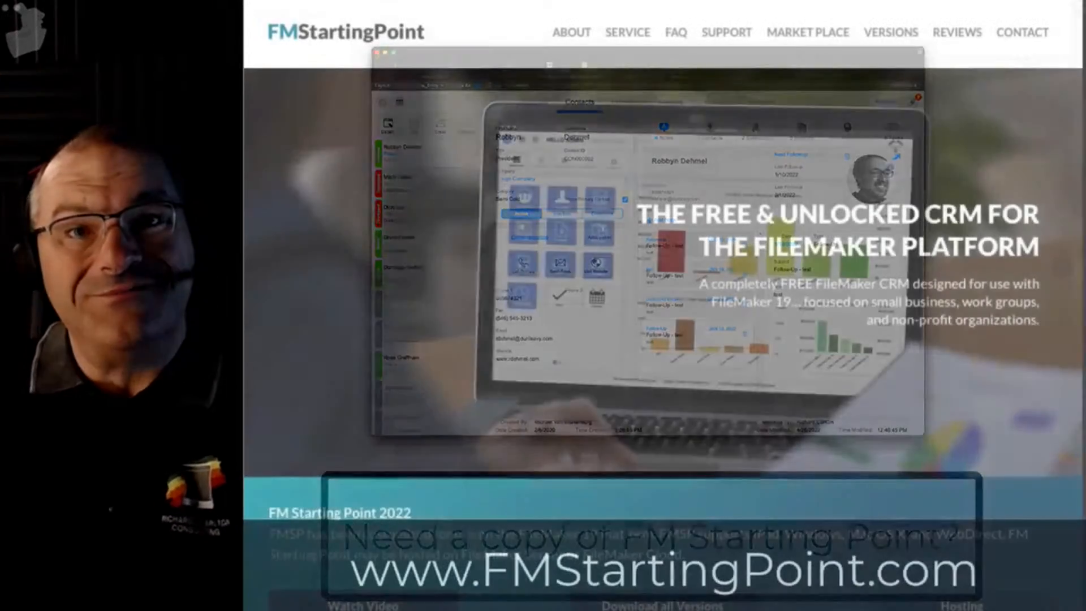
Find the FM Starting Point 2022 section on the website and open the download of all versions, including Beta 2022
{"action": "scroll", "coordinate": [1004, 398], "scroll_direction": "down", "scroll_amount": 4}
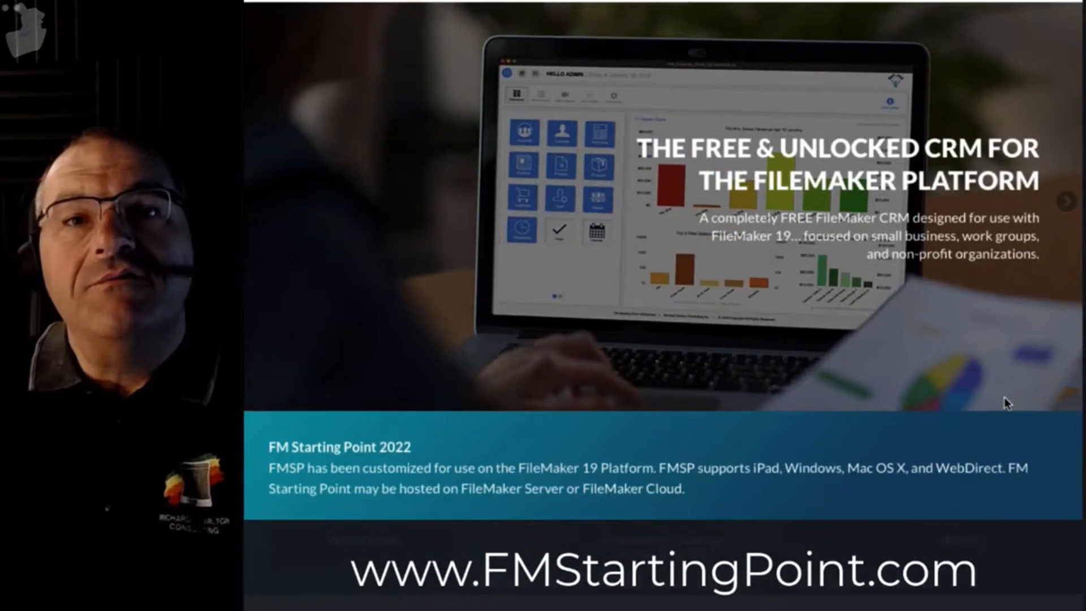
{"action": "scroll", "coordinate": [835, 390], "scroll_direction": "down", "scroll_amount": 1}
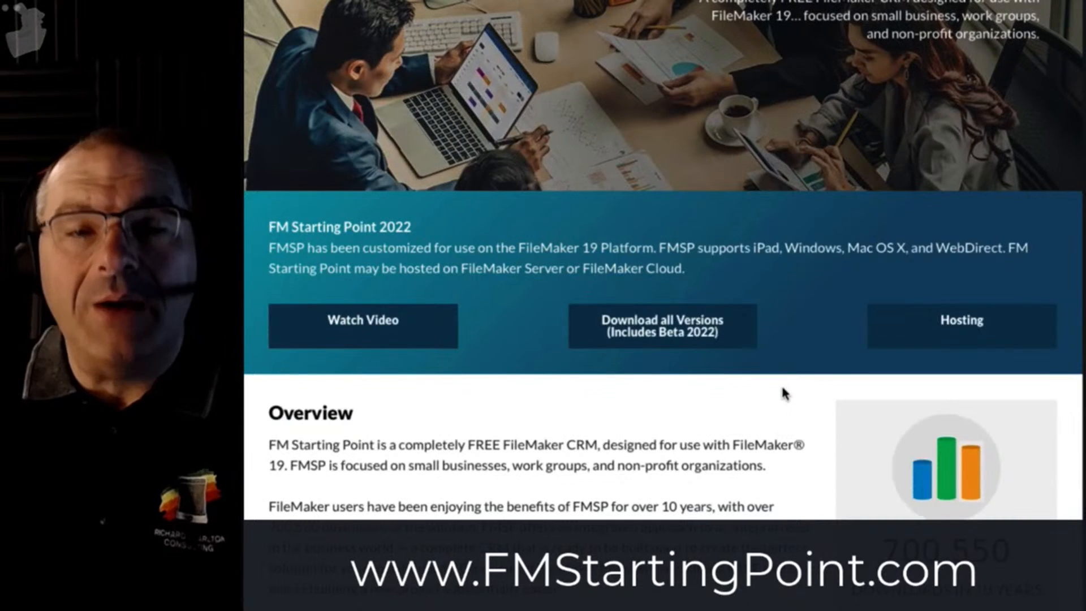
{"action": "left_click", "coordinate": [668, 330]}
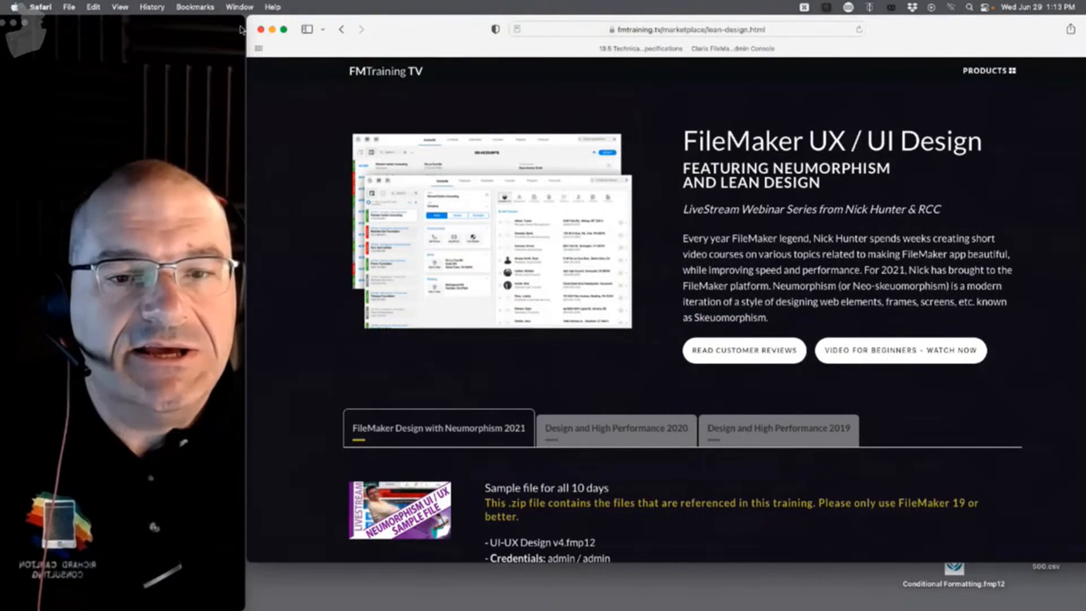
Close the Safari window and open FMSP_22_Lite_x4Upload.fmp12 from the desktop in FileMaker Pro
{"action": "key", "text": "super+w"}
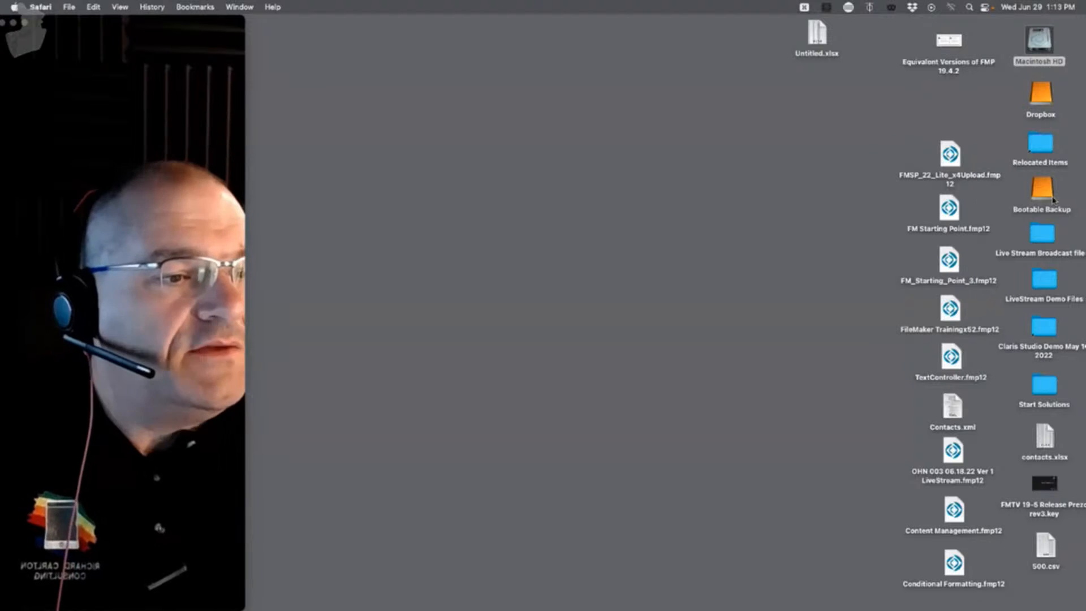
{"action": "left_click", "coordinate": [957, 163]}
{"action": "double_click", "coordinate": [957, 164]}
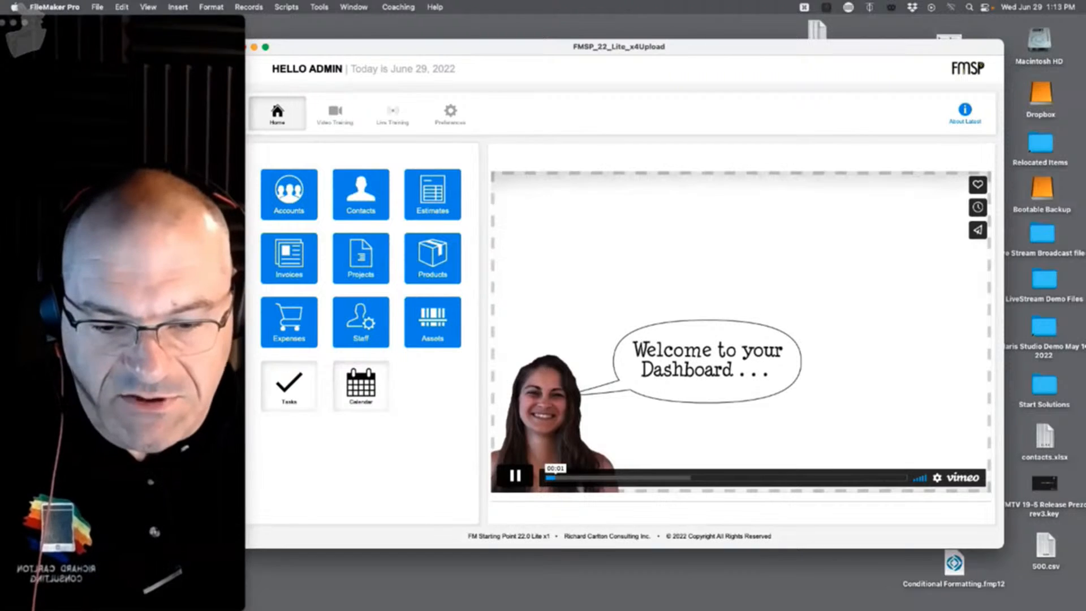
Narrow the camera window, reposition the FileMaker window beside it and open the Contacts module
{"action": "left_click_drag", "start_coordinate": [245, 215], "coordinate": [163, 215]}
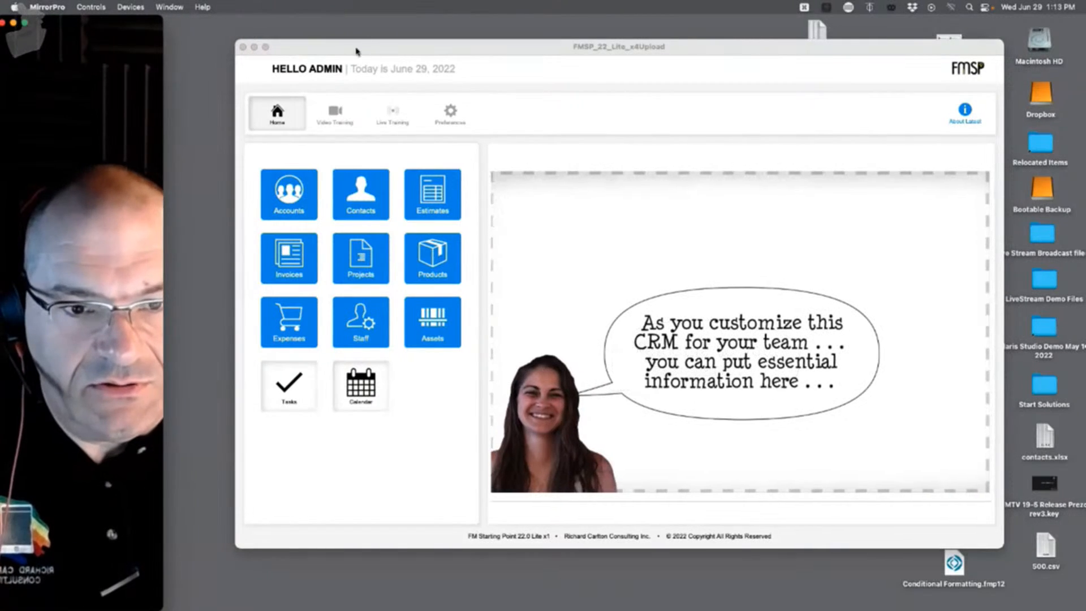
{"action": "left_click_drag", "start_coordinate": [370, 47], "coordinate": [301, 23]}
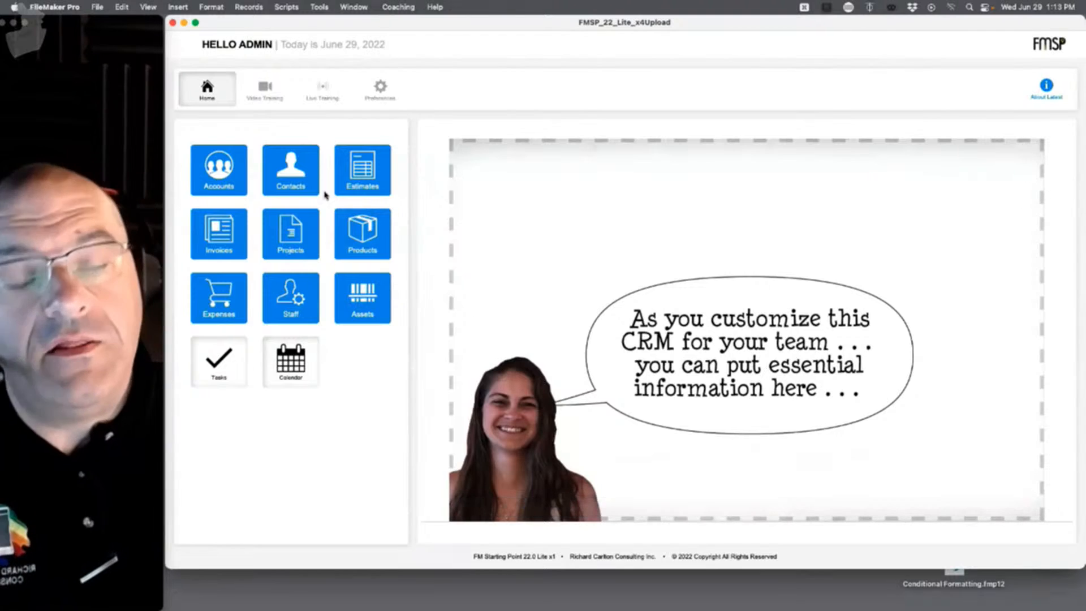
{"action": "left_click", "coordinate": [302, 182]}
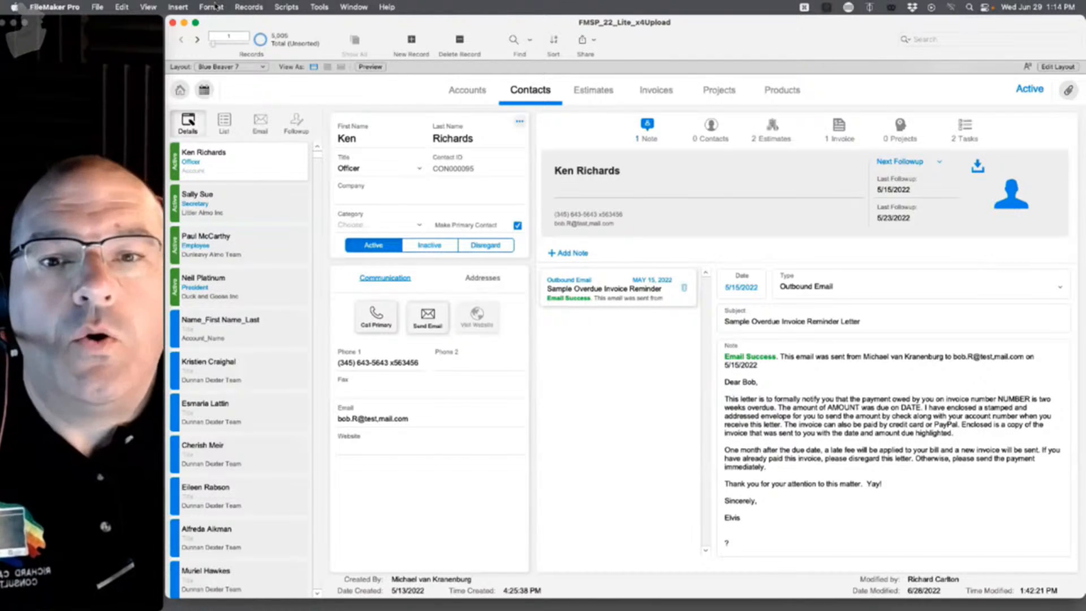
Switch the Contacts layout to Layout mode and move the camera window out of the way
{"action": "left_click", "coordinate": [147, 7]}
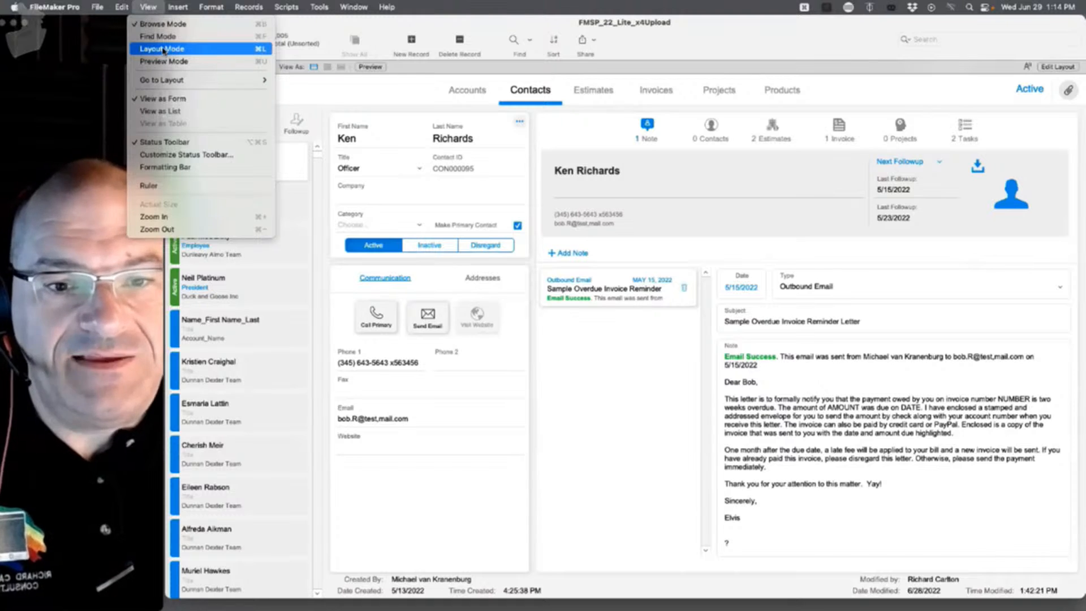
{"action": "left_click", "coordinate": [983, 111]}
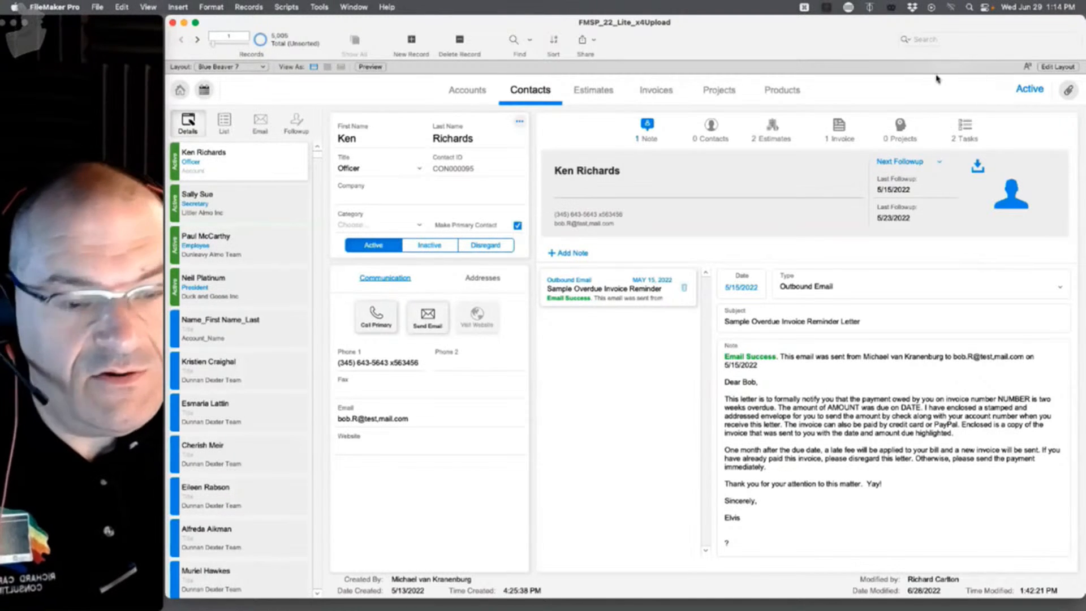
{"action": "key", "text": "super+l"}
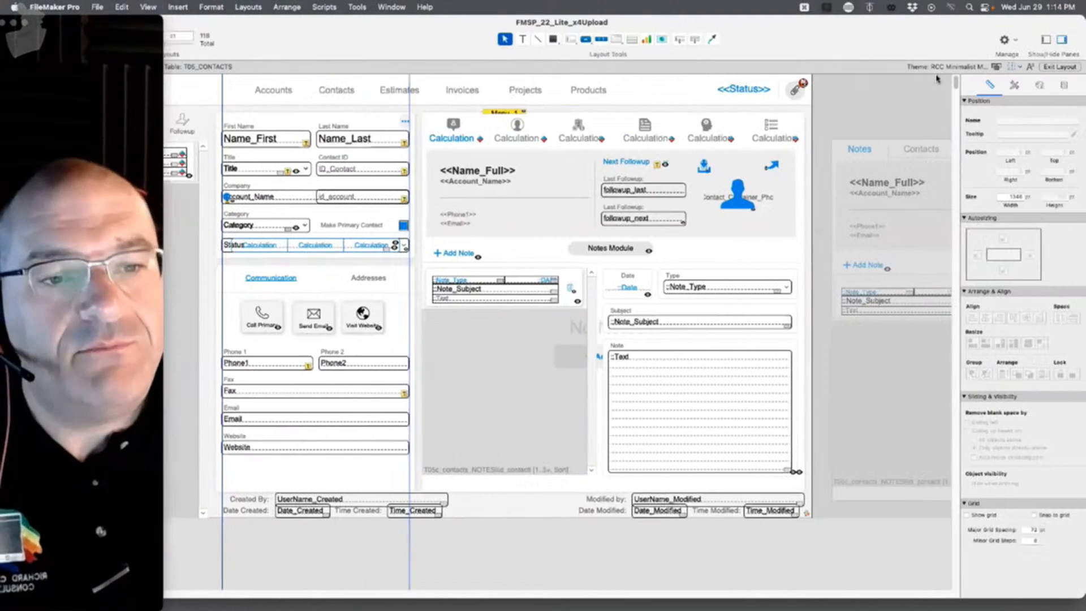
{"action": "left_click_drag", "start_coordinate": [104, 22], "coordinate": [96, 608]}
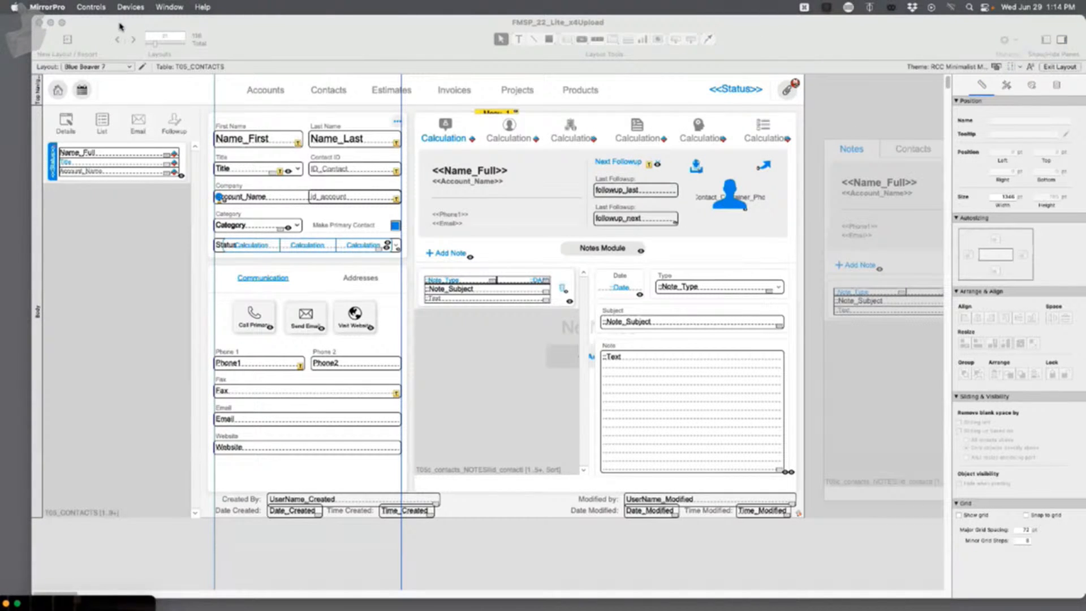
{"action": "left_click", "coordinate": [320, 92]}
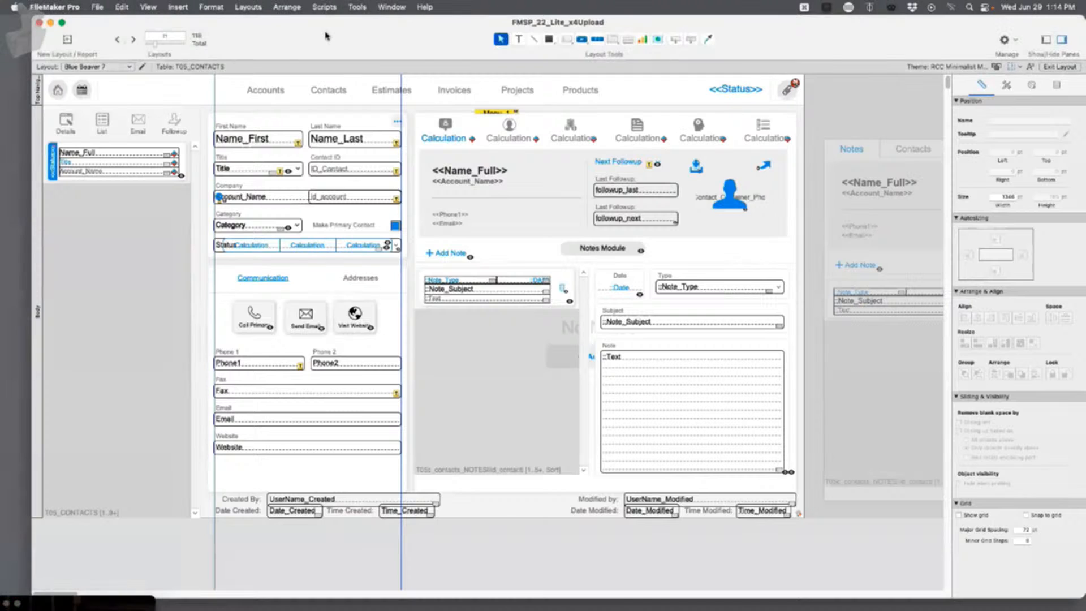
Undo the last layout changes and return the Contacts layout to Browse mode
{"action": "key", "text": "super+b"}
{"action": "key", "text": "super+l"}
{"action": "key", "text": "super+z"}
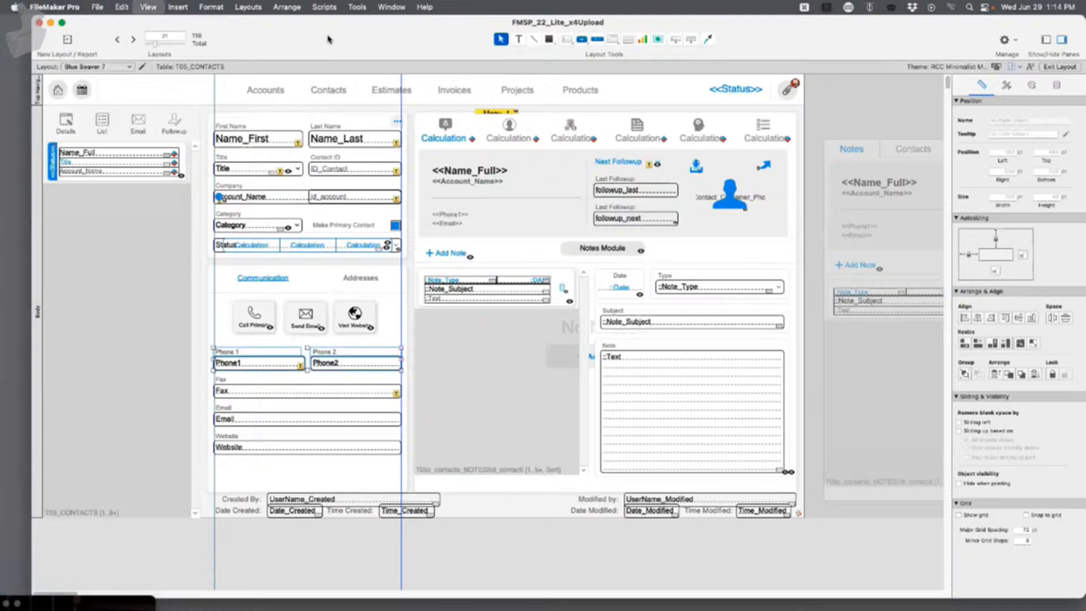
{"action": "key", "text": "super+z"}
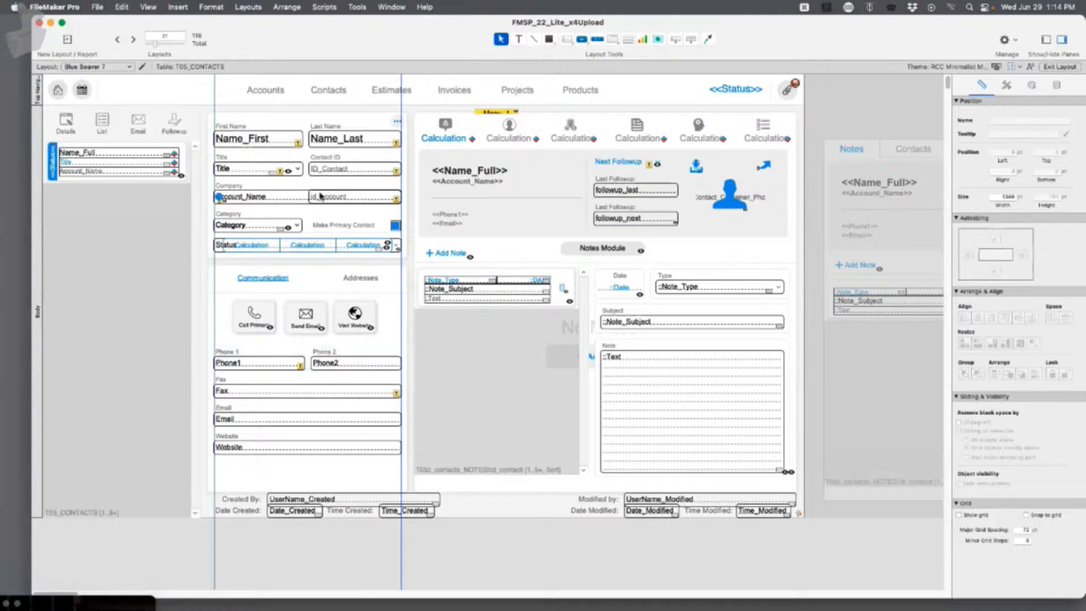
{"action": "key", "text": "super+b"}
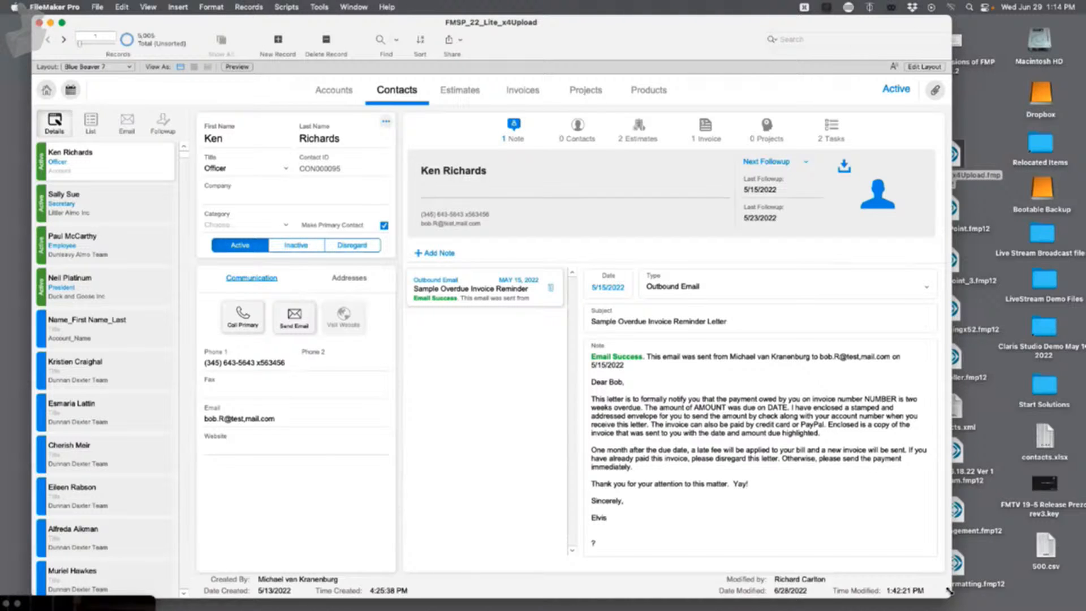
Shrink the FileMaker window, move it toward the middle of the desktop and enter Layout mode
{"action": "left_click_drag", "start_coordinate": [949, 590], "coordinate": [782, 550]}
{"action": "left_click_drag", "start_coordinate": [559, 16], "coordinate": [661, 16]}
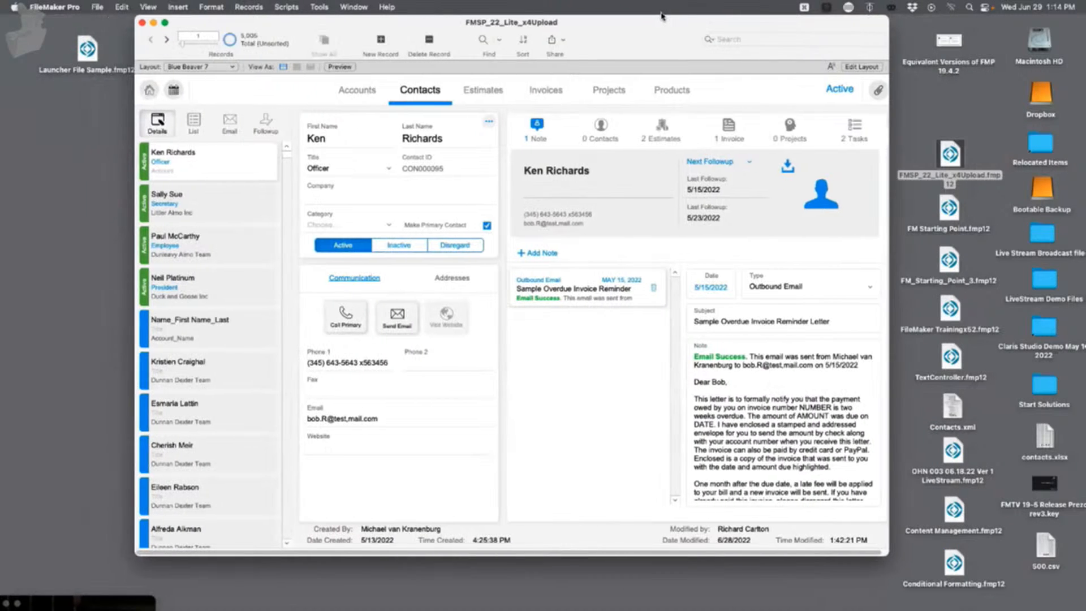
{"action": "key", "text": "super+l"}
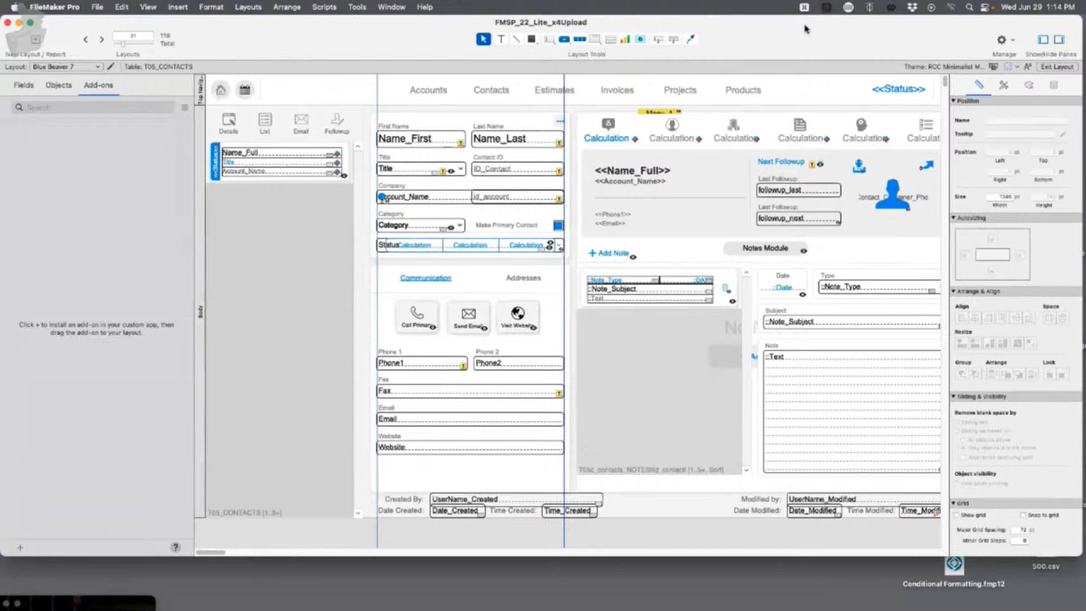
Alternate the Contacts layout between Browse and Layout mode, show the current table's Fields list, and finish in Layout mode
{"action": "key", "text": "super+b"}
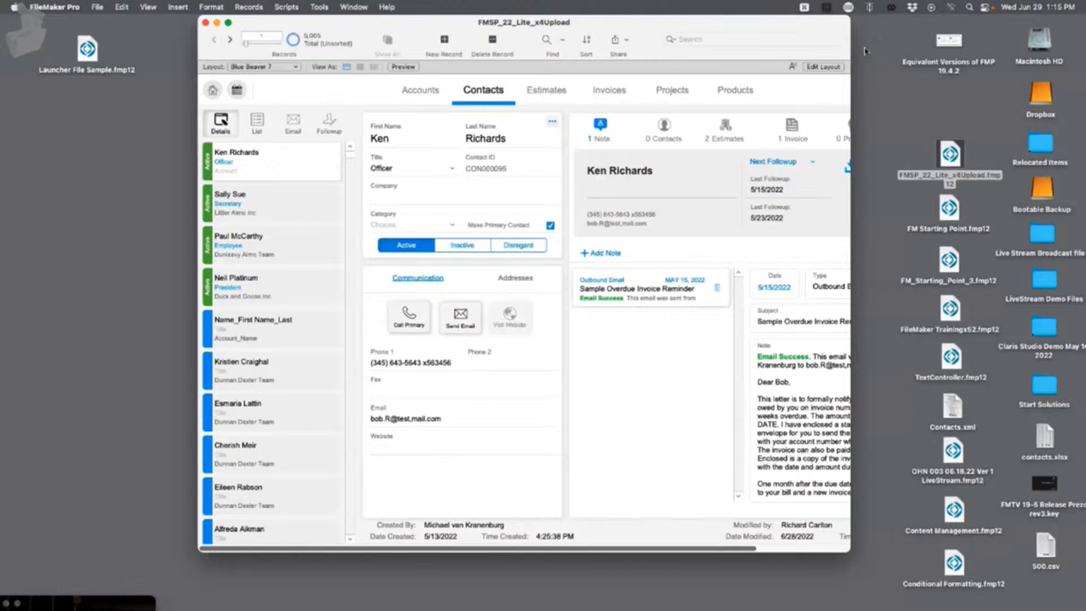
{"action": "key", "text": "super+l"}
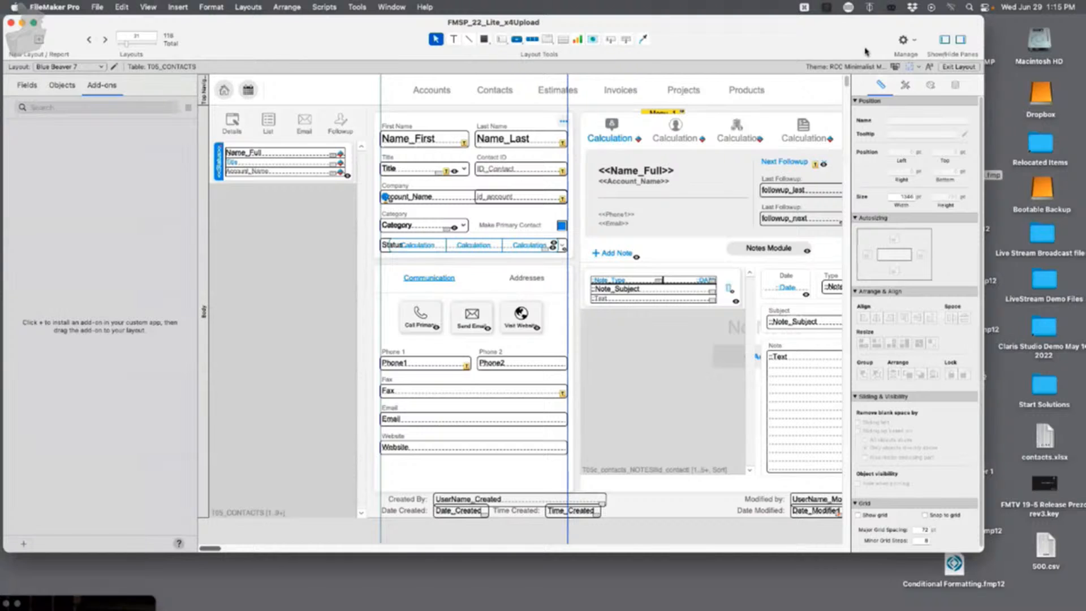
{"action": "left_click", "coordinate": [28, 86]}
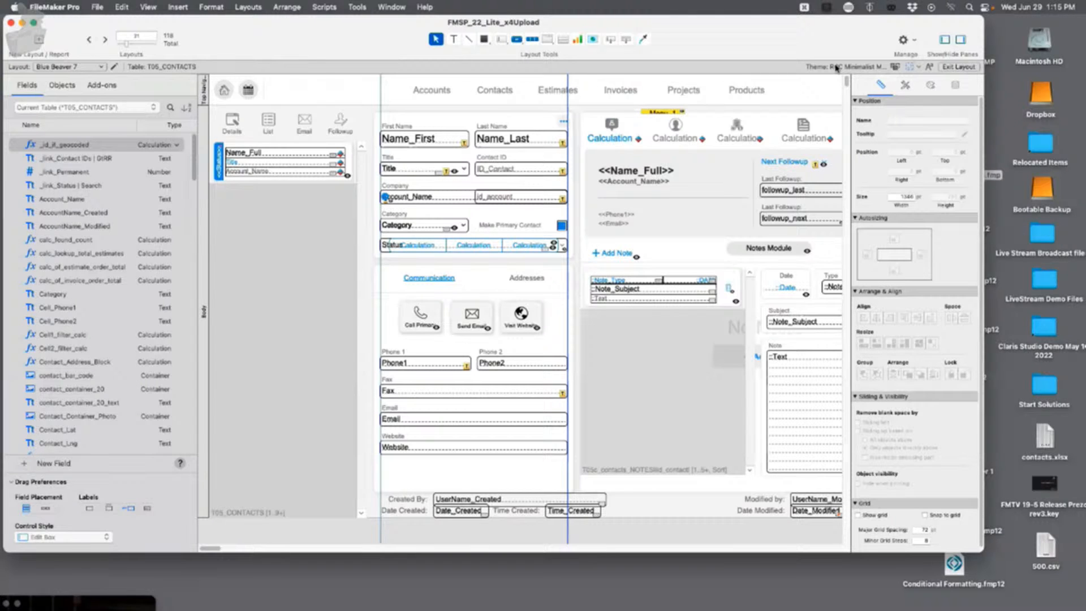
{"action": "key", "text": "super+b"}
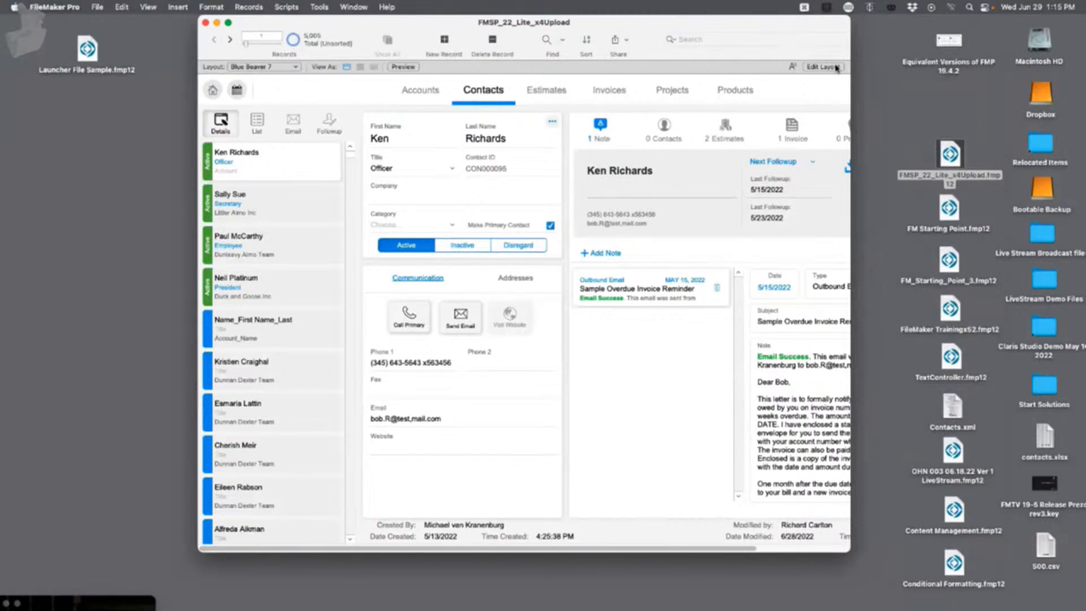
{"action": "left_click", "coordinate": [835, 67]}
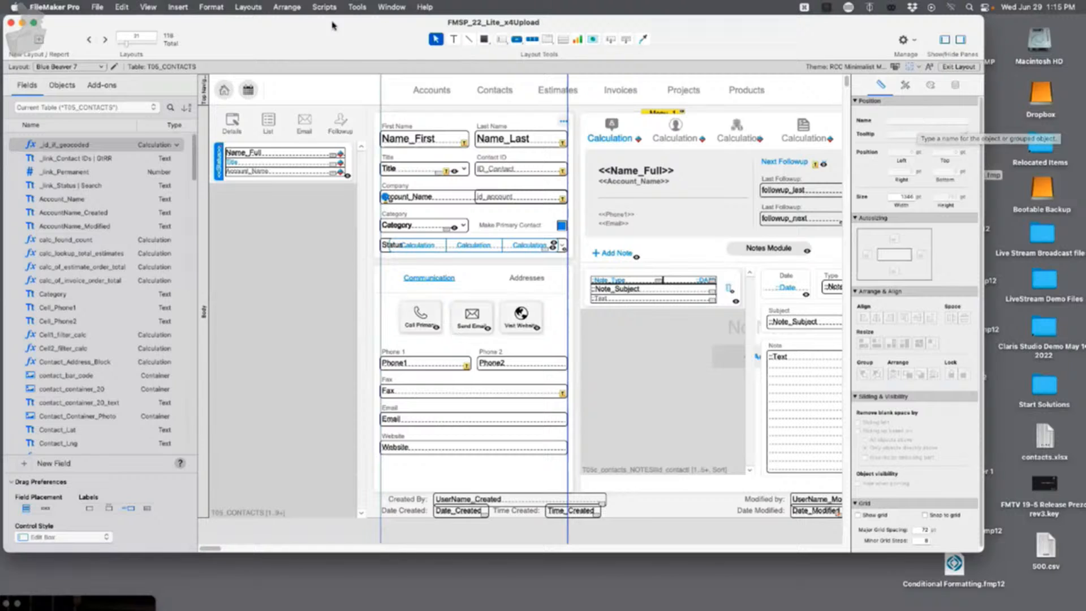
Look at the Inspectors view options, then hide the docked Inspector pane and show it again
{"action": "left_click", "coordinate": [149, 7]}
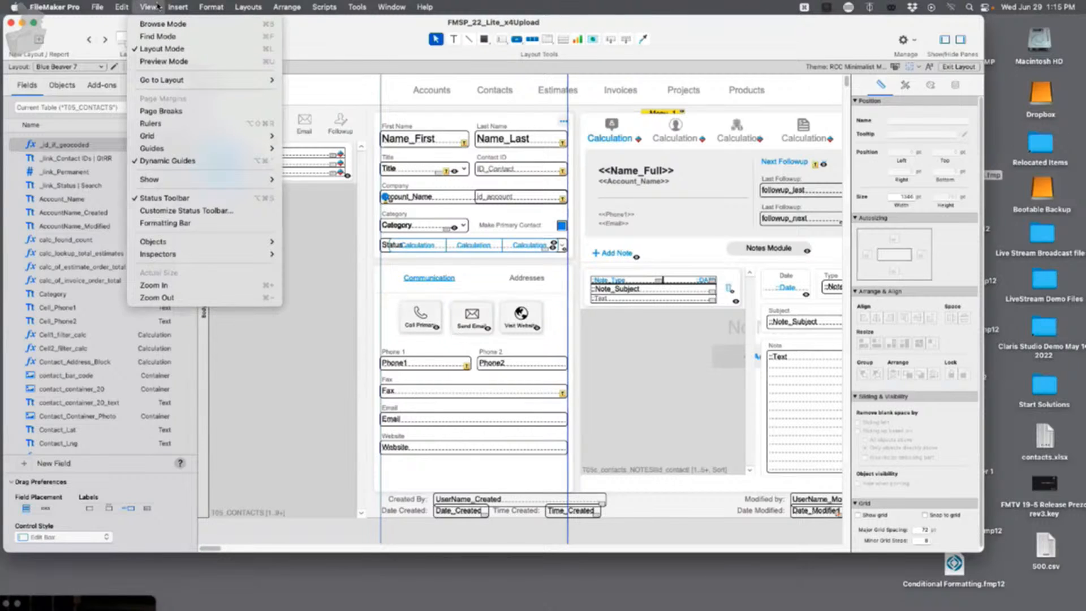
{"action": "mouse_move", "coordinate": [195, 256]}
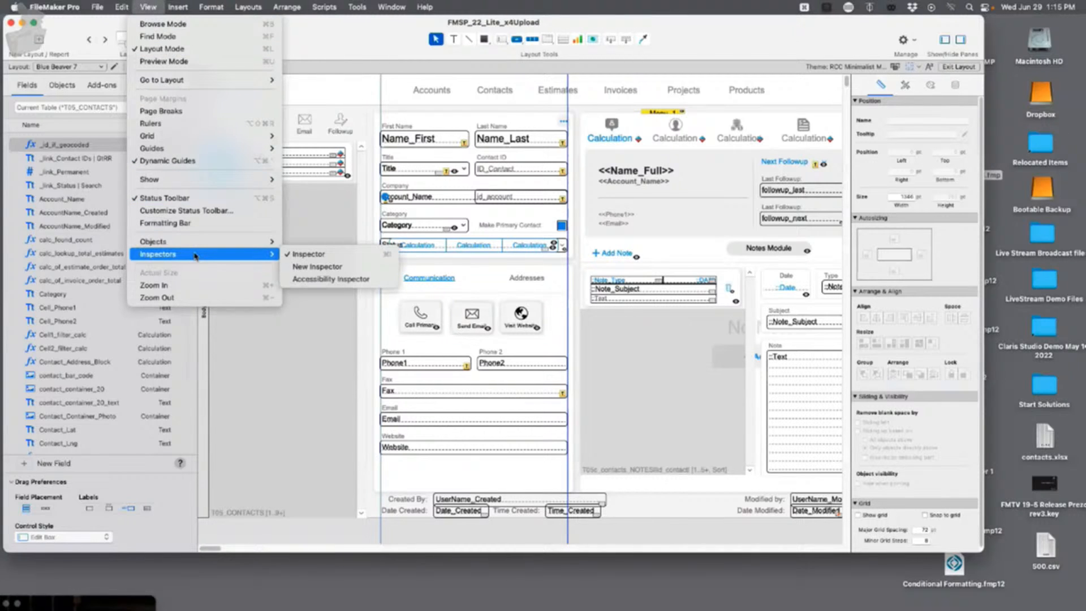
{"action": "left_click", "coordinate": [318, 255]}
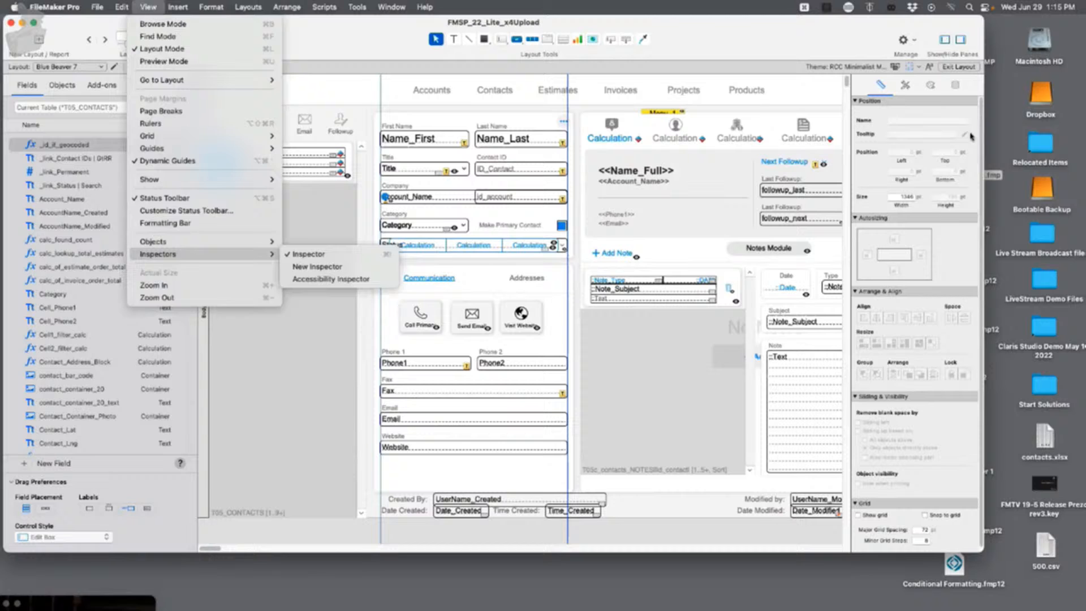
{"action": "left_click", "coordinate": [961, 39]}
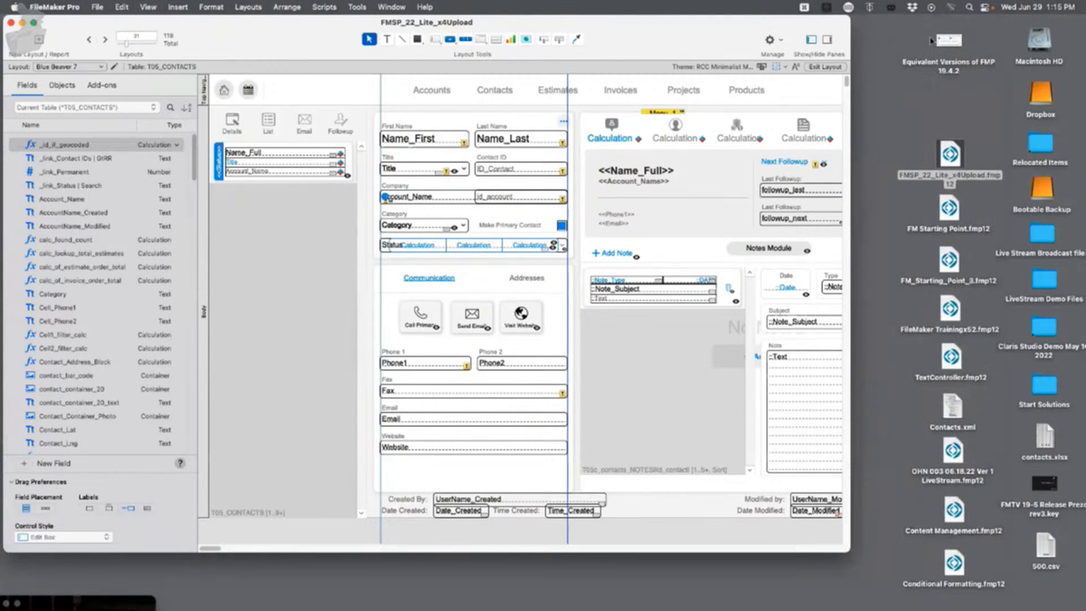
{"action": "left_click", "coordinate": [826, 44]}
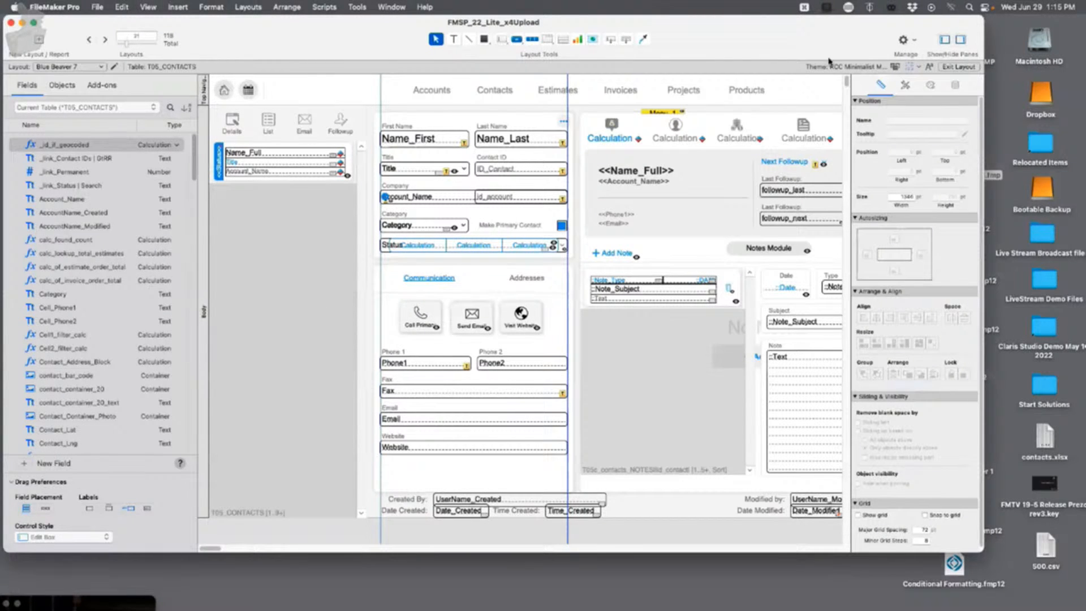
Turn the Inspector off and back on through the Inspectors view options
{"action": "left_click", "coordinate": [148, 7]}
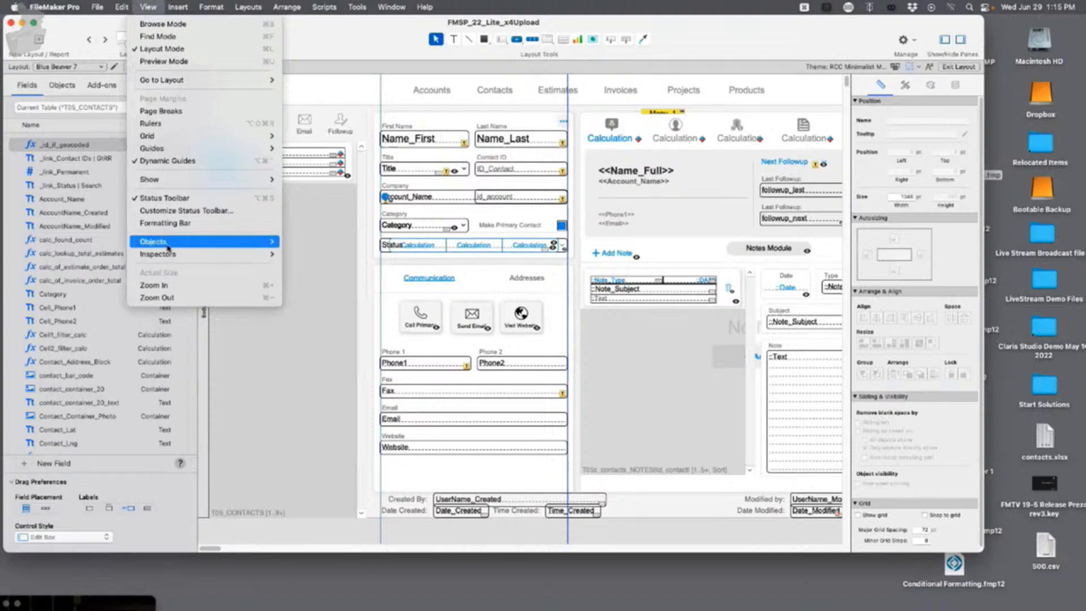
{"action": "left_click", "coordinate": [315, 259]}
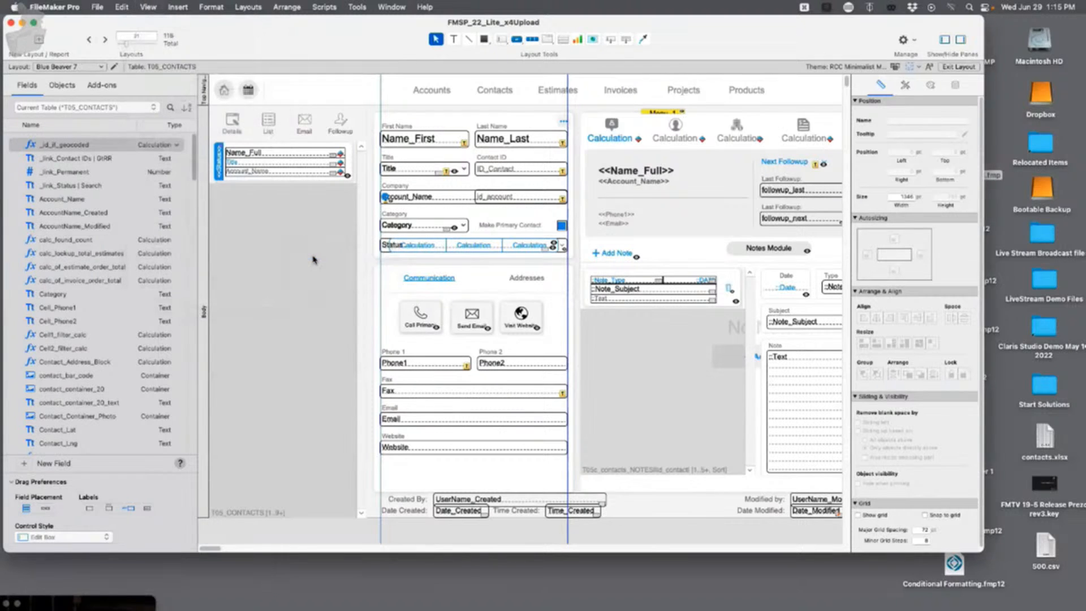
{"action": "left_click", "coordinate": [156, 6]}
{"action": "mouse_move", "coordinate": [205, 256]}
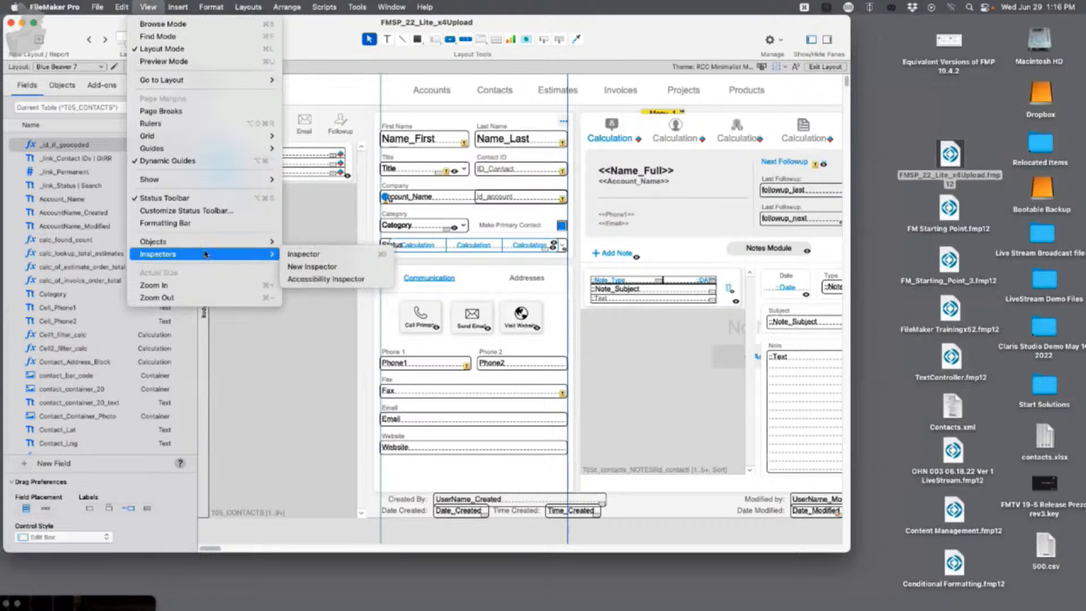
{"action": "left_click", "coordinate": [343, 254]}
Open a new, second Inspector and place it directly beside the docked Inspector
{"action": "left_click", "coordinate": [157, 7]}
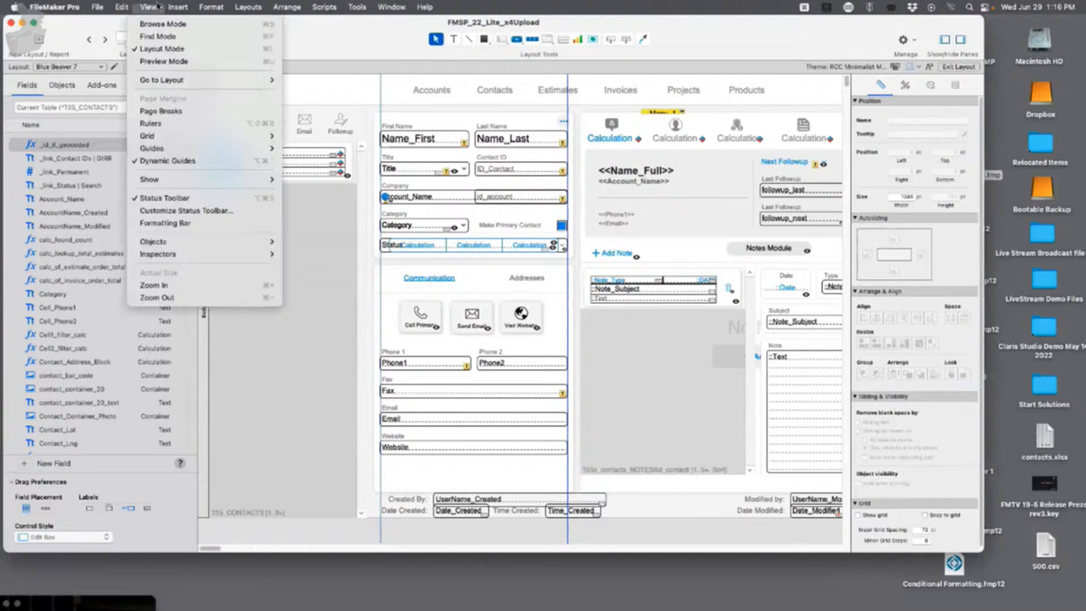
{"action": "mouse_move", "coordinate": [182, 254]}
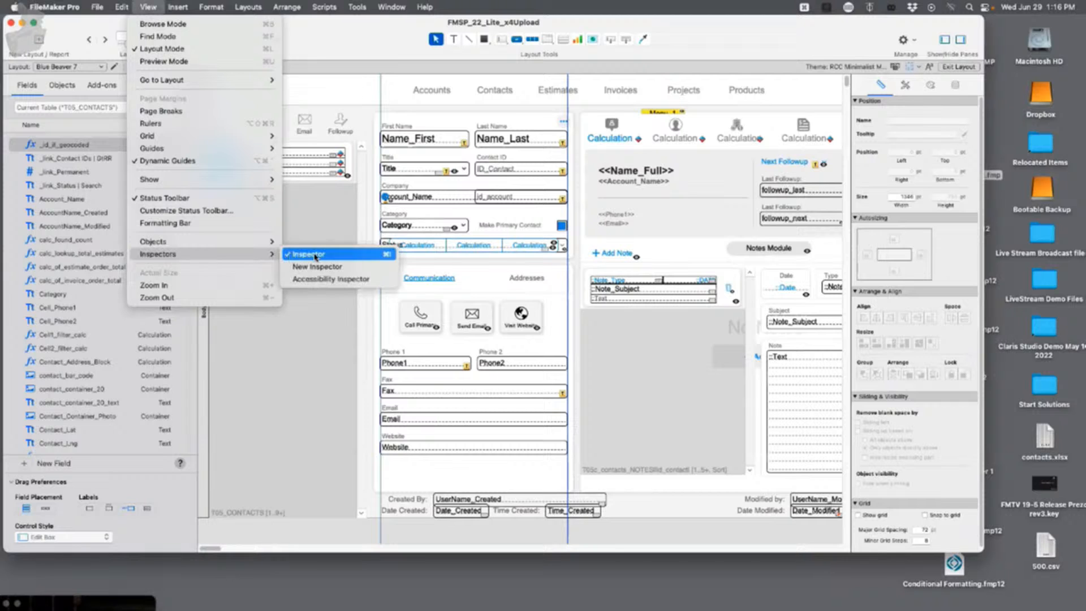
{"action": "left_click", "coordinate": [318, 267]}
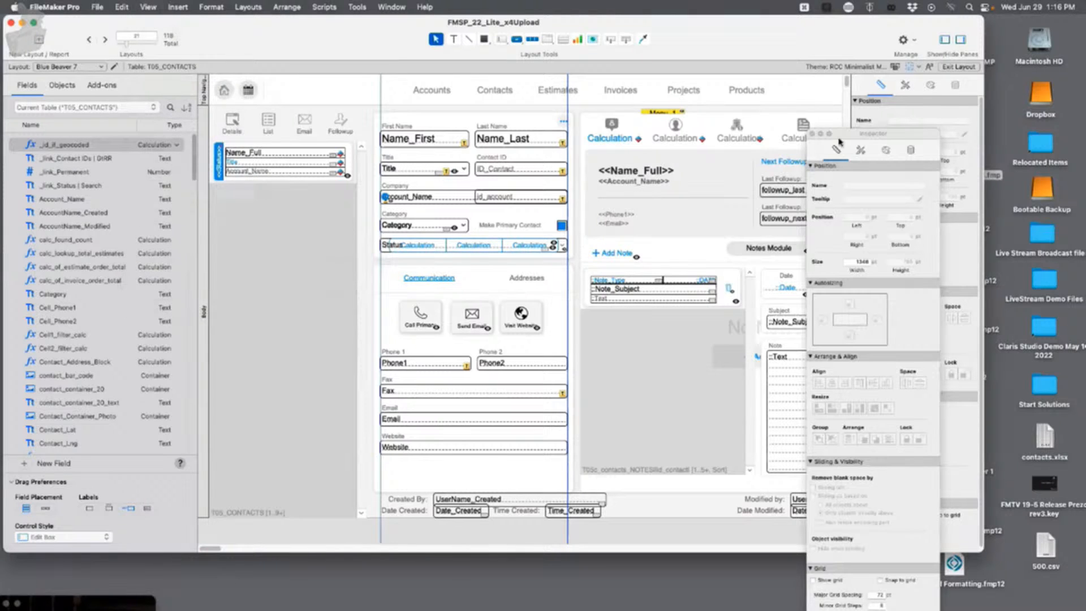
{"action": "left_click_drag", "start_coordinate": [889, 132], "coordinate": [794, 69]}
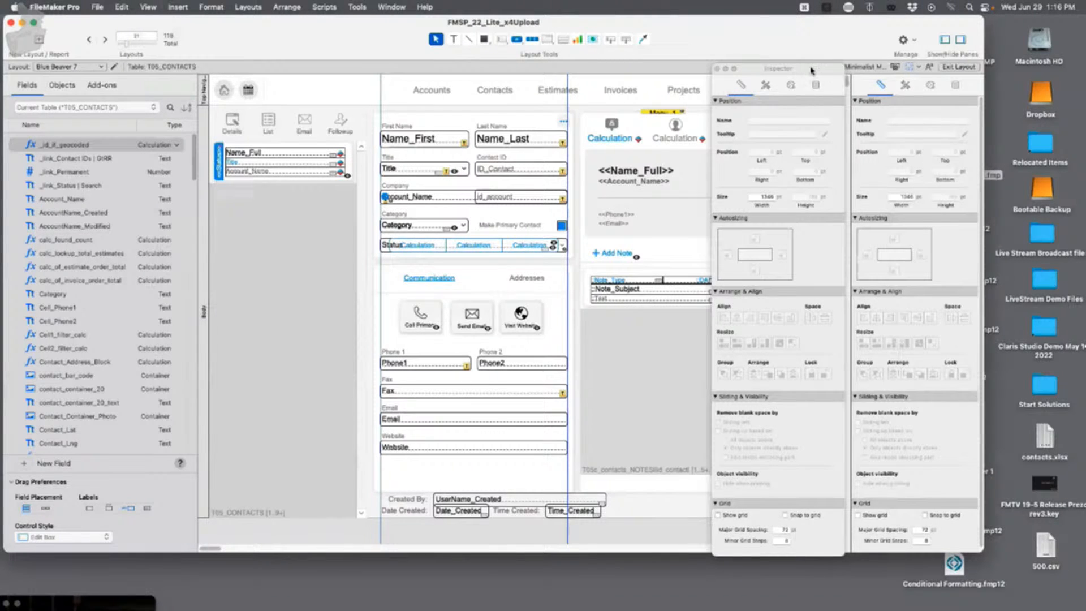
Park the second Inspector beside the layout window, hide the Fields pane, and resize the window to end at that Inspector
{"action": "left_click_drag", "start_coordinate": [816, 69], "coordinate": [991, 60]}
{"action": "left_click_drag", "start_coordinate": [822, 35], "coordinate": [787, 12]}
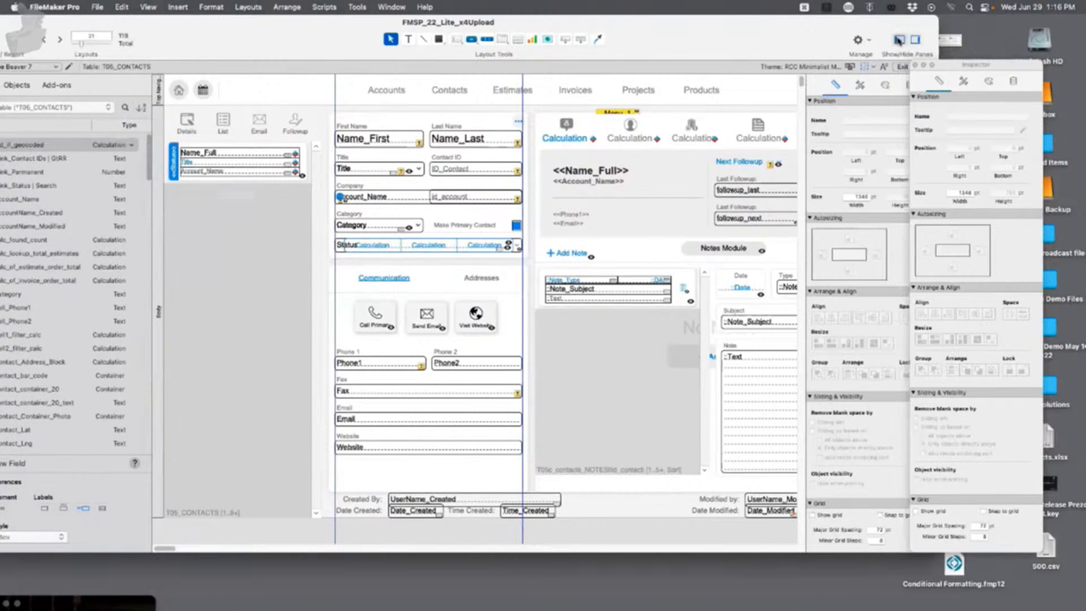
{"action": "left_click", "coordinate": [898, 40]}
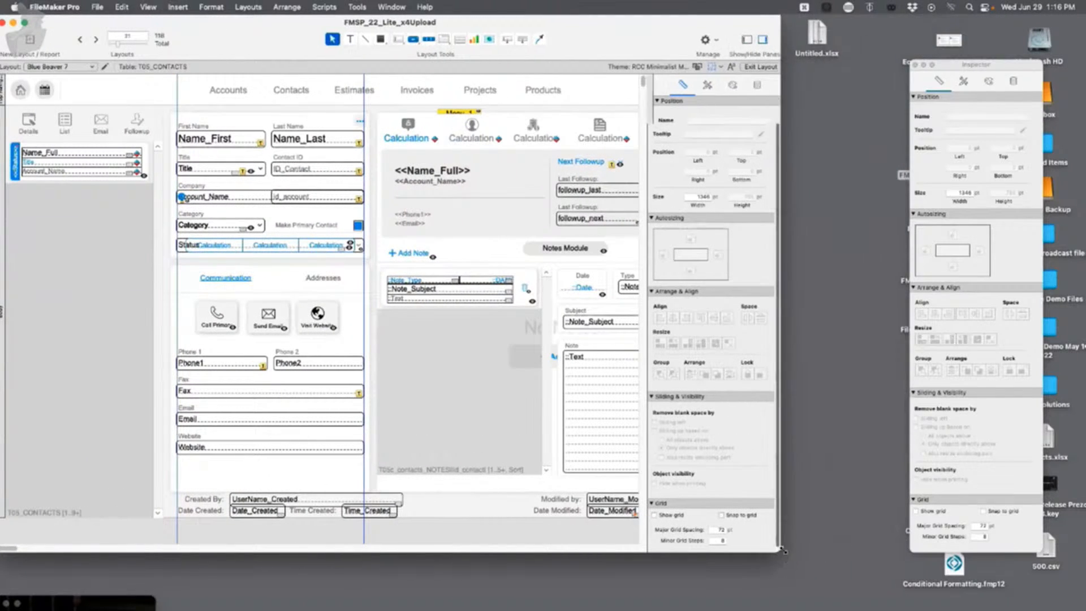
{"action": "left_click_drag", "start_coordinate": [780, 551], "coordinate": [907, 548]}
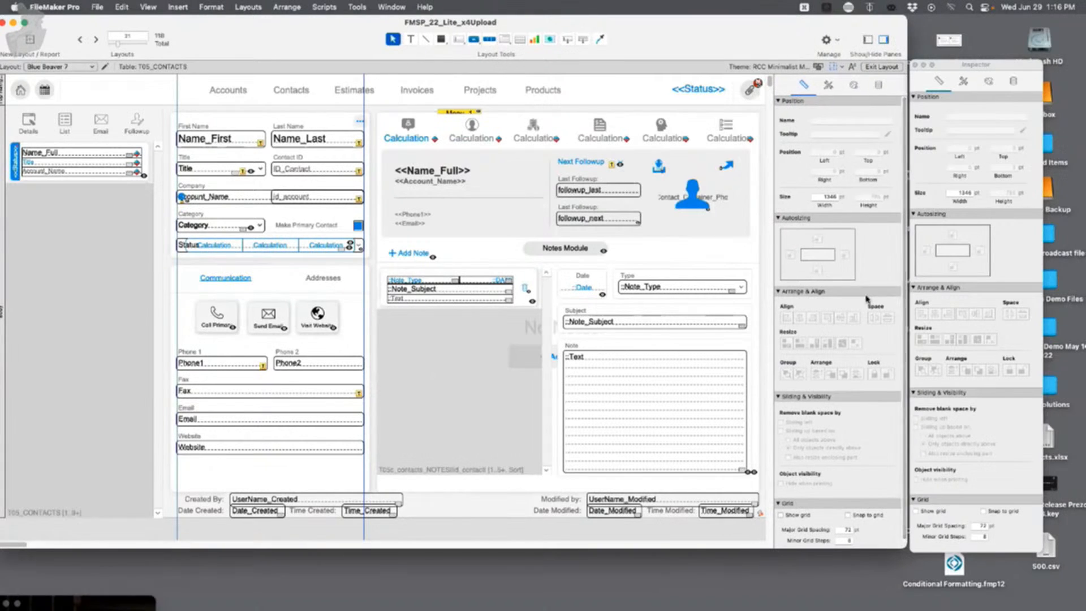
Show Data settings in the docked Inspector and Appearance settings in the floating one for the followup_last and followup_next fields
{"action": "left_click", "coordinate": [878, 85]}
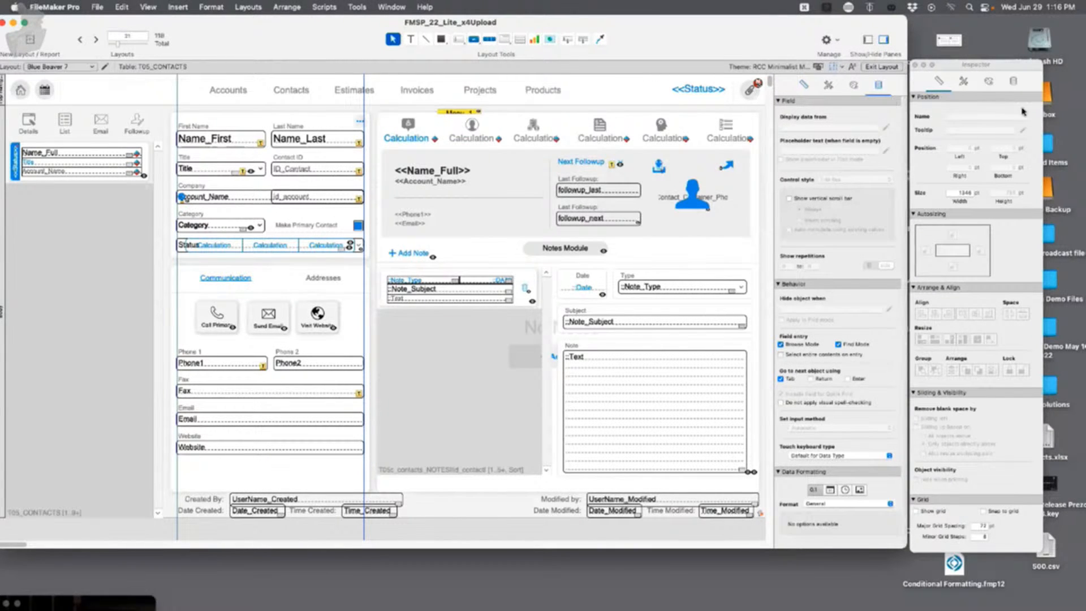
{"action": "left_click", "coordinate": [989, 82]}
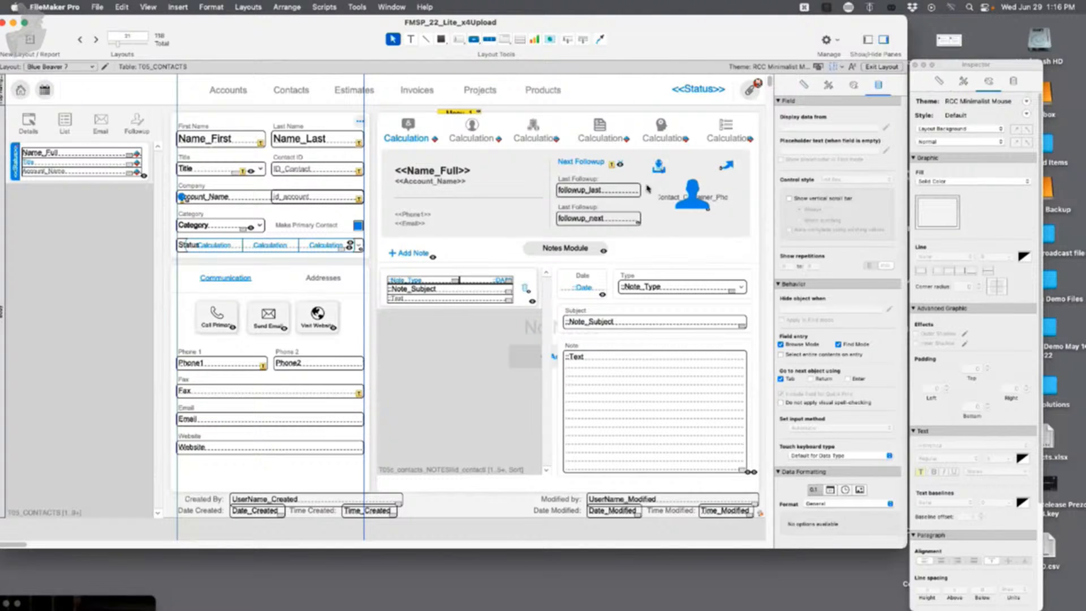
{"action": "left_click", "coordinate": [609, 190]}
{"action": "left_click", "coordinate": [611, 221]}
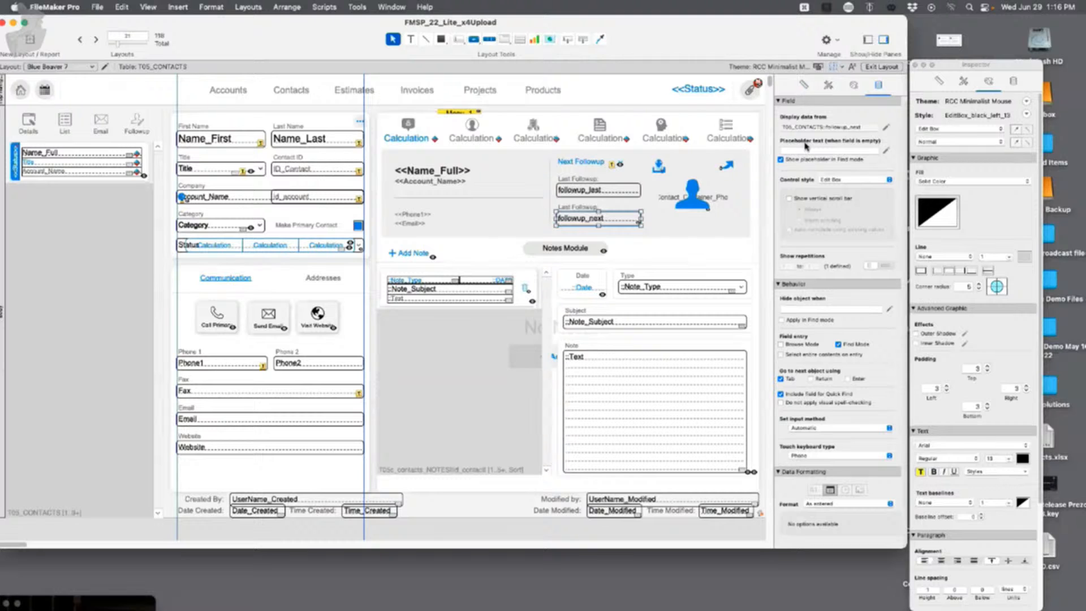
Check the Contacts layout in Browse mode, return to Layout mode, and show the Appearance settings in the docked Inspector
{"action": "key", "text": "super+b"}
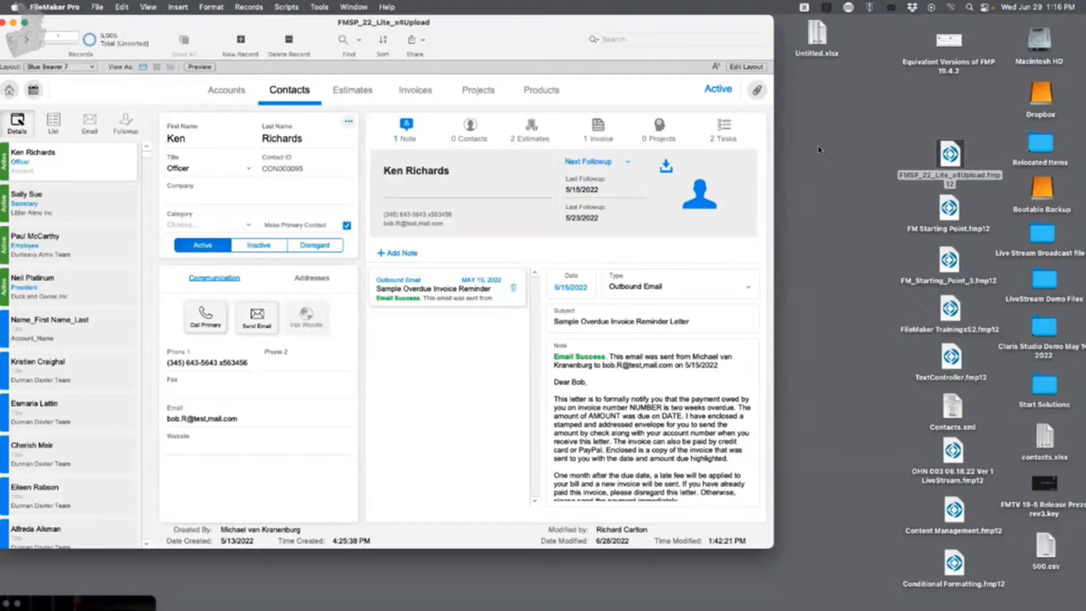
{"action": "key", "text": "super+l"}
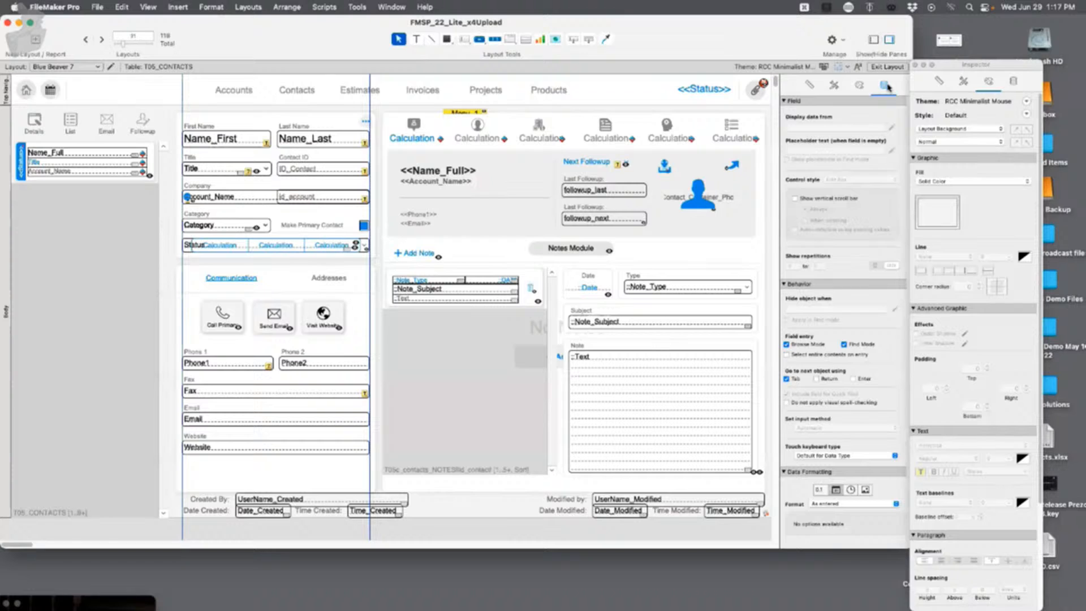
{"action": "left_click", "coordinate": [859, 85]}
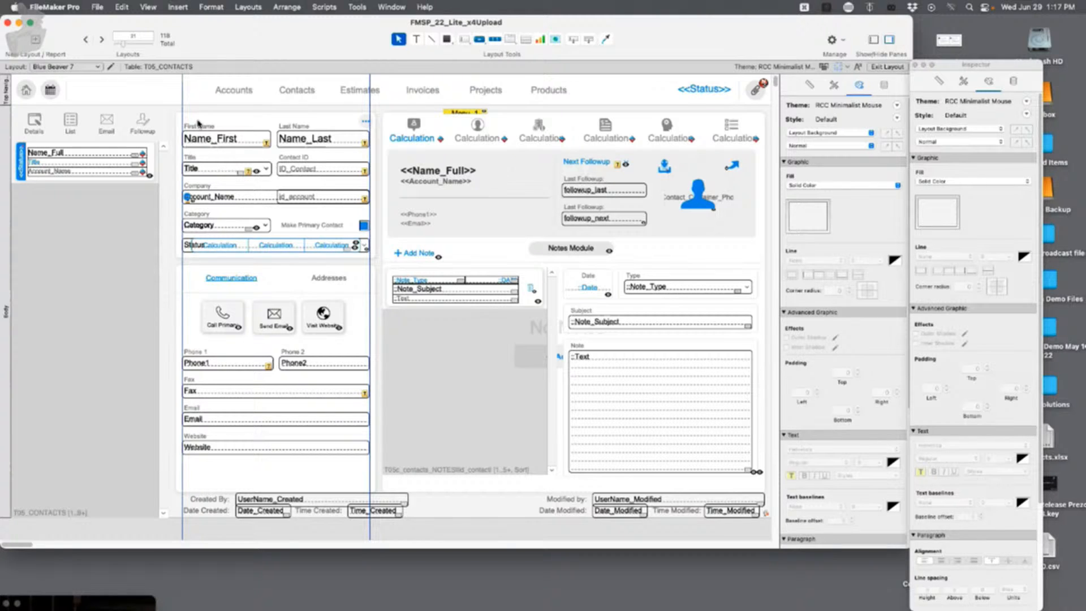
Show the Fields pane and place the AccountName_Created field on the layout just above the First Name field
{"action": "left_click", "coordinate": [873, 39]}
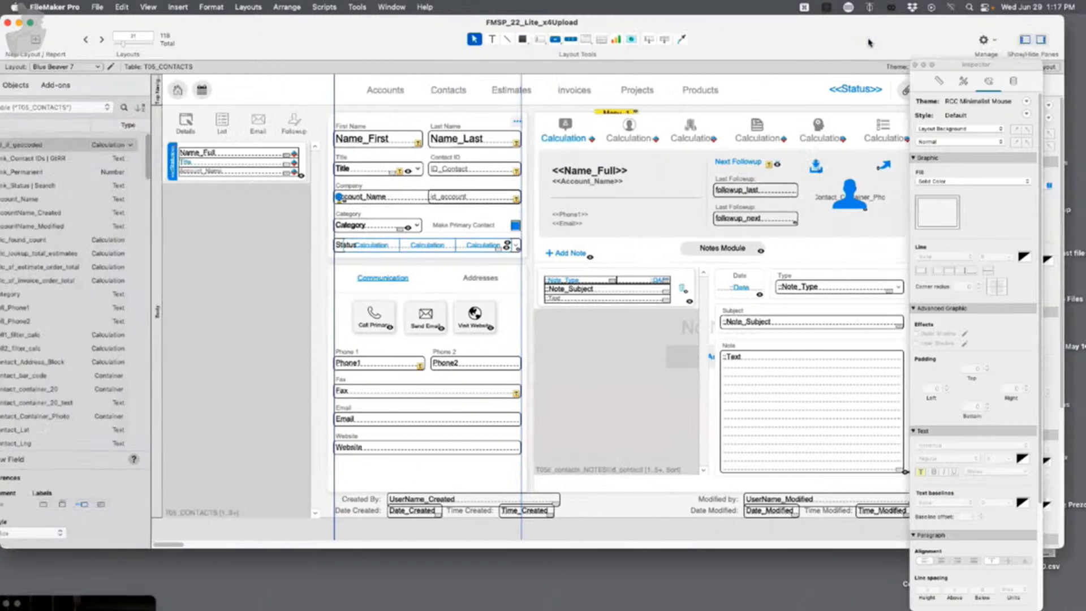
{"action": "left_click_drag", "start_coordinate": [85, 213], "coordinate": [401, 114]}
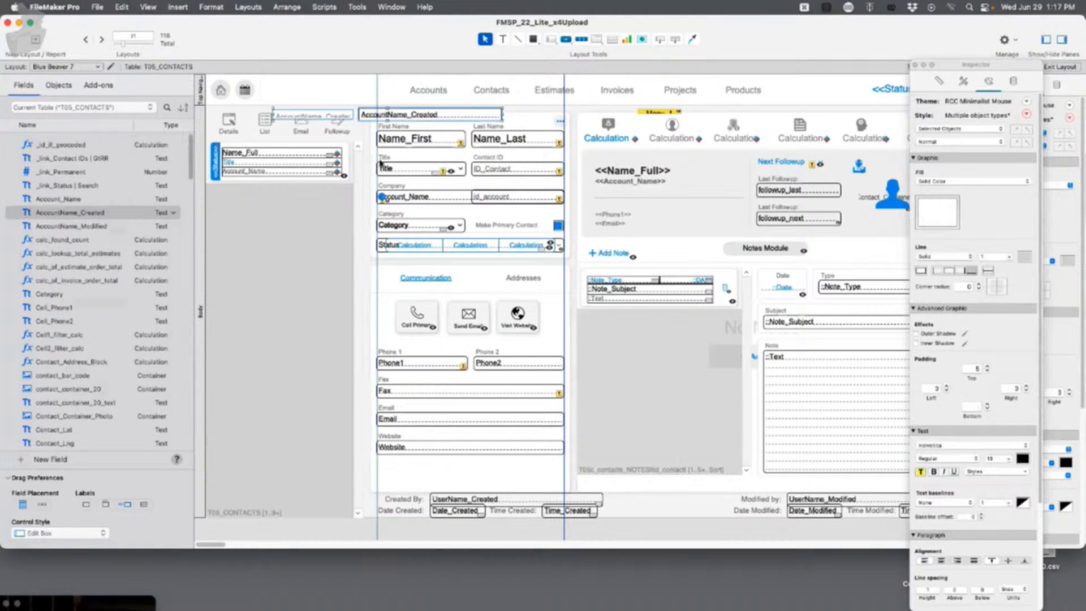
{"action": "left_click", "coordinate": [366, 150]}
{"action": "left_click_drag", "start_coordinate": [373, 119], "coordinate": [393, 110]}
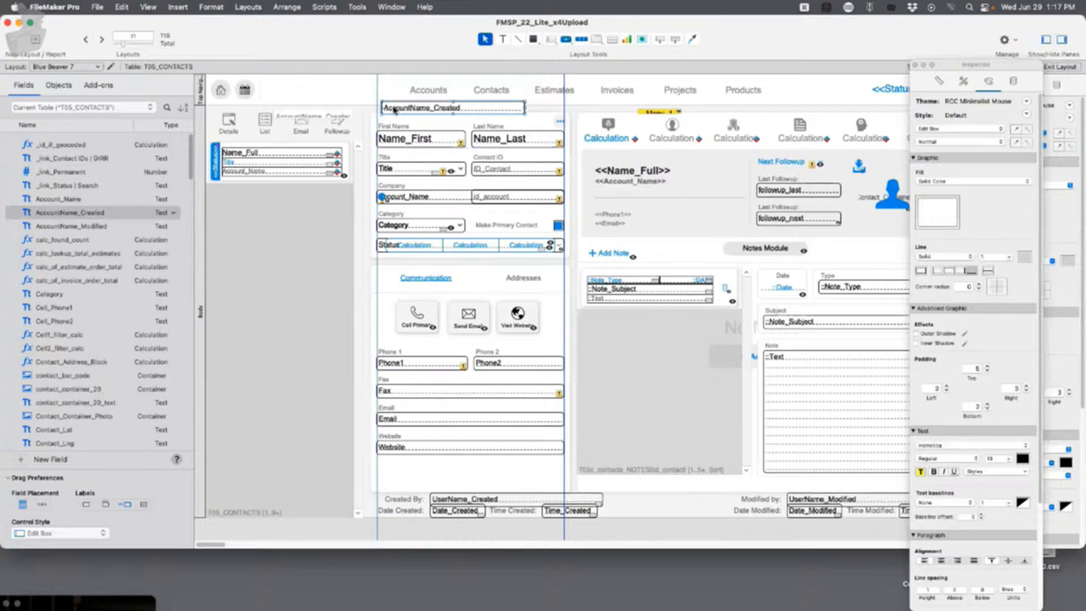
Nudge the AccountName_Created field left into line with the First Name field's left edge and view the layout in Browse mode
{"action": "key", "text": "Left"}
{"action": "key", "text": "Left"}
{"action": "key", "text": "Left"}
{"action": "key", "text": "Left"}
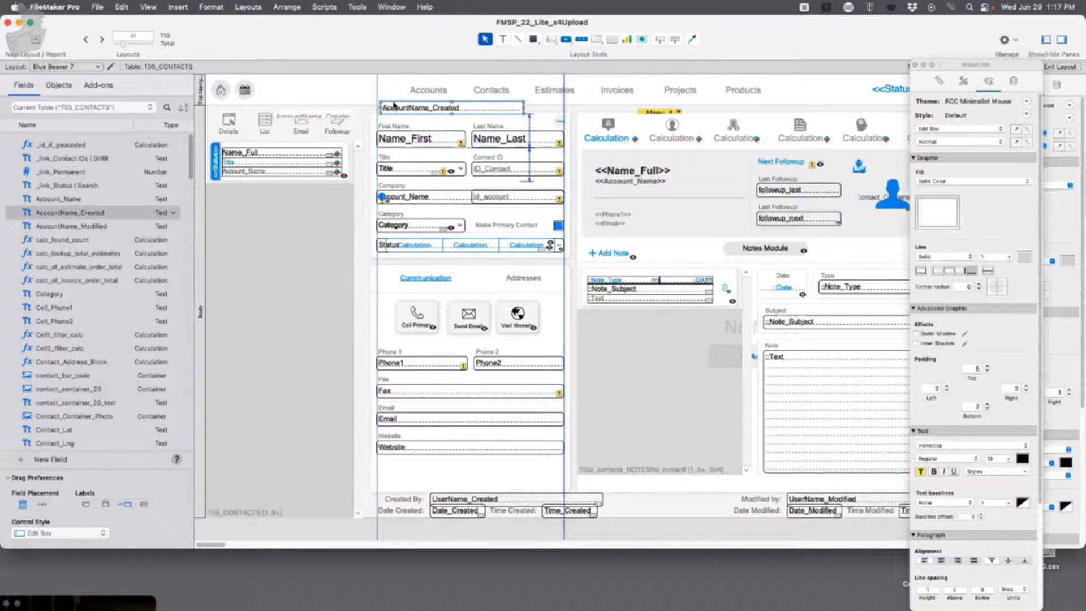
{"action": "key", "text": "Left"}
{"action": "key", "text": "Left"}
{"action": "key", "text": "Left"}
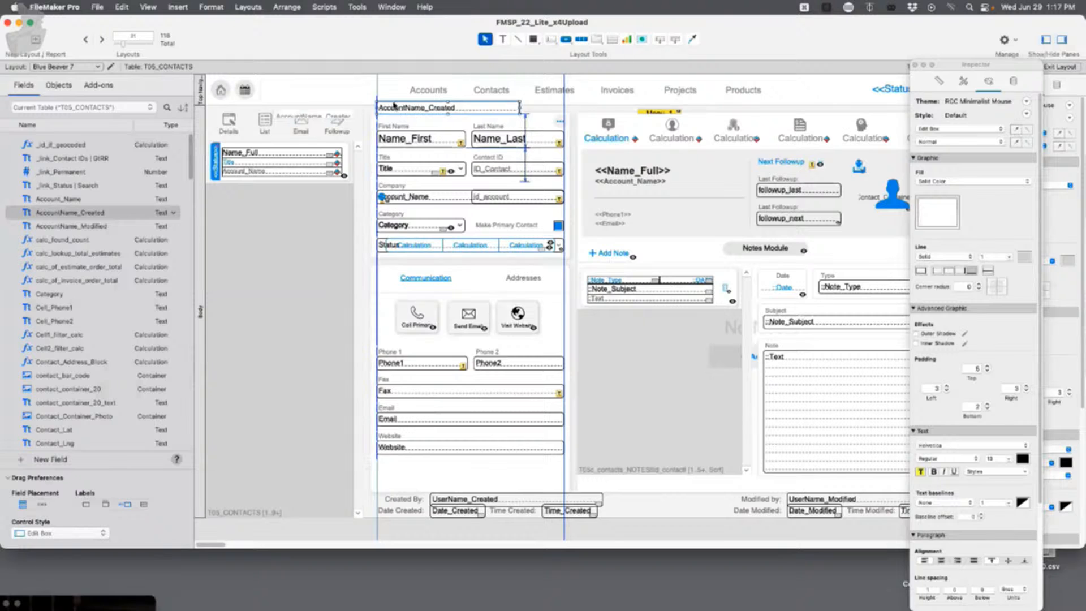
{"action": "key", "text": "Left"}
{"action": "key", "text": "Left"}
{"action": "key", "text": "Left"}
{"action": "key", "text": "Right"}
{"action": "key", "text": "Right"}
{"action": "key", "text": "Right"}
{"action": "key", "text": "Right"}
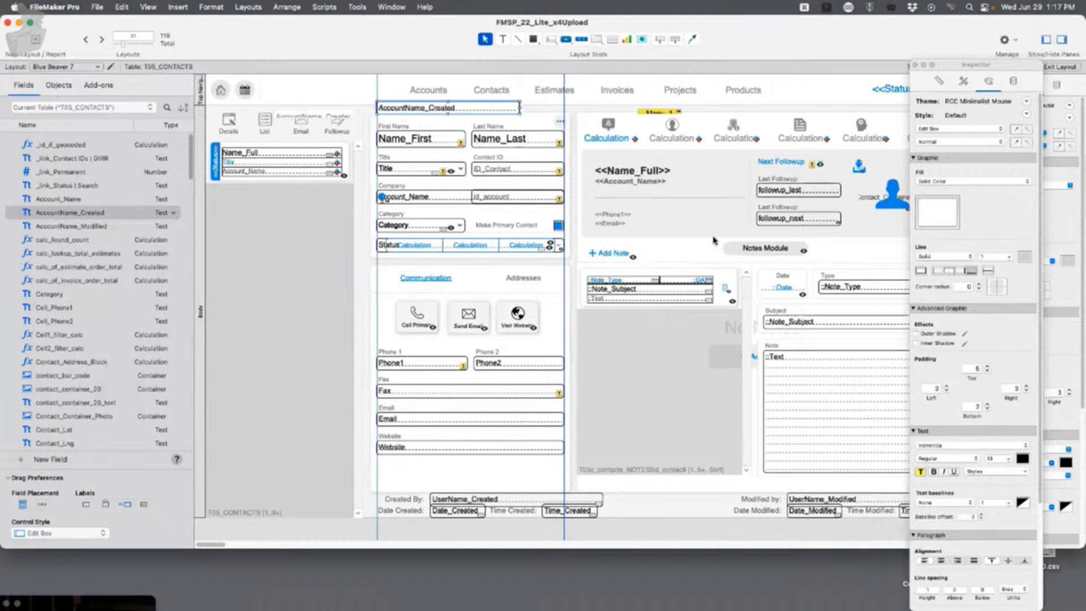
{"action": "key", "text": "super+b"}
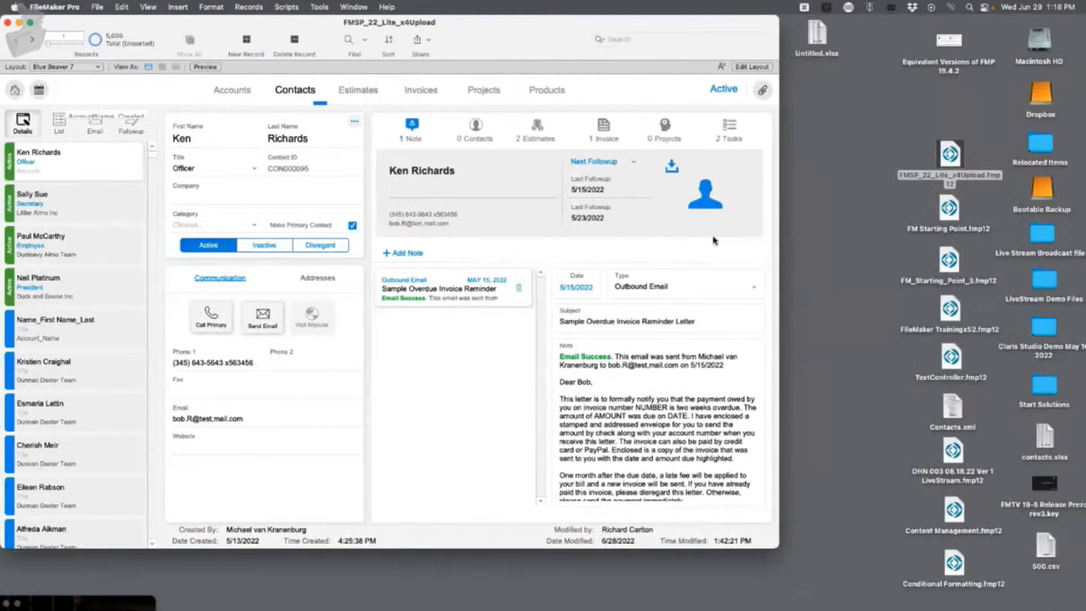
{"action": "left_click_drag", "start_coordinate": [504, 24], "coordinate": [649, 29]}
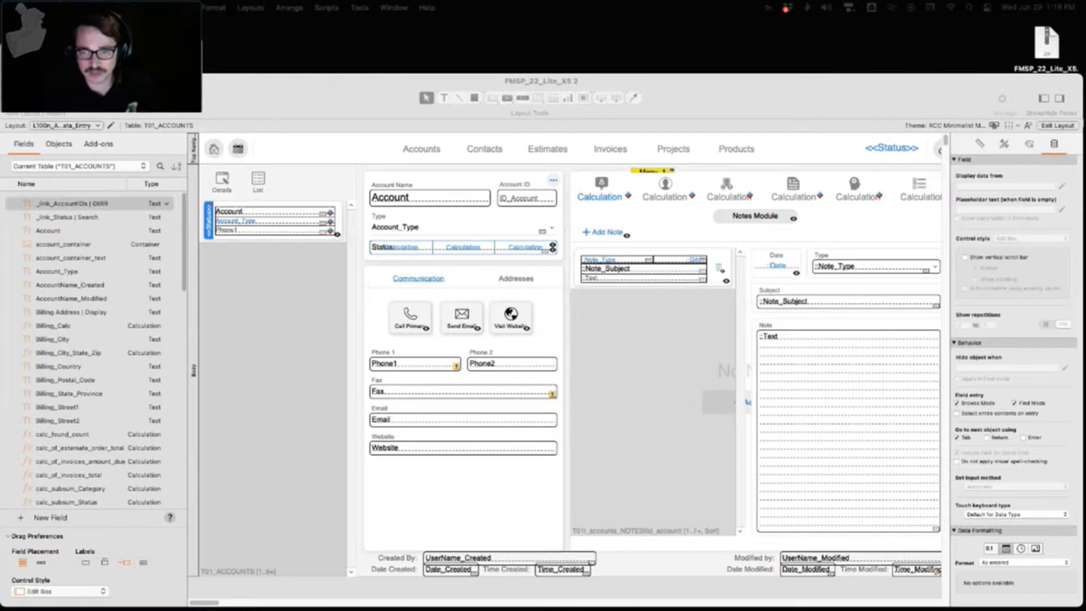
Move the text document listing POSITION, STYLES, APPEARANCE and DATA above the Inspector tabs and return to the Accounts layout
{"action": "left_click_drag", "start_coordinate": [1085, 408], "coordinate": [1025, 27]}
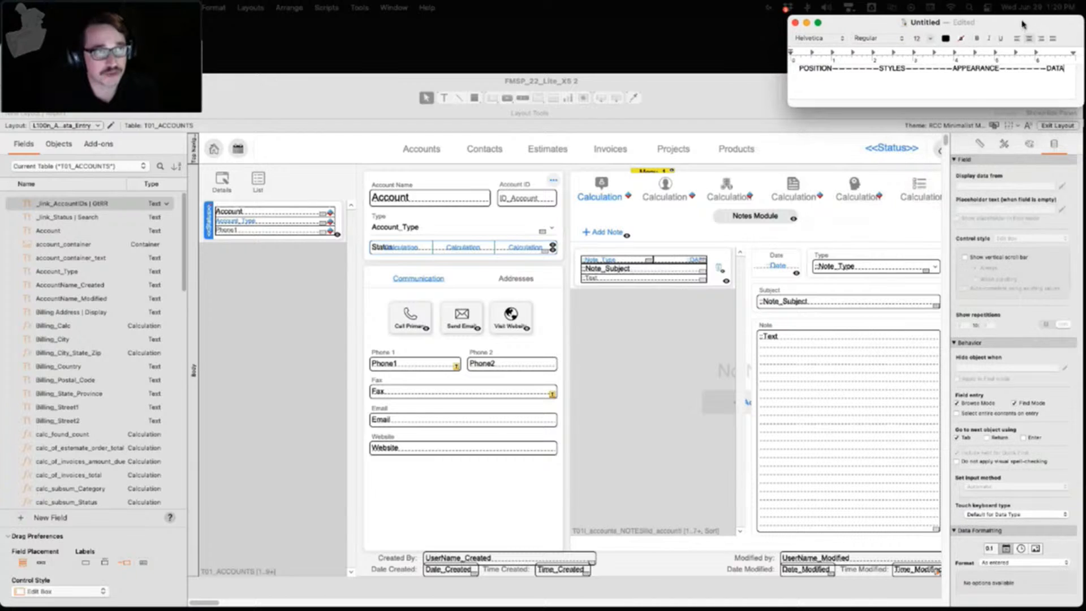
{"action": "left_click", "coordinate": [747, 100]}
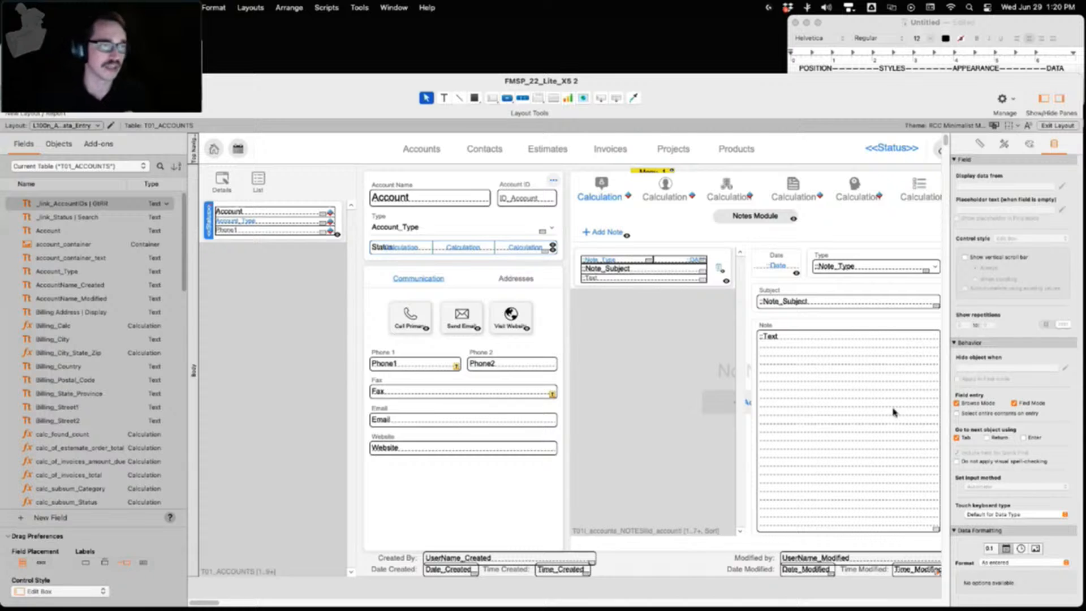
Select the Note text field and look at its data source in the Specify Field dialog, leaving the source as is
{"action": "left_click", "coordinate": [866, 433]}
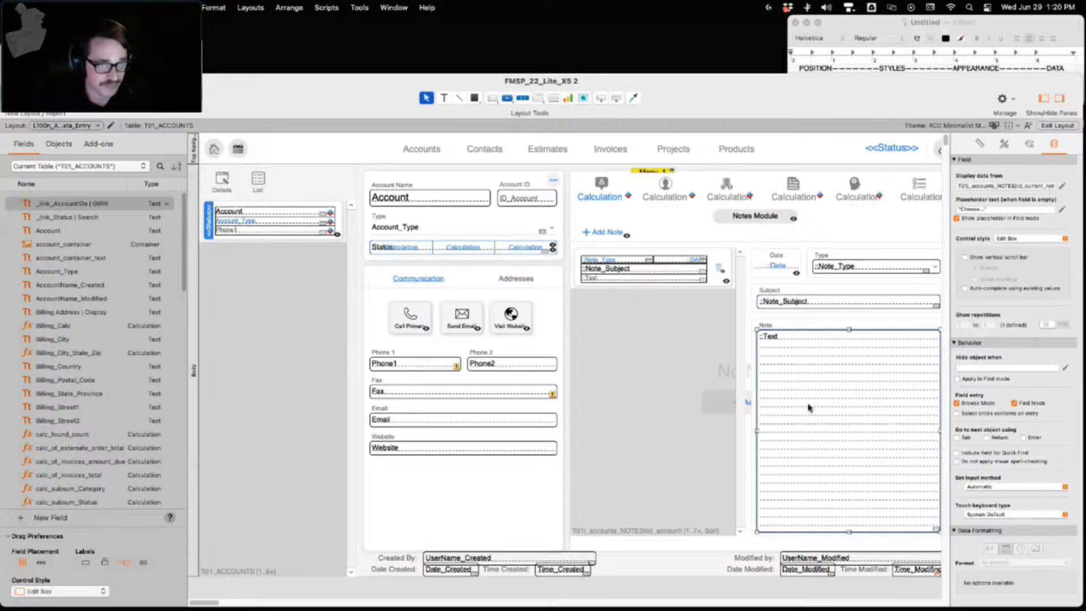
{"action": "left_click", "coordinate": [1063, 186]}
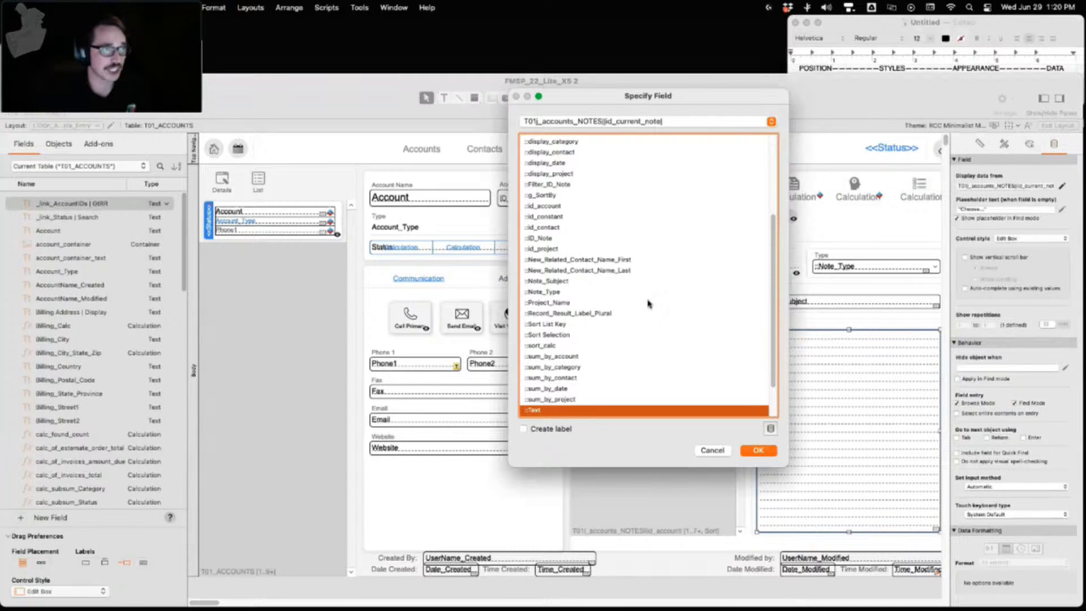
{"action": "left_click", "coordinate": [704, 451]}
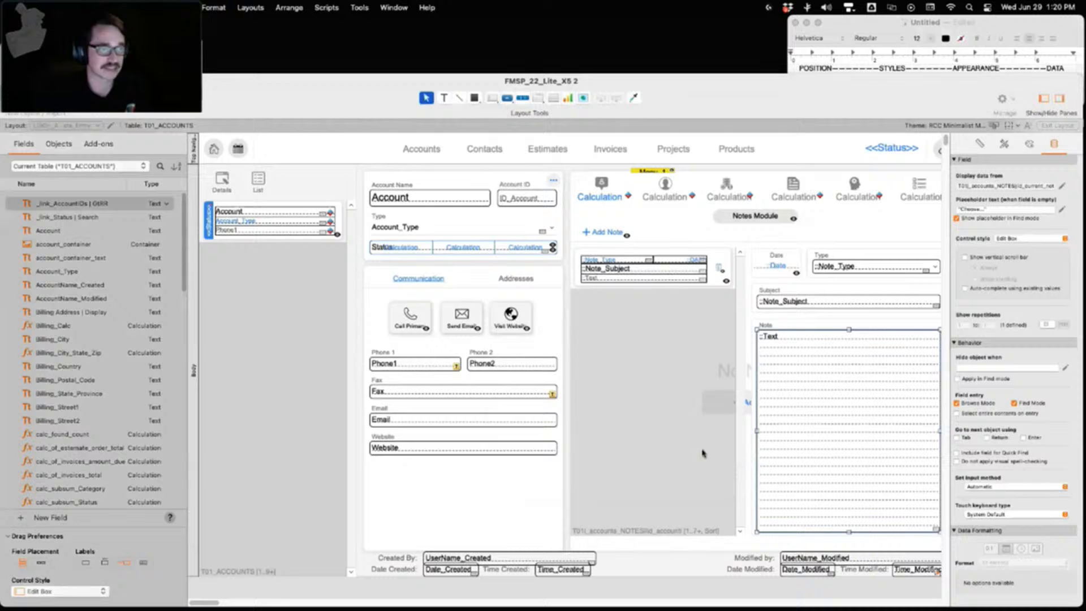
{"action": "double_click", "coordinate": [812, 430]}
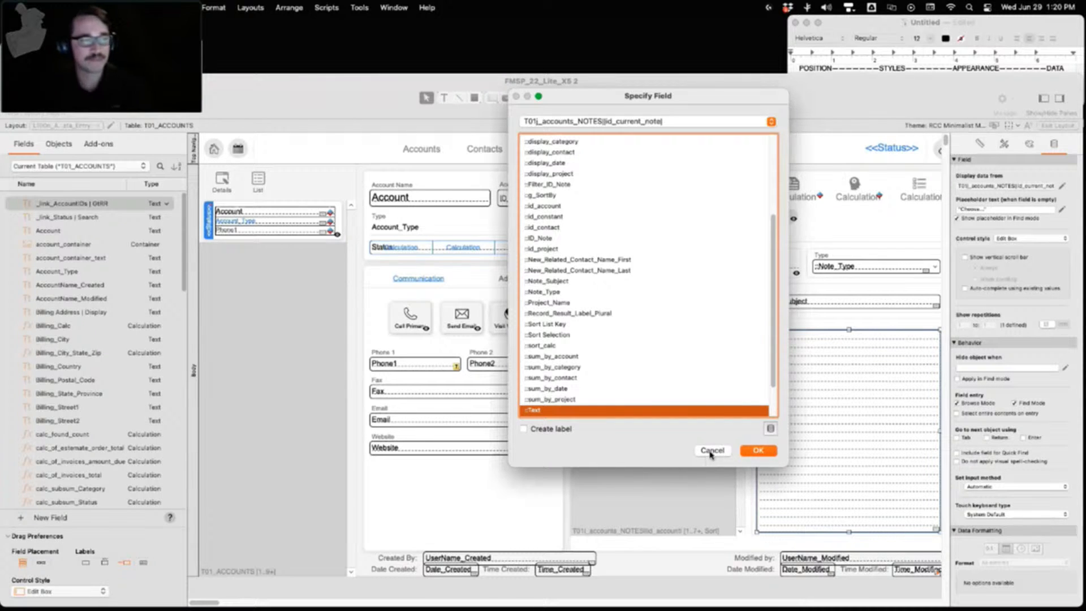
{"action": "left_click", "coordinate": [712, 452]}
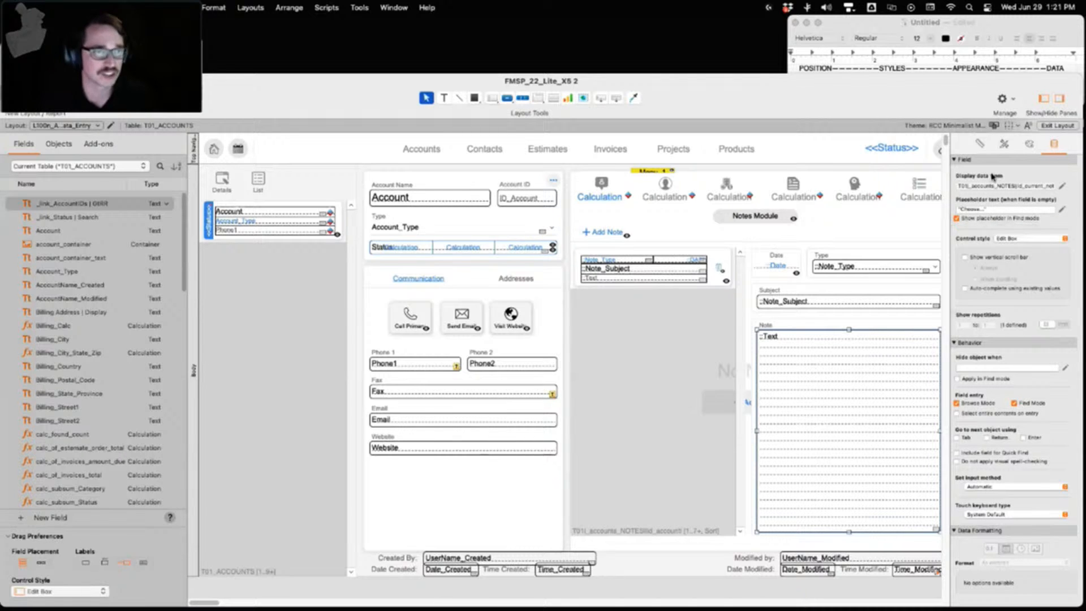
Switch the Accounts layout to Browse mode and clear all text from the current record's Note field
{"action": "left_click", "coordinate": [1057, 125]}
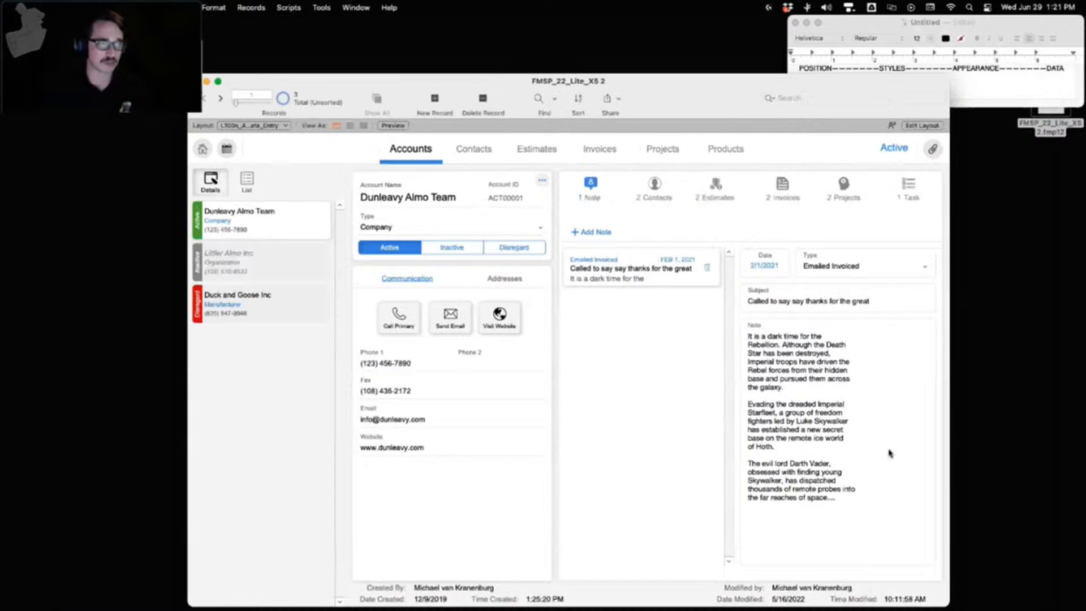
{"action": "left_click", "coordinate": [883, 514]}
{"action": "key", "text": "super+a"}
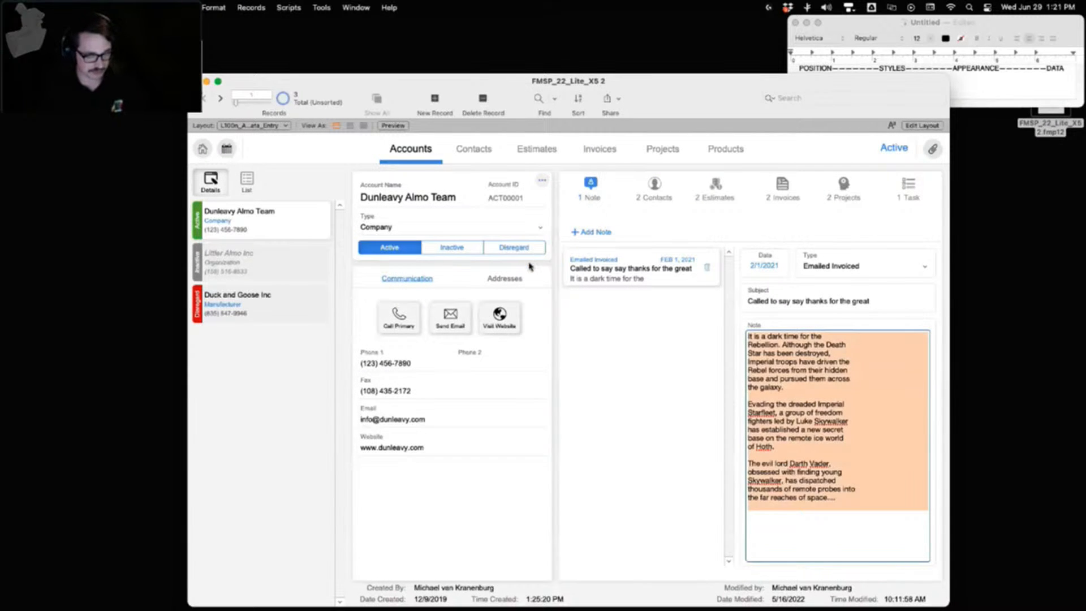
{"action": "key", "text": "BackSpace"}
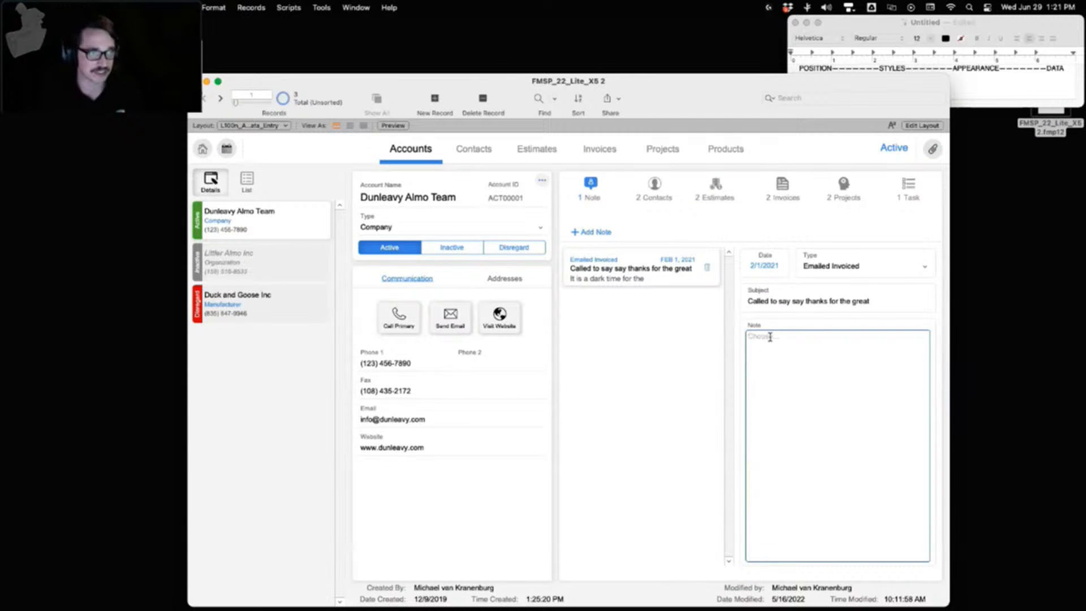
Set the Note field's placeholder text to "Choose..." & T01_ACCOUNTS::Account and view it in Browse mode
{"action": "left_click", "coordinate": [920, 125]}
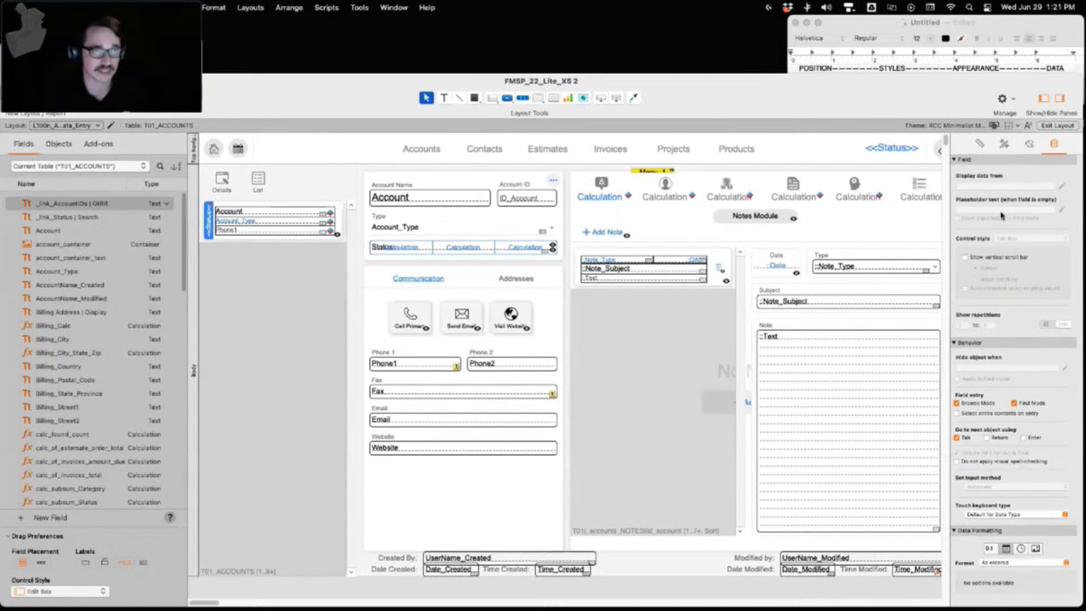
{"action": "left_click", "coordinate": [887, 401]}
{"action": "left_click", "coordinate": [989, 212]}
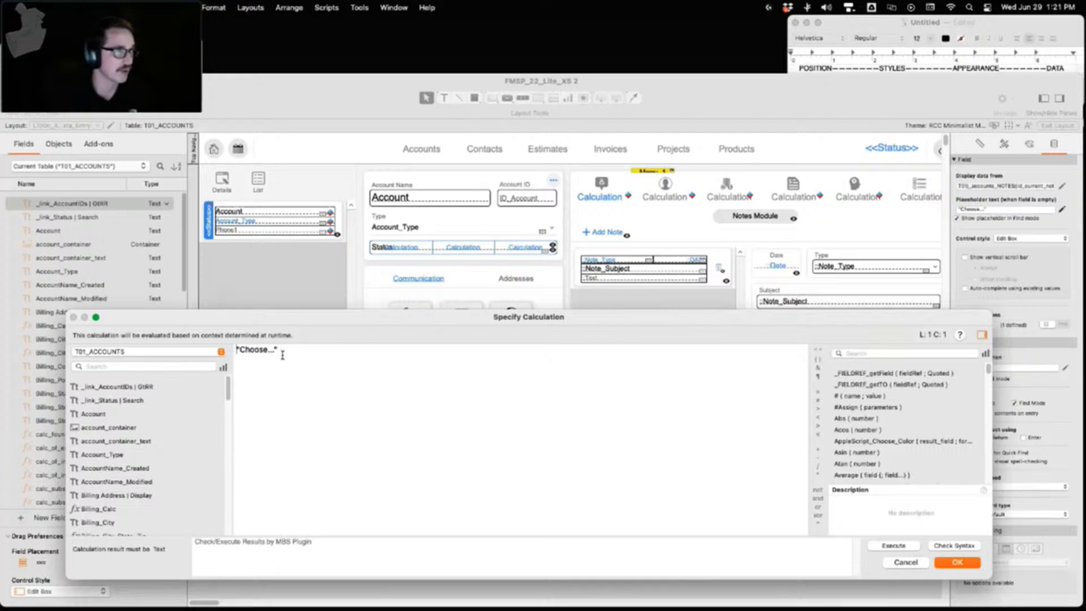
{"action": "left_click", "coordinate": [280, 350]}
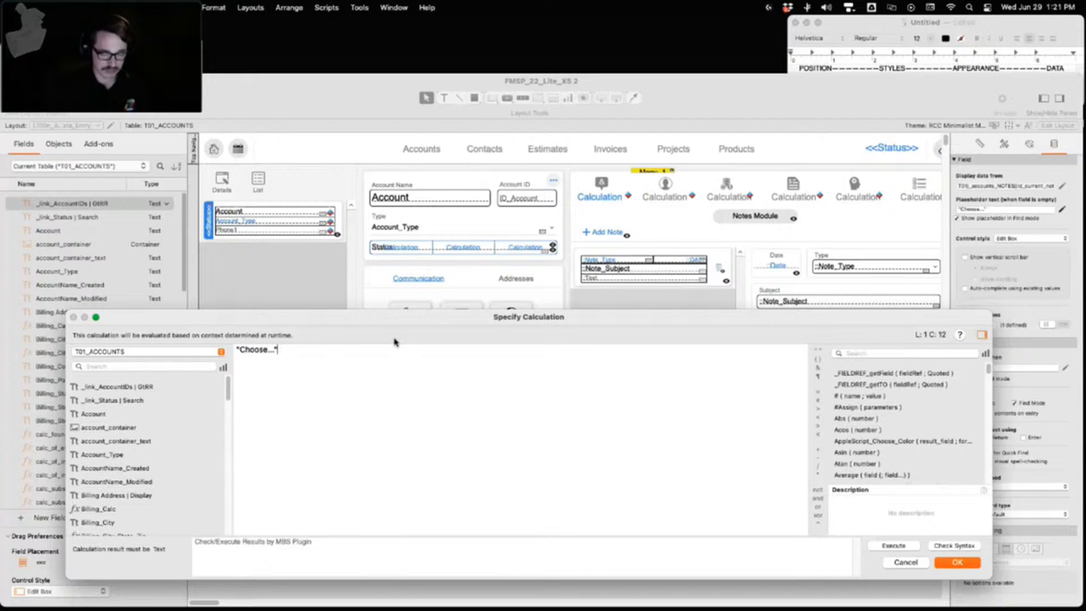
{"action": "type", "text": "&"}
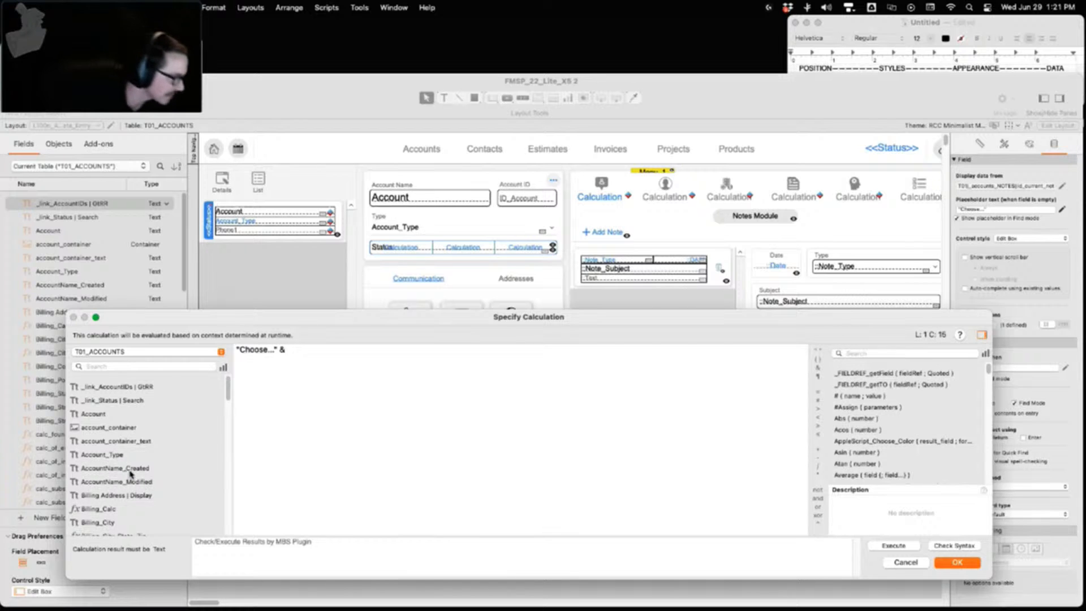
{"action": "scroll", "coordinate": [114, 467], "scroll_direction": "down", "scroll_amount": 1}
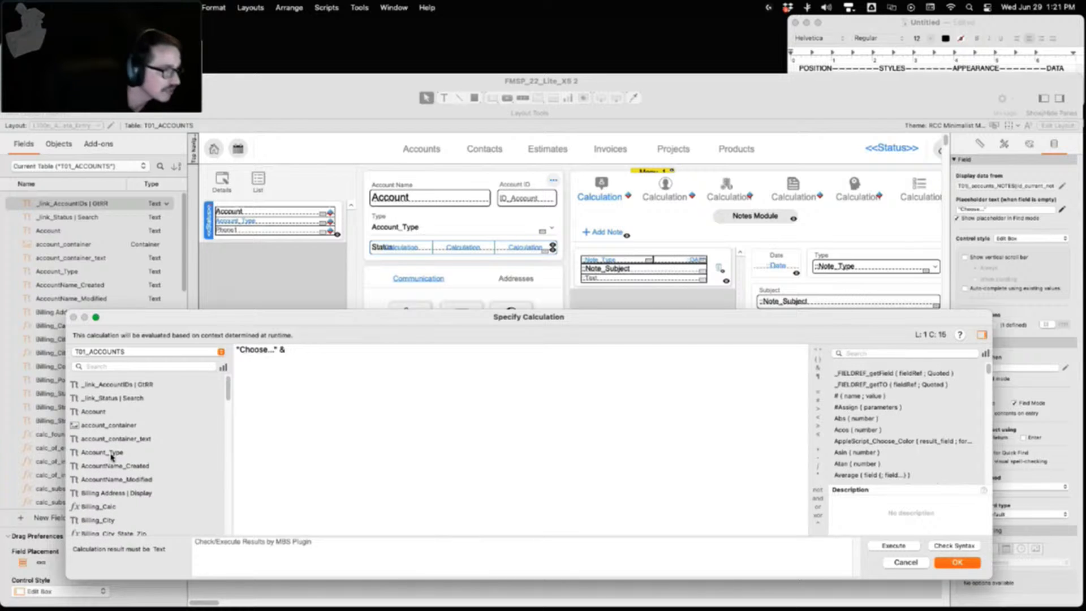
{"action": "double_click", "coordinate": [111, 411]}
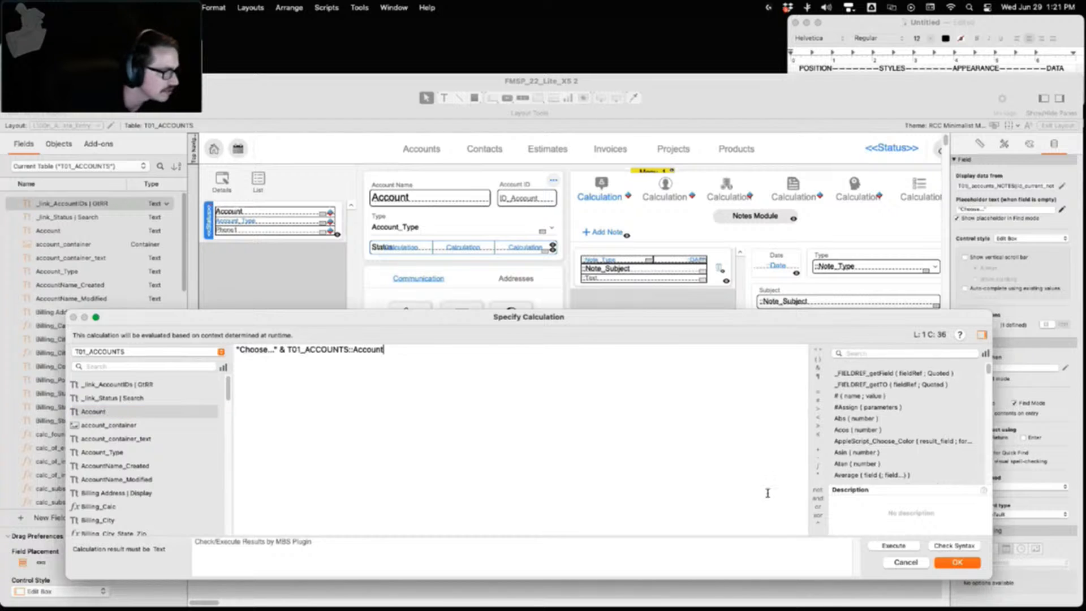
{"action": "left_click", "coordinate": [943, 563]}
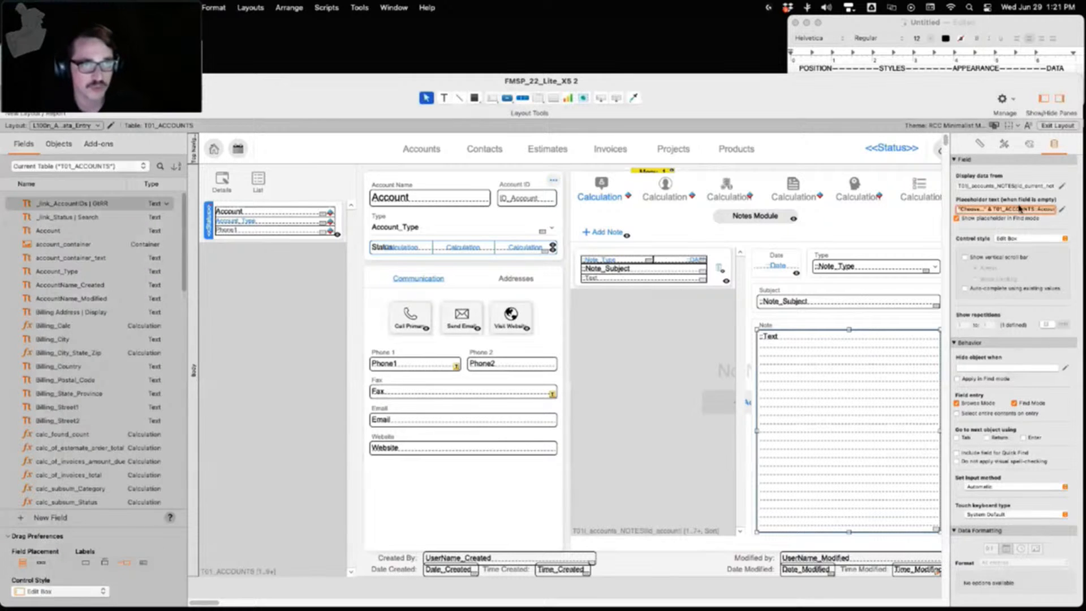
{"action": "left_click", "coordinate": [1059, 126]}
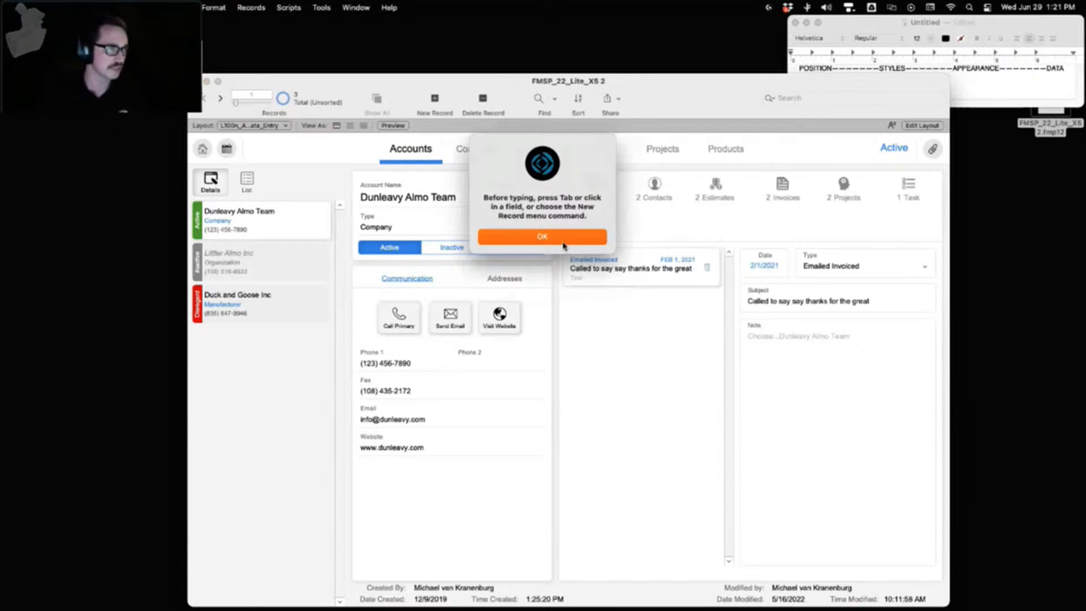
Dismiss the alert, return to Layout mode, and set the Note text field's placeholder text to just "Choose..."
{"action": "left_click", "coordinate": [564, 243]}
{"action": "left_click", "coordinate": [922, 125]}
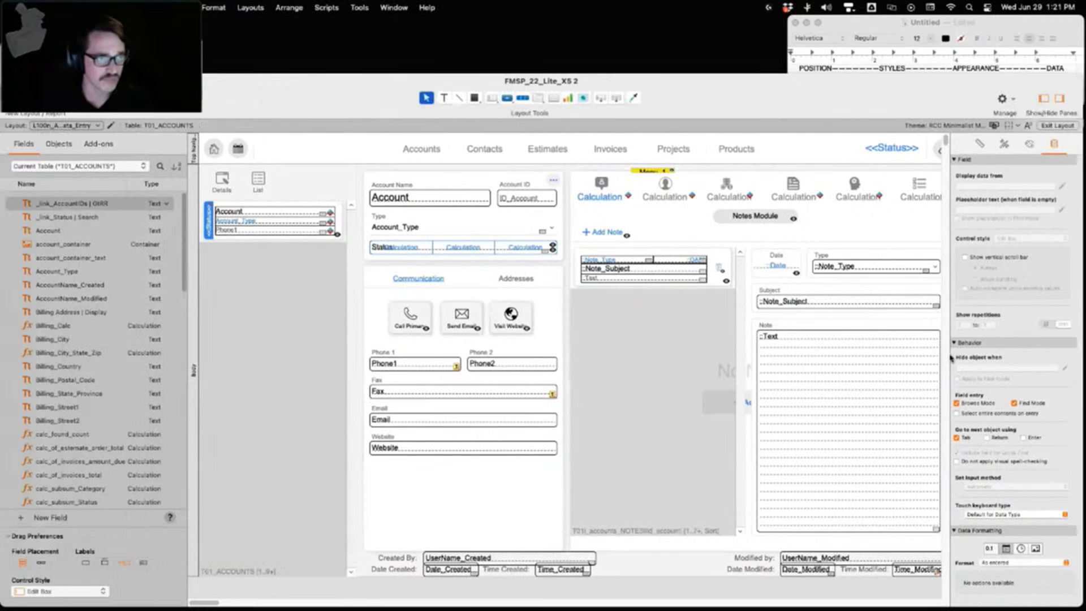
{"action": "left_click", "coordinate": [836, 346]}
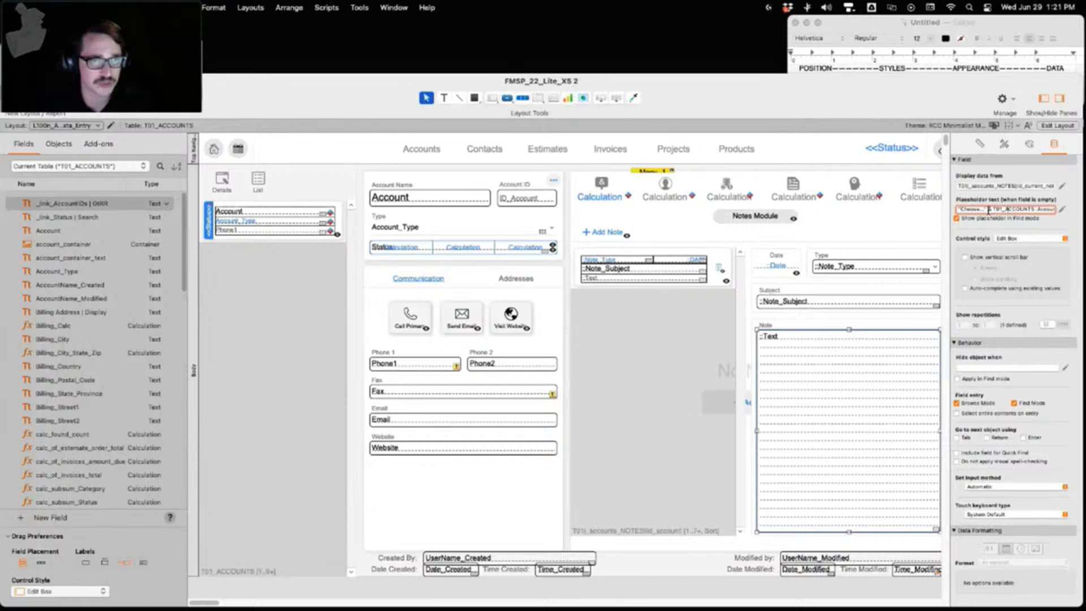
{"action": "key", "text": "BackSpace"}
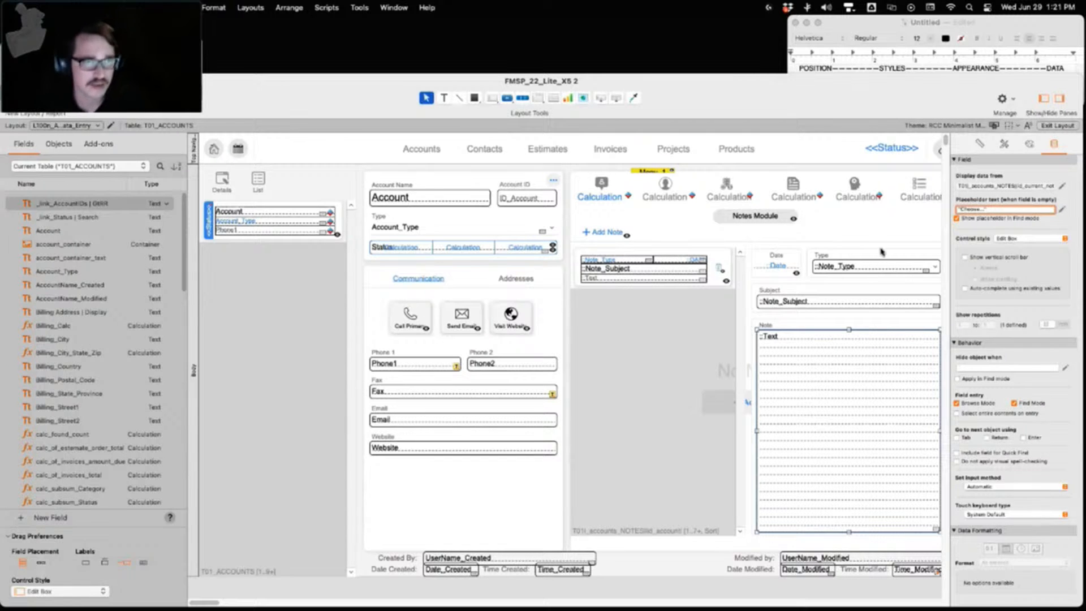
{"action": "key", "text": "Return"}
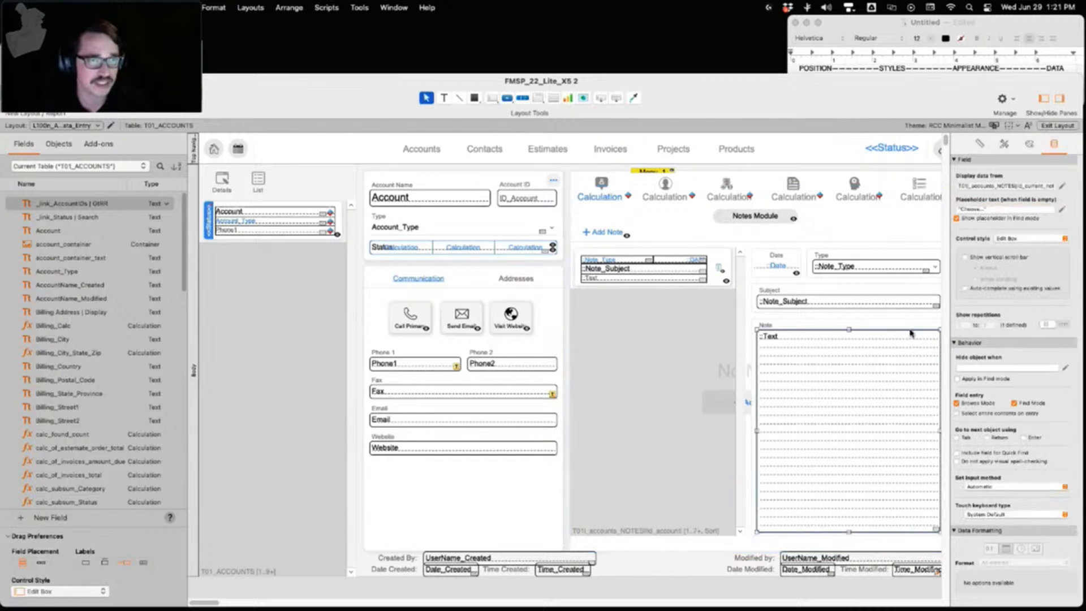
View the control styles available for the Note text field without choosing one
{"action": "left_click", "coordinate": [1064, 240]}
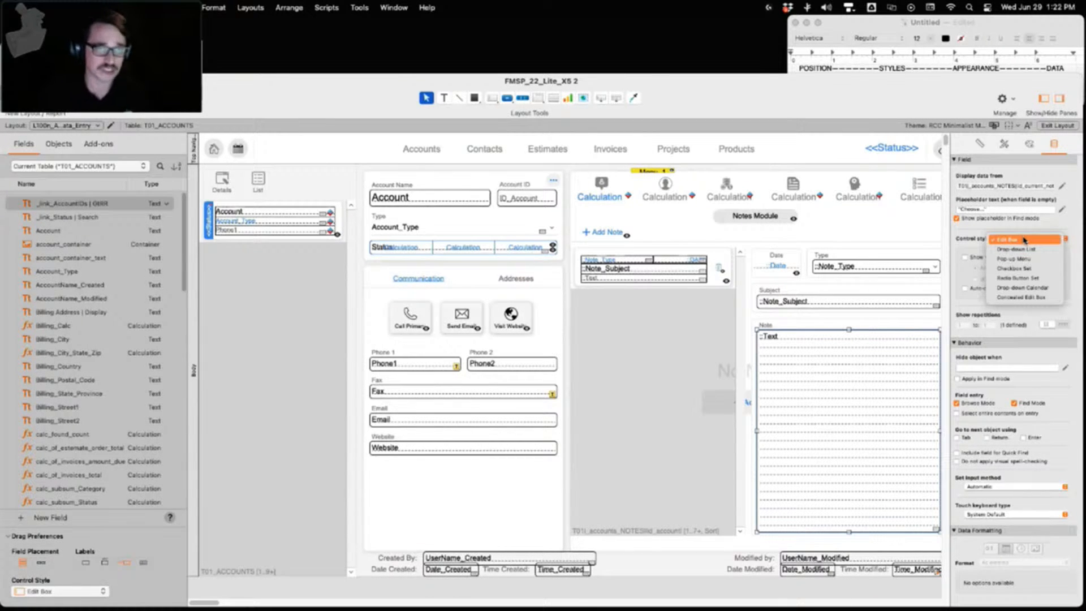
{"action": "left_click", "coordinate": [624, 568]}
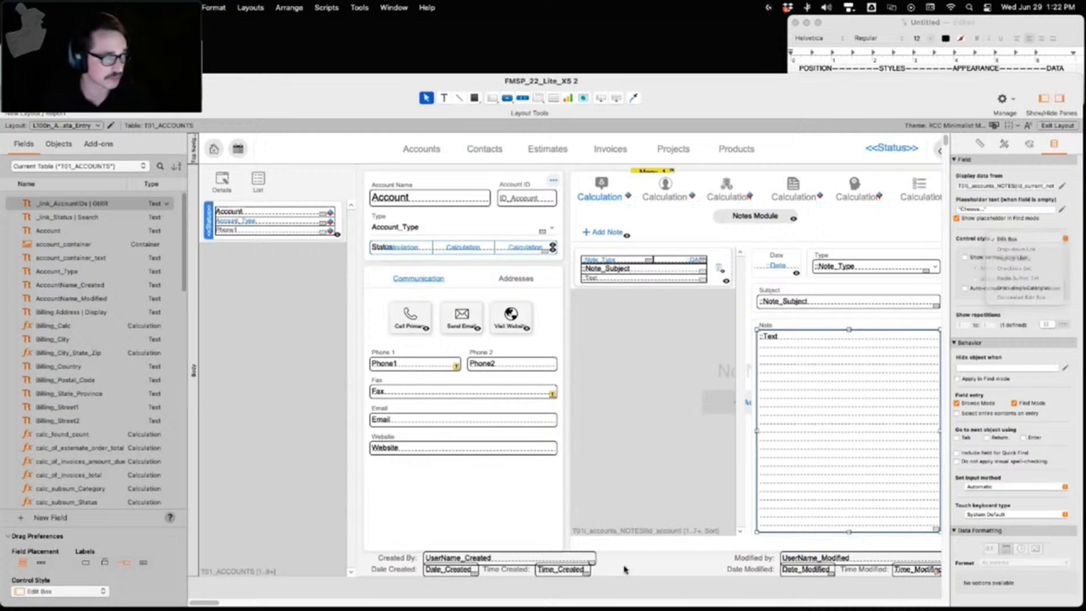
Place the AccountName_Modified field below the Website field, and delete it again together with its label
{"action": "left_click_drag", "start_coordinate": [55, 299], "coordinate": [460, 509]}
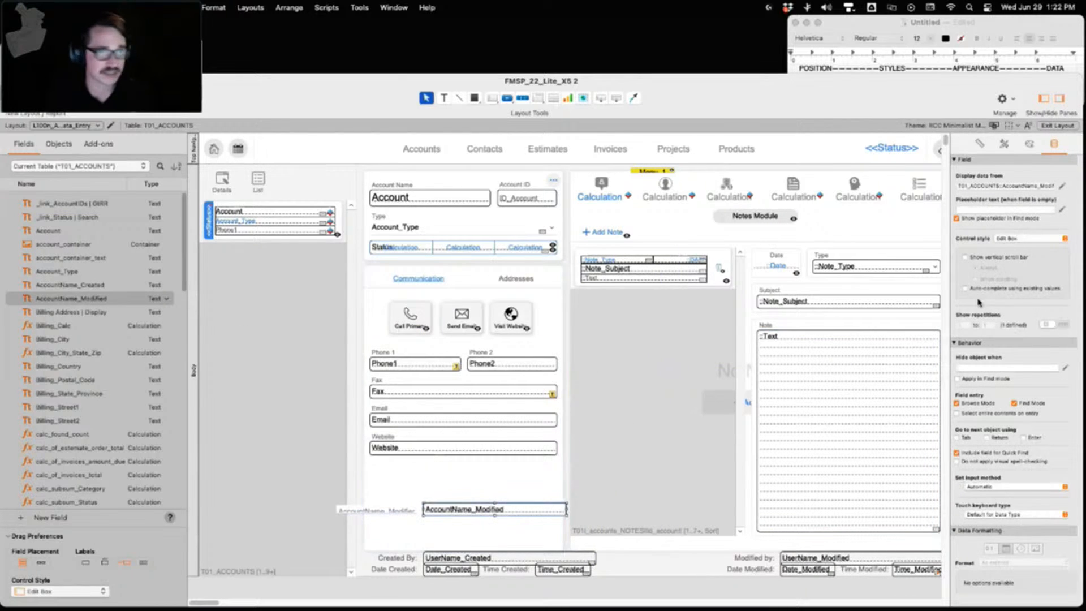
{"action": "left_click", "coordinate": [381, 513]}
{"action": "key", "text": "Delete"}
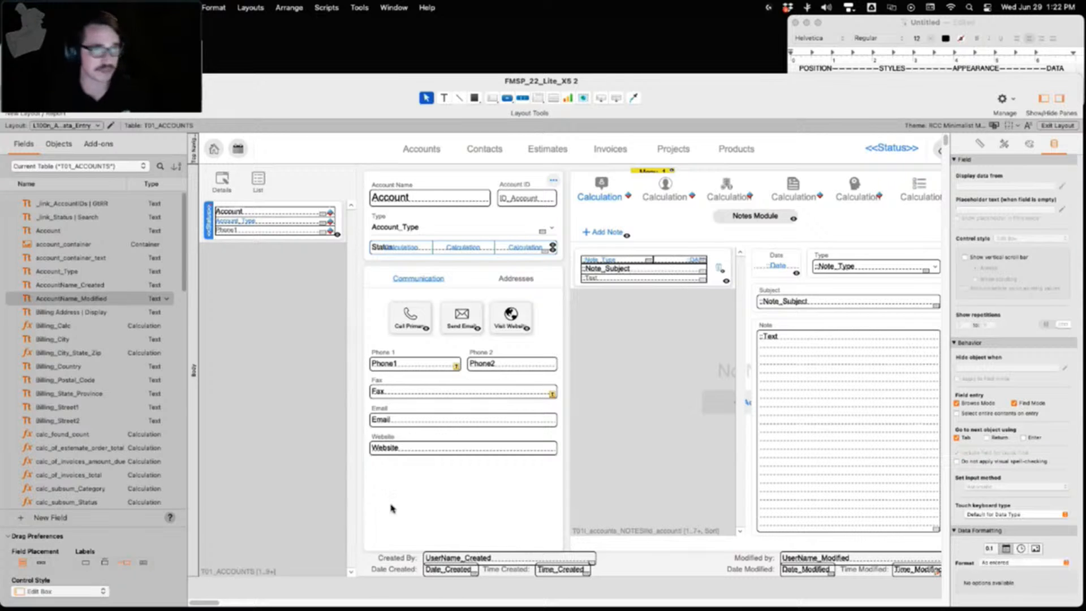
Reselect the Note text field and review its control style options once more, keeping Edit Box
{"action": "left_click", "coordinate": [761, 449]}
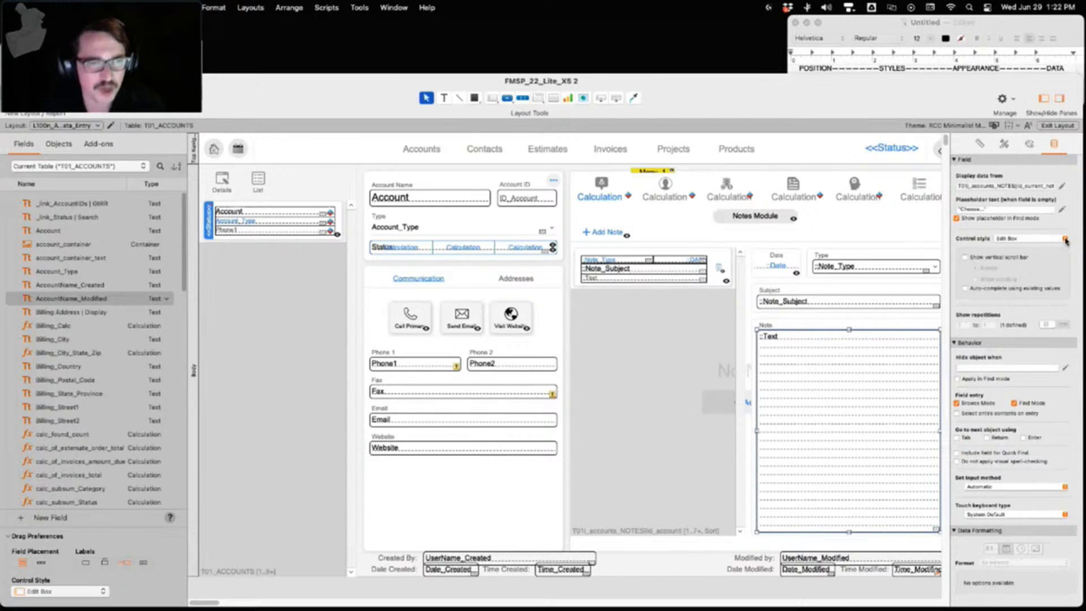
{"action": "left_click", "coordinate": [1066, 239]}
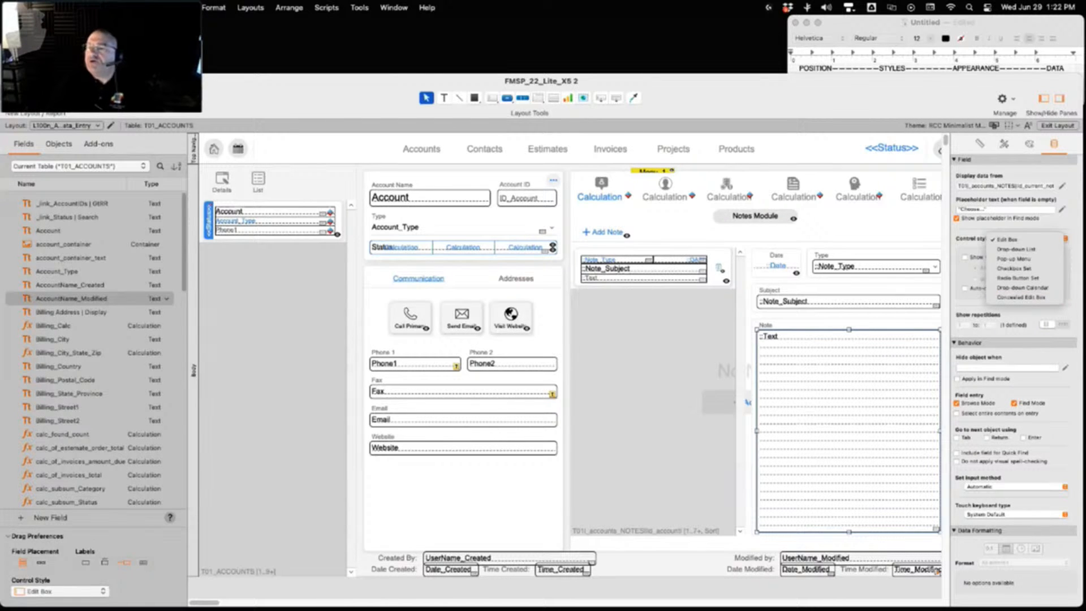
{"action": "key", "text": "Escape"}
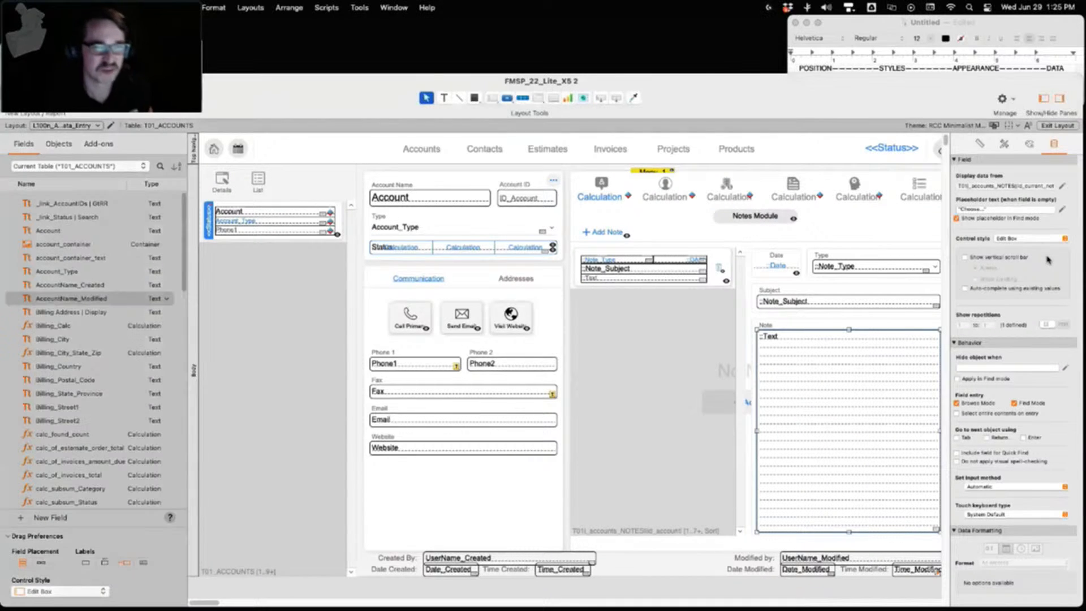
Try the Note field's vertical scroll bar as Always and When scrolling, turn it off, and enable Auto-complete using existing values
{"action": "left_click", "coordinate": [964, 258]}
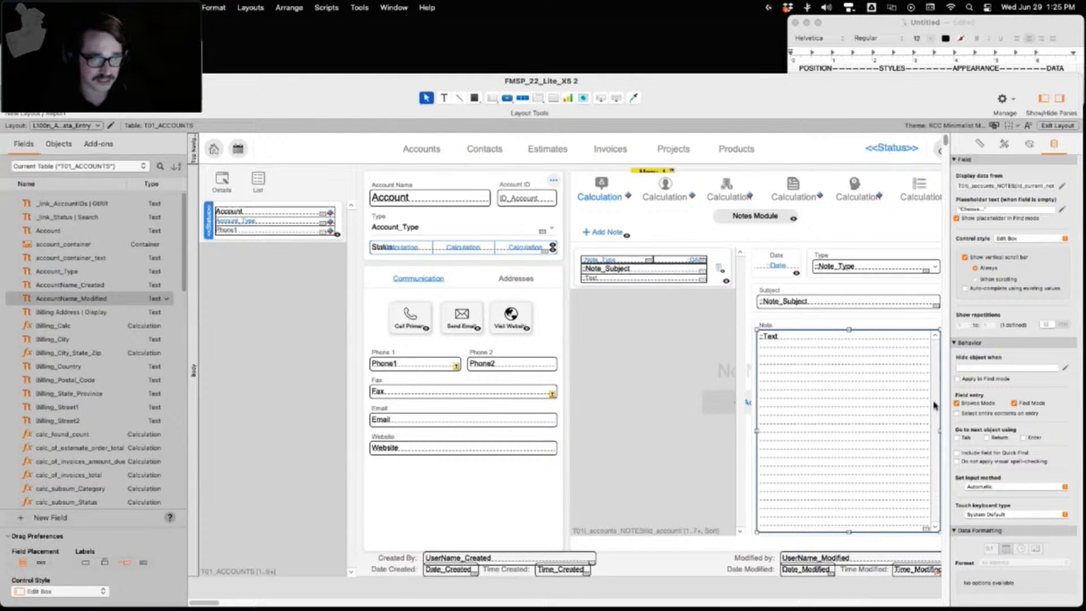
{"action": "left_click", "coordinate": [975, 280]}
{"action": "left_click", "coordinate": [976, 269]}
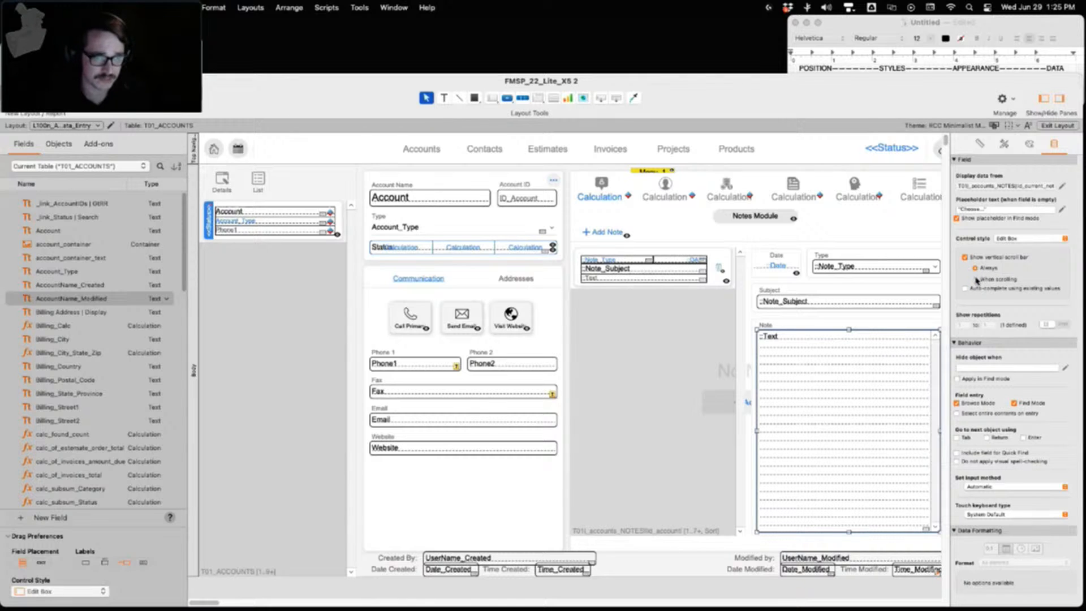
{"action": "left_click", "coordinate": [975, 280]}
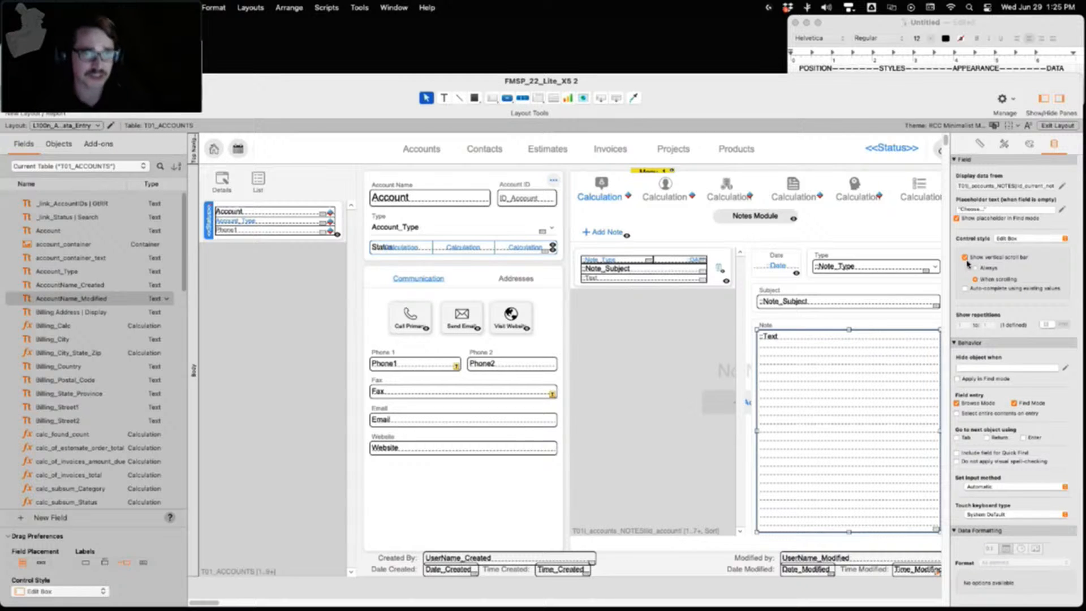
{"action": "left_click", "coordinate": [965, 257]}
{"action": "left_click", "coordinate": [965, 289]}
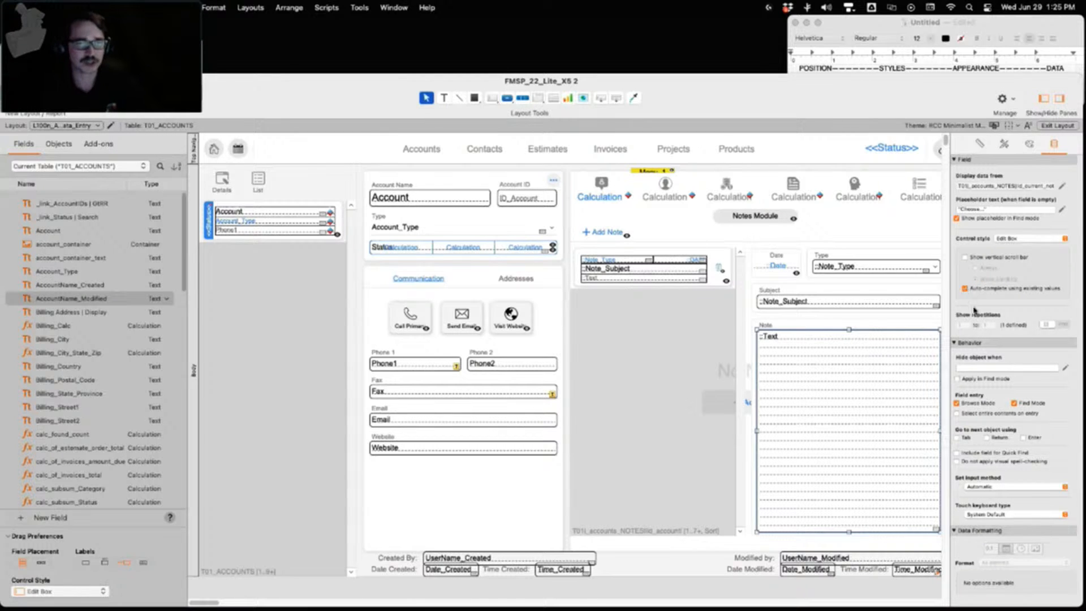
Compare the Note field's control style choices with the drop-down list settings of the Note_Type field
{"action": "left_click", "coordinate": [1046, 240]}
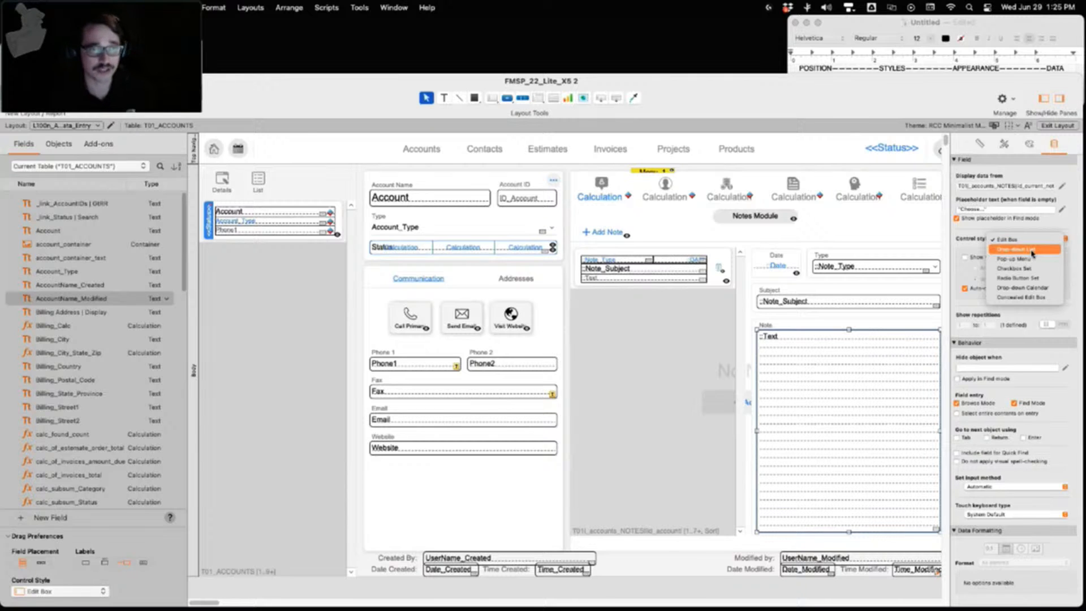
{"action": "left_click", "coordinate": [1032, 250]}
{"action": "left_click", "coordinate": [863, 267]}
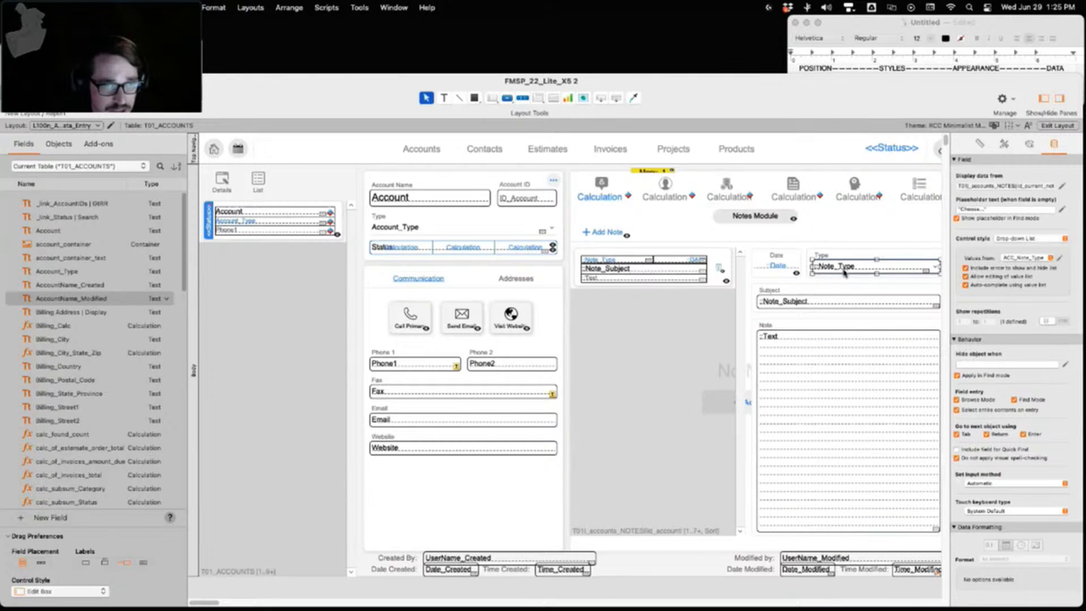
In Browse mode, replace the note's Type value with the auto-completed "emailed Invoiced" and view the field's value list
{"action": "left_click", "coordinate": [1059, 126]}
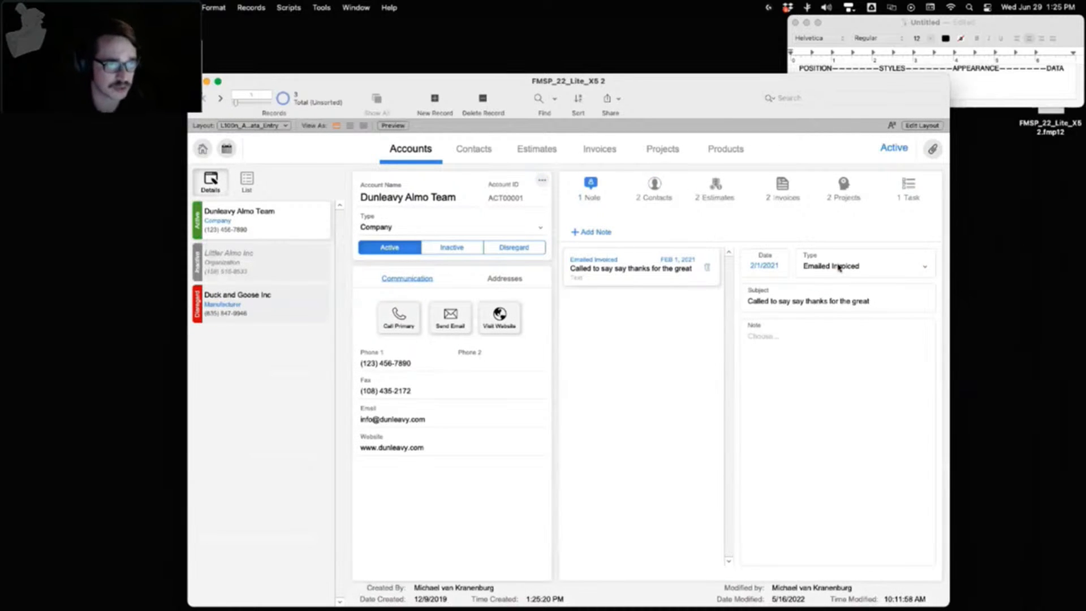
{"action": "left_click", "coordinate": [856, 267]}
{"action": "key", "text": "BackSpace"}
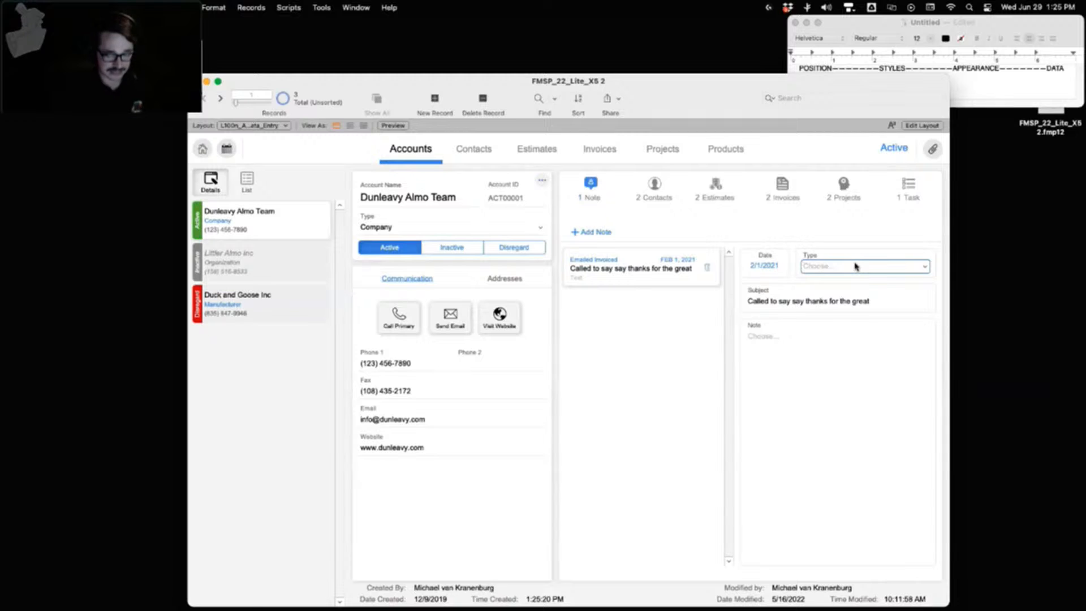
{"action": "type", "text": "emailed Invoiced"}
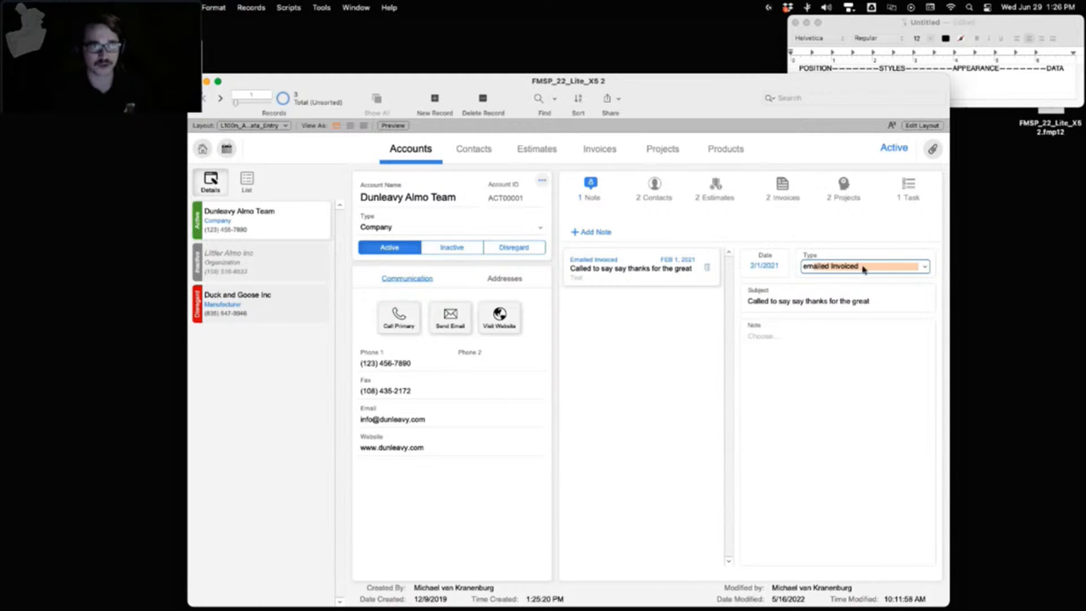
{"action": "left_click", "coordinate": [925, 267]}
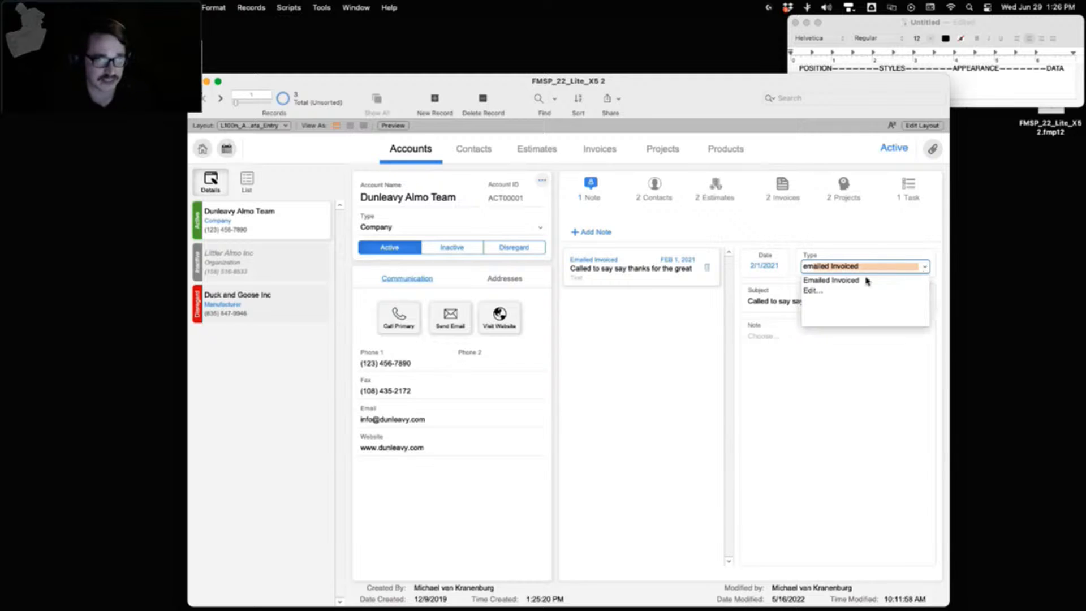
{"action": "left_click", "coordinate": [859, 238]}
Return to Layout mode and open the Specify Field dialog for the Website field
{"action": "left_click", "coordinate": [916, 126]}
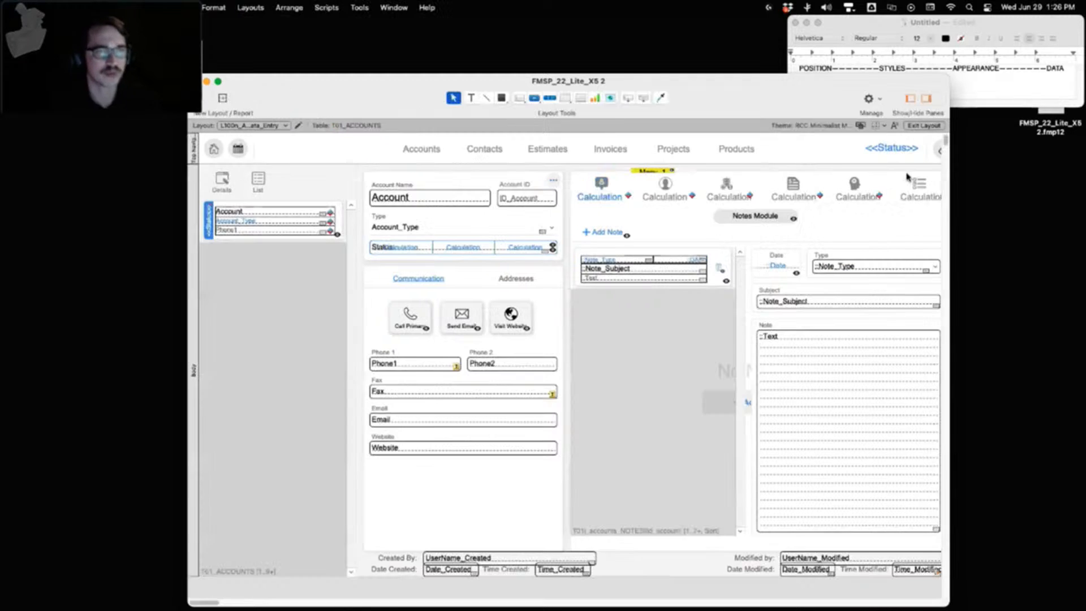
{"action": "left_click", "coordinate": [843, 390]}
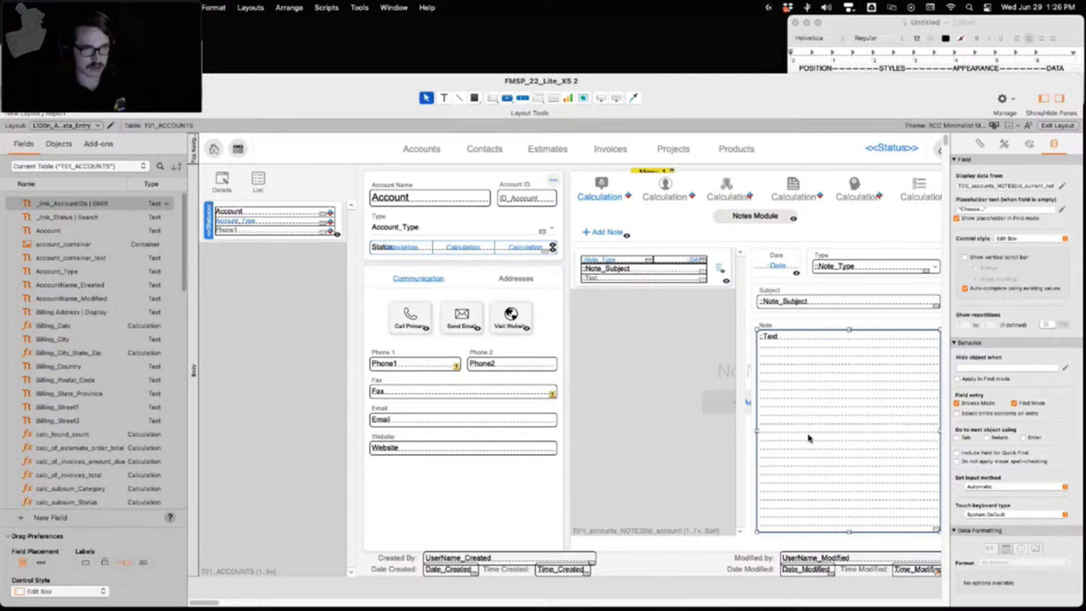
{"action": "left_click", "coordinate": [431, 451]}
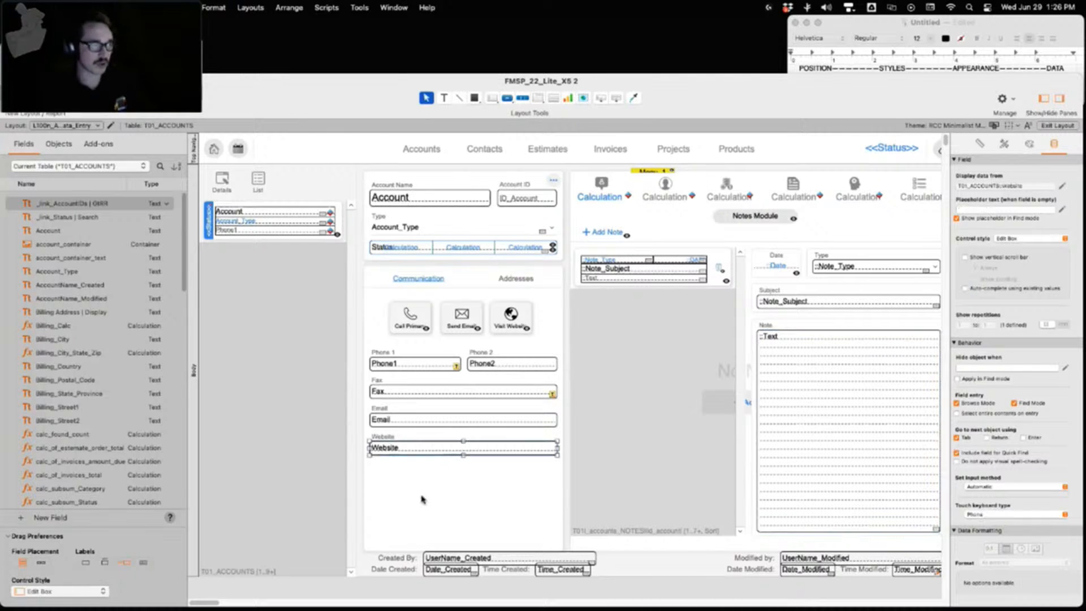
{"action": "right_click", "coordinate": [425, 451]}
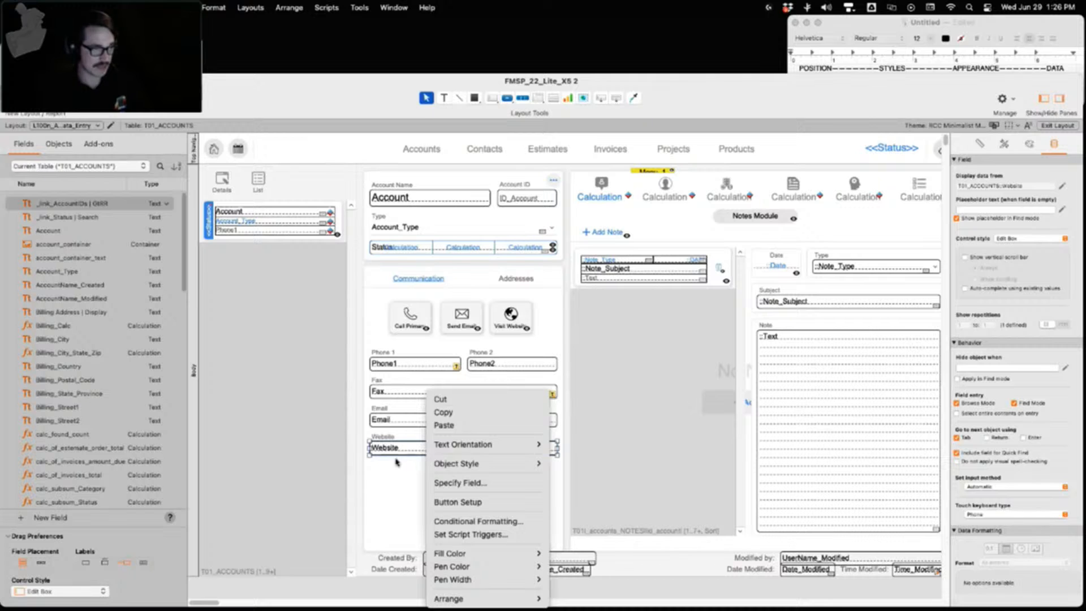
{"action": "left_click", "coordinate": [399, 451]}
{"action": "double_click", "coordinate": [400, 451]}
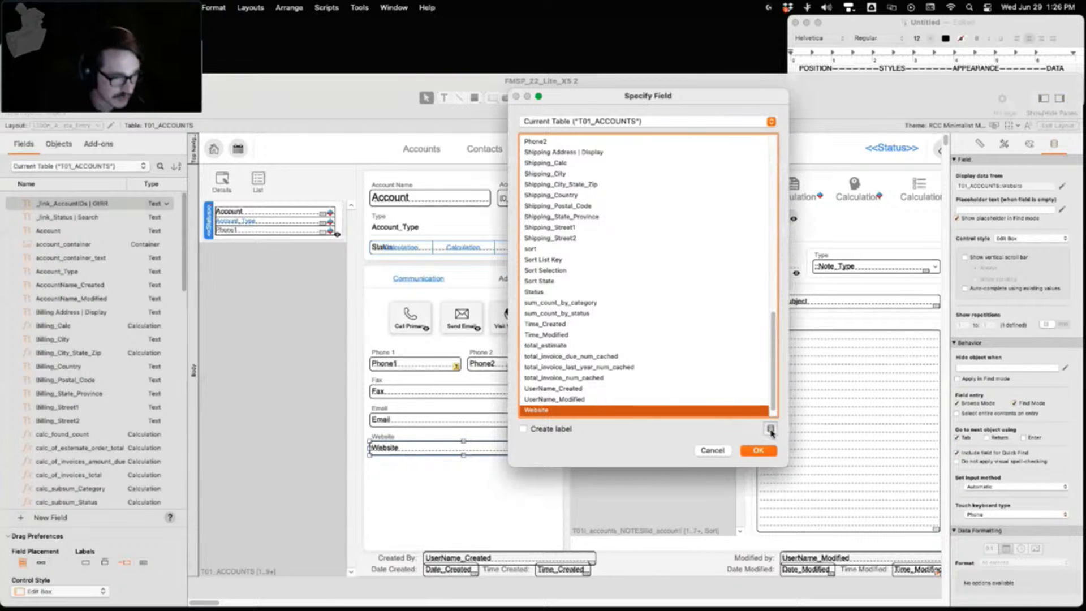
In Manage Database, set the Website field's maximum number of repetitions to 5 in its storage options and accept the dialogs
{"action": "left_click", "coordinate": [770, 430]}
{"action": "left_click", "coordinate": [439, 392]}
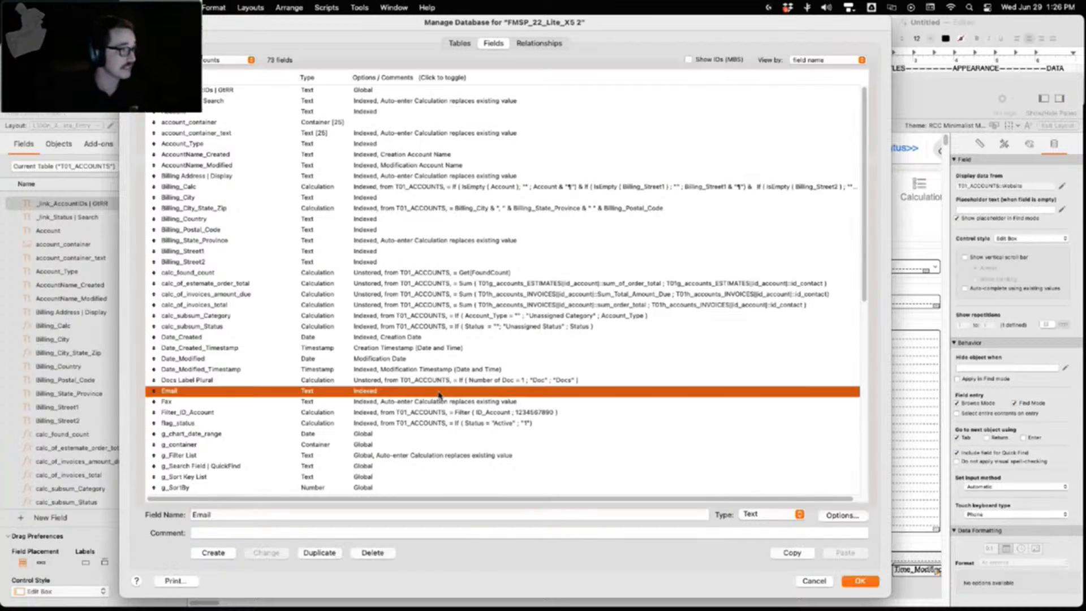
{"action": "key", "text": "w"}
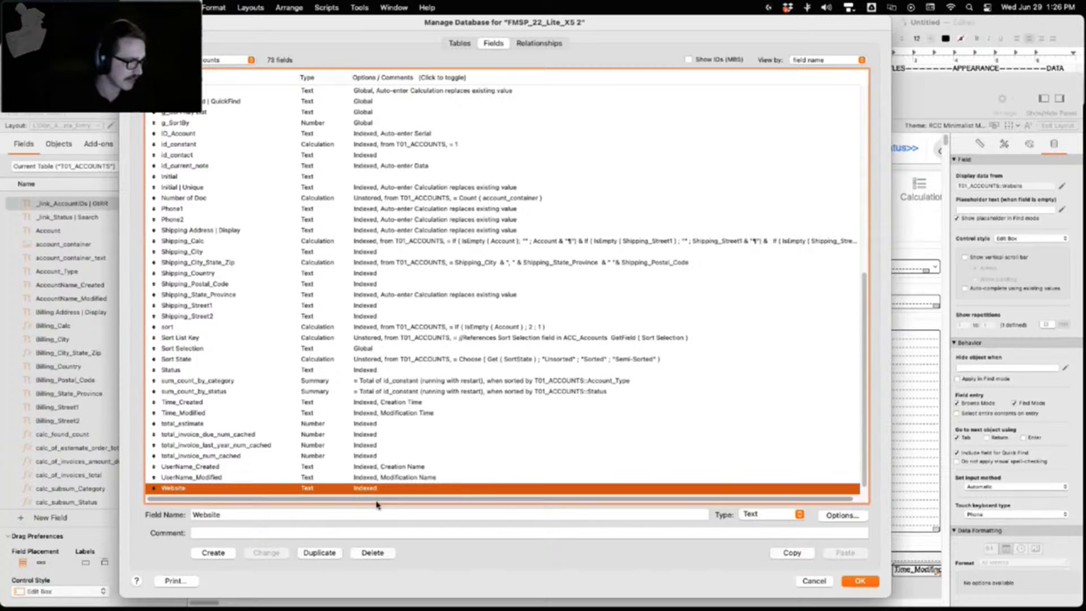
{"action": "left_click", "coordinate": [843, 516]}
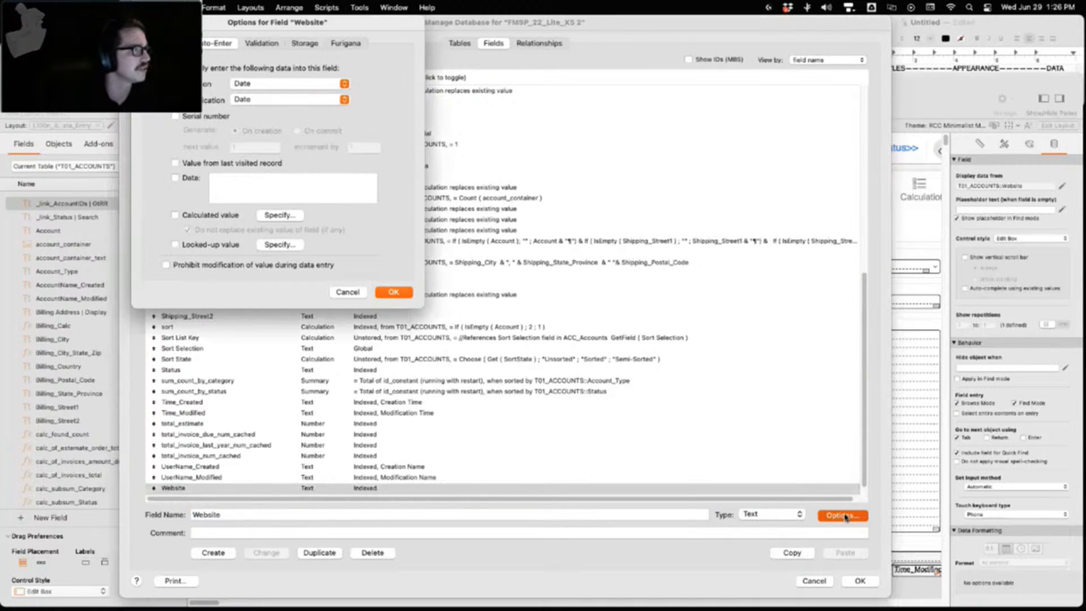
{"action": "left_click", "coordinate": [303, 45]}
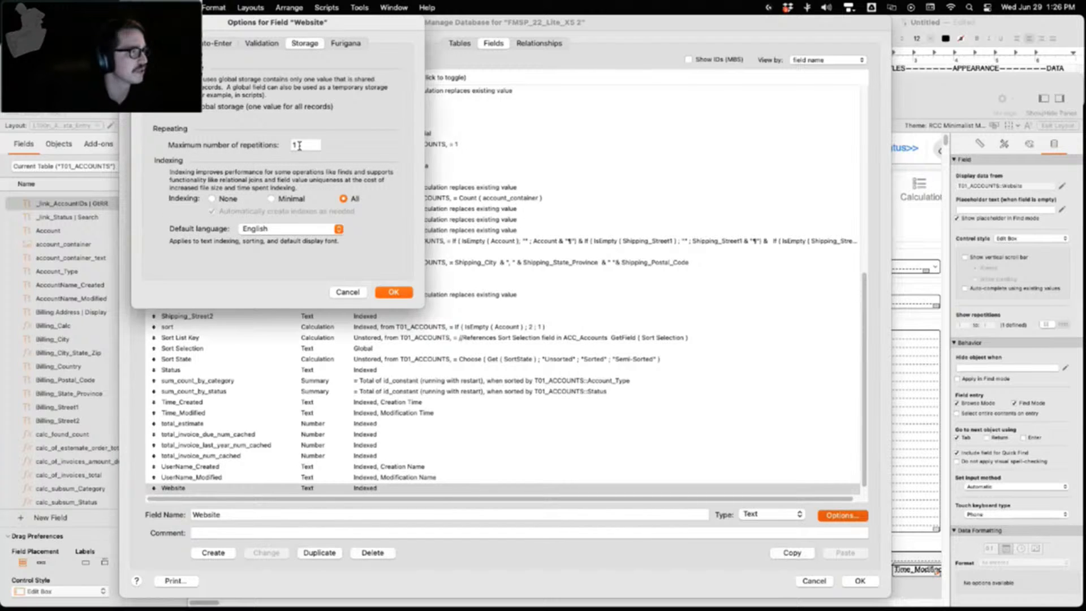
{"action": "left_click", "coordinate": [302, 146]}
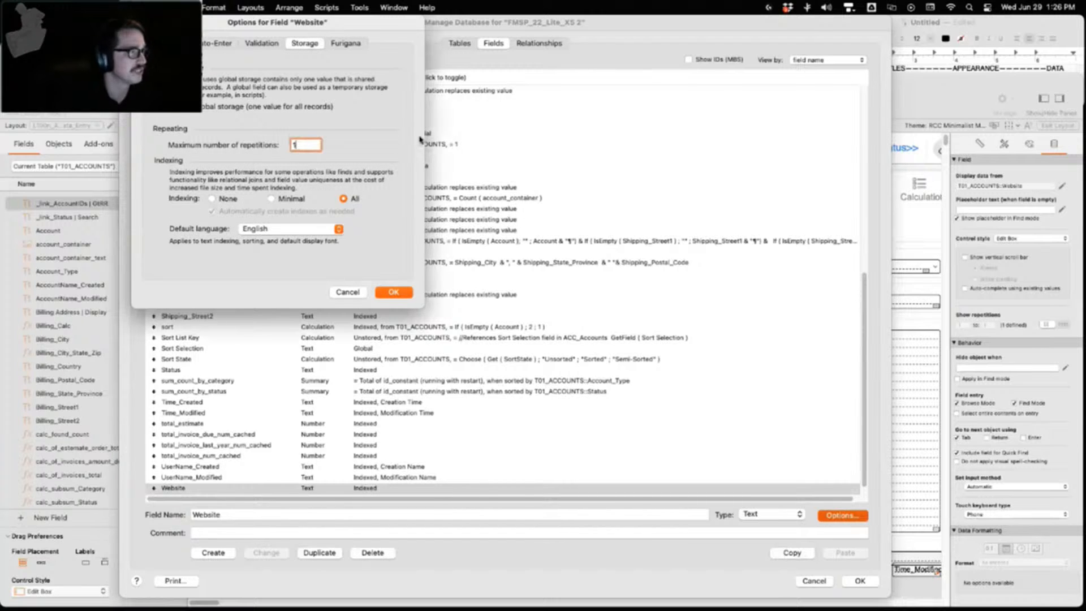
{"action": "left_click", "coordinate": [407, 294]}
{"action": "left_click", "coordinate": [857, 582]}
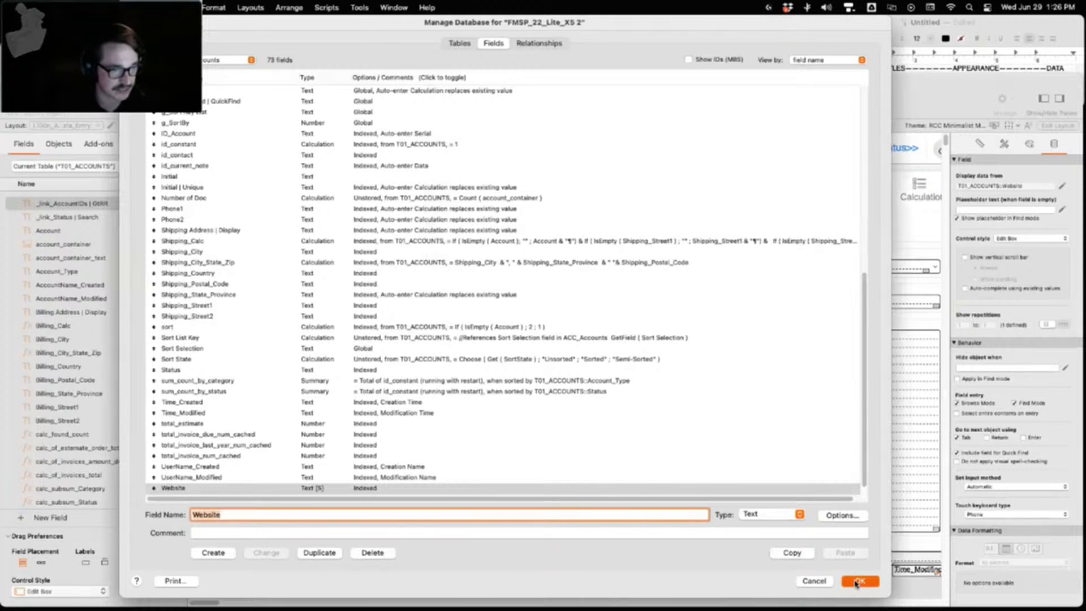
{"action": "left_click", "coordinate": [760, 452]}
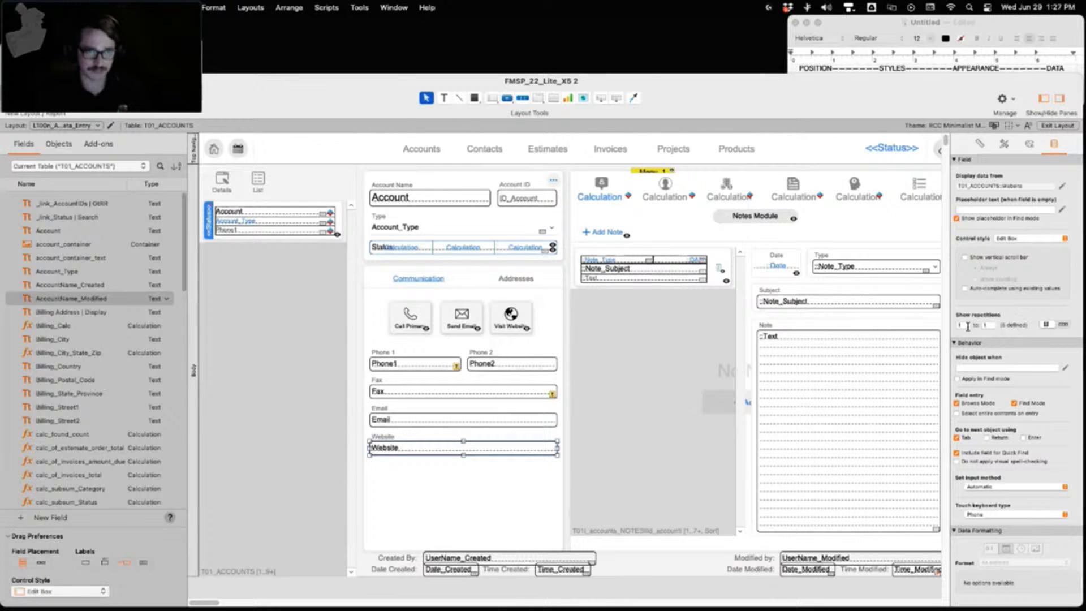
Set the Website field on the Accounts layout to show repetitions 1 to 5
{"action": "left_click", "coordinate": [989, 325]}
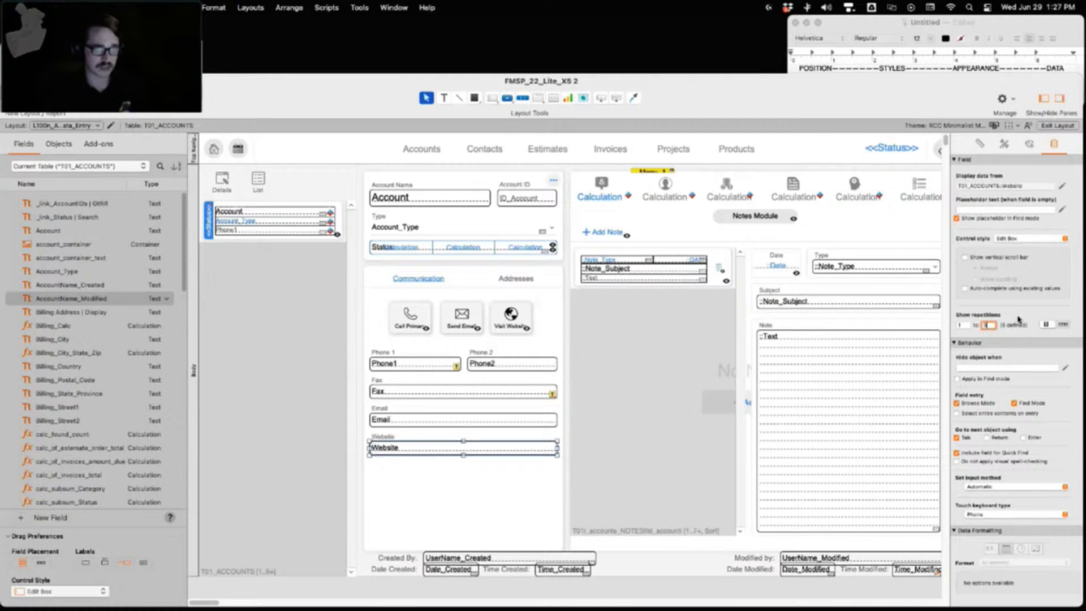
{"action": "key", "text": "Return"}
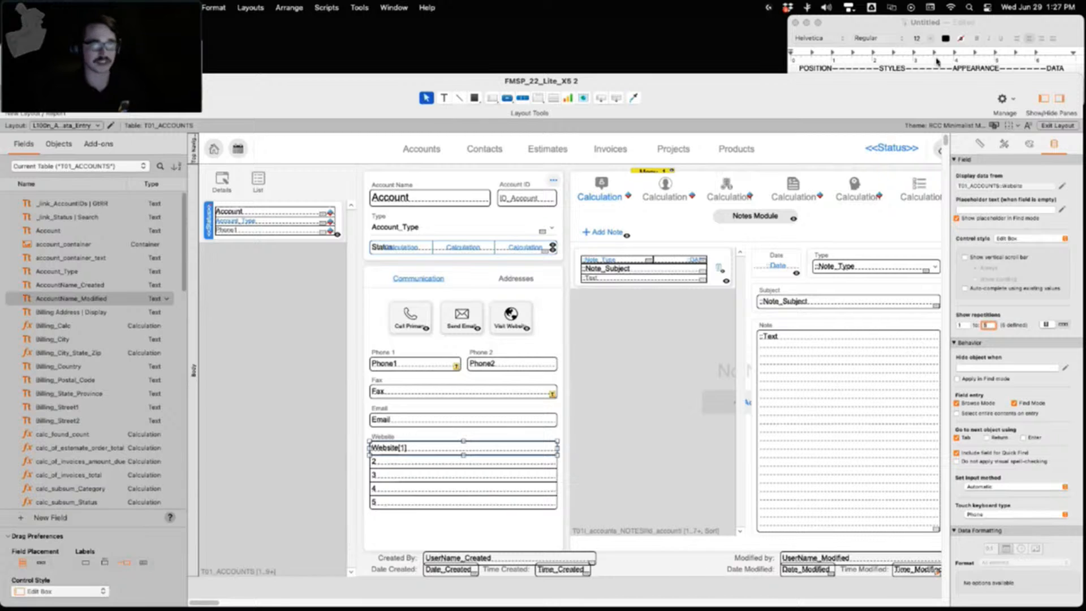
Switch to Browse mode and try entering the Website field's repetitions on the first account record
{"action": "left_click", "coordinate": [1059, 125]}
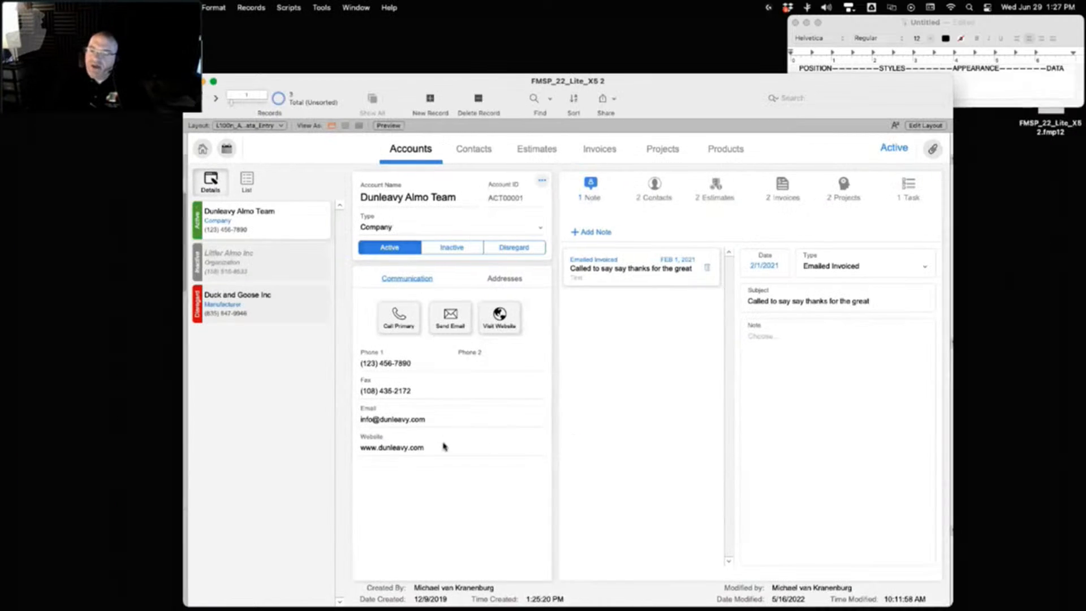
{"action": "left_click", "coordinate": [442, 448]}
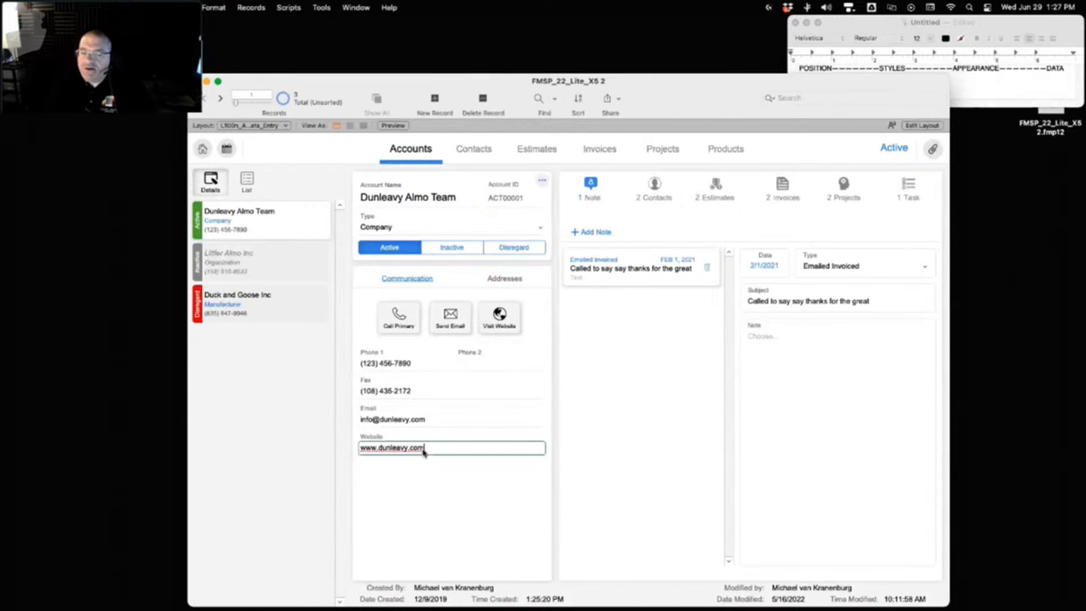
{"action": "left_click", "coordinate": [436, 461]}
{"action": "left_click", "coordinate": [436, 476]}
{"action": "left_click", "coordinate": [436, 490]}
{"action": "left_click", "coordinate": [436, 515]}
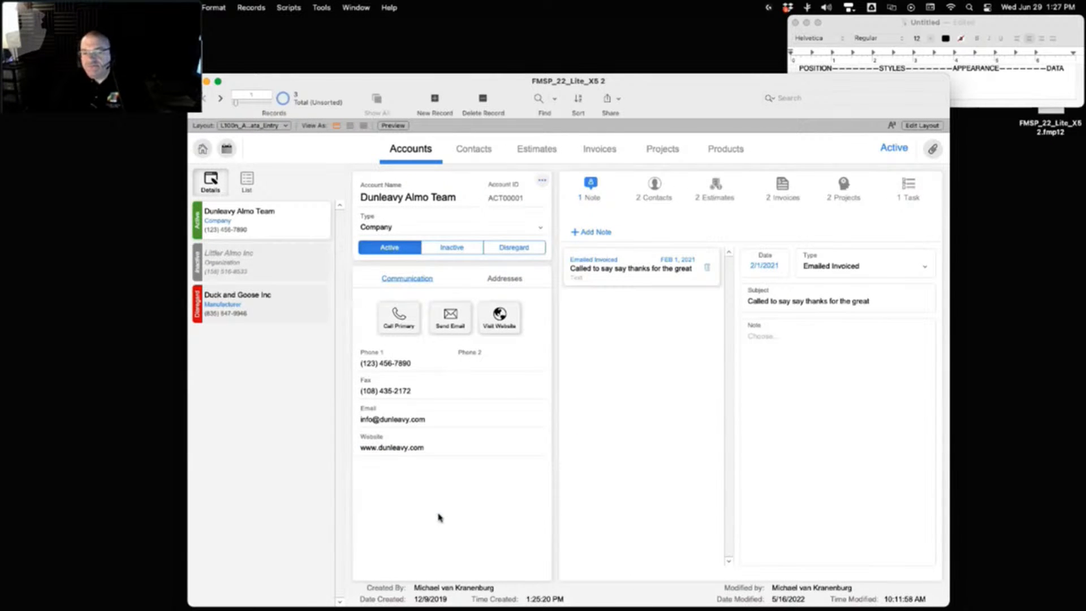
Fill Website repetitions 2 to 5 with "web 1", "web 2", "web 3" and "web 4", and commit the record
{"action": "left_click", "coordinate": [422, 475]}
{"action": "left_click", "coordinate": [423, 460]}
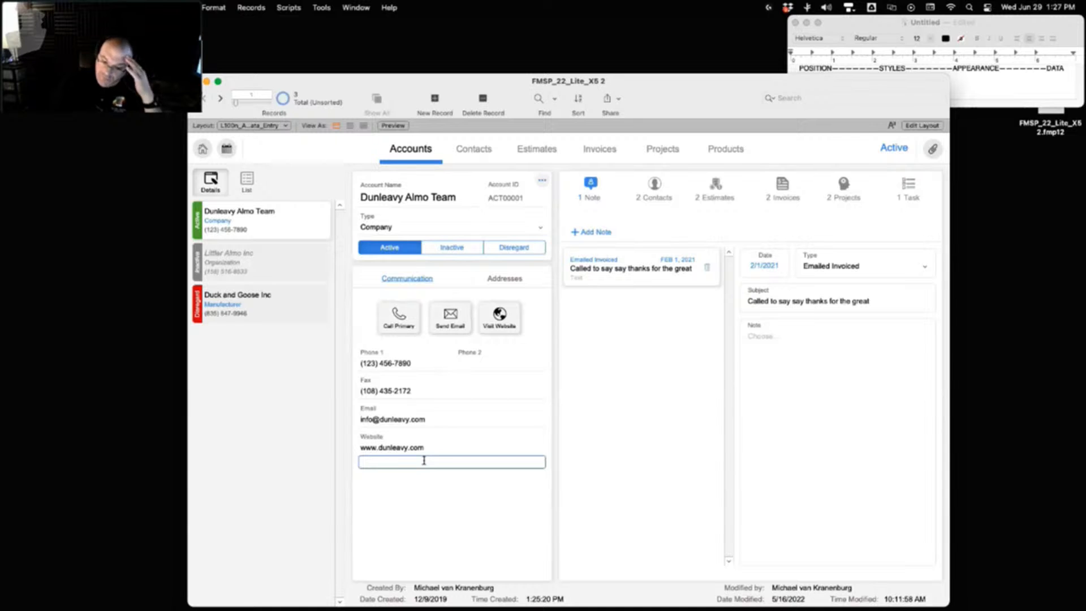
{"action": "left_click", "coordinate": [409, 477]}
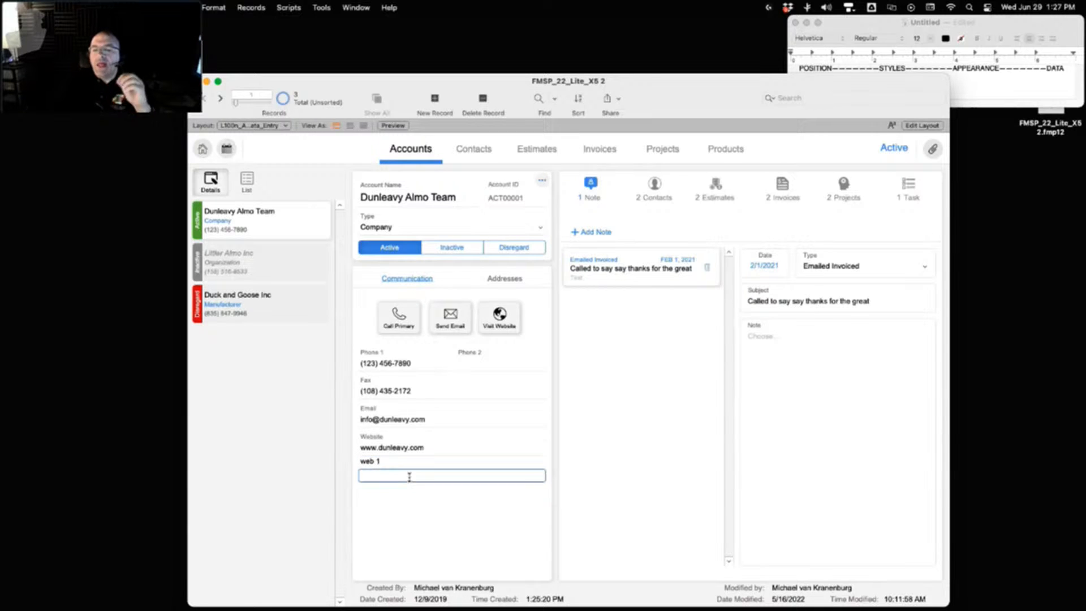
{"action": "type", "text": "126 2"}
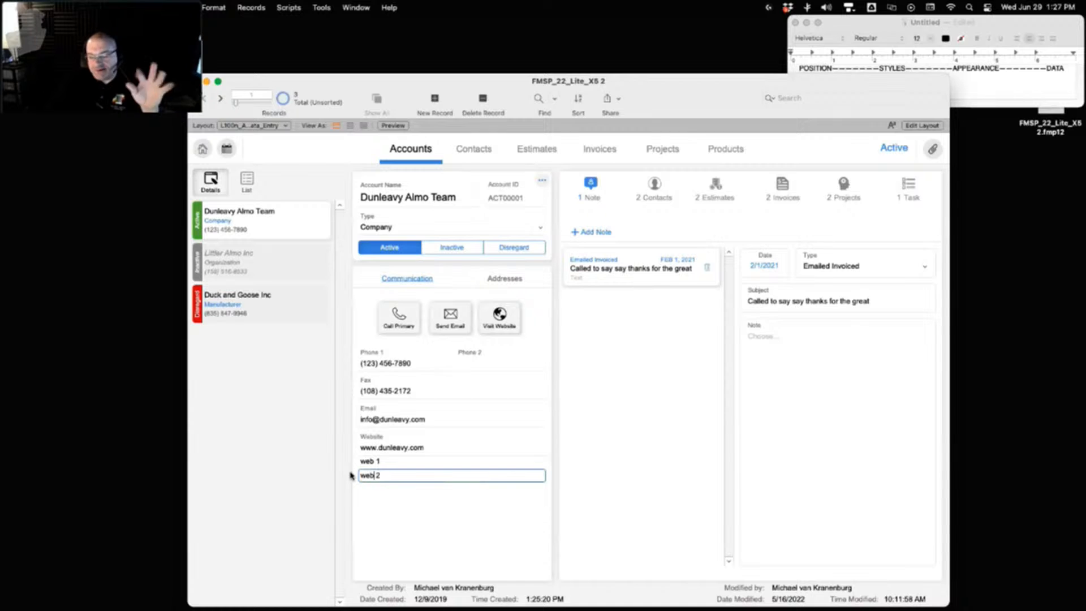
{"action": "left_click", "coordinate": [372, 490]}
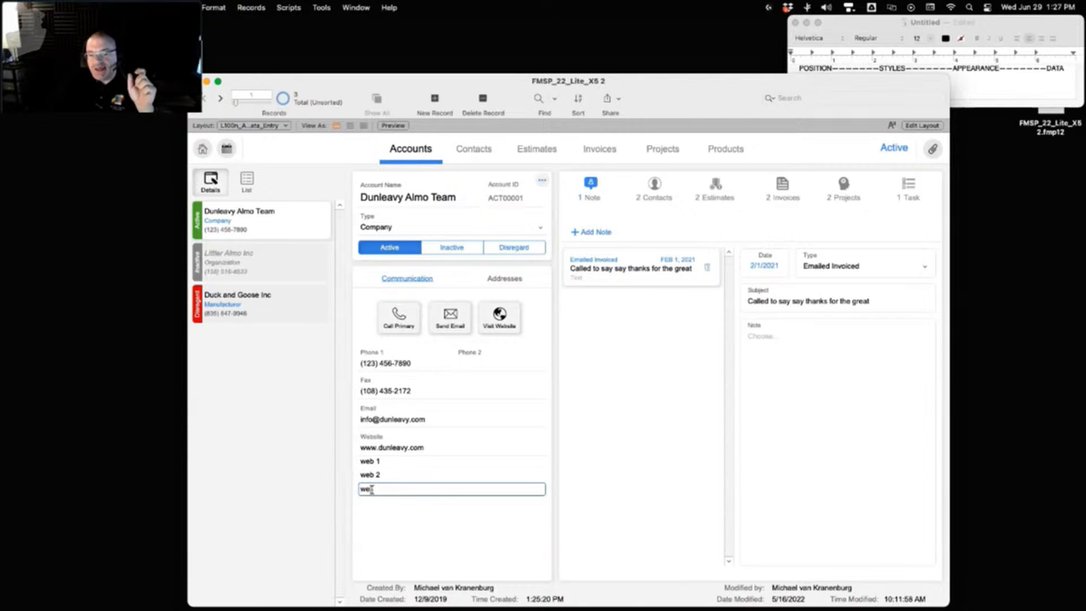
{"action": "left_click", "coordinate": [404, 502]}
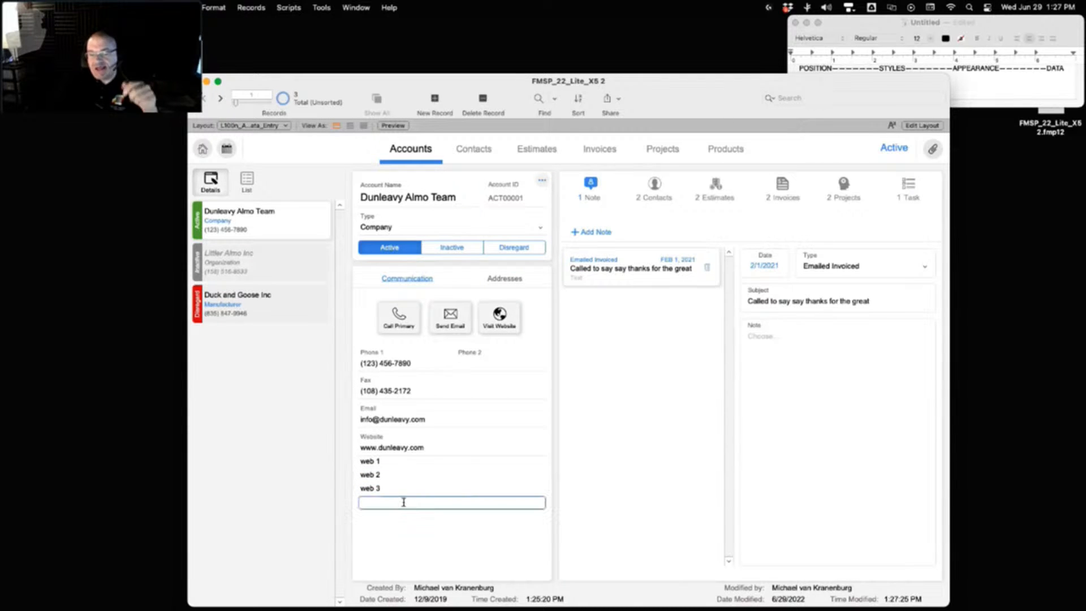
{"action": "type", "text": "web"}
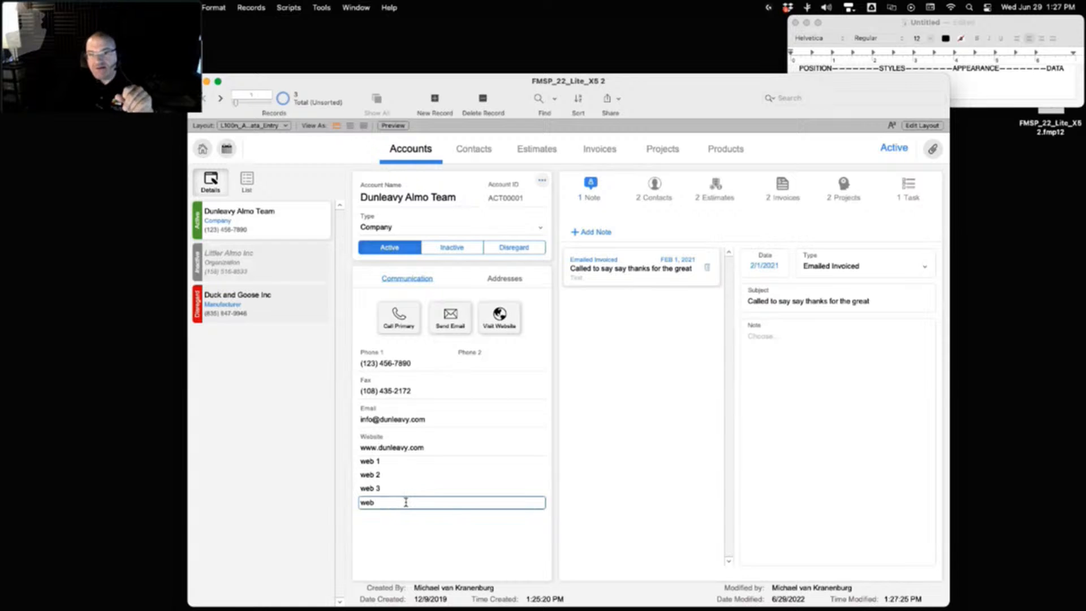
{"action": "type", "text": " 4"}
{"action": "left_click", "coordinate": [414, 540]}
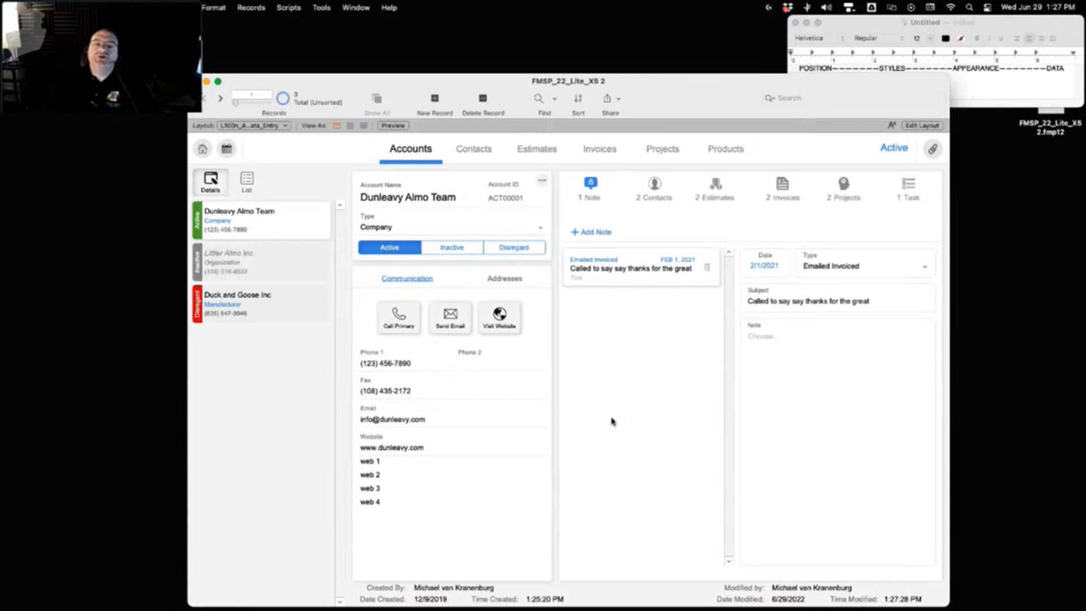
In Layout mode, give the repeating Website field a solid border line and return to Browse mode
{"action": "left_click", "coordinate": [922, 125]}
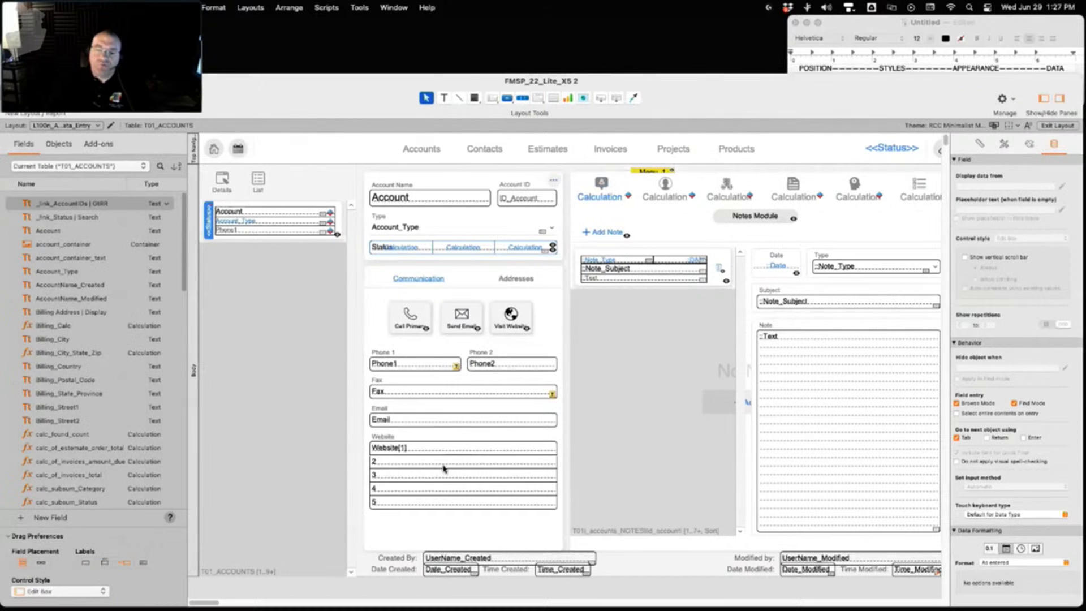
{"action": "left_click", "coordinate": [471, 456]}
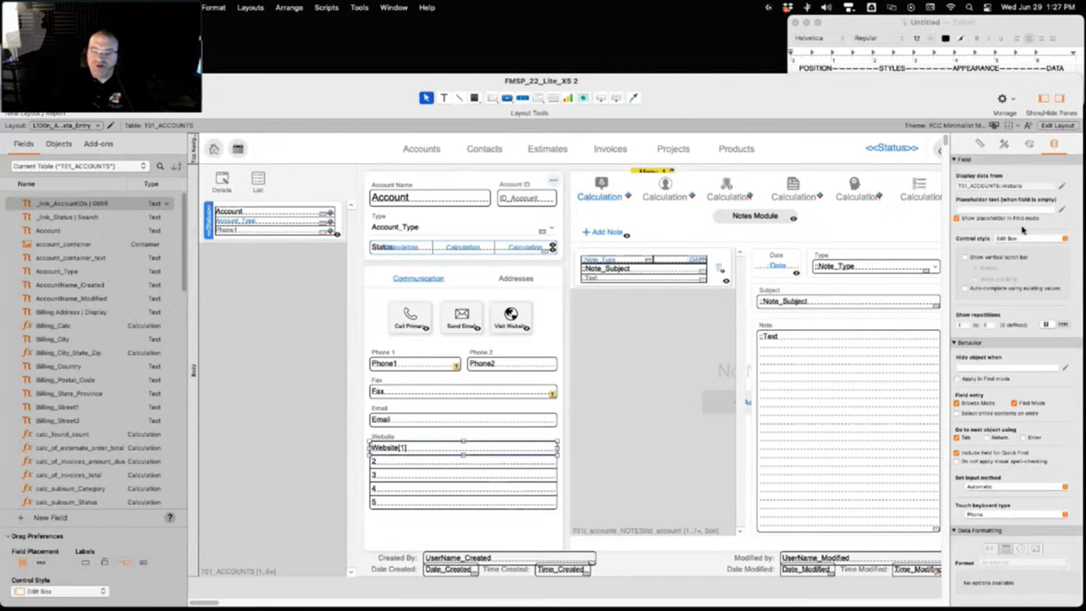
{"action": "left_click", "coordinate": [1029, 144]}
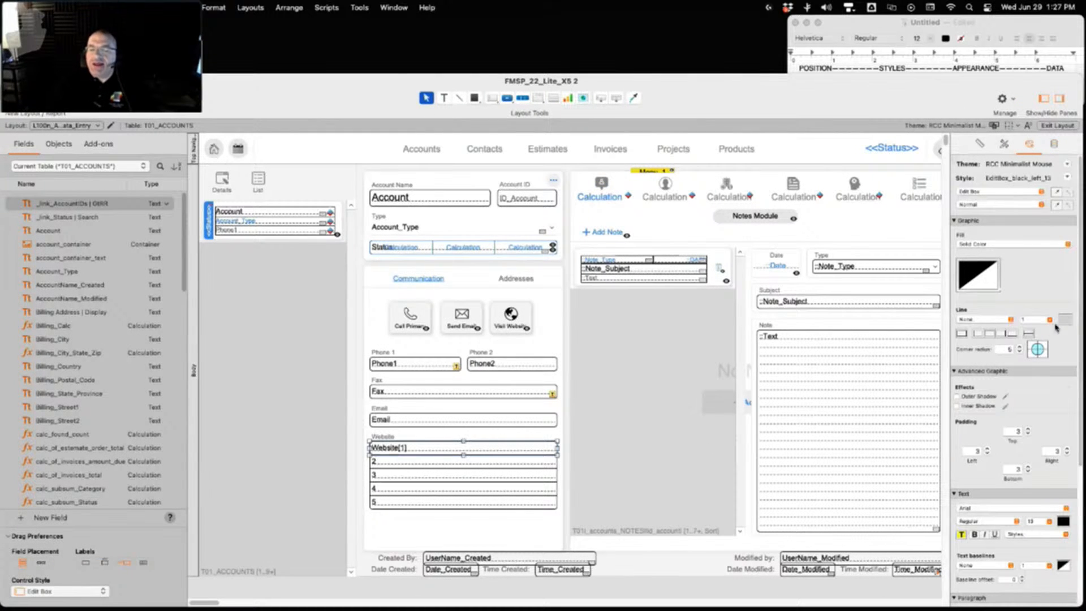
{"action": "left_click", "coordinate": [1009, 322]}
{"action": "left_click", "coordinate": [1008, 328]}
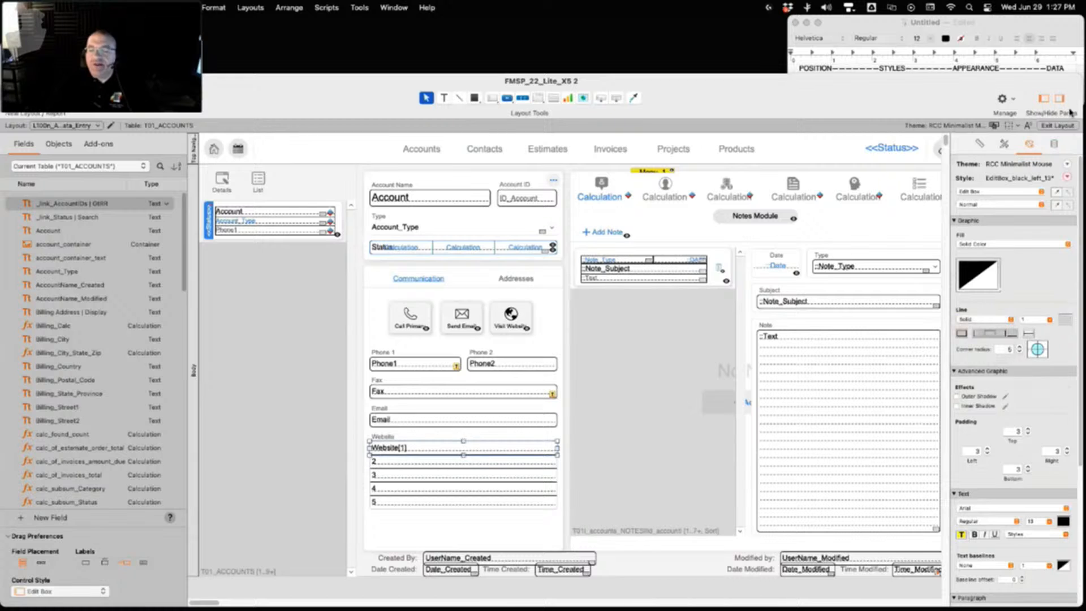
{"action": "left_click", "coordinate": [1057, 125]}
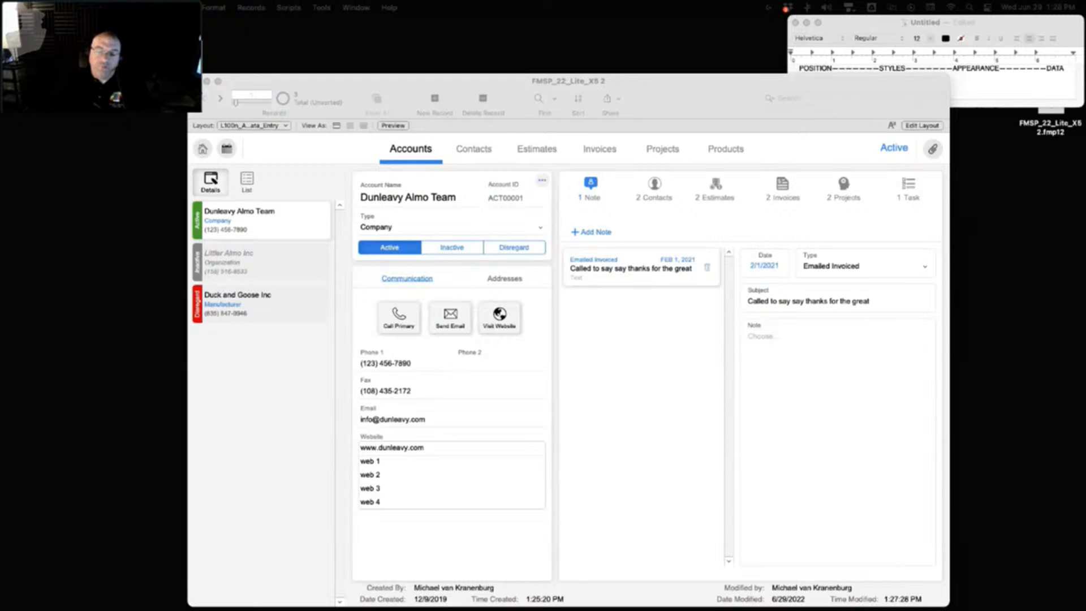
Step through the Website field's repetitions in Browse mode to examine each one as a separate entry
{"action": "left_click", "coordinate": [881, 91]}
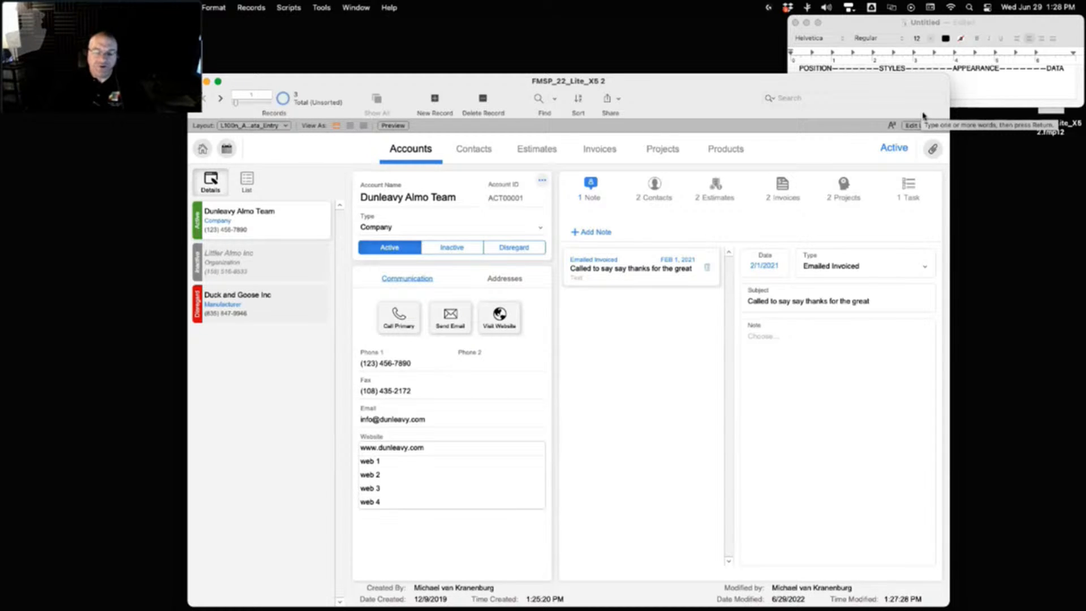
{"action": "left_click", "coordinate": [427, 463]}
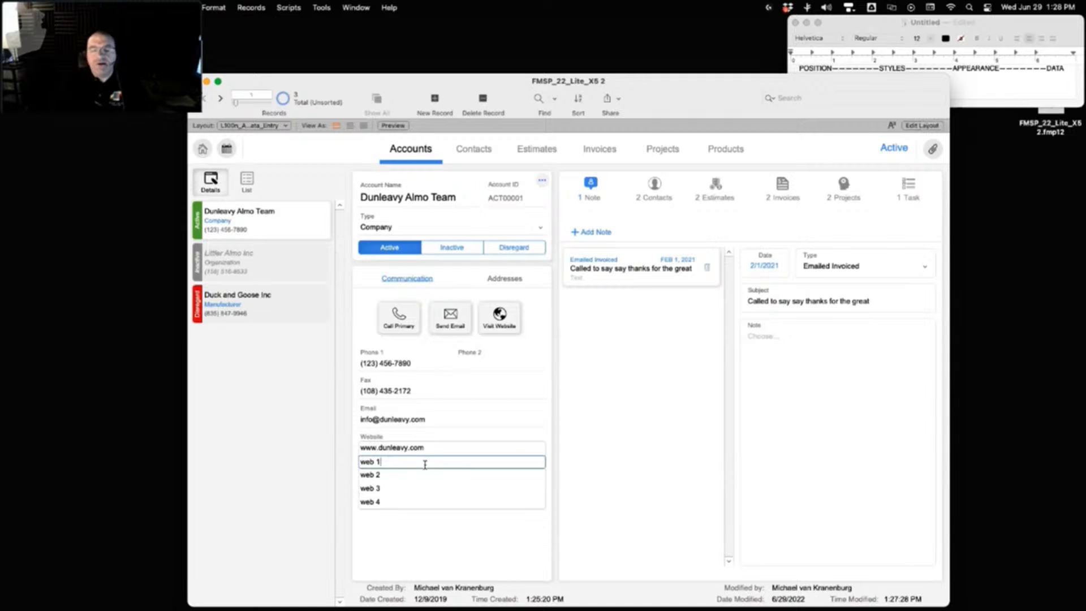
{"action": "left_click", "coordinate": [420, 480]}
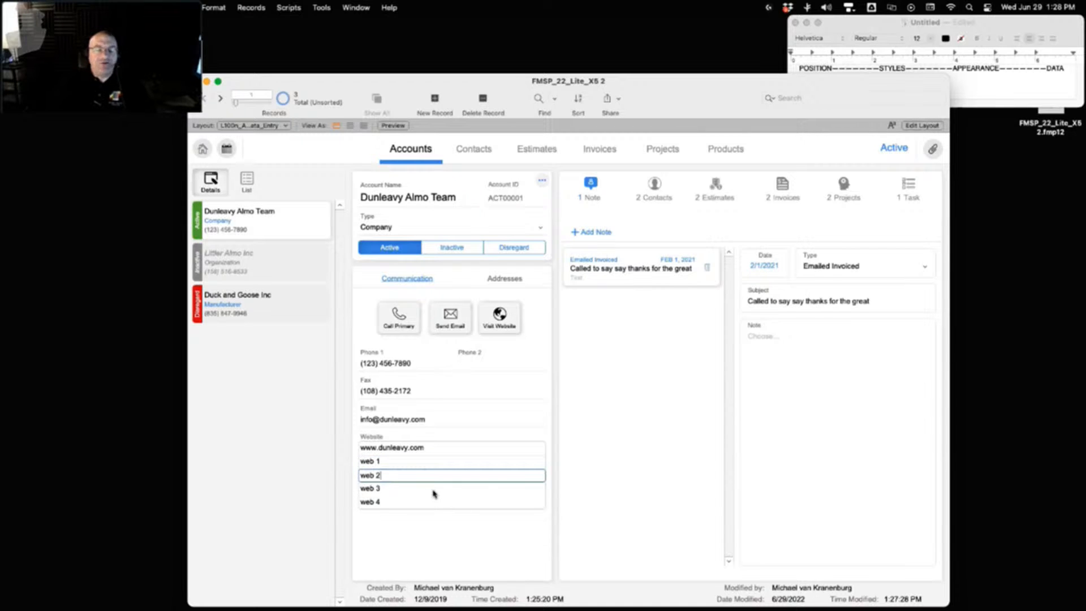
{"action": "left_click", "coordinate": [433, 490]}
{"action": "left_click", "coordinate": [447, 503]}
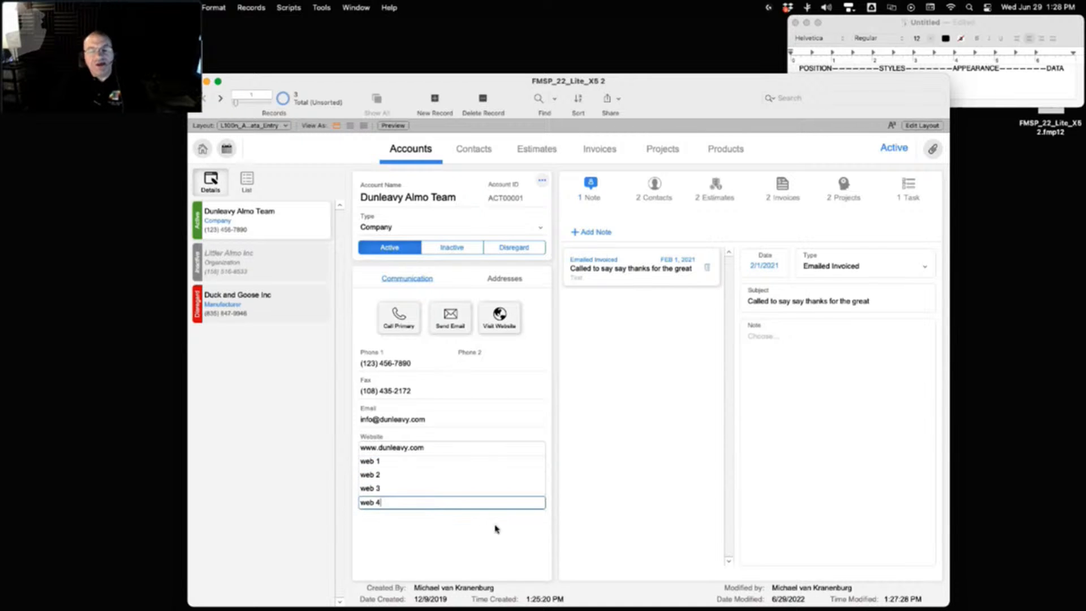
{"action": "left_click", "coordinate": [480, 451]}
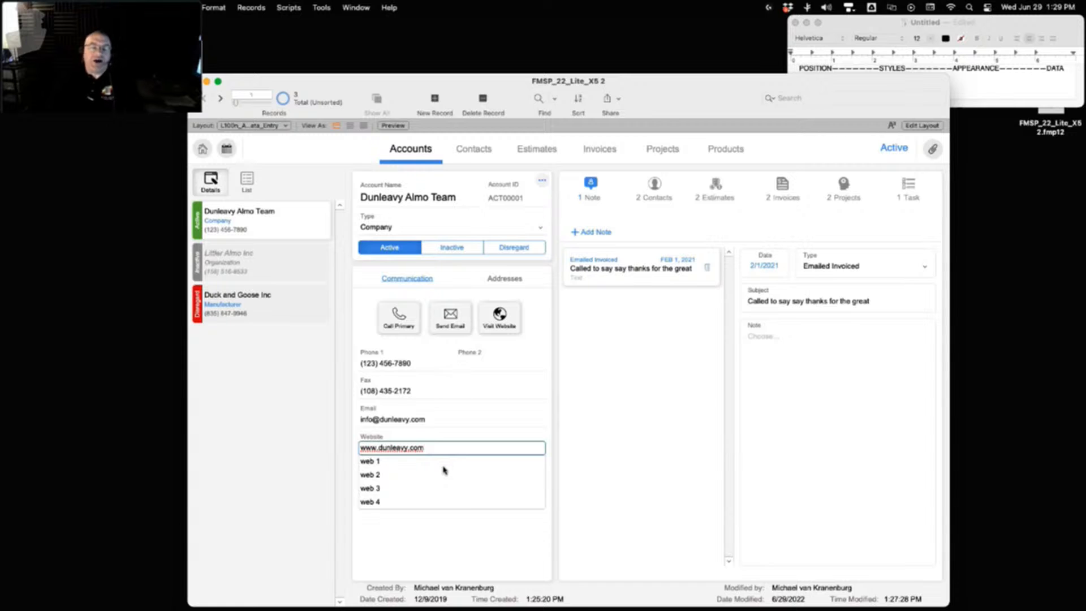
{"action": "left_click", "coordinate": [448, 502]}
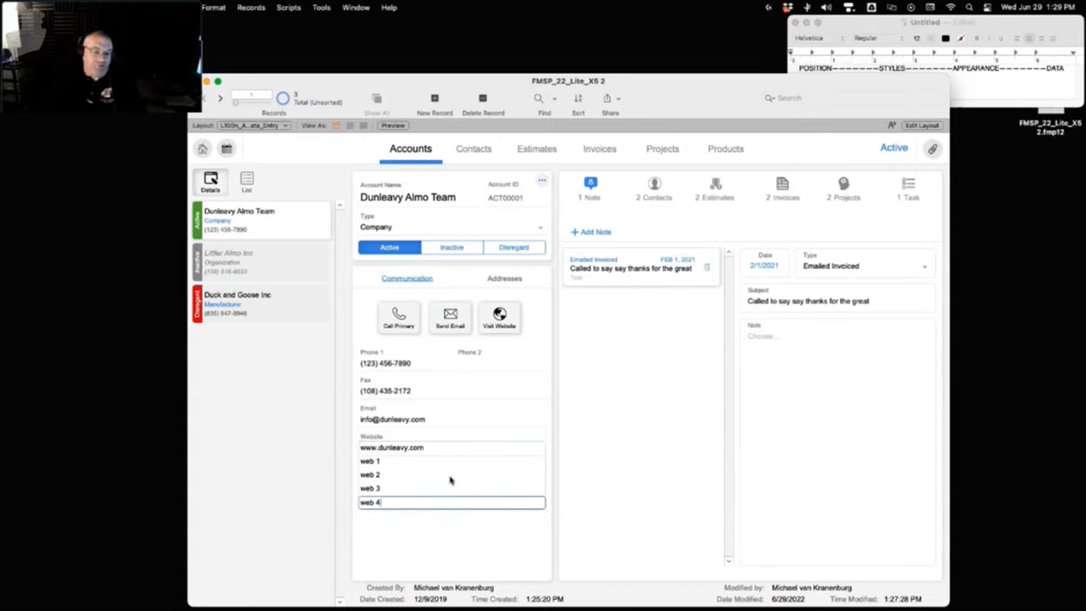
In Layout mode, make the Website field show repetitions starting from 3, and view the result in Browse mode
{"action": "left_click", "coordinate": [910, 126]}
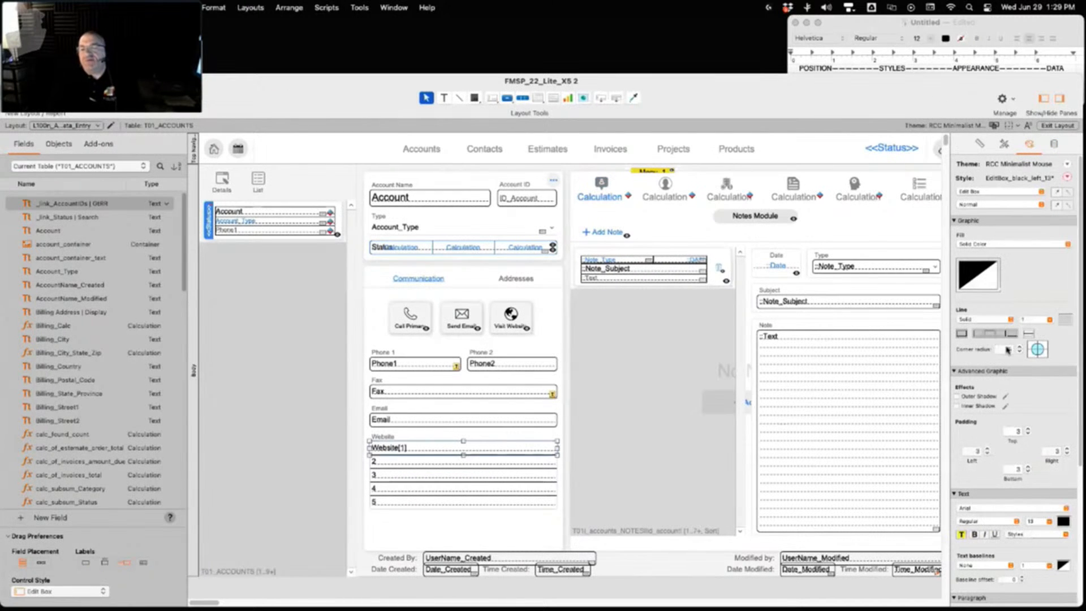
{"action": "left_click", "coordinate": [1054, 144]}
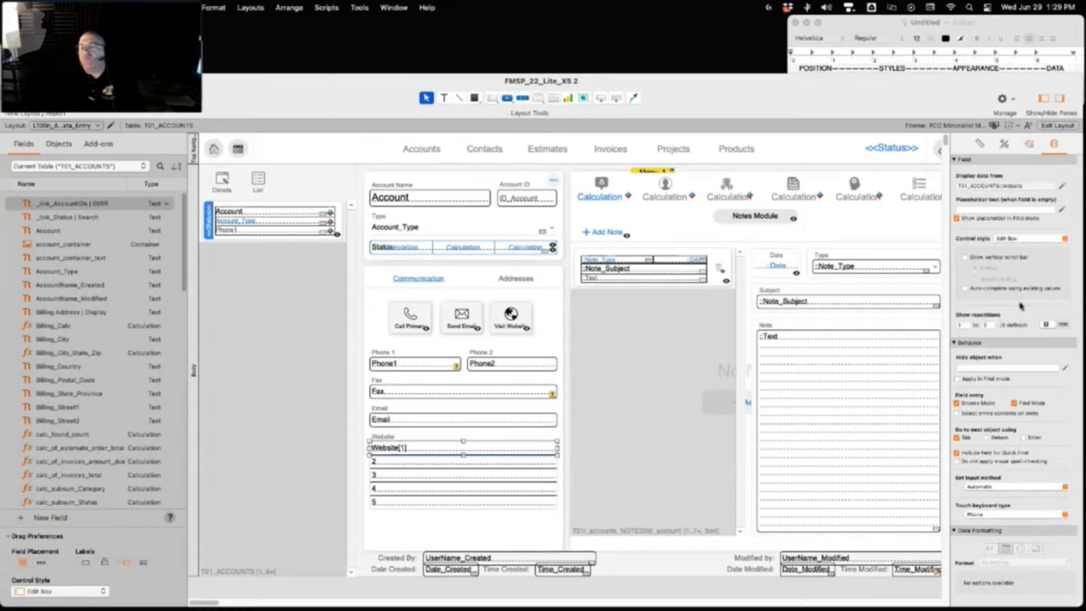
{"action": "left_click", "coordinate": [964, 326]}
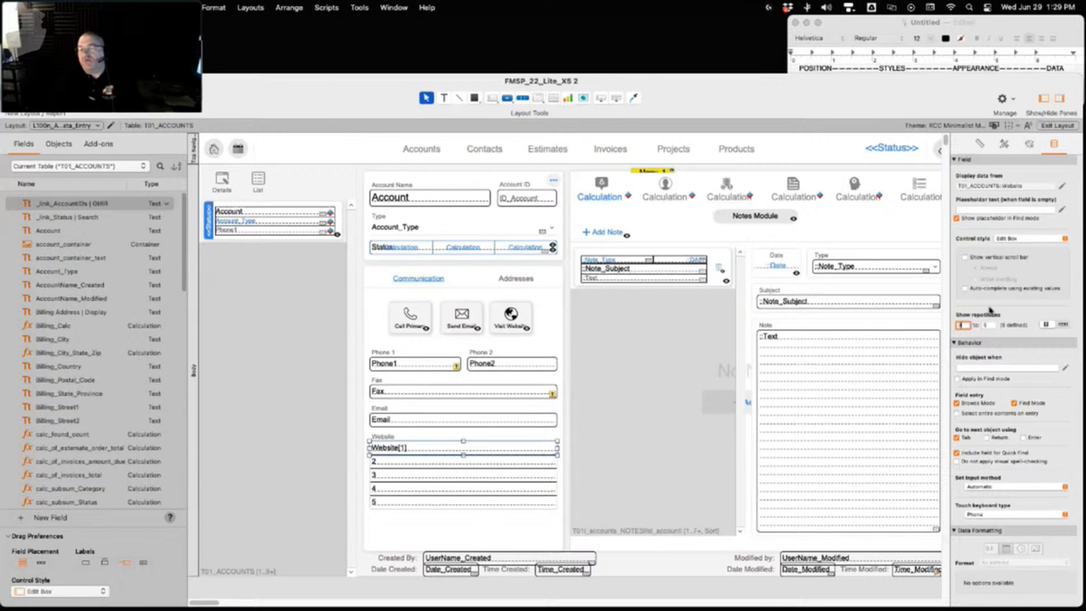
{"action": "type", "text": "3"}
{"action": "key", "text": "Return"}
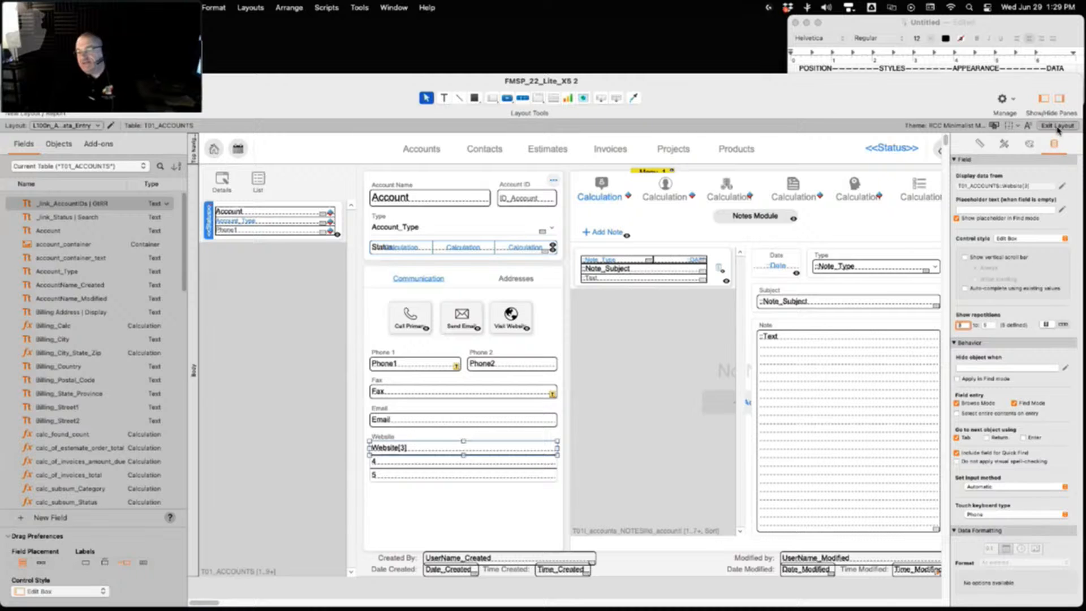
{"action": "key", "text": "super+b"}
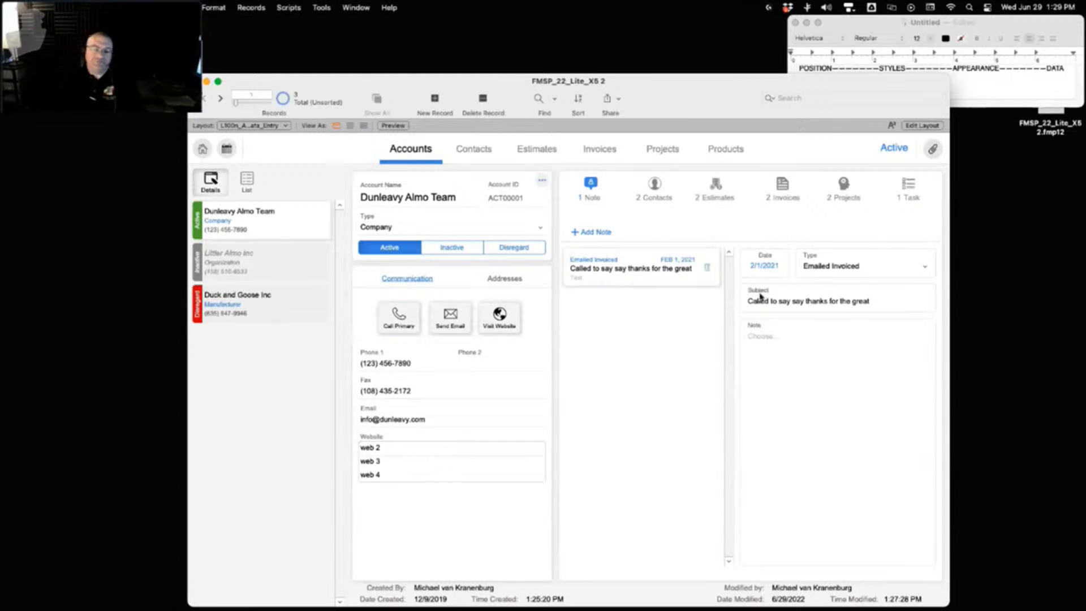
Return to Layout mode and set the Website field's first shown repetition back to 1
{"action": "left_click", "coordinate": [907, 126]}
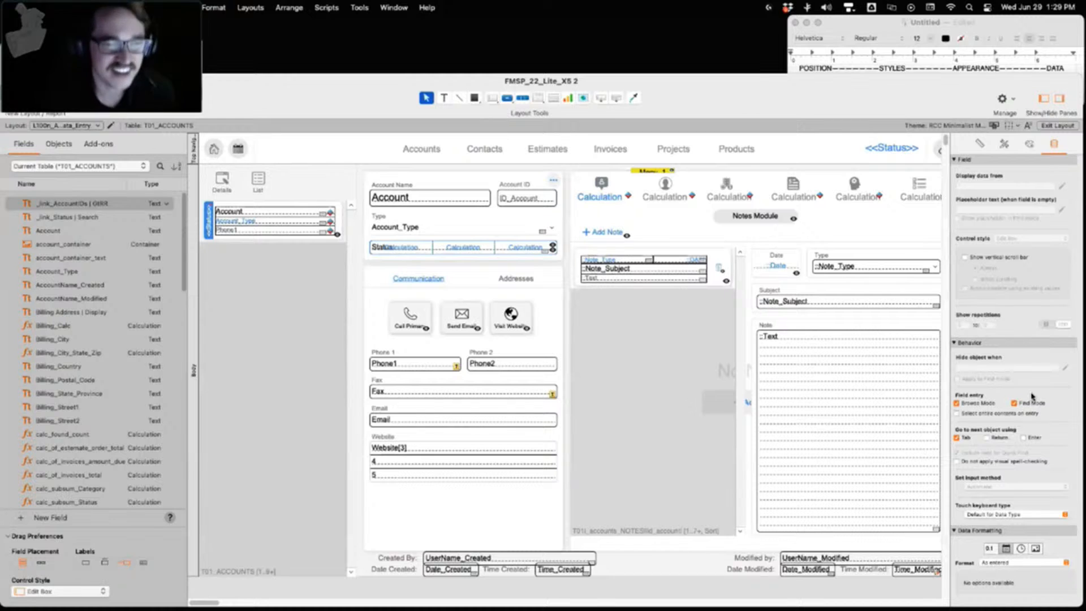
{"action": "left_click", "coordinate": [490, 452]}
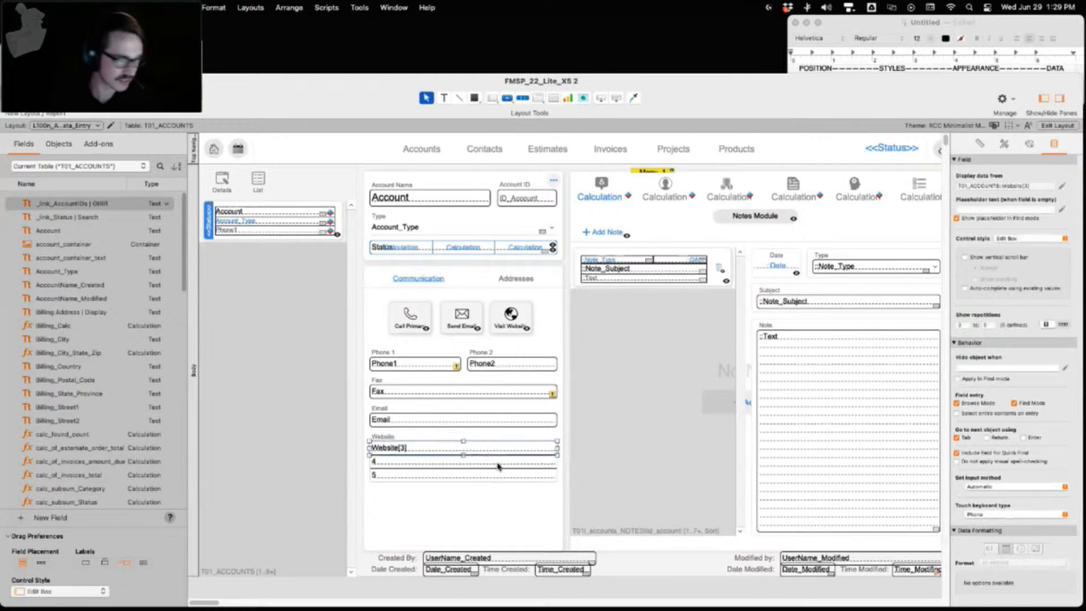
{"action": "left_click", "coordinate": [962, 326]}
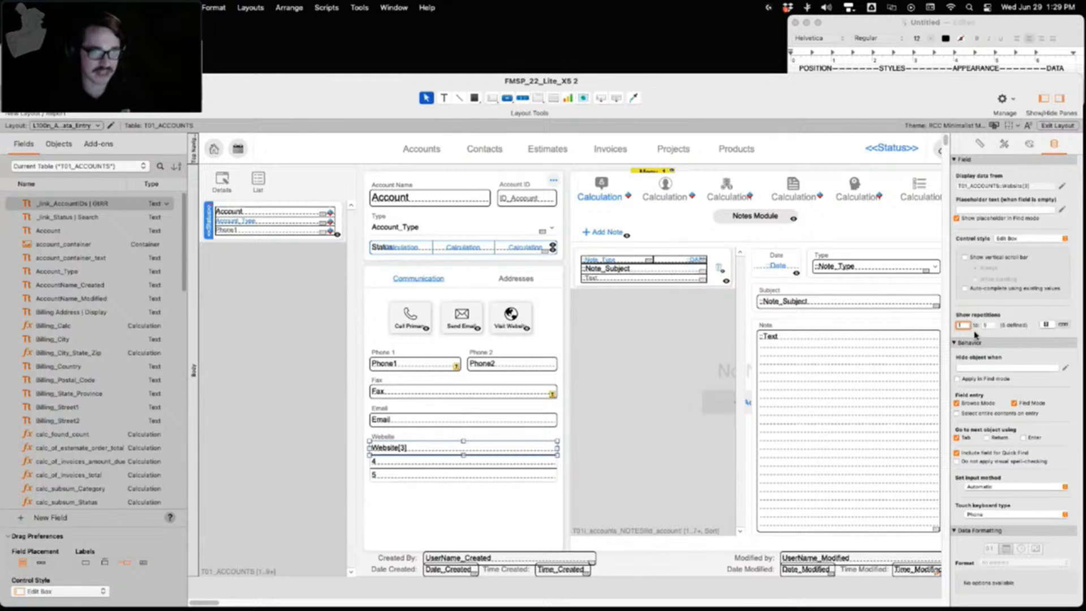
{"action": "key", "text": "Return"}
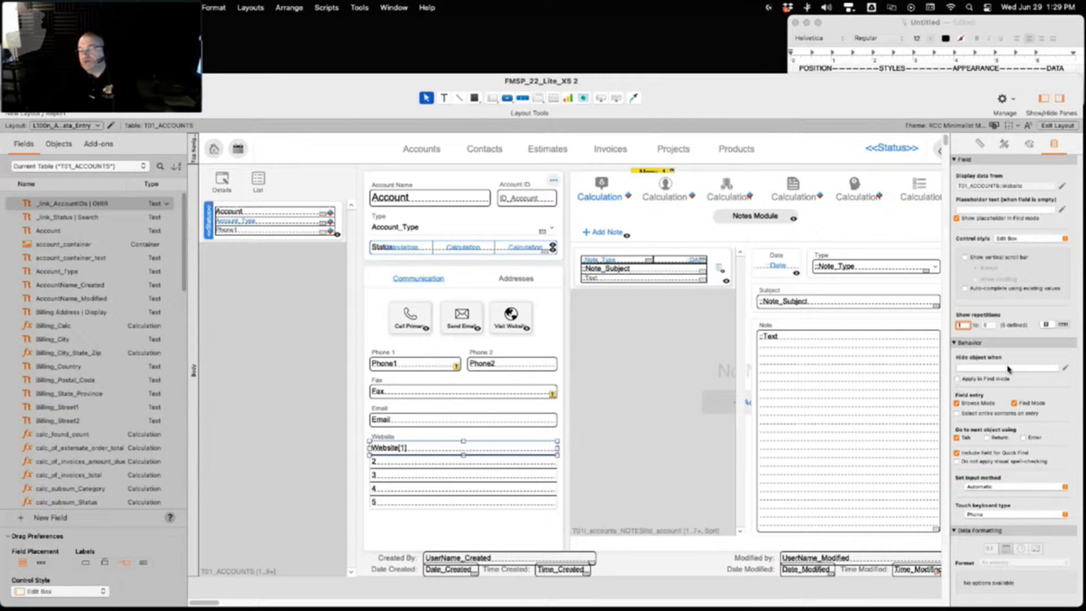
Move the button bar that overlaps the Status field slightly upward and undo the move
{"action": "left_click", "coordinate": [987, 369]}
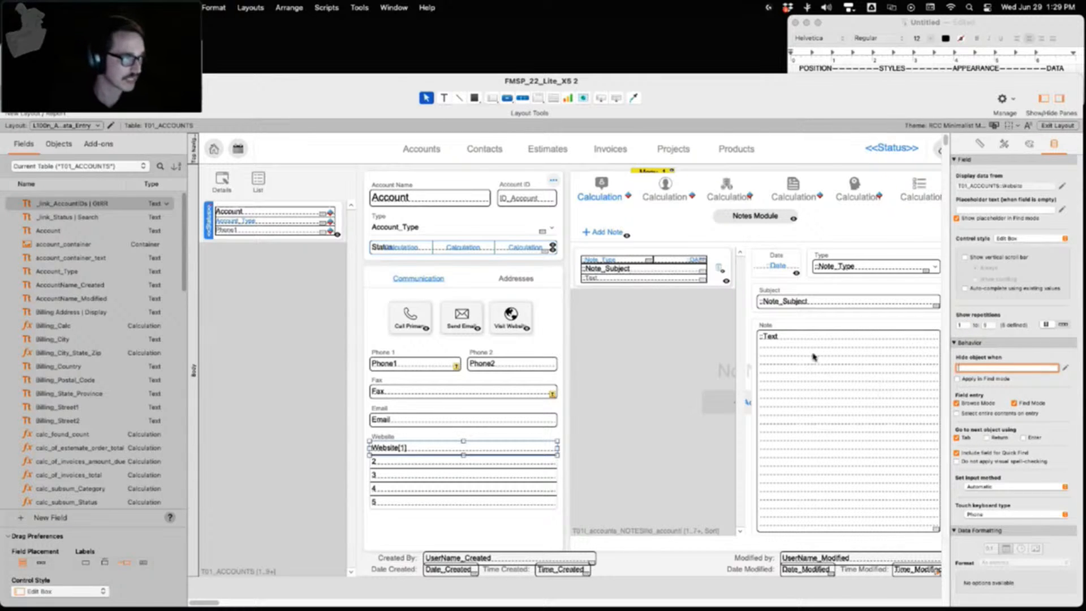
{"action": "left_click", "coordinate": [471, 253]}
{"action": "left_click_drag", "start_coordinate": [444, 251], "coordinate": [445, 245]}
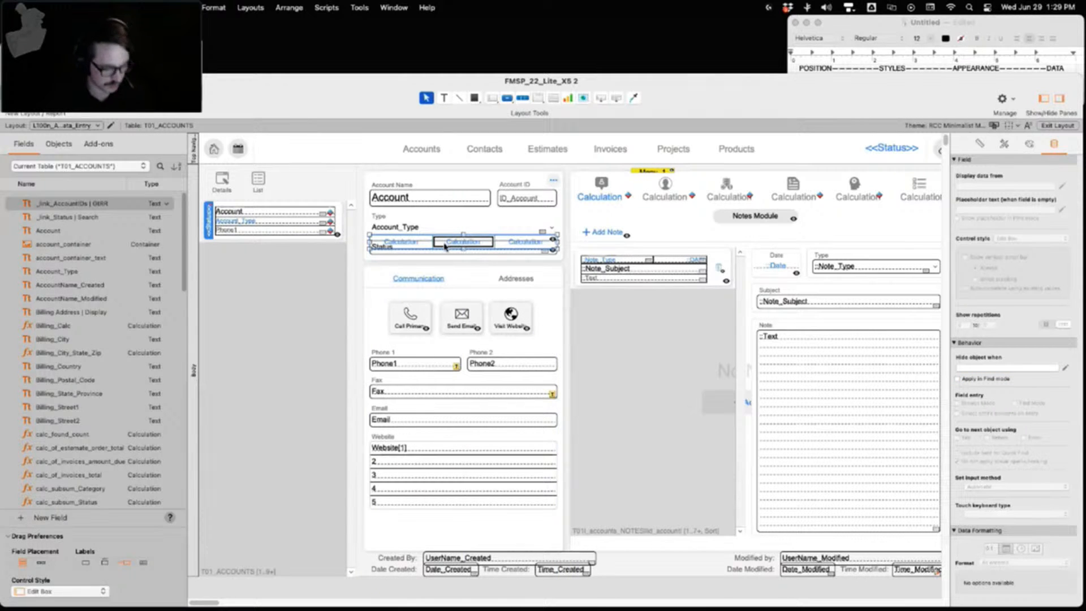
{"action": "key", "text": "super+z"}
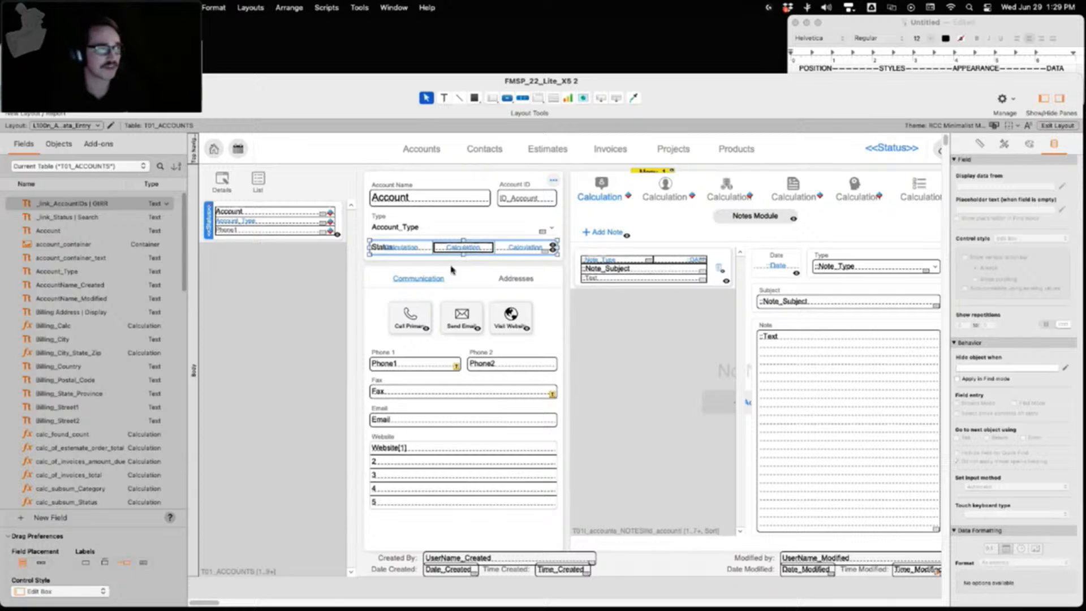
In Browse mode, cycle the account's status through Inactive, Disregard and Active, finishing on Disregard
{"action": "key", "text": "super+b"}
{"action": "left_click", "coordinate": [450, 248]}
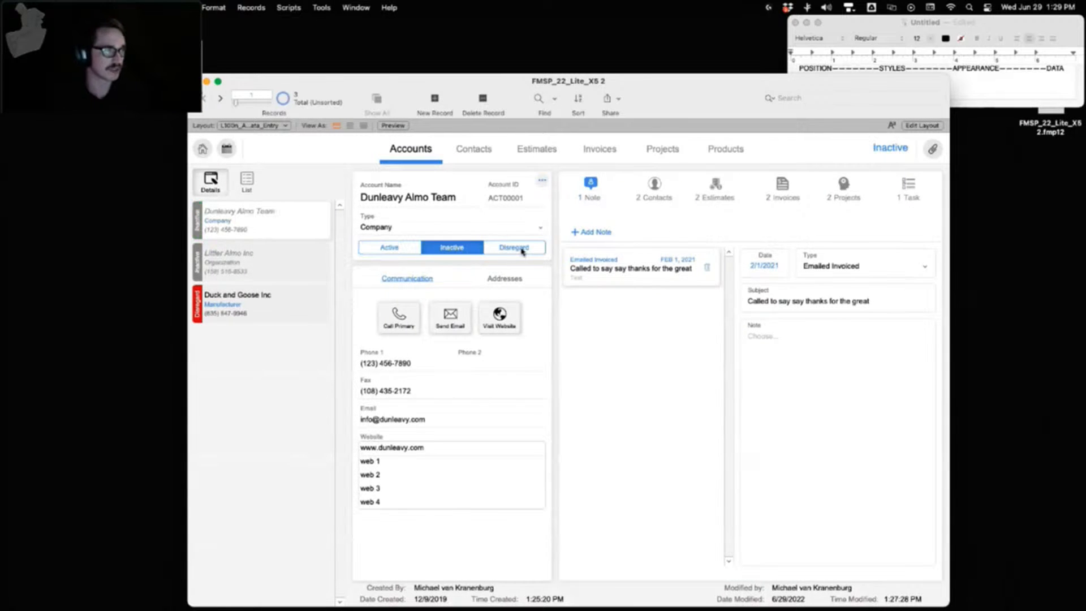
{"action": "left_click", "coordinate": [521, 252]}
{"action": "left_click", "coordinate": [389, 248]}
{"action": "left_click", "coordinate": [452, 248]}
{"action": "left_click", "coordinate": [514, 248]}
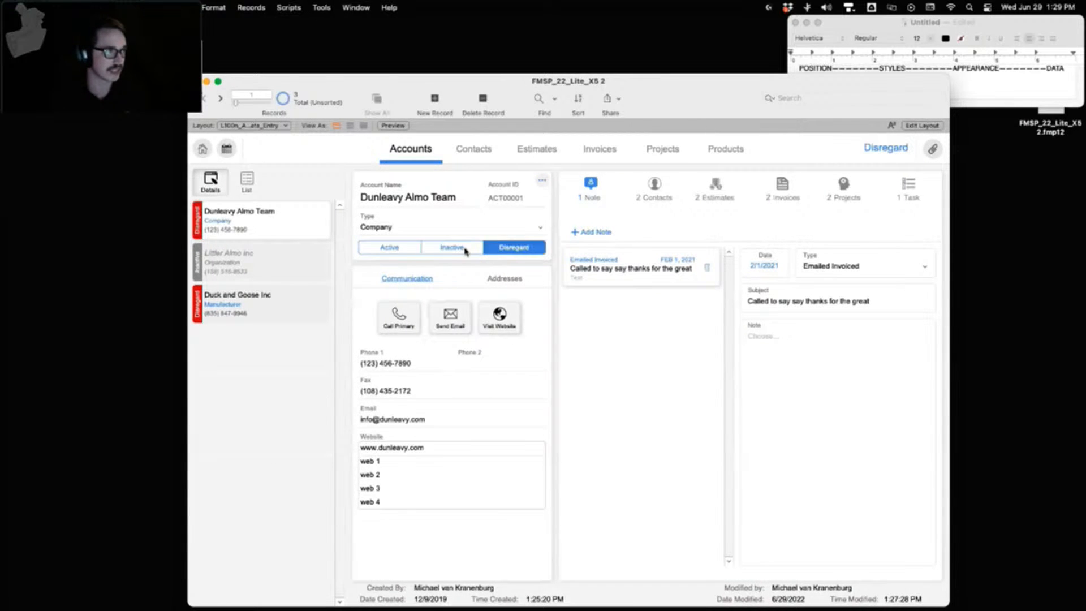
Set the account's status to Active, and view the Status field's value list in Find mode before returning to Browse mode
{"action": "left_click", "coordinate": [462, 249]}
{"action": "left_click", "coordinate": [399, 248]}
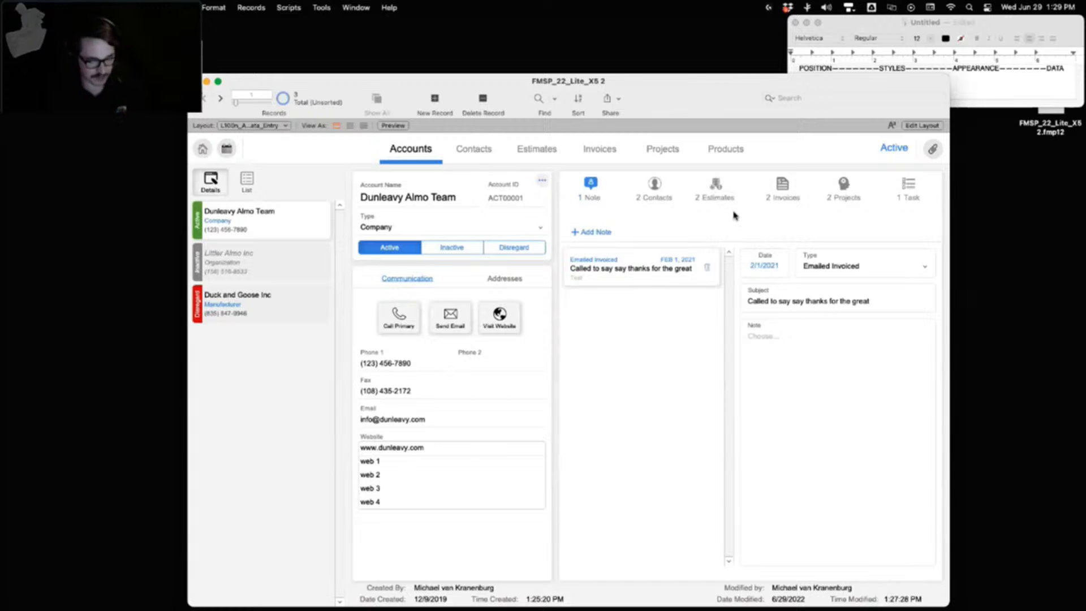
{"action": "key", "text": "super+f"}
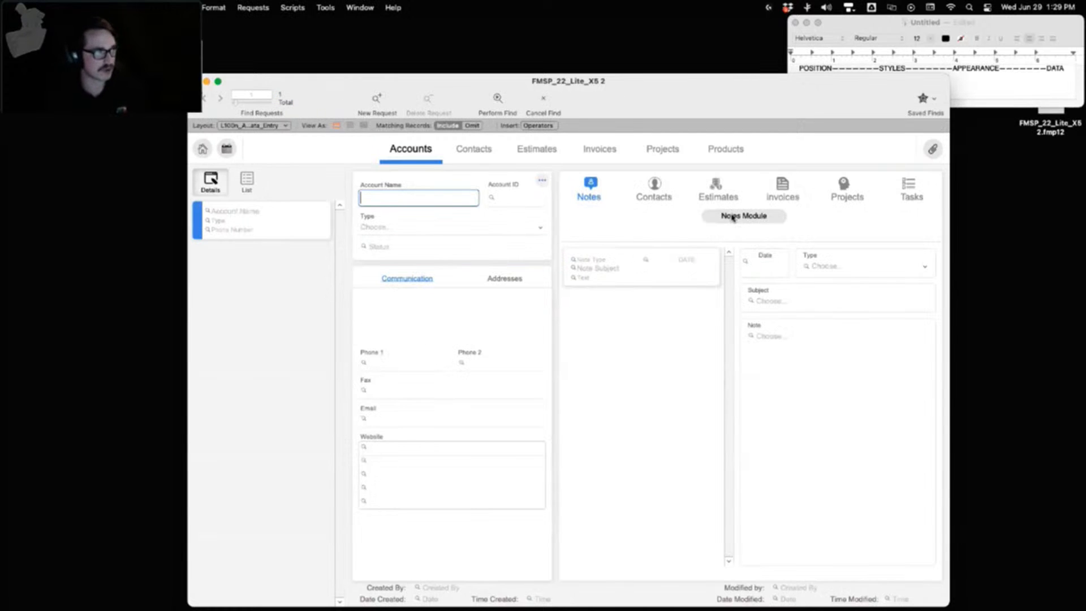
{"action": "left_click", "coordinate": [418, 248]}
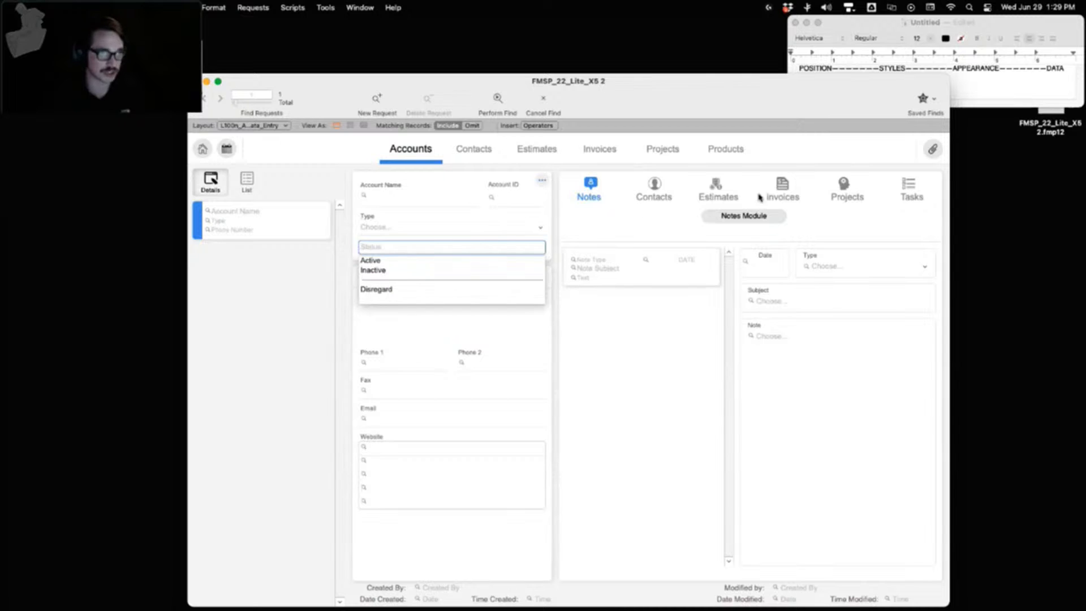
{"action": "left_click", "coordinate": [628, 224]}
{"action": "key", "text": "super+b"}
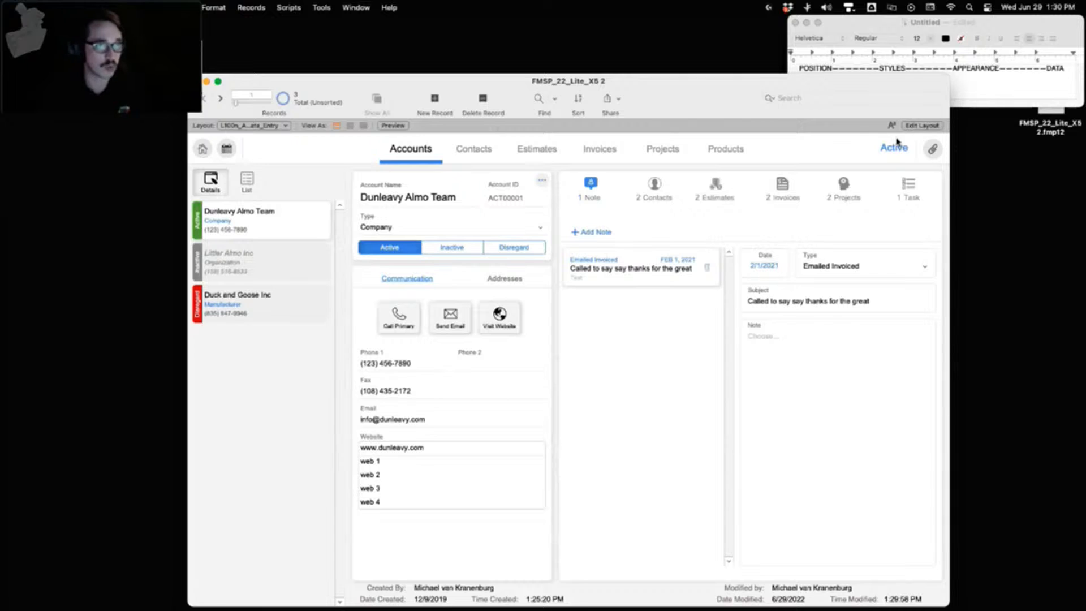
In Layout mode, inspect the hide condition and Apply in Find mode setting of the button bar overlapping the Status field
{"action": "key", "text": "super+l"}
{"action": "left_click", "coordinate": [498, 249]}
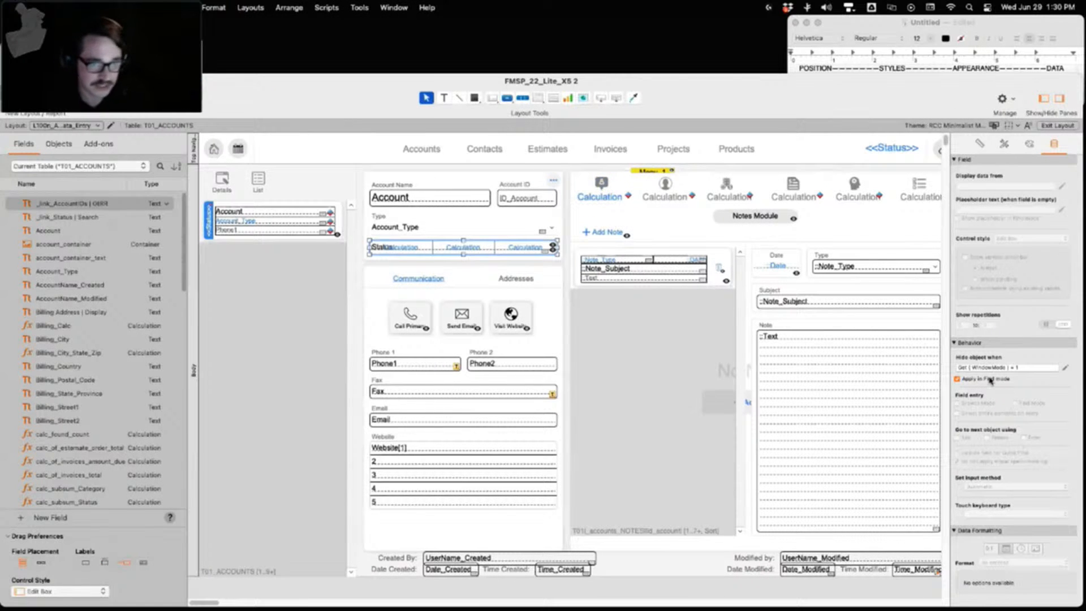
{"action": "left_click", "coordinate": [1003, 367]}
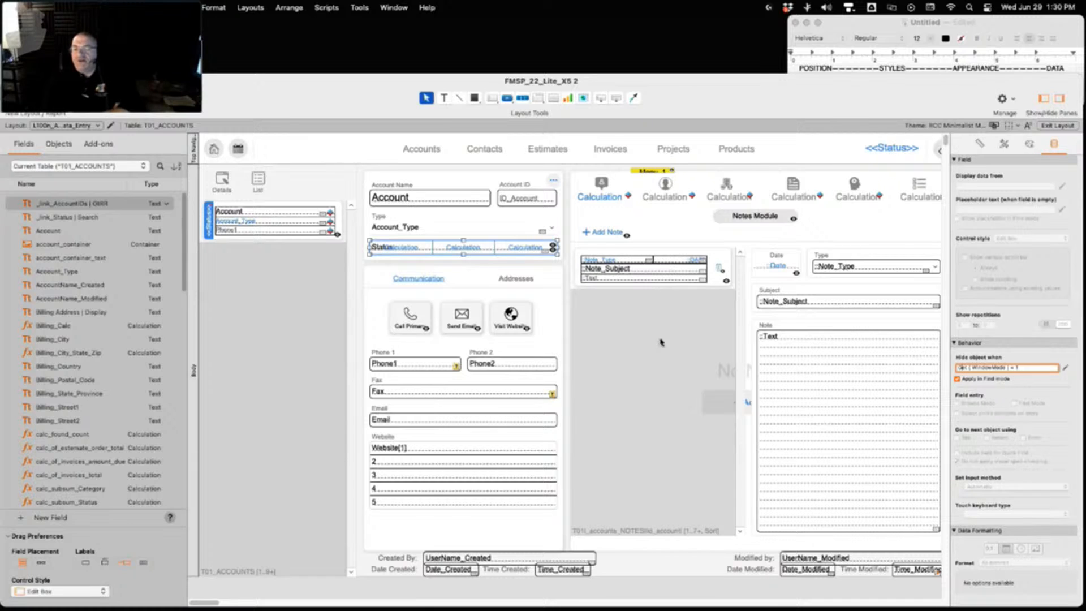
{"action": "left_click", "coordinate": [579, 271]}
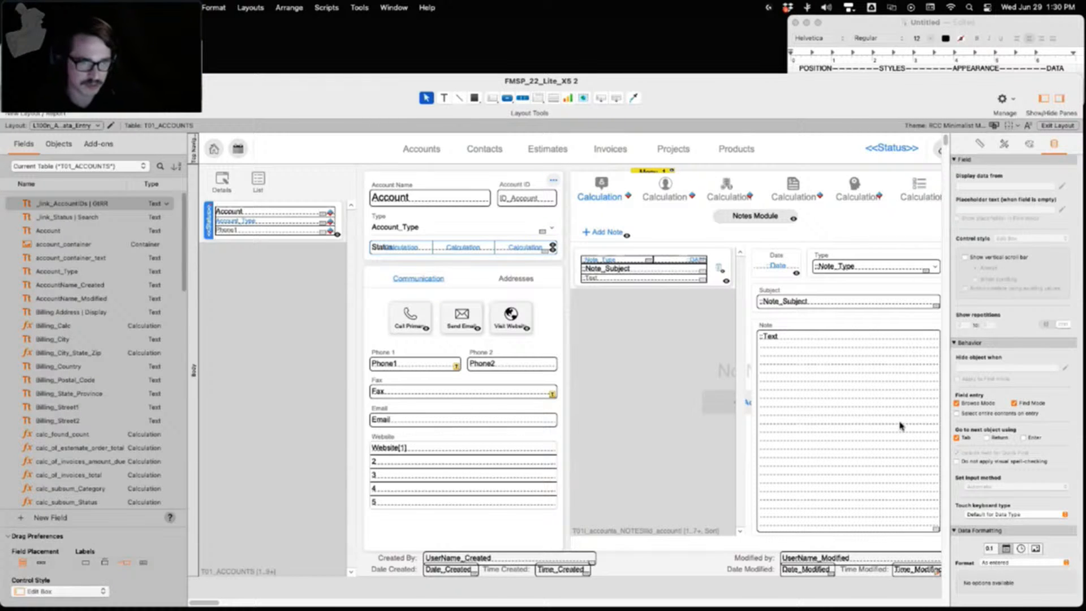
Turn on Apply in Find mode for the Note text field's hide condition and turn it off again
{"action": "left_click", "coordinate": [859, 390]}
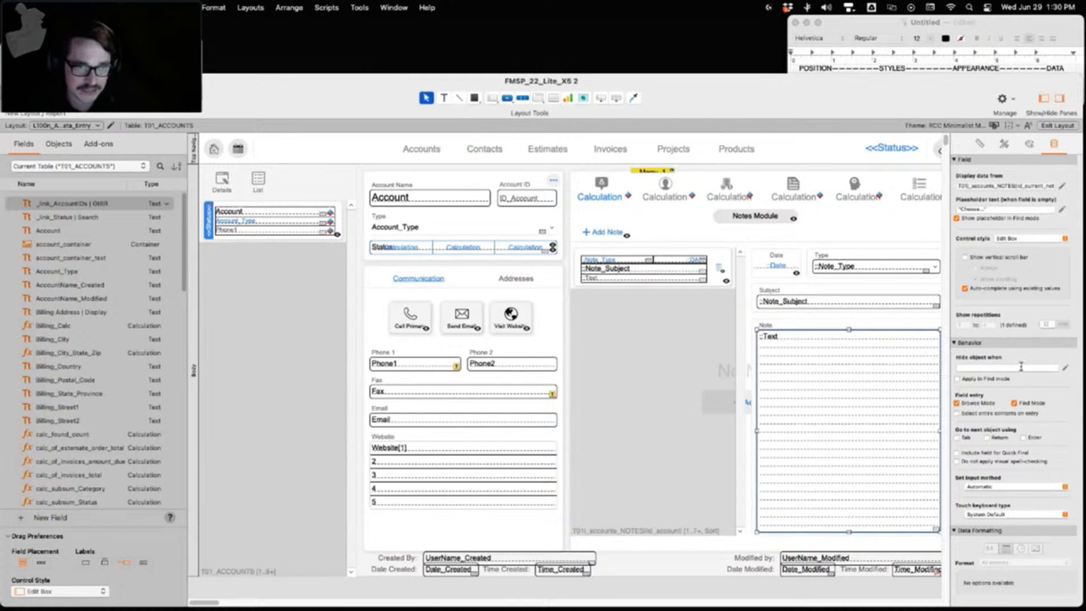
{"action": "left_click", "coordinate": [957, 379]}
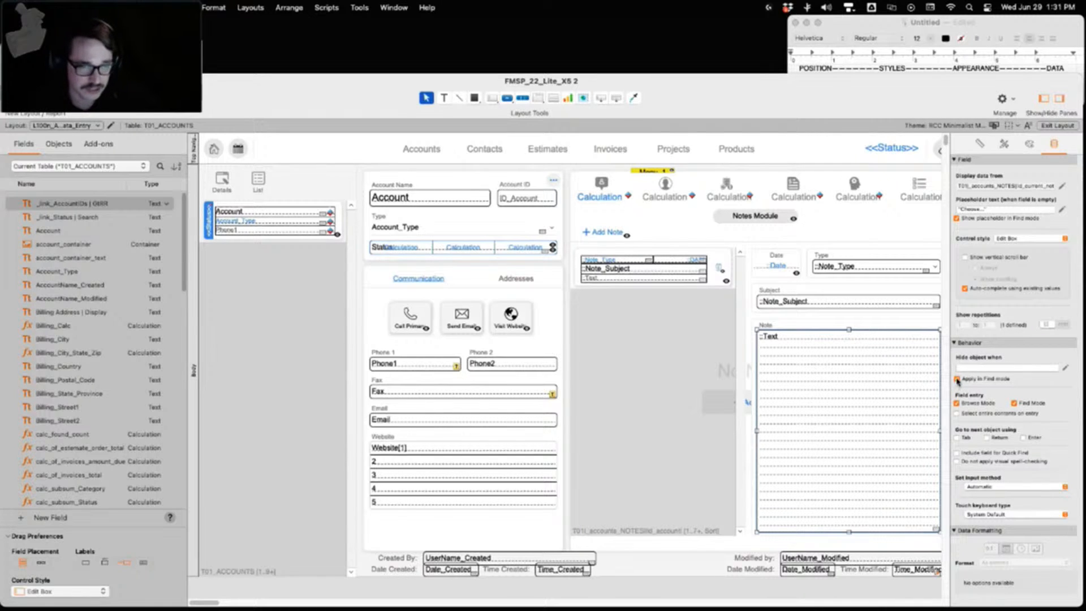
{"action": "left_click", "coordinate": [957, 379]}
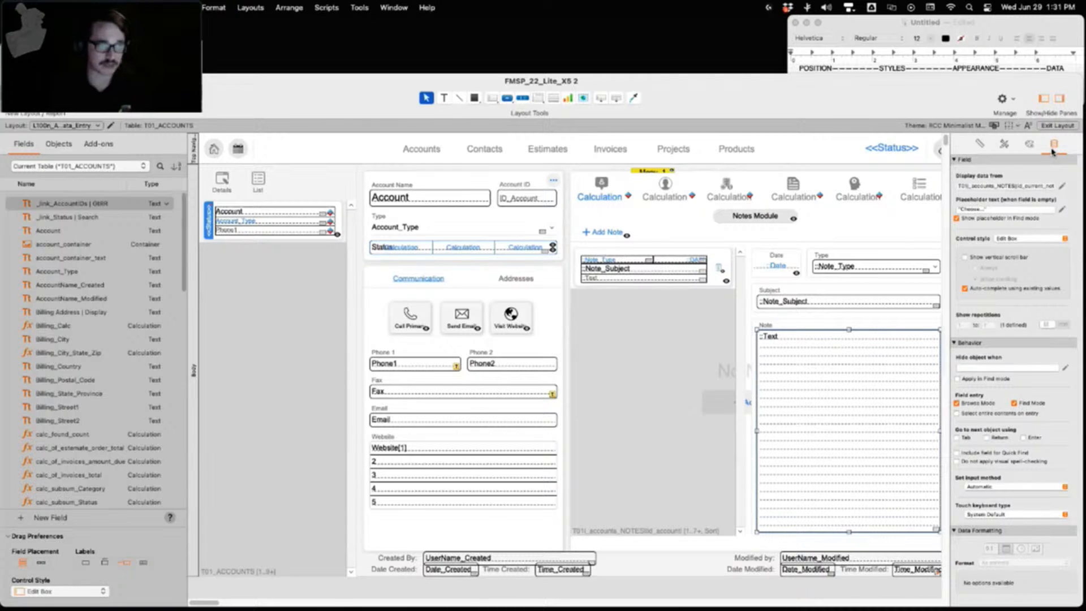
Enter the Note field in Browse mode to check its field entry, and return to Layout mode with the field selected
{"action": "key", "text": "super+b"}
{"action": "left_click", "coordinate": [819, 346]}
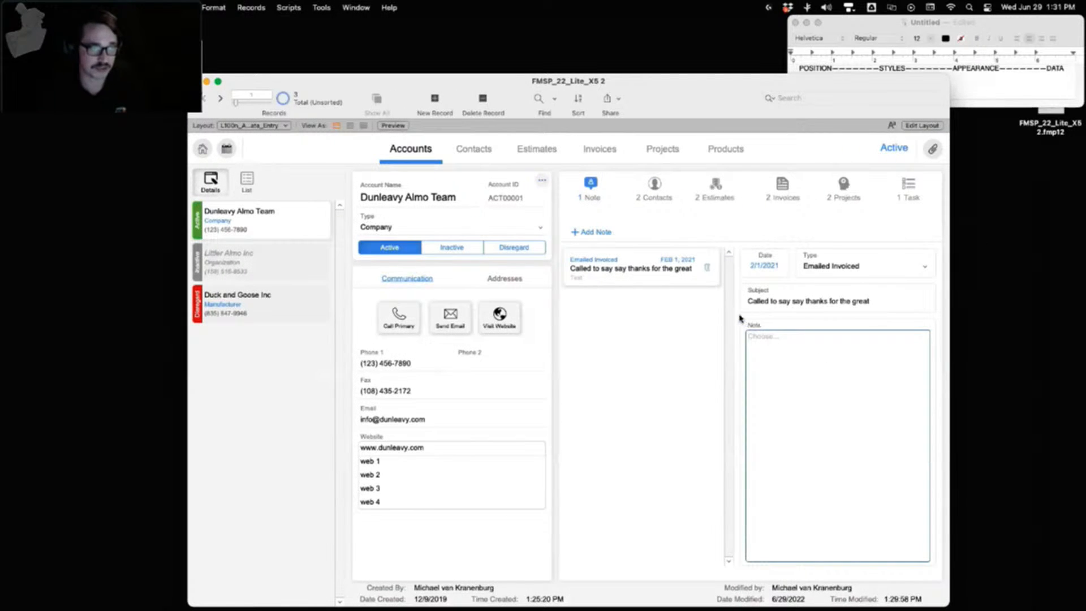
{"action": "left_click", "coordinate": [922, 125]}
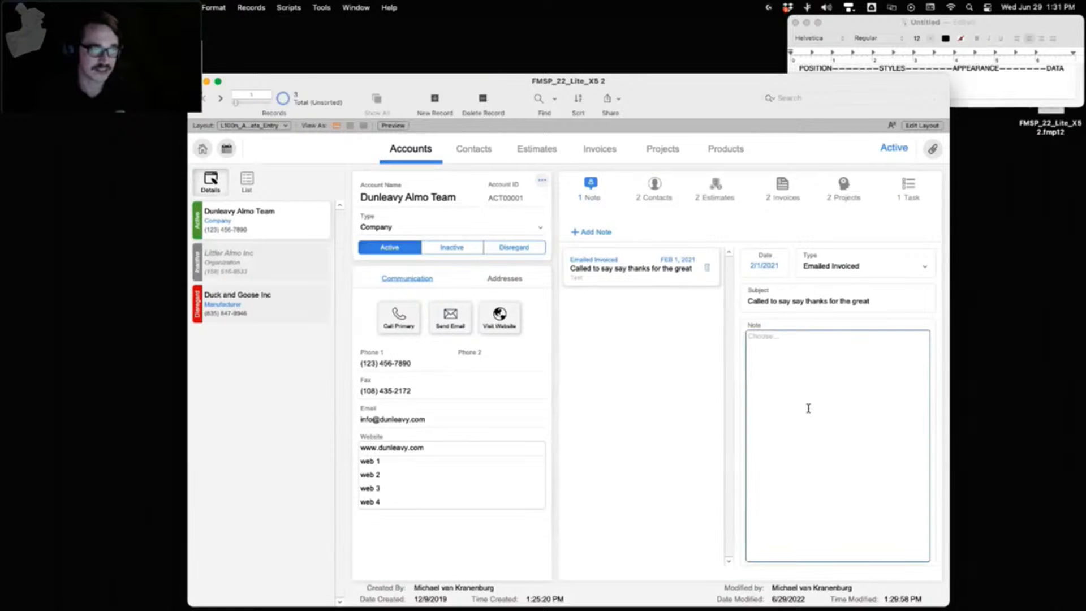
{"action": "left_click", "coordinate": [934, 130]}
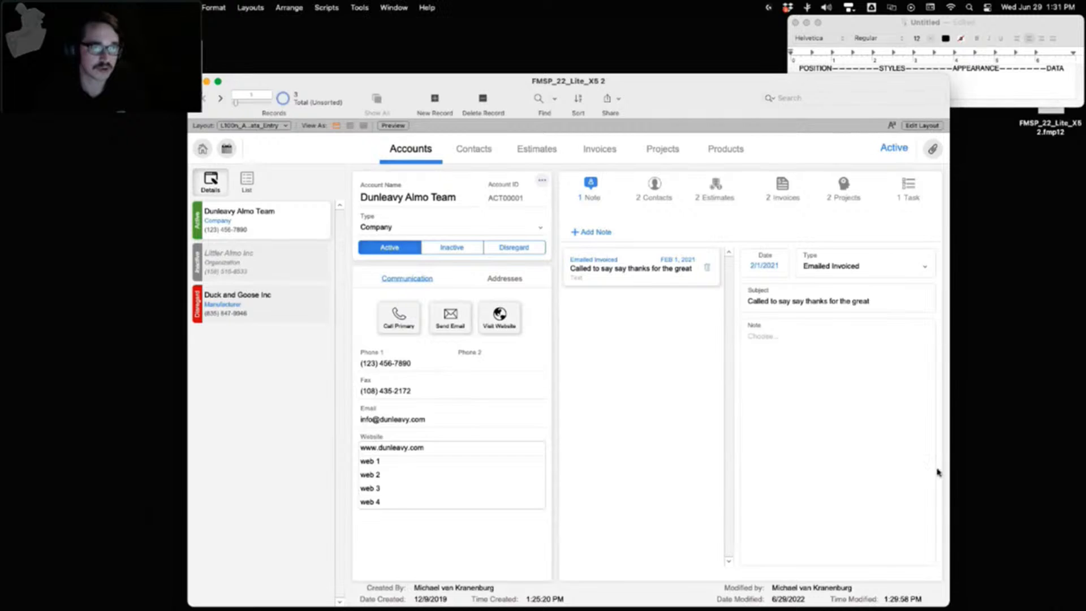
{"action": "left_click", "coordinate": [819, 450]}
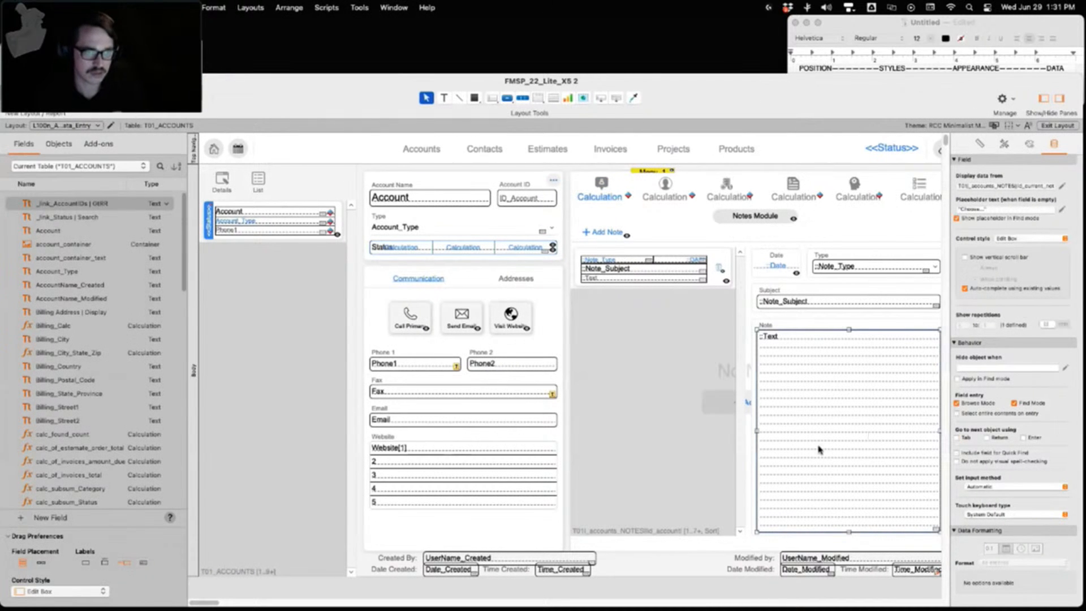
Disable the Note field's entry in Browse mode, test the field there, and return to Layout mode
{"action": "left_click", "coordinate": [957, 403]}
{"action": "left_click", "coordinate": [1056, 126]}
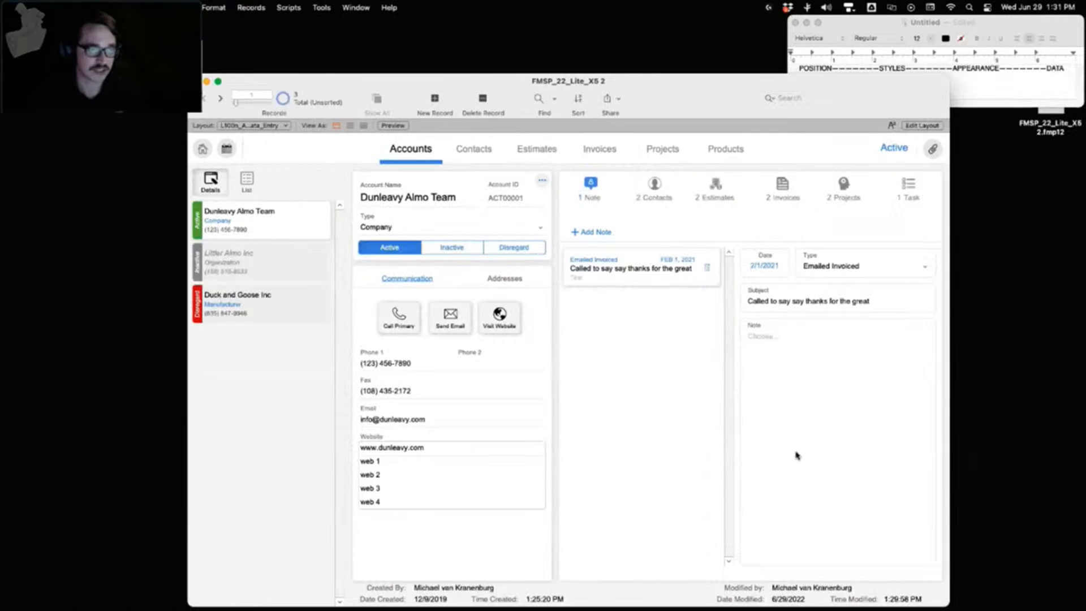
{"action": "right_click", "coordinate": [783, 427]}
{"action": "key", "text": "Escape"}
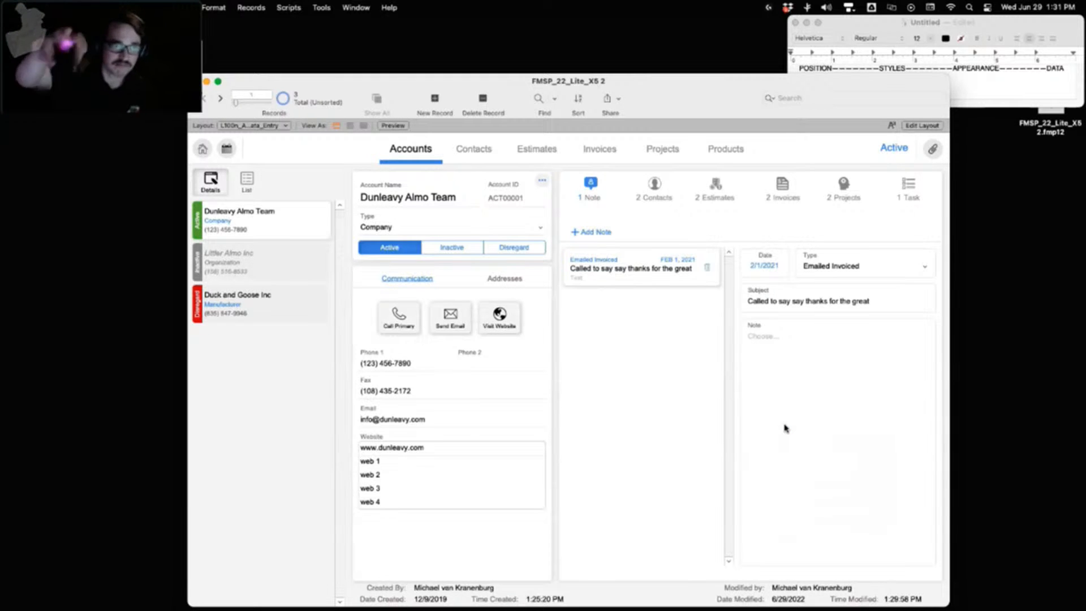
{"action": "left_click", "coordinate": [922, 126]}
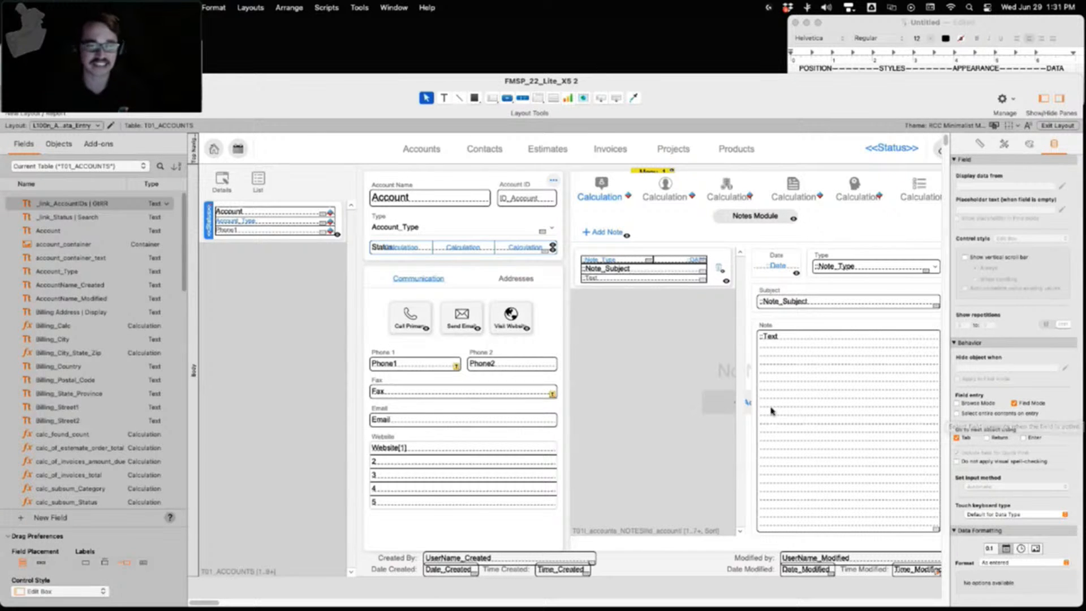
Make the Note field go to the next object using Tab and Return, and test tabbing between fields in Browse mode
{"action": "left_click", "coordinate": [913, 415]}
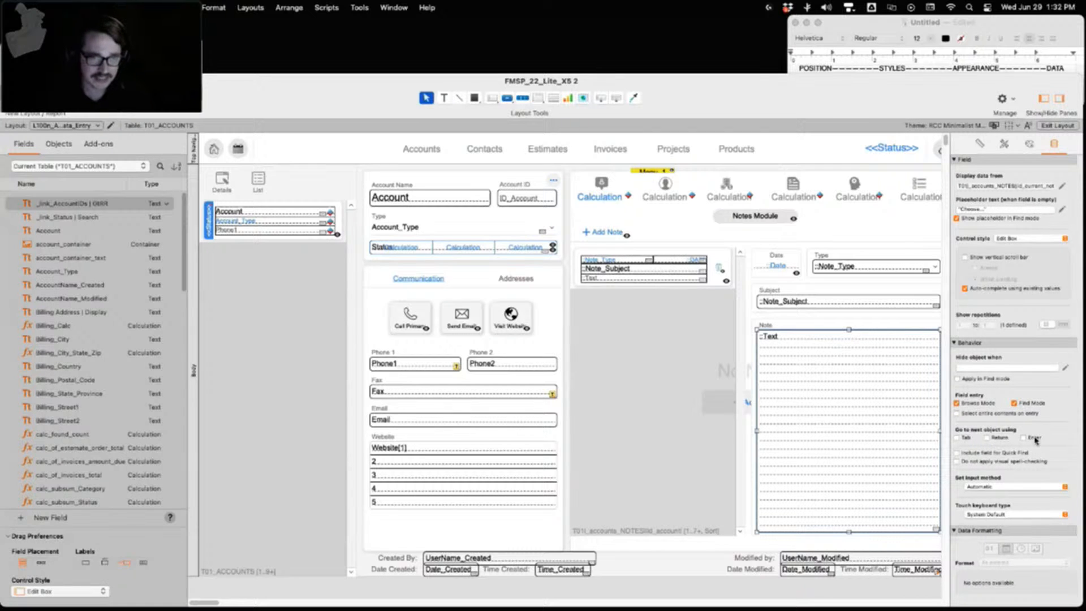
{"action": "left_click", "coordinate": [957, 439]}
{"action": "left_click", "coordinate": [986, 439]}
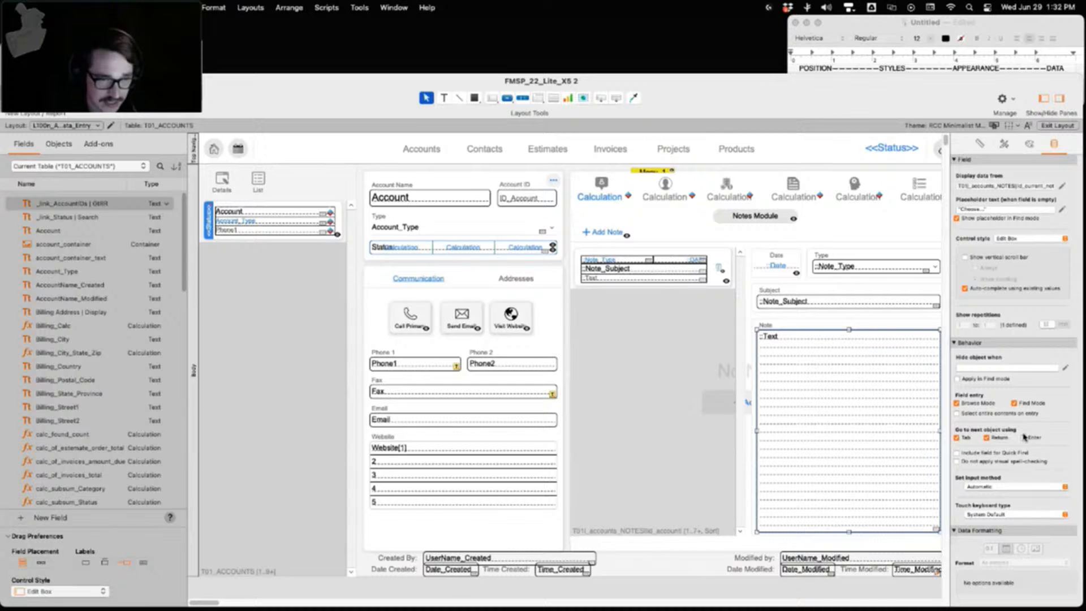
{"action": "left_click", "coordinate": [1057, 125]}
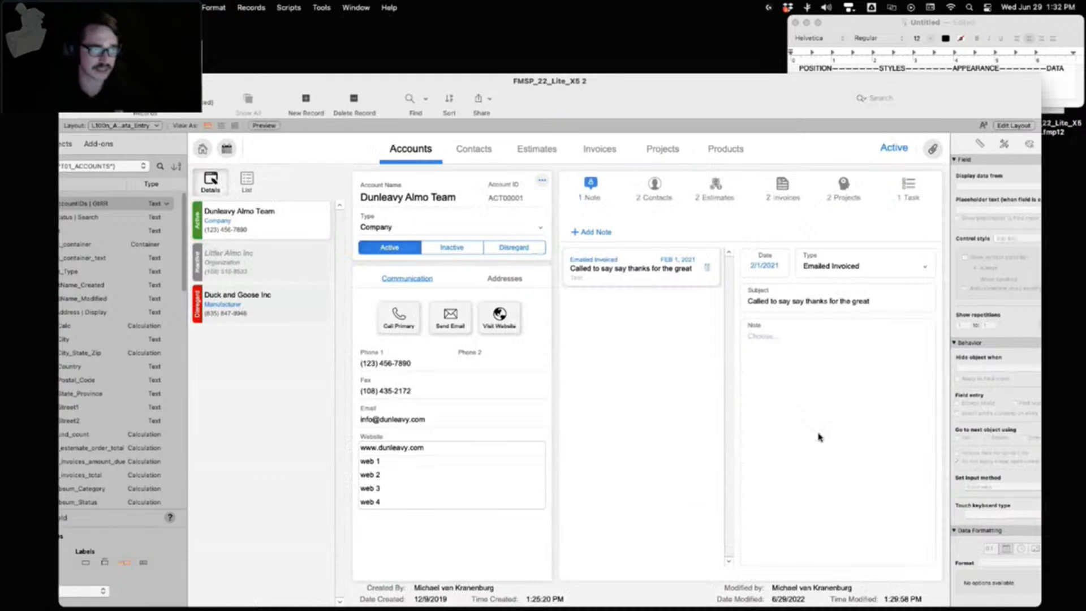
{"action": "key", "text": "Tab"}
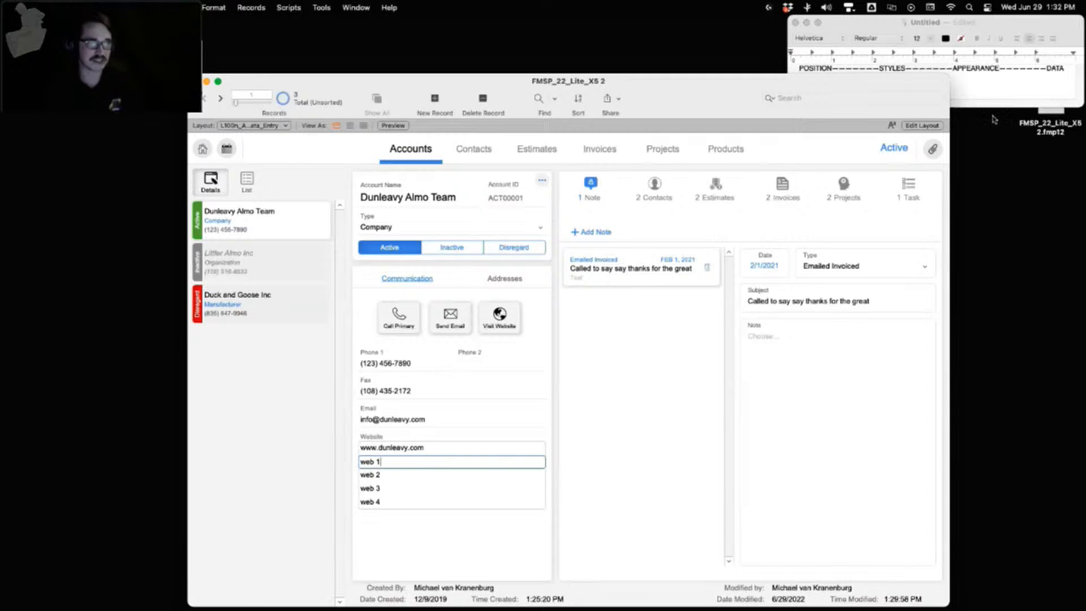
Return to Layout mode and clear the Note field's Return and Enter options for going to the next object
{"action": "left_click", "coordinate": [928, 126]}
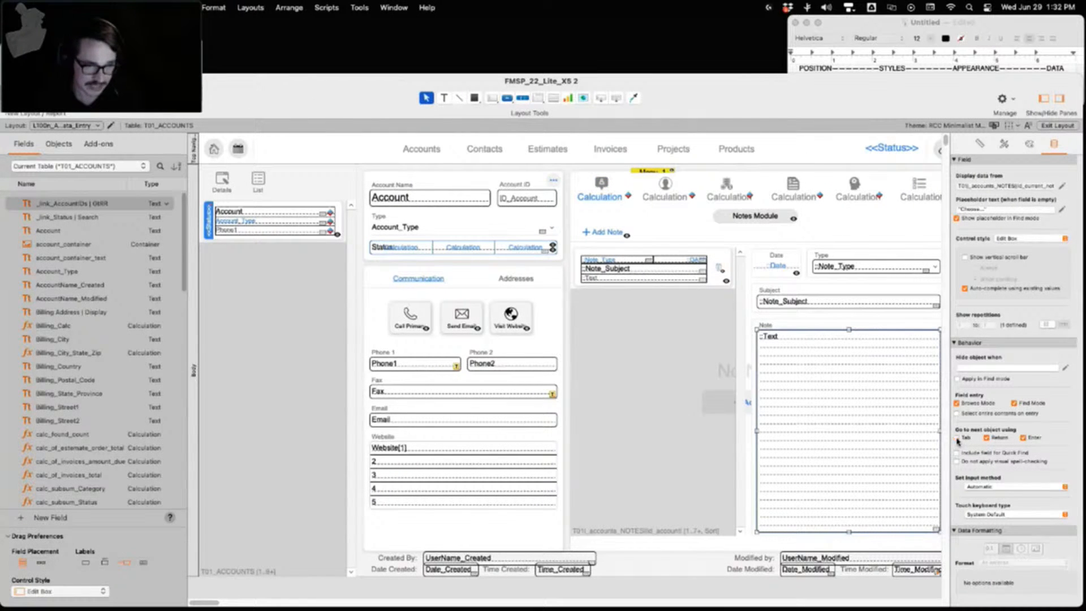
{"action": "left_click", "coordinate": [987, 438]}
{"action": "left_click", "coordinate": [1024, 437]}
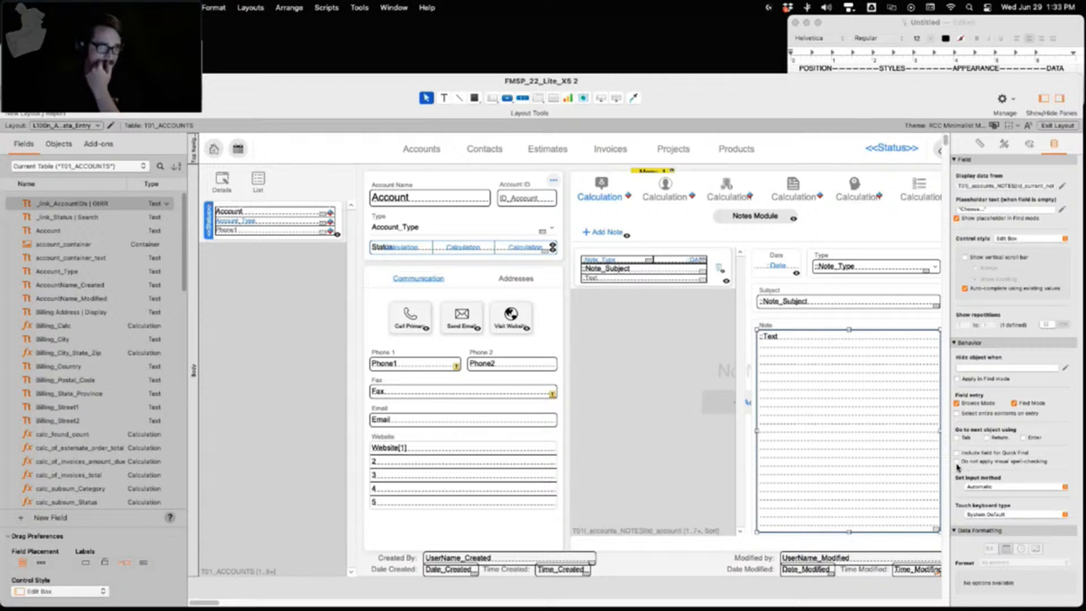
Review the available input methods and touch keyboard types for the Note field without changing either setting
{"action": "left_click", "coordinate": [1019, 489]}
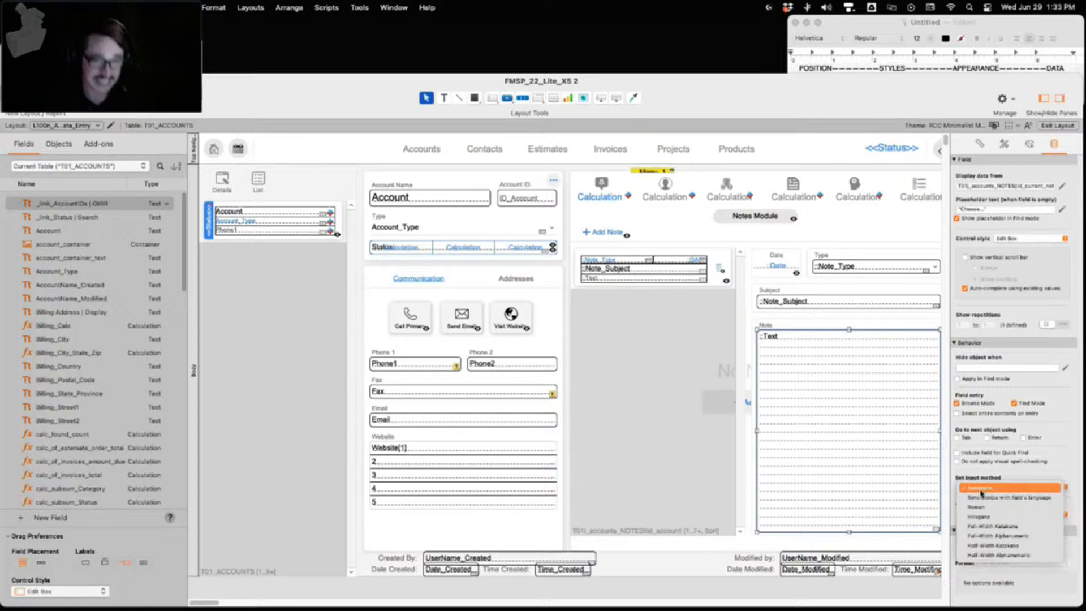
{"action": "left_click", "coordinate": [1012, 478]}
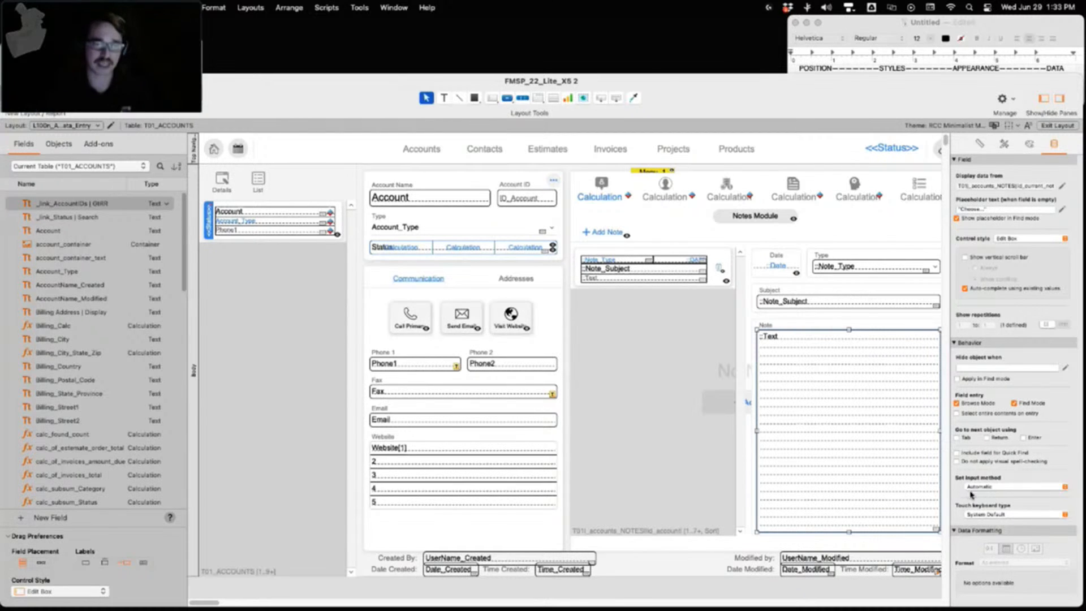
{"action": "left_click", "coordinate": [990, 515]}
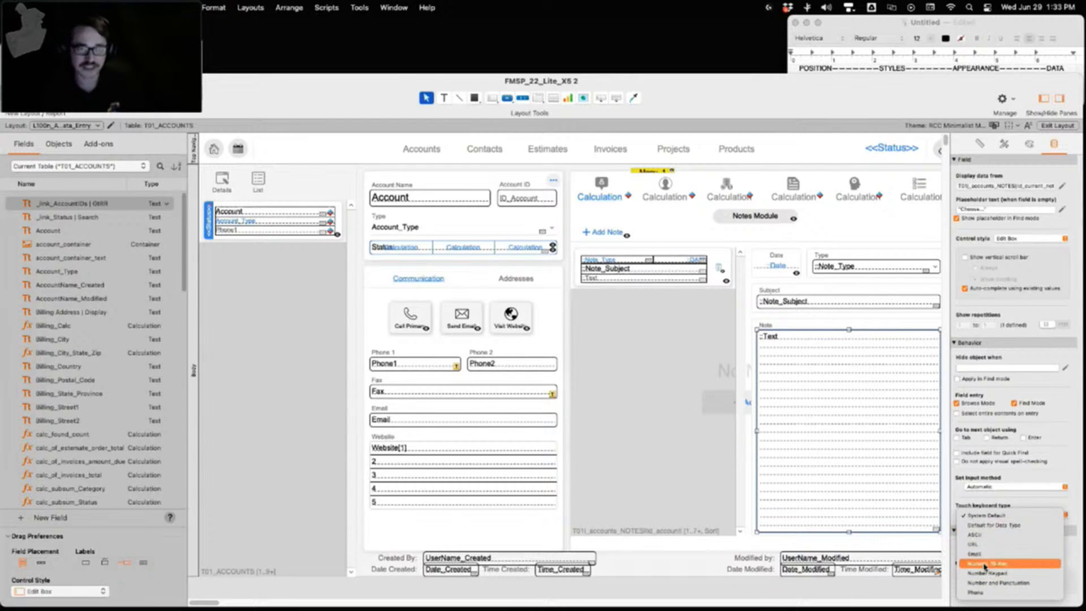
{"action": "left_click", "coordinate": [1059, 474]}
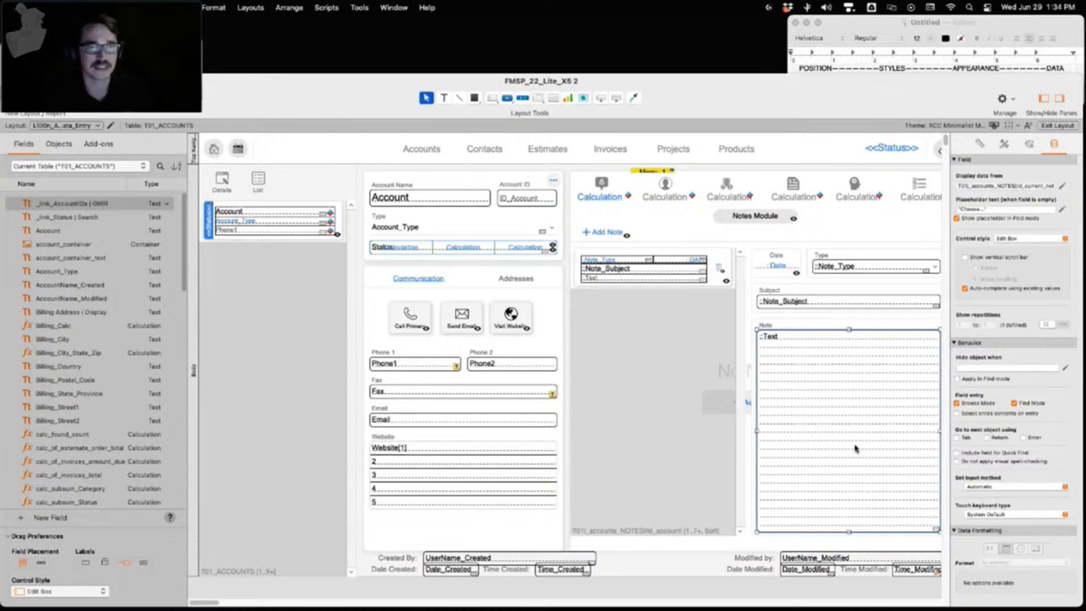
Set the date format of the date field in the notes portal to Thursday, December 25, 2014
{"action": "left_click", "coordinate": [849, 303]}
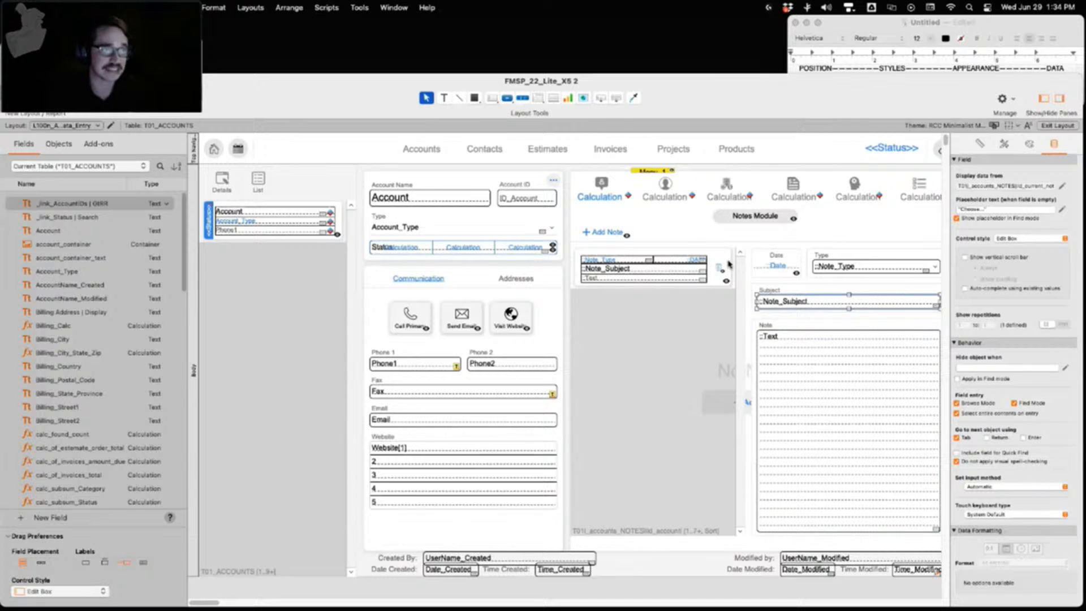
{"action": "left_click", "coordinate": [795, 264]}
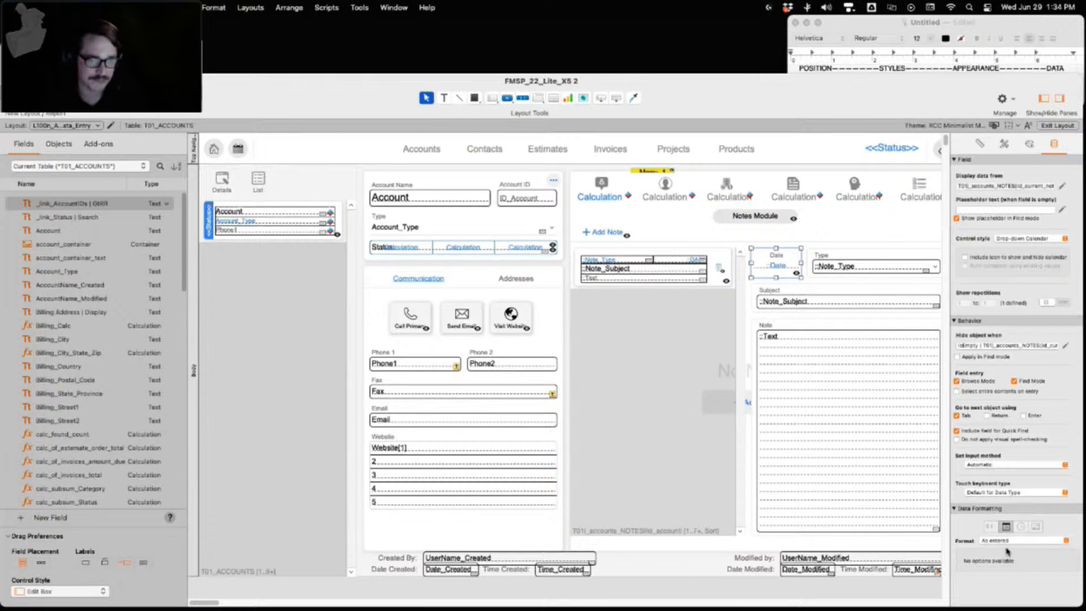
{"action": "left_click", "coordinate": [686, 261]}
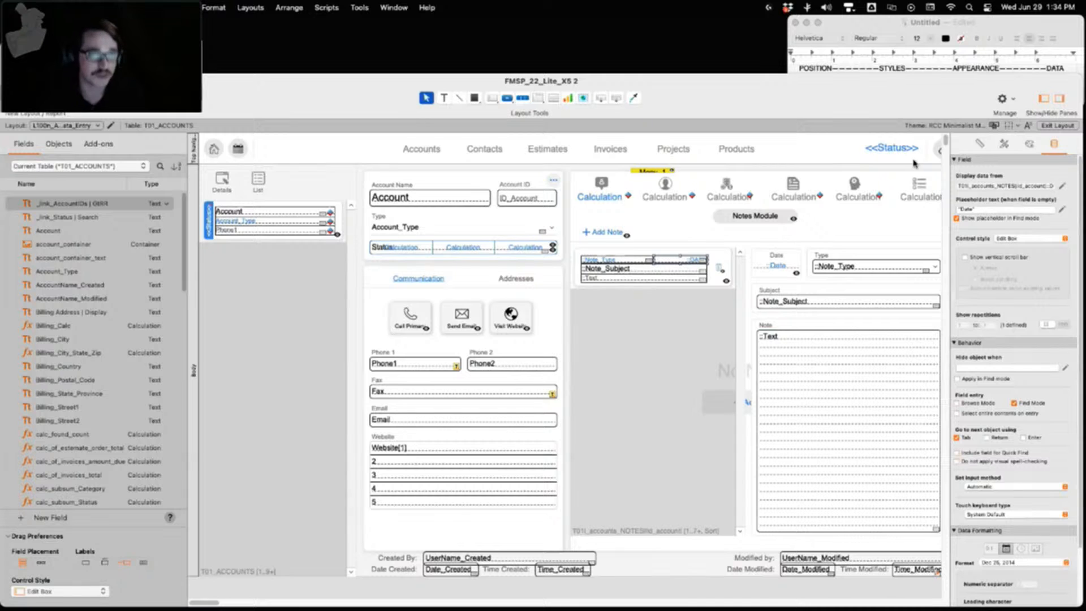
{"action": "left_click_drag", "start_coordinate": [863, 110], "coordinate": [863, 107]}
{"action": "scroll", "coordinate": [1031, 417], "scroll_direction": "down", "scroll_amount": 3}
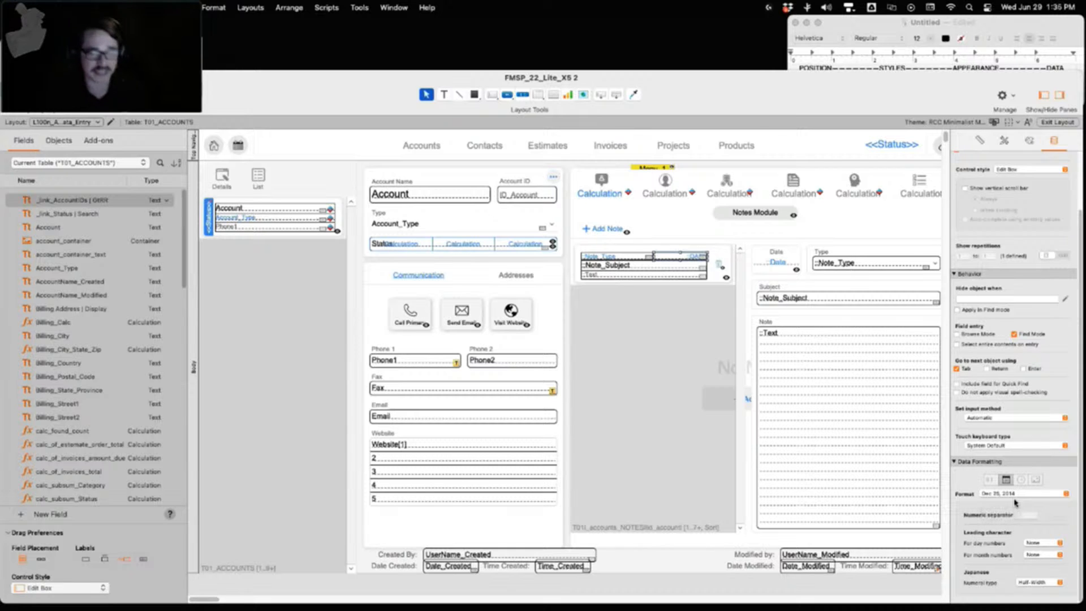
{"action": "left_click", "coordinate": [1066, 495]}
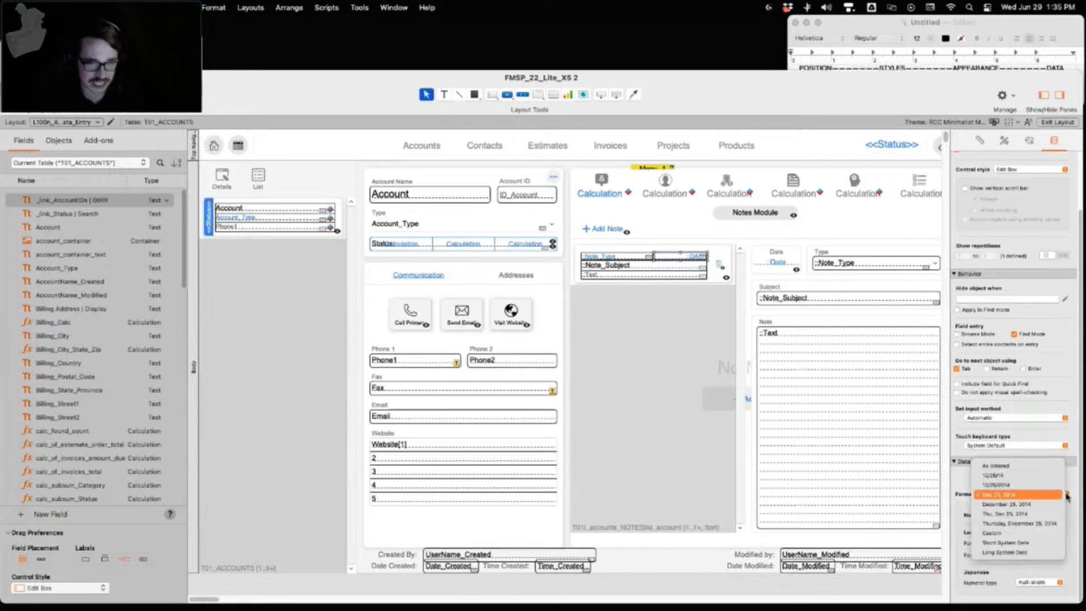
{"action": "left_click", "coordinate": [1046, 524]}
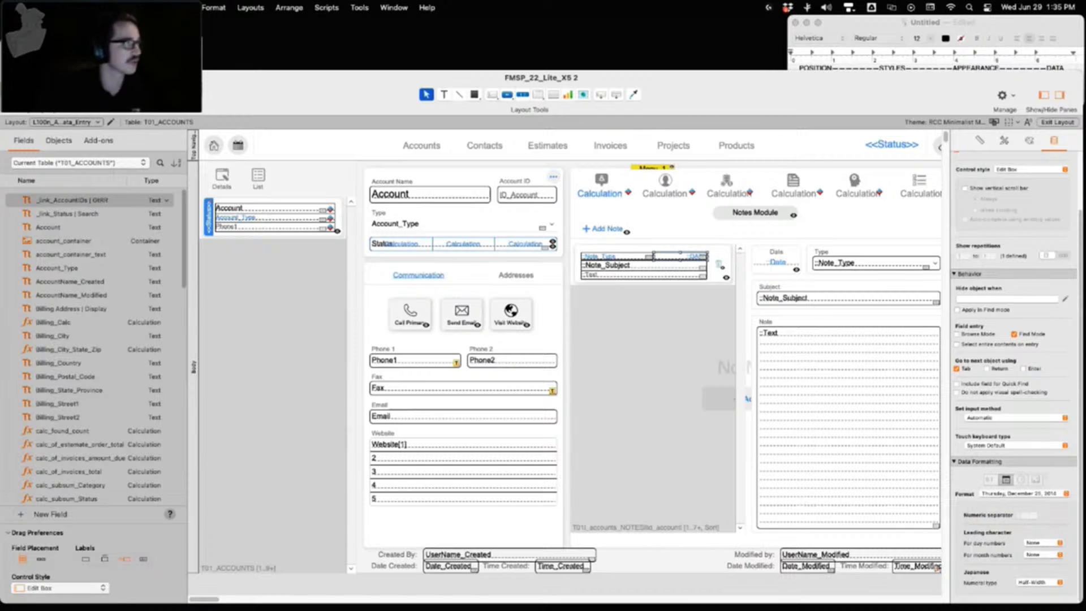
Show sample data on the layout and move the date field out of the notes portal to just above it
{"action": "left_click", "coordinate": [123, 7]}
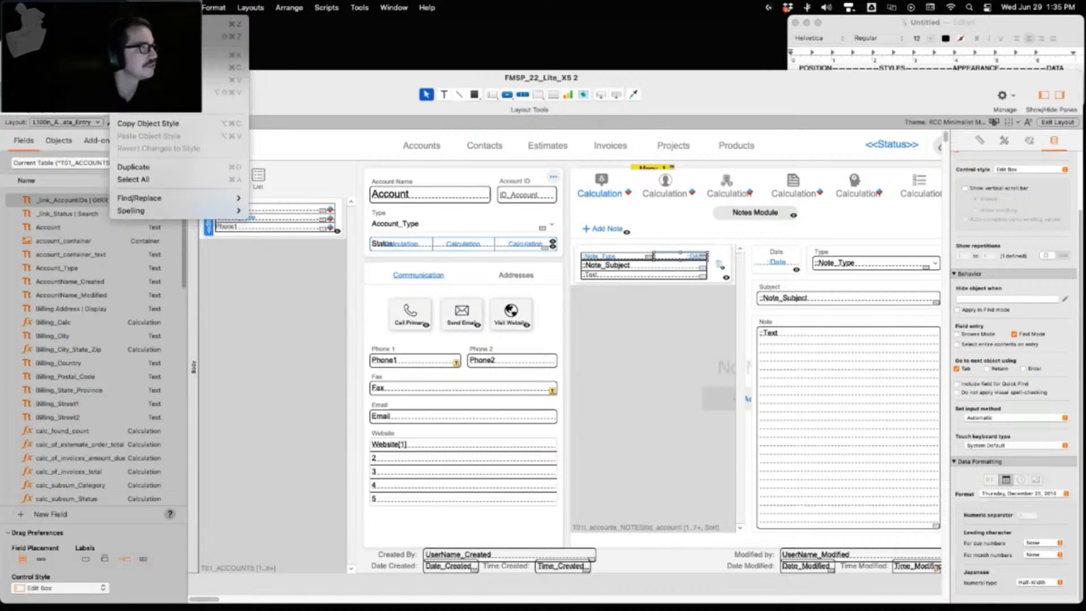
{"action": "mouse_move", "coordinate": [228, 179]}
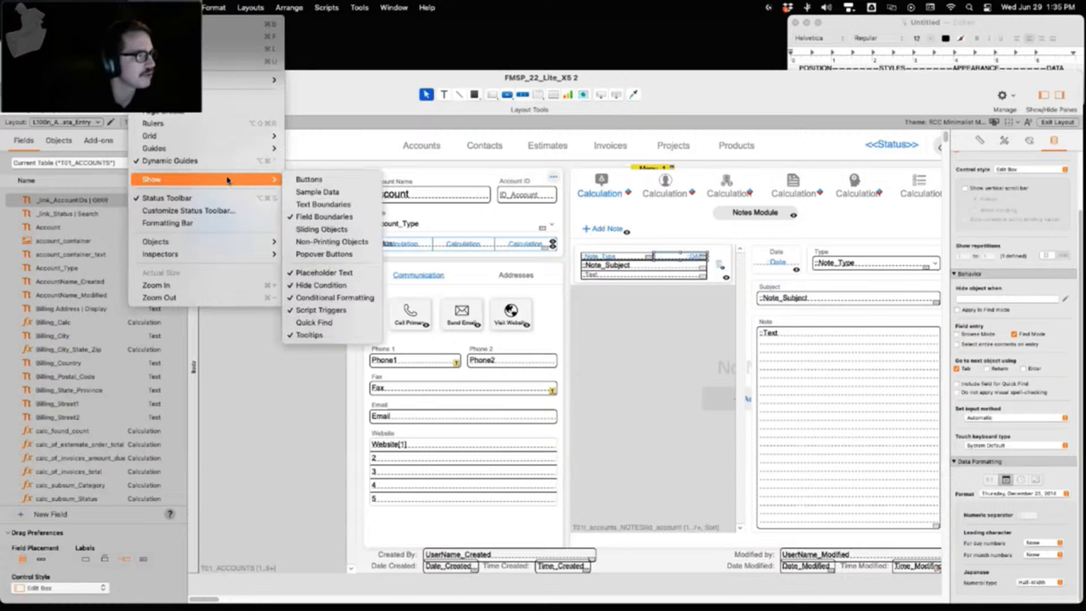
{"action": "left_click", "coordinate": [310, 192]}
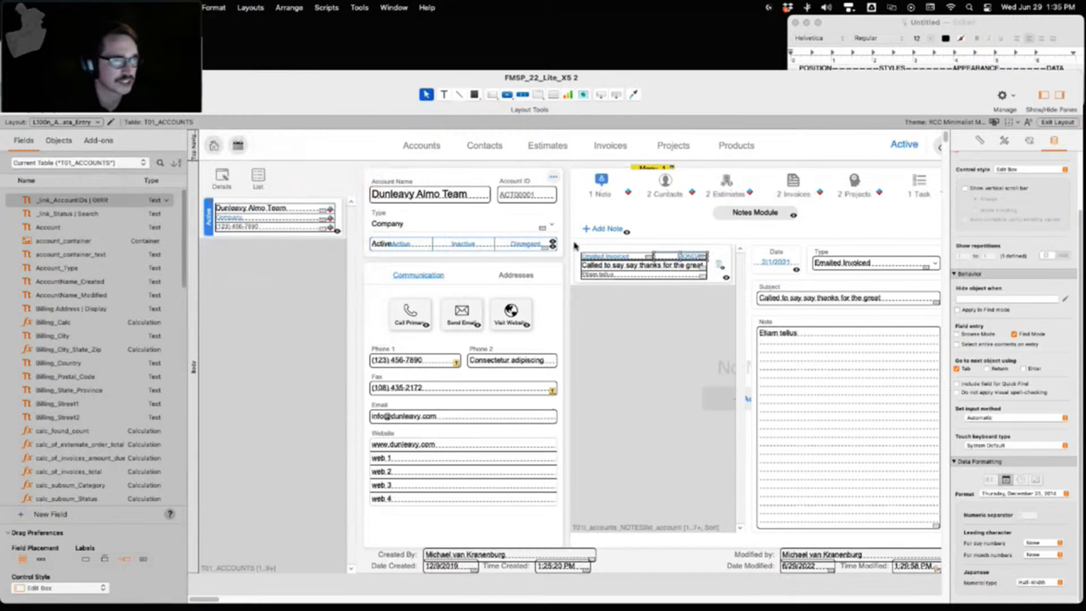
{"action": "left_click_drag", "start_coordinate": [653, 257], "coordinate": [693, 230]}
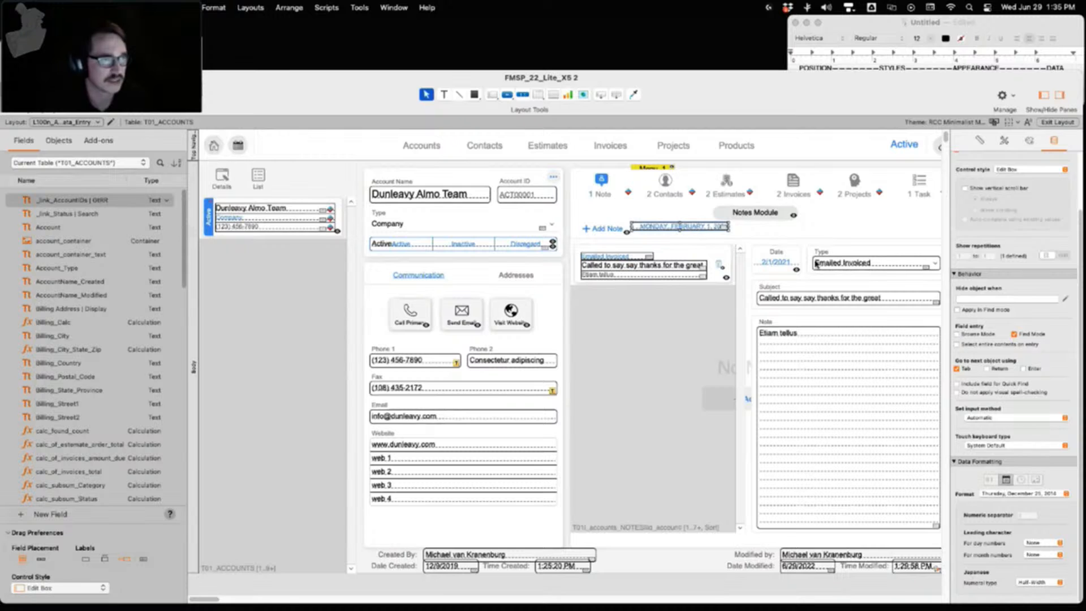
Try the 12/25/14 format on the moved date field and settle on Dec 25, 2014
{"action": "left_click", "coordinate": [1065, 495]}
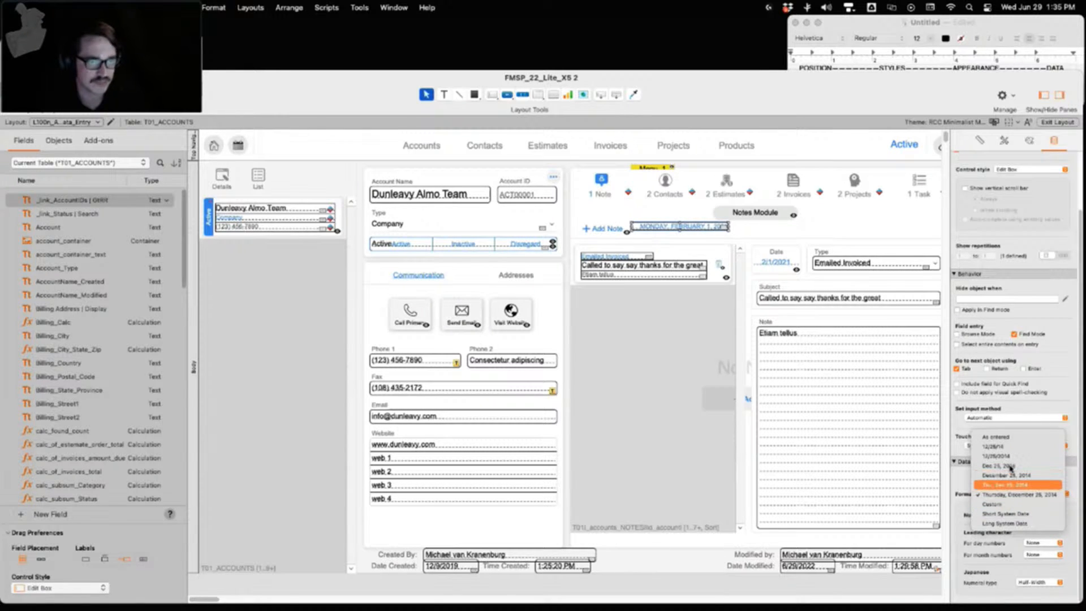
{"action": "left_click", "coordinate": [1006, 448]}
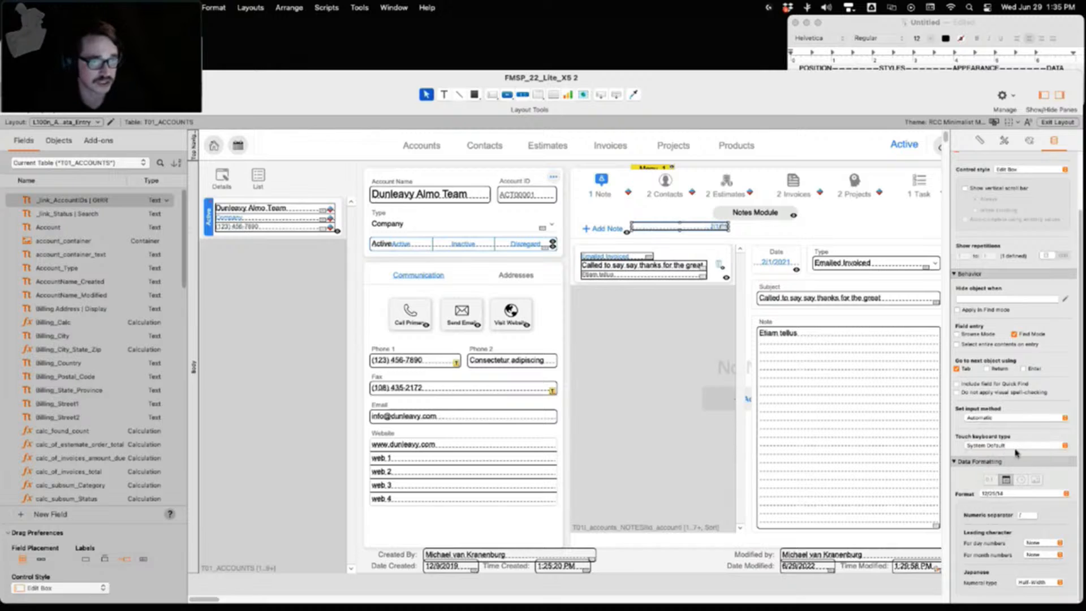
{"action": "left_click", "coordinate": [1018, 450]}
{"action": "left_click", "coordinate": [1038, 439]}
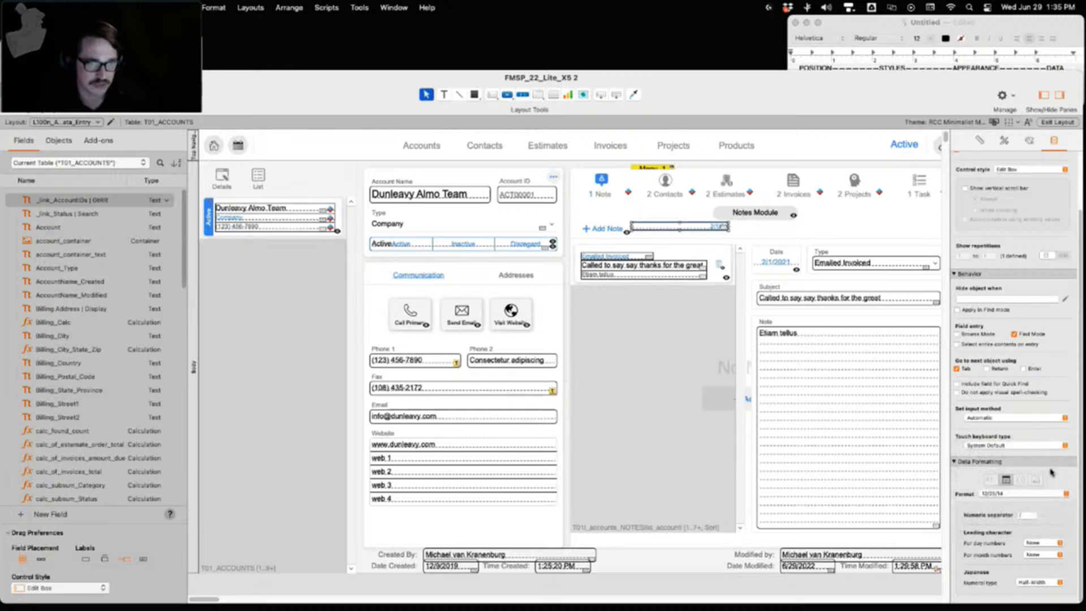
{"action": "left_click", "coordinate": [1054, 498]}
{"action": "left_click", "coordinate": [1019, 514]}
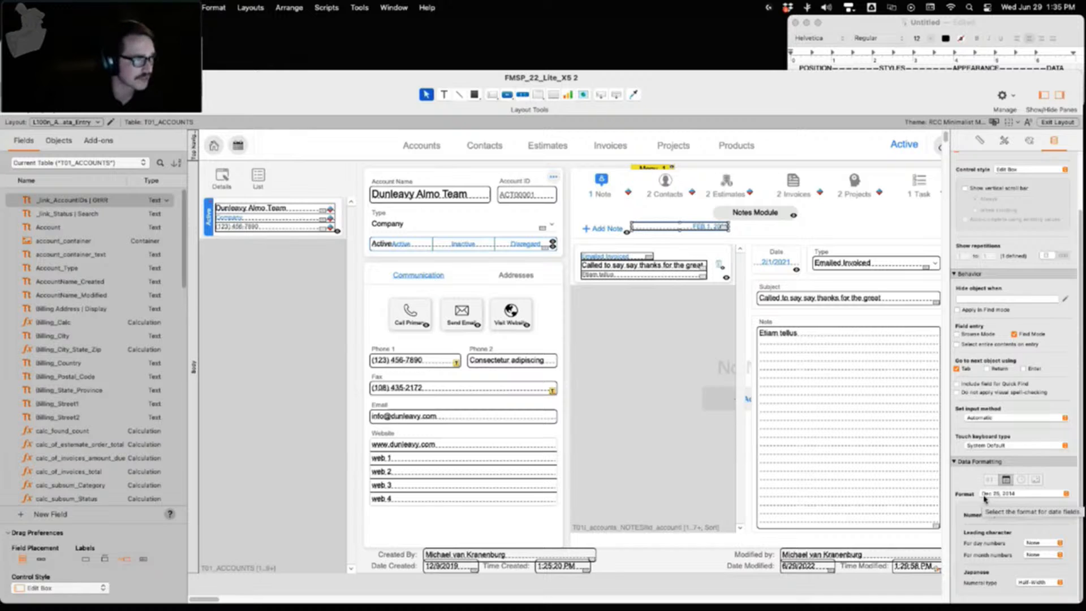
Place the total_invoice_due_num_cached field below the Website field and delete its label
{"action": "left_click", "coordinate": [423, 363]}
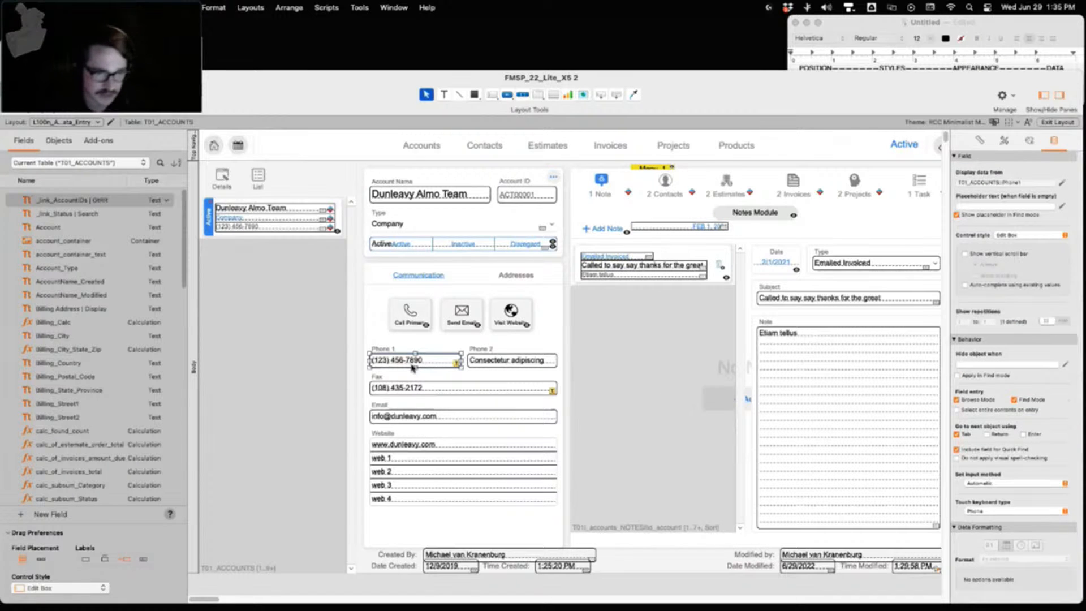
{"action": "scroll", "coordinate": [141, 350], "scroll_direction": "down", "scroll_amount": 10}
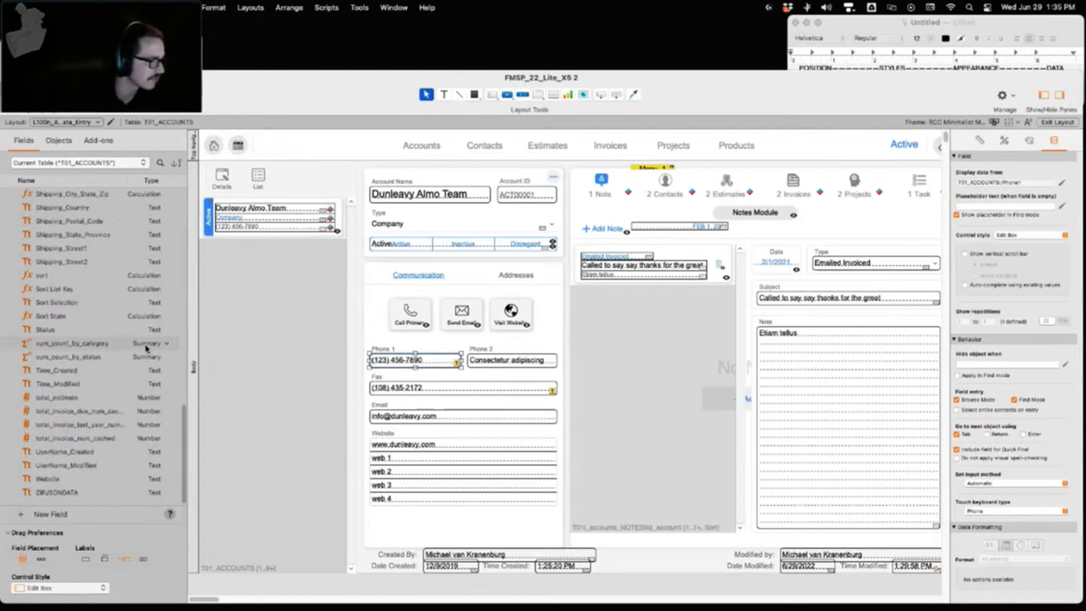
{"action": "left_click_drag", "start_coordinate": [94, 415], "coordinate": [464, 528]}
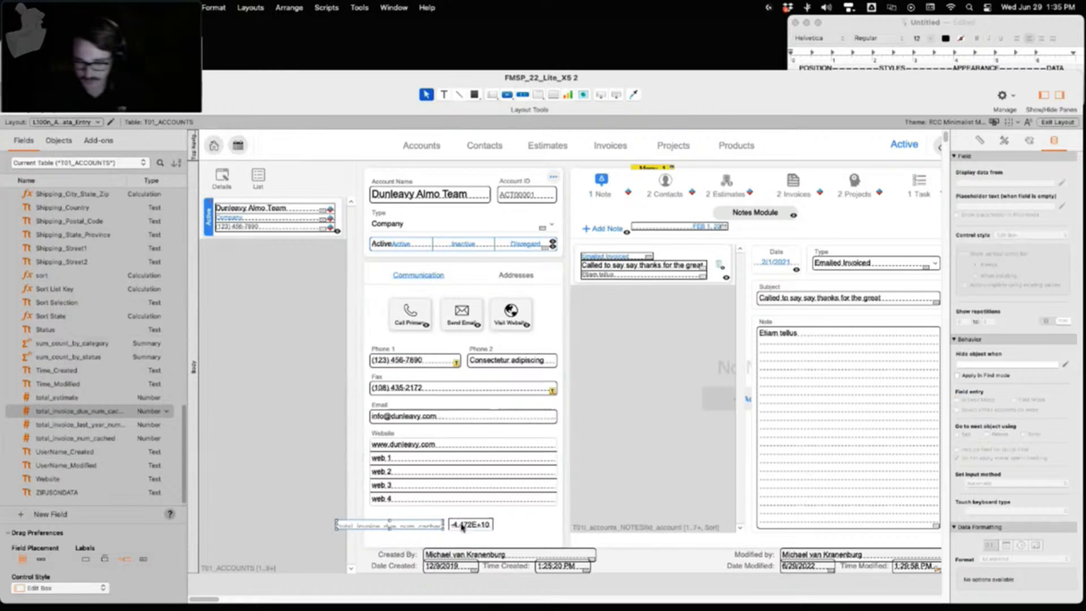
{"action": "key", "text": "Delete"}
{"action": "left_click", "coordinate": [463, 527]}
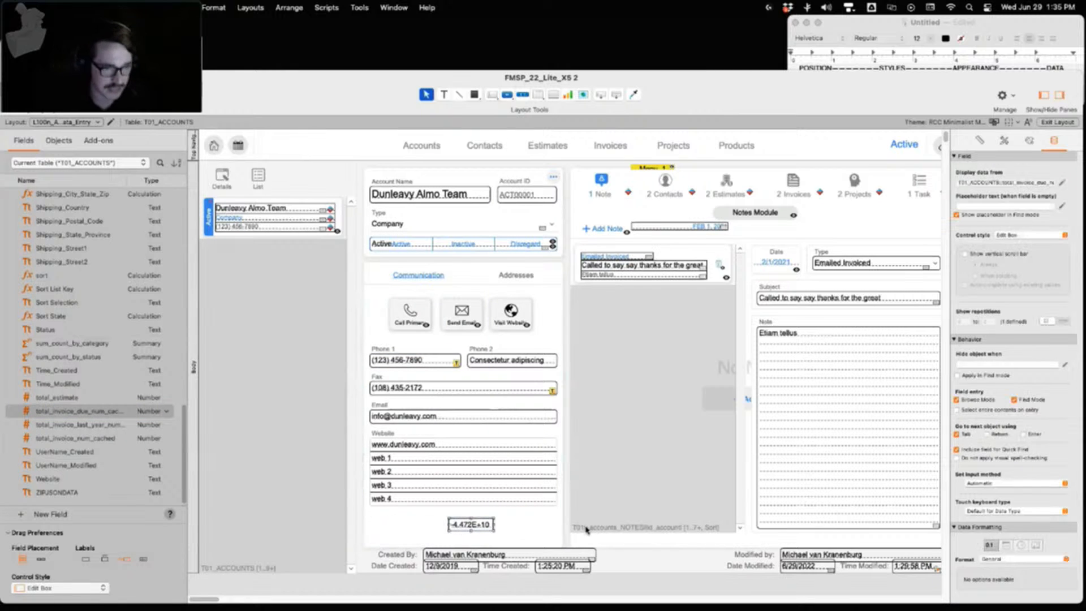
Format the new number field as Decimal with a fixed number of 2 decimals
{"action": "left_click", "coordinate": [1004, 559]}
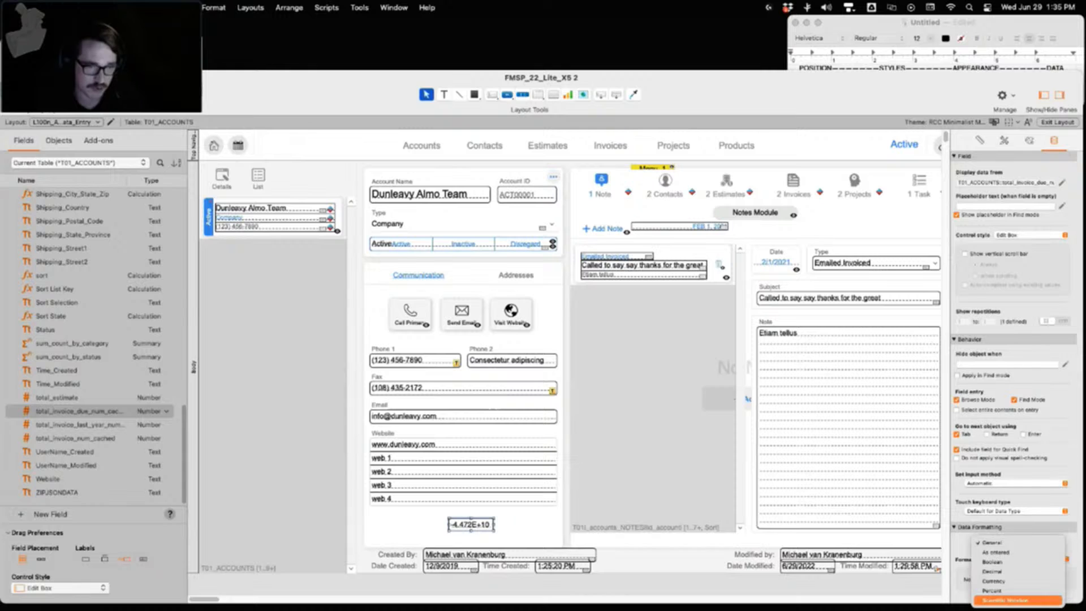
{"action": "left_click", "coordinate": [1022, 571]}
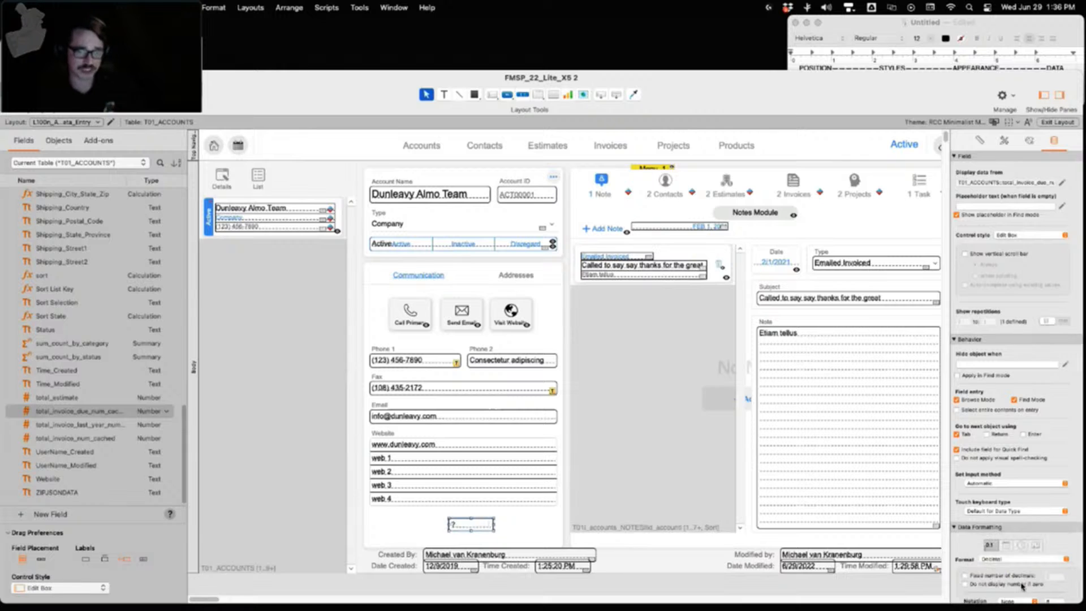
{"action": "scroll", "coordinate": [1022, 584], "scroll_direction": "down", "scroll_amount": 4}
{"action": "scroll", "coordinate": [1022, 584], "scroll_direction": "down", "scroll_amount": 1}
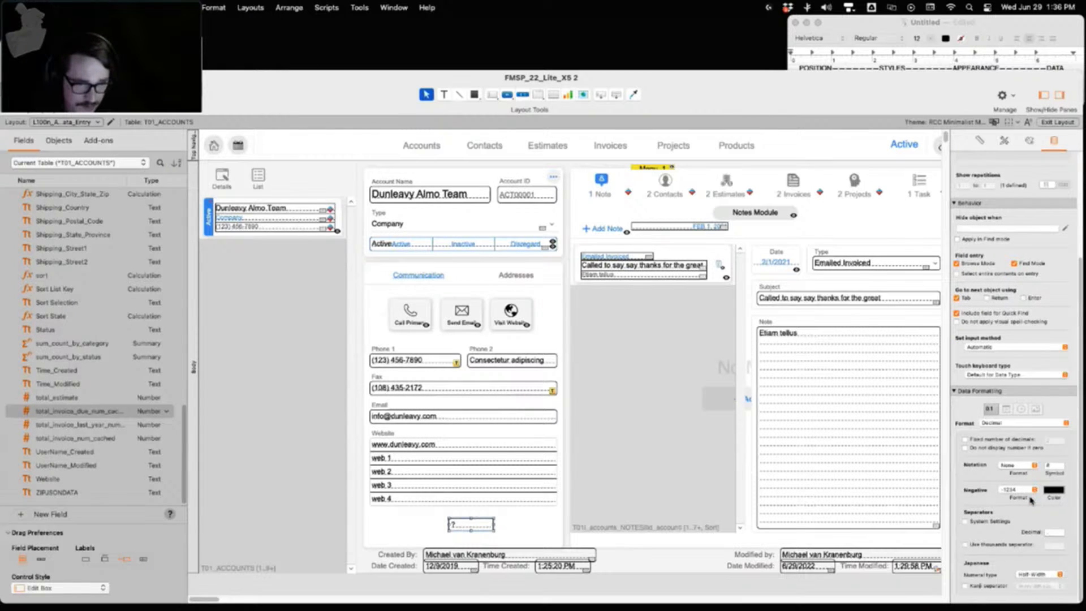
{"action": "left_click", "coordinate": [965, 440]}
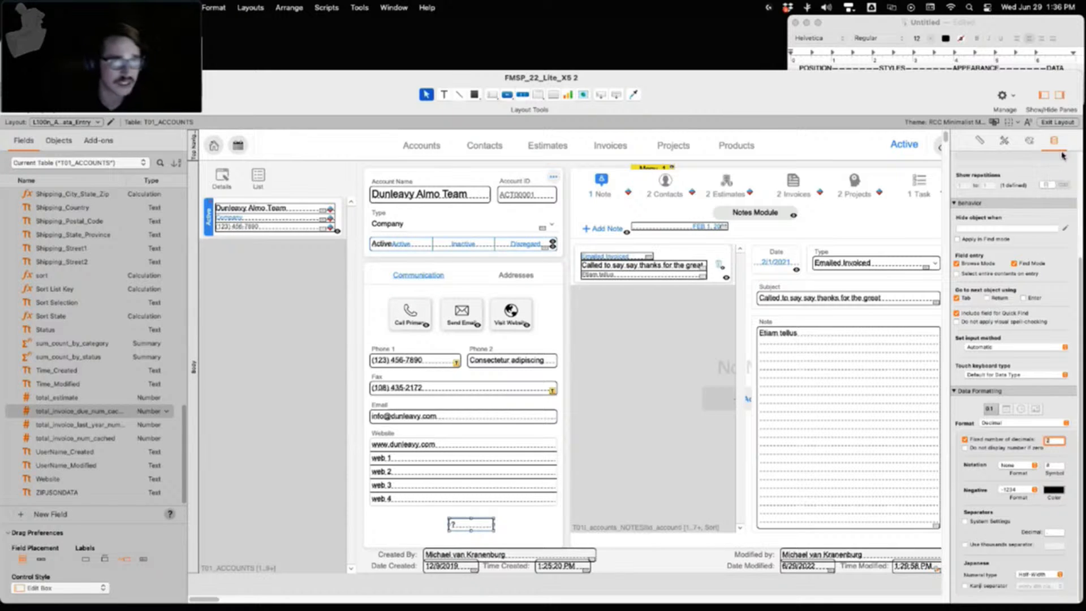
Enter 1.23098734259873245 in the number field in Browse mode and compare its active and inactive display
{"action": "left_click", "coordinate": [1058, 122]}
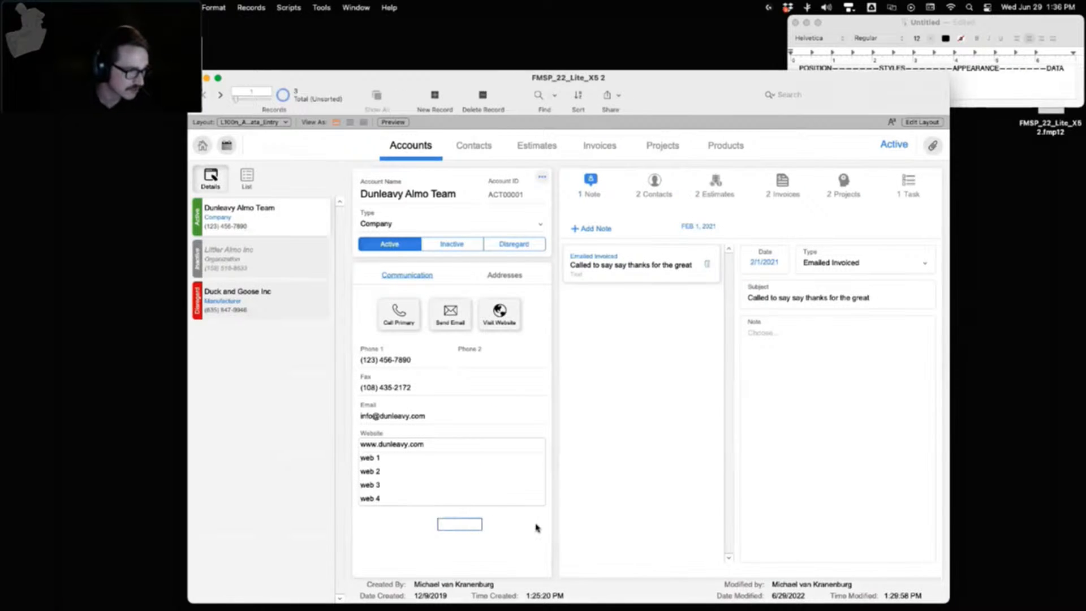
{"action": "type", "text": "1.23098734259873245"}
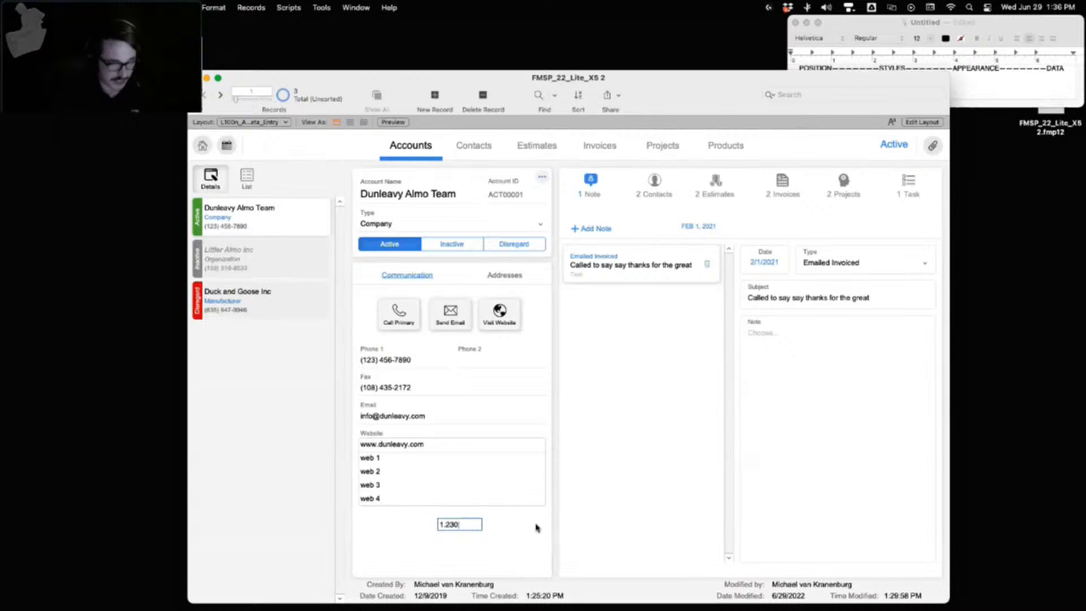
{"action": "left_click", "coordinate": [515, 538]}
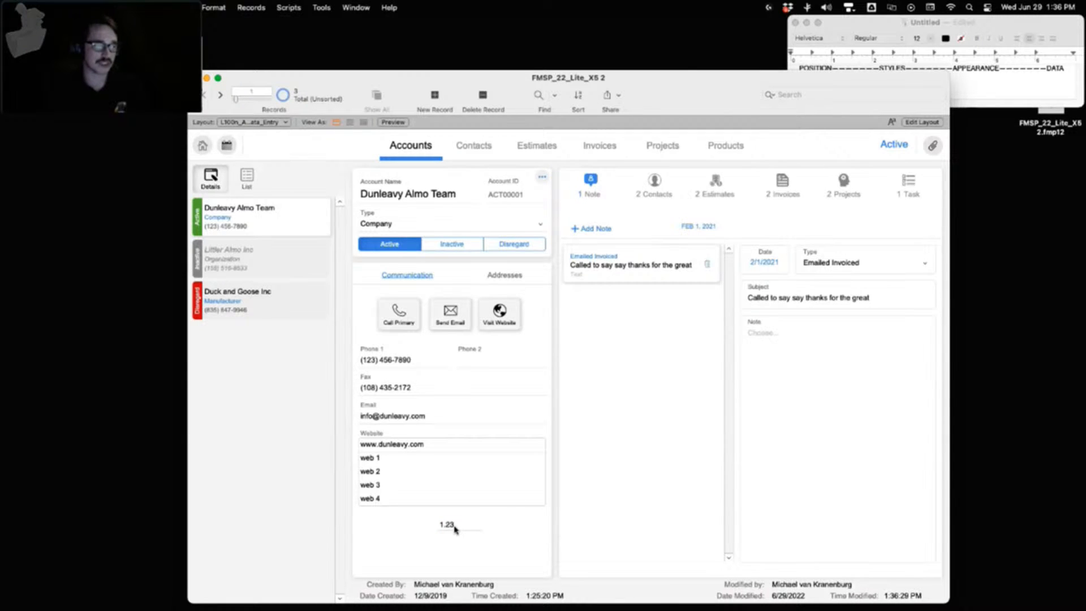
{"action": "left_click", "coordinate": [472, 526]}
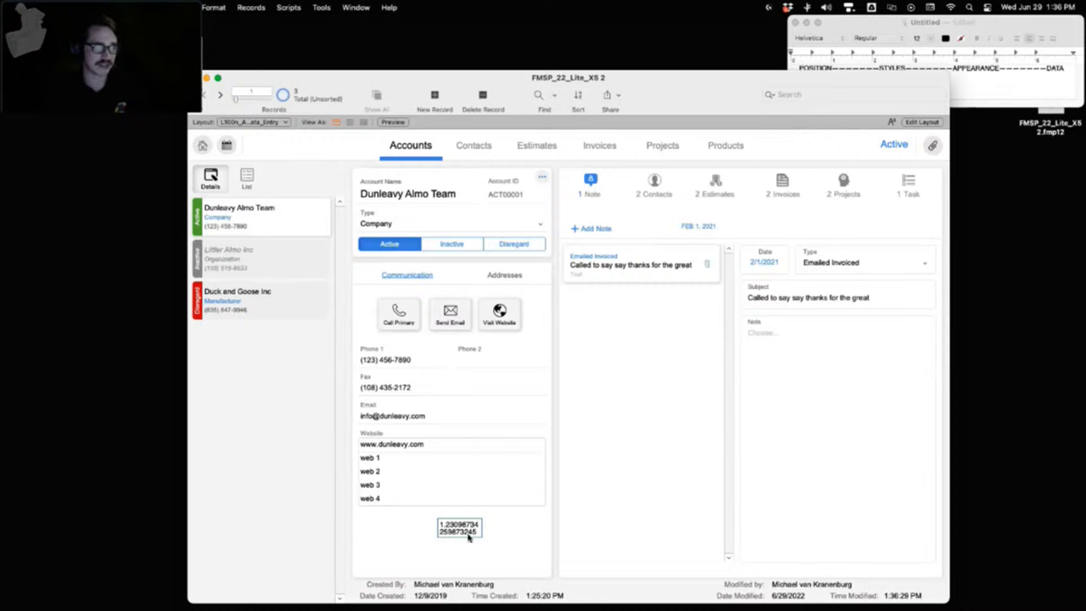
{"action": "left_click", "coordinate": [514, 516]}
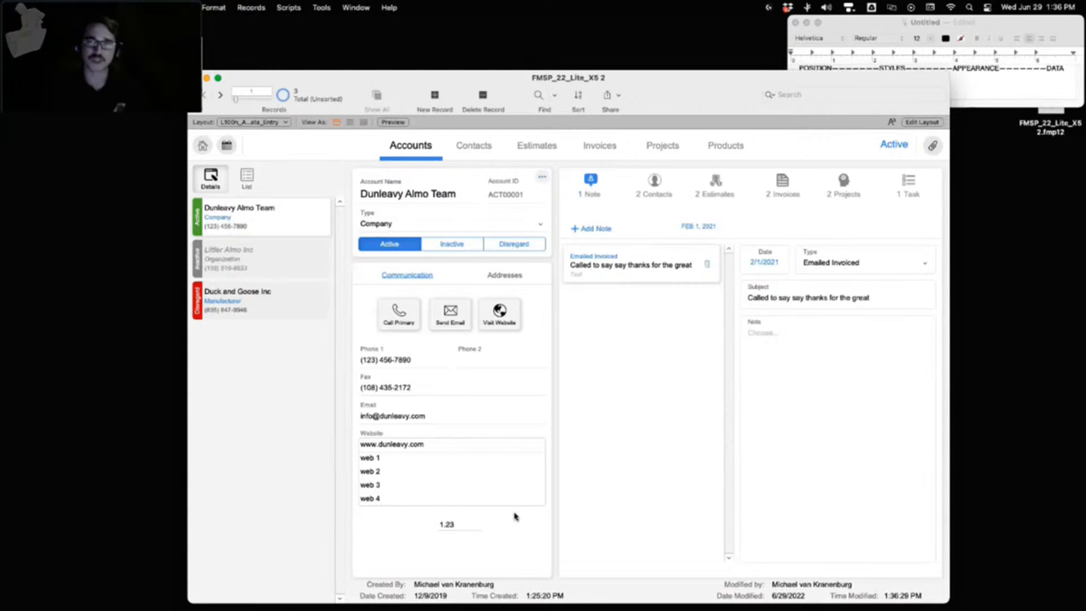
Return to Layout mode and review the number field's decimal formatting options
{"action": "left_click", "coordinate": [913, 122]}
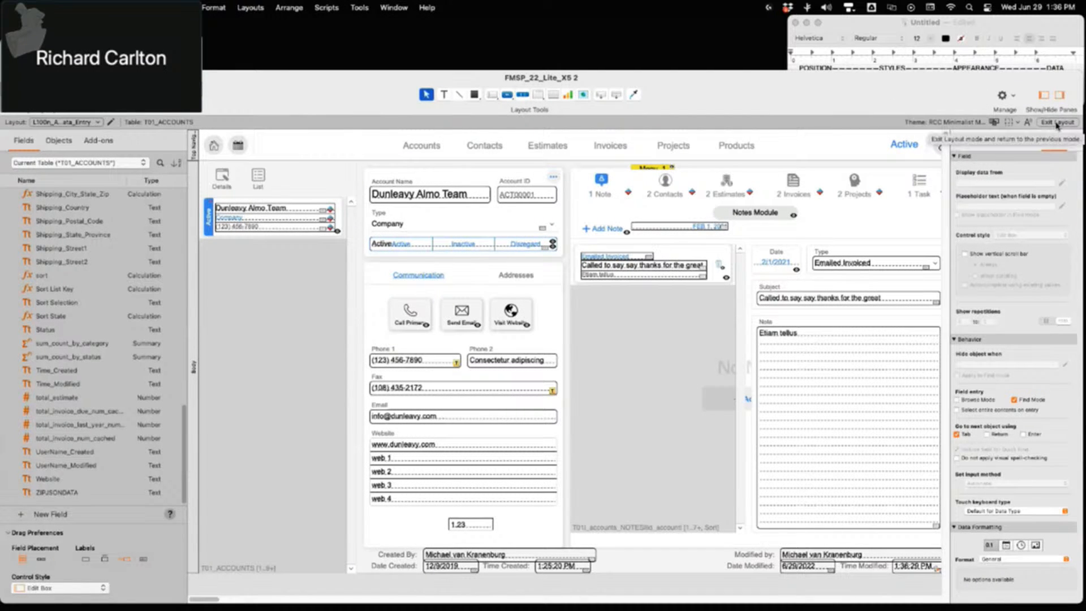
{"action": "left_click", "coordinate": [485, 526]}
{"action": "scroll", "coordinate": [1025, 549], "scroll_direction": "down", "scroll_amount": 5}
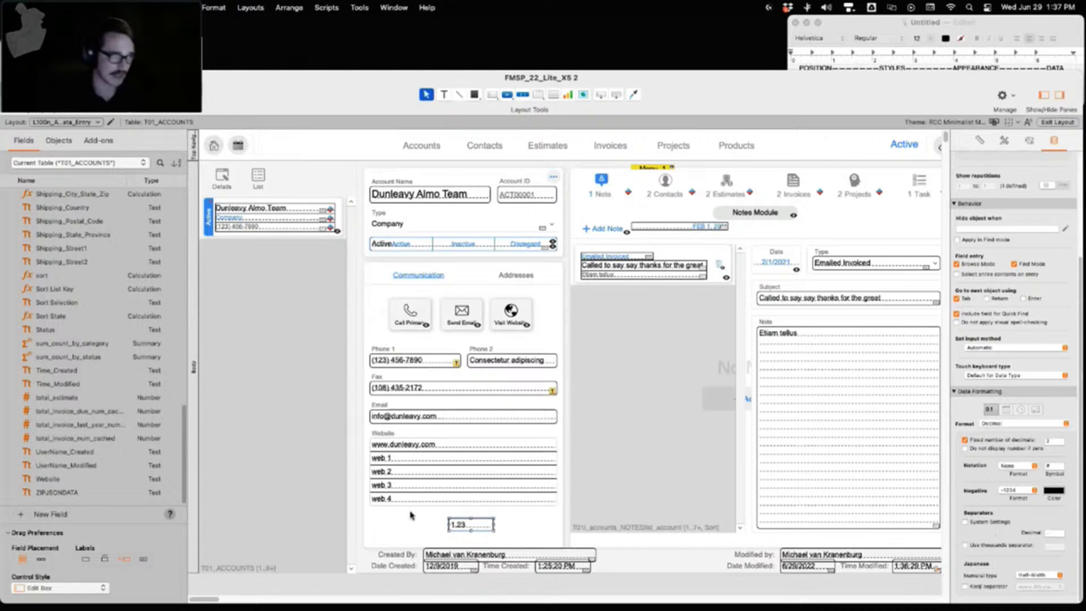
{"action": "left_click", "coordinate": [481, 529]}
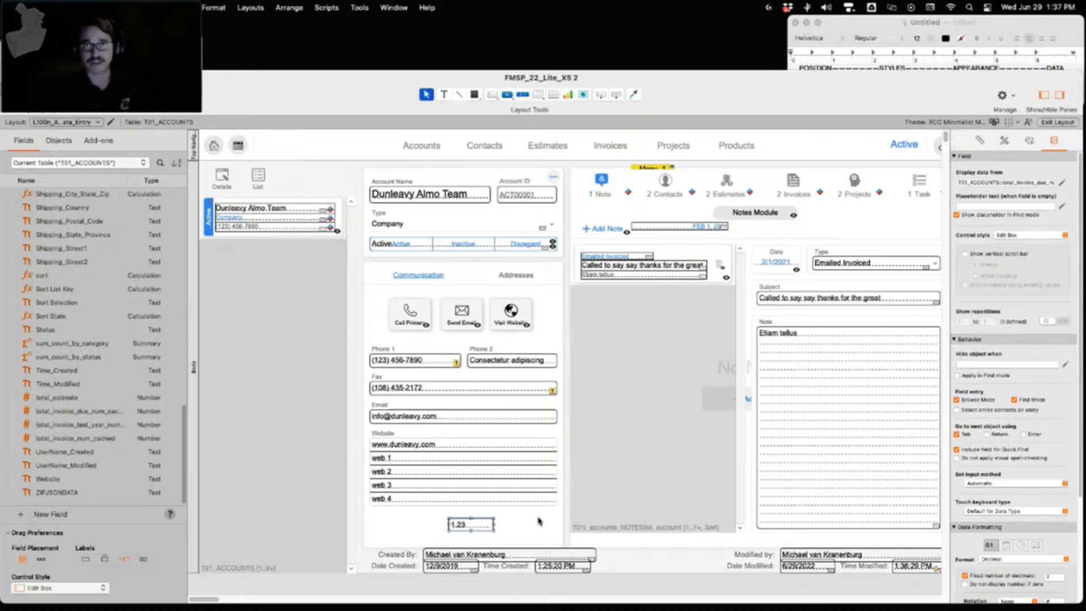
{"action": "left_click", "coordinate": [541, 519]}
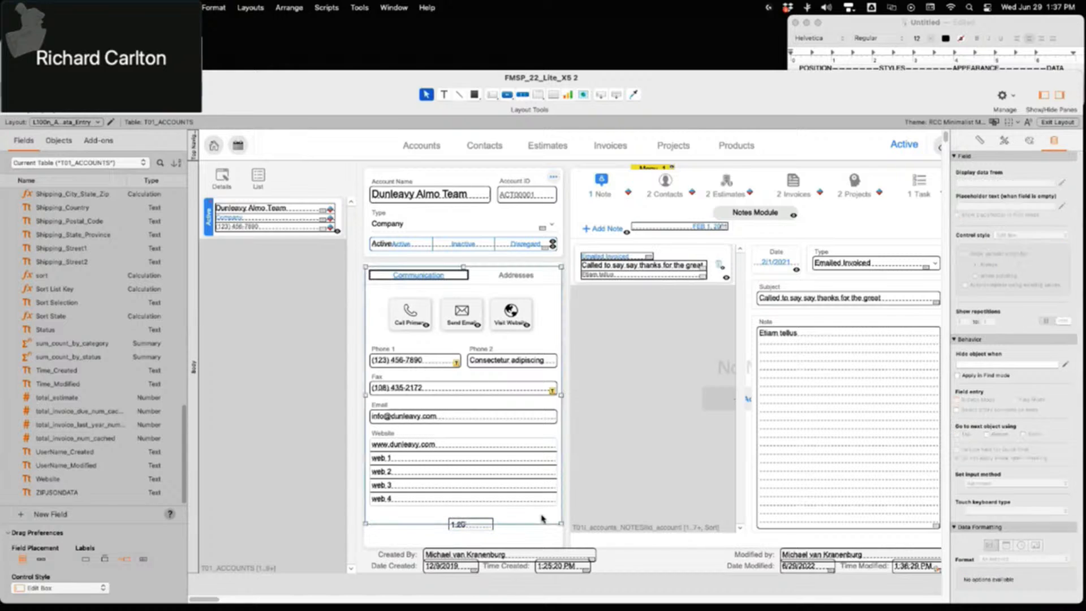
{"action": "left_click", "coordinate": [547, 538]}
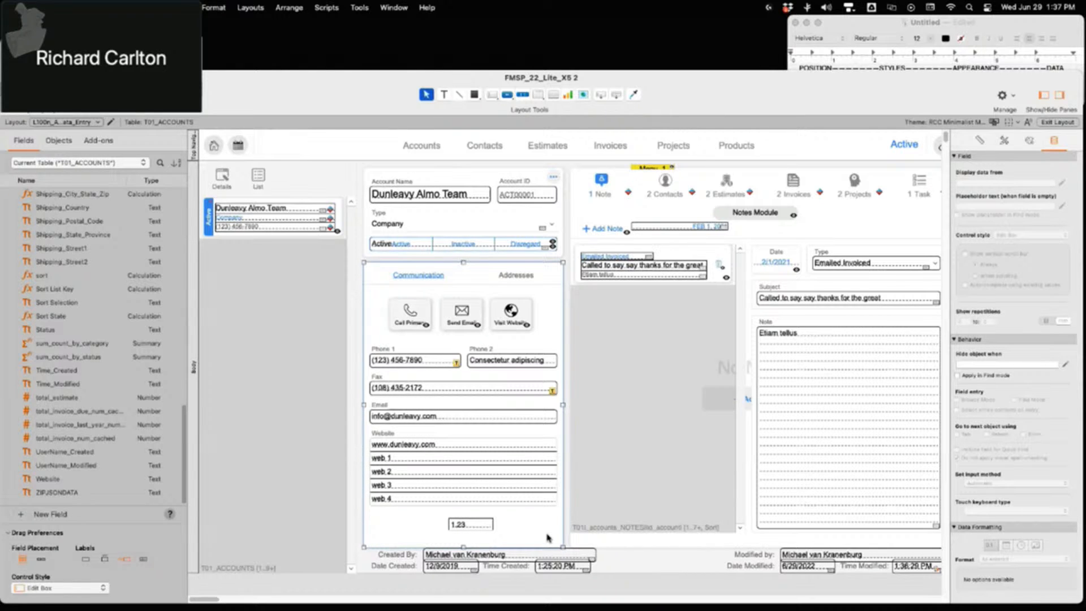
Set the negative number color of the number field below Website to dark red
{"action": "left_click", "coordinate": [481, 524]}
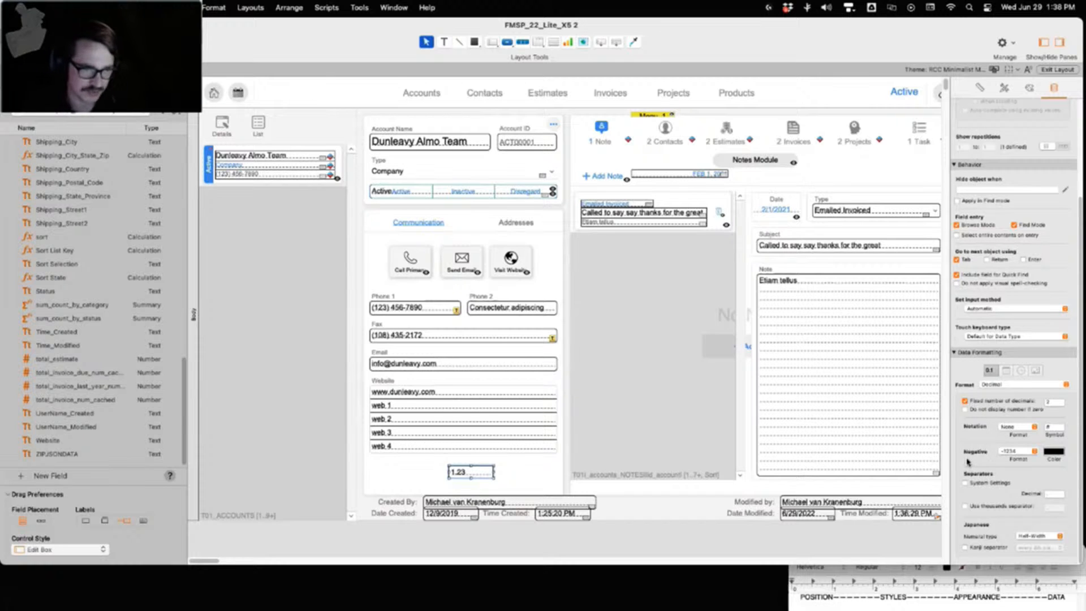
{"action": "left_click", "coordinate": [1052, 453]}
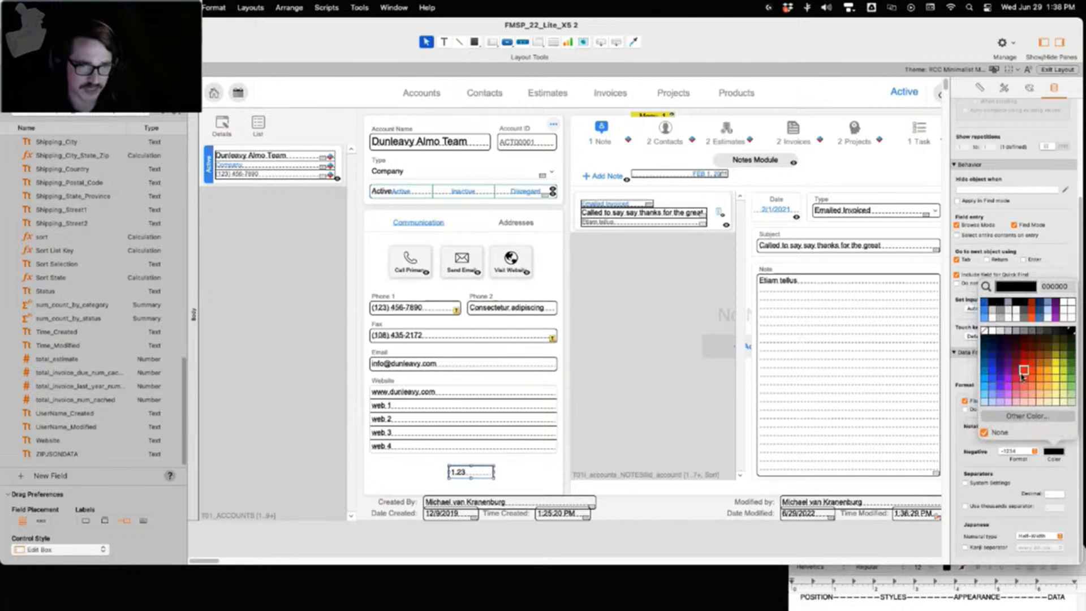
{"action": "left_click", "coordinate": [1021, 373]}
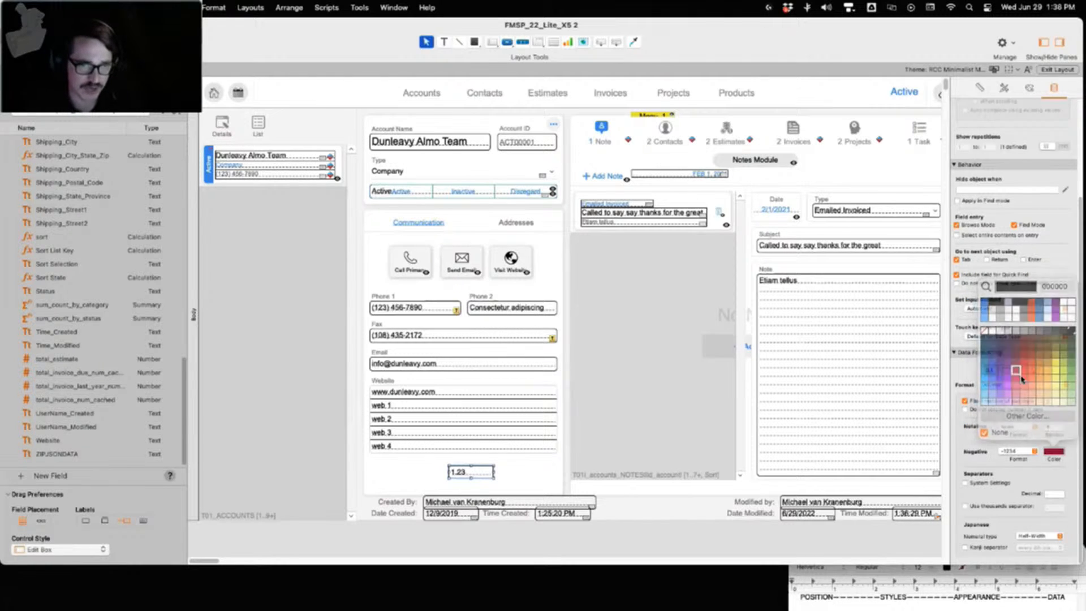
{"action": "left_click", "coordinate": [1053, 452]}
{"action": "left_click", "coordinate": [1051, 487]}
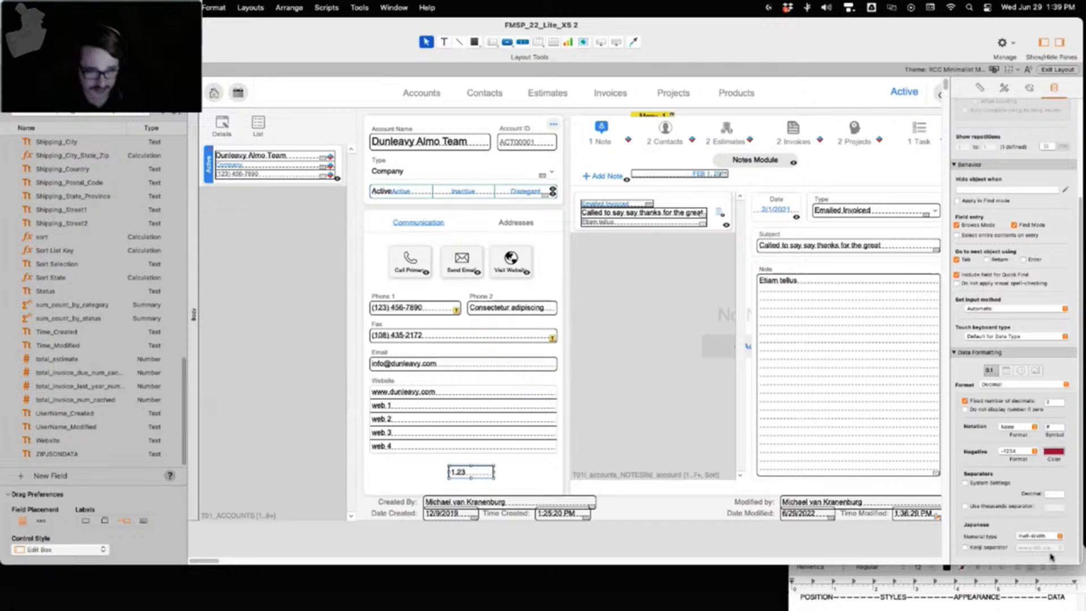
{"action": "scroll", "coordinate": [1051, 557], "scroll_direction": "up", "scroll_amount": 4}
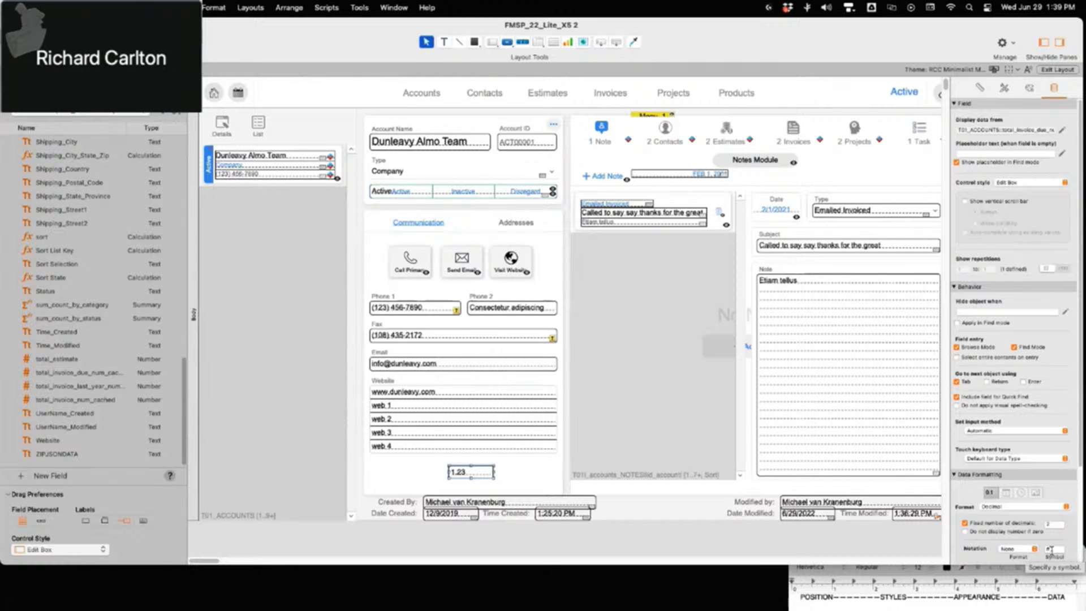
{"action": "scroll", "coordinate": [1052, 543], "scroll_direction": "down", "scroll_amount": 4}
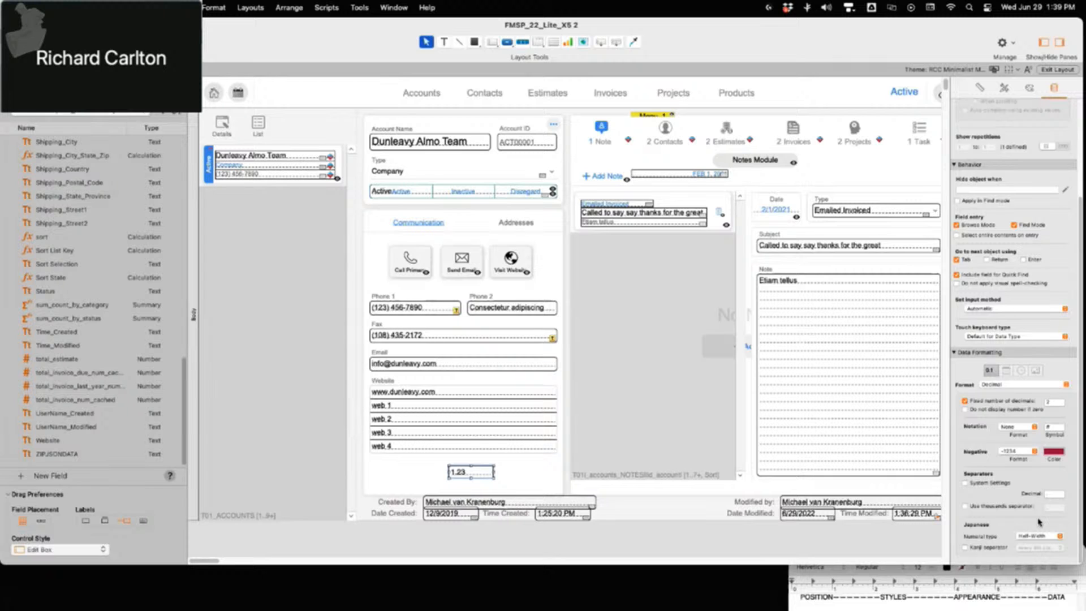
Examine the number field's appearance settings, including its theme, style, object part and state
{"action": "left_click", "coordinate": [1029, 90]}
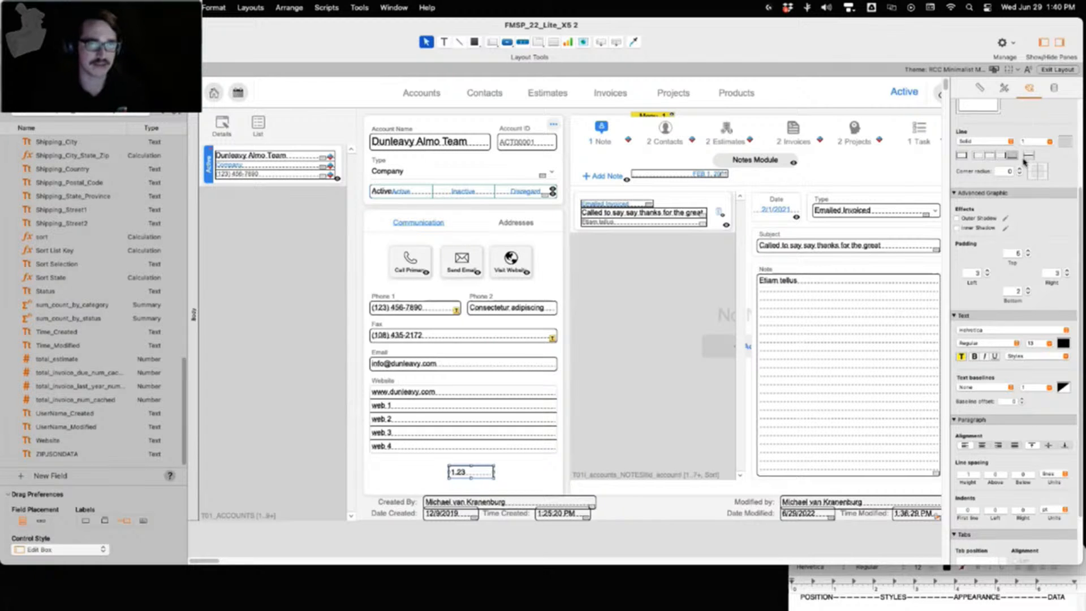
{"action": "scroll", "coordinate": [1025, 170], "scroll_direction": "up", "scroll_amount": 5}
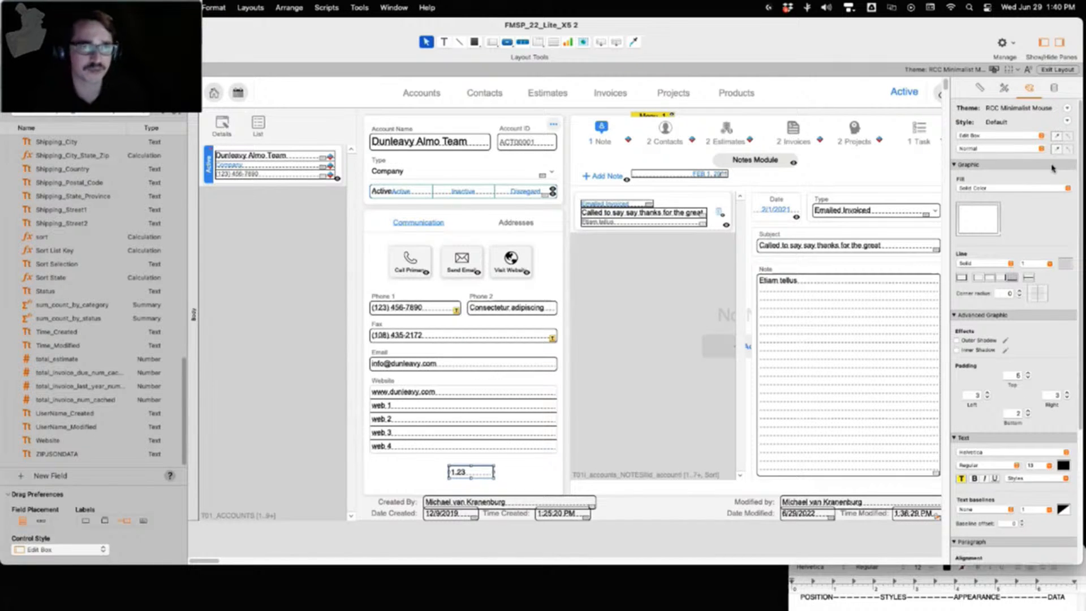
{"action": "left_click", "coordinate": [1031, 138]}
{"action": "left_click", "coordinate": [1034, 125]}
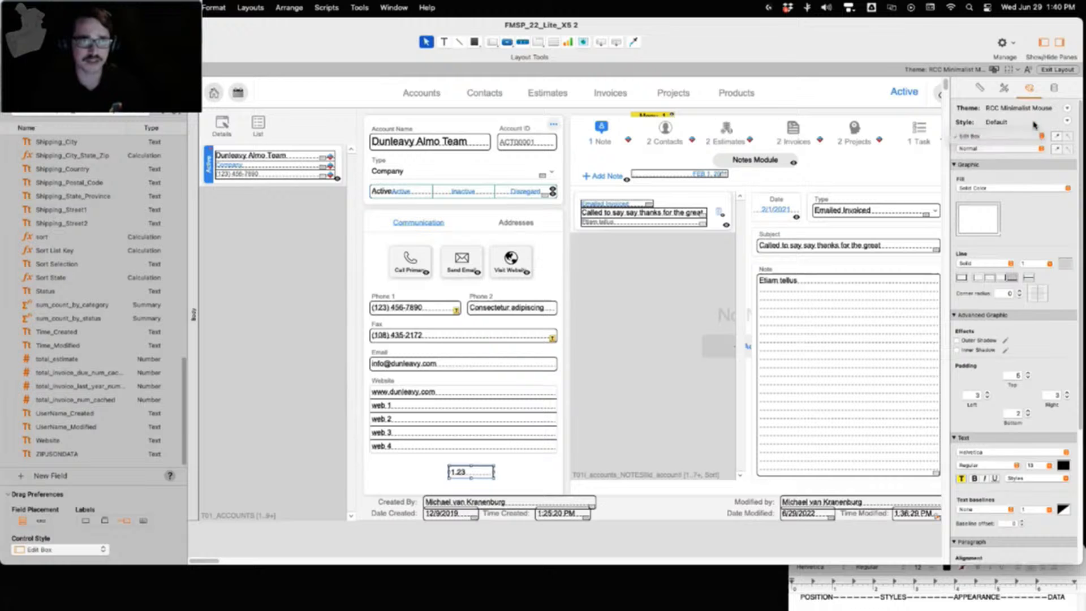
Examine the number field's theme and style saving options and the list of object states
{"action": "left_click", "coordinate": [1036, 136]}
{"action": "left_click", "coordinate": [1037, 144]}
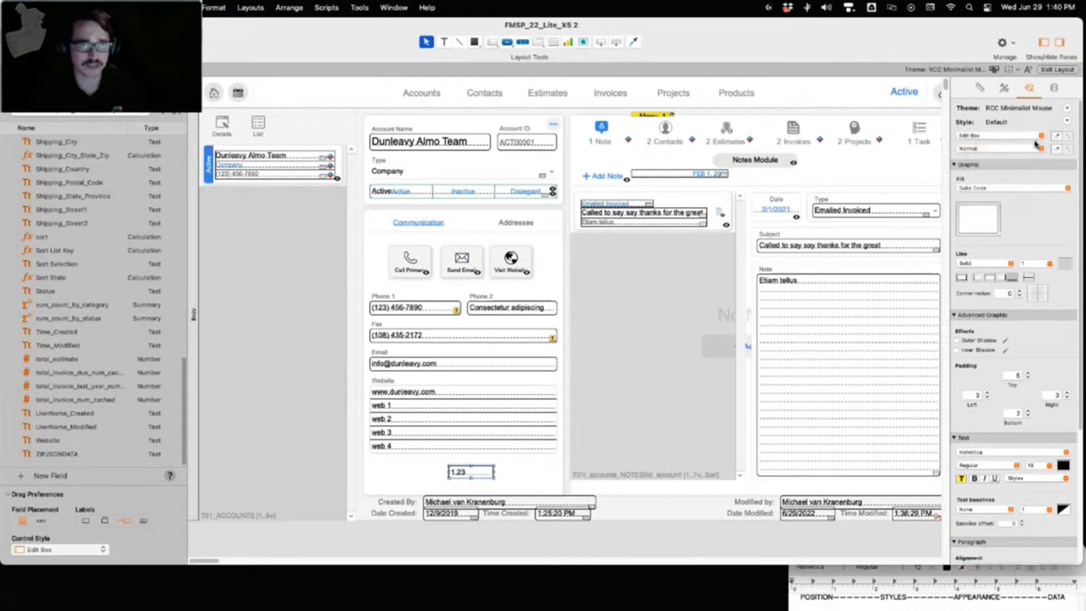
{"action": "left_click", "coordinate": [1066, 108]}
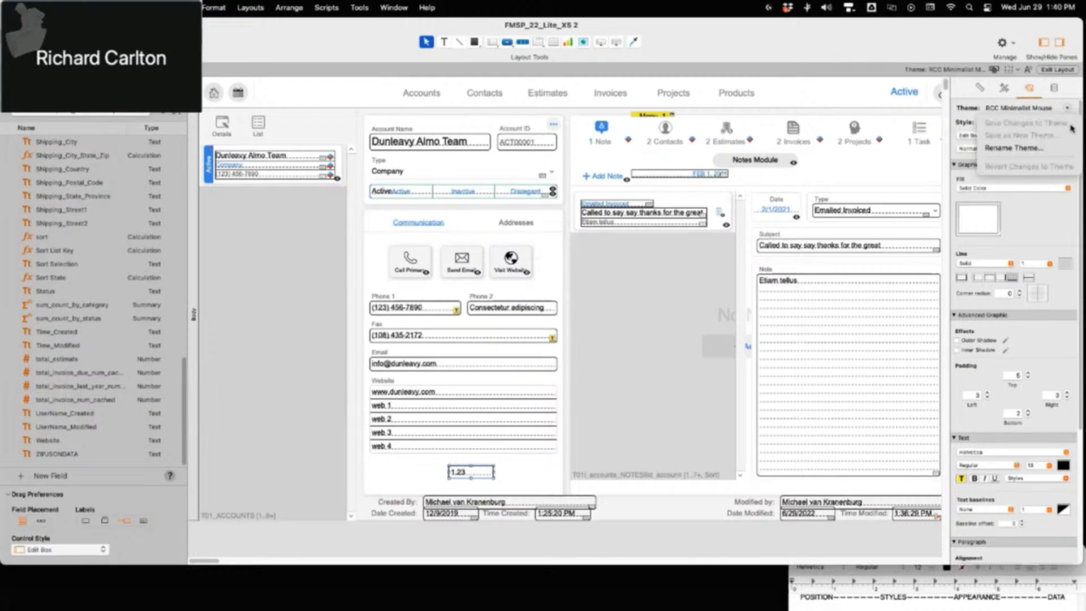
{"action": "left_click", "coordinate": [988, 111]}
{"action": "left_click", "coordinate": [1068, 122]}
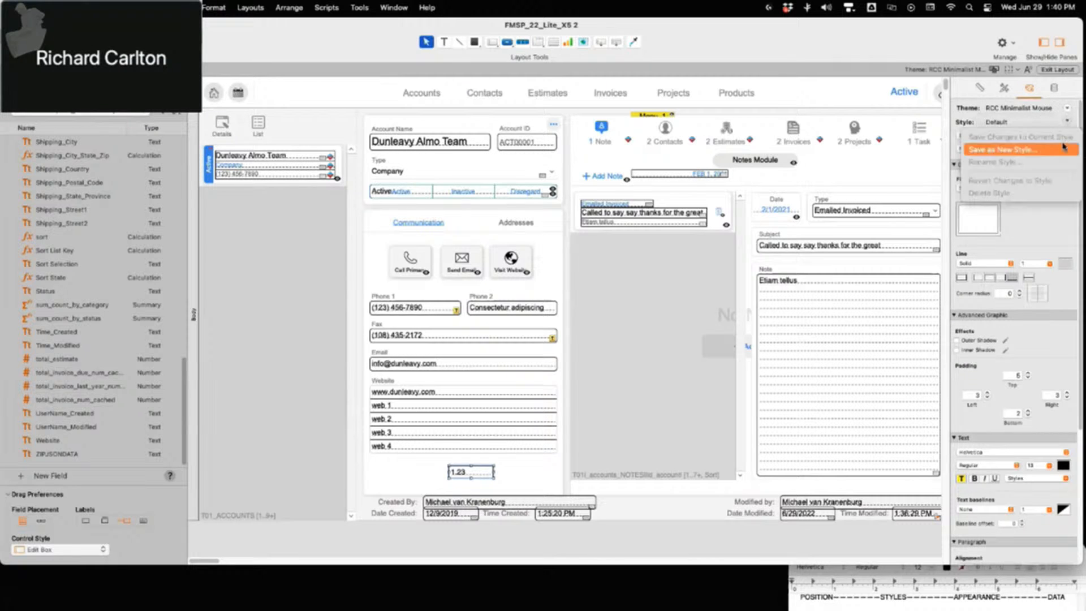
{"action": "left_click", "coordinate": [1033, 113]}
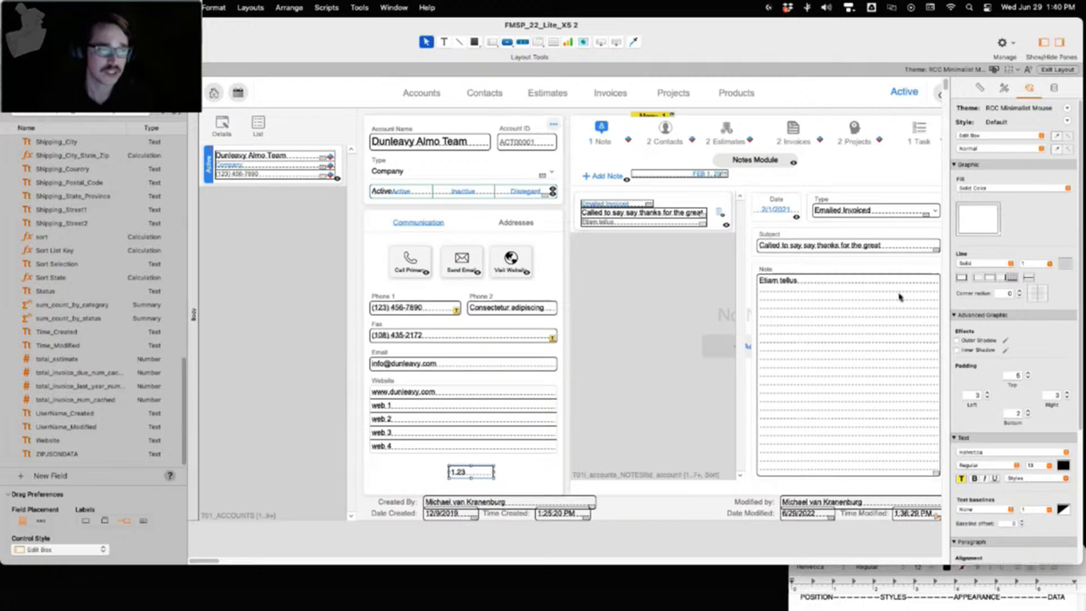
{"action": "left_click", "coordinate": [985, 149]}
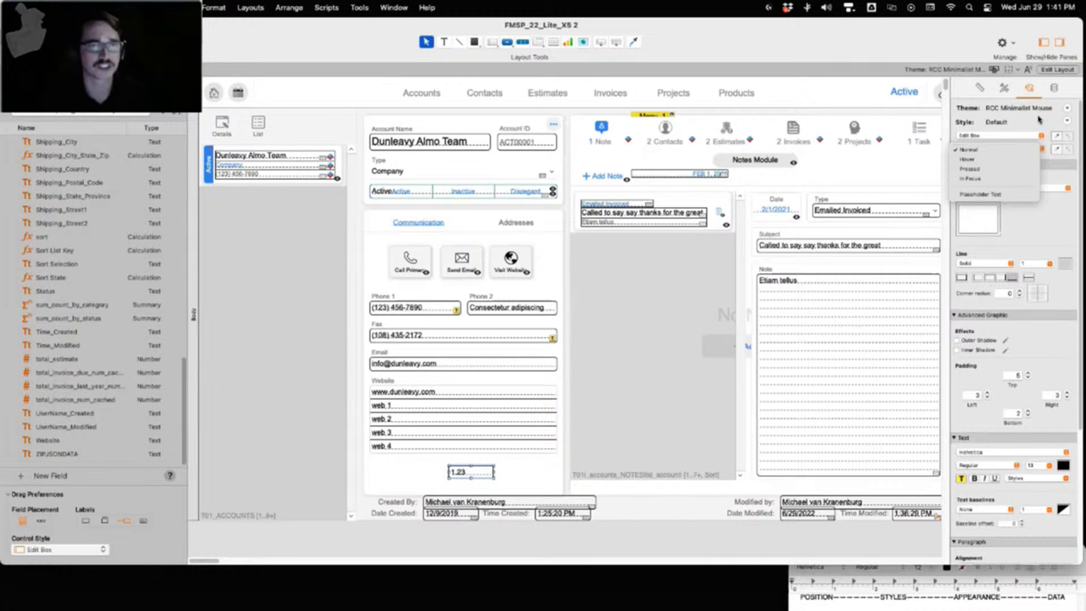
{"action": "left_click", "coordinate": [1041, 86]}
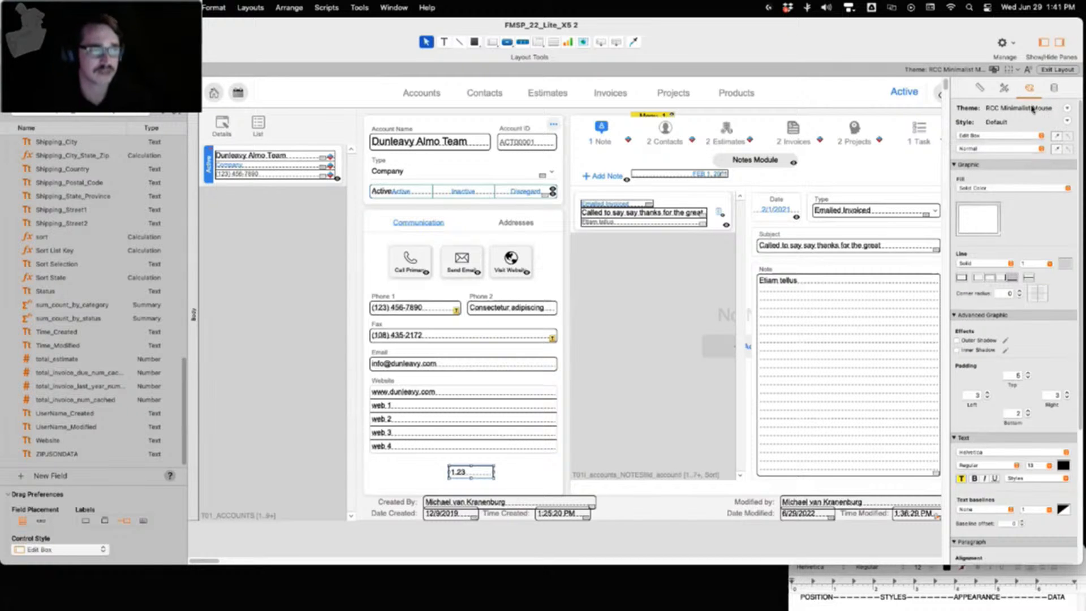
Check how the Note field looks when active in Browse mode, and select that field in Layout mode
{"action": "left_click", "coordinate": [1056, 69]}
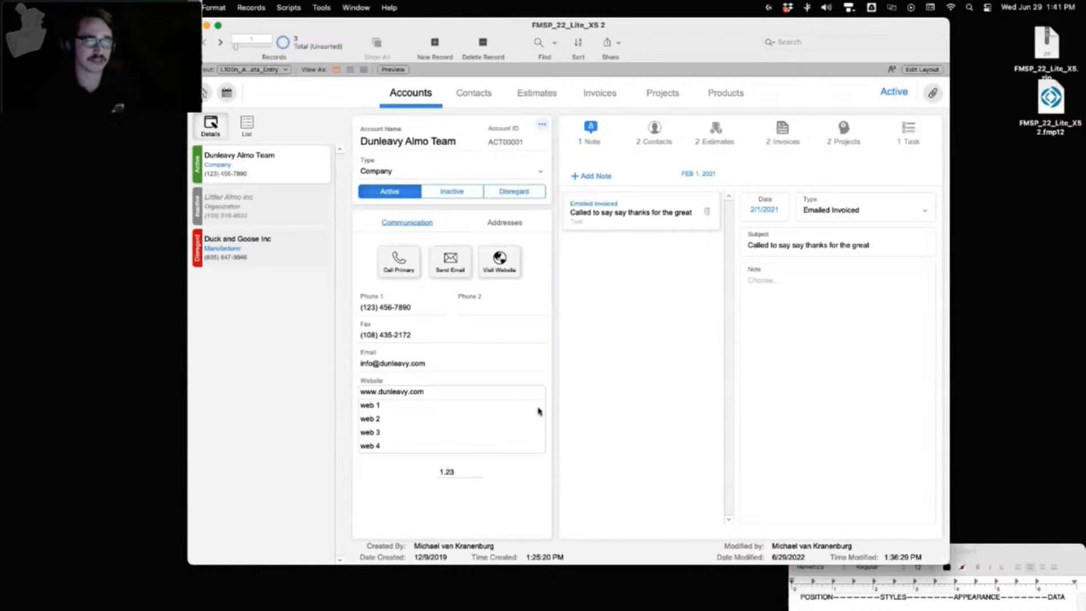
{"action": "left_click", "coordinate": [794, 355]}
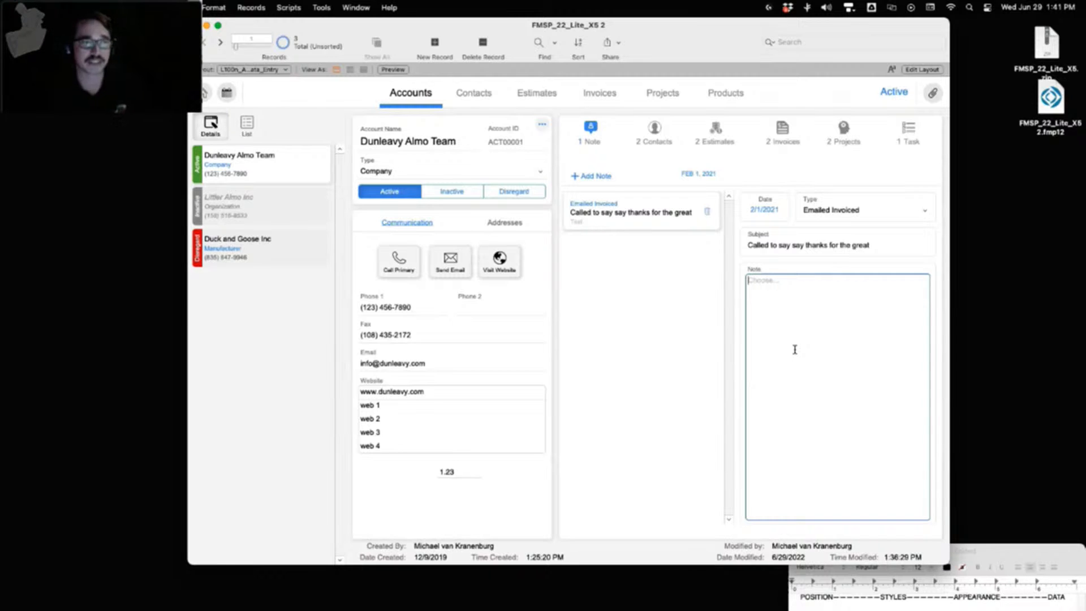
{"action": "left_click", "coordinate": [930, 70]}
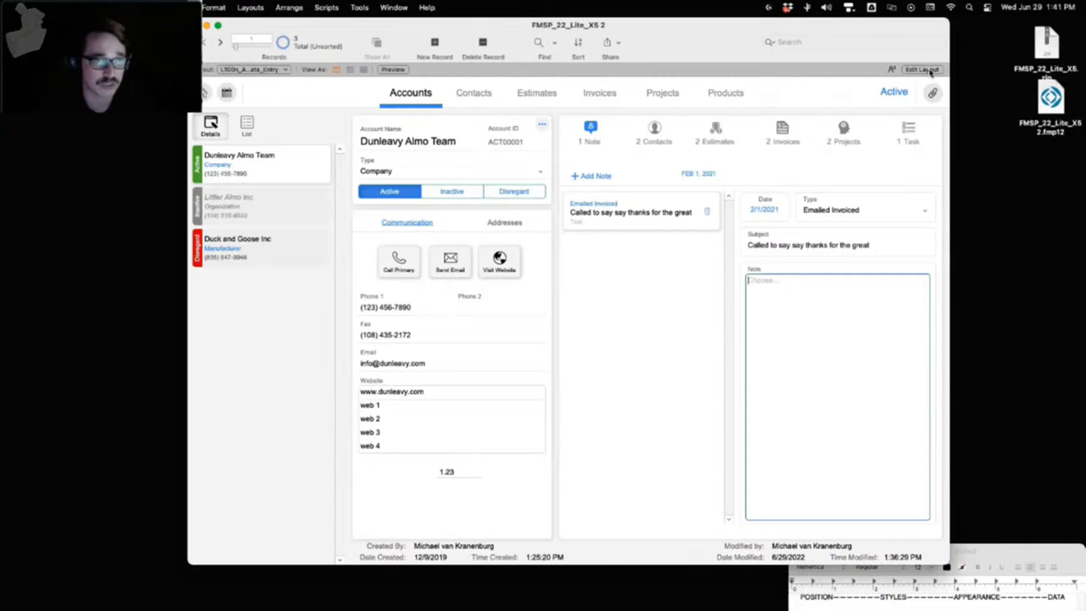
{"action": "left_click", "coordinate": [887, 316]}
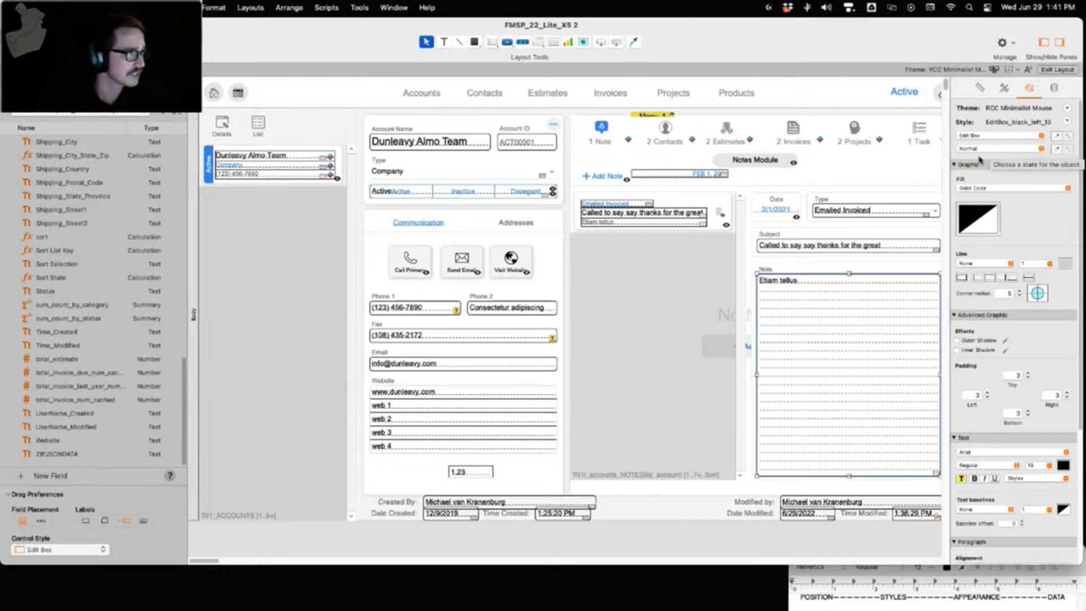
Draw an icon-only button with no action in the header between Products and Active
{"action": "left_click", "coordinate": [511, 42]}
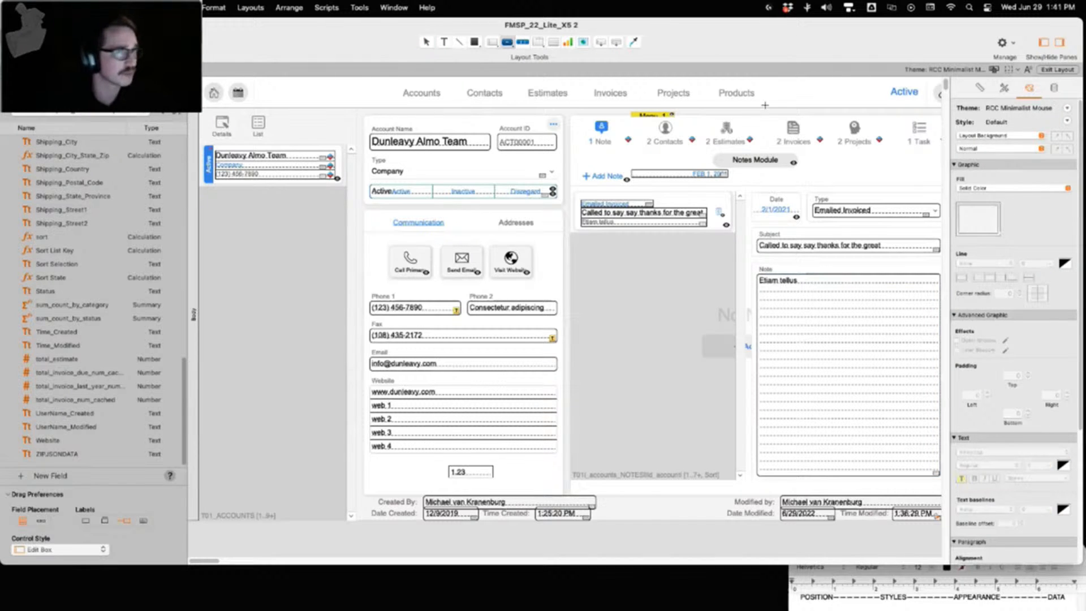
{"action": "left_click_drag", "start_coordinate": [790, 79], "coordinate": [848, 99]}
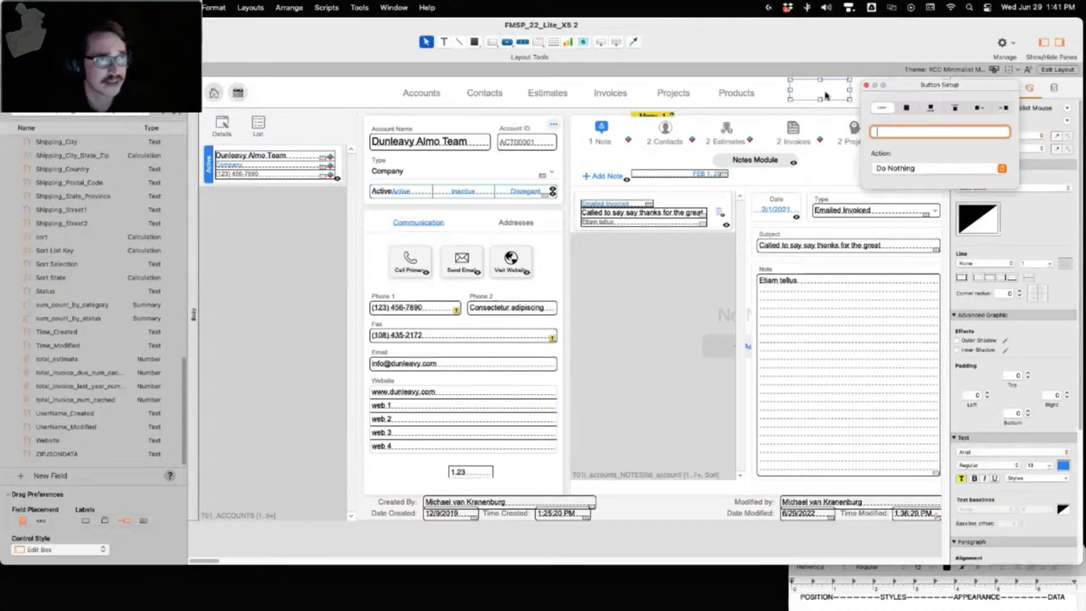
{"action": "left_click", "coordinate": [907, 108]}
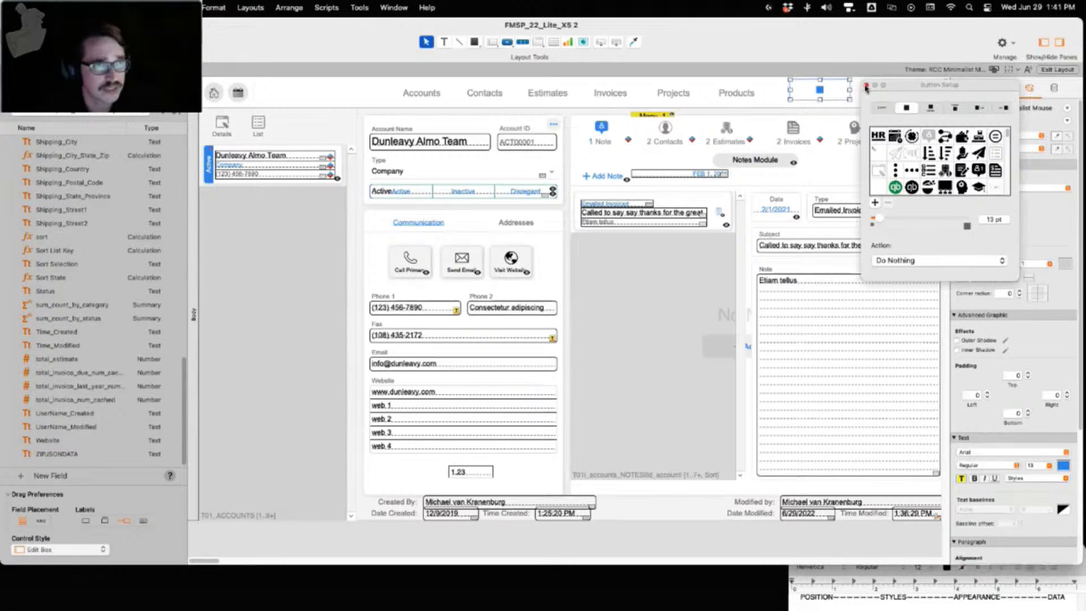
{"action": "left_click", "coordinate": [866, 87]}
{"action": "left_click_drag", "start_coordinate": [829, 93], "coordinate": [830, 93]}
{"action": "left_click", "coordinate": [879, 107]}
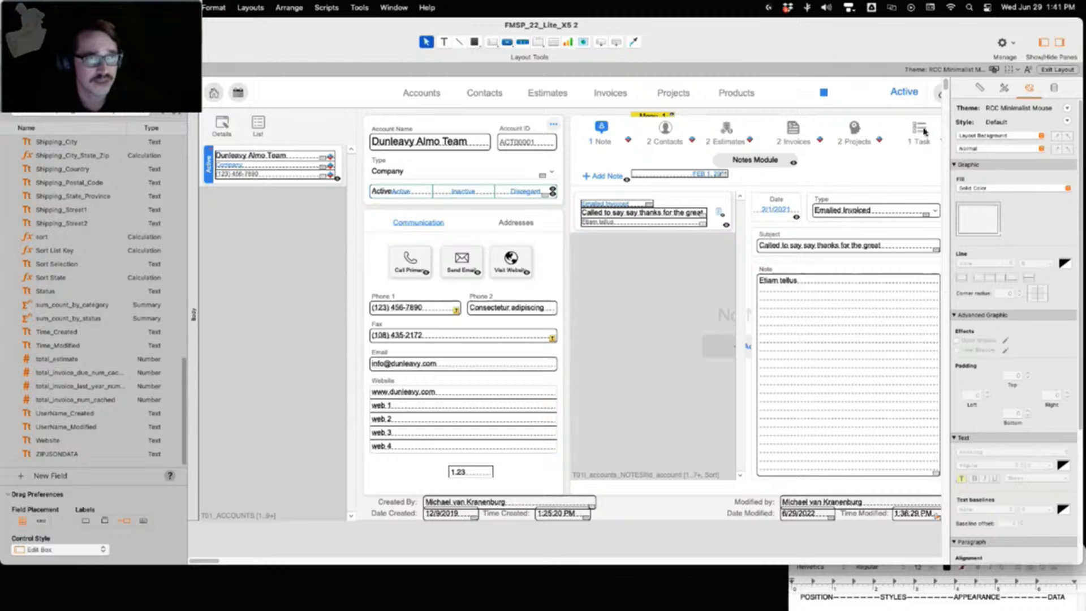
Set the fill of the new header button's Hover state to red
{"action": "left_click", "coordinate": [972, 149]}
{"action": "left_click", "coordinate": [974, 151]}
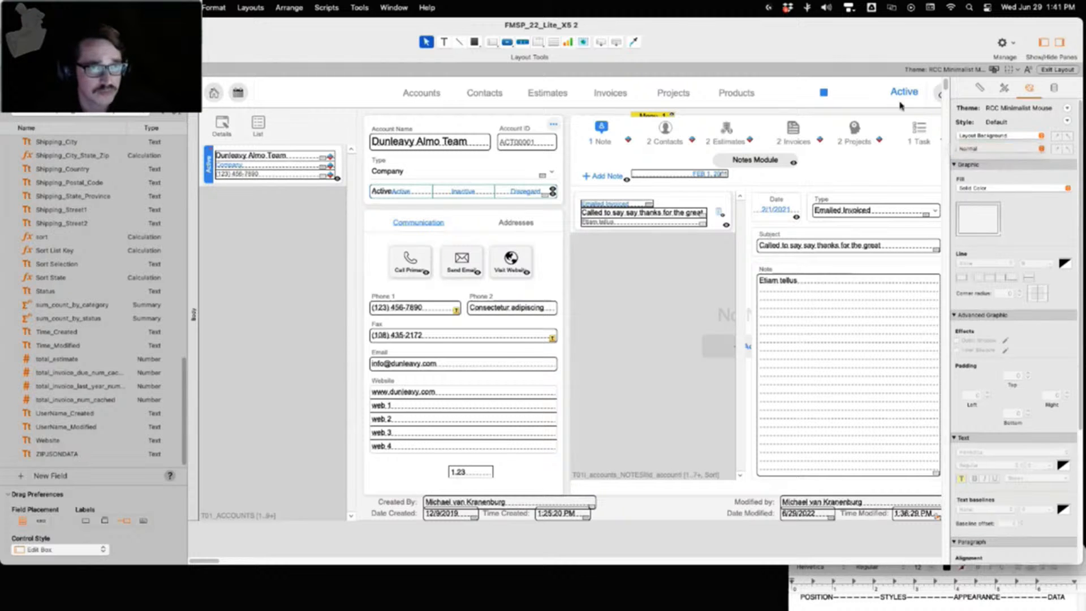
{"action": "left_click", "coordinate": [824, 93]}
{"action": "left_click", "coordinate": [982, 149]}
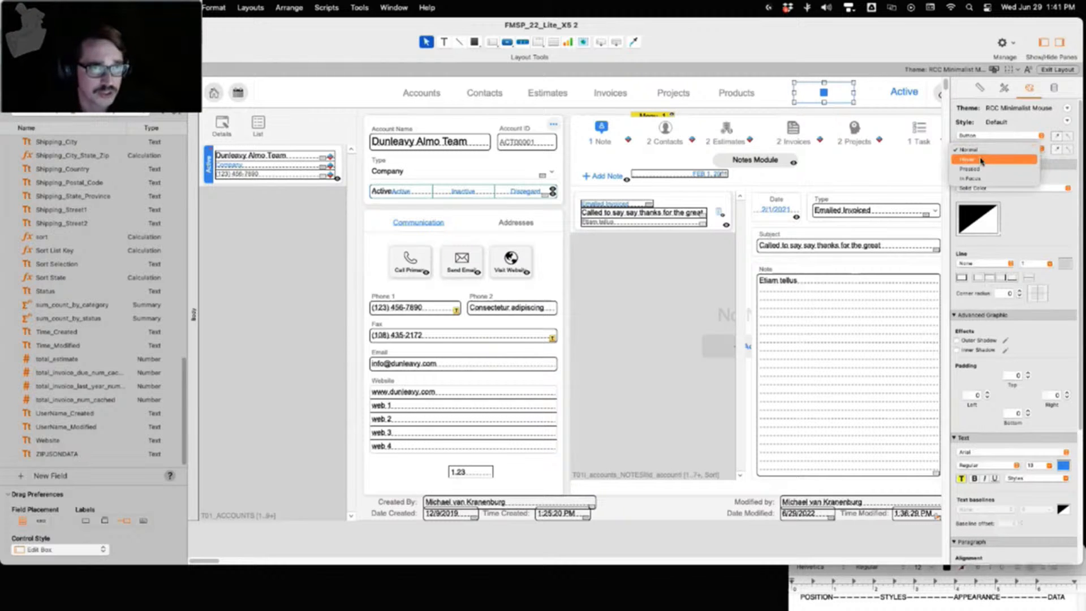
{"action": "left_click", "coordinate": [982, 159]}
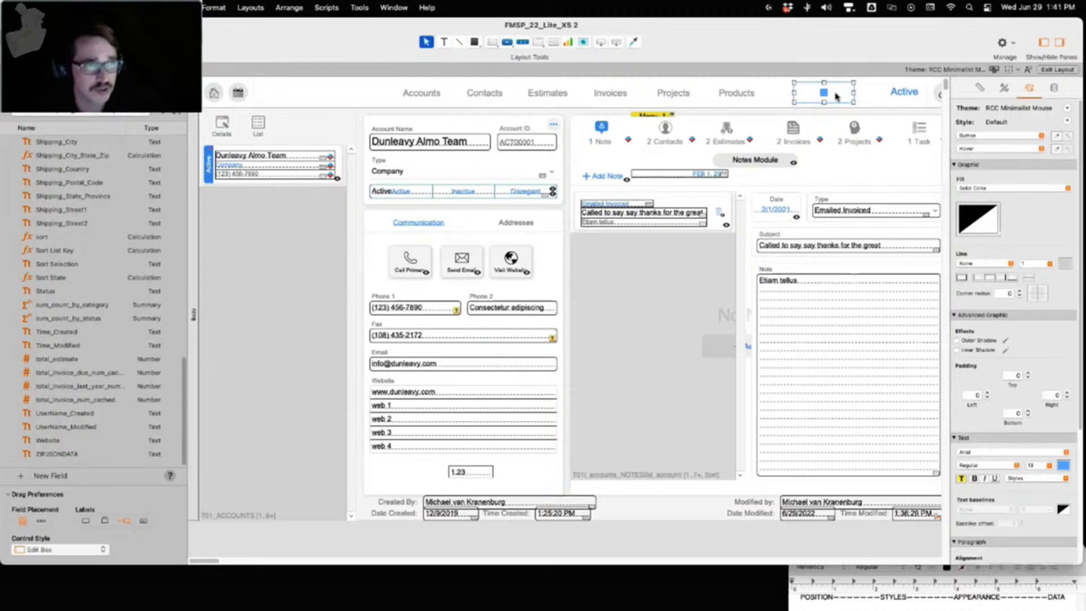
{"action": "left_click", "coordinate": [977, 218]}
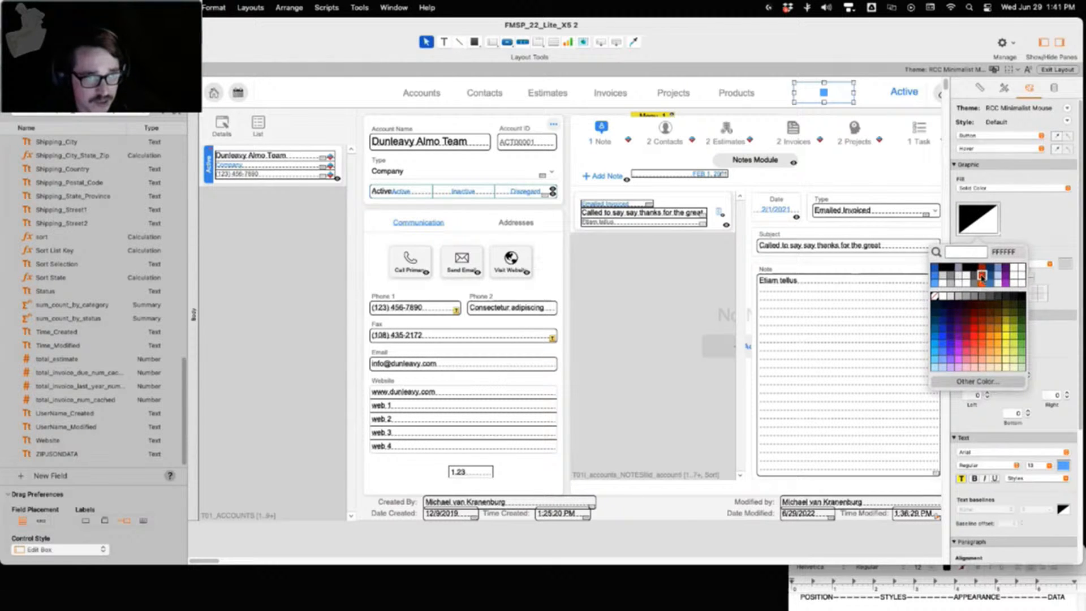
{"action": "left_click", "coordinate": [981, 276]}
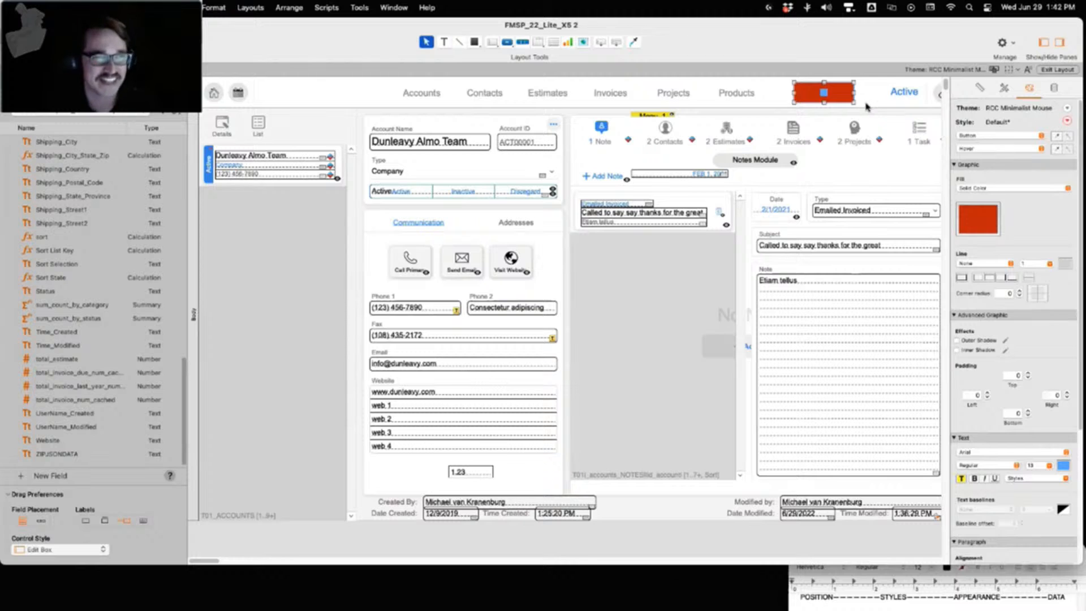
Set the fill of the header button's Pressed state to purple
{"action": "left_click", "coordinate": [983, 149]}
{"action": "left_click", "coordinate": [983, 160]}
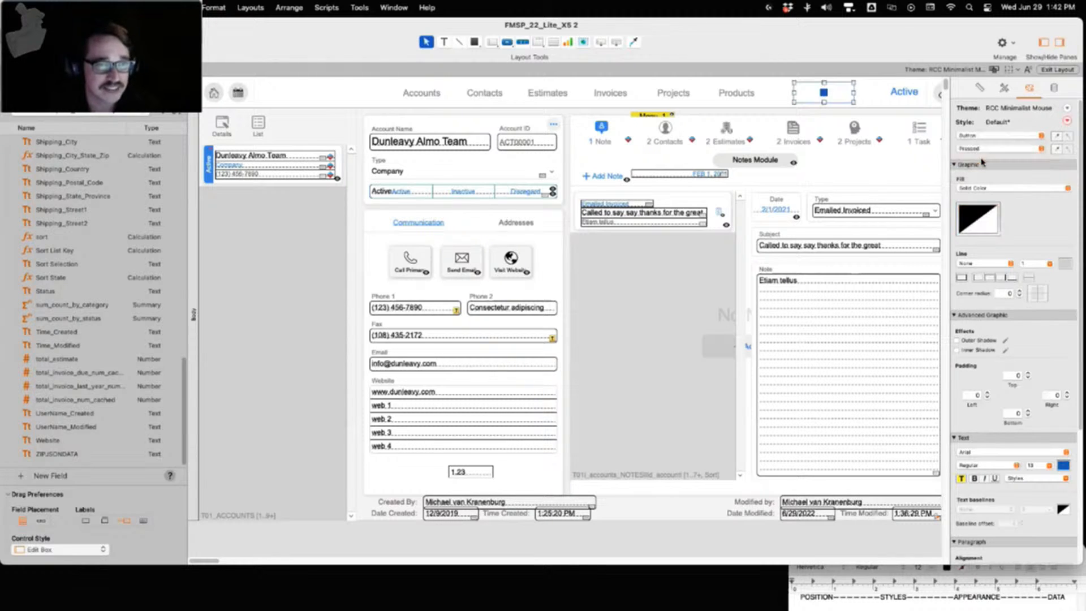
{"action": "left_click", "coordinate": [971, 236]}
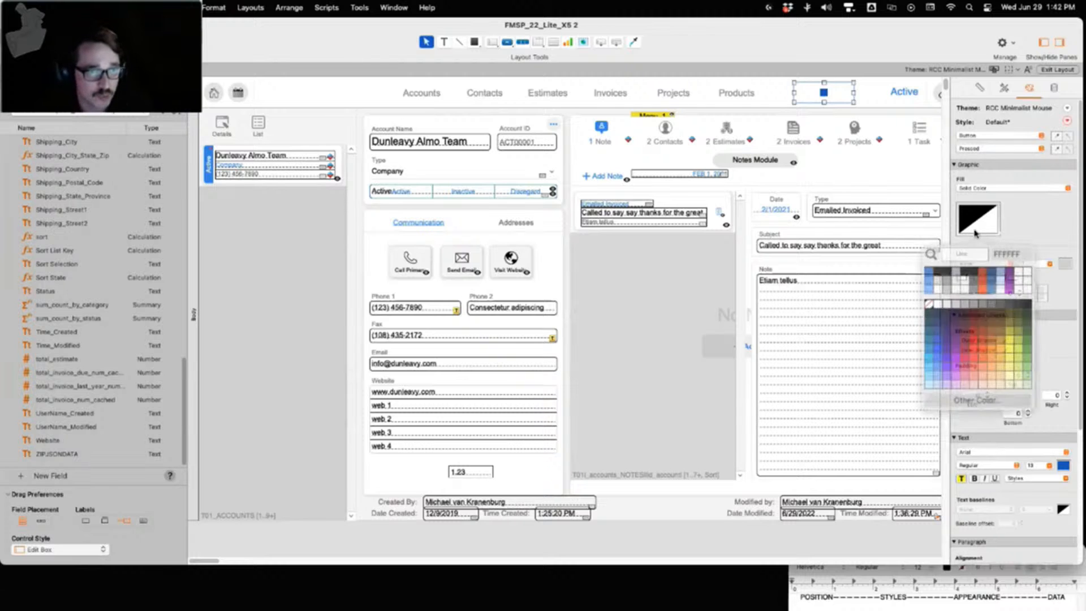
{"action": "left_click", "coordinate": [1005, 283]}
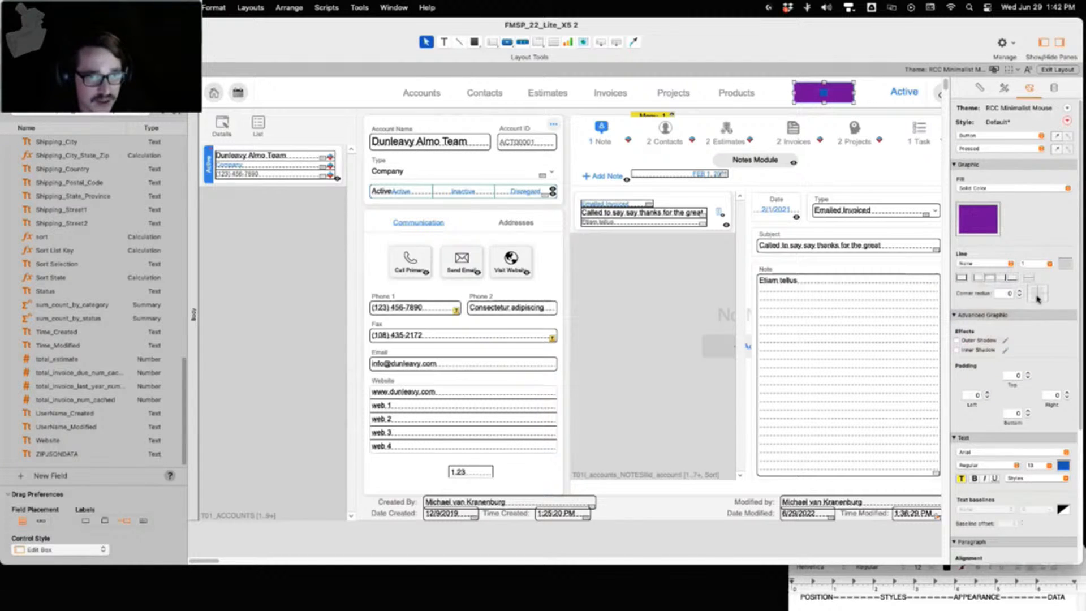
Give the button's Pressed state a solid green border on all sides with a line width of 3
{"action": "left_click", "coordinate": [1066, 264]}
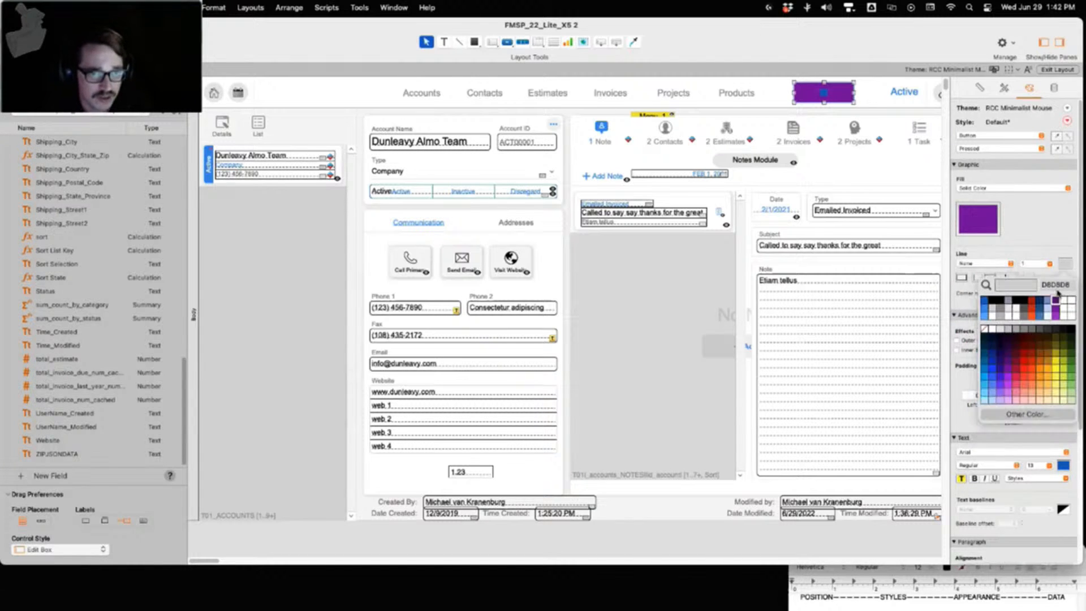
{"action": "left_click", "coordinate": [1068, 362]}
{"action": "left_click", "coordinate": [961, 278]}
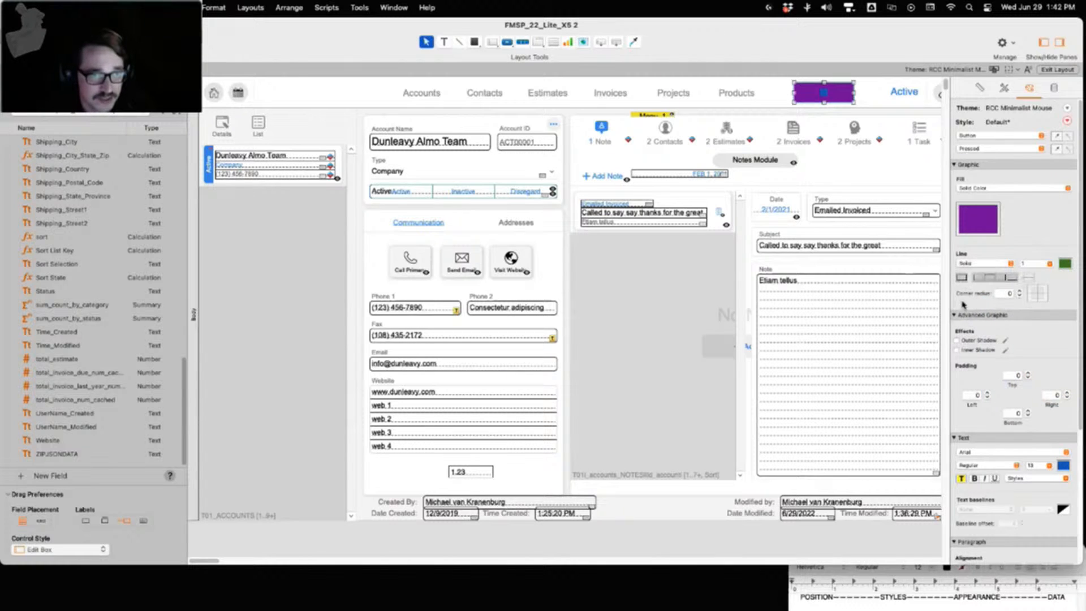
{"action": "left_click", "coordinate": [1050, 264]}
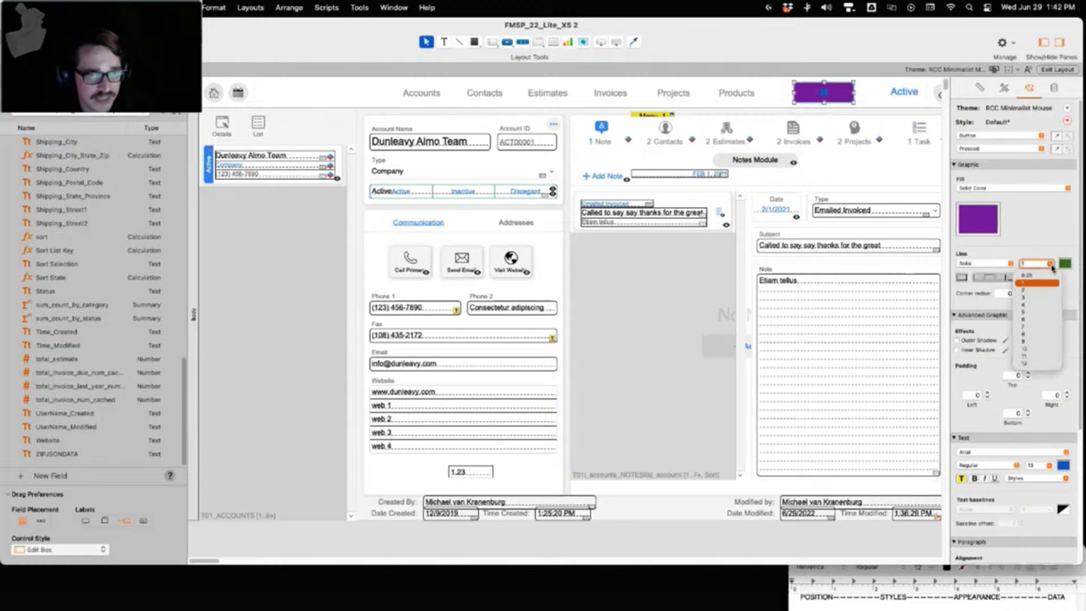
{"action": "left_click", "coordinate": [1030, 298]}
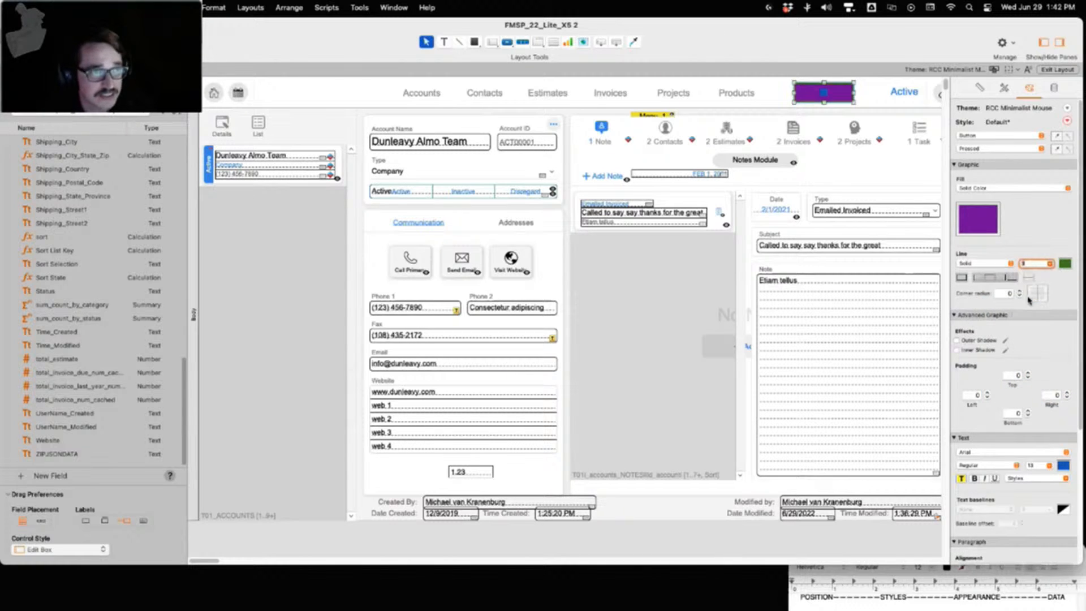
Add a blurred black outer shadow at 100% opacity to the button's In Focus state
{"action": "left_click", "coordinate": [1011, 149]}
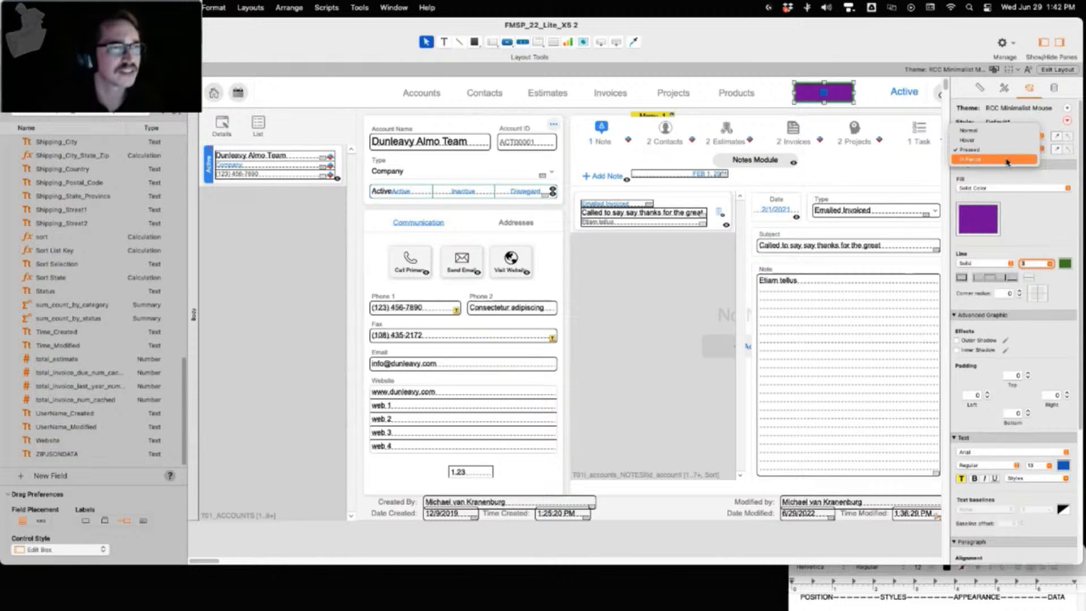
{"action": "left_click", "coordinate": [1007, 160]}
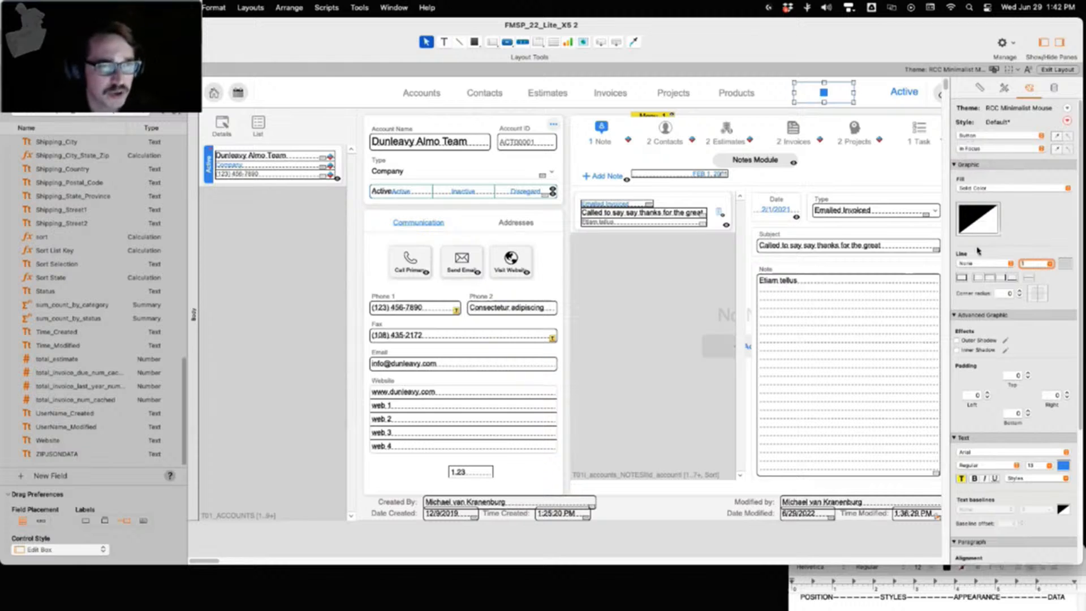
{"action": "left_click", "coordinate": [957, 342]}
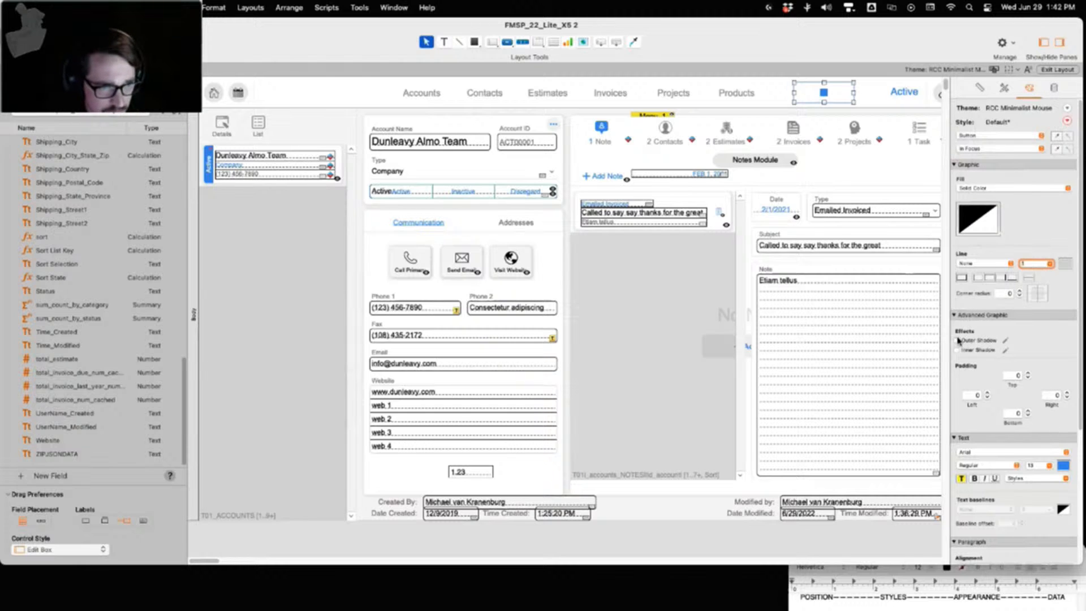
{"action": "left_click", "coordinate": [1005, 342]}
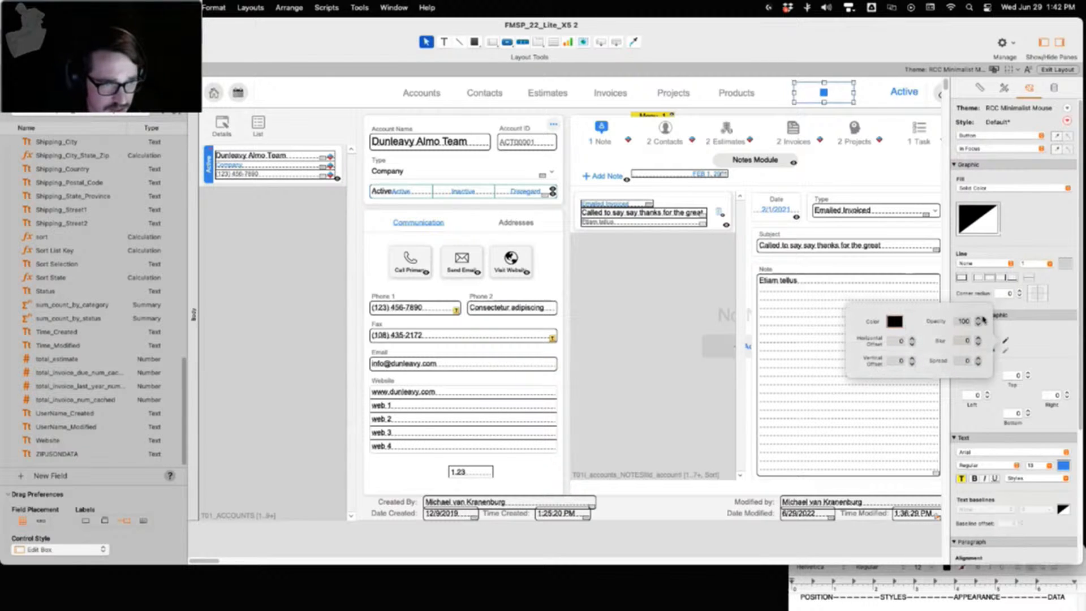
{"action": "left_click", "coordinate": [978, 339]}
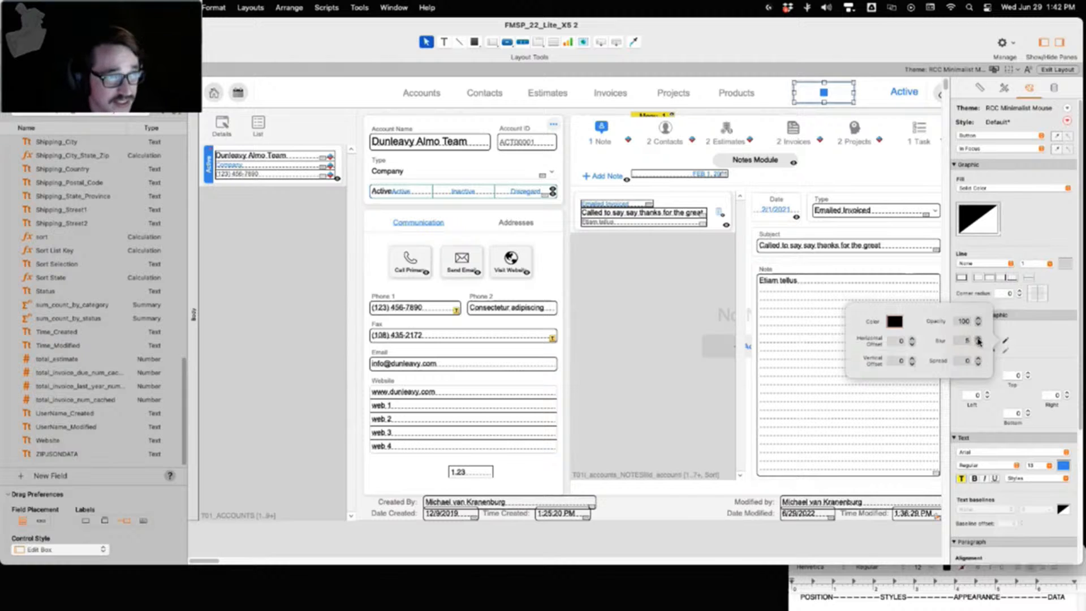
{"action": "left_click", "coordinate": [979, 339]}
{"action": "left_click", "coordinate": [1057, 218]}
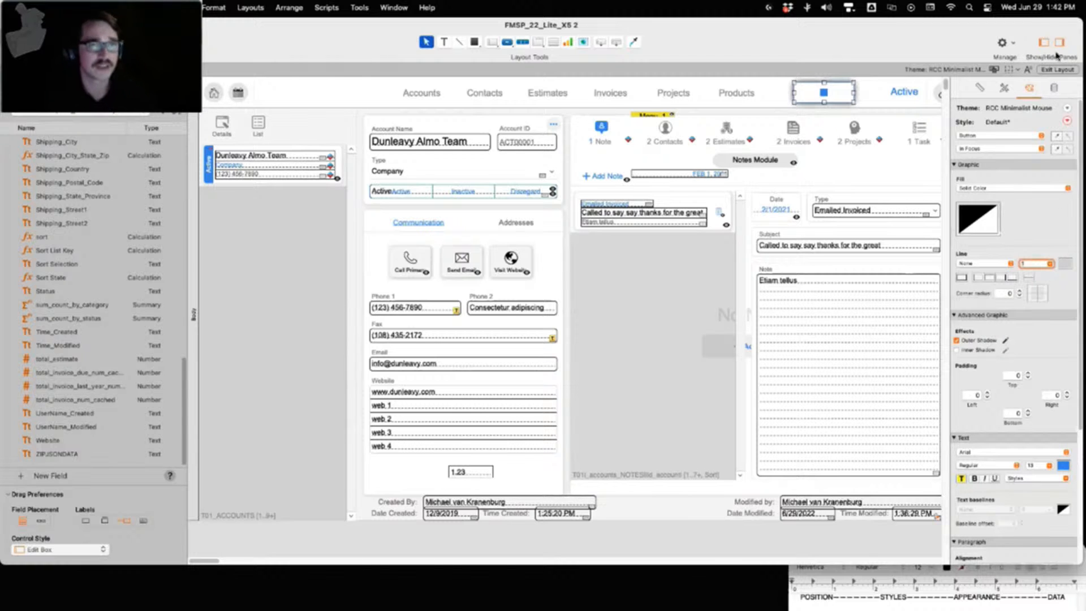
Check the new button in Browse mode, and review its Hover state appearance back in Layout mode
{"action": "left_click", "coordinate": [1052, 69]}
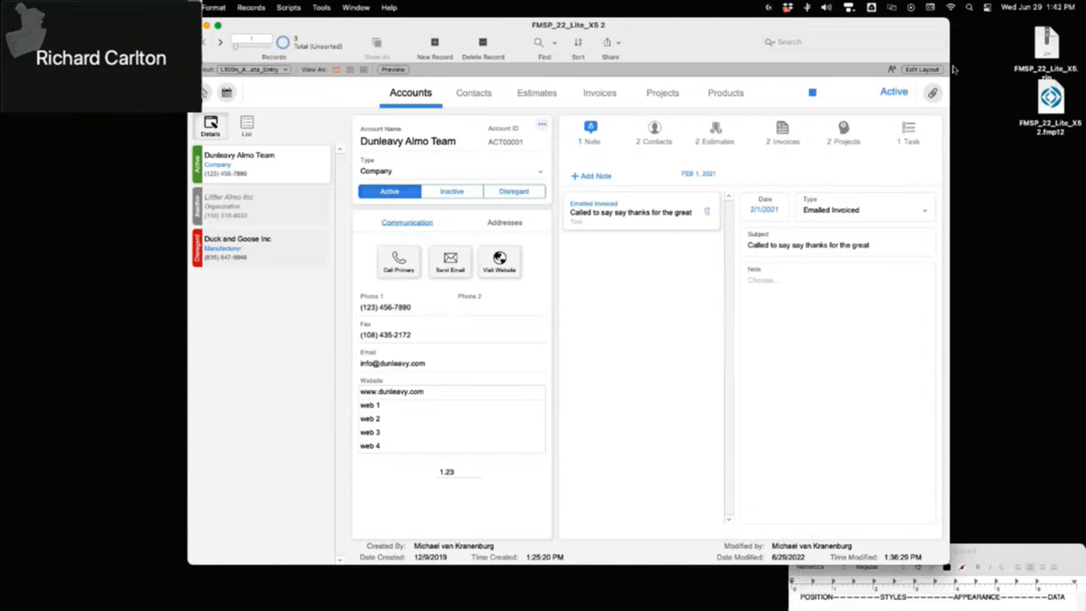
{"action": "key", "text": "super+l"}
{"action": "left_click", "coordinate": [823, 92]}
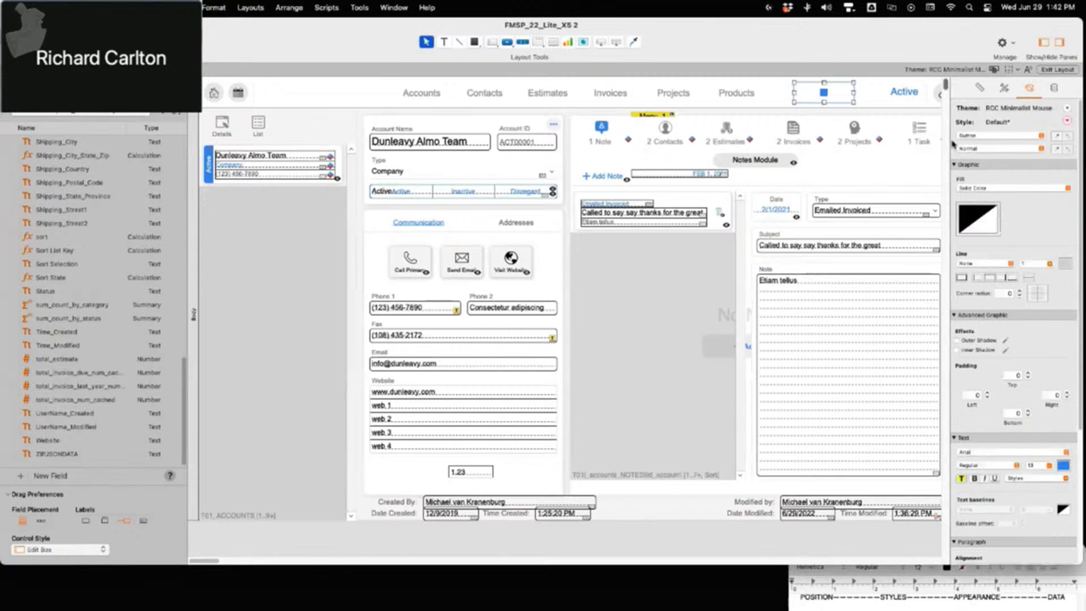
{"action": "left_click", "coordinate": [970, 150]}
{"action": "left_click", "coordinate": [967, 159]}
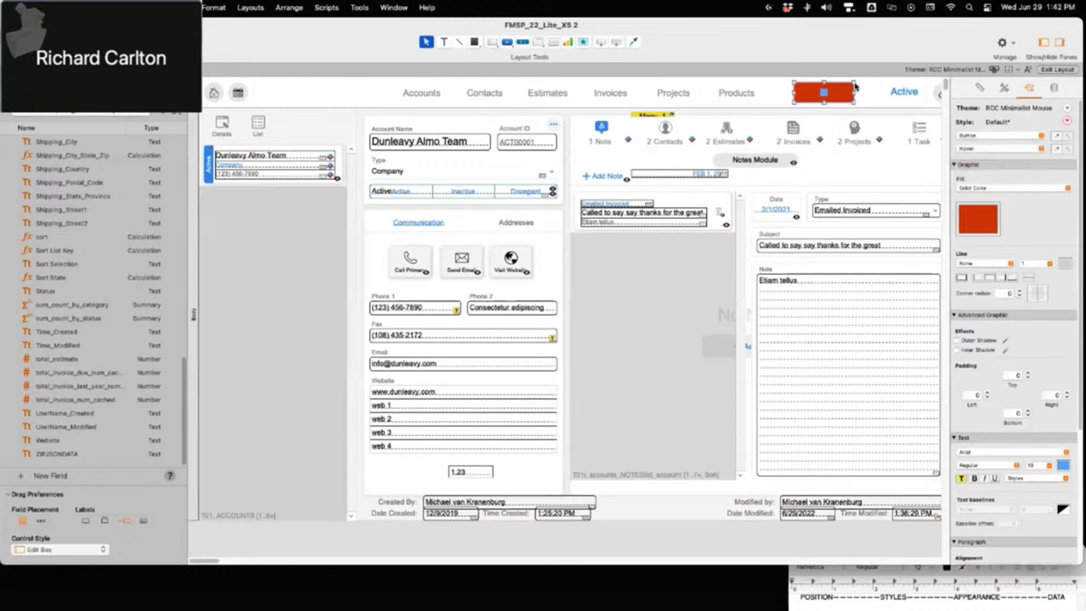
Move the button down from the header into the area beside the Notes Module label, and check it in Browse mode
{"action": "left_click", "coordinate": [863, 103]}
{"action": "left_click_drag", "start_coordinate": [824, 93], "coordinate": [867, 170]}
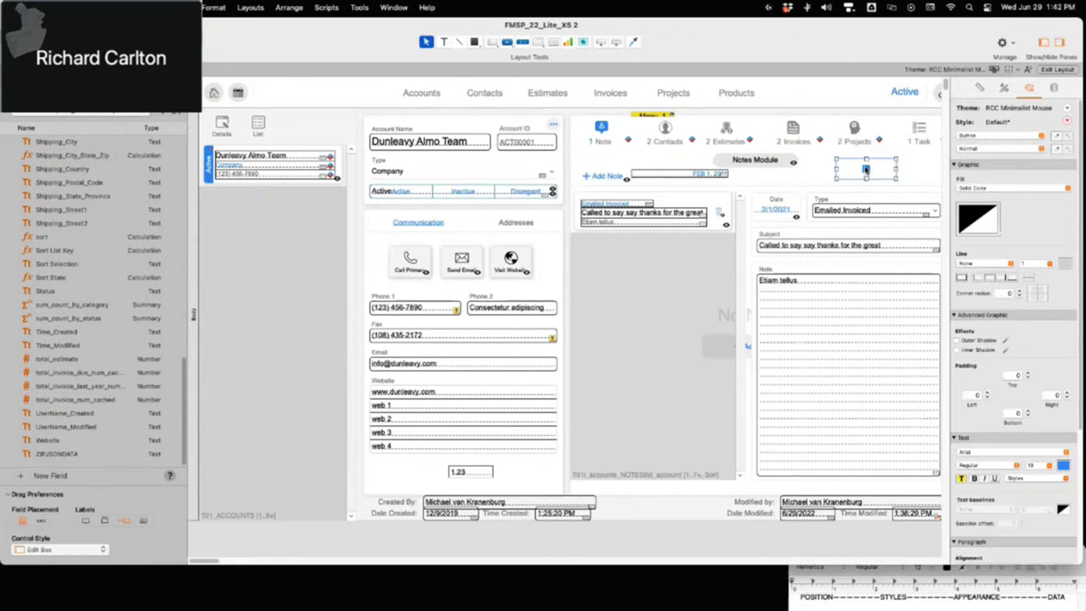
{"action": "left_click", "coordinate": [1051, 69]}
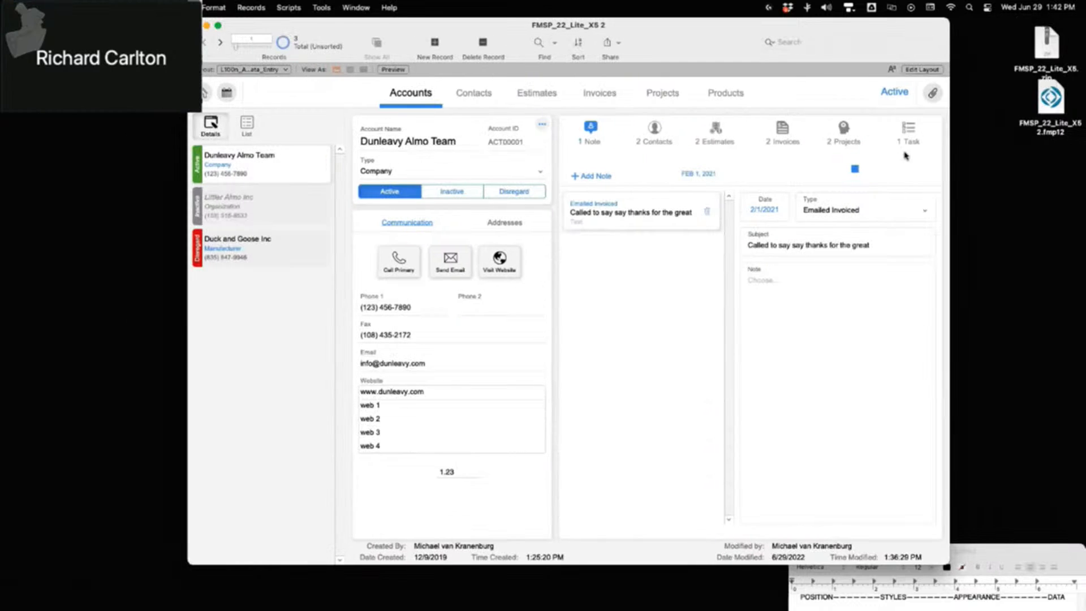
{"action": "left_click", "coordinate": [922, 69]}
{"action": "left_click", "coordinate": [871, 173]}
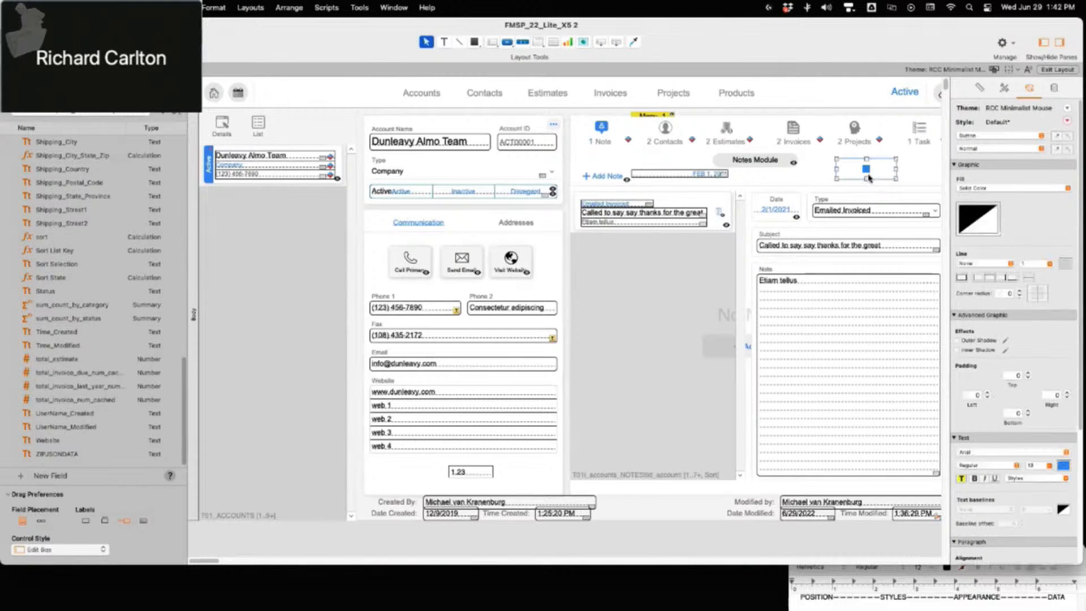
Review the moved button's Hover and Pressed state appearances, and glance at its Data settings
{"action": "left_click", "coordinate": [992, 150]}
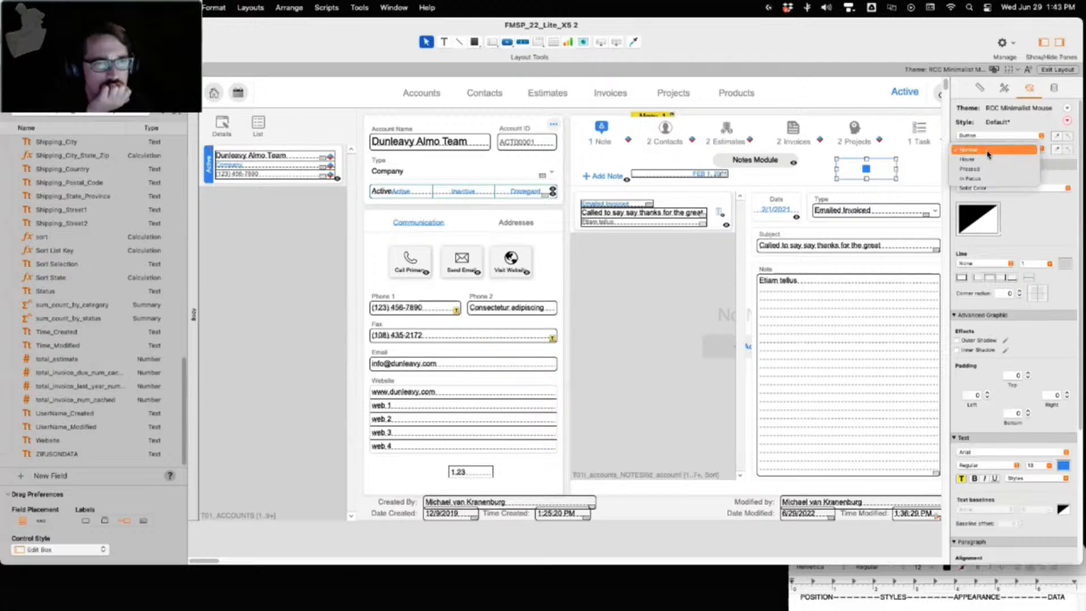
{"action": "key", "text": "Return"}
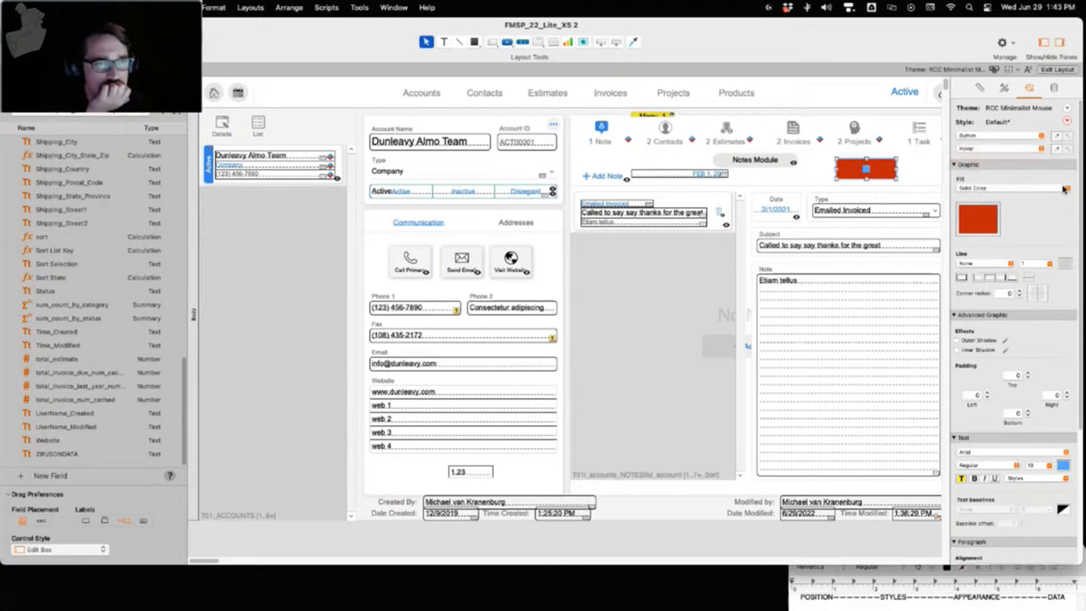
{"action": "left_click", "coordinate": [991, 149]}
{"action": "left_click", "coordinate": [990, 160]}
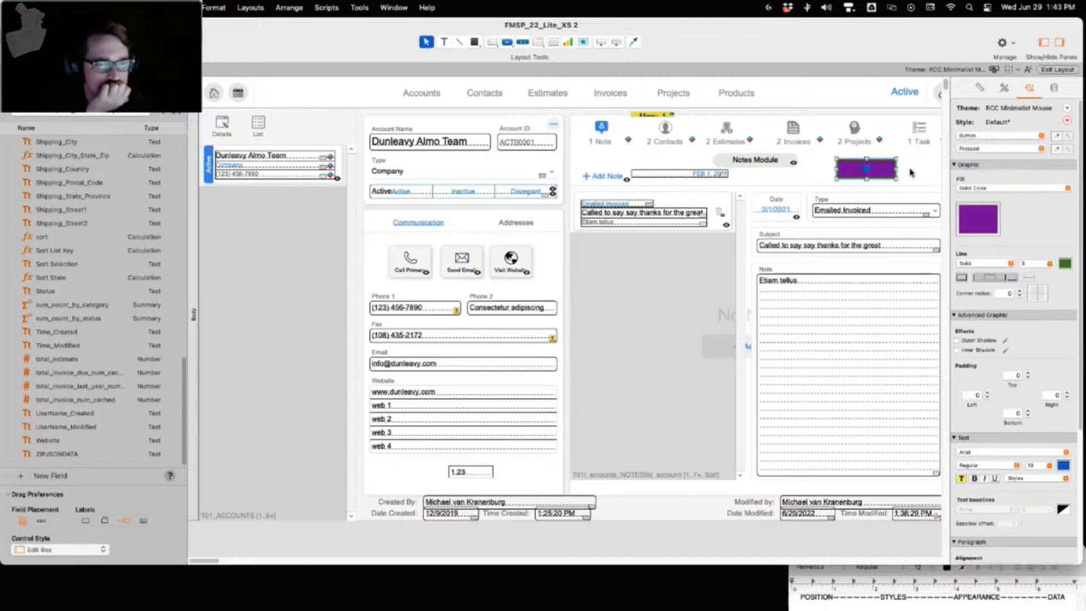
{"action": "left_click", "coordinate": [1054, 88]}
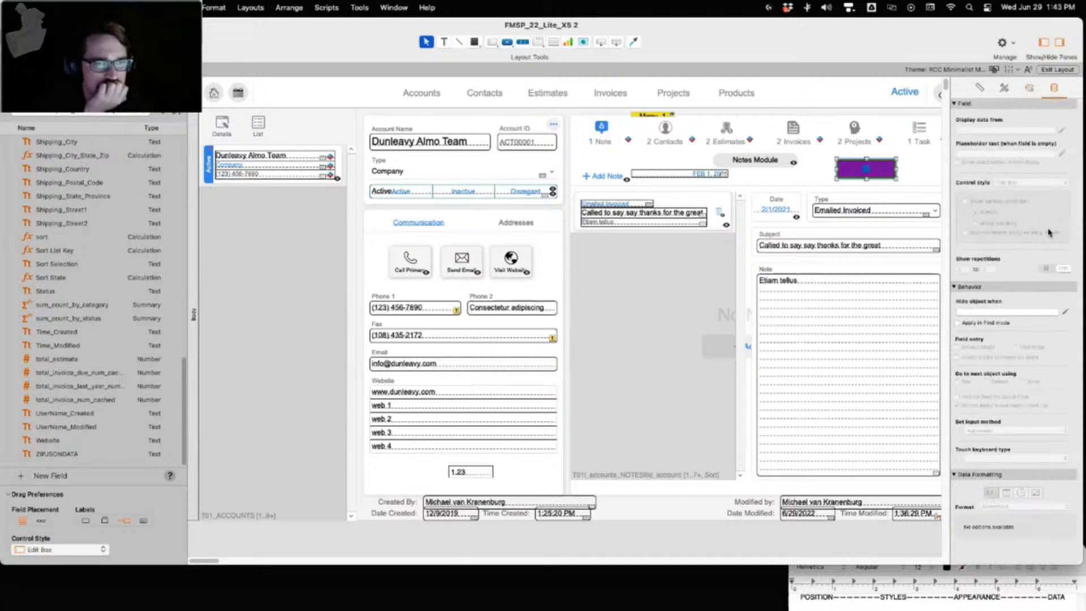
{"action": "left_click", "coordinate": [1030, 87]}
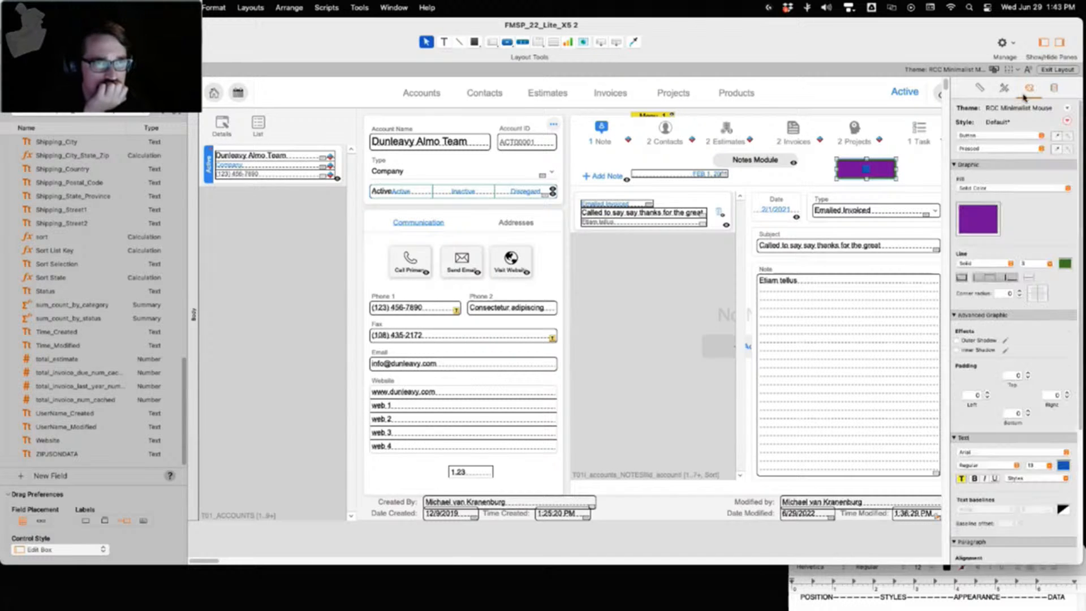
Assign a single-step action to the button, entering "sv" as the script step, and accept the action
{"action": "right_click", "coordinate": [871, 169]}
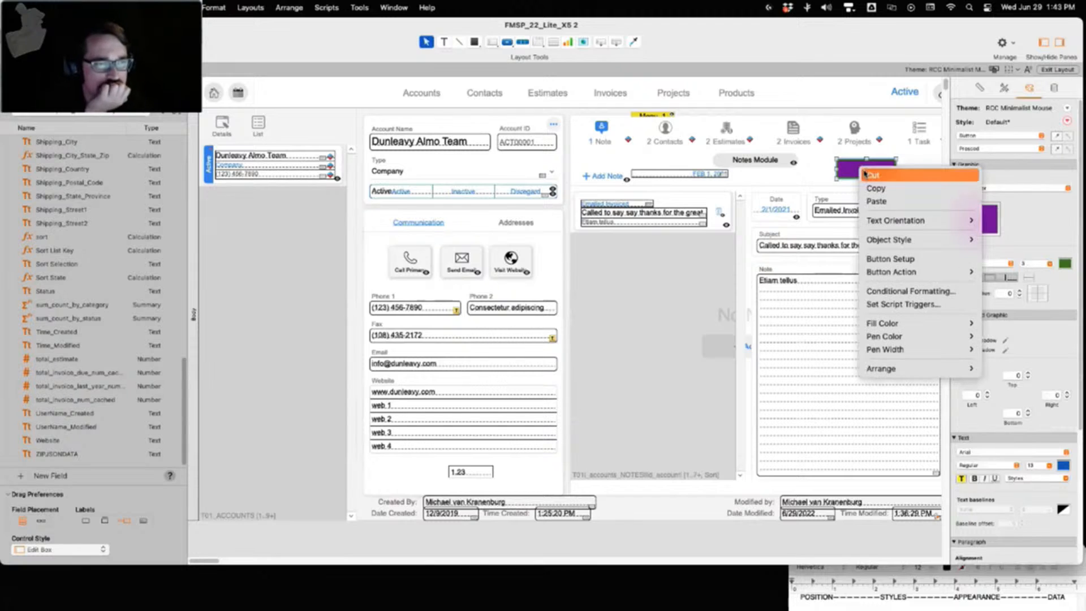
{"action": "mouse_move", "coordinate": [865, 339]}
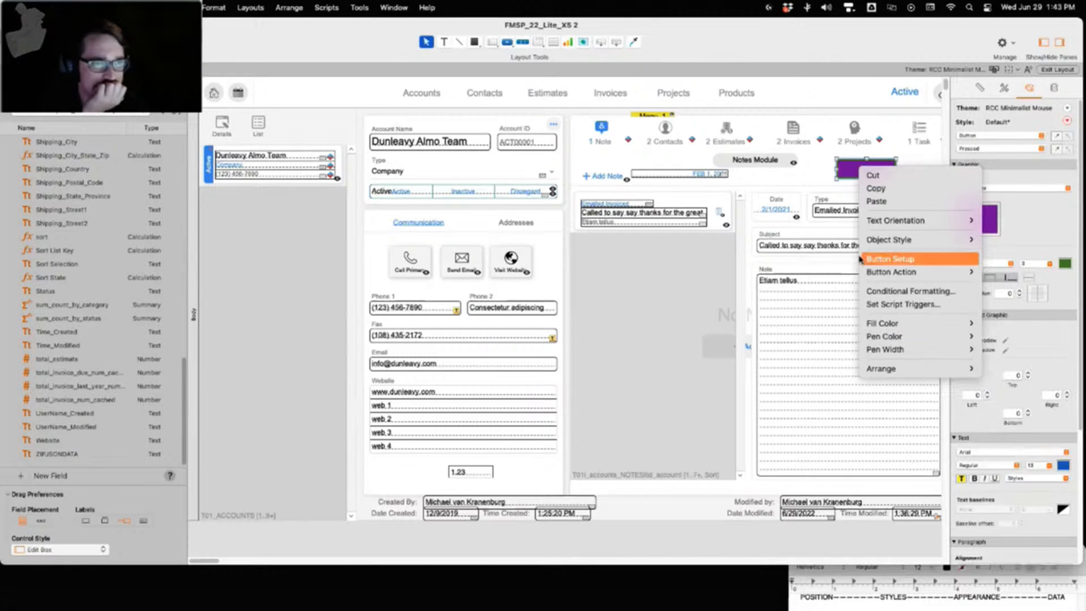
{"action": "mouse_move", "coordinate": [900, 272]}
{"action": "left_click", "coordinate": [1020, 291]}
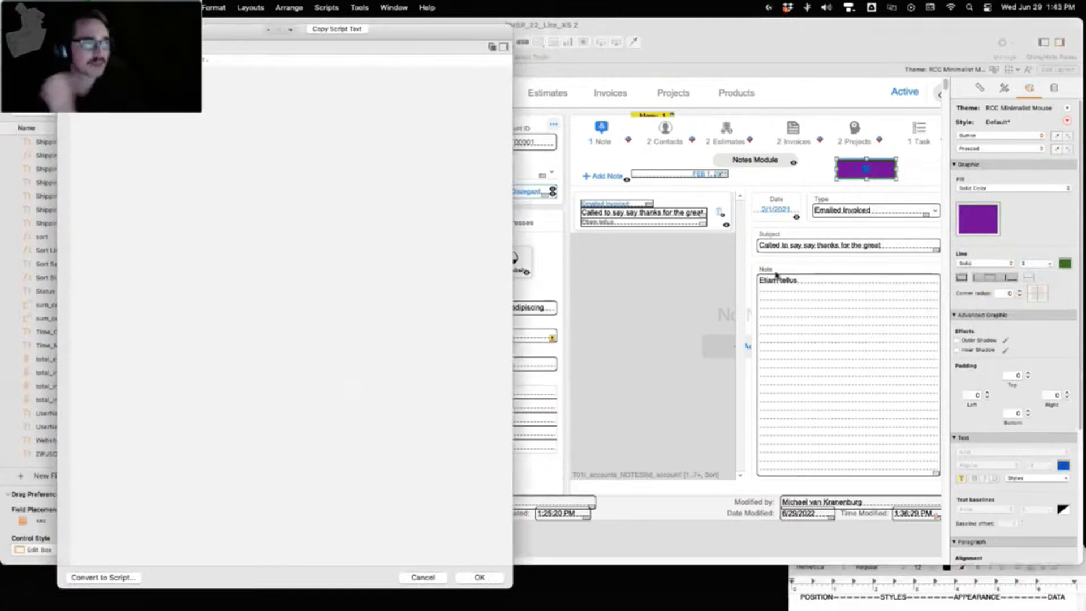
{"action": "left_click", "coordinate": [238, 64]}
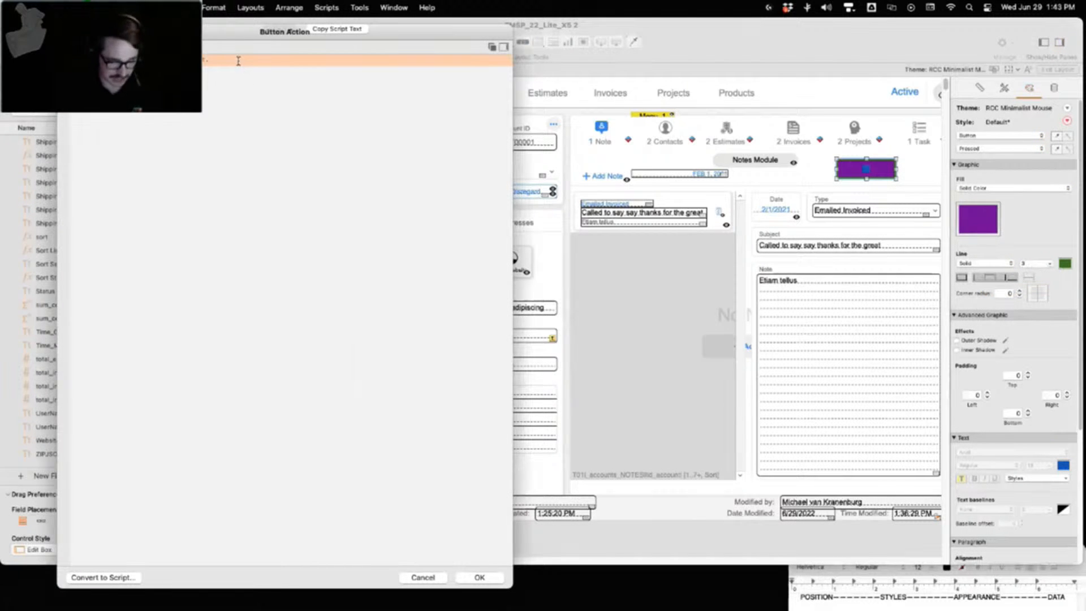
{"action": "type", "text": "sv"}
{"action": "key", "text": "Return"}
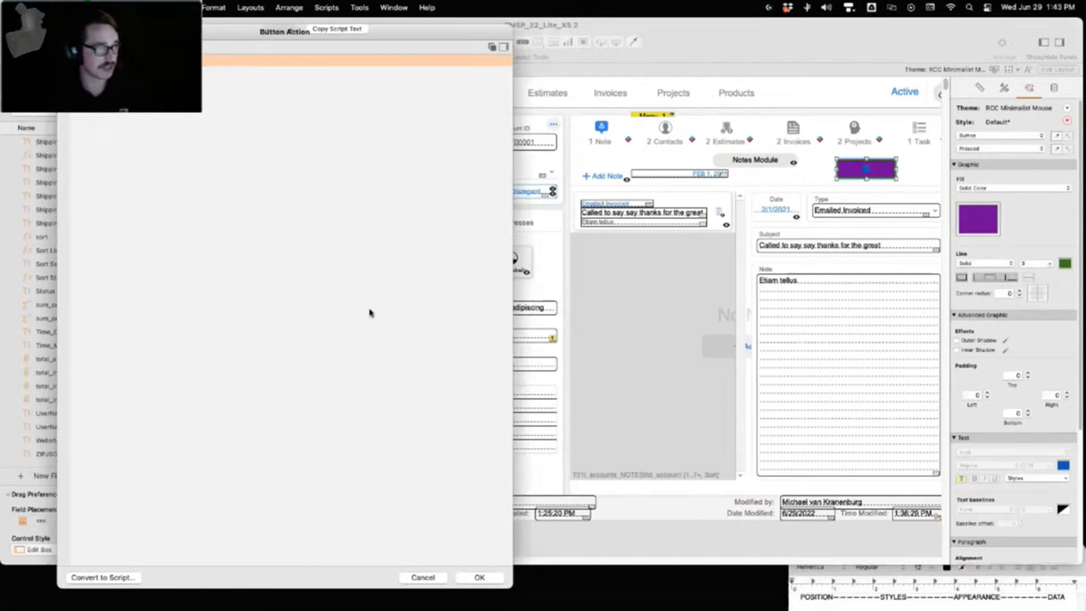
{"action": "left_click", "coordinate": [478, 577]}
Test the button's state styling in Browse mode with the action assigned, and return to Layout mode
{"action": "left_click", "coordinate": [1054, 70]}
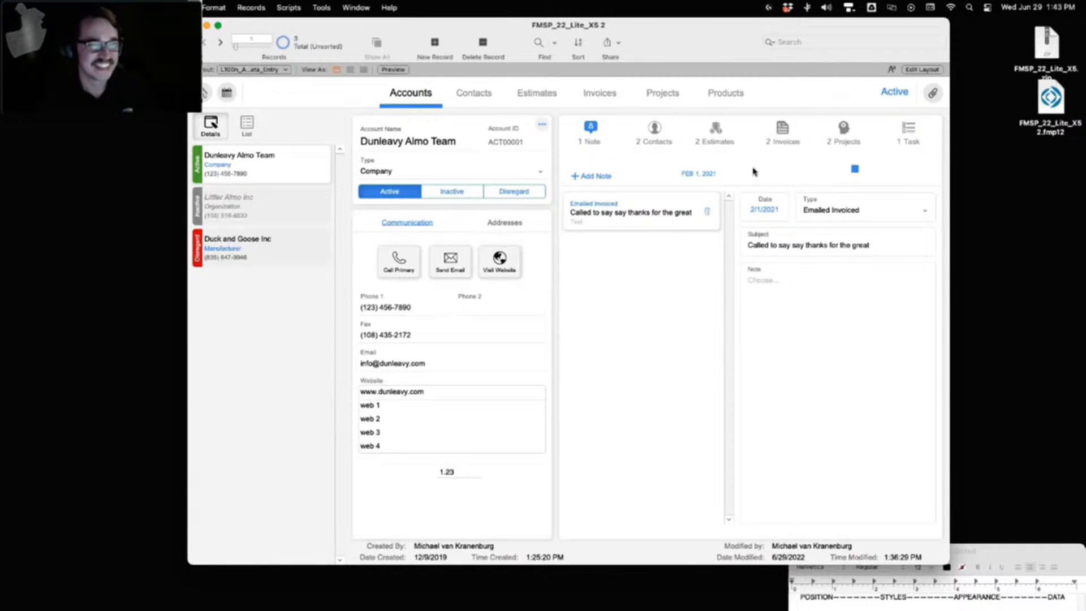
{"action": "left_click", "coordinate": [868, 172]}
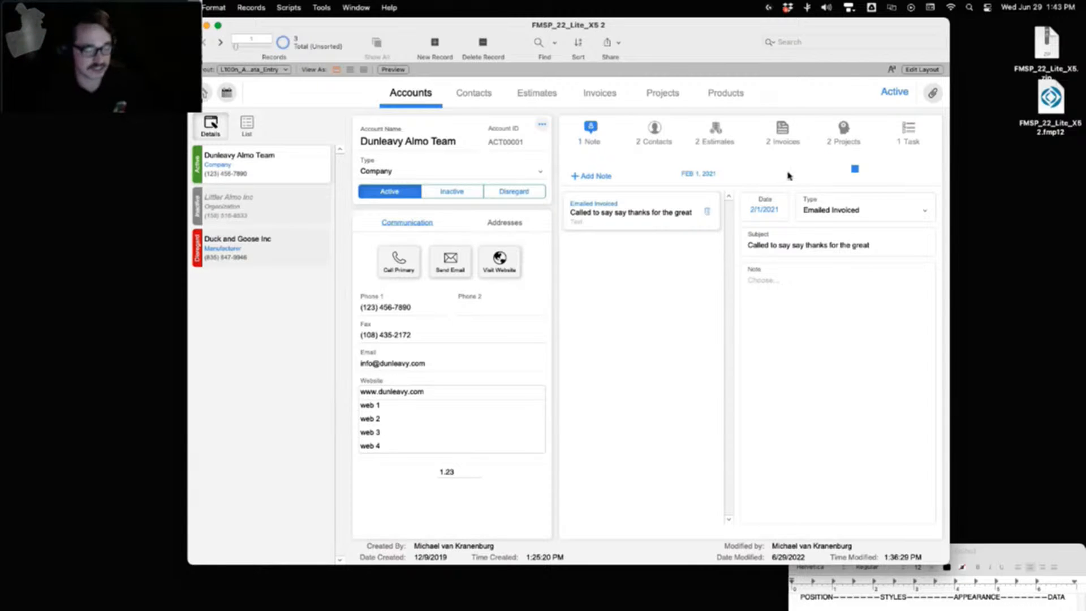
{"action": "left_click", "coordinate": [912, 71]}
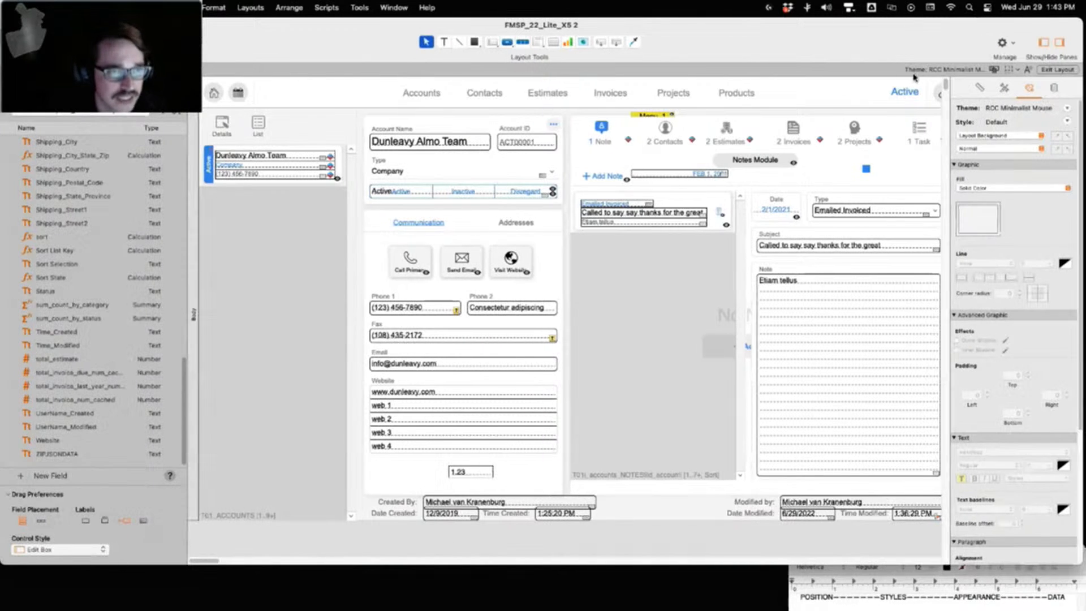
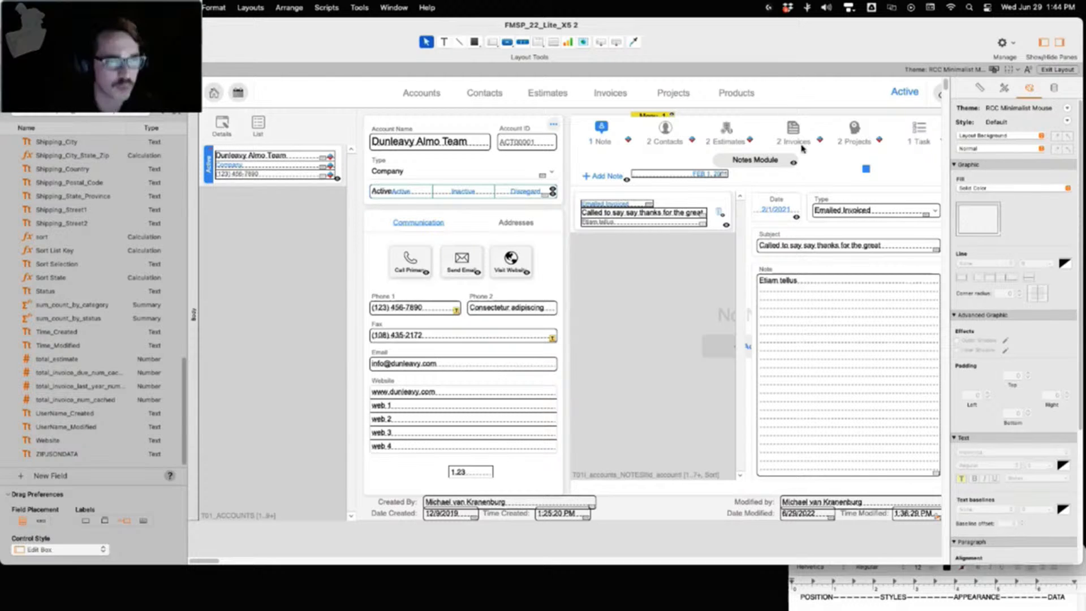
Try a gradient fill on the button's Normal state, turning the angle to about 351° and switching the gradient to radial
{"action": "left_click", "coordinate": [905, 169]}
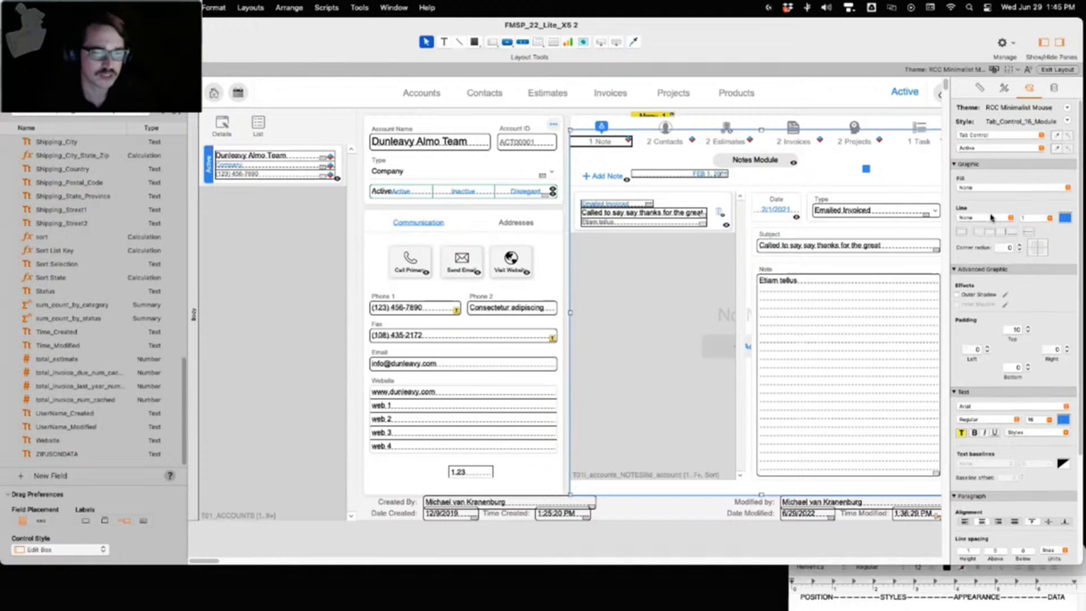
{"action": "scroll", "coordinate": [989, 216], "scroll_direction": "down", "scroll_amount": 2}
{"action": "scroll", "coordinate": [989, 216], "scroll_direction": "down", "scroll_amount": 1}
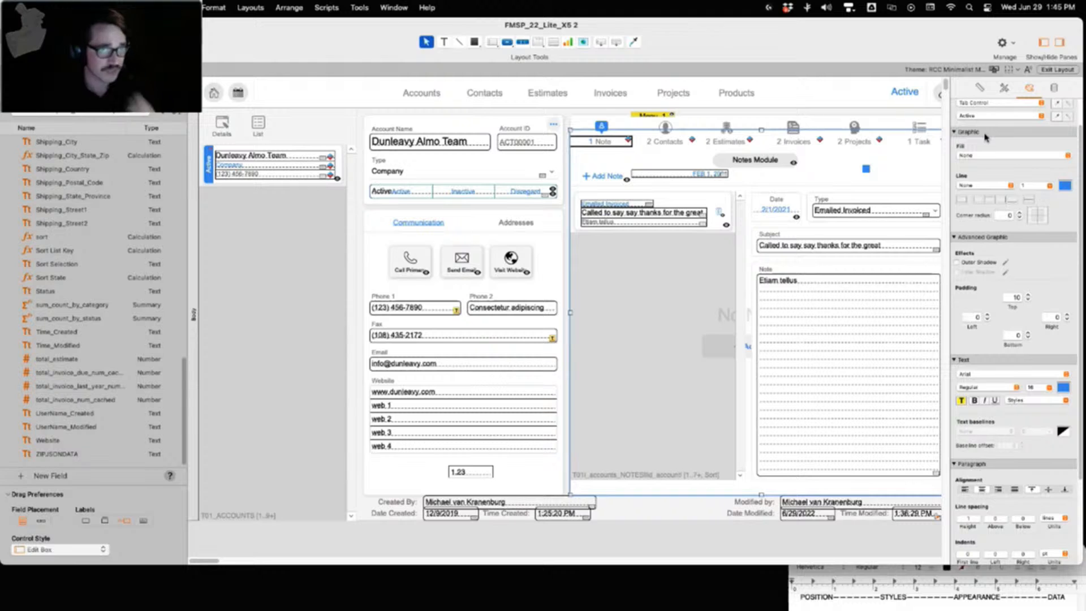
{"action": "left_click", "coordinate": [867, 177]}
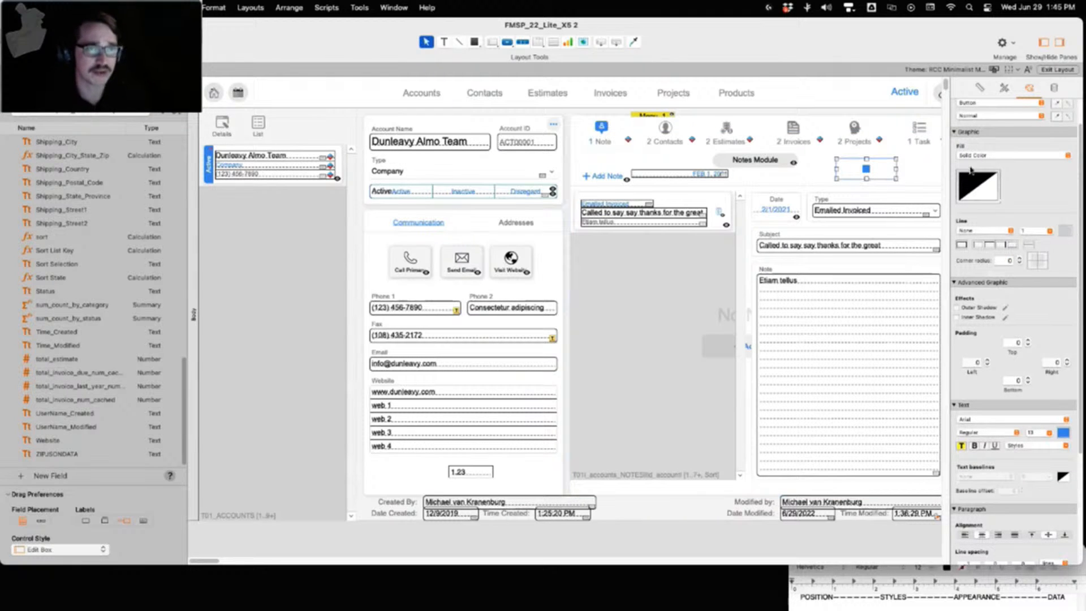
{"action": "left_click", "coordinate": [1067, 160]}
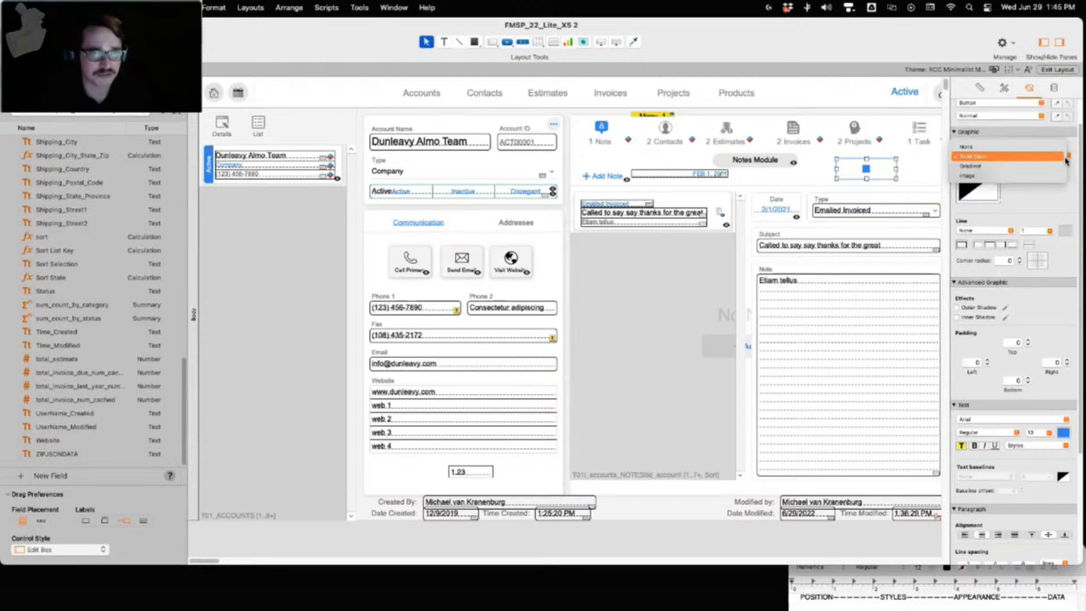
{"action": "left_click", "coordinate": [1025, 166]}
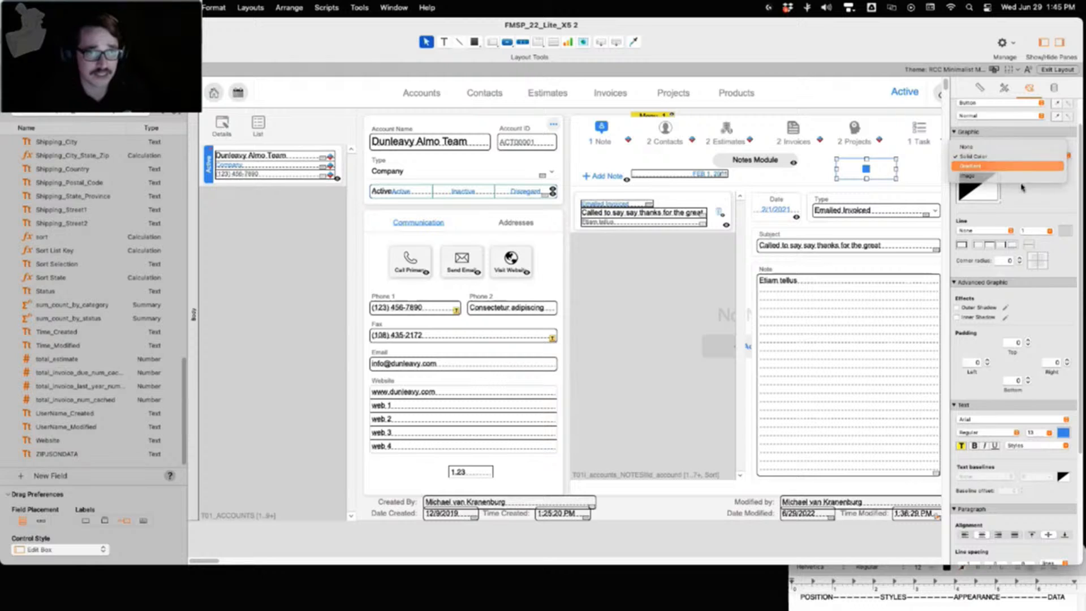
{"action": "mouse_move", "coordinate": [962, 185]}
{"action": "left_mouse_down"}
{"action": "mouse_move", "coordinate": [1035, 186]}
{"action": "mouse_move", "coordinate": [965, 188]}
{"action": "left_mouse_up"}
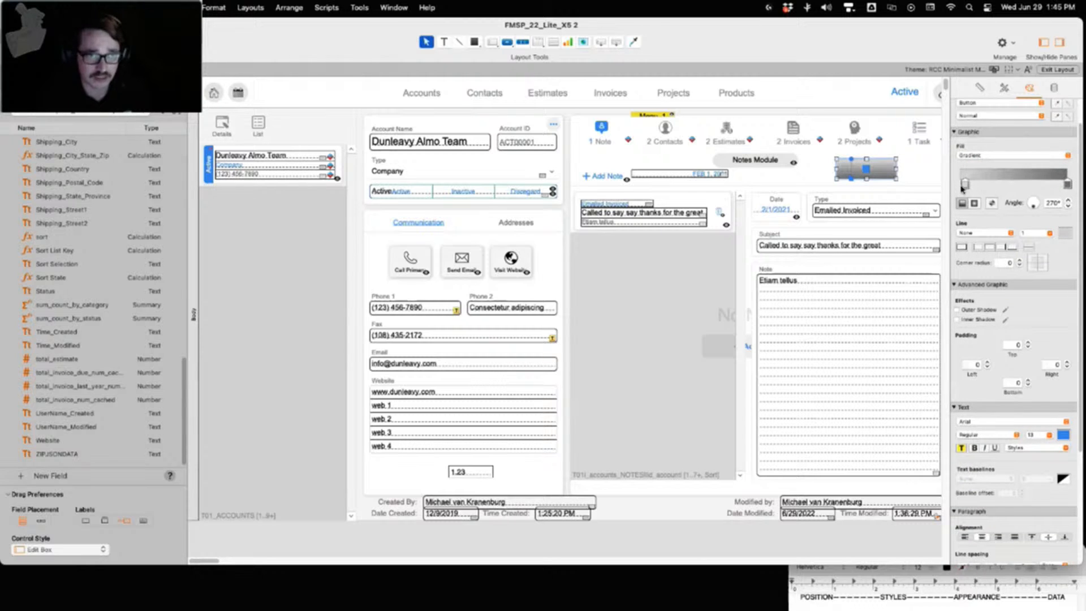
{"action": "left_click_drag", "start_coordinate": [1034, 207], "coordinate": [1009, 211]}
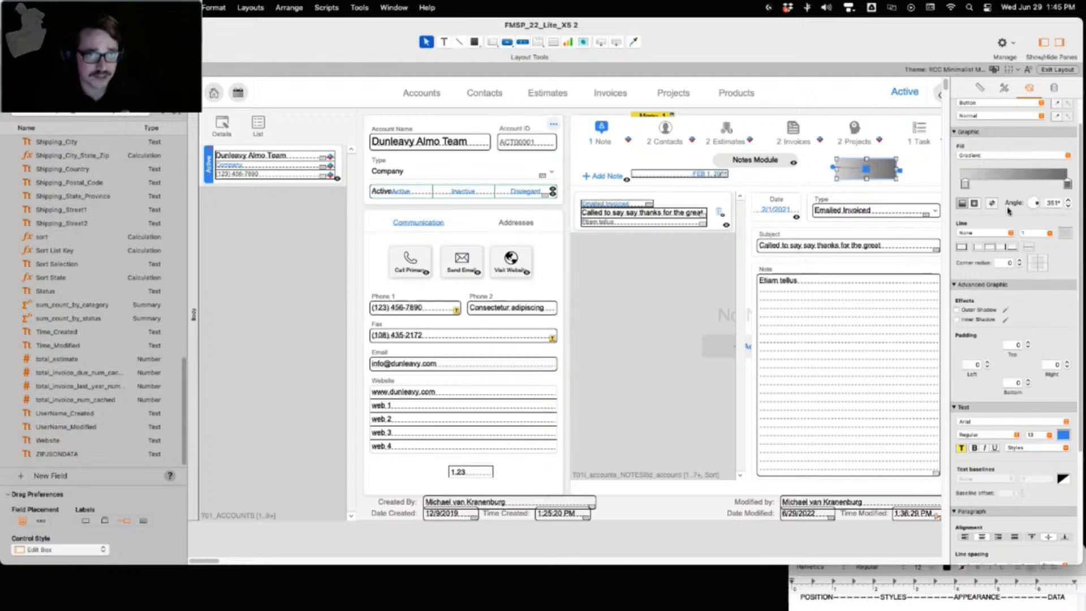
{"action": "left_click", "coordinate": [975, 203]}
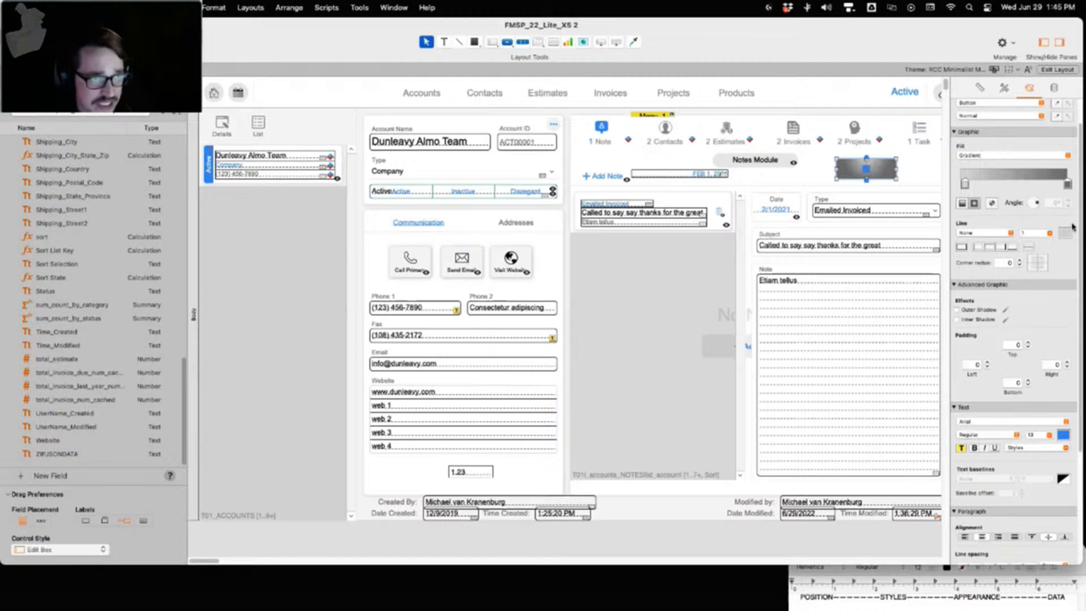
Set the button's Normal state fill to None and give it a solid line with a width of 4
{"action": "left_click", "coordinate": [971, 156]}
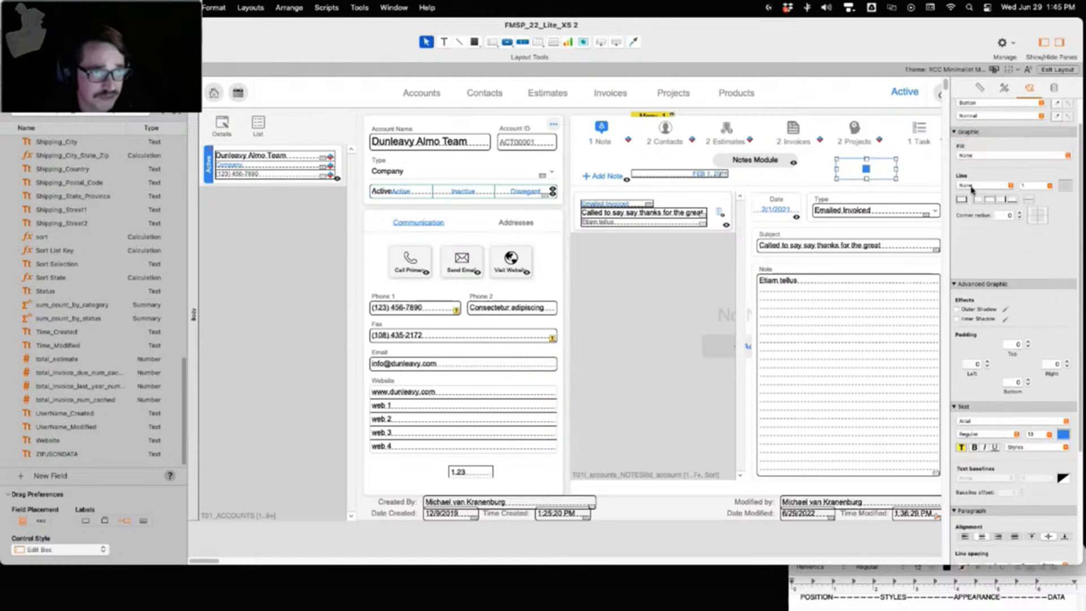
{"action": "left_click", "coordinate": [969, 137]}
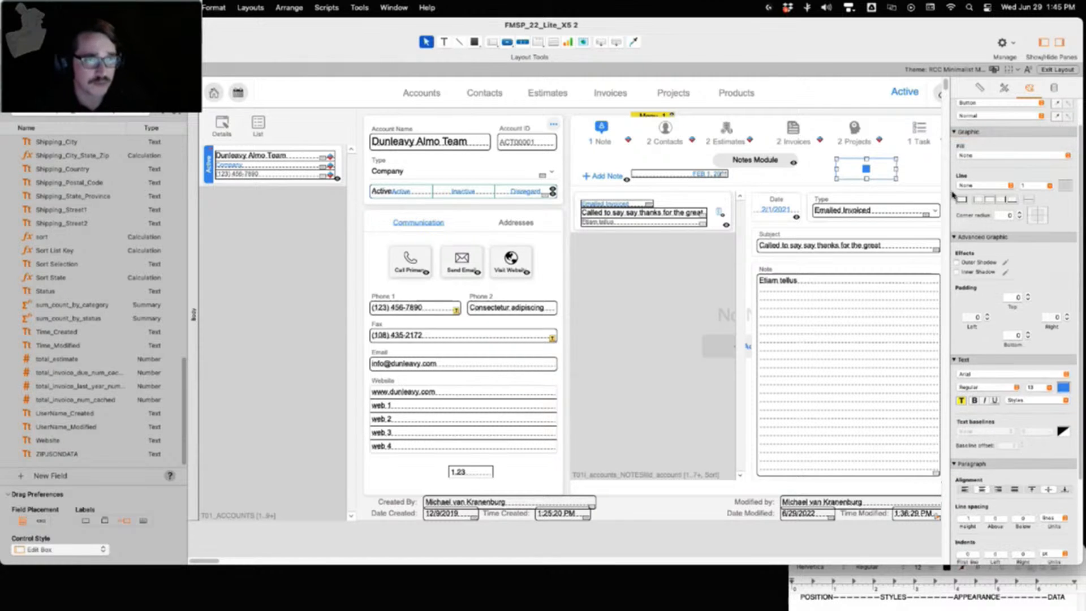
{"action": "left_click", "coordinate": [1011, 187]}
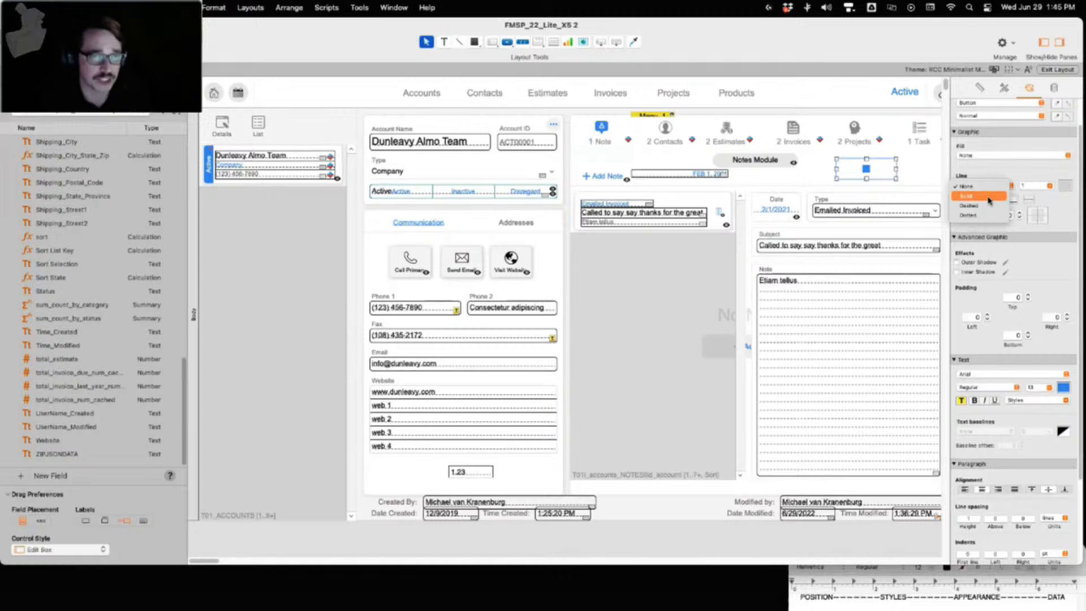
{"action": "left_click", "coordinate": [989, 197]}
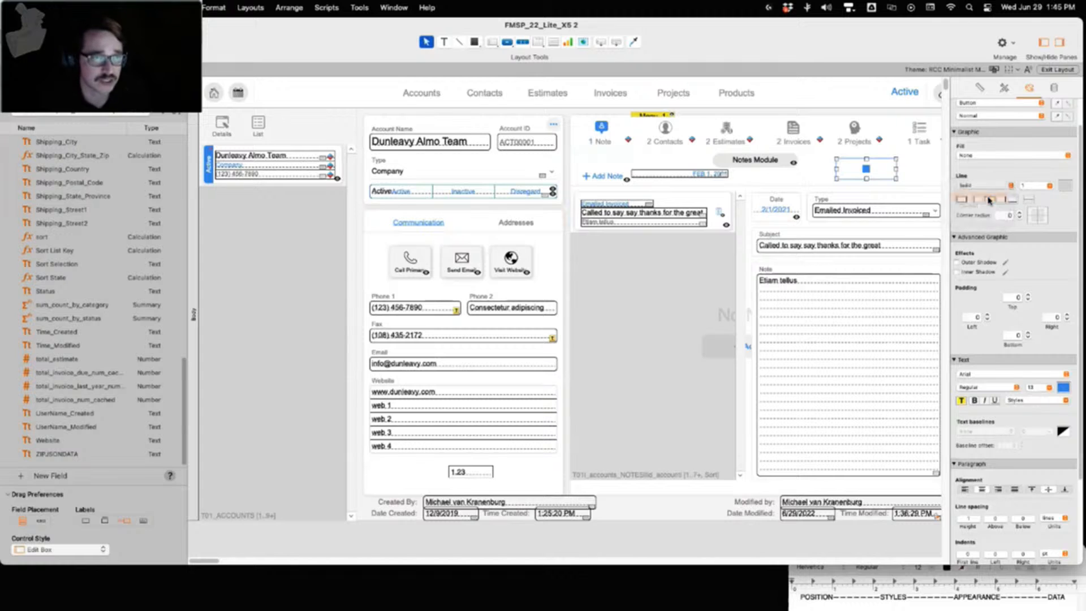
{"action": "left_click", "coordinate": [1049, 186]}
{"action": "left_click", "coordinate": [1027, 226]}
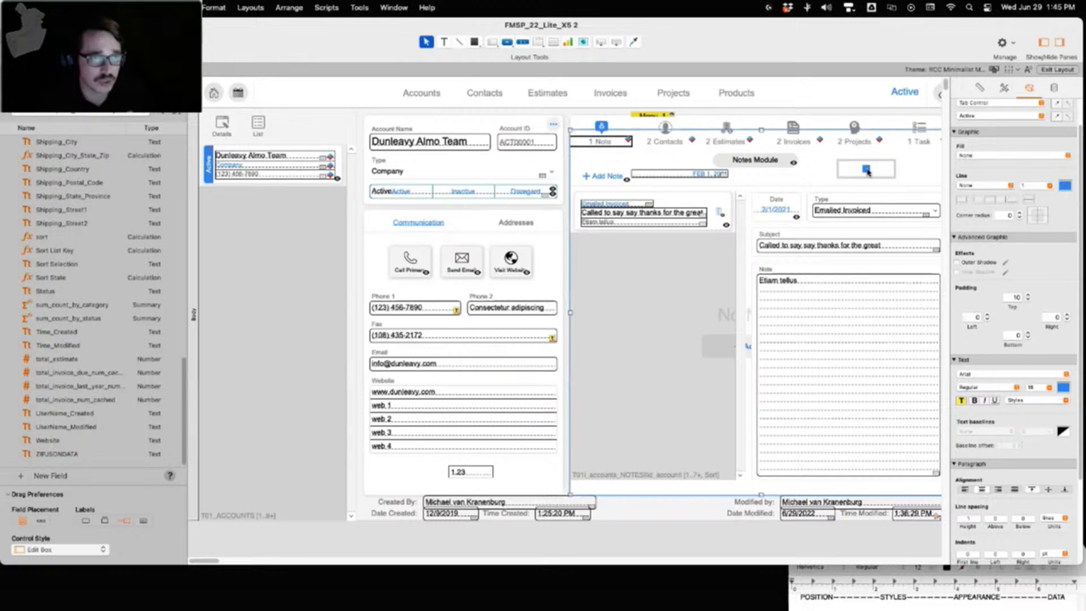
Round all the button's corners with a corner radius of 22
{"action": "triple_click", "coordinate": [1020, 214]}
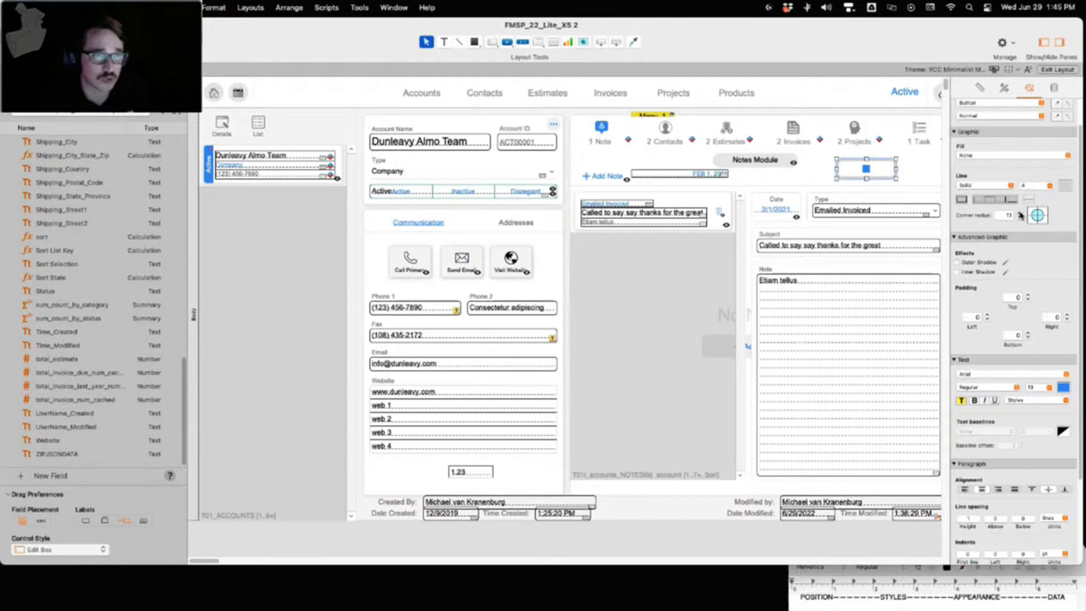
{"action": "left_click", "coordinate": [918, 169]}
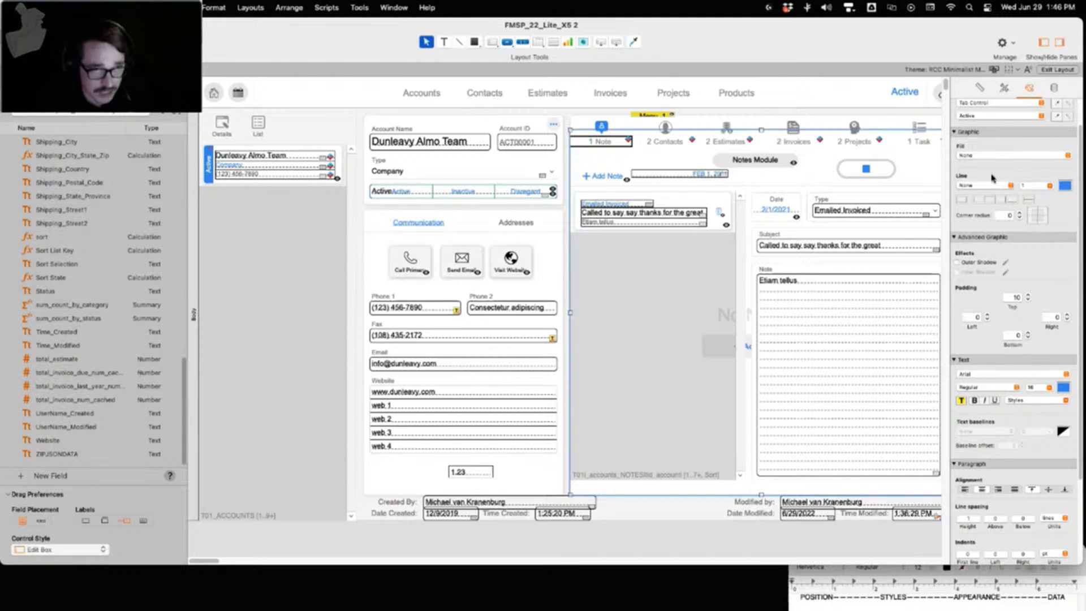
{"action": "left_click", "coordinate": [864, 169]}
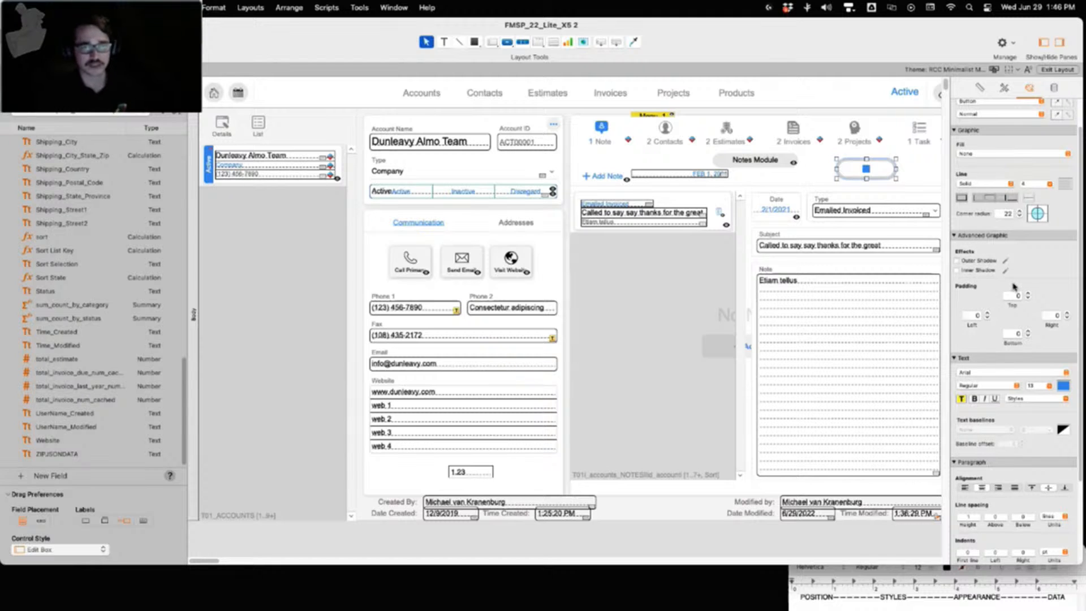
Examine the outer shadow settings of the white background panel behind the Communication contact details
{"action": "scroll", "coordinate": [1014, 286], "scroll_direction": "down", "scroll_amount": 1}
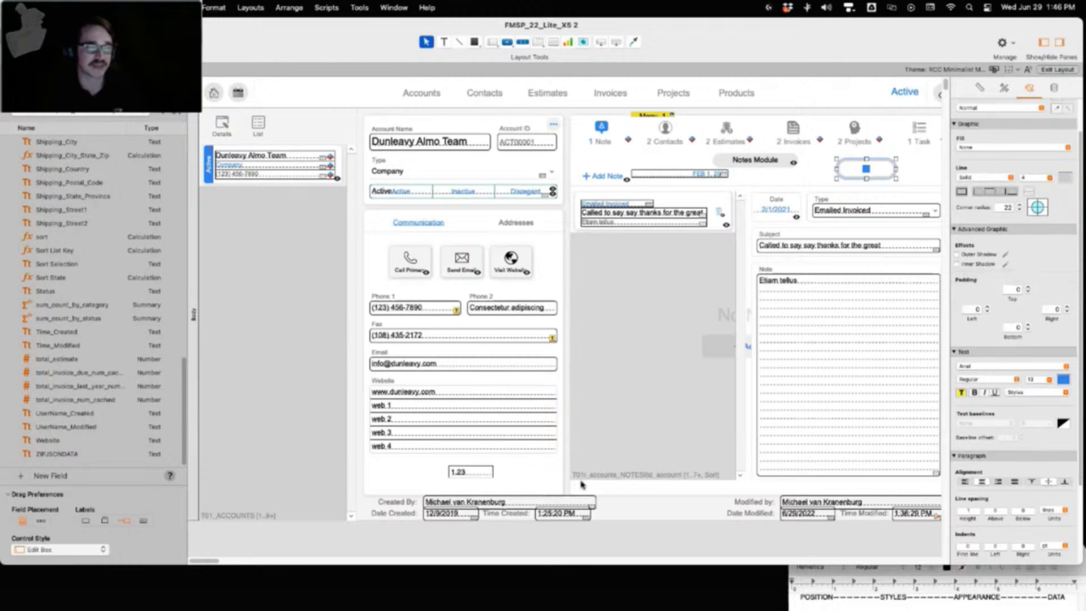
{"action": "left_click", "coordinate": [552, 485]}
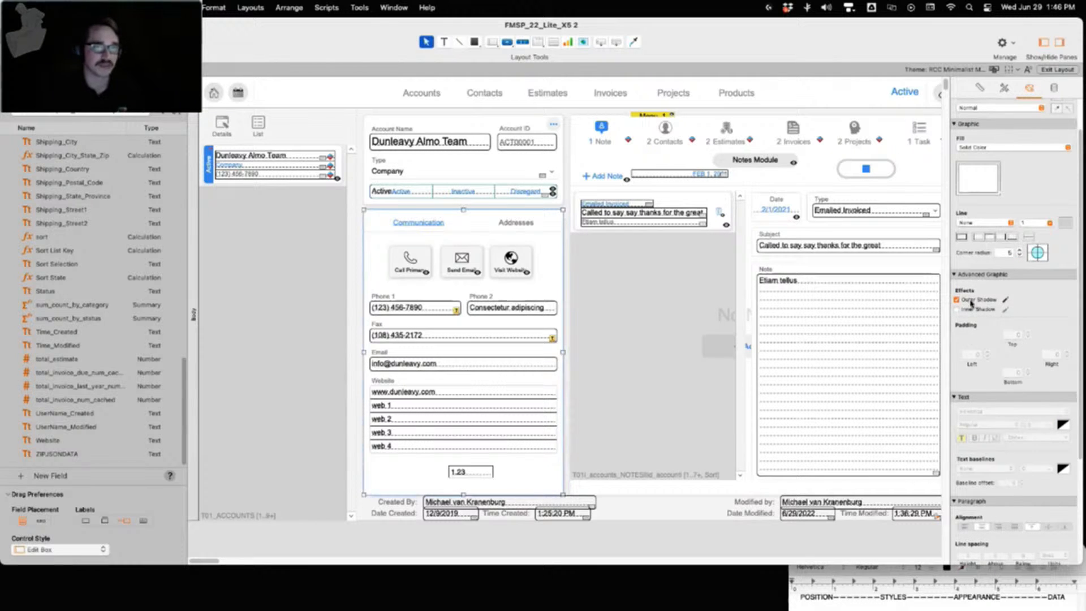
{"action": "left_click", "coordinate": [1006, 302]}
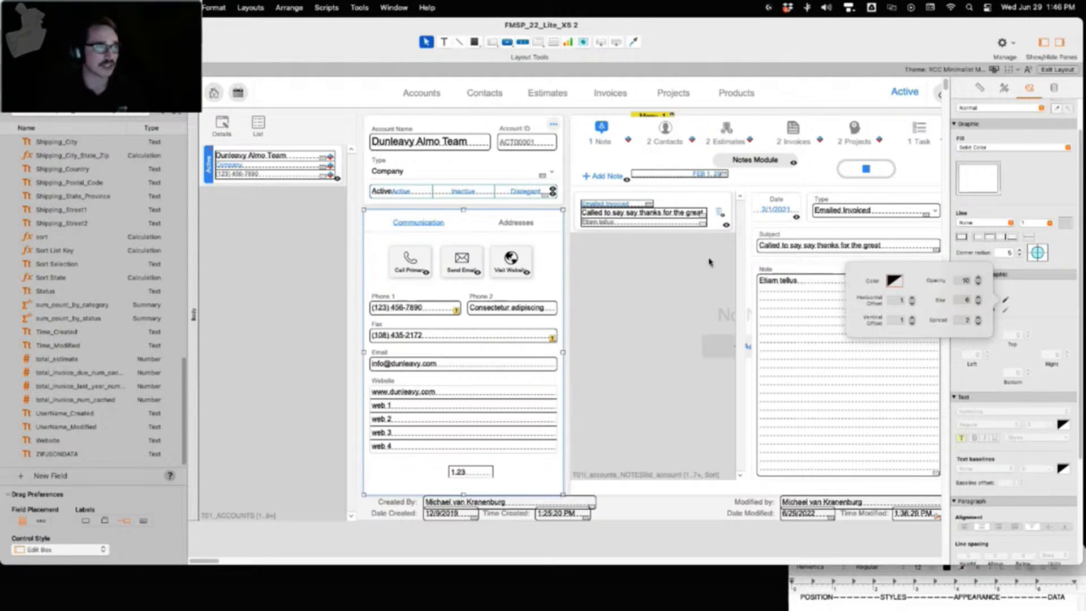
{"action": "left_click", "coordinate": [569, 240]}
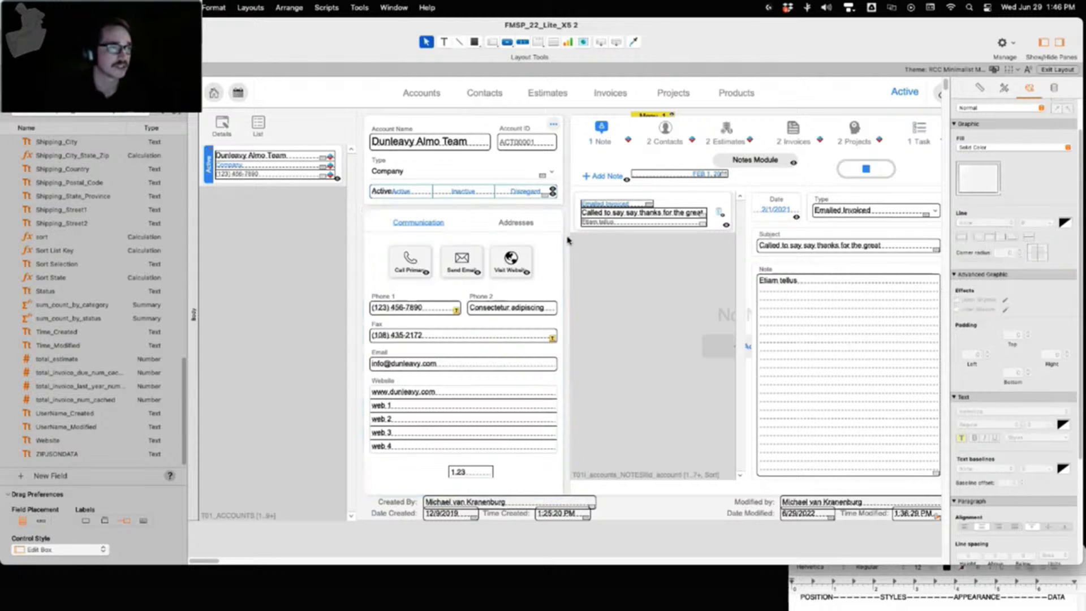
Give the rounded button a black inner shadow with slightly reduced opacity and an increased blur
{"action": "left_click", "coordinate": [844, 167]}
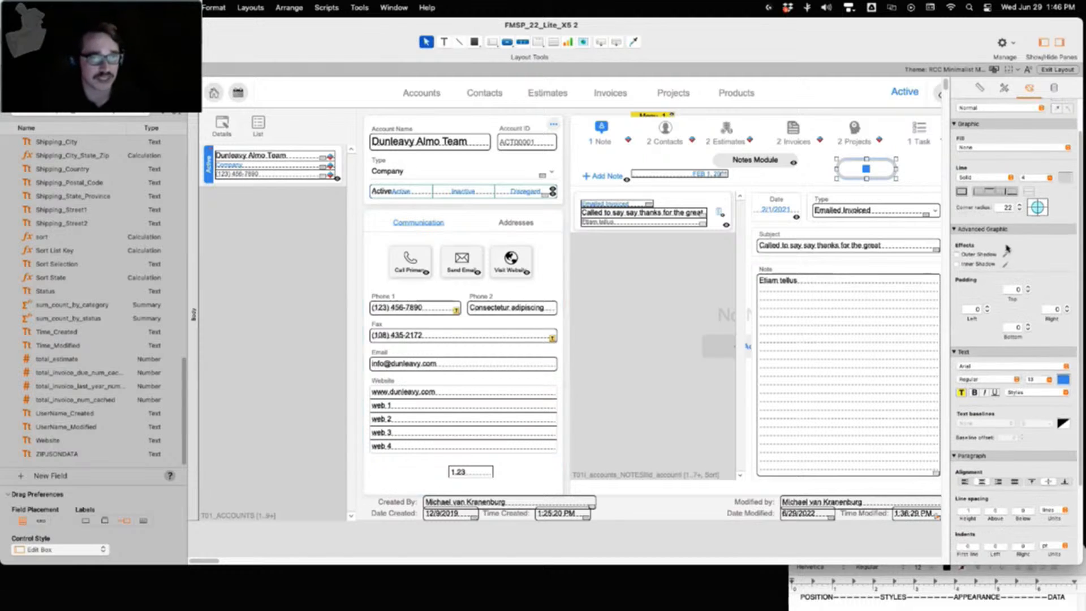
{"action": "left_click", "coordinate": [957, 264]}
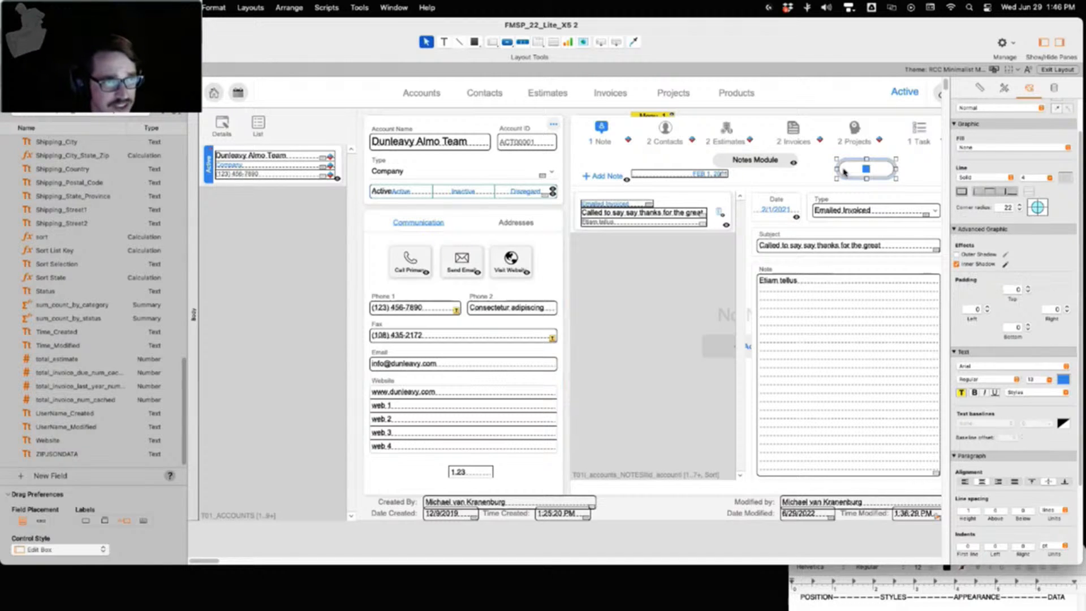
{"action": "left_click", "coordinate": [1004, 265]}
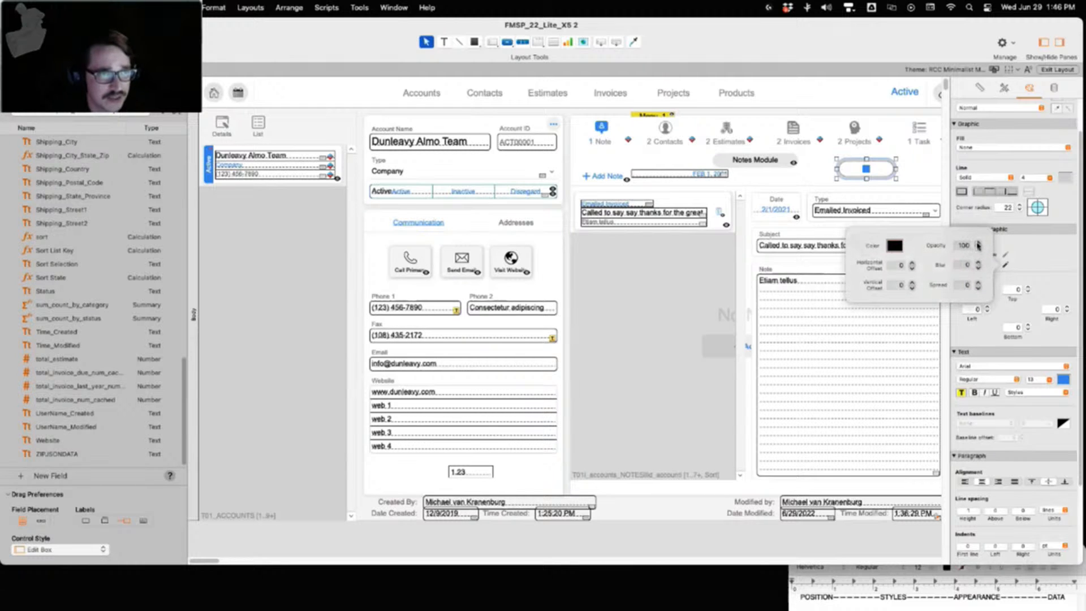
{"action": "left_click", "coordinate": [978, 247]}
{"action": "left_click", "coordinate": [980, 263]}
{"action": "left_click", "coordinate": [981, 263]}
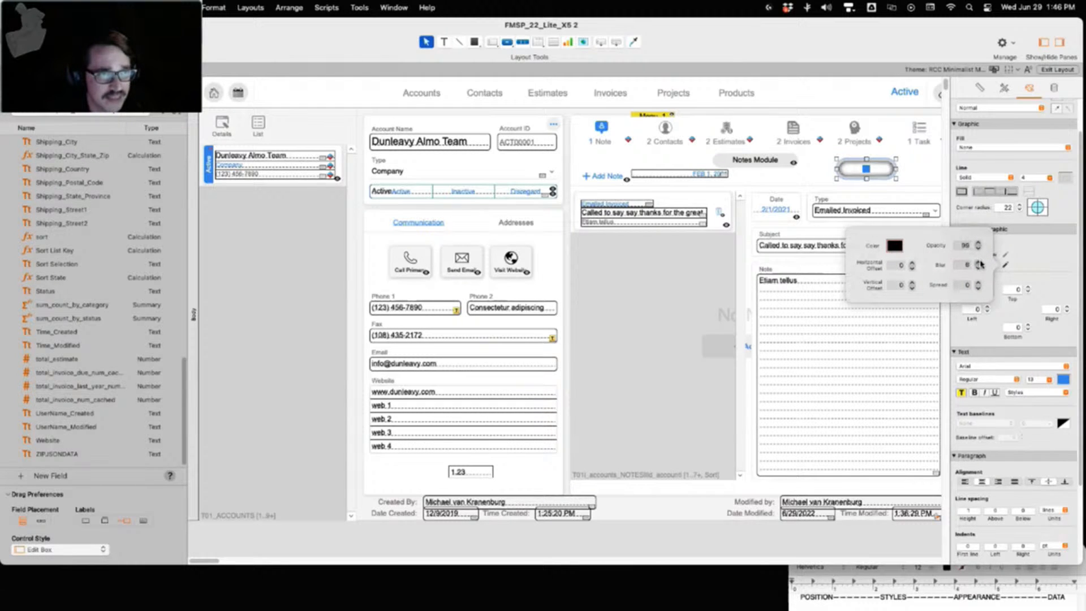
{"action": "left_click", "coordinate": [981, 263]}
{"action": "left_click", "coordinate": [981, 262]}
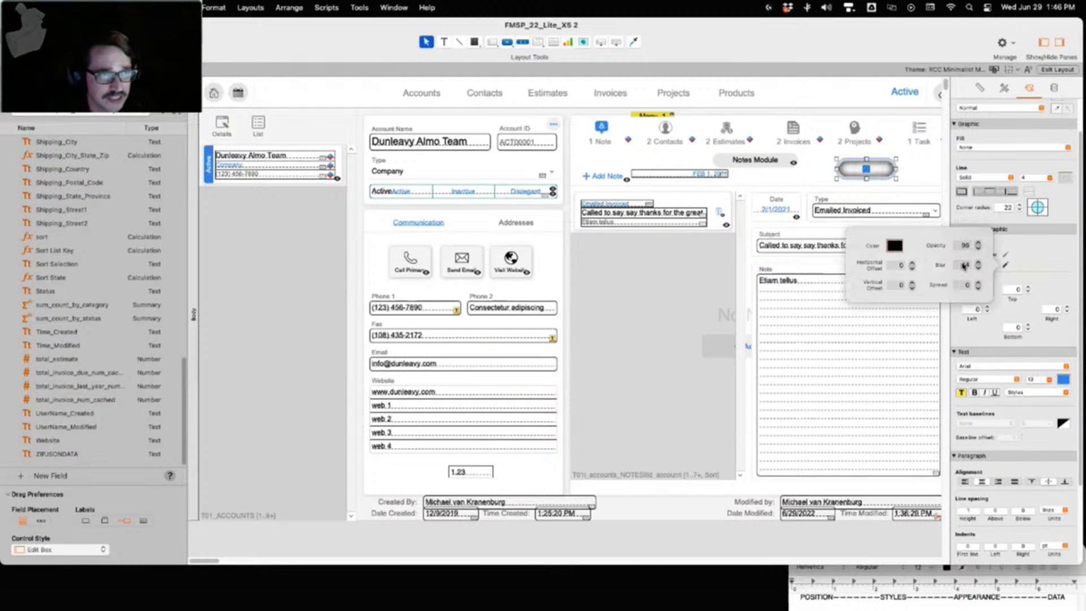
{"action": "left_click", "coordinate": [926, 185]}
{"action": "left_click", "coordinate": [926, 184]}
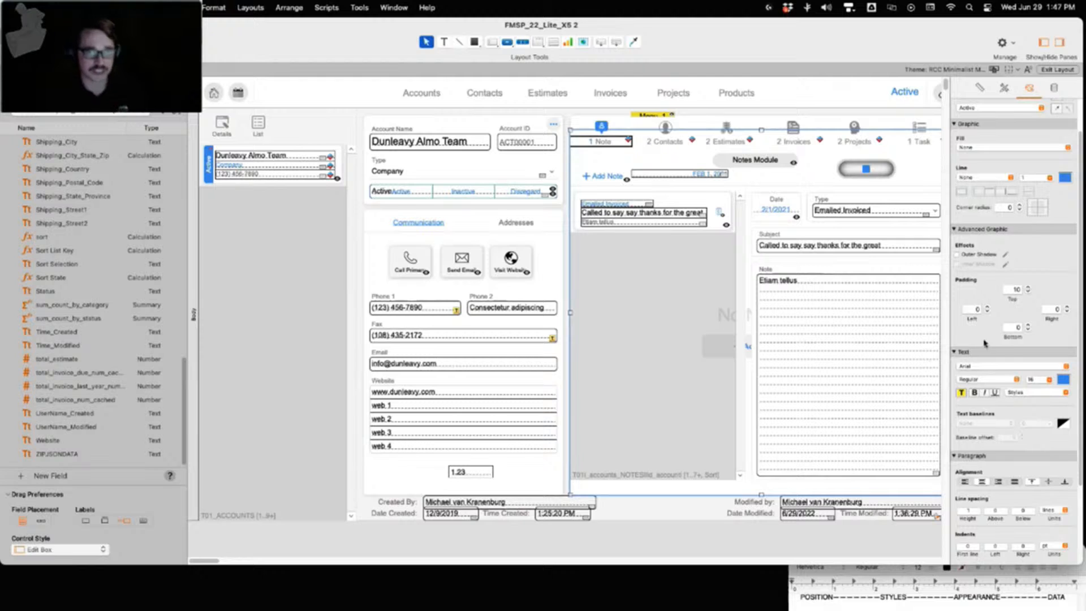
Leave Layout mode and paste the copied paragraphs starting "It is a dark time for the Rebellion" into the Note field
{"action": "left_click", "coordinate": [893, 348]}
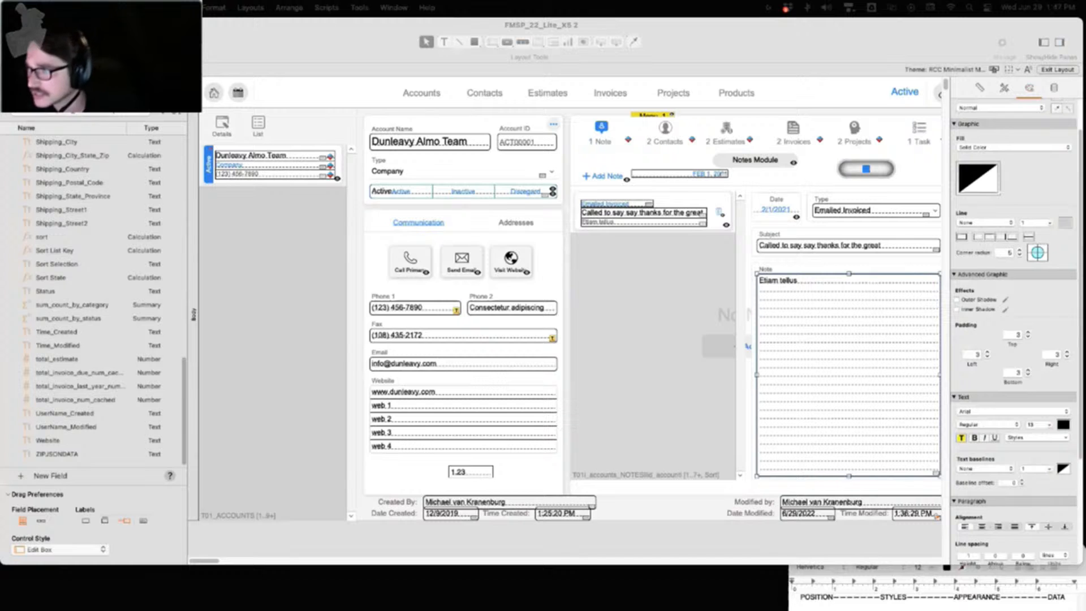
{"action": "left_click", "coordinate": [1058, 69]}
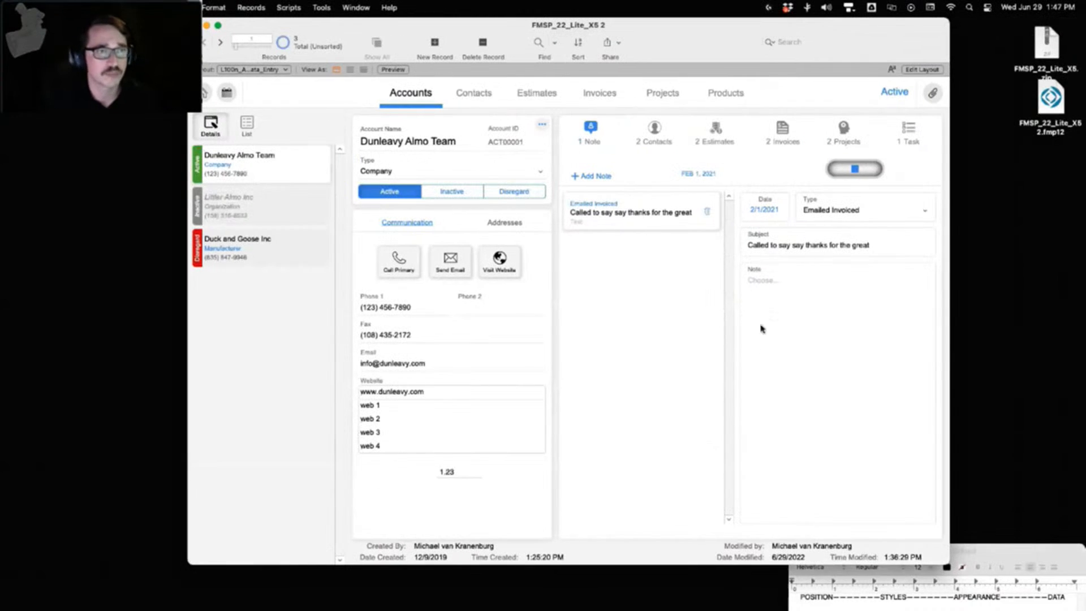
{"action": "left_click", "coordinate": [756, 348]}
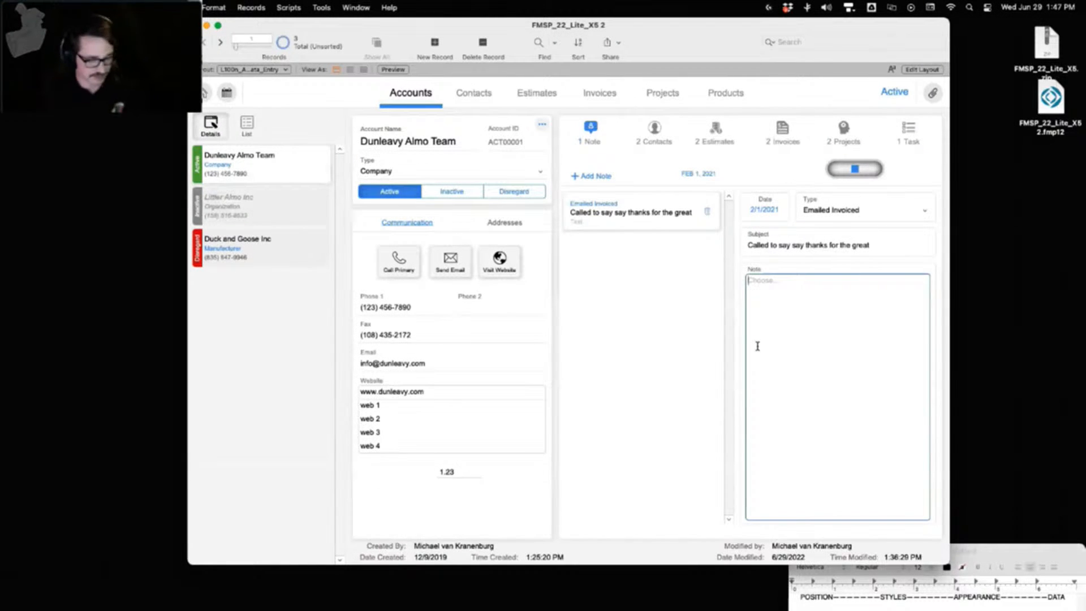
{"action": "key", "text": "super+v"}
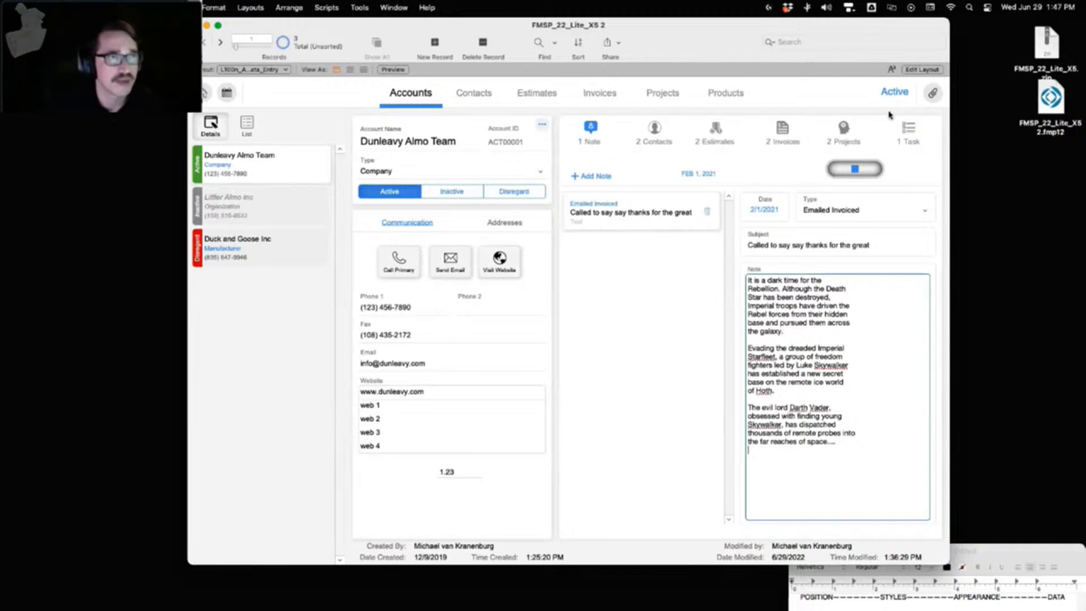
In layout mode, set the large Note field's top padding to 15 and its bottom padding to 13
{"action": "key", "text": "super+l"}
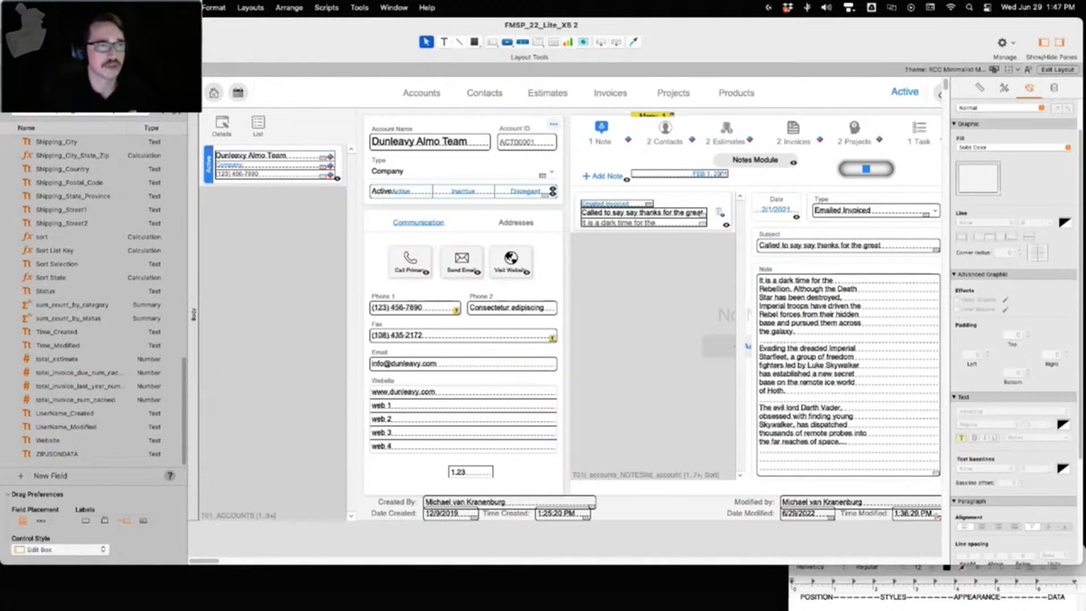
{"action": "left_click", "coordinate": [851, 434]}
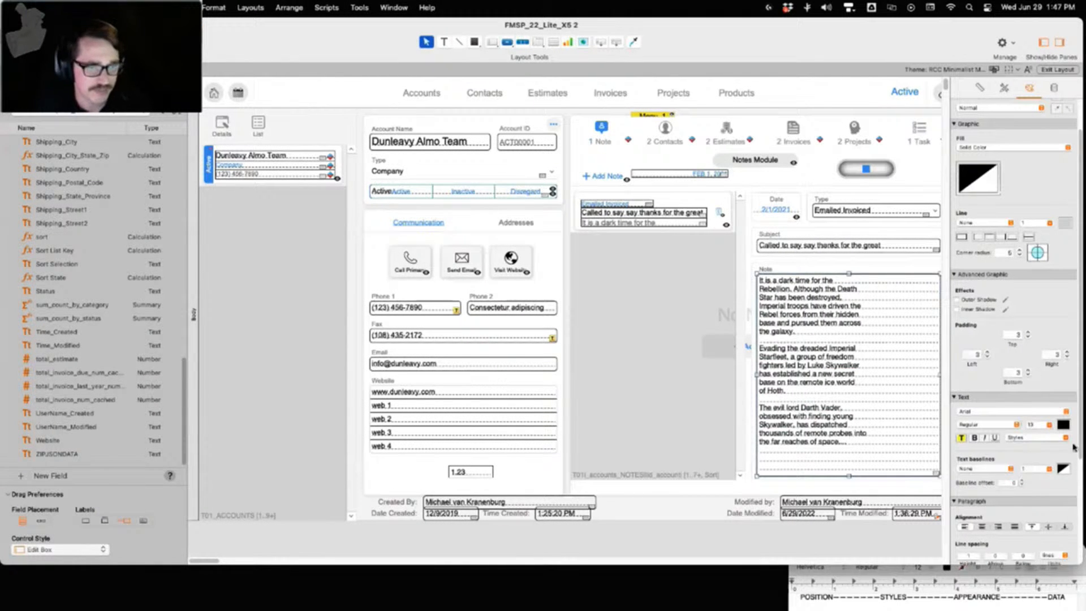
{"action": "left_click", "coordinate": [1028, 333]}
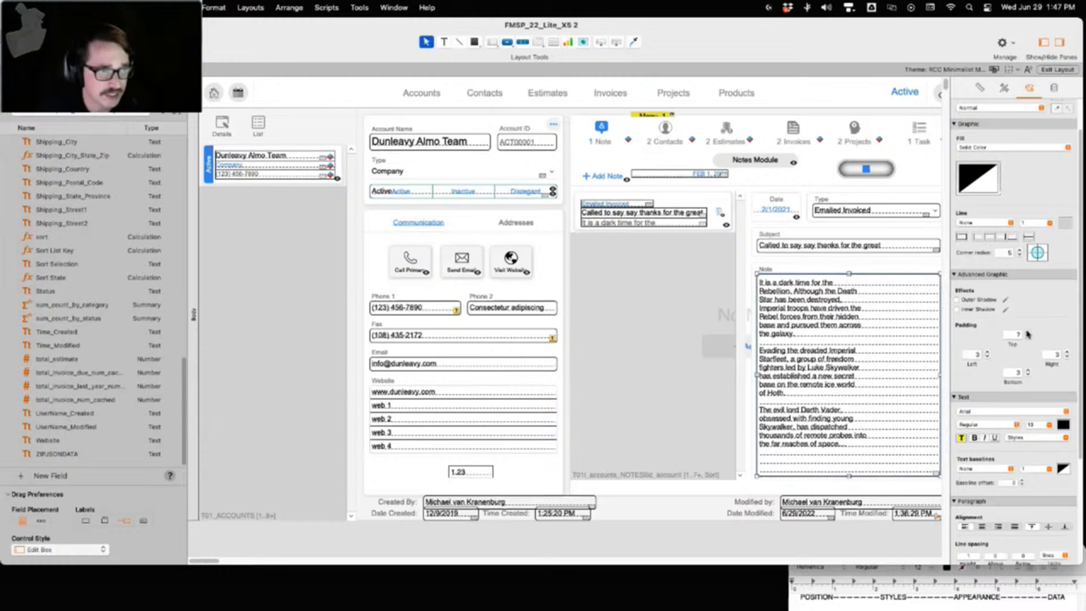
{"action": "left_click", "coordinate": [1028, 333]}
{"action": "left_click", "coordinate": [1028, 334]}
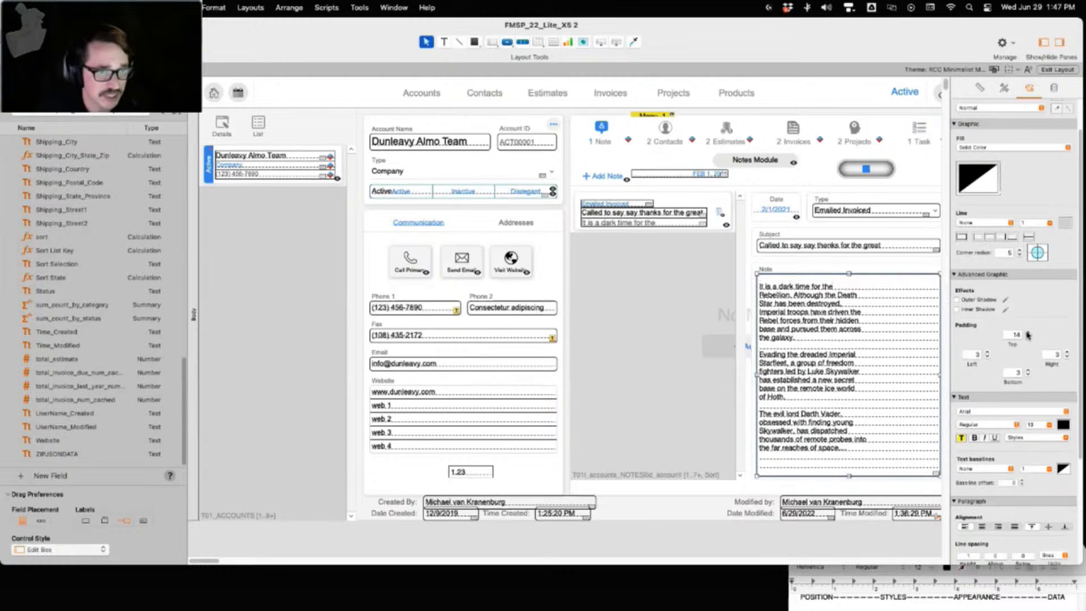
{"action": "left_click", "coordinate": [1028, 372]}
{"action": "left_click", "coordinate": [1029, 371]}
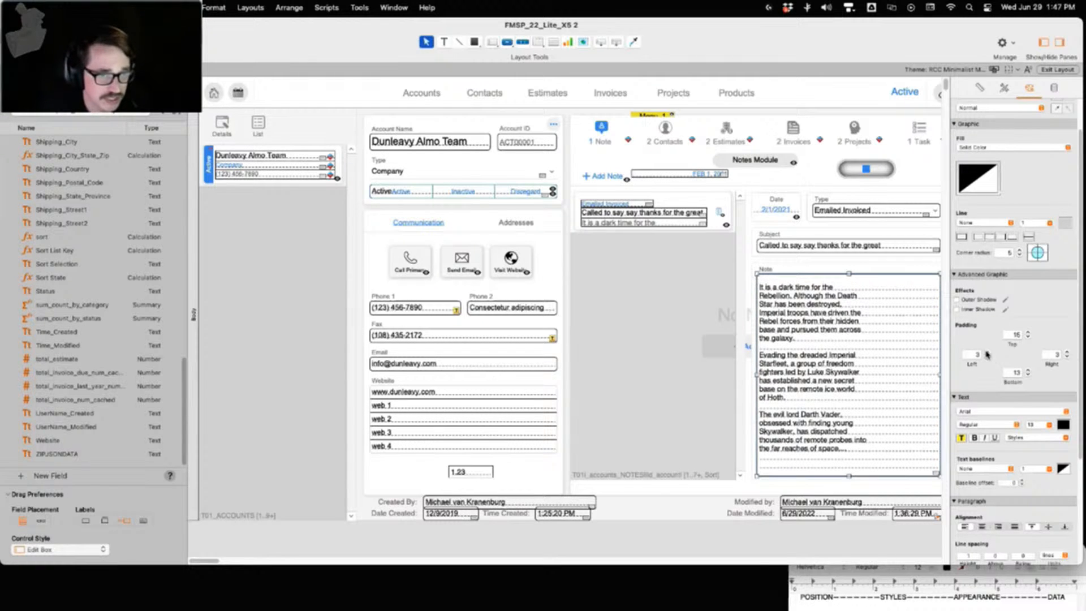
Set the Note field's left padding to 12 and increase its right padding
{"action": "left_click", "coordinate": [987, 352]}
{"action": "left_click", "coordinate": [987, 352]}
{"action": "left_click", "coordinate": [987, 352]}
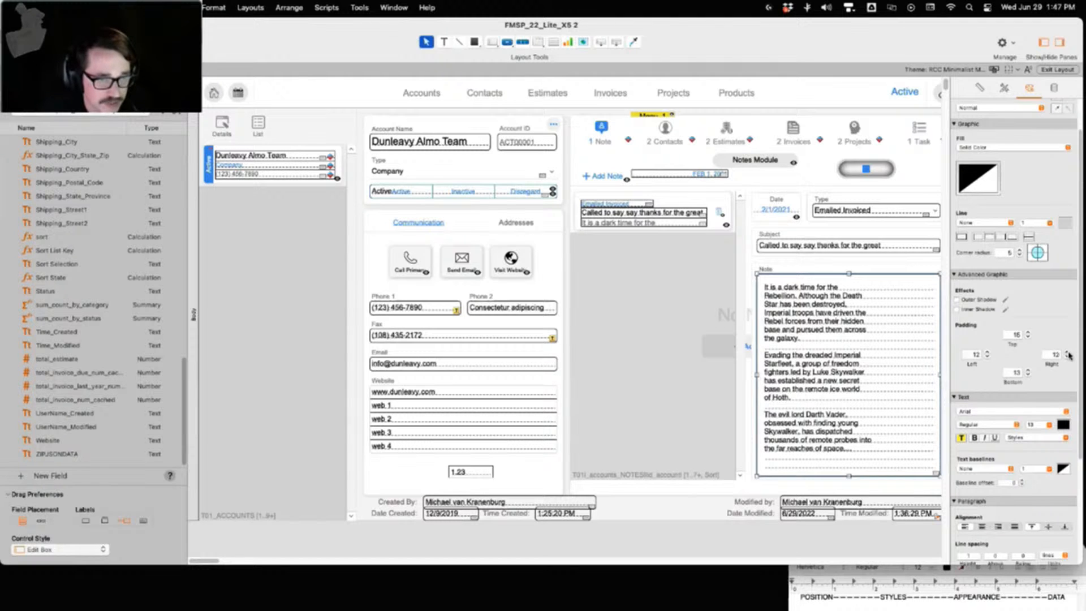
{"action": "left_click", "coordinate": [1067, 353]}
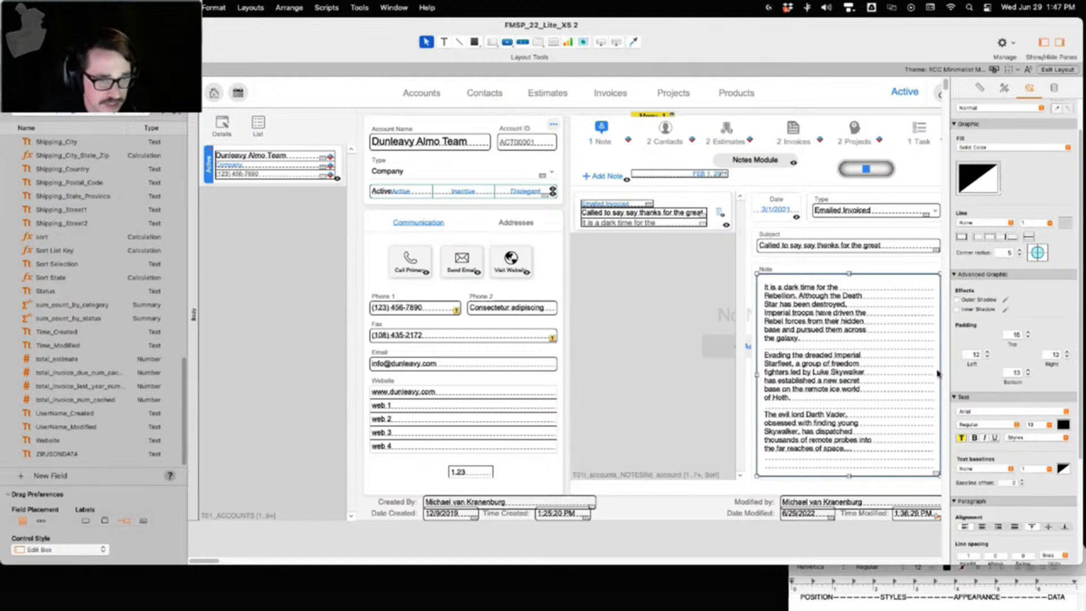
Test a right padding of 500 on the Note field, and set it to 12 instead
{"action": "double_click", "coordinate": [1056, 355]}
{"action": "type", "text": "500"}
{"action": "key", "text": "Return"}
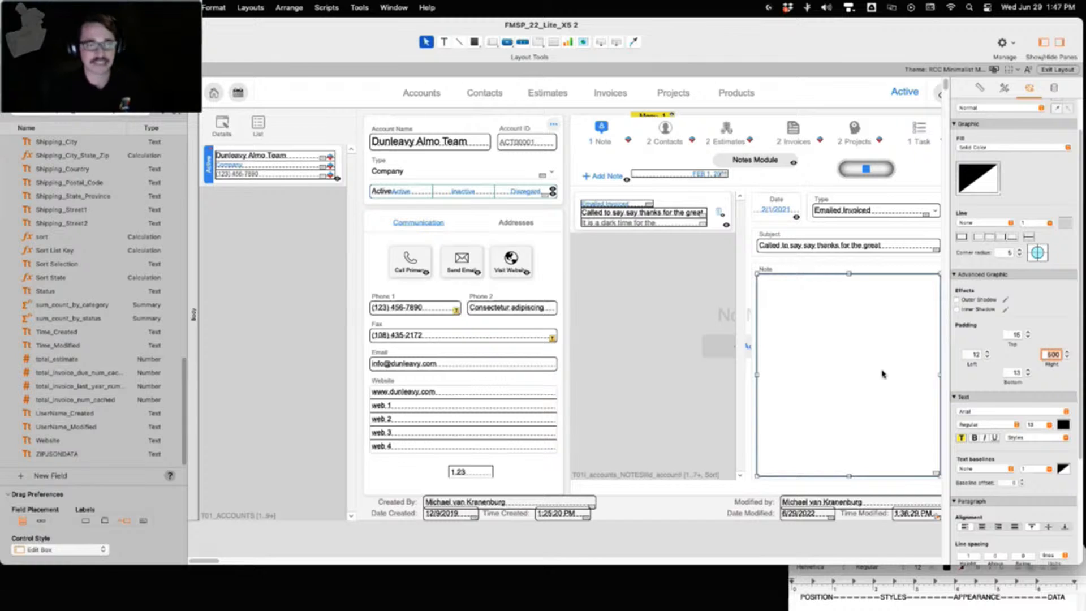
{"action": "type", "text": "12"}
{"action": "key", "text": "Return"}
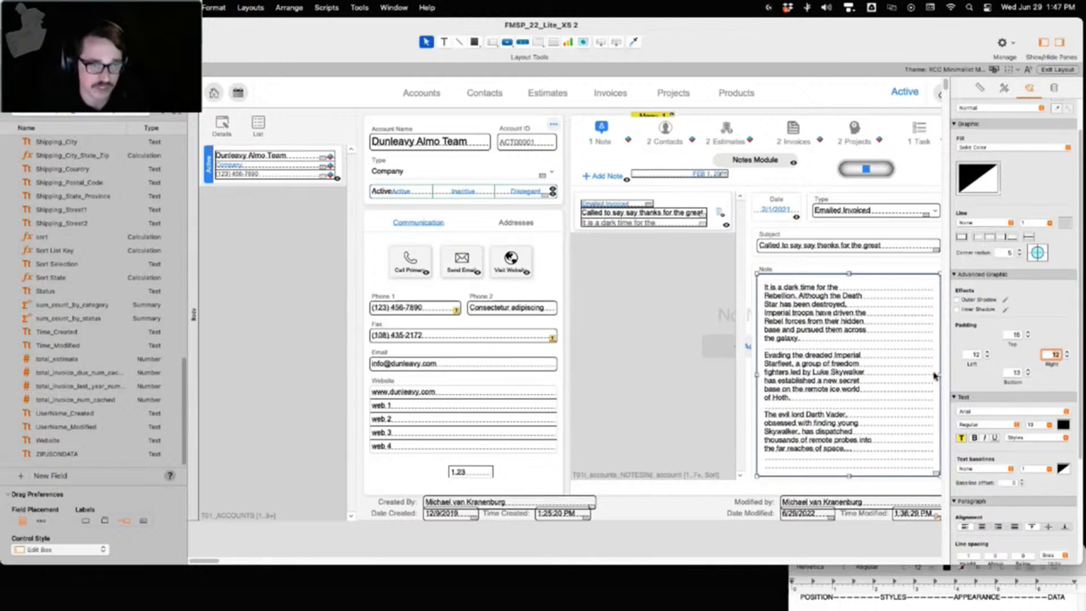
Try the Uppercase text style on the Note field and return the text to Plain
{"action": "scroll", "coordinate": [1003, 387], "scroll_direction": "down", "scroll_amount": 2}
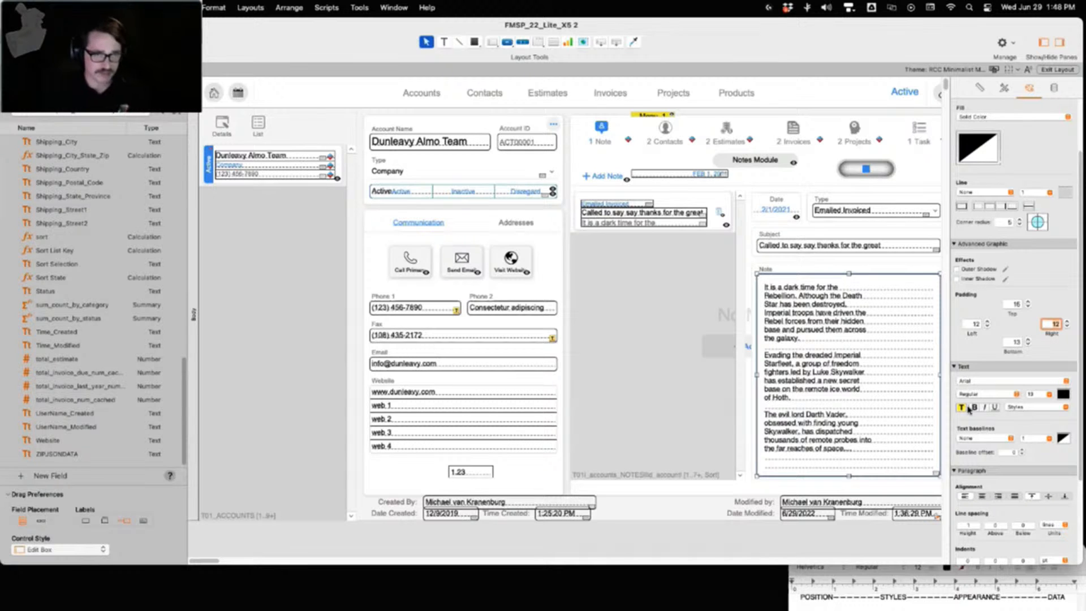
{"action": "left_click", "coordinate": [1048, 408]}
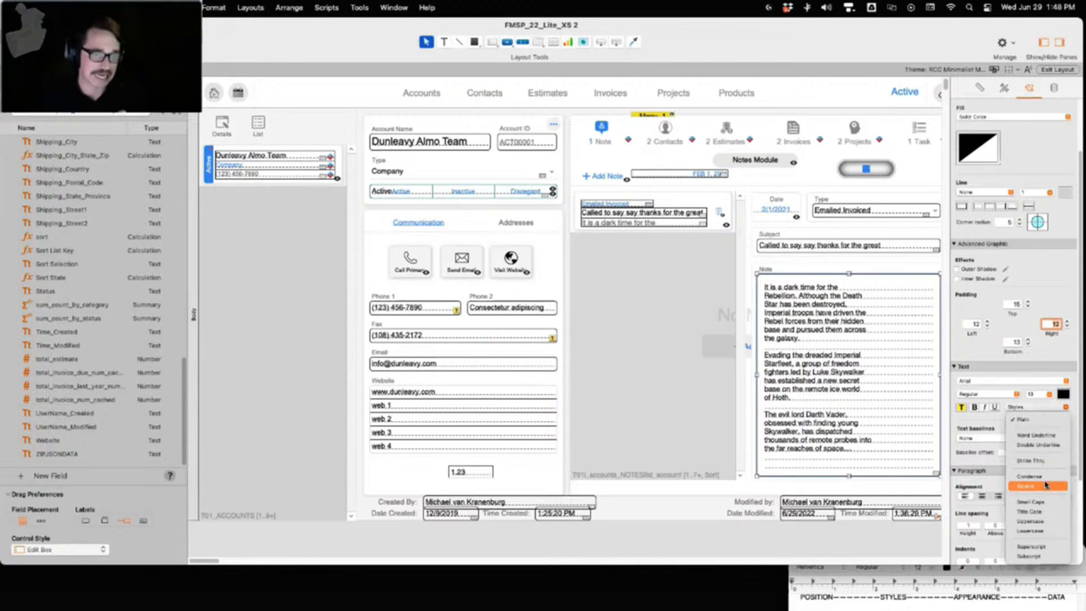
{"action": "left_click", "coordinate": [1042, 546]}
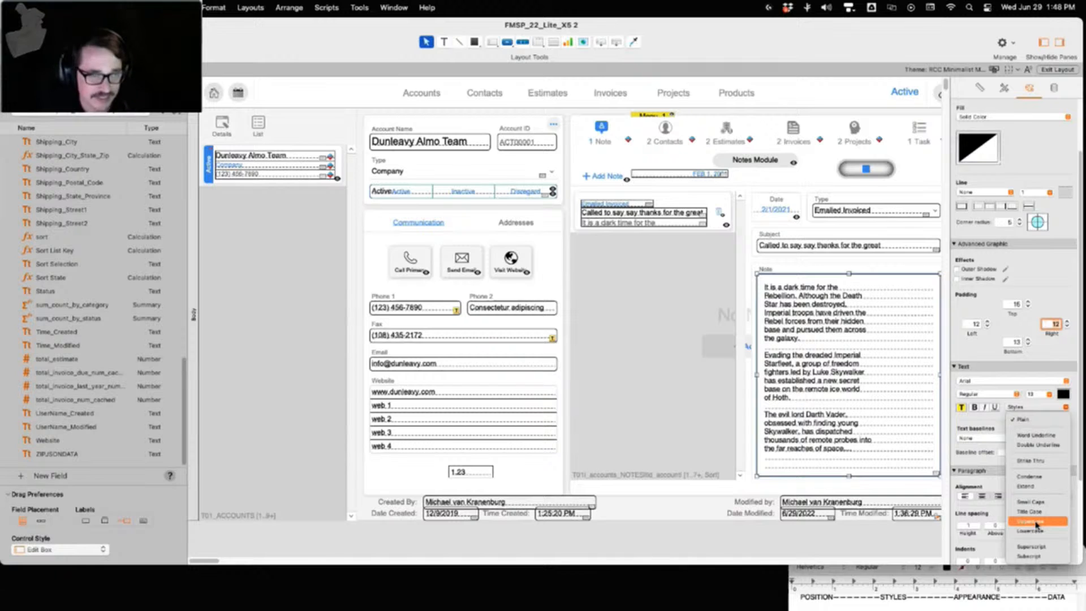
{"action": "left_click", "coordinate": [1037, 522]}
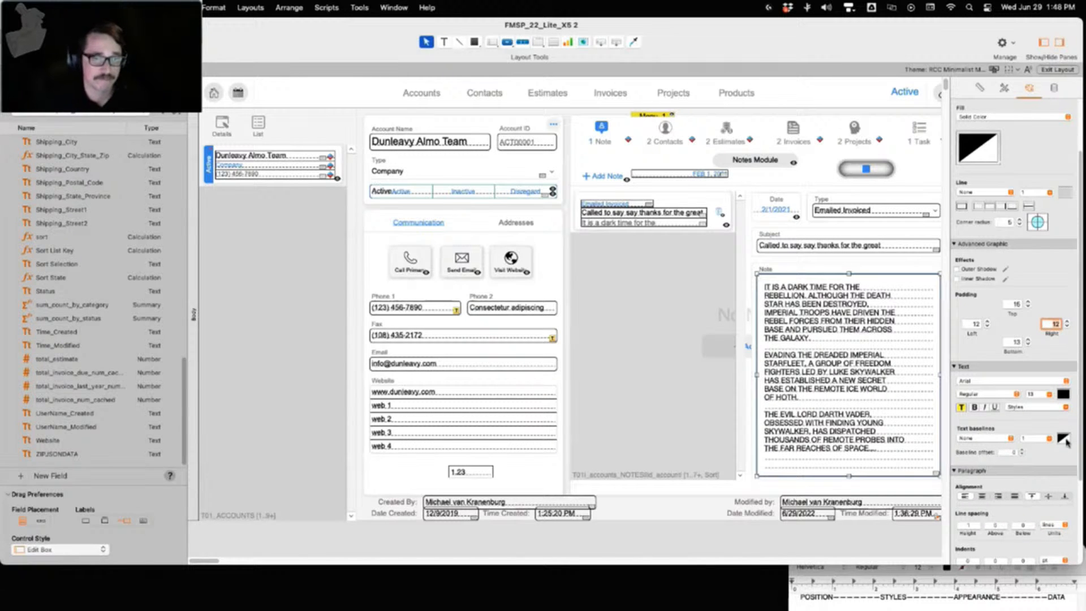
{"action": "left_click", "coordinate": [1067, 407]}
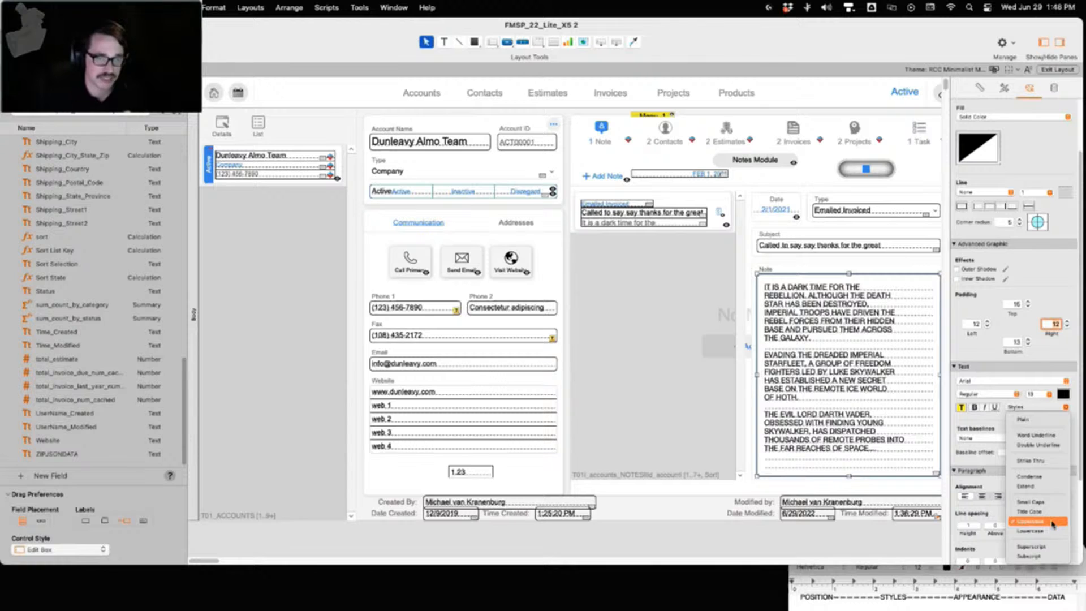
{"action": "left_click", "coordinate": [1033, 425]}
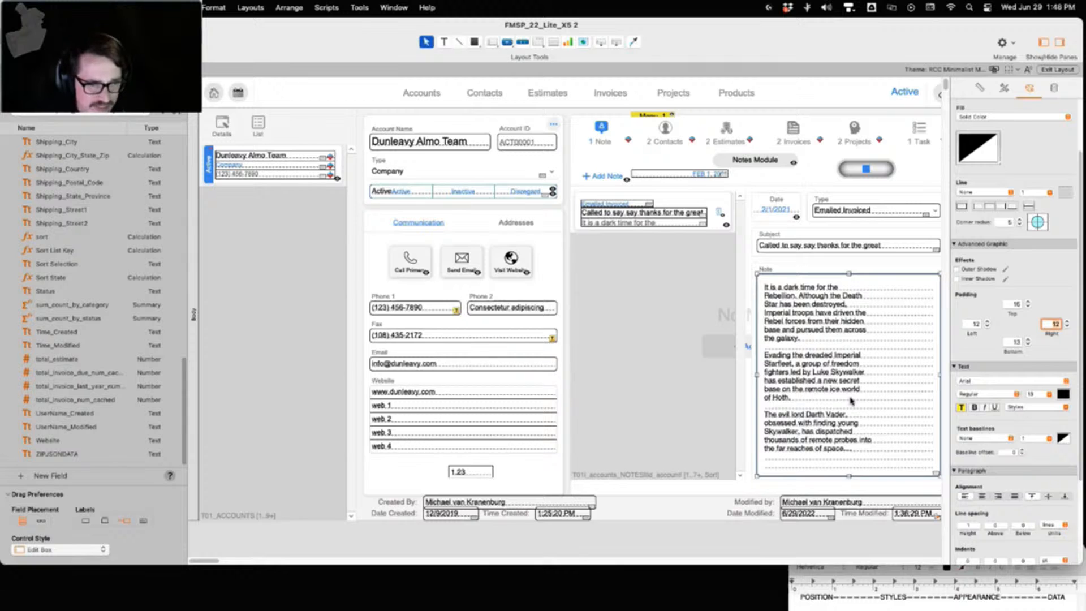
Try the alignment options on the Note field's text, ending with horizontal centre and vertical bottom alignment
{"action": "scroll", "coordinate": [979, 488], "scroll_direction": "down", "scroll_amount": 2}
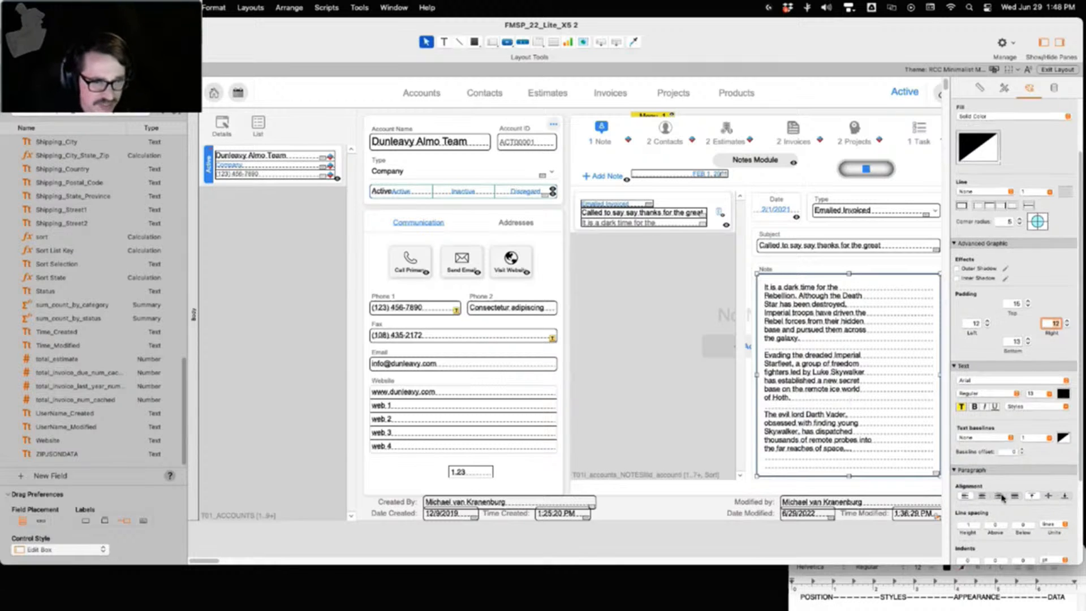
{"action": "left_click", "coordinate": [982, 484]}
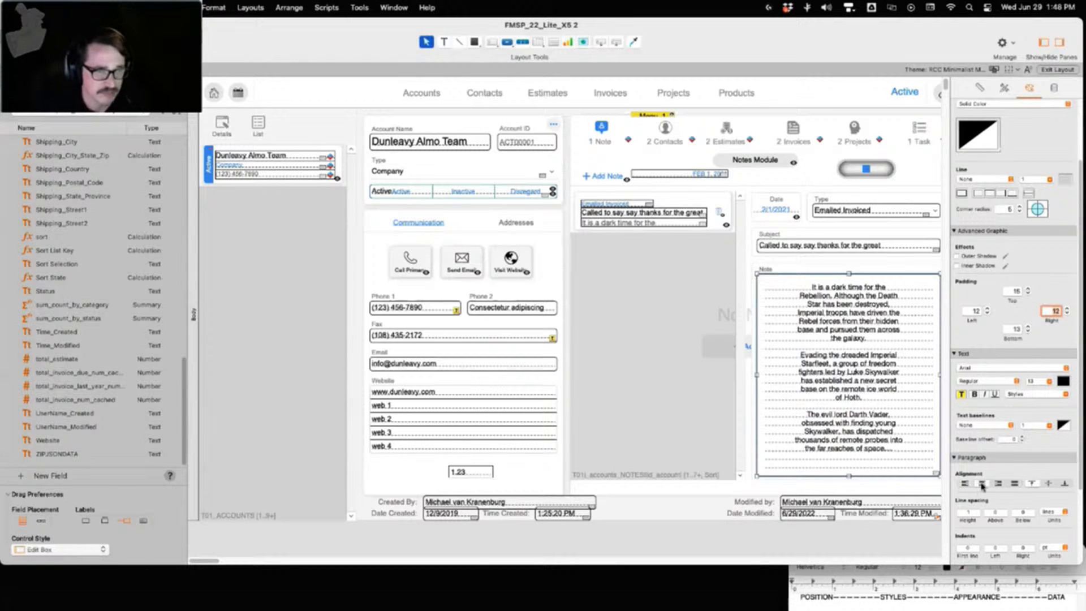
{"action": "left_click", "coordinate": [999, 484]}
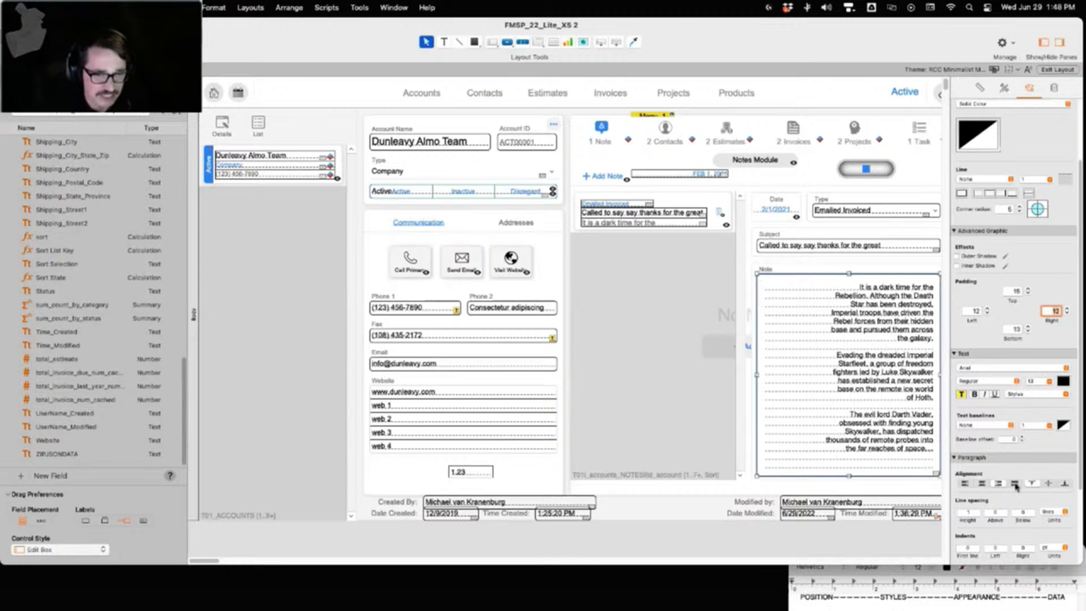
{"action": "left_click", "coordinate": [965, 484]}
{"action": "left_click", "coordinate": [982, 484]}
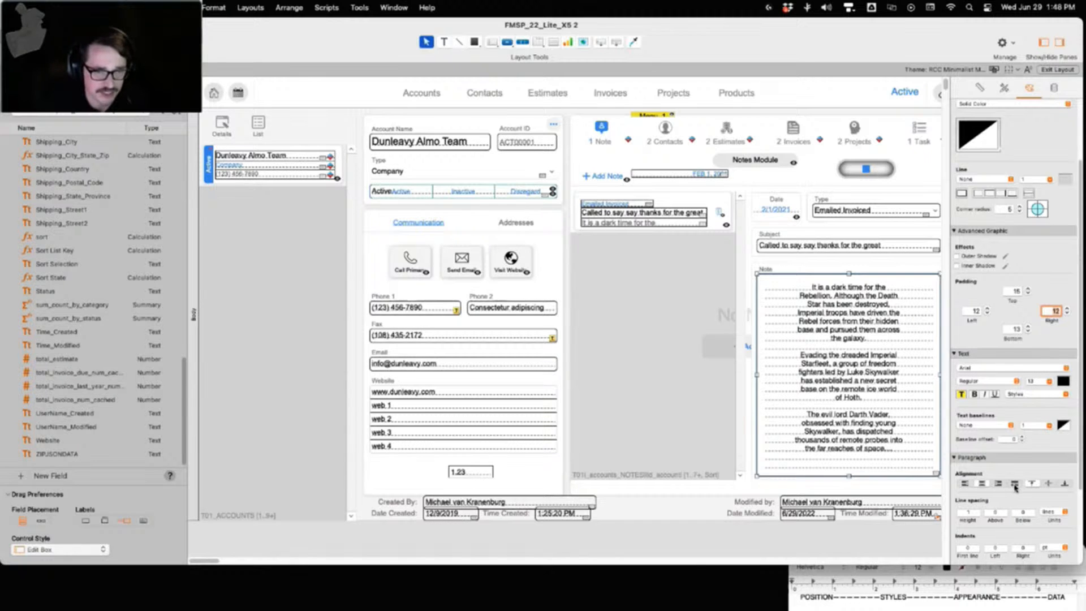
{"action": "left_click", "coordinate": [1049, 485]}
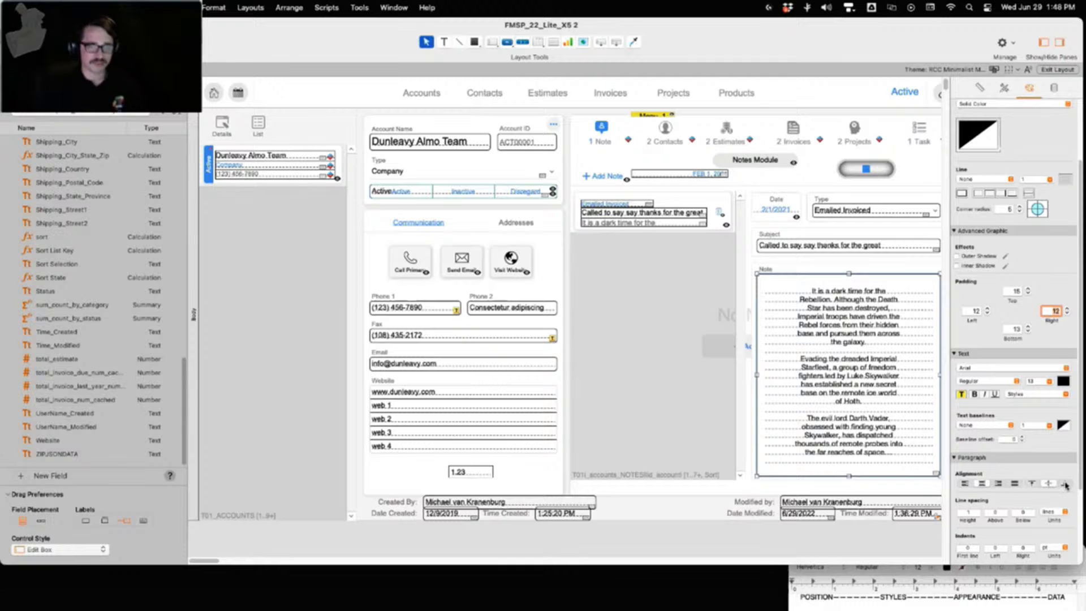
{"action": "left_click", "coordinate": [1066, 484]}
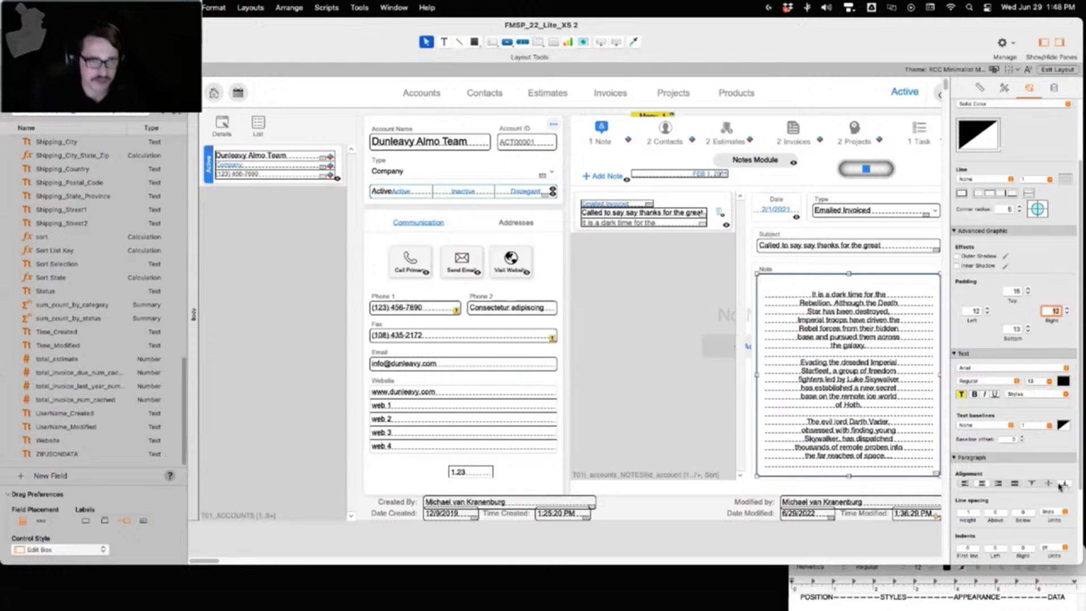
Try a line spacing height of .5 on the Note field, with lines as the unit
{"action": "scroll", "coordinate": [1029, 490], "scroll_direction": "down", "scroll_amount": 2}
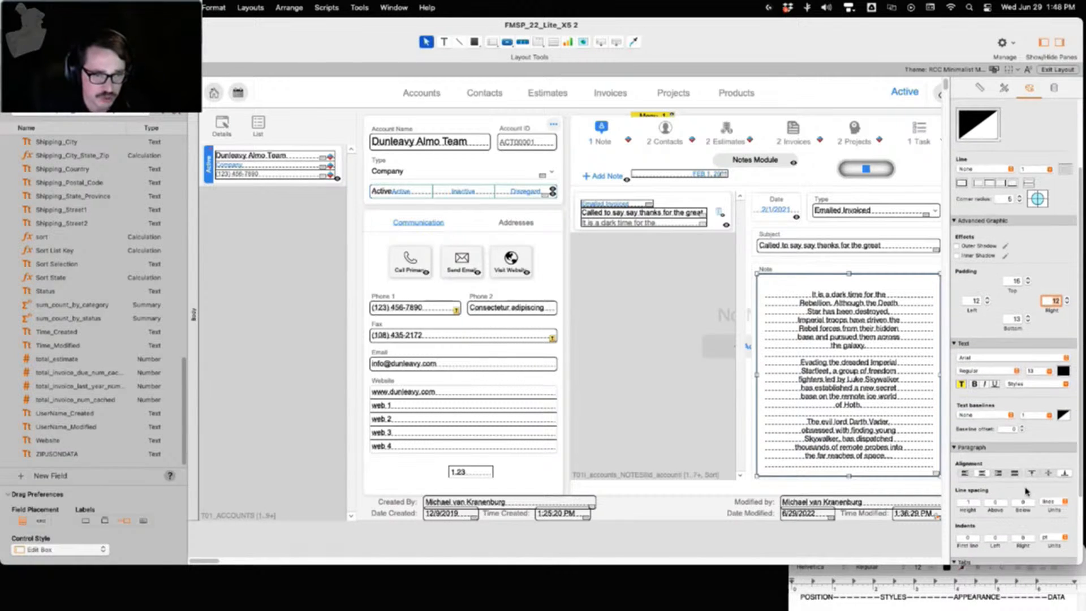
{"action": "scroll", "coordinate": [984, 472], "scroll_direction": "up", "scroll_amount": 1}
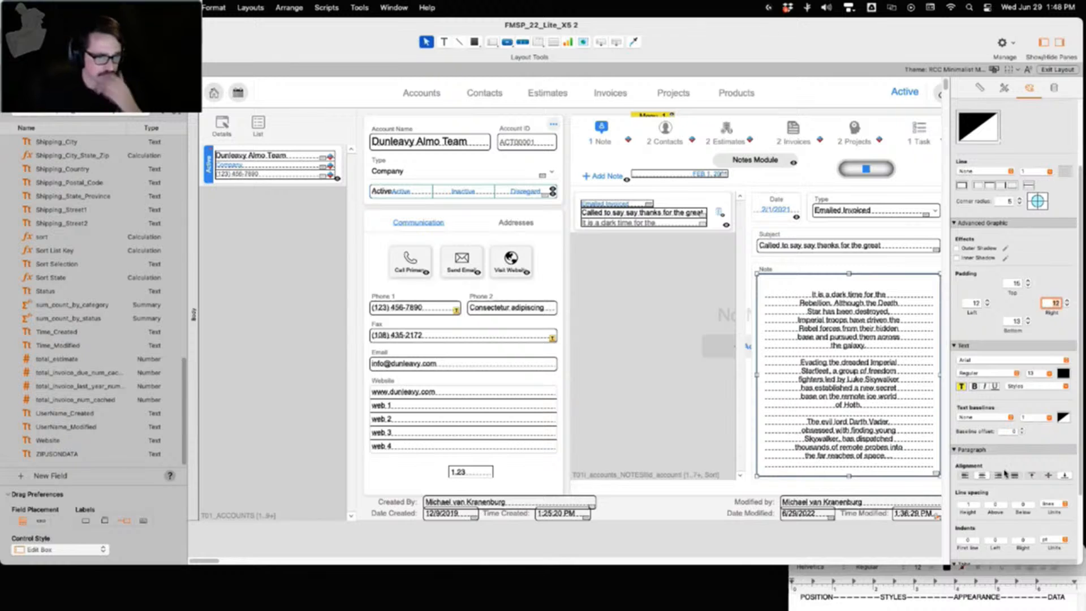
{"action": "left_click", "coordinate": [1063, 505]}
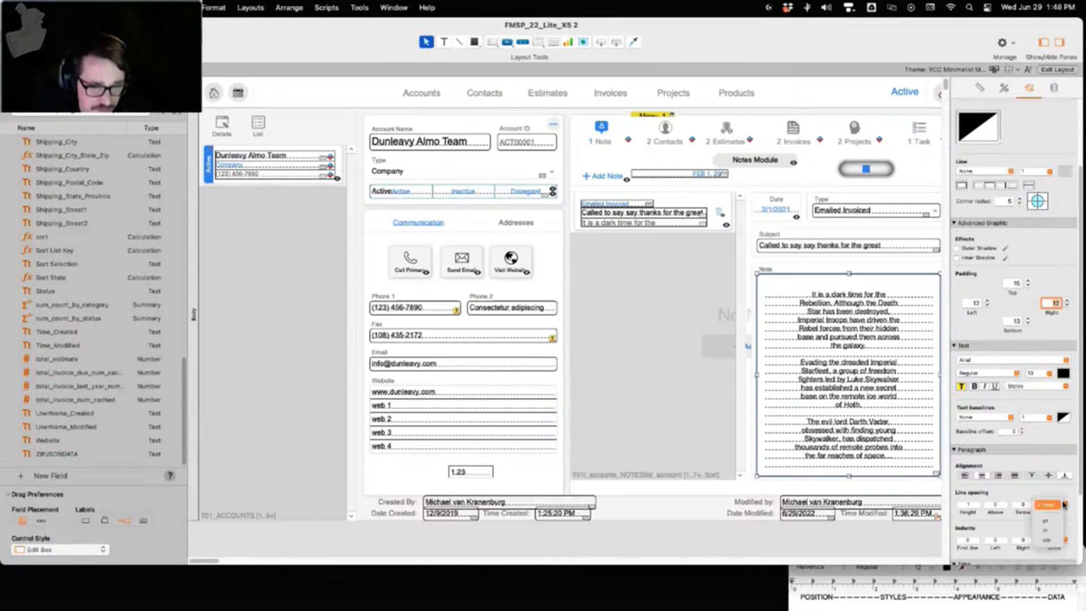
{"action": "left_click", "coordinate": [1046, 504]}
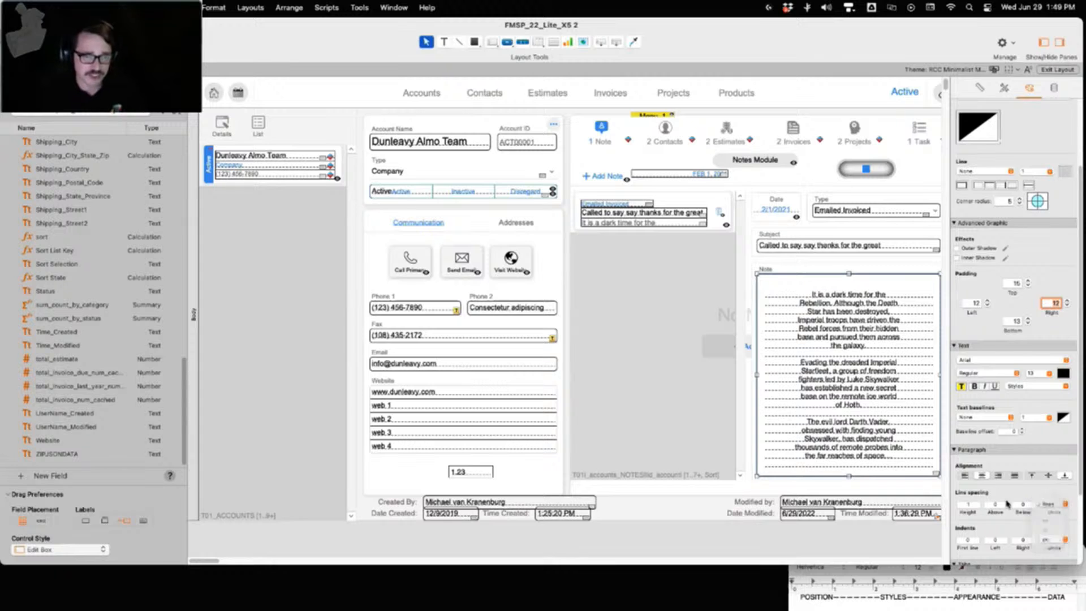
{"action": "left_click", "coordinate": [969, 505]}
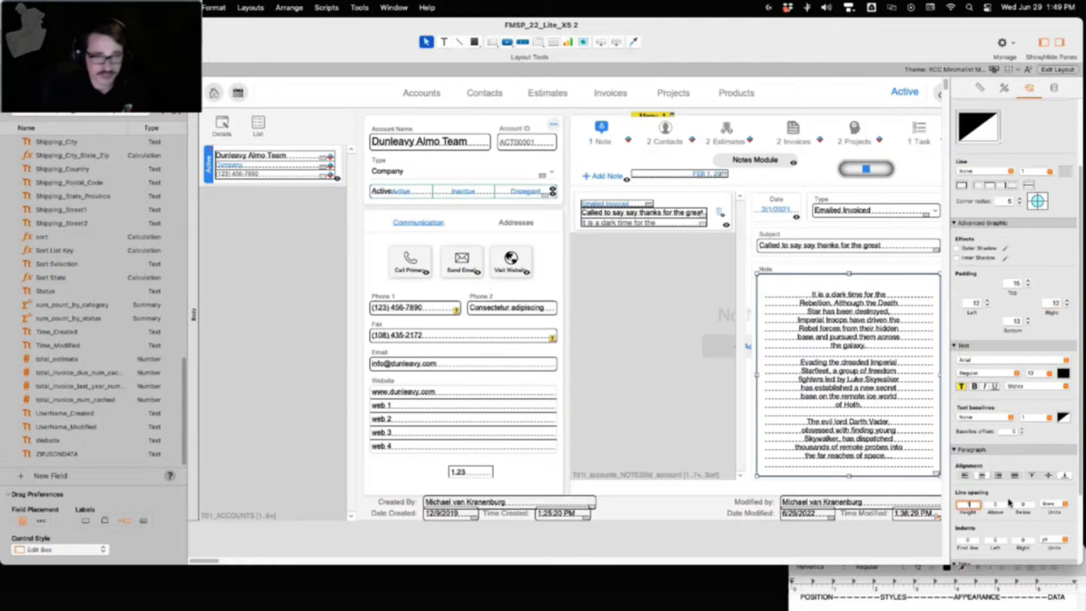
{"action": "key", "text": "BackSpace"}
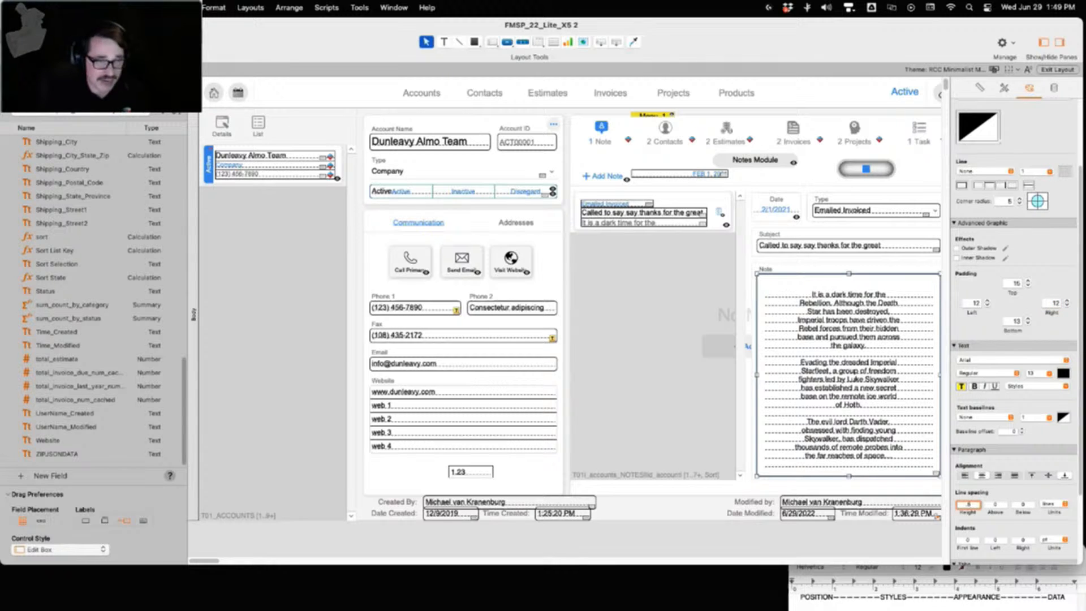
{"action": "type", "text": ".5"}
{"action": "key", "text": "Return"}
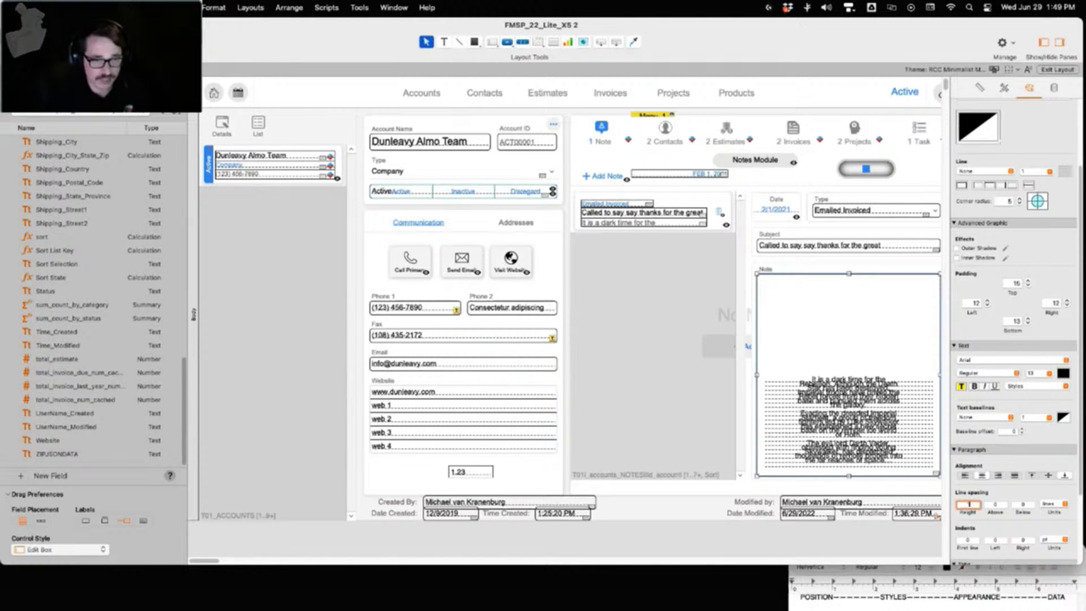
Set the Note field's line spacing height to 2 lines
{"action": "key", "text": "Return"}
{"action": "type", "text": "2"}
{"action": "key", "text": "Return"}
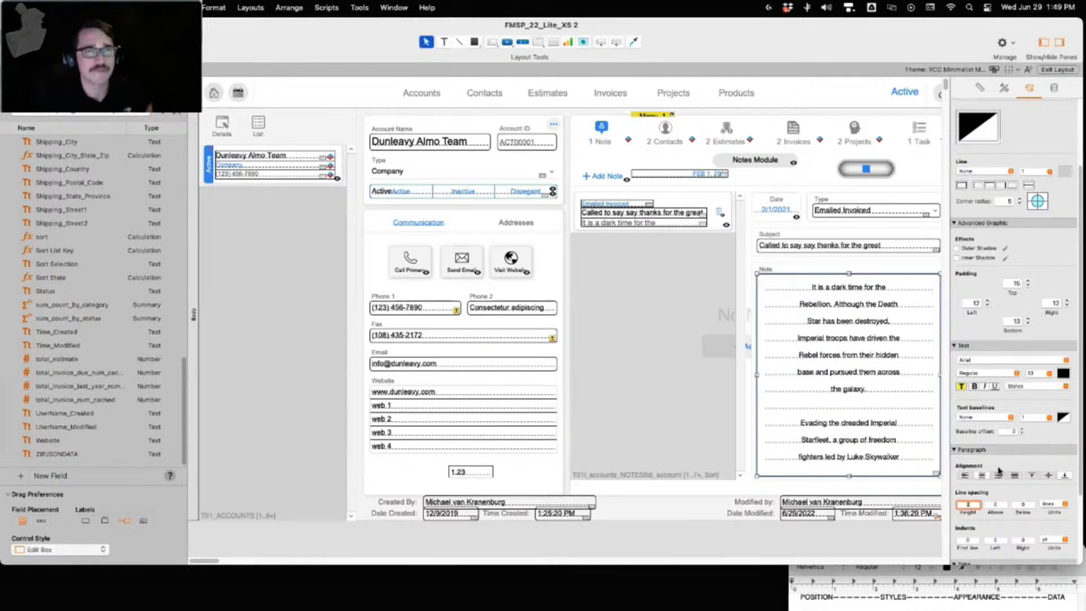
Examine the edit box styles, the current theme's options and the available layout themes without choosing another theme
{"action": "left_click", "coordinate": [1003, 89]}
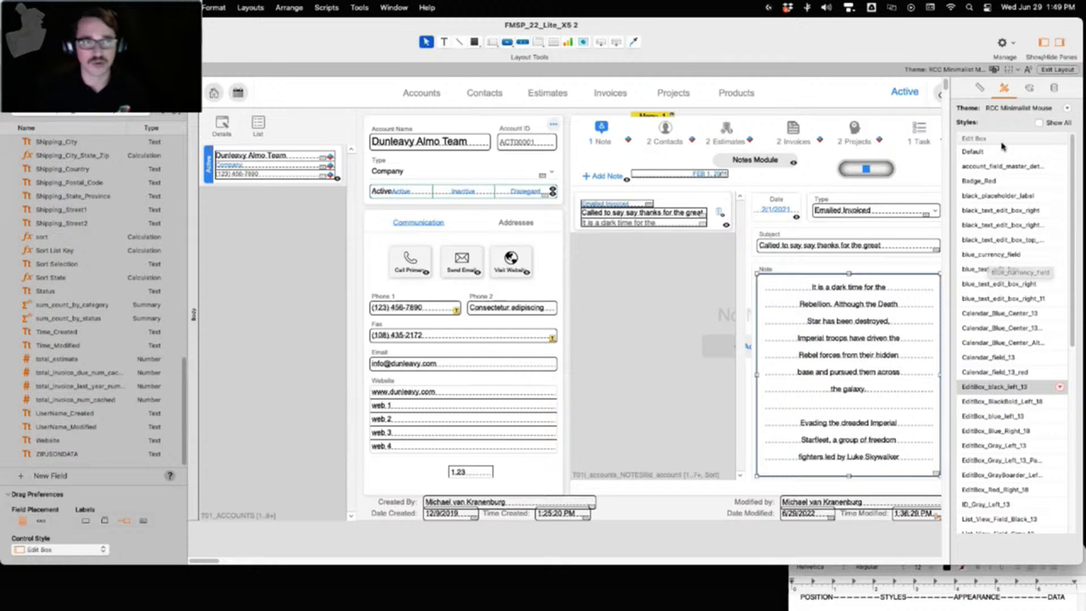
{"action": "left_click", "coordinate": [1068, 109]}
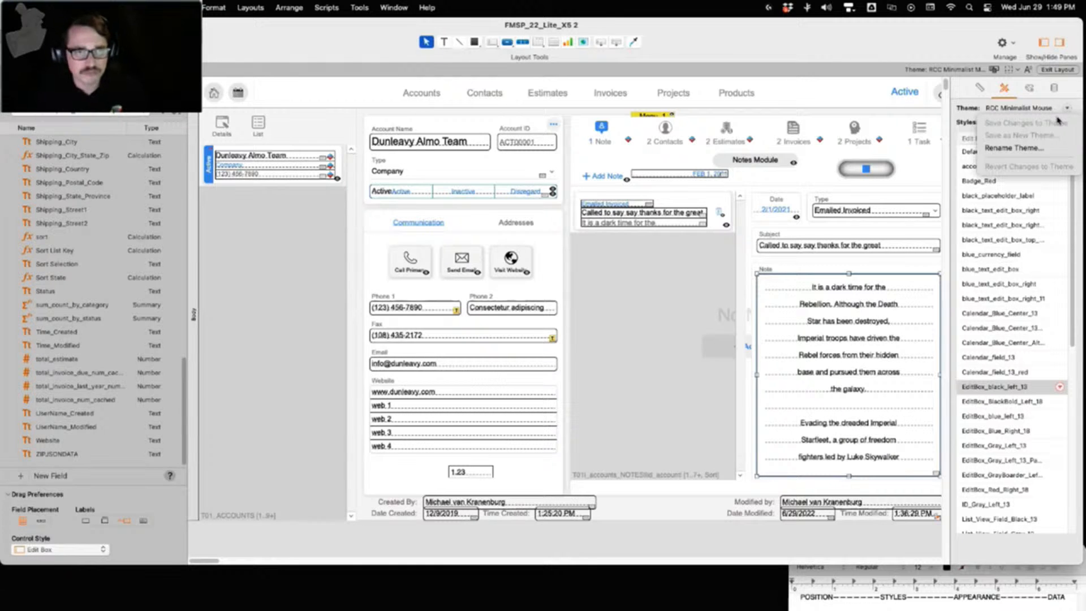
{"action": "left_click", "coordinate": [1004, 93]}
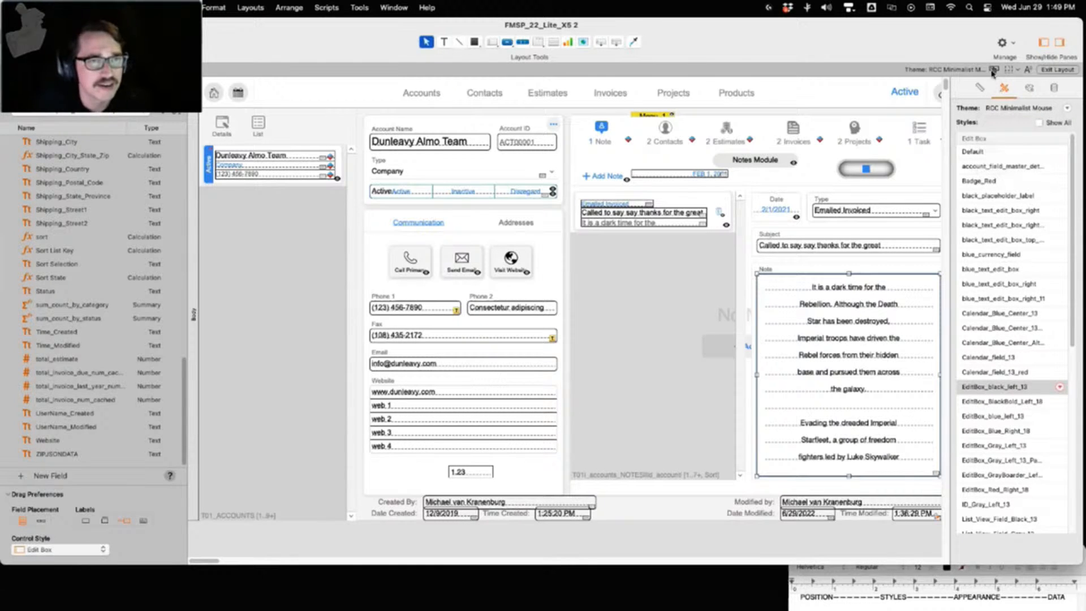
{"action": "left_click", "coordinate": [993, 69]}
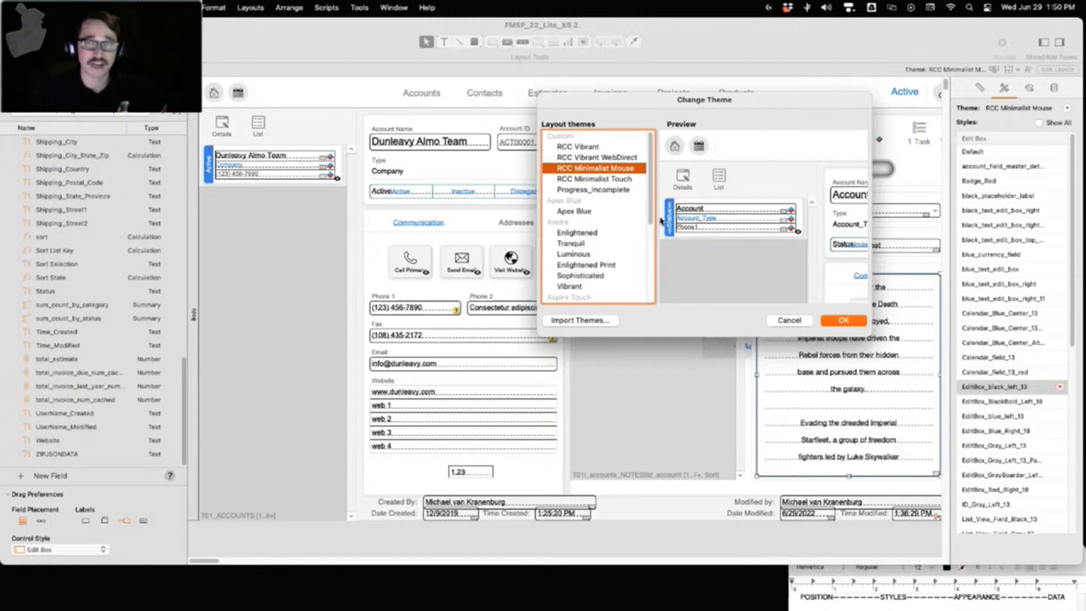
{"action": "left_click", "coordinate": [791, 320]}
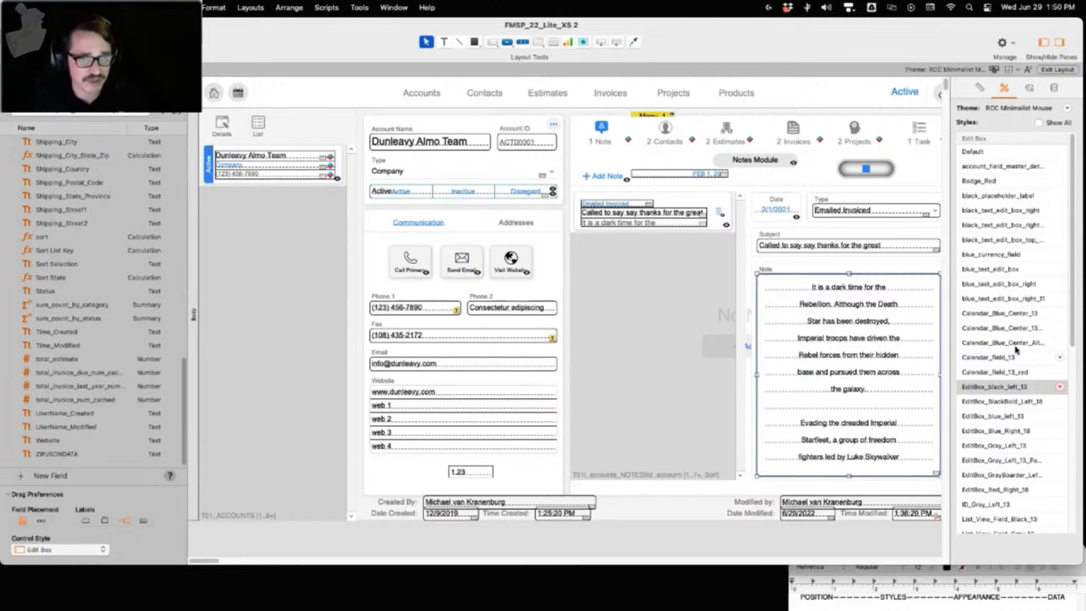
Compare the Call Primary button's styles with the Note field's and try several edit box styles on the Note field, ending with account_field_master_detail
{"action": "left_click", "coordinate": [412, 271]}
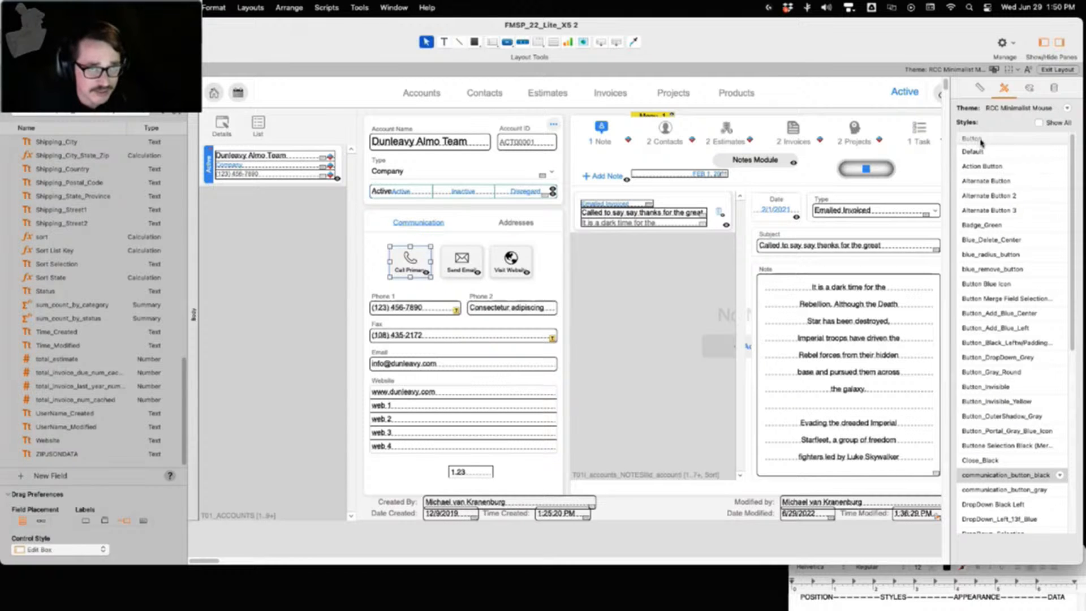
{"action": "left_click", "coordinate": [776, 334]}
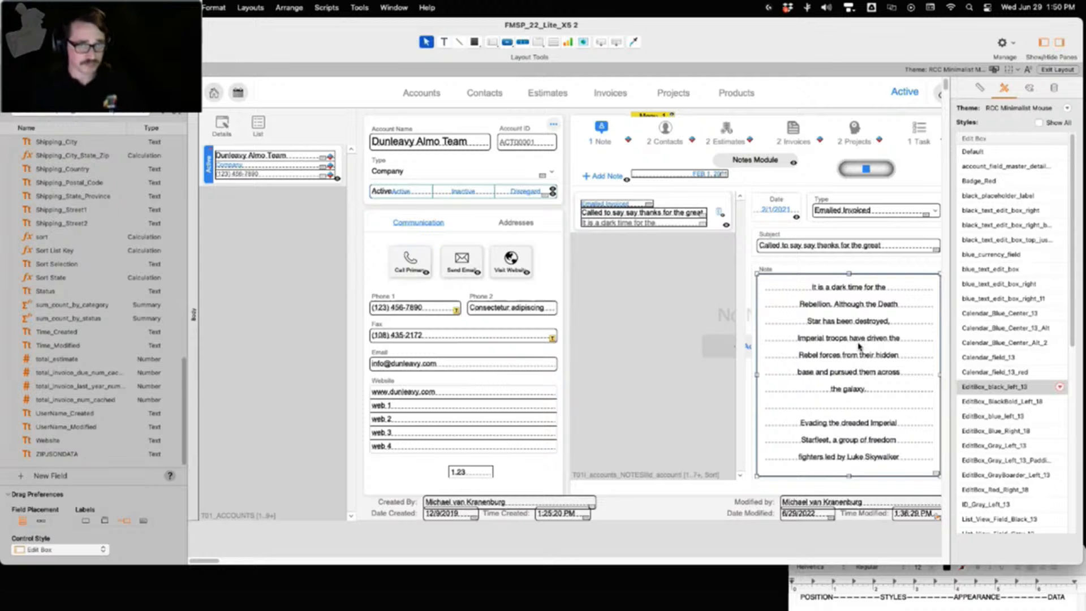
{"action": "left_click", "coordinate": [993, 181]}
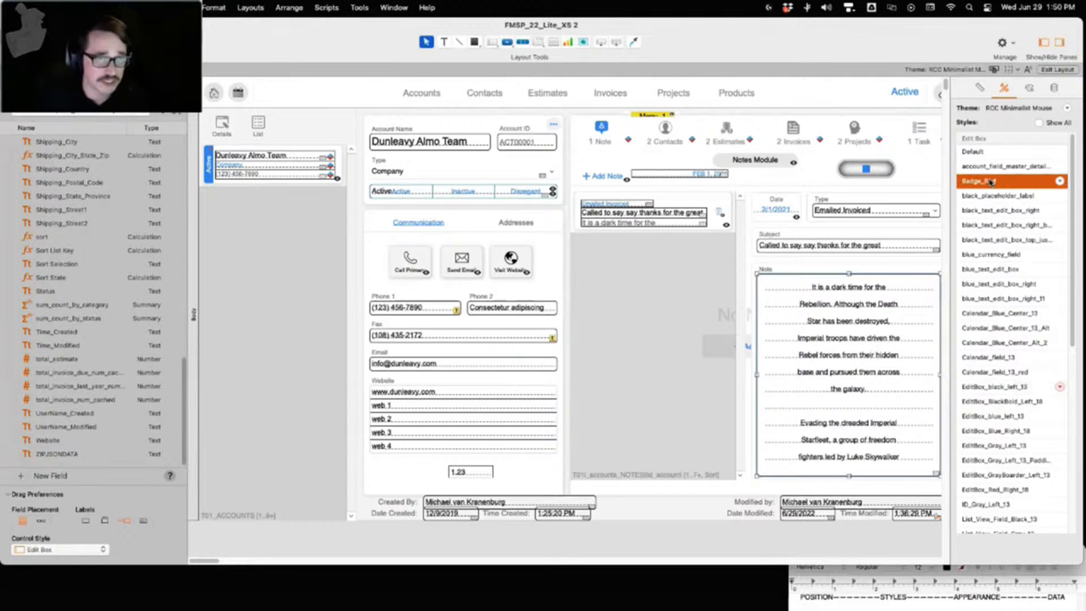
{"action": "left_click", "coordinate": [993, 196]}
{"action": "left_click", "coordinate": [994, 211]}
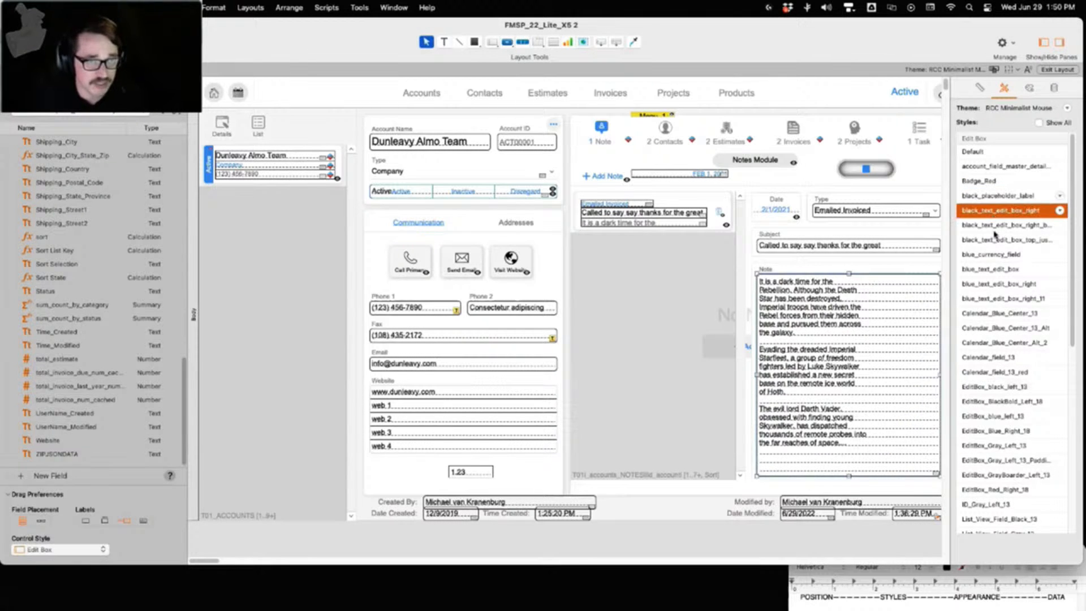
{"action": "left_click", "coordinate": [993, 225]}
{"action": "left_click", "coordinate": [993, 255]}
{"action": "left_click", "coordinate": [994, 298]}
{"action": "left_click", "coordinate": [996, 323]}
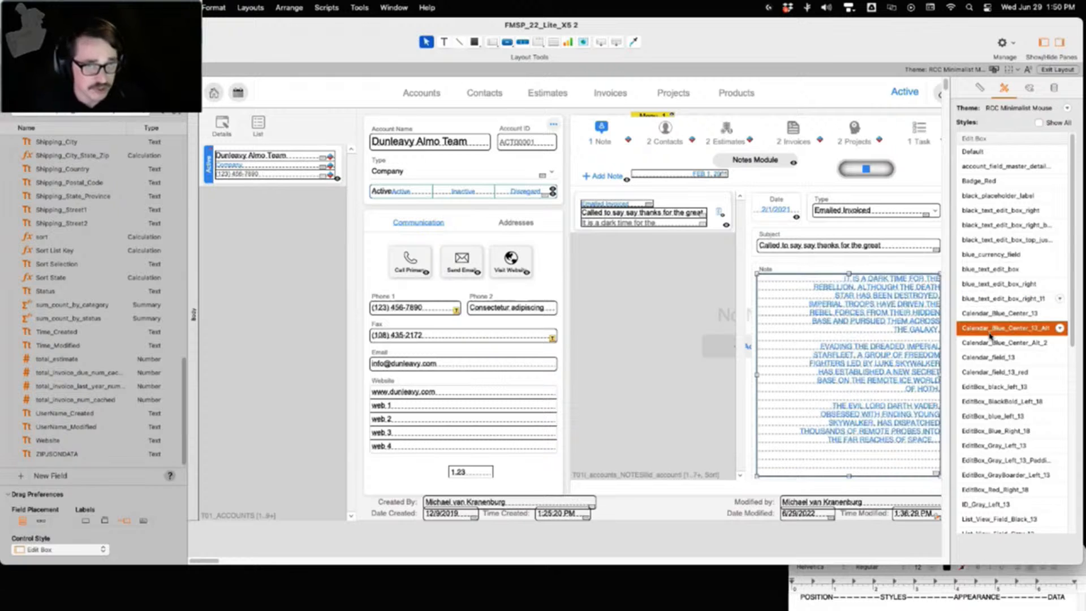
{"action": "left_click", "coordinate": [997, 168]}
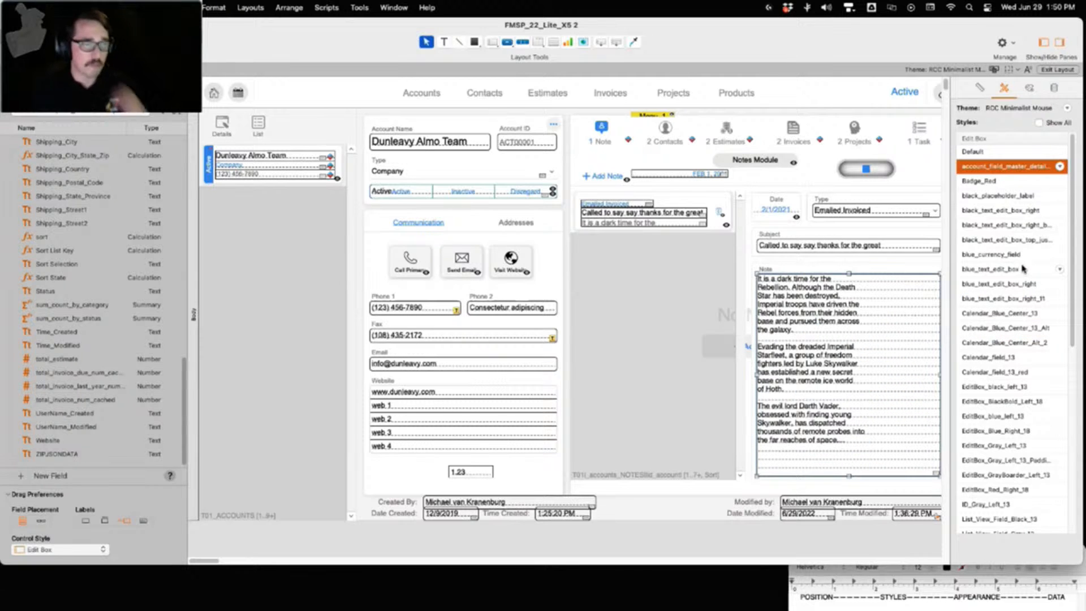
Fill the Note field with solid red
{"action": "left_click", "coordinate": [1030, 88]}
{"action": "left_click", "coordinate": [990, 228]}
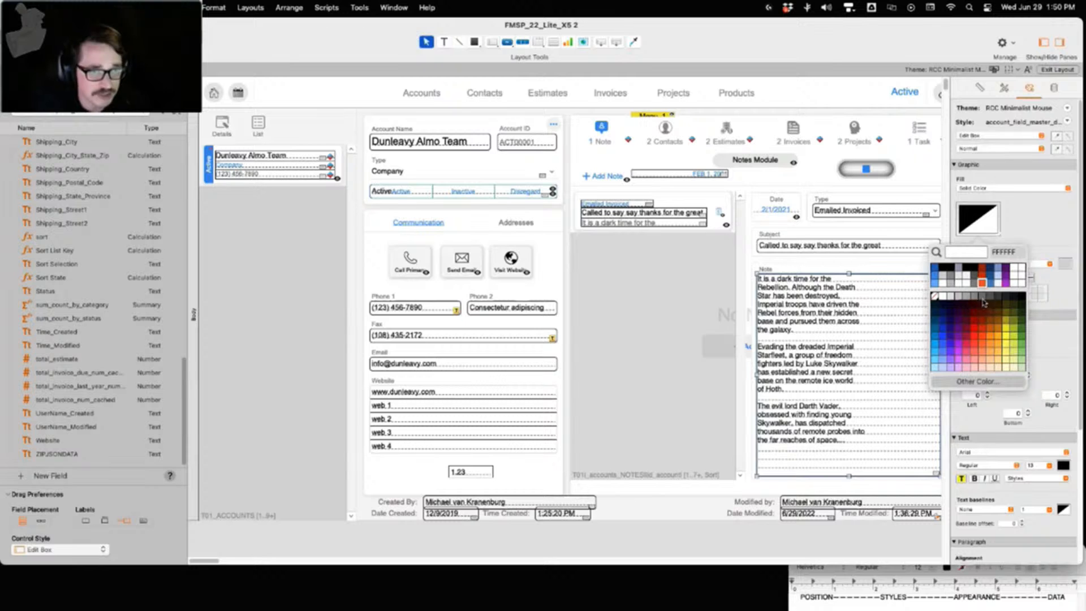
{"action": "left_click", "coordinate": [984, 281]}
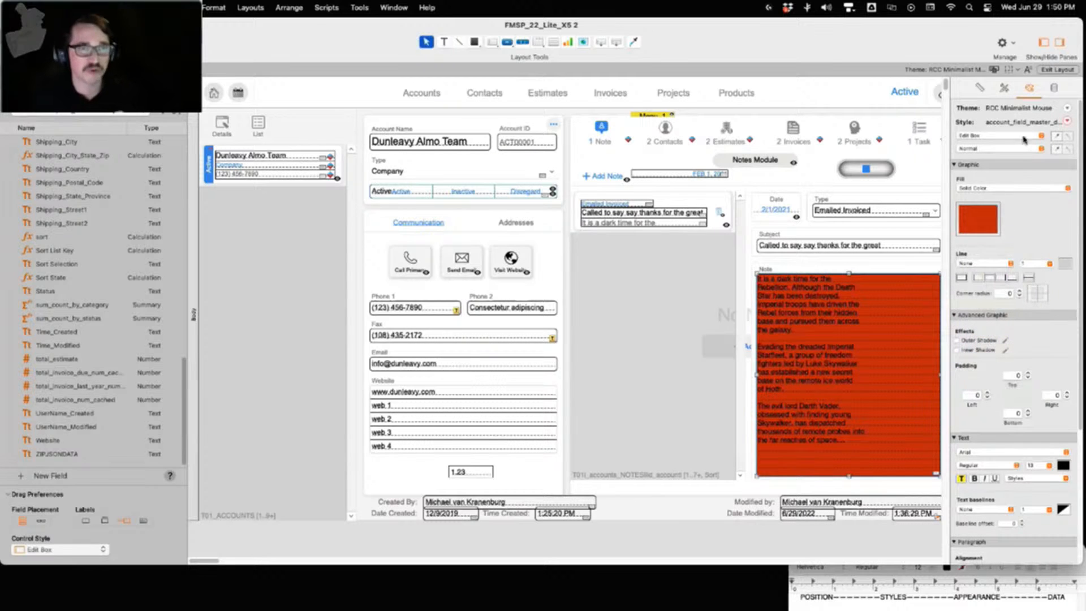
Pick a dark line color for the Note field and give it a solid border of width 1 on all sides
{"action": "left_click", "coordinate": [1065, 264]}
{"action": "left_click", "coordinate": [1071, 346]}
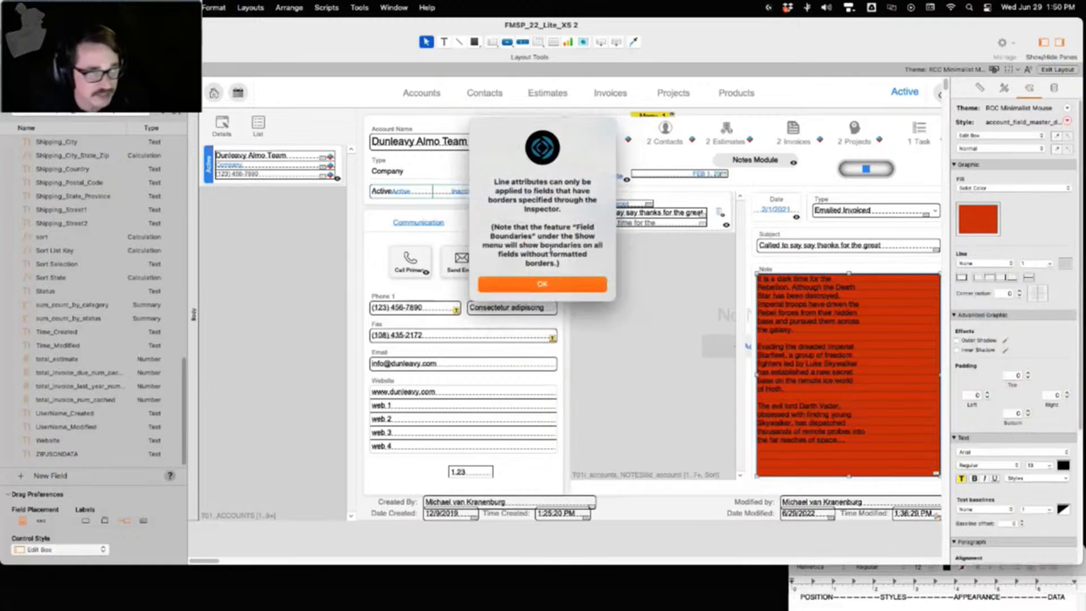
{"action": "left_click", "coordinate": [541, 284]}
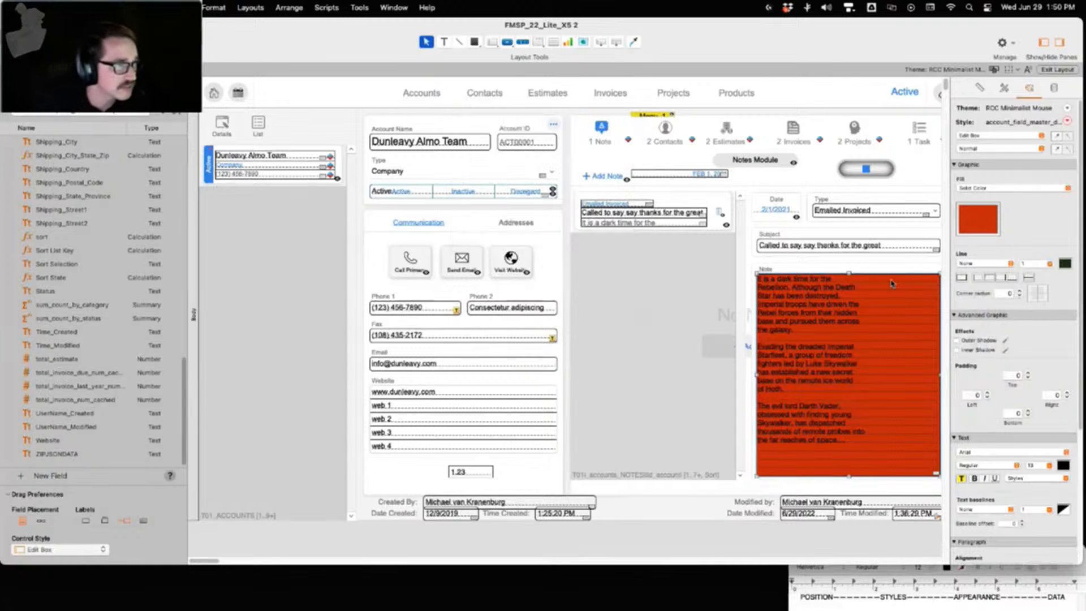
{"action": "left_click", "coordinate": [962, 277]}
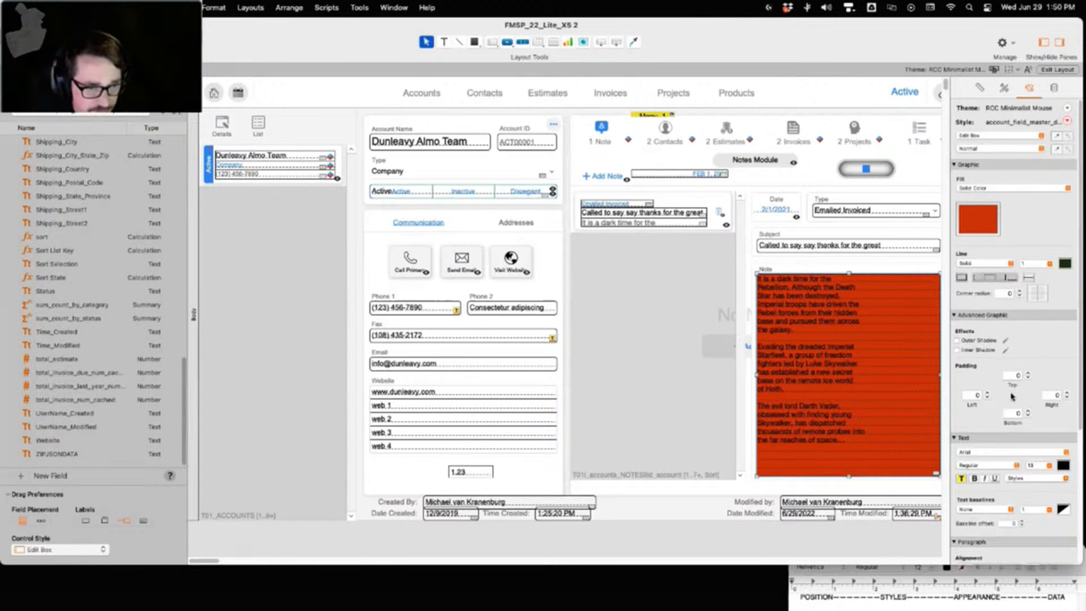
Set the Note field's padding to 8 top, 4 bottom, 4 left and 9 right
{"action": "double_click", "coordinate": [1028, 373]}
{"action": "triple_click", "coordinate": [1028, 373]}
{"action": "triple_click", "coordinate": [1028, 373]}
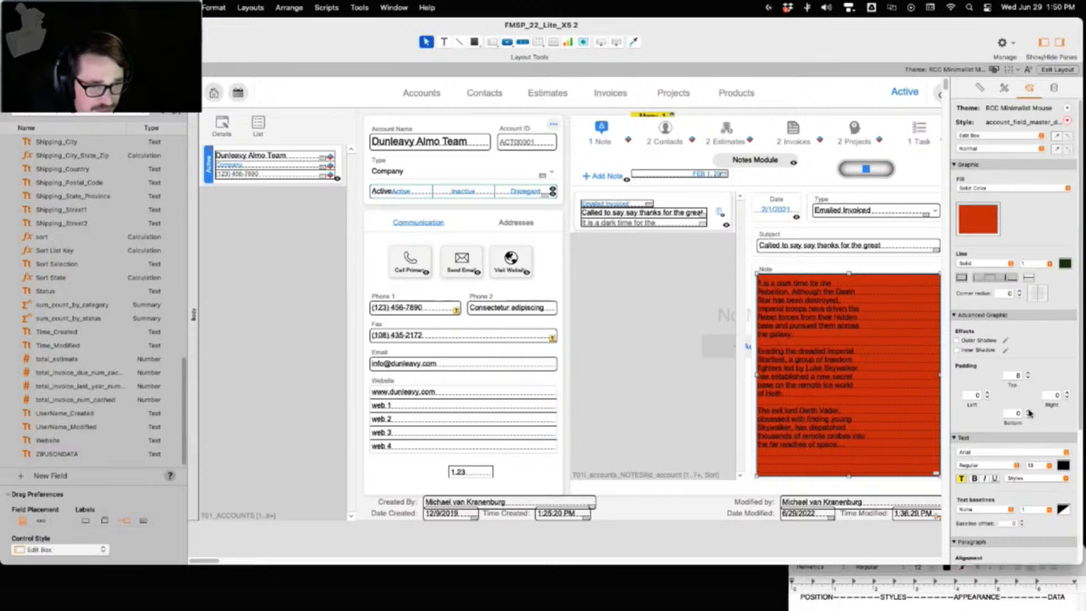
{"action": "left_click", "coordinate": [1028, 411]}
{"action": "triple_click", "coordinate": [1029, 412]}
{"action": "double_click", "coordinate": [988, 393]}
{"action": "double_click", "coordinate": [987, 393]}
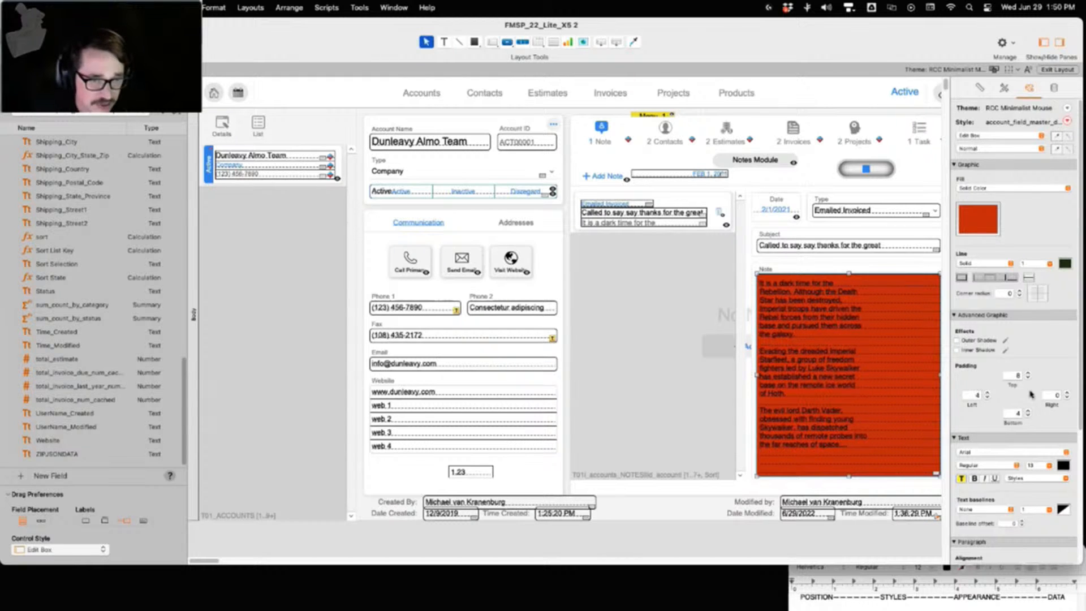
{"action": "left_click", "coordinate": [1068, 392]}
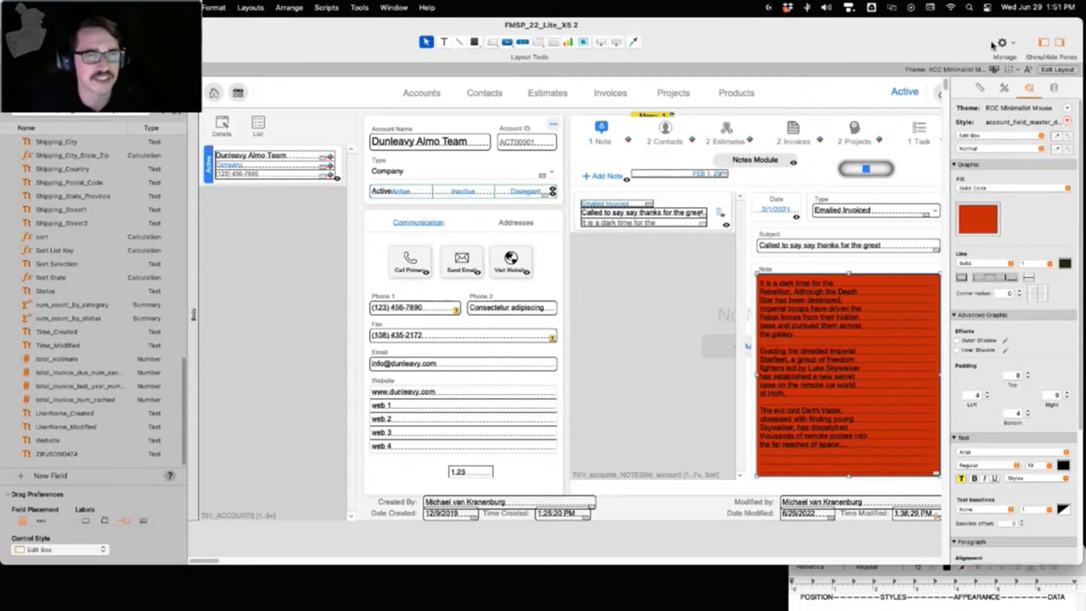
Save the Note field's formatting changes to its current account_field_master_detail style
{"action": "left_click", "coordinate": [1005, 88]}
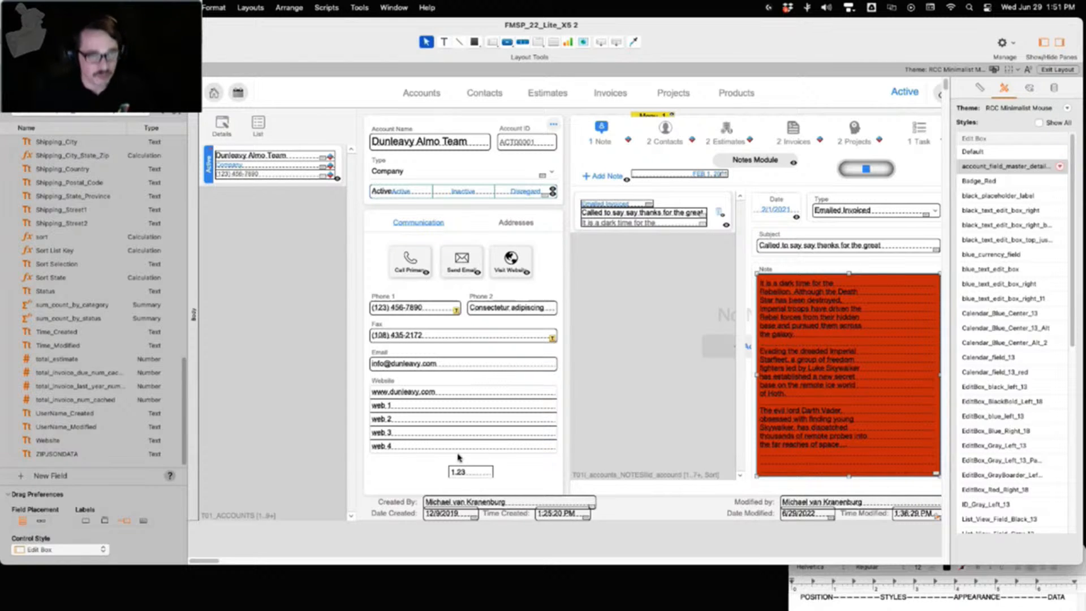
{"action": "left_click", "coordinate": [1059, 166]}
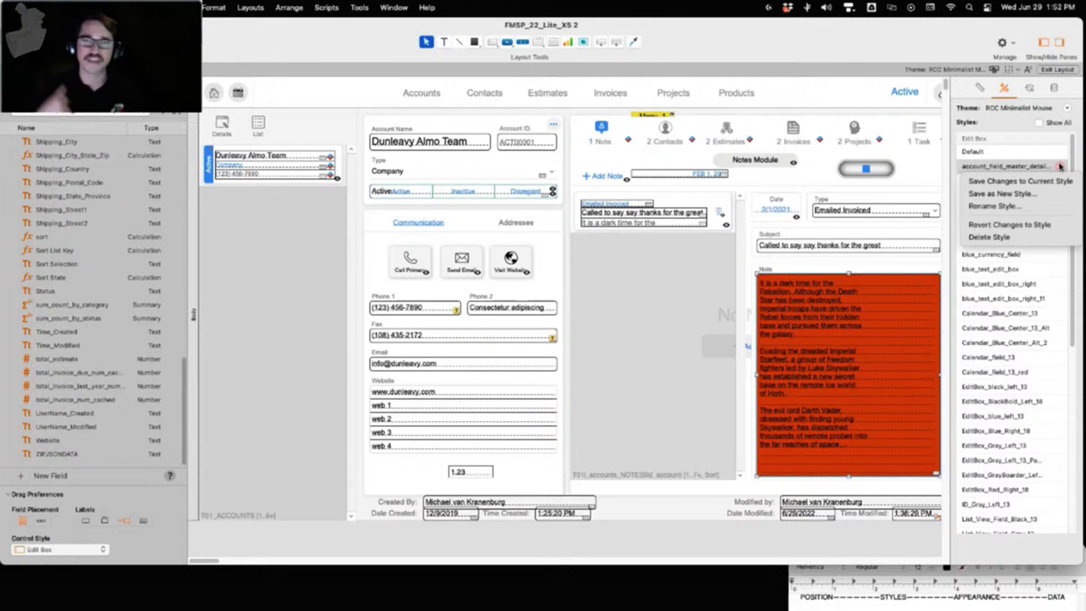
{"action": "left_click", "coordinate": [1034, 186]}
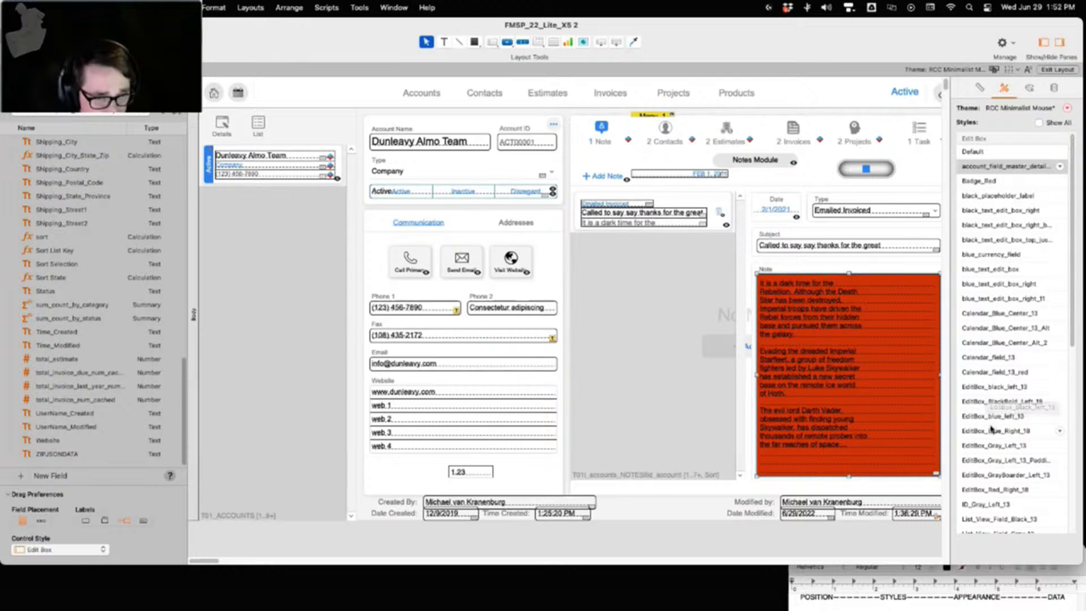
Apply the EditBox_black_left_13 style to the Note field and fill it with solid red
{"action": "left_click", "coordinate": [996, 388]}
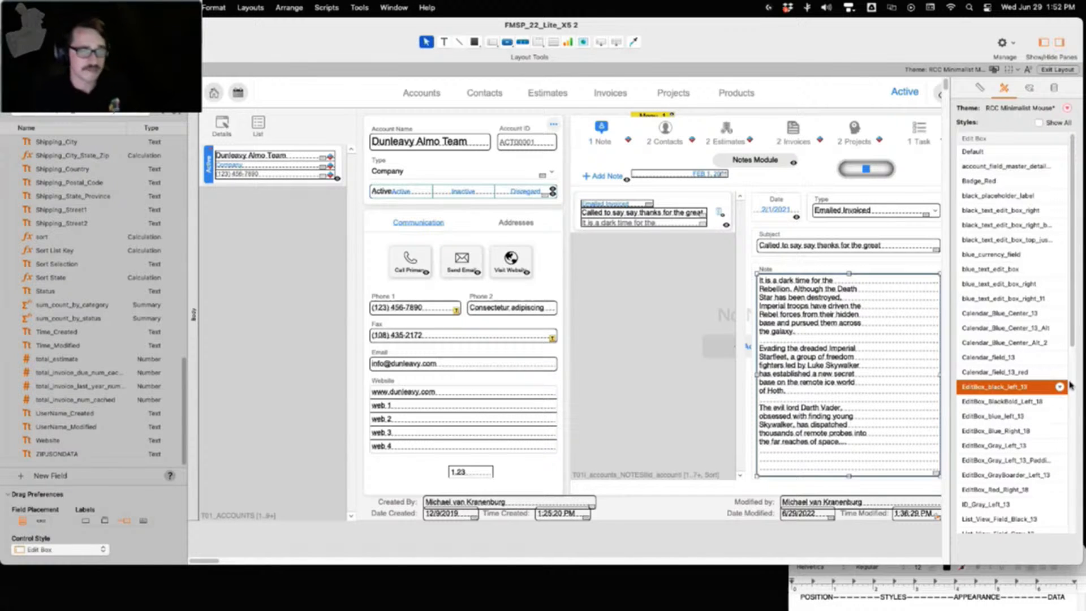
{"action": "left_click", "coordinate": [1029, 88]}
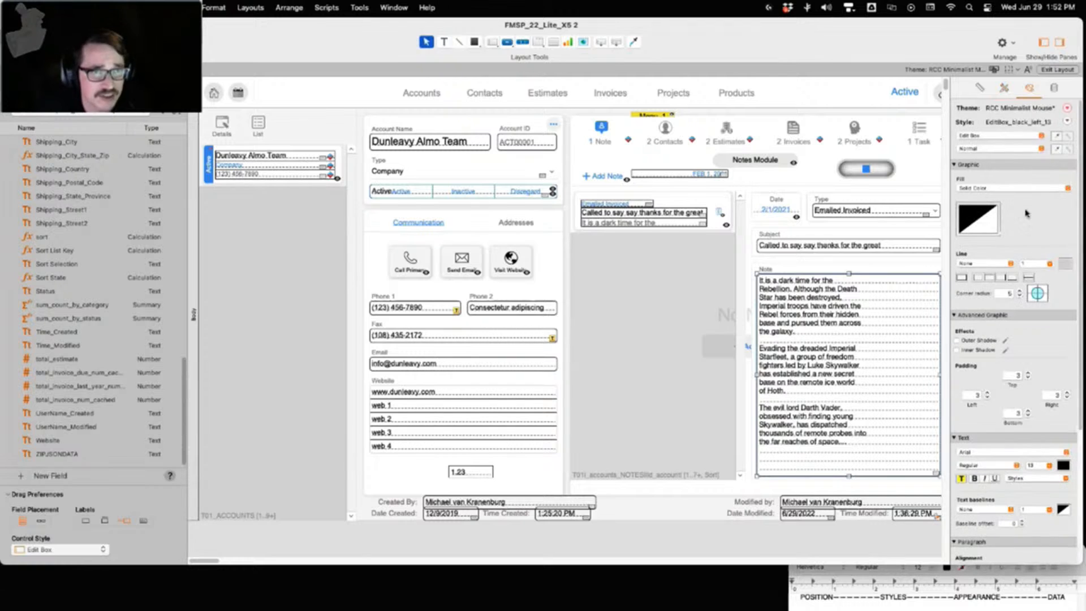
{"action": "left_click", "coordinate": [995, 229]}
{"action": "left_click", "coordinate": [982, 277]}
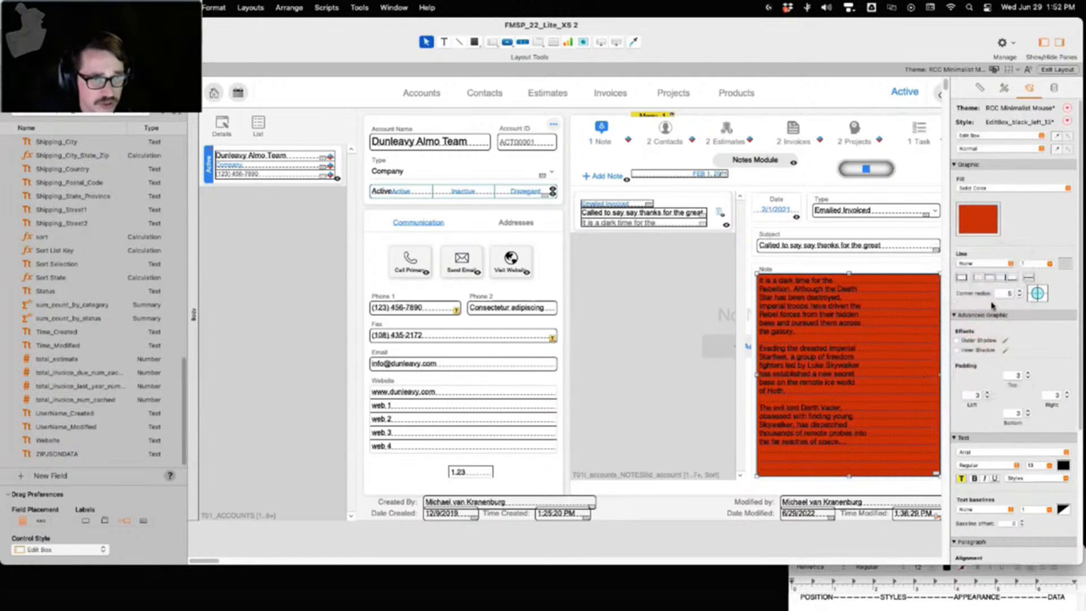
Save the red fill to the EditBox_black_left_13 style
{"action": "left_click", "coordinate": [1004, 88]}
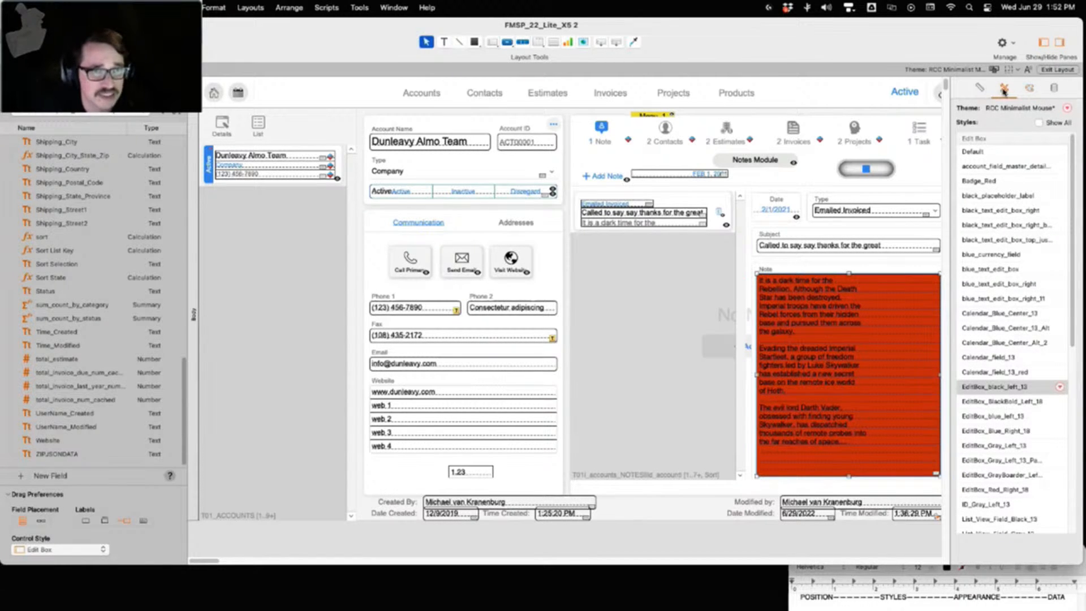
{"action": "left_click", "coordinate": [1059, 387]}
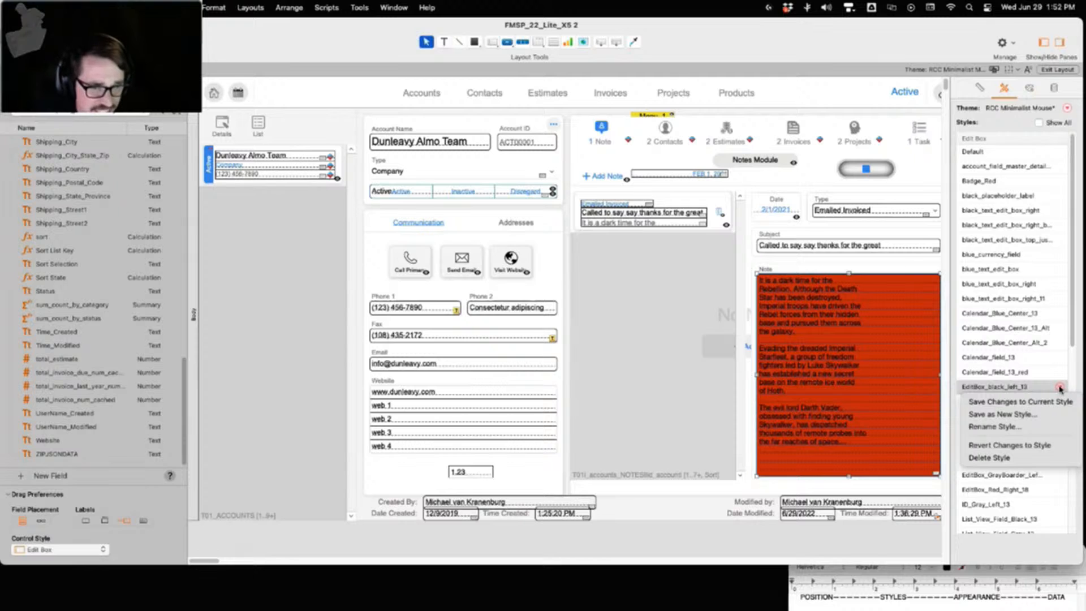
{"action": "left_click", "coordinate": [1053, 402]}
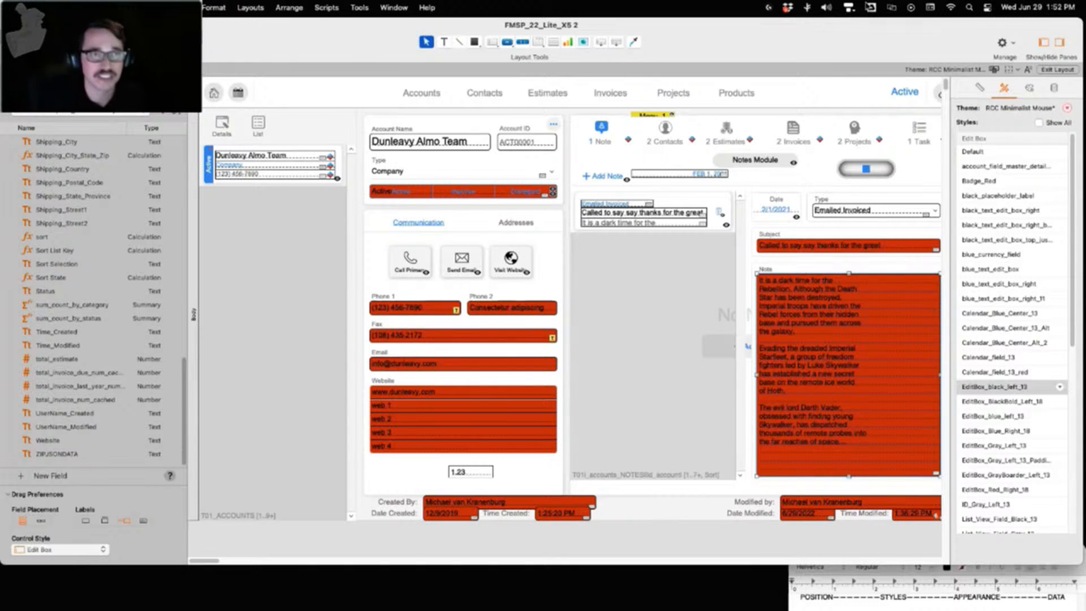
Save the style changes to the RCC Minimalist Mouse theme for all layouts that use it
{"action": "left_click", "coordinate": [1066, 109]}
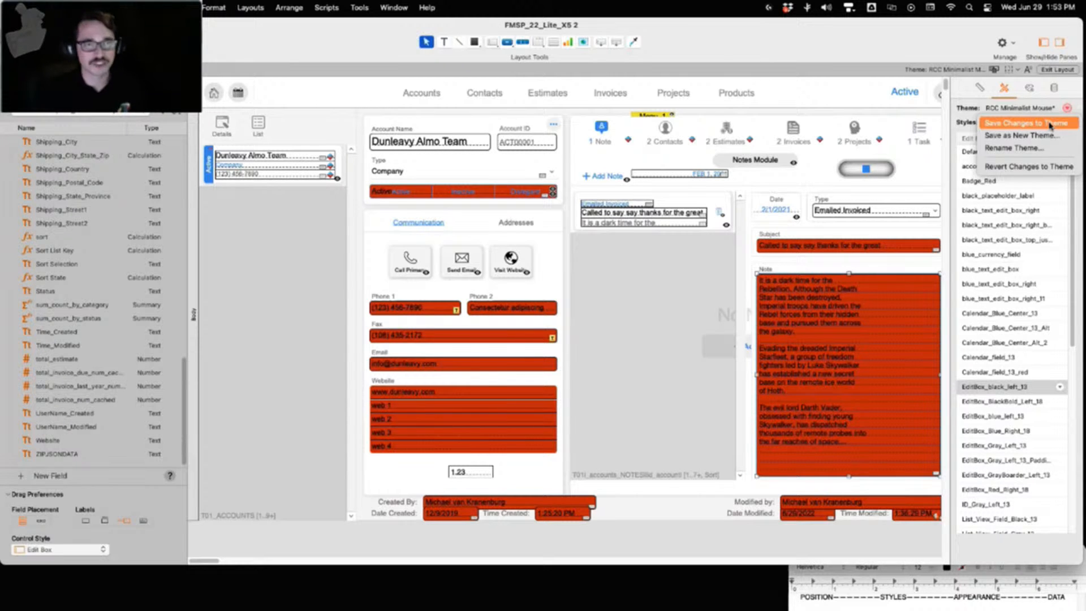
{"action": "left_click", "coordinate": [1049, 123]}
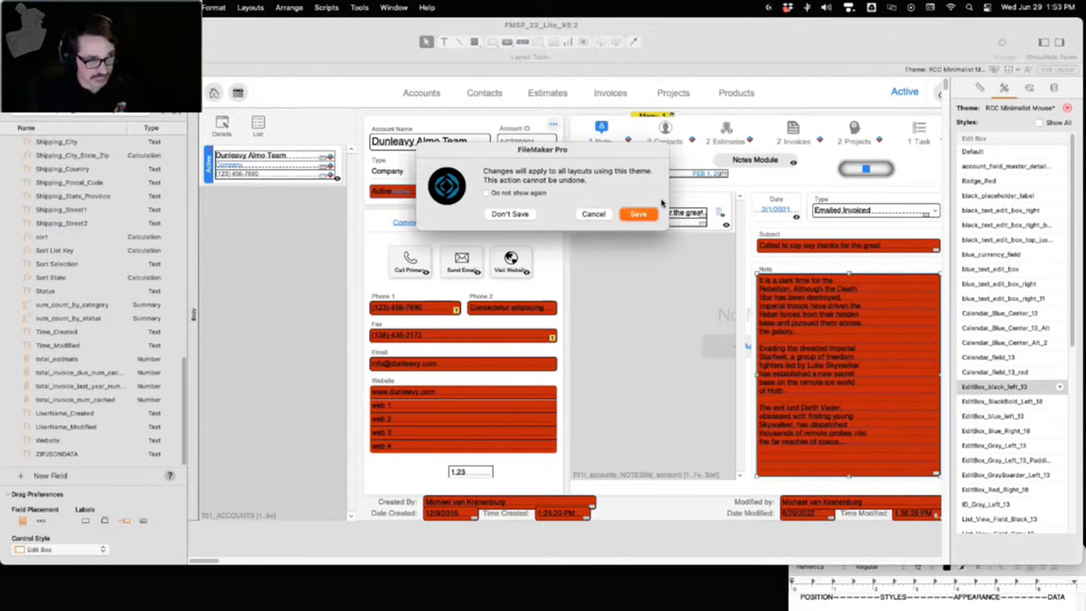
{"action": "left_click", "coordinate": [647, 216]}
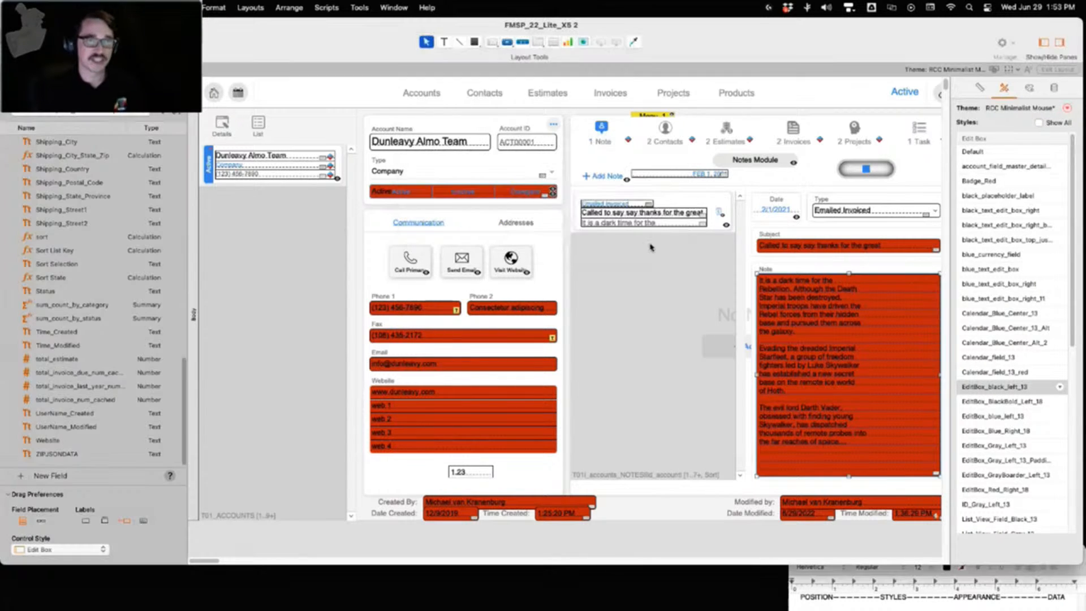
Leave layout editing and check how the saved theme looks on the Contacts, Estimates, Invoices, Projects and Products layouts, returning to Accounts
{"action": "left_click", "coordinate": [516, 102]}
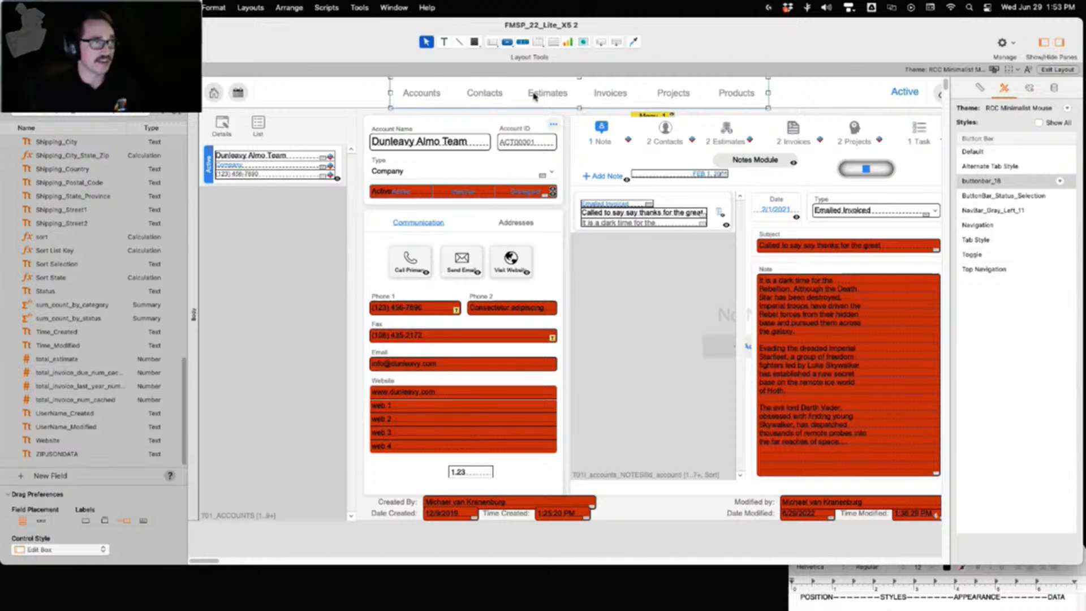
{"action": "left_click", "coordinate": [1058, 69]}
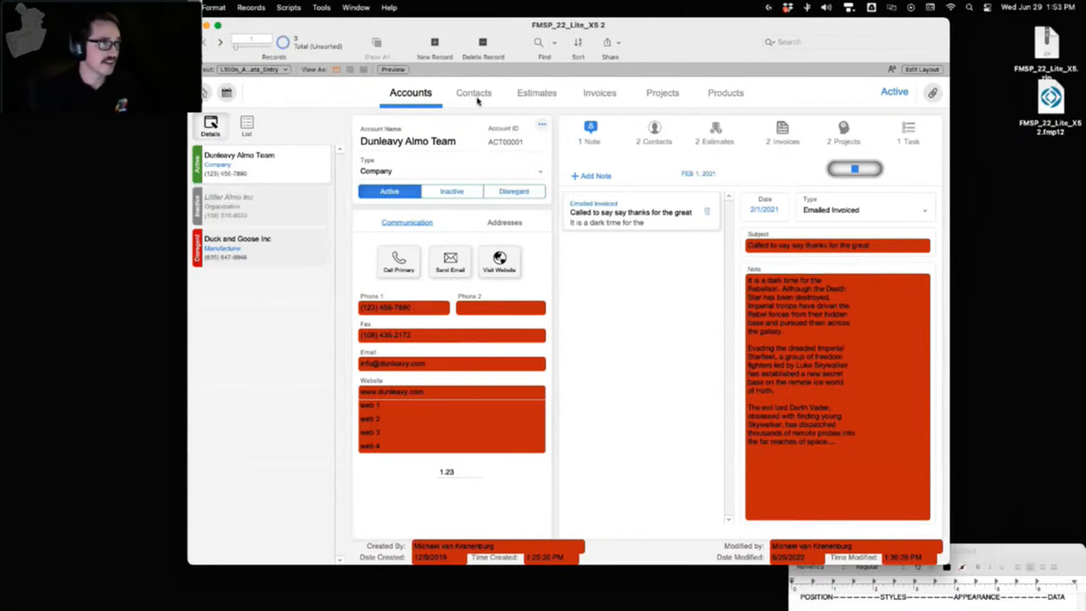
{"action": "left_click", "coordinate": [475, 100]}
{"action": "left_click", "coordinate": [561, 94]}
{"action": "left_click", "coordinate": [605, 94]}
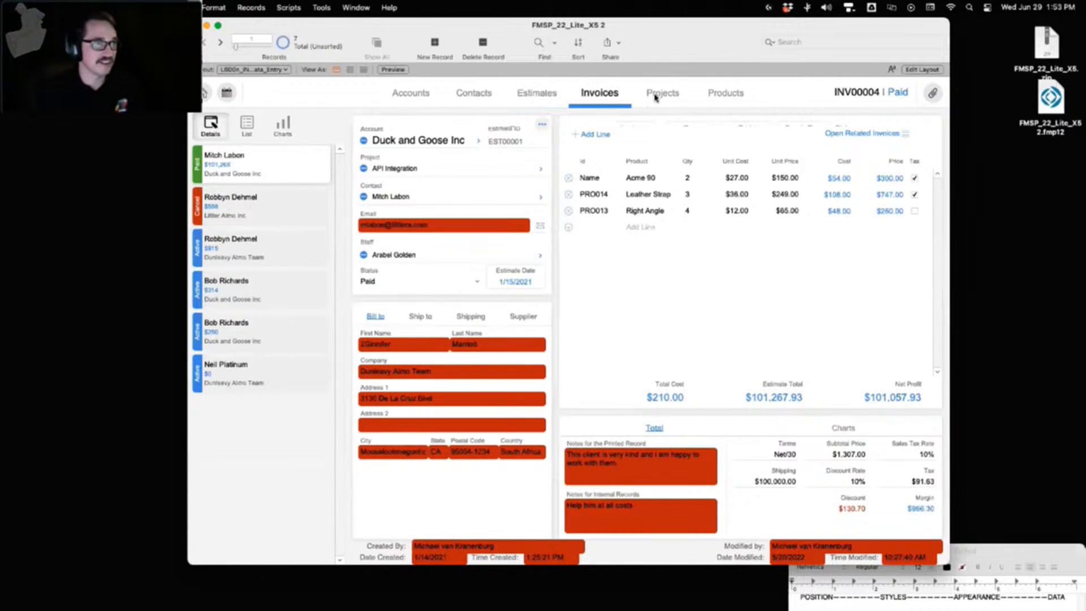
{"action": "left_click", "coordinate": [659, 96]}
{"action": "left_click", "coordinate": [727, 94]}
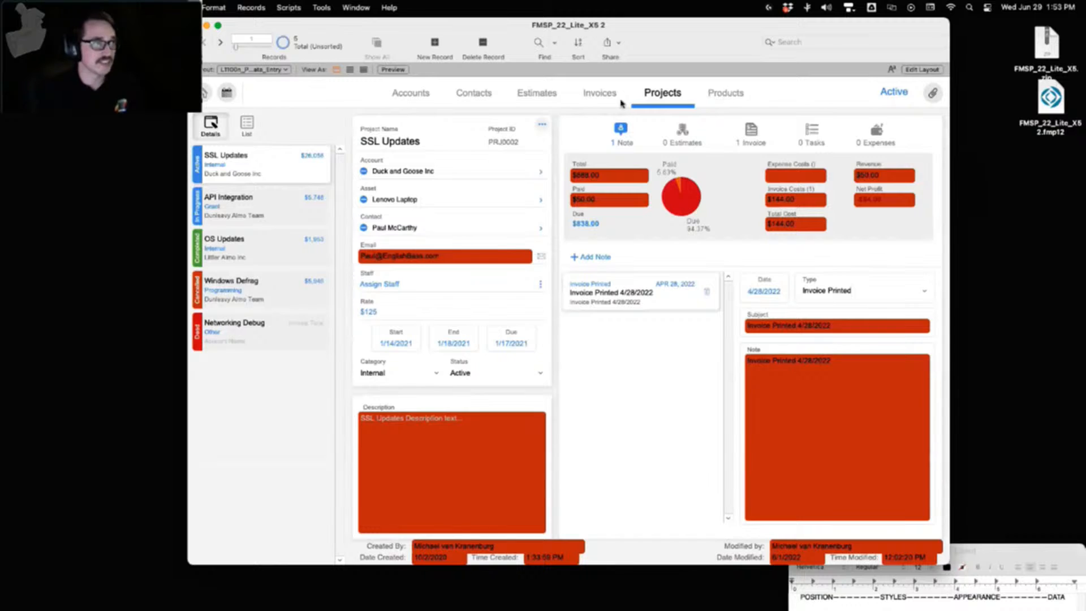
{"action": "left_click", "coordinate": [410, 94]}
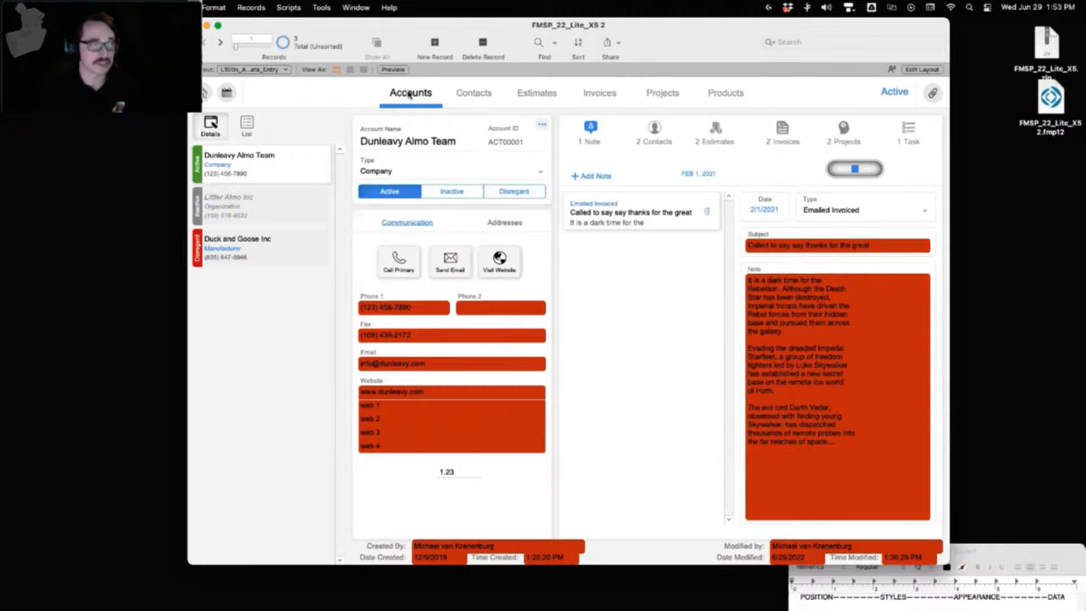
Reopen the Accounts layout for editing and view the Fax field's position and sizing settings
{"action": "left_click", "coordinate": [924, 71]}
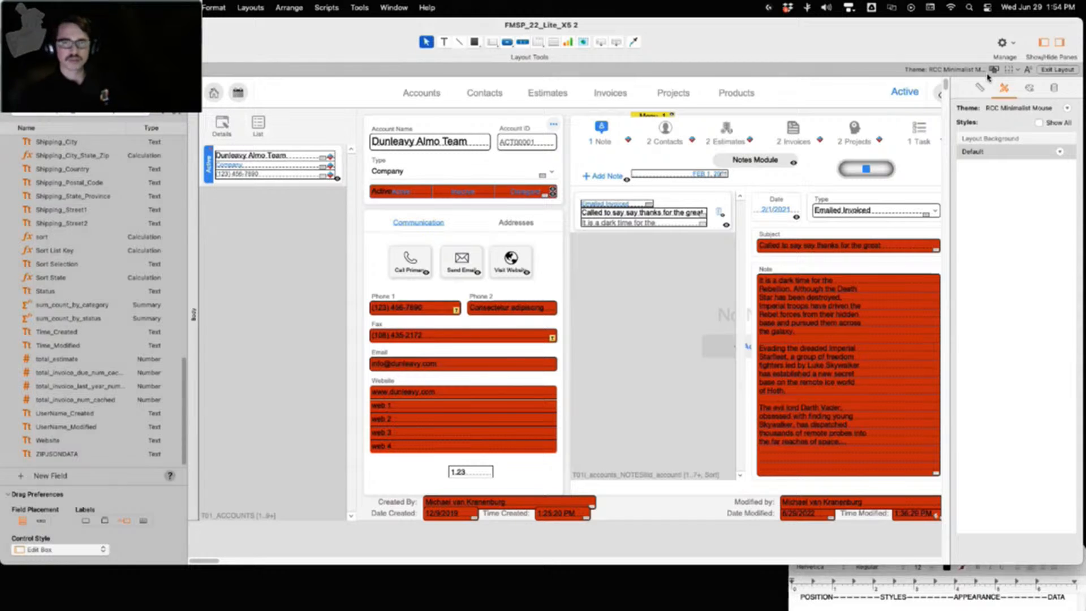
{"action": "left_click", "coordinate": [993, 70]}
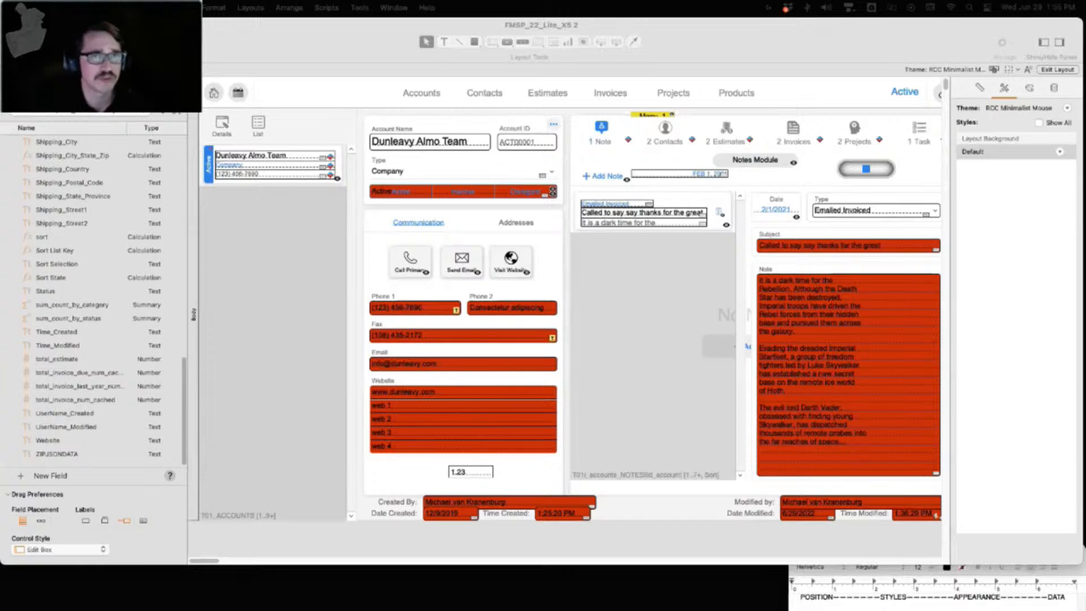
{"action": "left_click", "coordinate": [980, 90]}
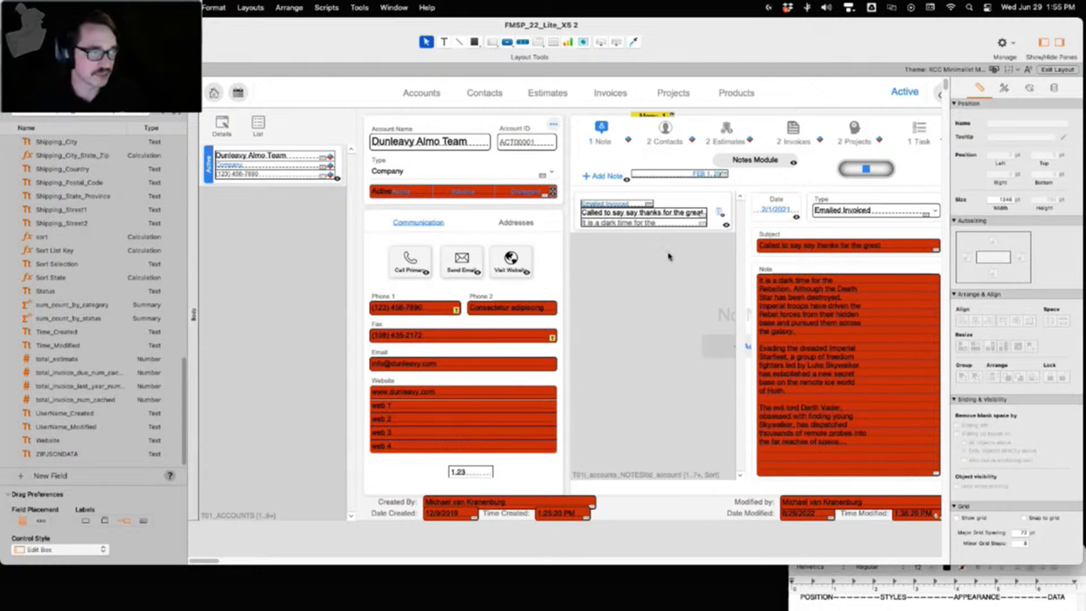
{"action": "left_click", "coordinate": [435, 337]}
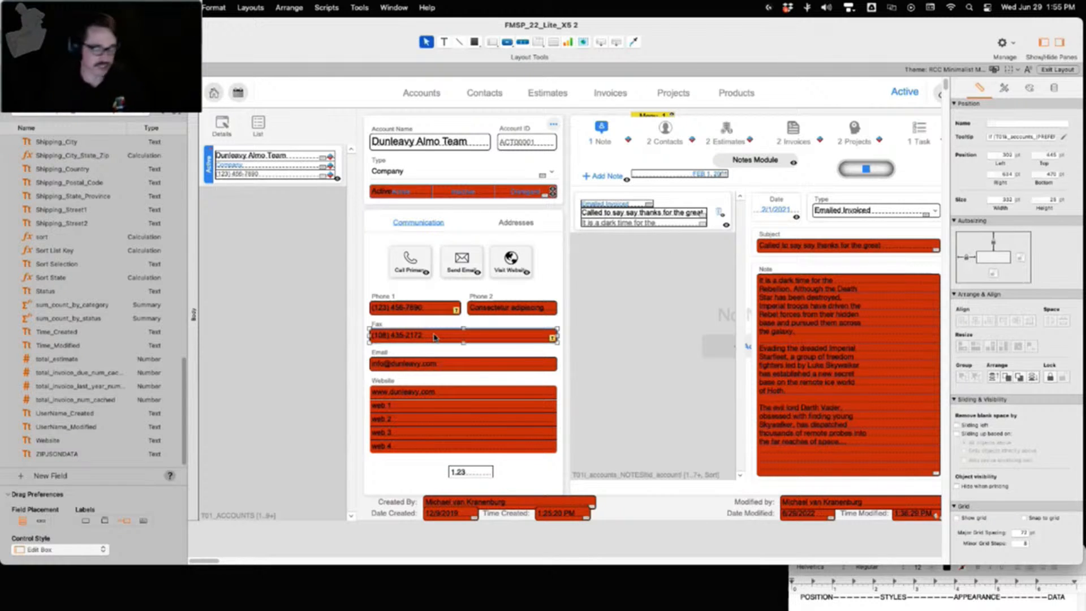
Nudge the Fax field along its row to the right and back, ending with its left edge at 305 pt
{"action": "key", "text": "Right"}
{"action": "key", "text": "Right"}
{"action": "key", "text": "Right"}
{"action": "key", "text": "Right"}
{"action": "key", "text": "Right"}
{"action": "key", "text": "Right"}
{"action": "key", "text": "Right"}
{"action": "key", "text": "Right"}
{"action": "key", "text": "Right"}
{"action": "key", "text": "Right"}
{"action": "key", "text": "Right"}
{"action": "key", "text": "Right"}
{"action": "key", "text": "Right"}
{"action": "key", "text": "Right"}
{"action": "key", "text": "Right"}
{"action": "key", "text": "Right"}
{"action": "key", "text": "Right"}
{"action": "key", "text": "Right"}
{"action": "key", "text": "Right"}
{"action": "key", "text": "Right"}
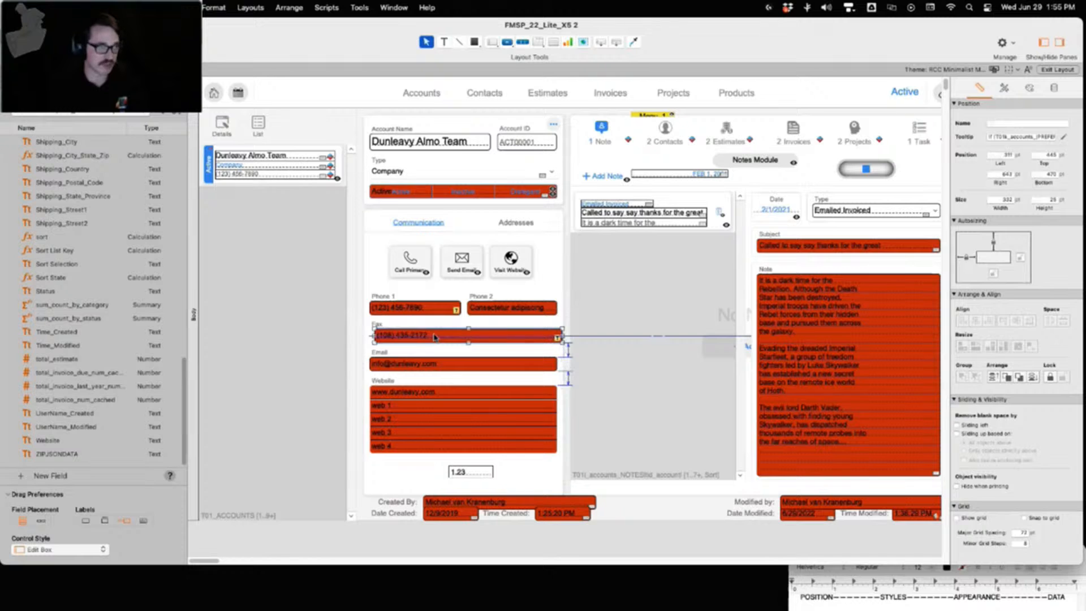
{"action": "key", "text": "Right"}
{"action": "key", "text": "Right"}
{"action": "key", "text": "Right"}
{"action": "key", "text": "Right"}
{"action": "key", "text": "Right"}
{"action": "key", "text": "Right"}
{"action": "key", "text": "Right"}
{"action": "key", "text": "Right"}
{"action": "key", "text": "Right"}
{"action": "key", "text": "Right"}
{"action": "key", "text": "Right"}
{"action": "key", "text": "Right"}
{"action": "key", "text": "Right"}
{"action": "key", "text": "Right"}
{"action": "key", "text": "Right"}
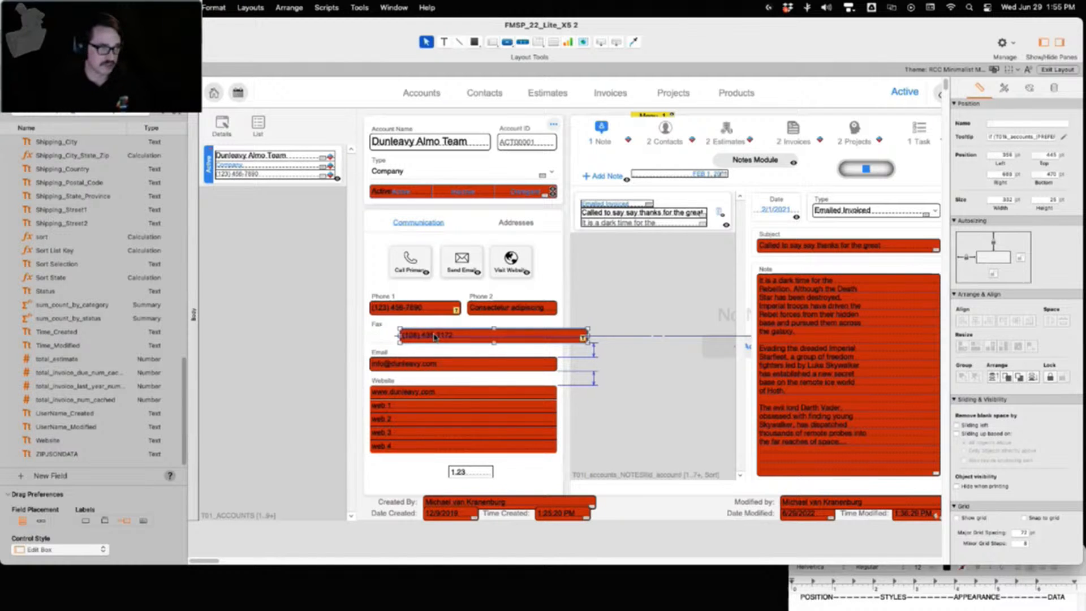
{"action": "key", "text": "Left"}
{"action": "key", "text": "Left"}
{"action": "key", "text": "Left"}
{"action": "key", "text": "Left"}
{"action": "key", "text": "Left"}
{"action": "key", "text": "Left"}
{"action": "key", "text": "Left"}
{"action": "key", "text": "Left"}
{"action": "key", "text": "Left"}
{"action": "key", "text": "Left"}
{"action": "key", "text": "Left"}
{"action": "key", "text": "Left"}
{"action": "key", "text": "Left"}
{"action": "key", "text": "Left"}
{"action": "key", "text": "Left"}
{"action": "key", "text": "Left"}
{"action": "key", "text": "Left"}
{"action": "key", "text": "Left"}
{"action": "key", "text": "Left"}
{"action": "key", "text": "Left"}
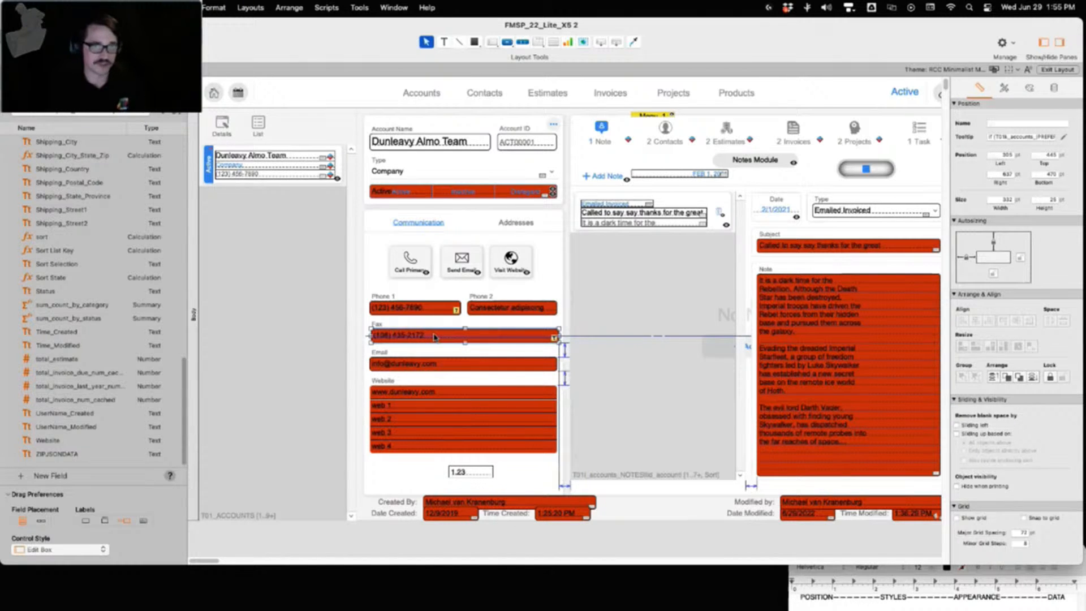
{"action": "type", "text": "000000"}
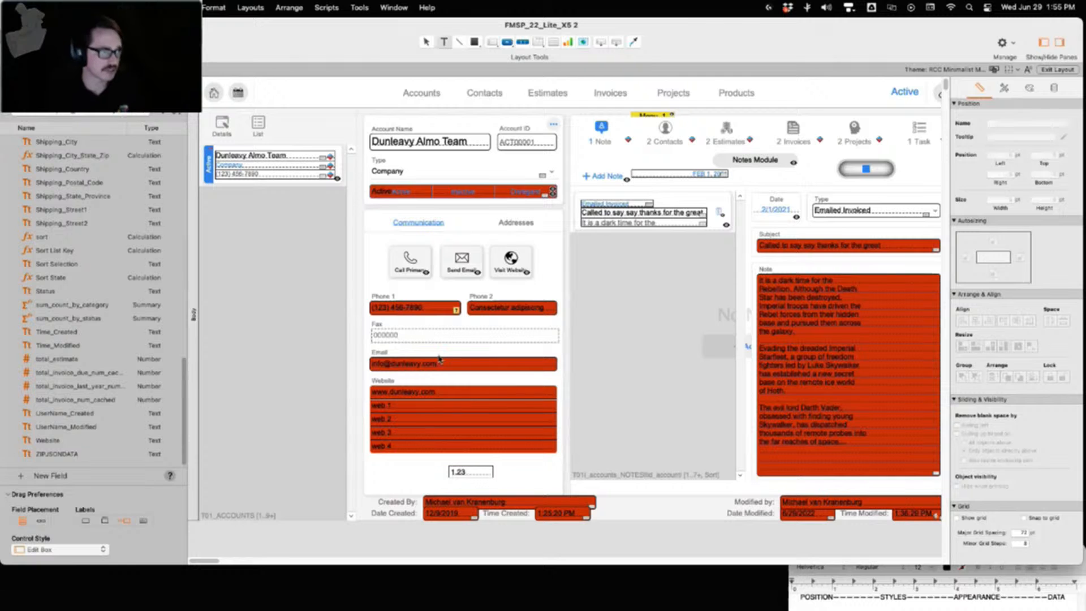
{"action": "key", "text": "Escape"}
{"action": "key", "text": "Delete"}
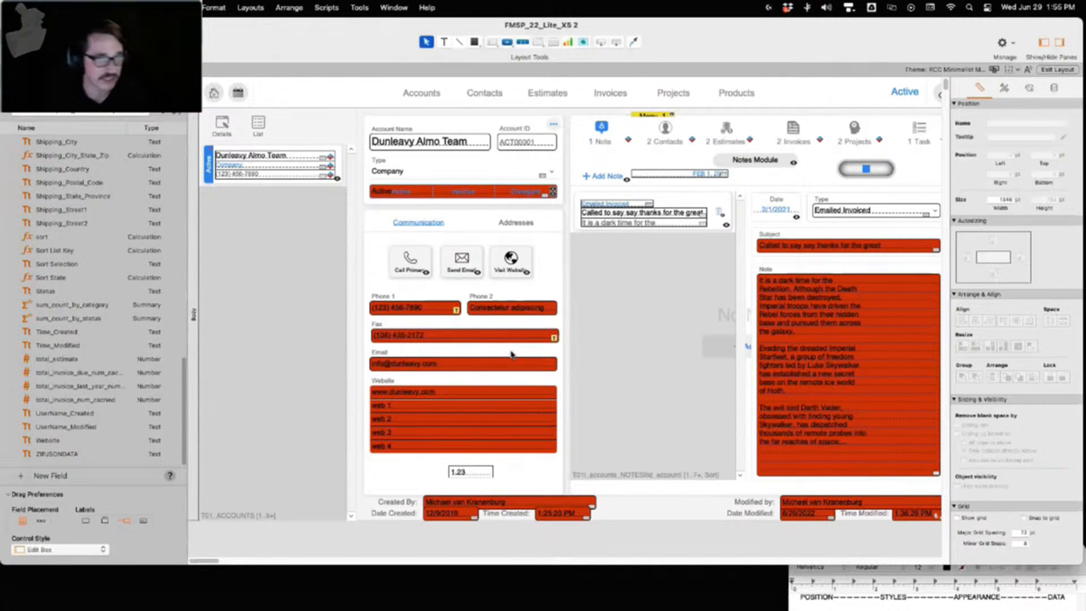
Give the Fax field the object name "fax"
{"action": "left_click", "coordinate": [490, 338]}
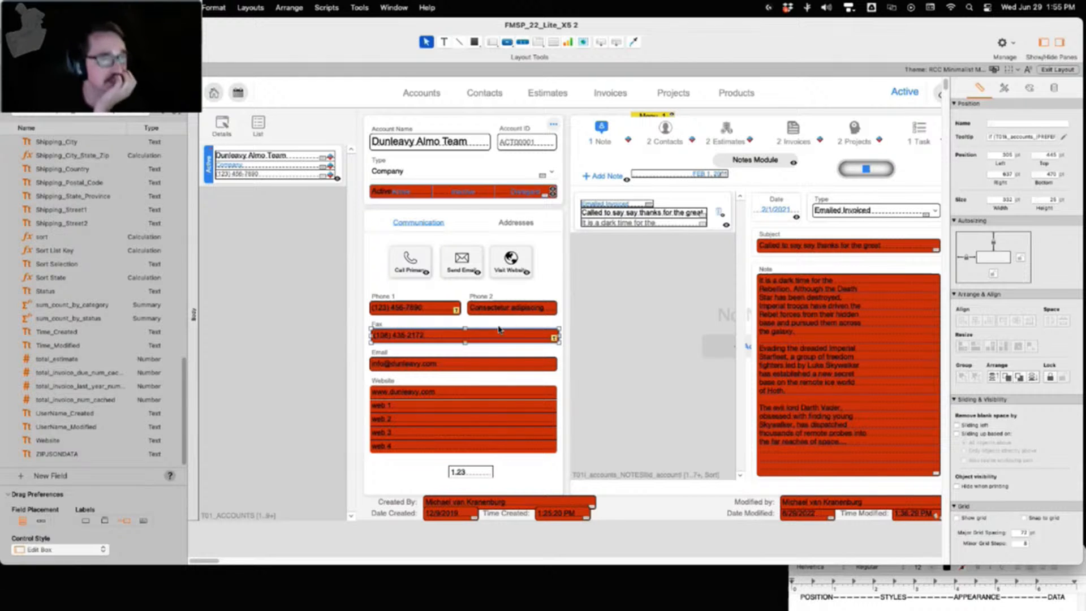
{"action": "left_click", "coordinate": [1018, 122]}
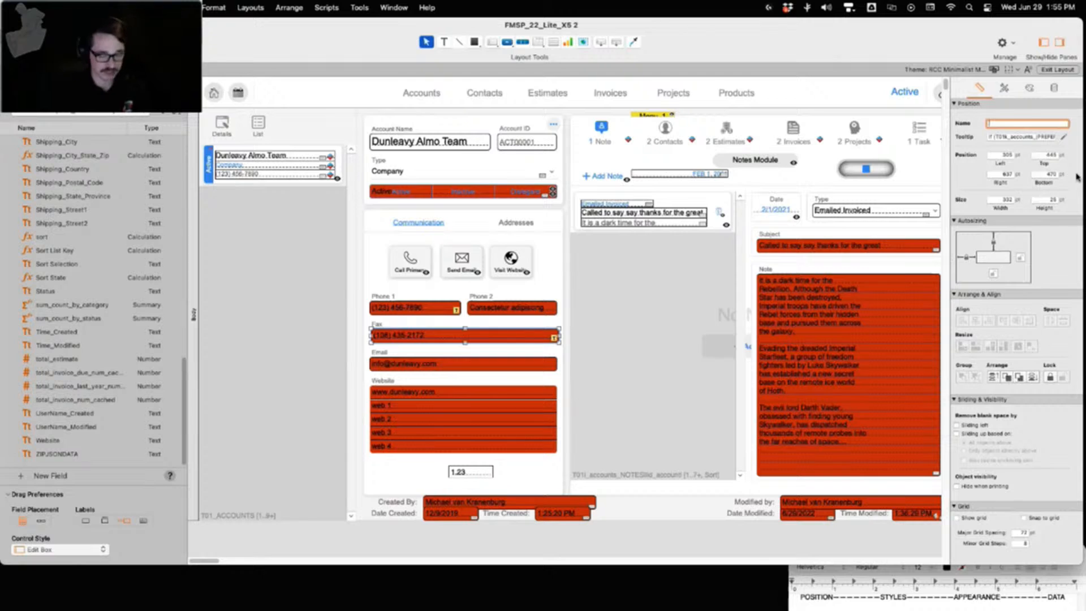
{"action": "type", "text": "fax"}
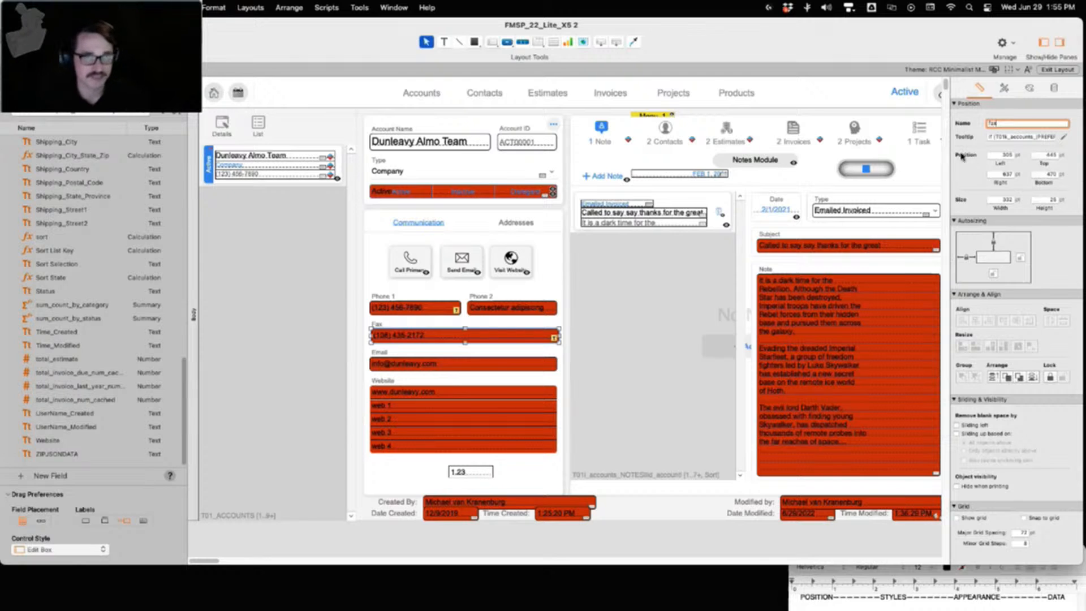
Replace the Fax field's whole tooltip calculation with "enter fax", check the tooltip outside layout editing, and return to editing the layout
{"action": "left_click", "coordinate": [1064, 139]}
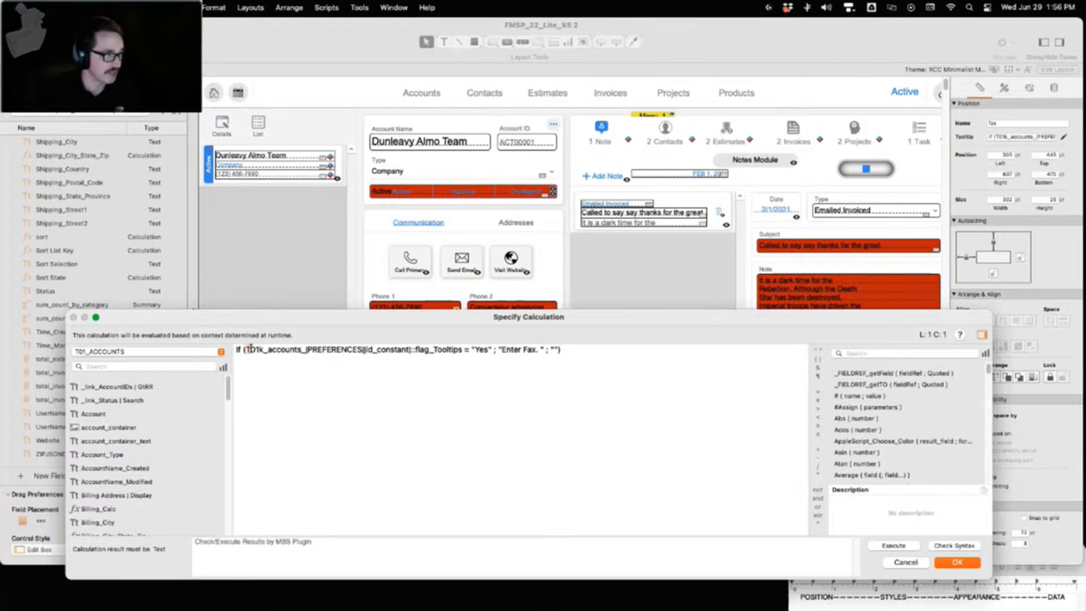
{"action": "left_click_drag", "start_coordinate": [249, 349], "coordinate": [545, 350]}
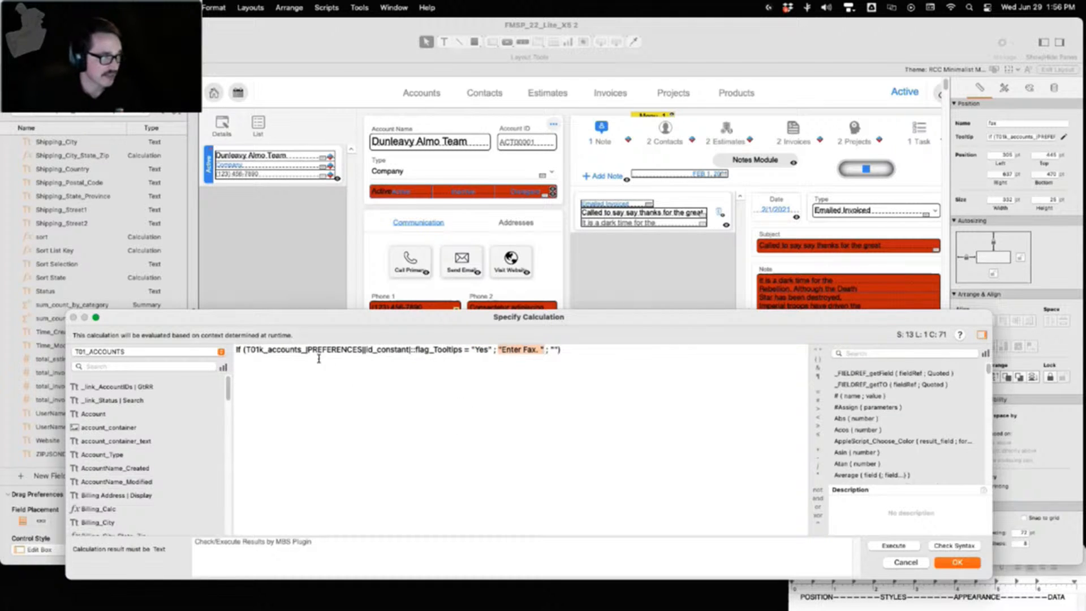
{"action": "left_click_drag", "start_coordinate": [245, 349], "coordinate": [462, 350]}
{"action": "left_click_drag", "start_coordinate": [551, 350], "coordinate": [560, 351]}
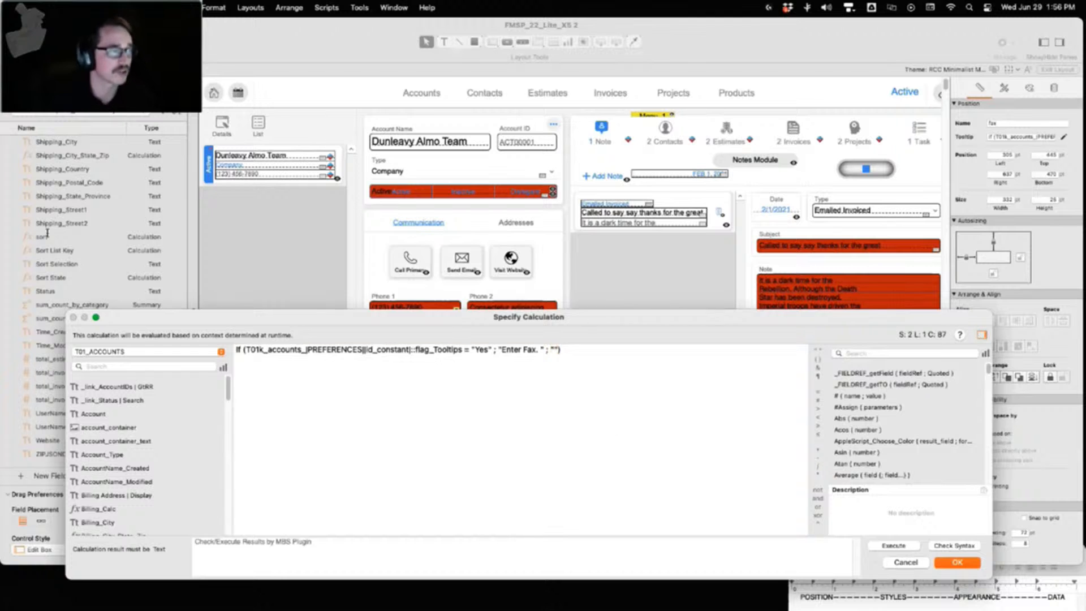
{"action": "key", "text": "super+a"}
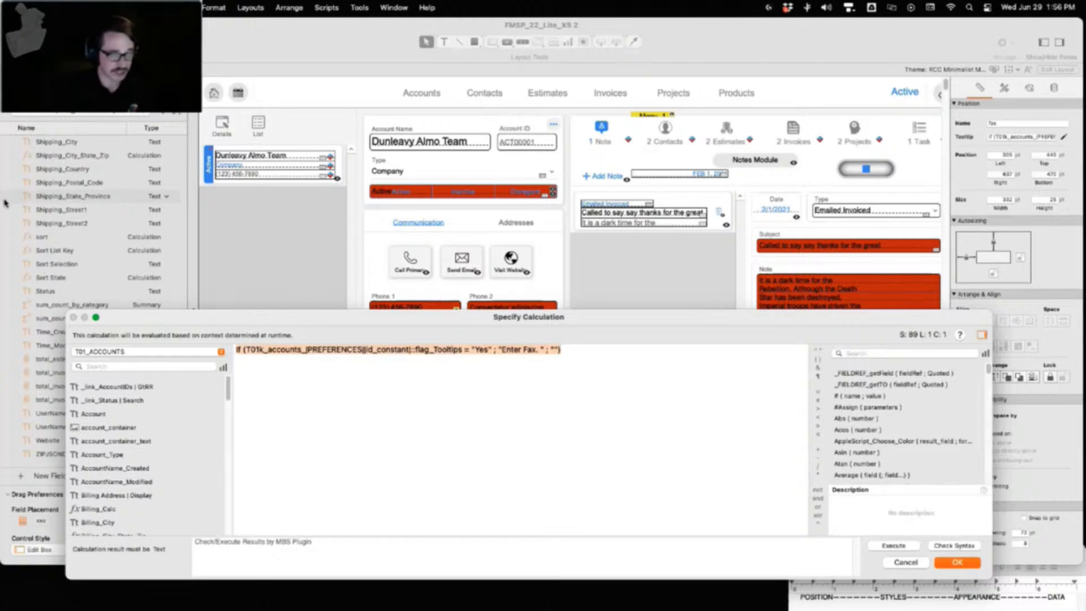
{"action": "type", "text": "enter fax"}
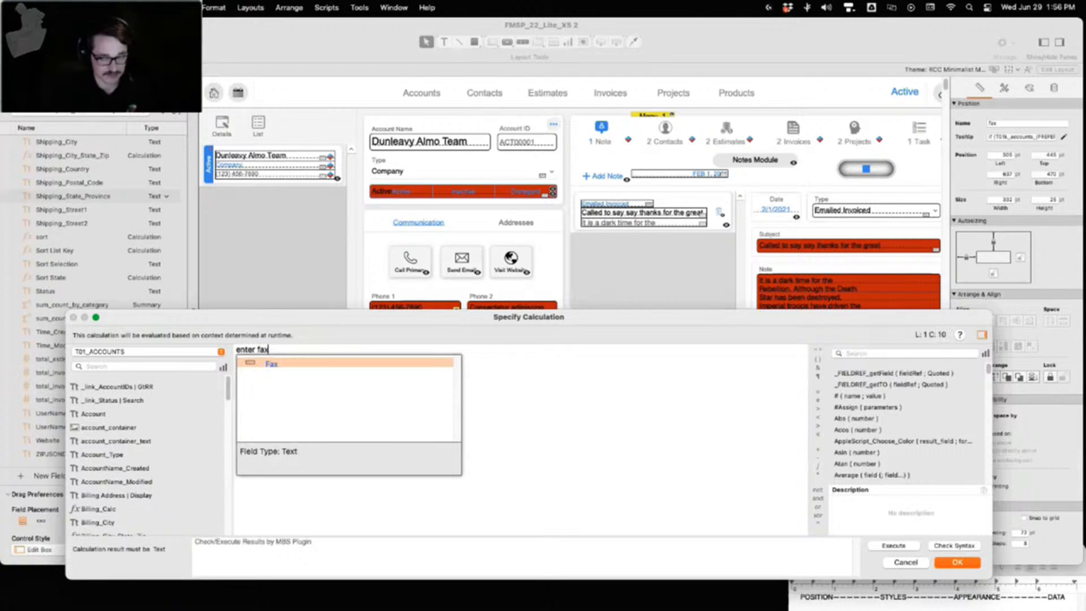
{"action": "left_click", "coordinate": [588, 435]}
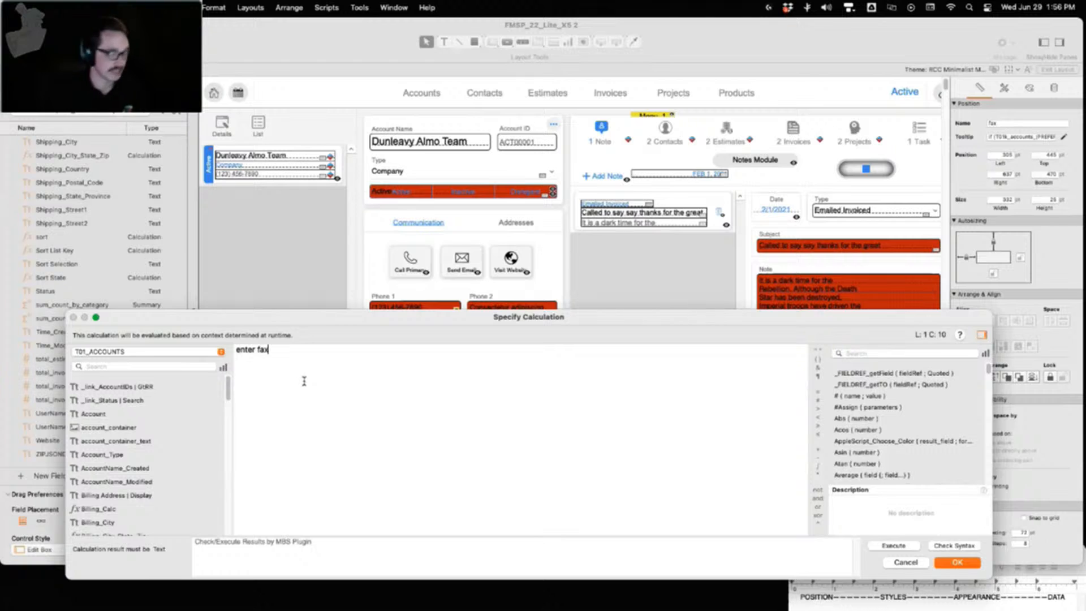
{"action": "type", "text": "\""}
{"action": "left_click", "coordinate": [237, 351]}
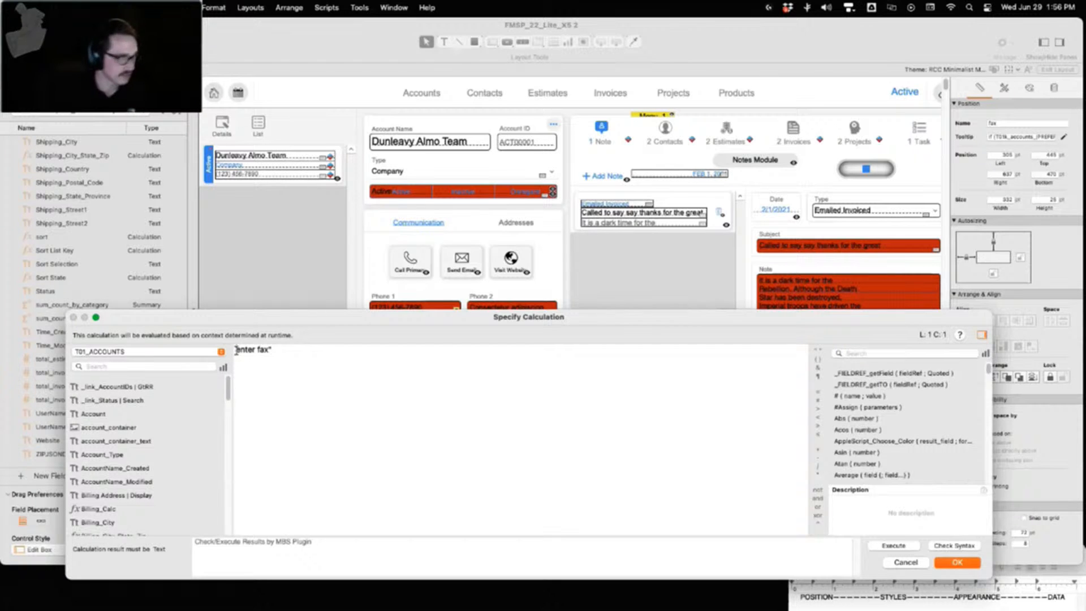
{"action": "type", "text": "\""}
{"action": "left_click", "coordinate": [957, 562]}
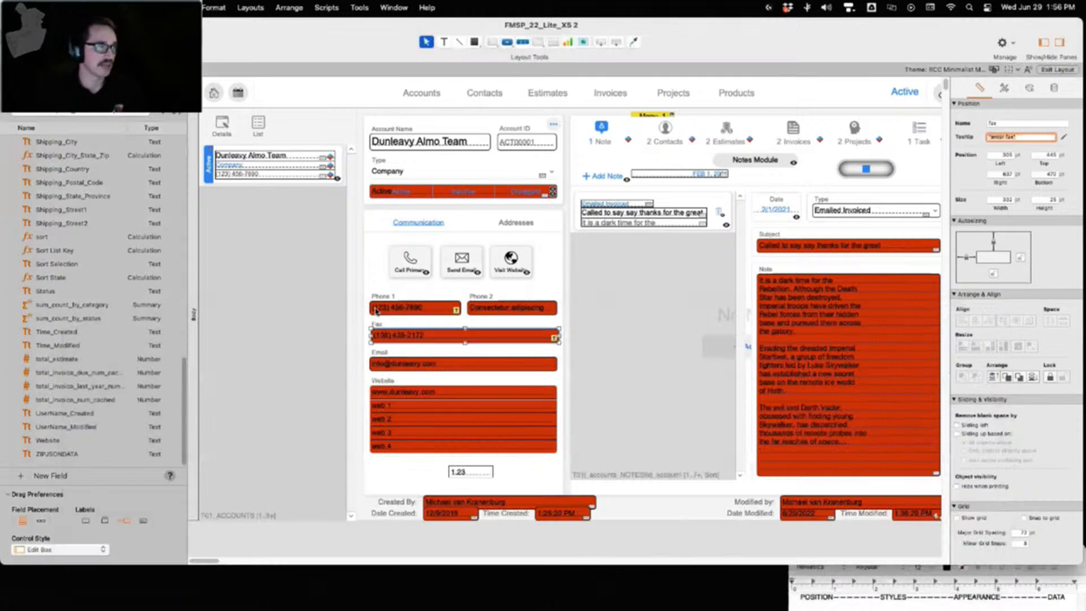
{"action": "left_click", "coordinate": [1057, 71]}
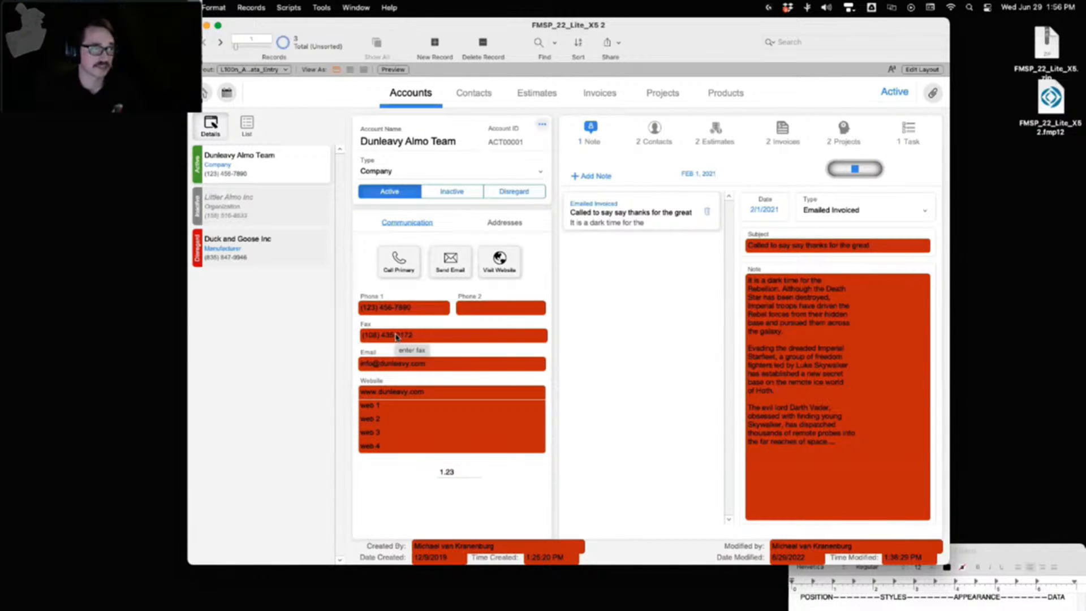
{"action": "left_click", "coordinate": [922, 69]}
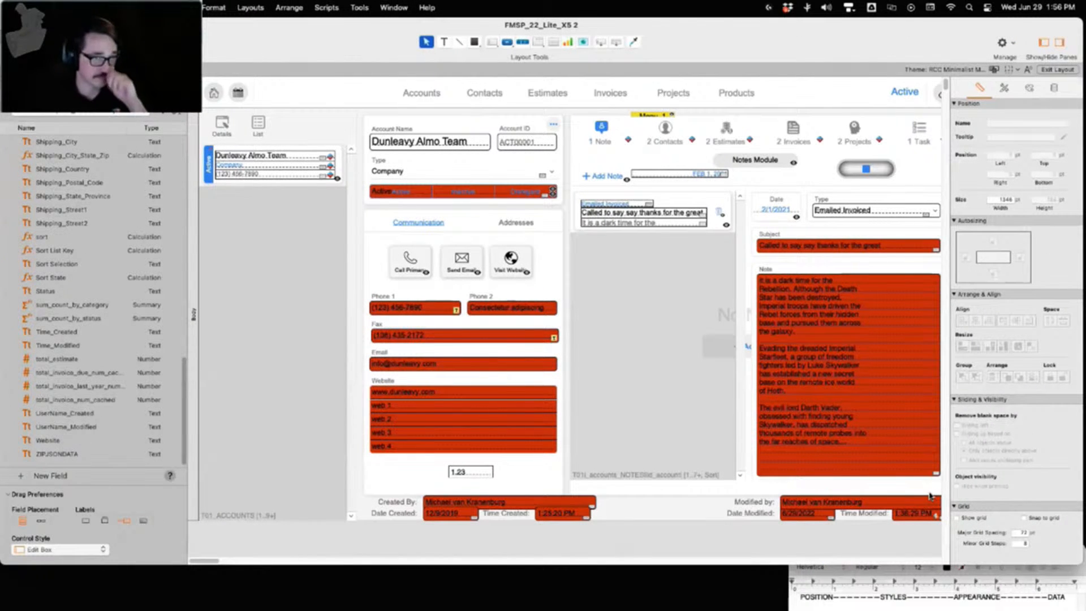
Try moving the Email field's left edge to 400 pt and 500 pt, and undo both moves
{"action": "left_click", "coordinate": [465, 367]}
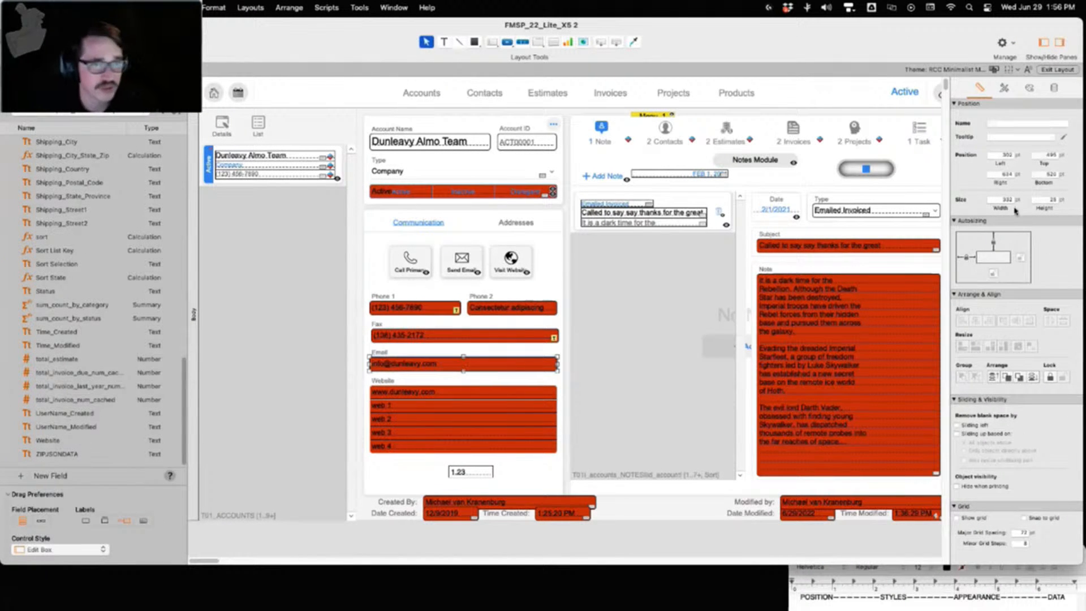
{"action": "left_click", "coordinate": [1001, 155]}
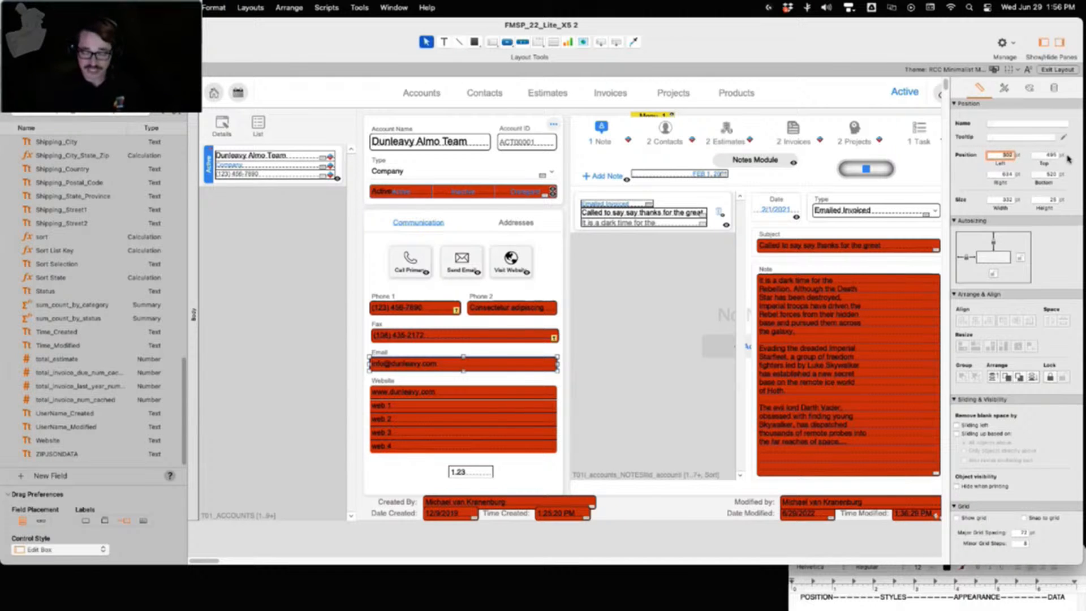
{"action": "type", "text": "400"}
{"action": "key", "text": "Return"}
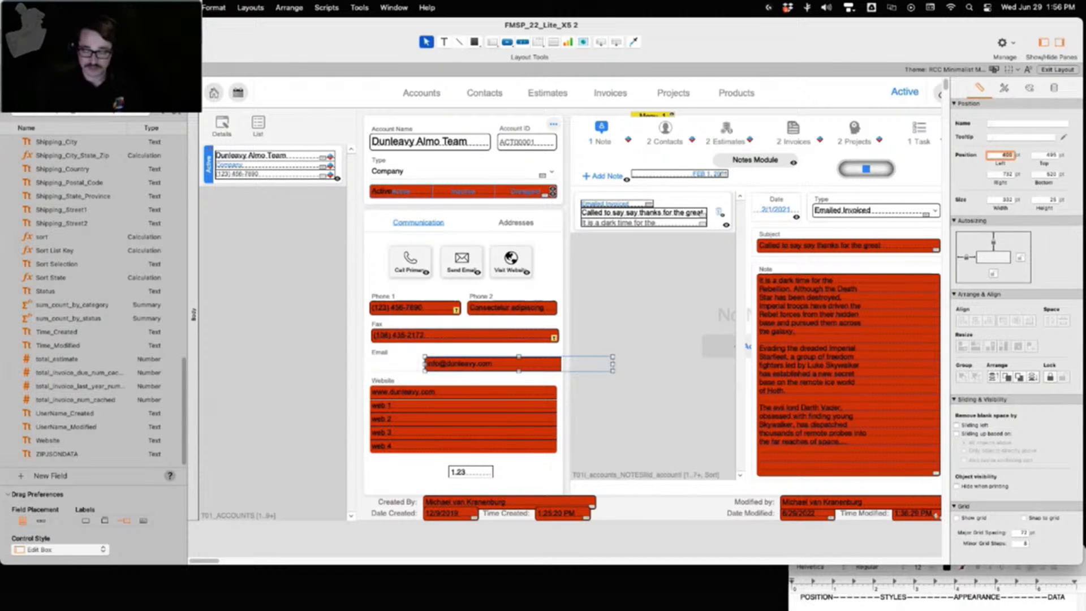
{"action": "type", "text": "500"}
{"action": "key", "text": "Return"}
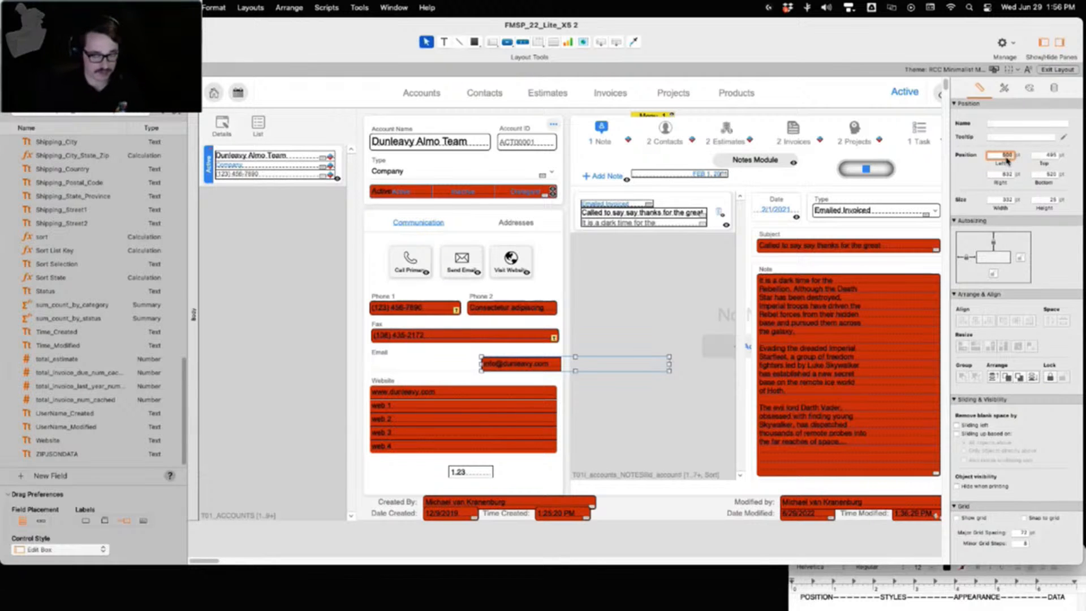
{"action": "key", "text": "super+z"}
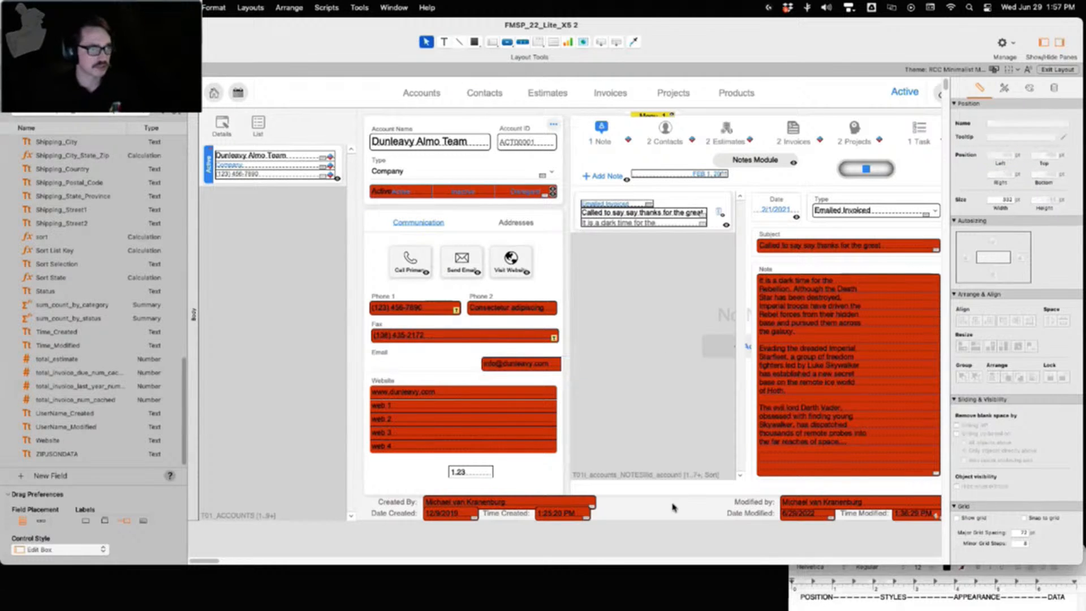
{"action": "key", "text": "super+z"}
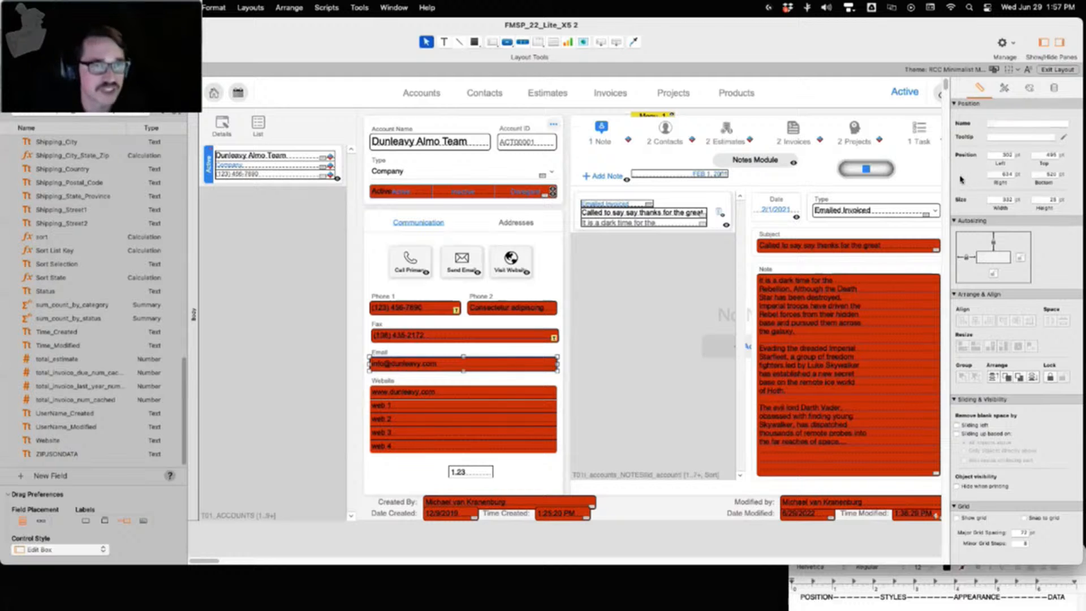
Cycle the Email field's position and size units through inches and centimetres, ending on points
{"action": "left_click", "coordinate": [1018, 156]}
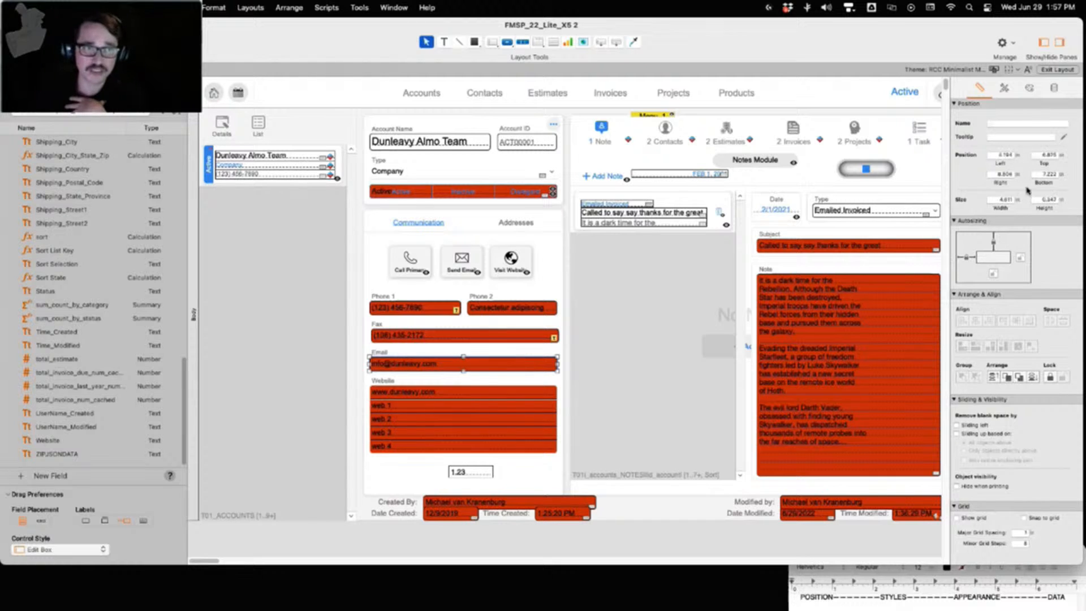
{"action": "left_click", "coordinate": [1017, 156]}
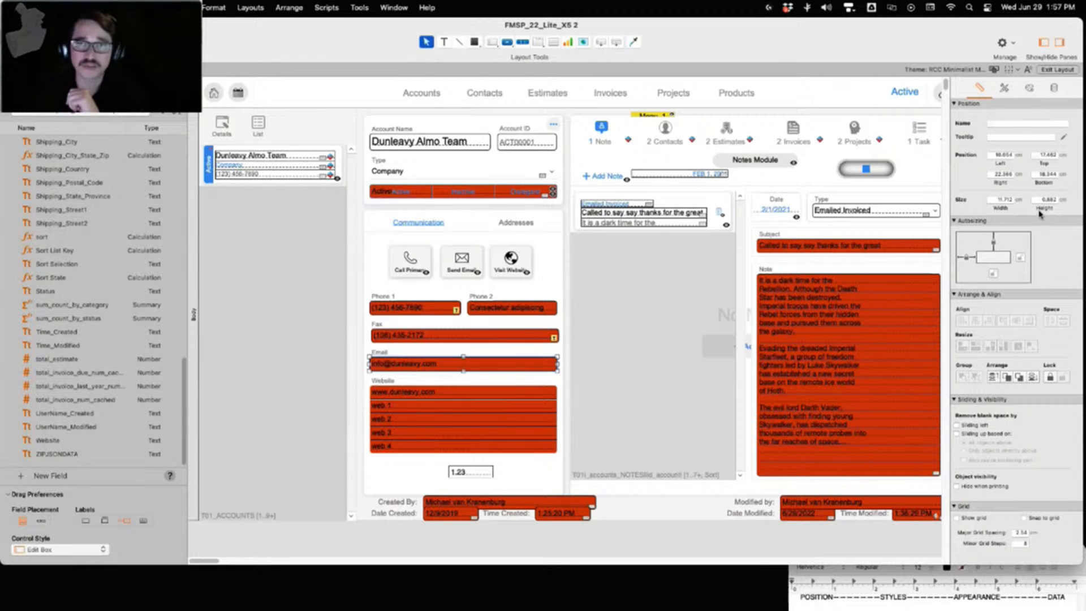
{"action": "left_click", "coordinate": [1019, 156]}
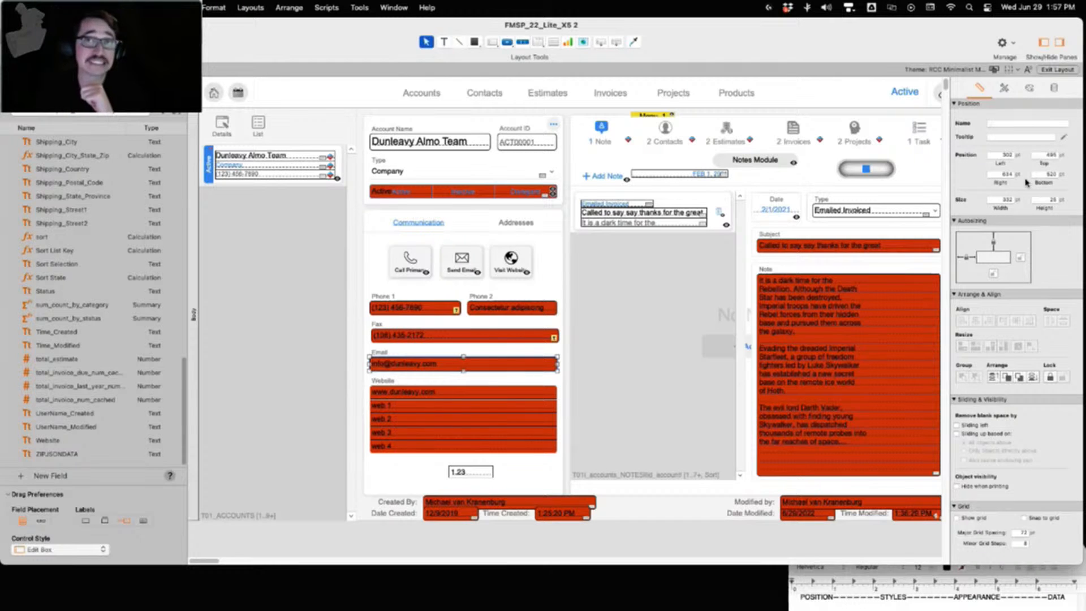
{"action": "left_click", "coordinate": [1019, 201]}
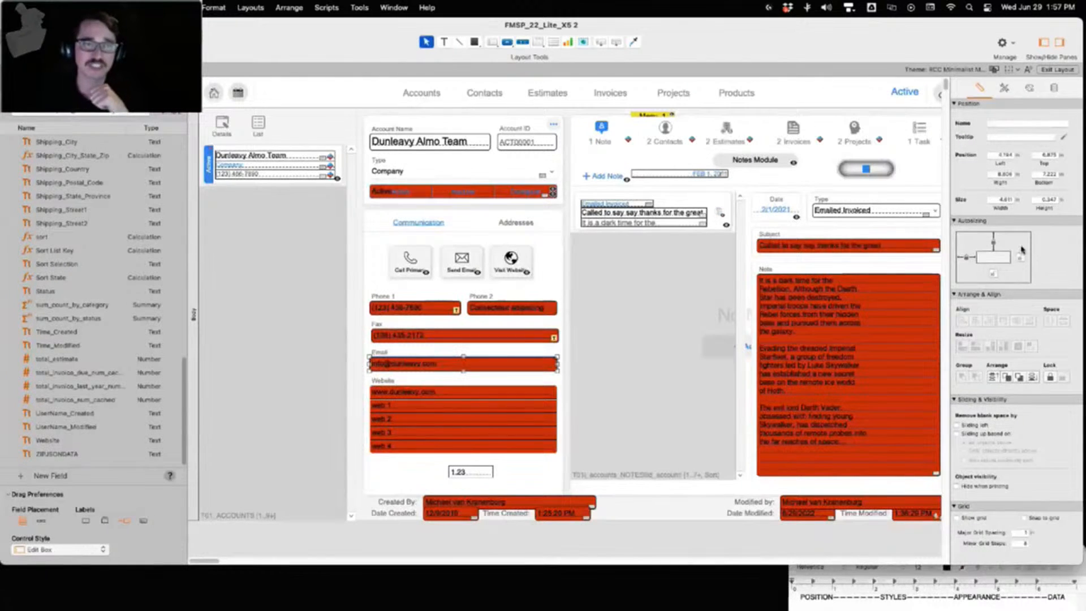
{"action": "left_click", "coordinate": [1017, 201]}
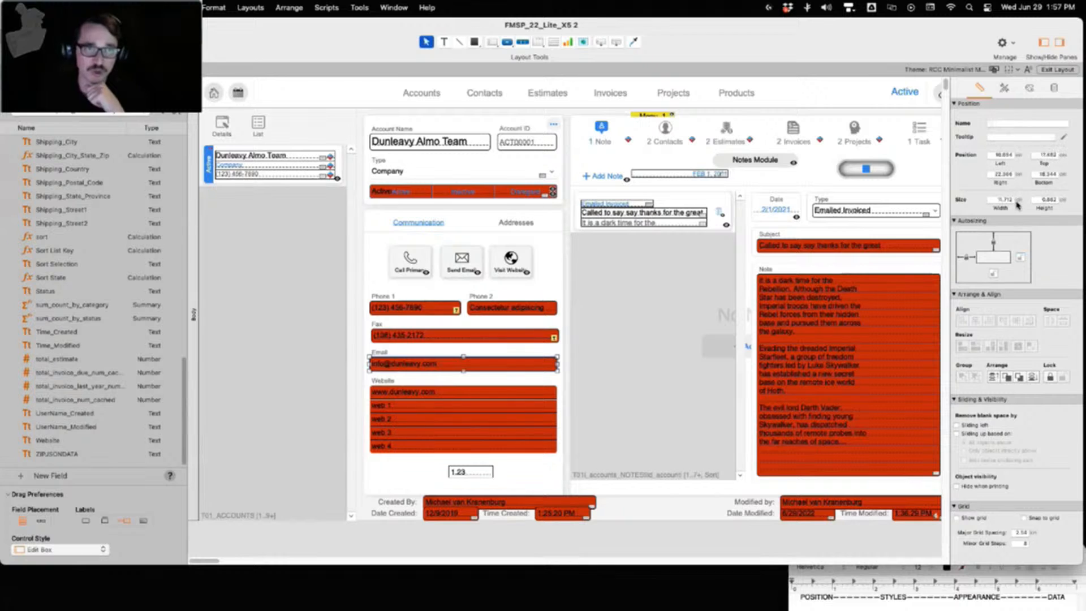
{"action": "left_click", "coordinate": [1017, 200]}
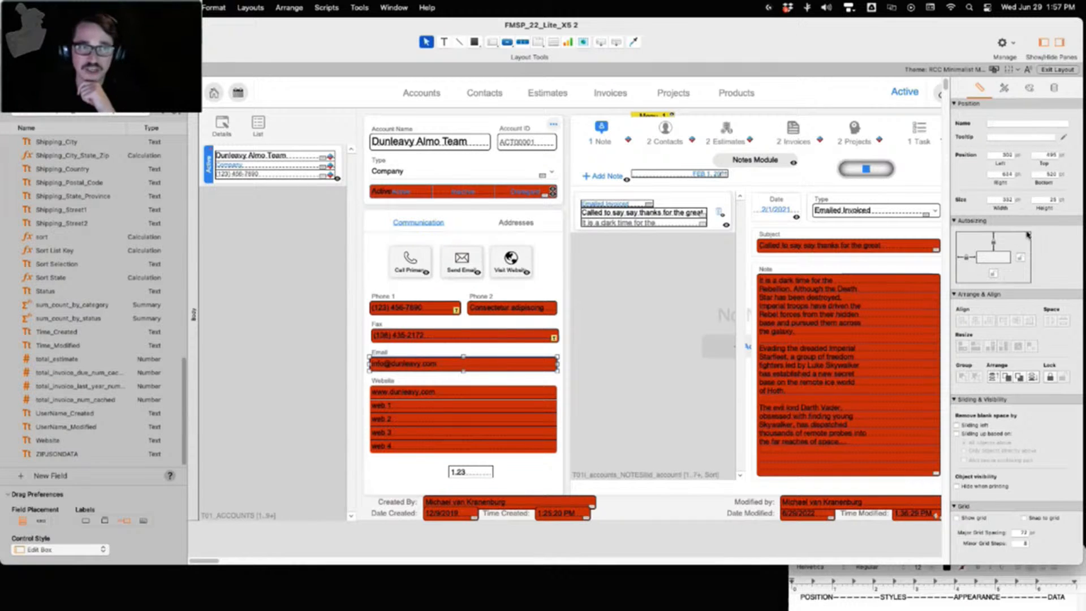
{"action": "left_click", "coordinate": [1019, 195]}
{"action": "left_click", "coordinate": [1018, 196]}
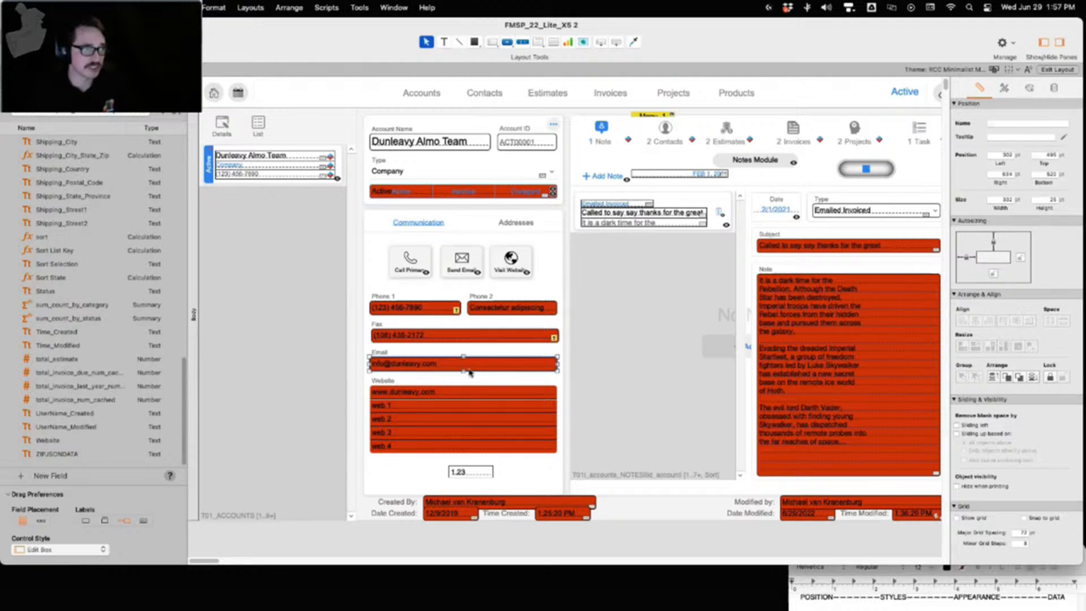
Set the Email field's height to 25 pt
{"action": "left_click", "coordinate": [491, 342]}
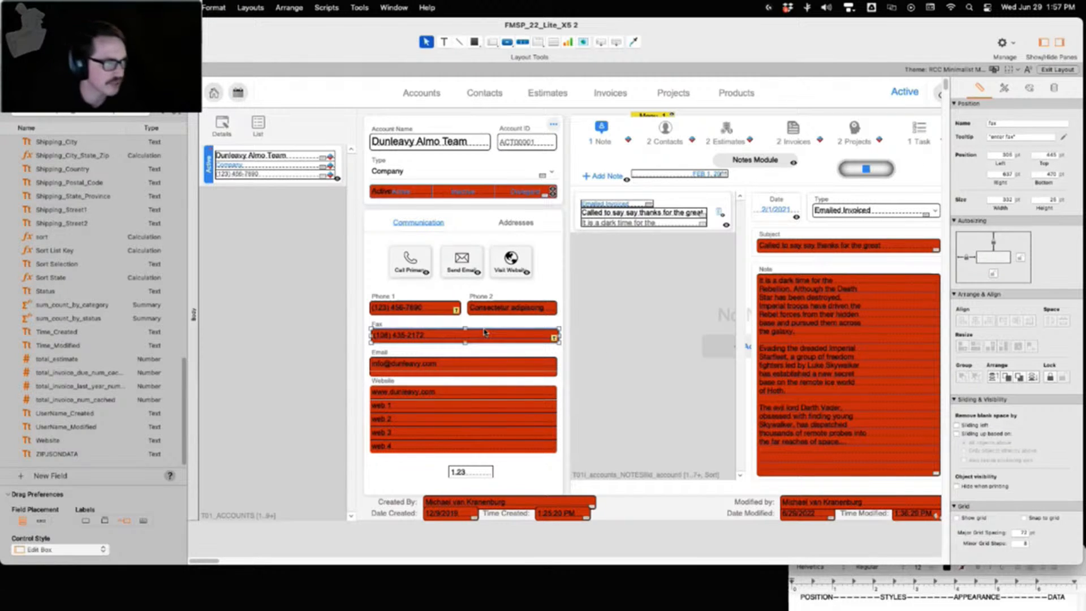
{"action": "left_click", "coordinate": [485, 371]}
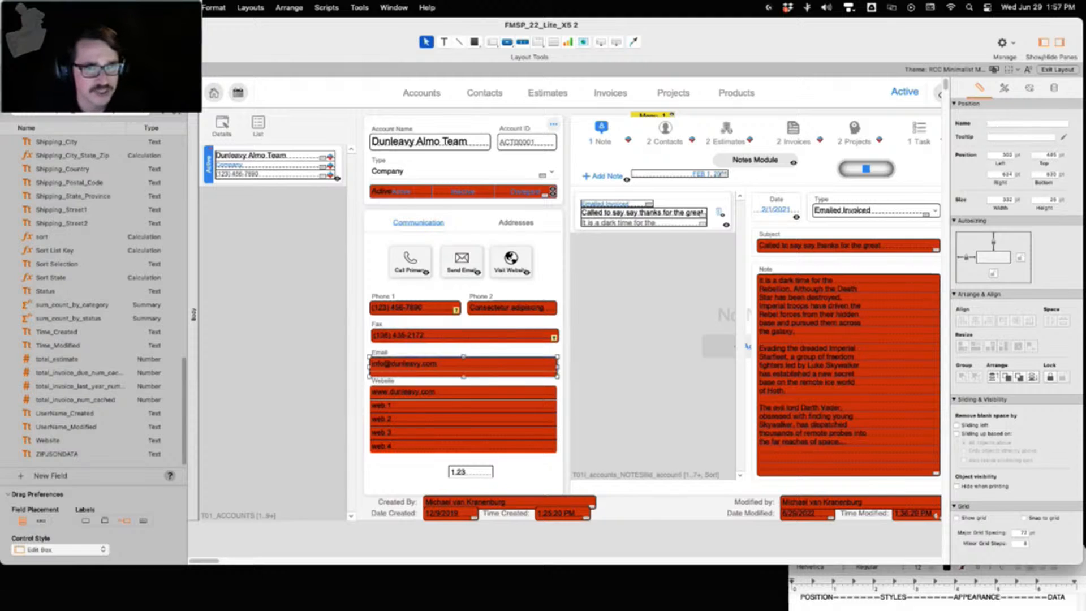
{"action": "left_click", "coordinate": [1045, 200]}
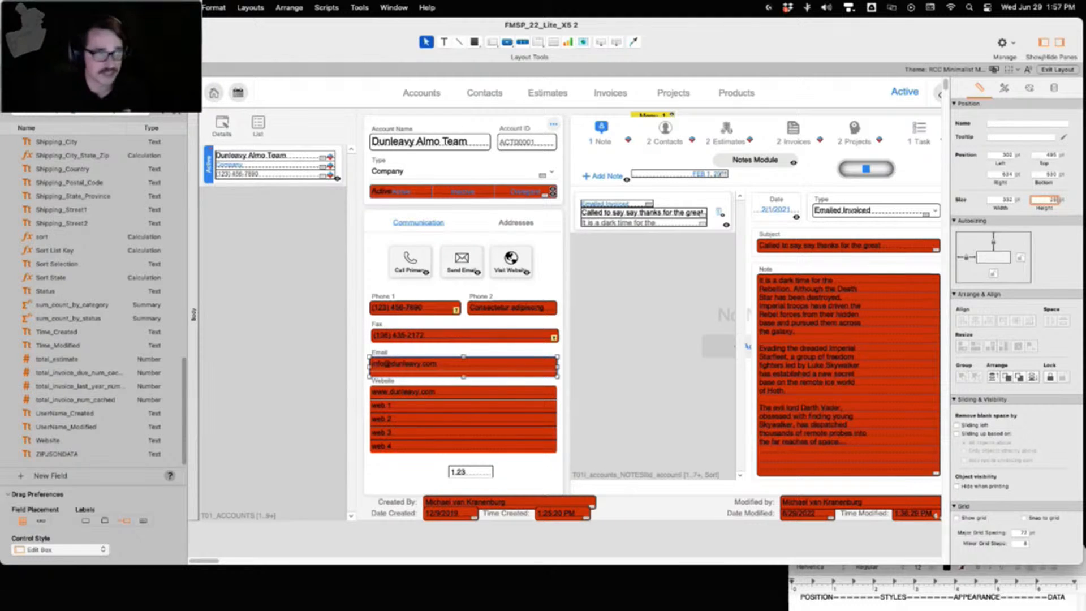
{"action": "type", "text": "25"}
{"action": "key", "text": "Return"}
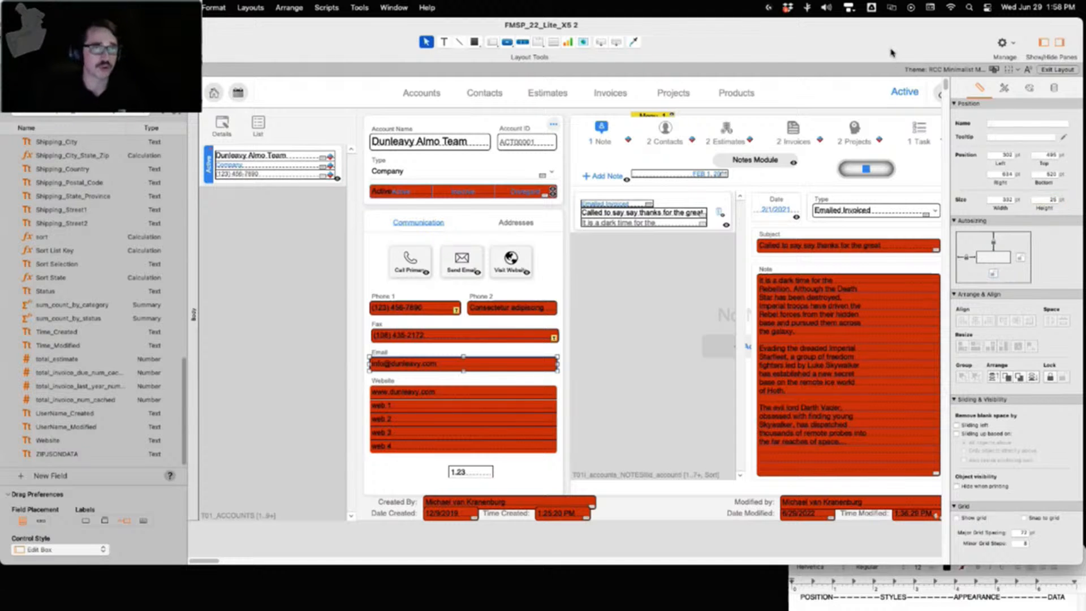
Add a right-side anchor to the Account Name field's autosizing, alongside its top and left anchors
{"action": "mouse_move", "coordinate": [896, 57]}
{"action": "left_mouse_down"}
{"action": "mouse_move", "coordinate": [878, 54]}
{"action": "mouse_move", "coordinate": [888, 51]}
{"action": "left_mouse_up"}
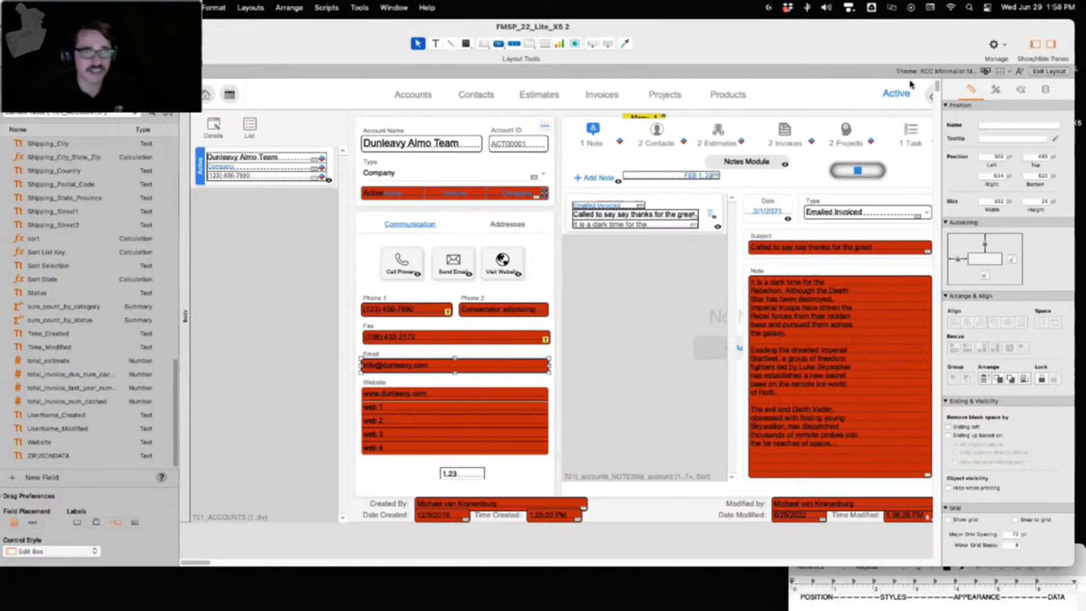
{"action": "left_click", "coordinate": [985, 245]}
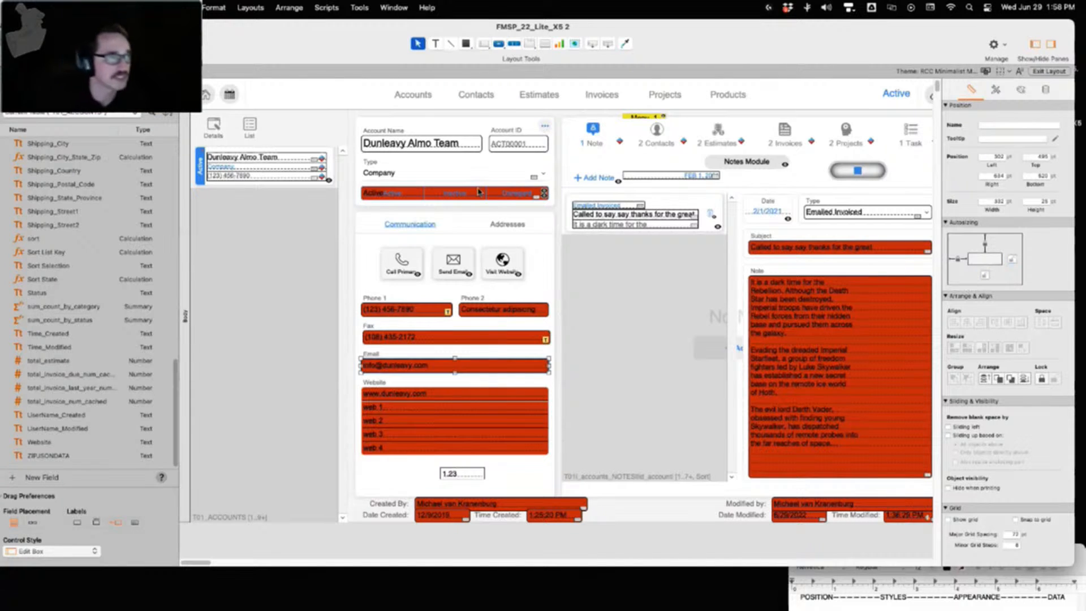
{"action": "left_click", "coordinate": [414, 146]}
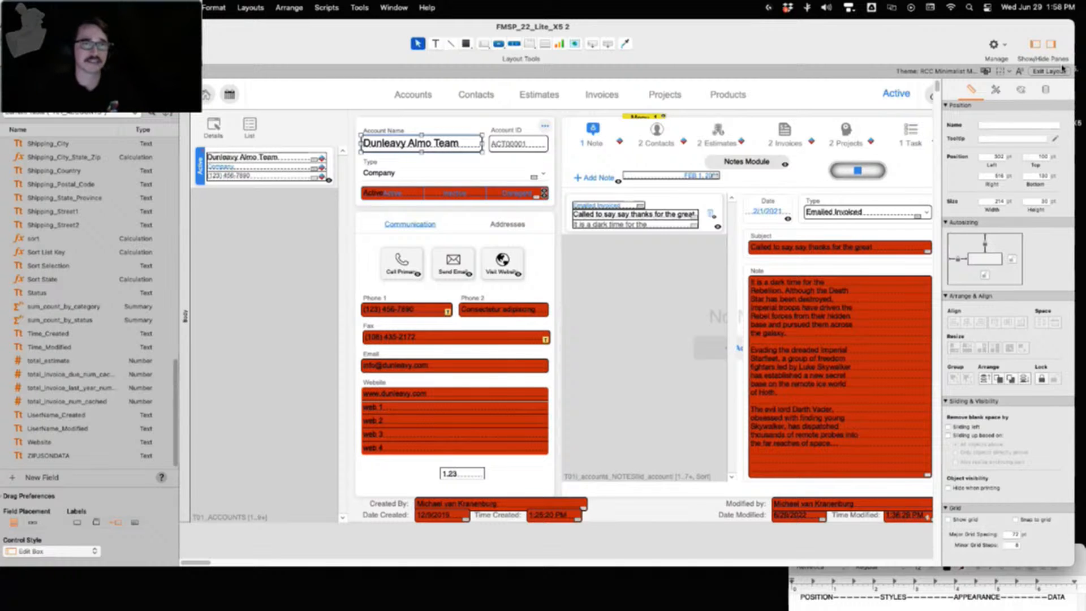
{"action": "left_click", "coordinate": [1052, 71]}
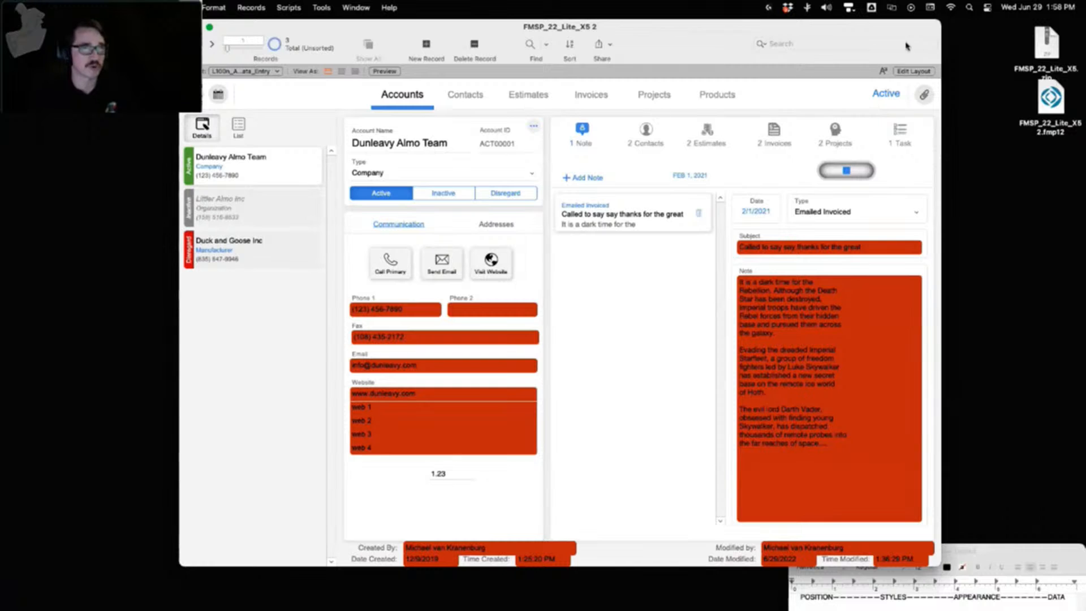
{"action": "left_click", "coordinate": [914, 71]}
{"action": "left_click", "coordinate": [426, 146]}
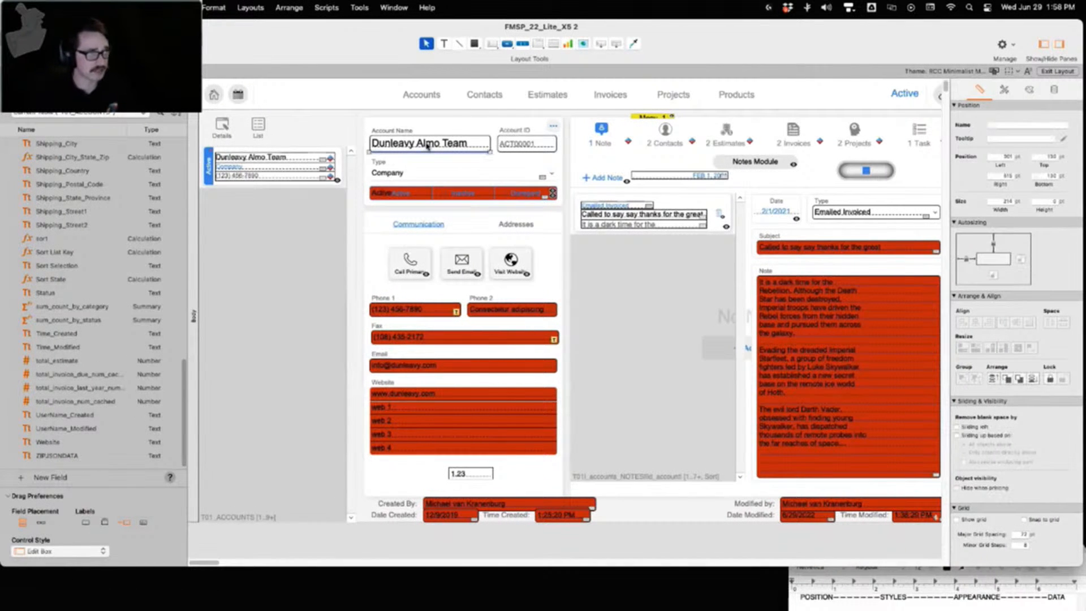
{"action": "left_click", "coordinate": [1020, 259]}
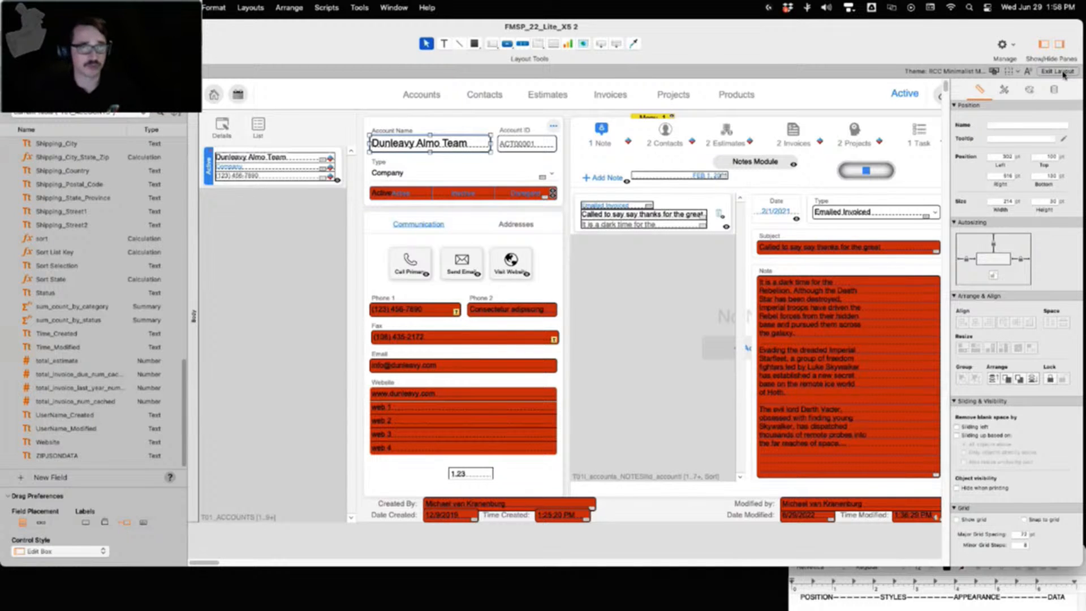
Test the Account Name field's autosizing by narrowing the window outside layout editing, and return to editing the layout
{"action": "left_click", "coordinate": [1058, 71]}
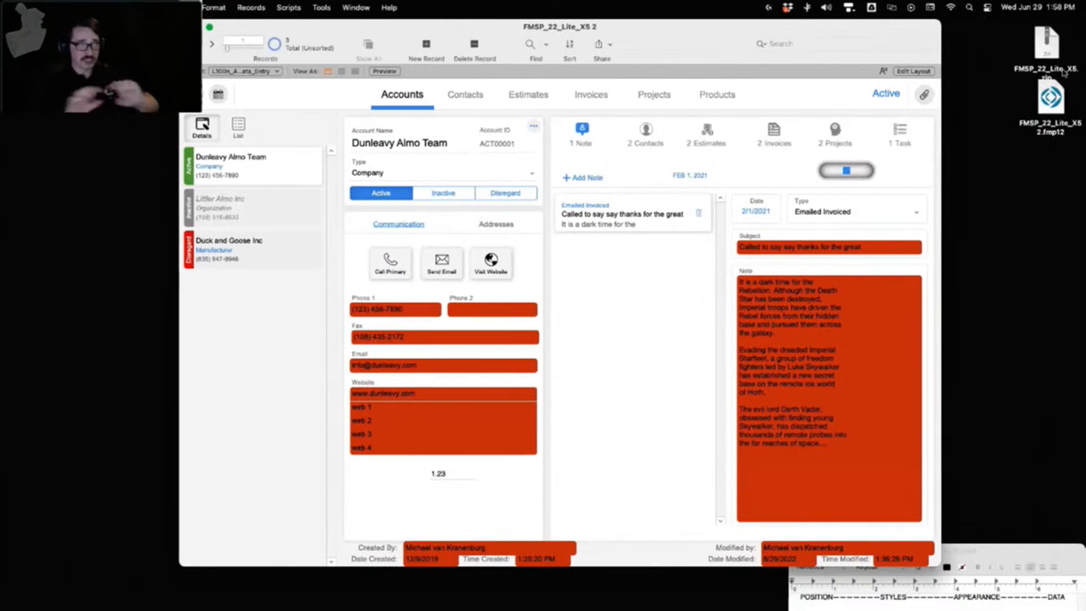
{"action": "left_click_drag", "start_coordinate": [941, 316], "coordinate": [732, 305]}
{"action": "left_click", "coordinate": [690, 74]}
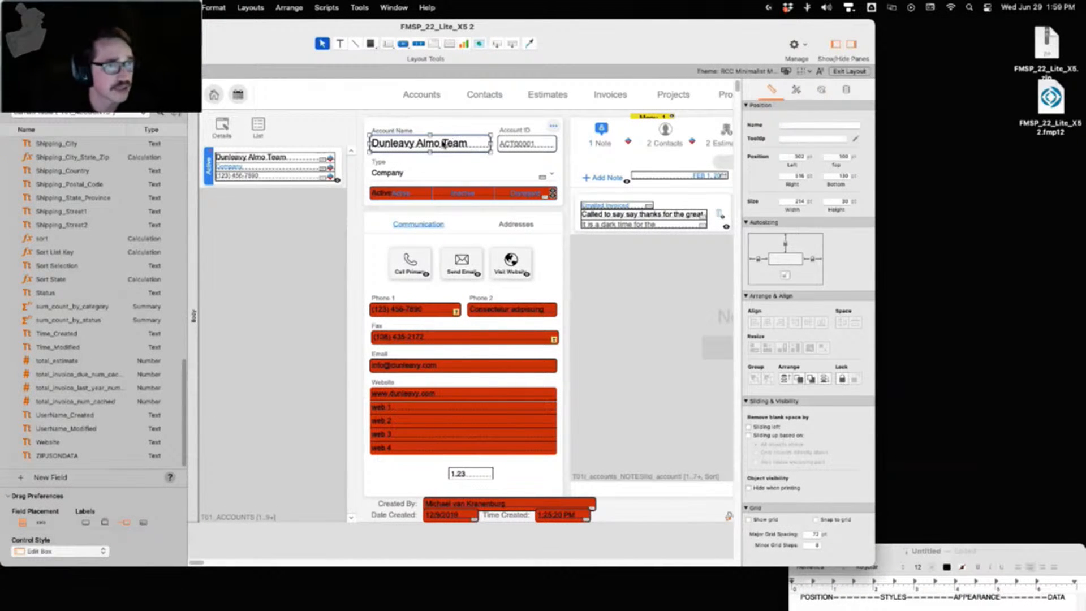
Give the Account Name field a solid 1 pt dark blue border on all sides
{"action": "left_click", "coordinate": [821, 90]}
{"action": "left_click", "coordinate": [857, 266]}
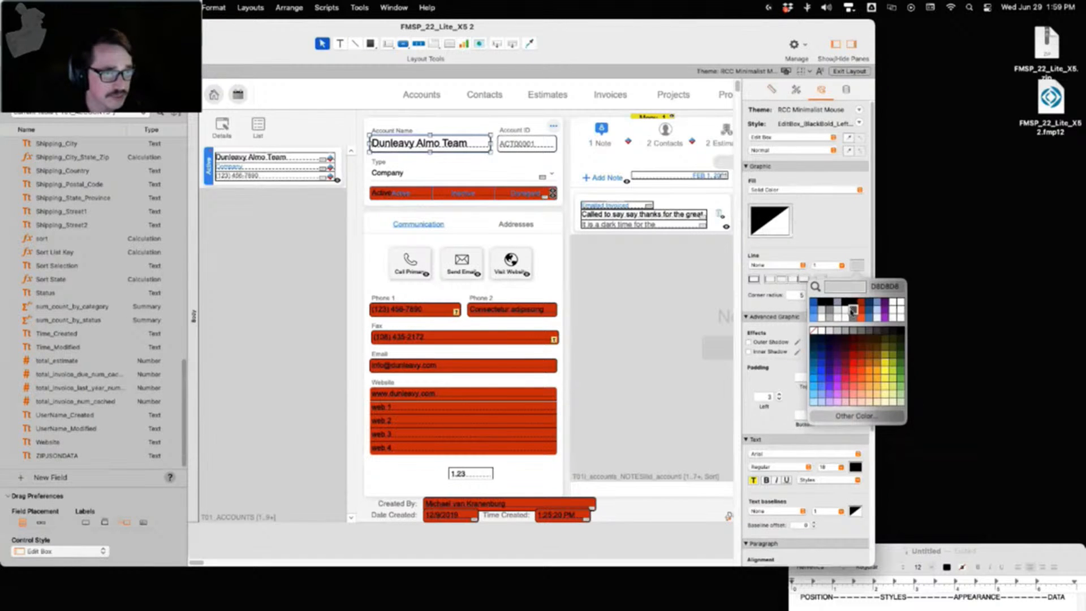
{"action": "left_click", "coordinate": [865, 314]}
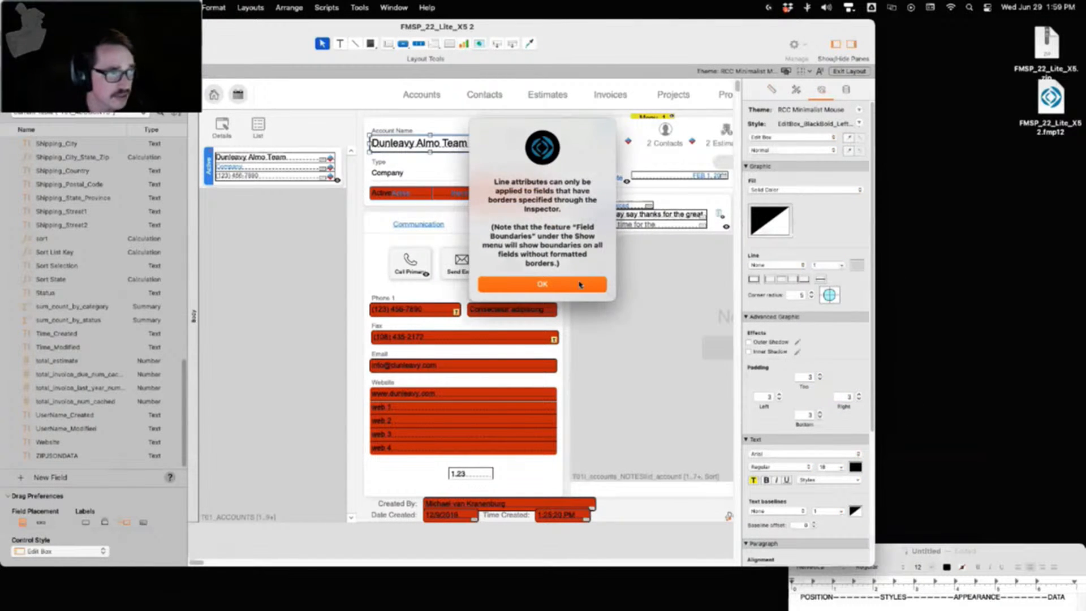
{"action": "left_click", "coordinate": [580, 285]}
{"action": "left_click", "coordinate": [754, 280]}
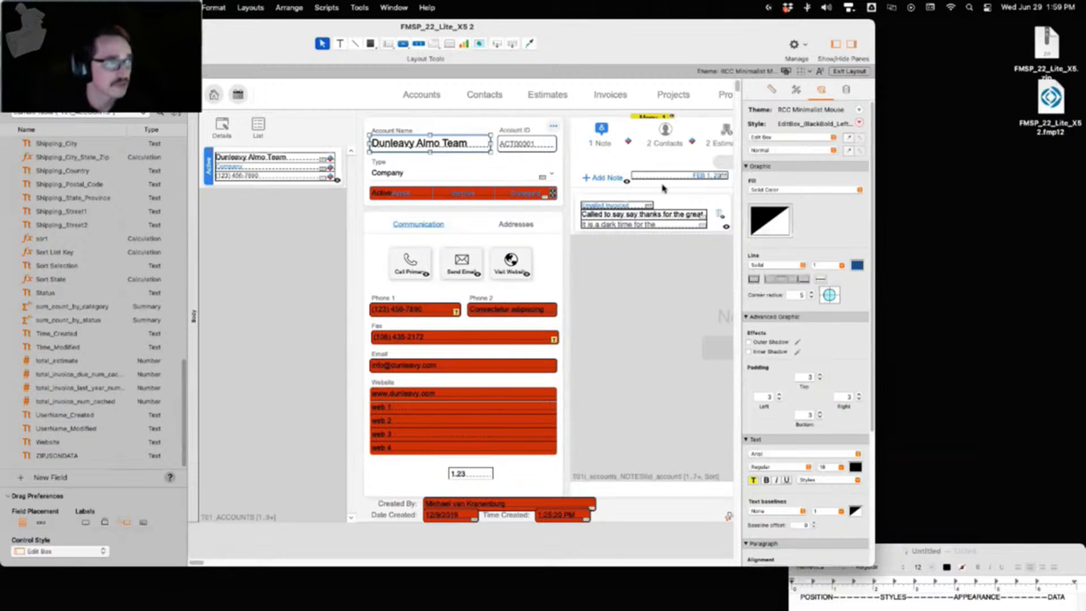
Check the bordered Account Name field's autosizing by widening the window outside layout editing, and return to editing the layout
{"action": "left_click", "coordinate": [839, 70]}
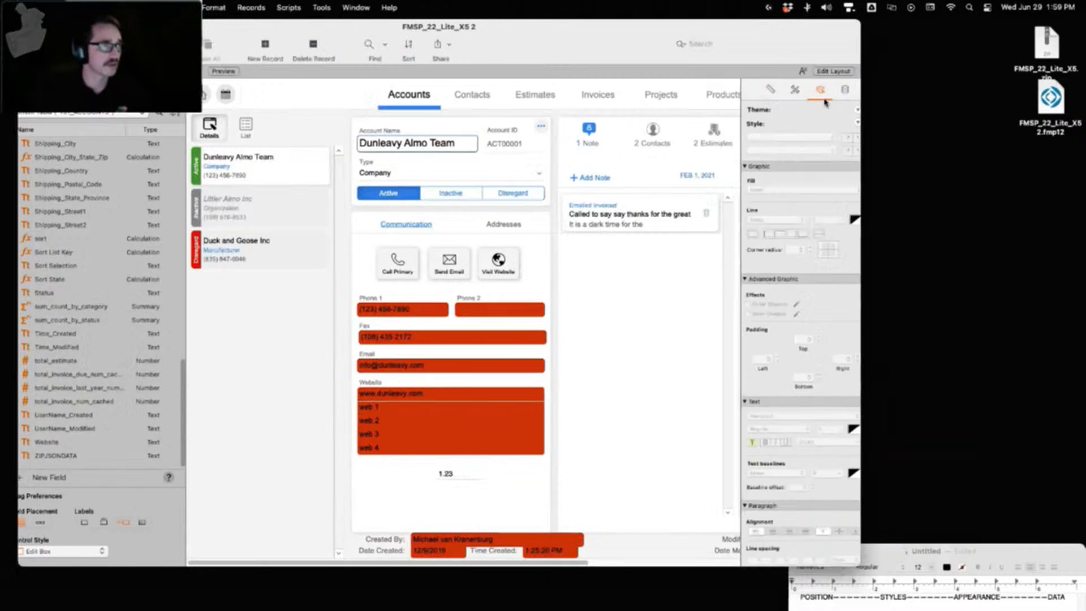
{"action": "left_click_drag", "start_coordinate": [735, 198], "coordinate": [902, 195]}
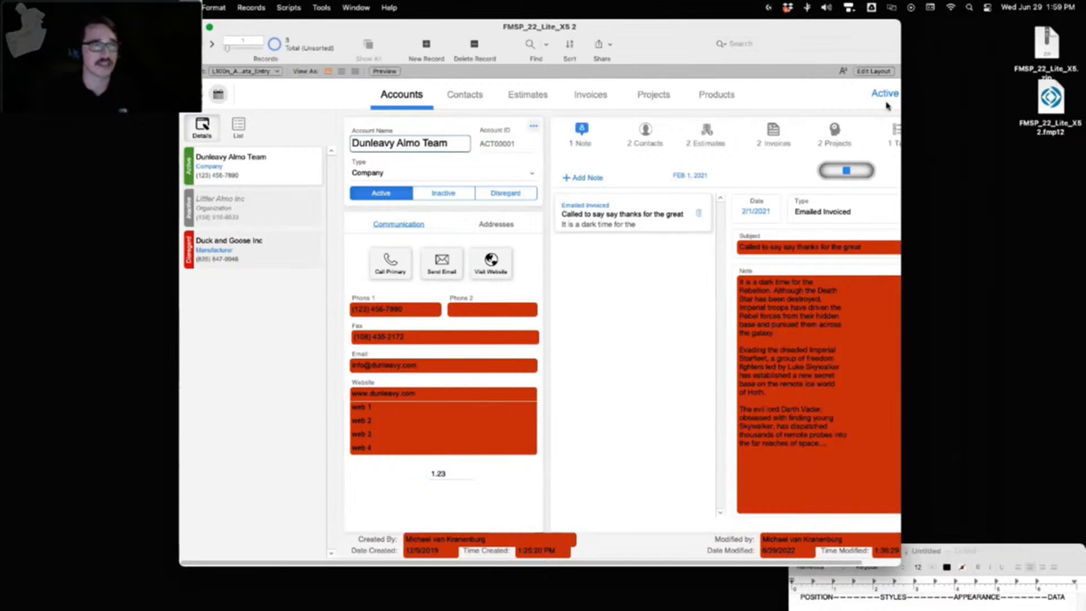
{"action": "key", "text": "super+l"}
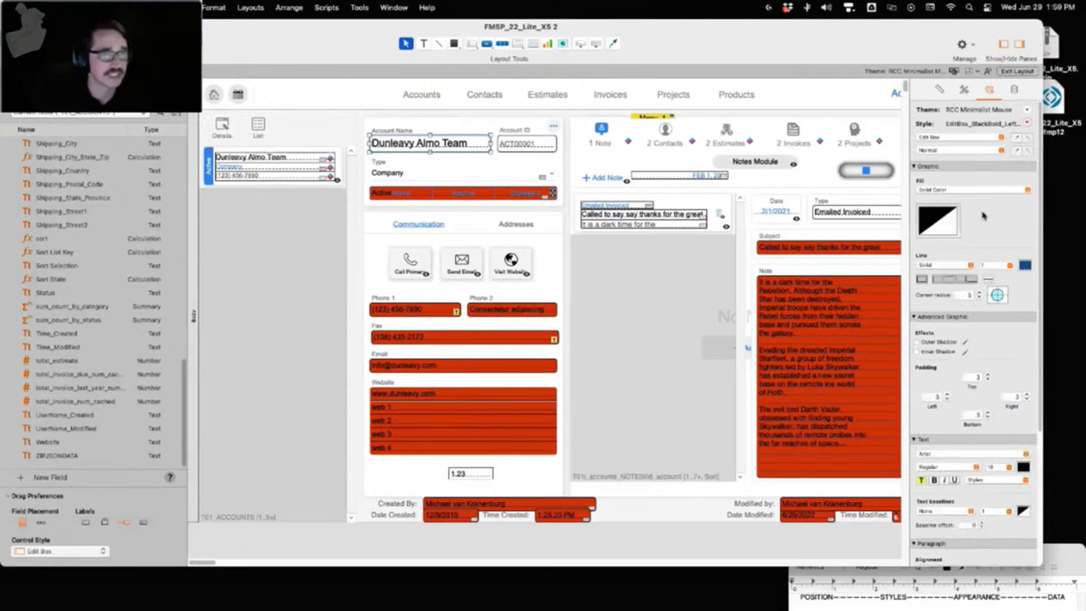
Remove the Account Name field's left anchor and test the right anchor by widening the window outside layout editing
{"action": "left_click", "coordinate": [939, 89]}
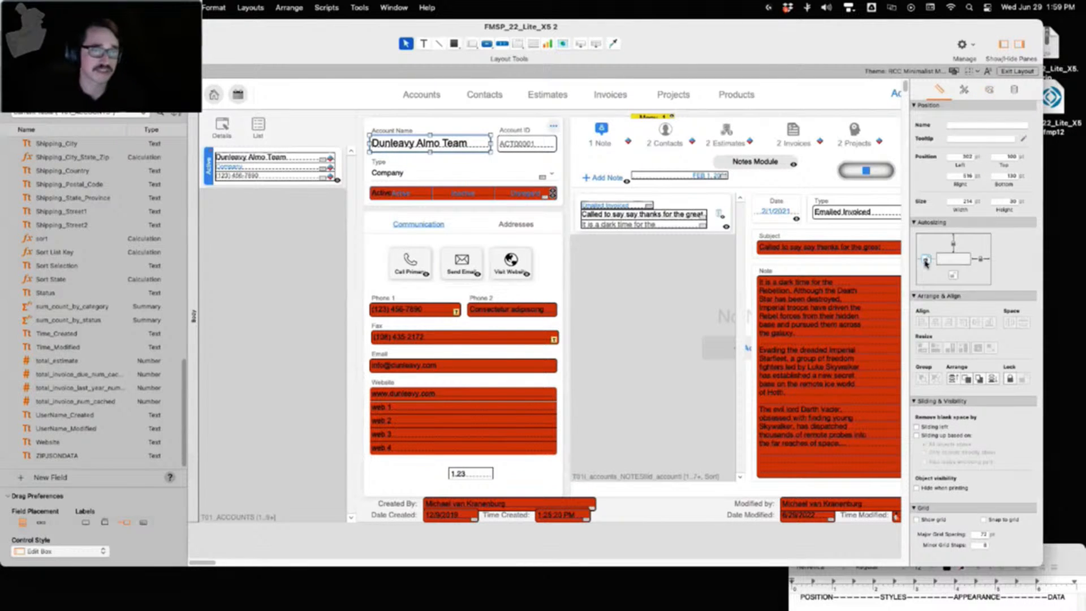
{"action": "left_click", "coordinate": [1017, 71]}
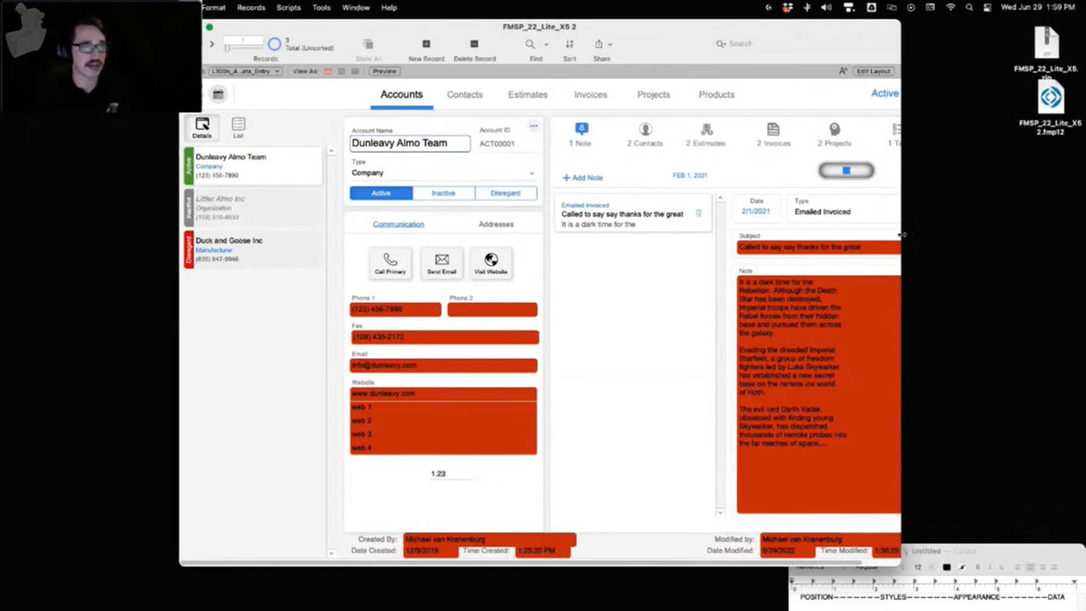
{"action": "left_click_drag", "start_coordinate": [905, 232], "coordinate": [957, 231]}
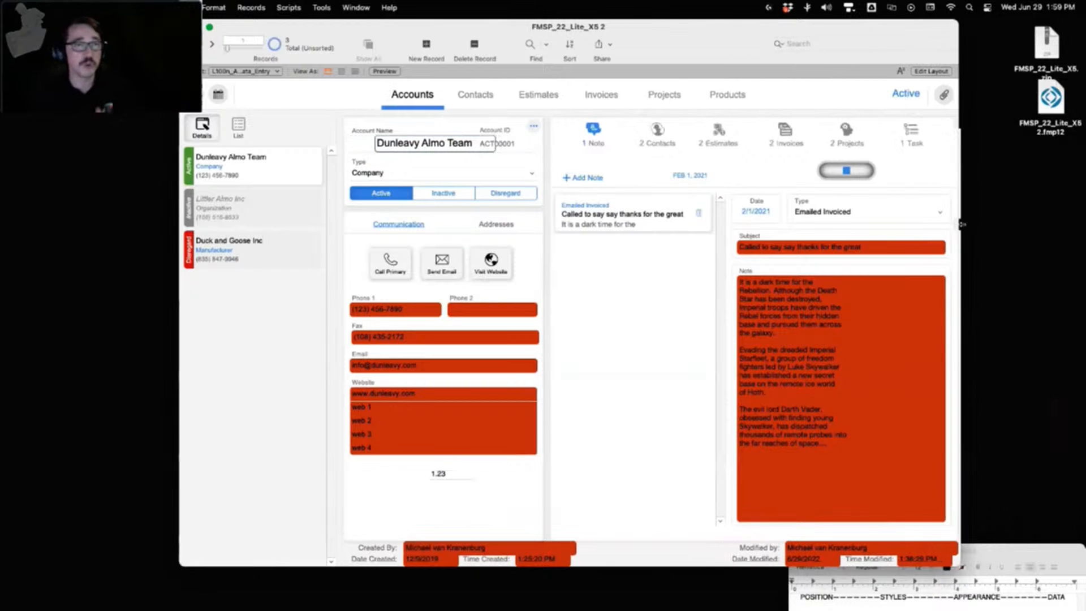
Anchor the Account Name field to the bottom instead of the top, and test it by resizing the window outside layout editing
{"action": "left_click", "coordinate": [926, 71]}
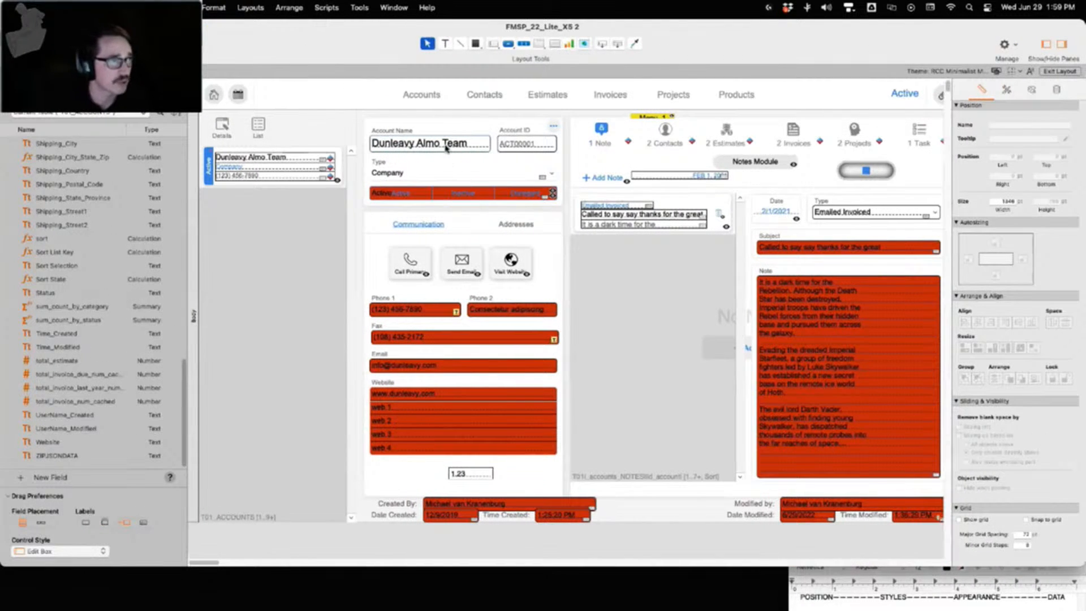
{"action": "left_click", "coordinate": [996, 243]}
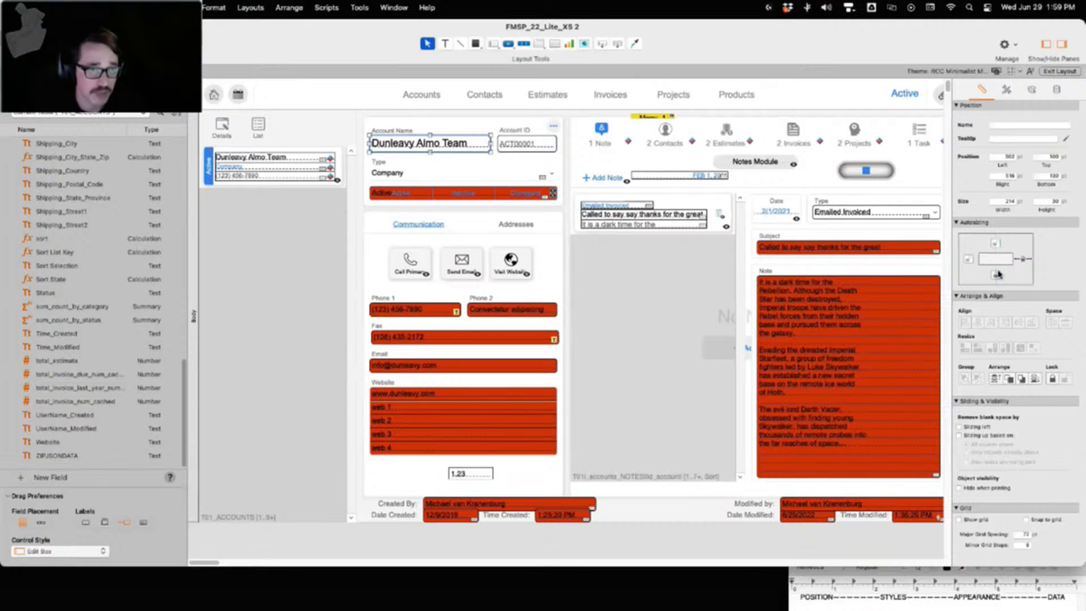
{"action": "left_click", "coordinate": [995, 275]}
{"action": "left_click", "coordinate": [1059, 72]}
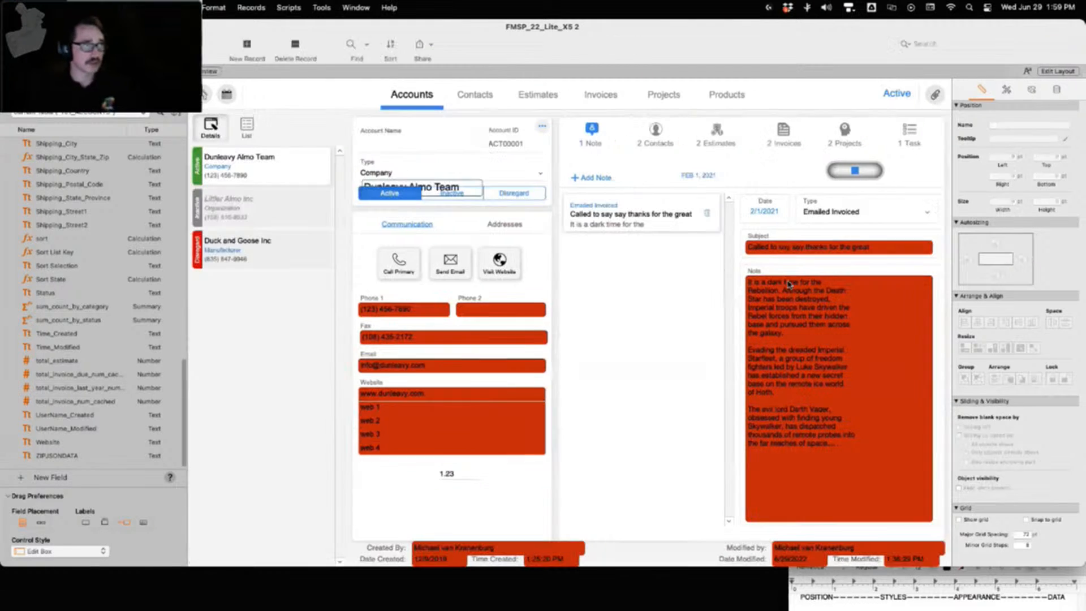
{"action": "left_click_drag", "start_coordinate": [956, 563], "coordinate": [929, 514]}
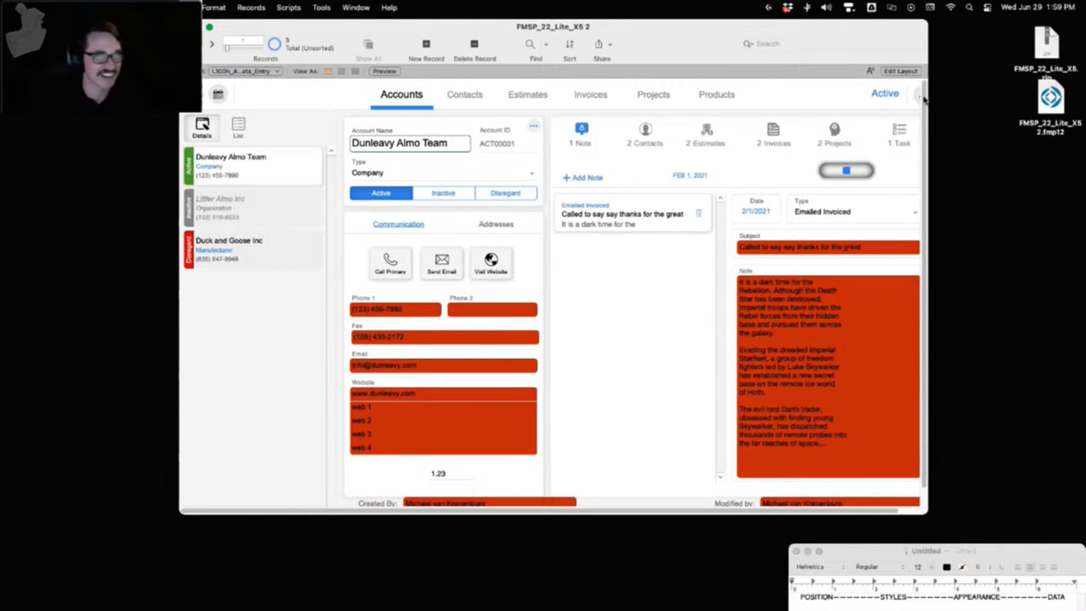
Return to editing the layout and reset the Account Name field's autosizing to top and left anchors only
{"action": "left_click", "coordinate": [902, 71]}
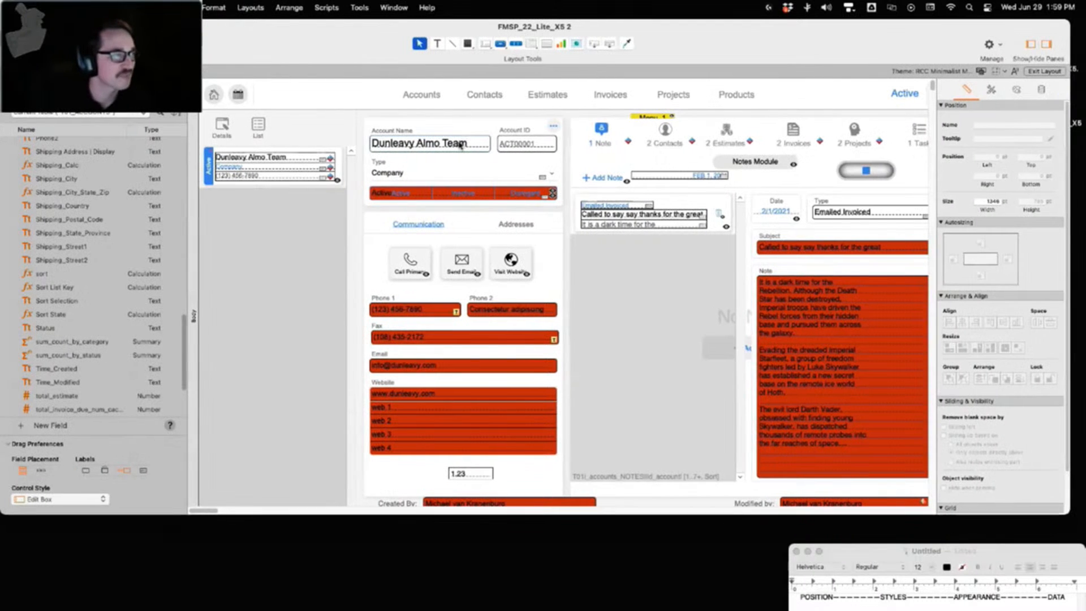
{"action": "left_click", "coordinate": [980, 278]}
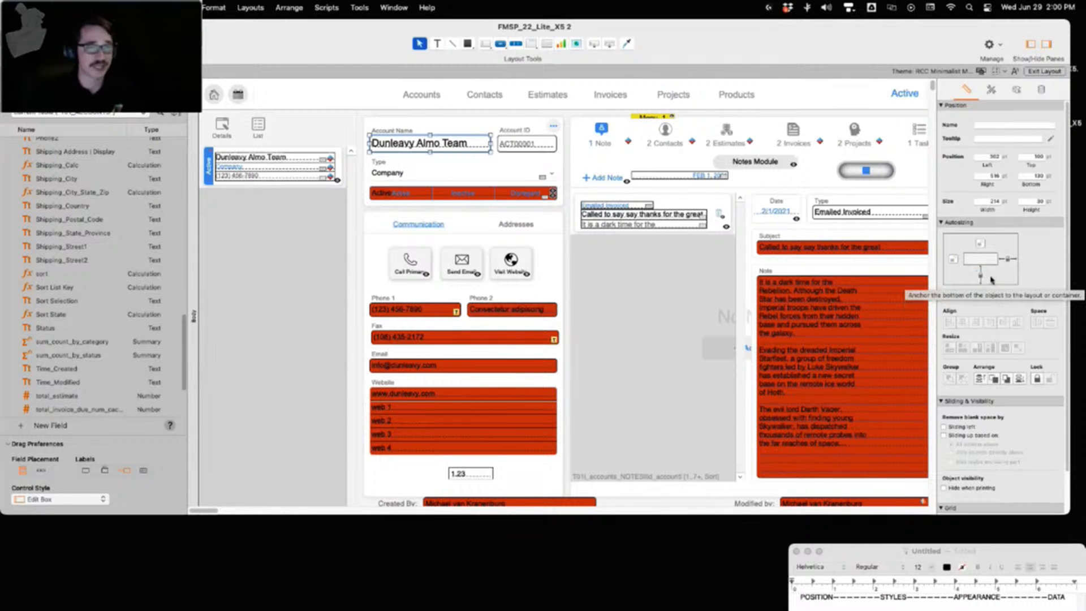
{"action": "left_click", "coordinate": [978, 276]}
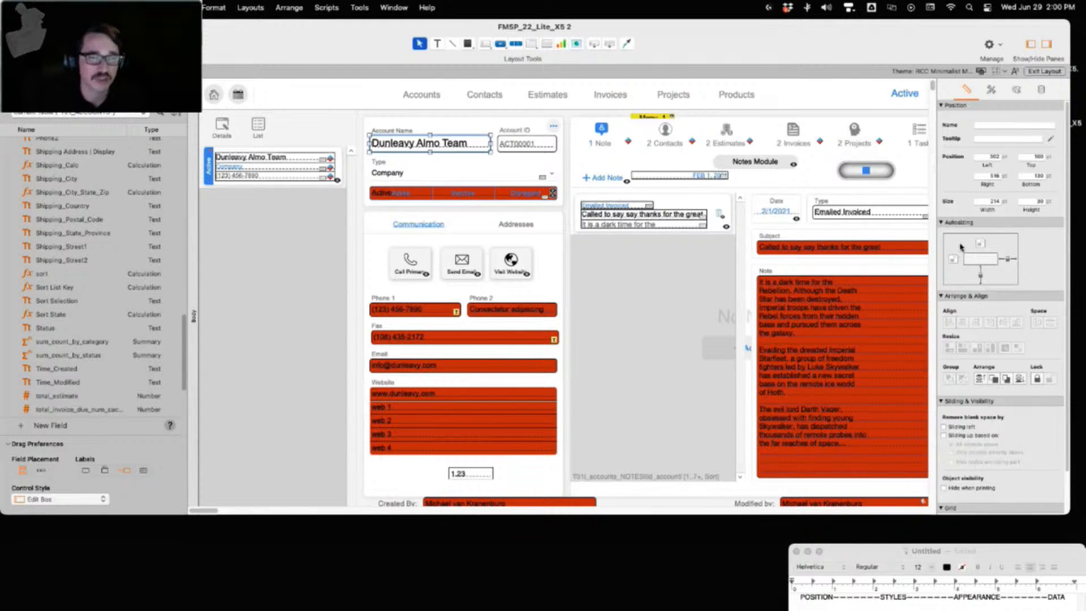
{"action": "left_click", "coordinate": [981, 277]}
{"action": "left_click", "coordinate": [953, 259]}
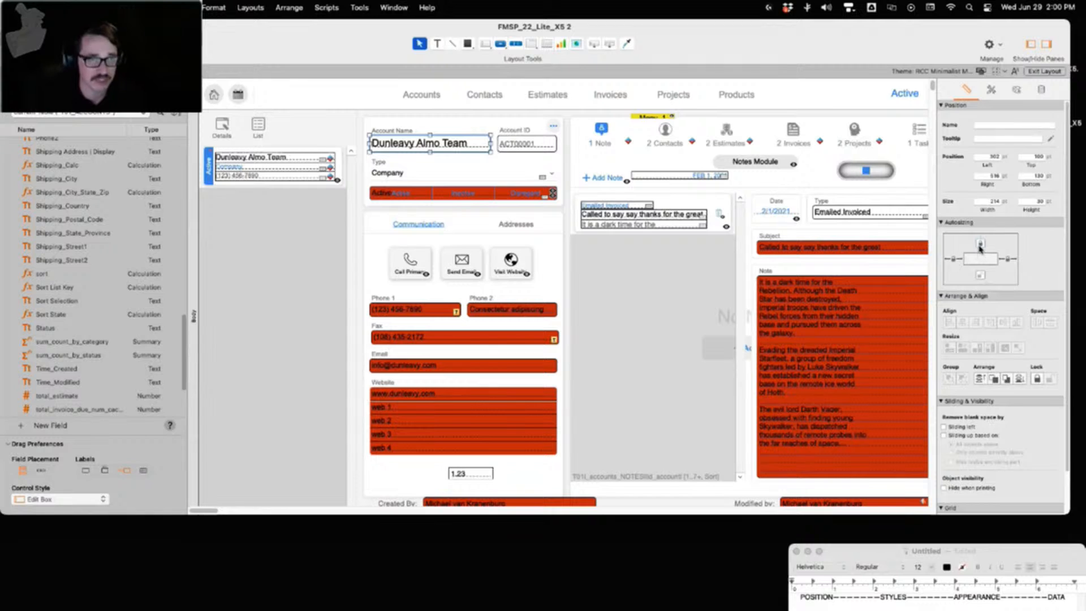
{"action": "left_click", "coordinate": [981, 243]}
{"action": "left_click", "coordinate": [1007, 258]}
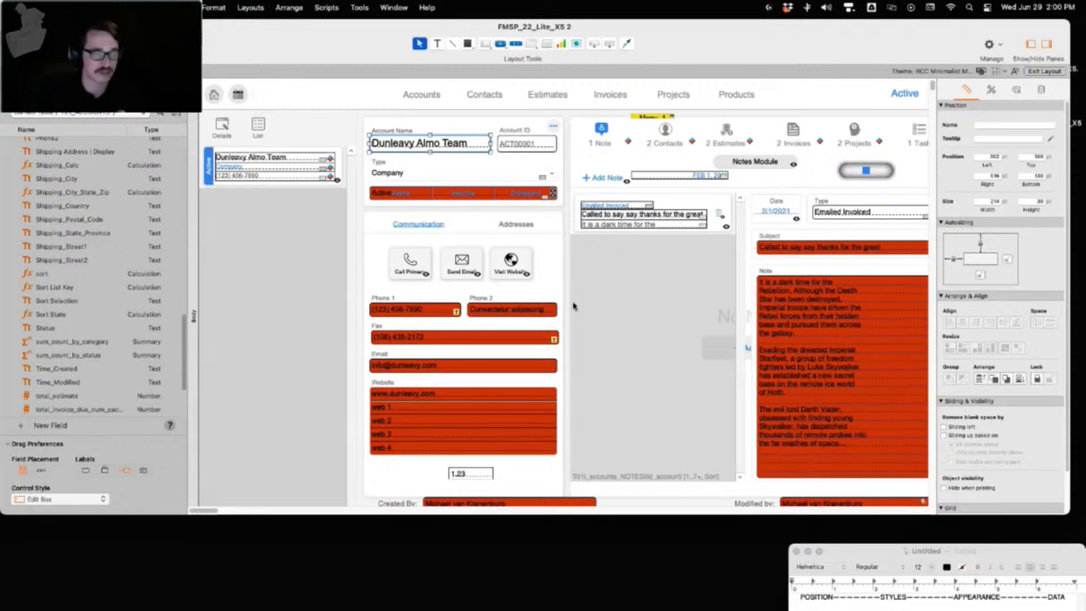
Nudge the Fax field right until its left edge is at 355 pt, and nudge it back left to about 336 pt
{"action": "left_click", "coordinate": [427, 338]}
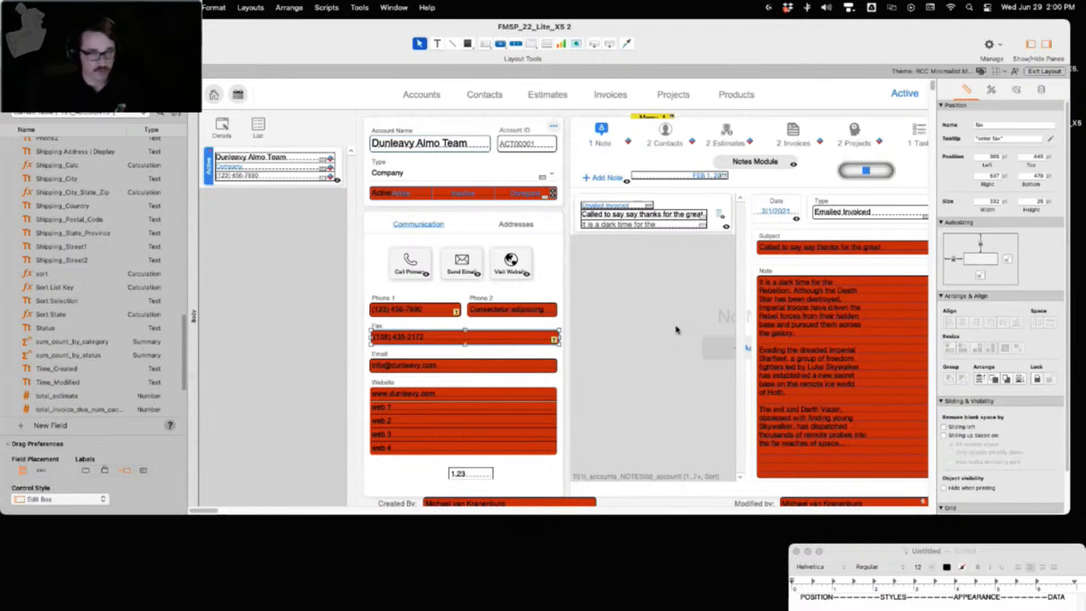
{"action": "key", "text": "Right"}
{"action": "key", "text": "Right"}
{"action": "key", "text": "Right"}
{"action": "key", "text": "Right"}
{"action": "key", "text": "Right"}
{"action": "key", "text": "Right"}
{"action": "key", "text": "Right"}
{"action": "key", "text": "Right"}
{"action": "key", "text": "Right"}
{"action": "key", "text": "Right"}
{"action": "key", "text": "Right"}
{"action": "key", "text": "Right"}
{"action": "key", "text": "Right"}
{"action": "key", "text": "Right"}
{"action": "key", "text": "Right"}
{"action": "key", "text": "Right"}
{"action": "key", "text": "Right"}
{"action": "key", "text": "Right"}
{"action": "key", "text": "Right"}
{"action": "key", "text": "Right"}
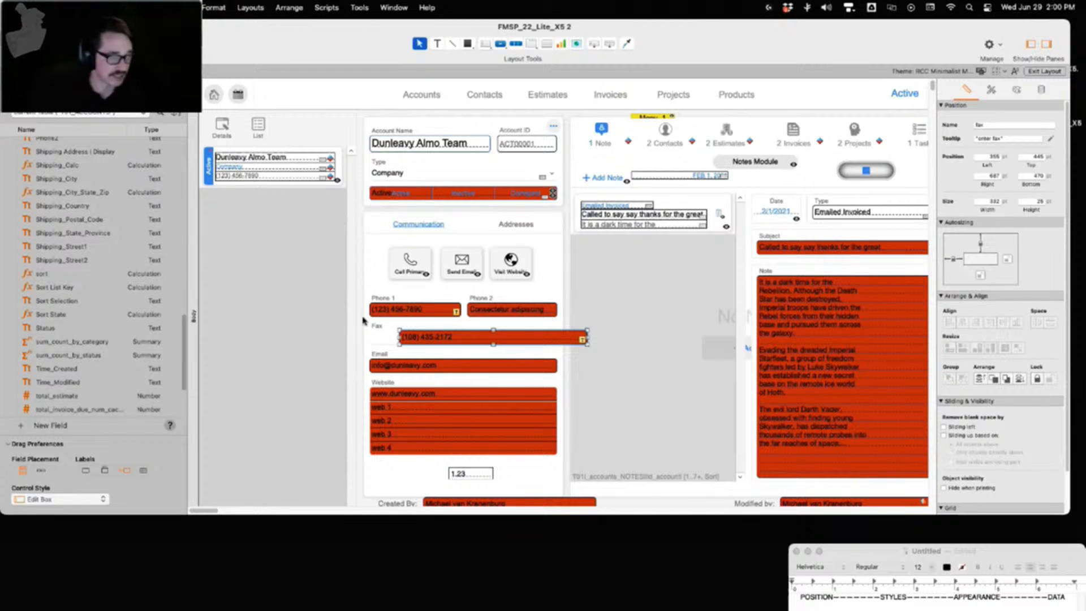
{"action": "key", "text": "Left"}
{"action": "key", "text": "Left"}
{"action": "key", "text": "Left"}
{"action": "key", "text": "Left"}
{"action": "key", "text": "Left"}
{"action": "key", "text": "Left"}
{"action": "key", "text": "Left"}
{"action": "key", "text": "Left"}
{"action": "key", "text": "Left"}
{"action": "key", "text": "Left"}
{"action": "key", "text": "Left"}
{"action": "key", "text": "Left"}
{"action": "key", "text": "Left"}
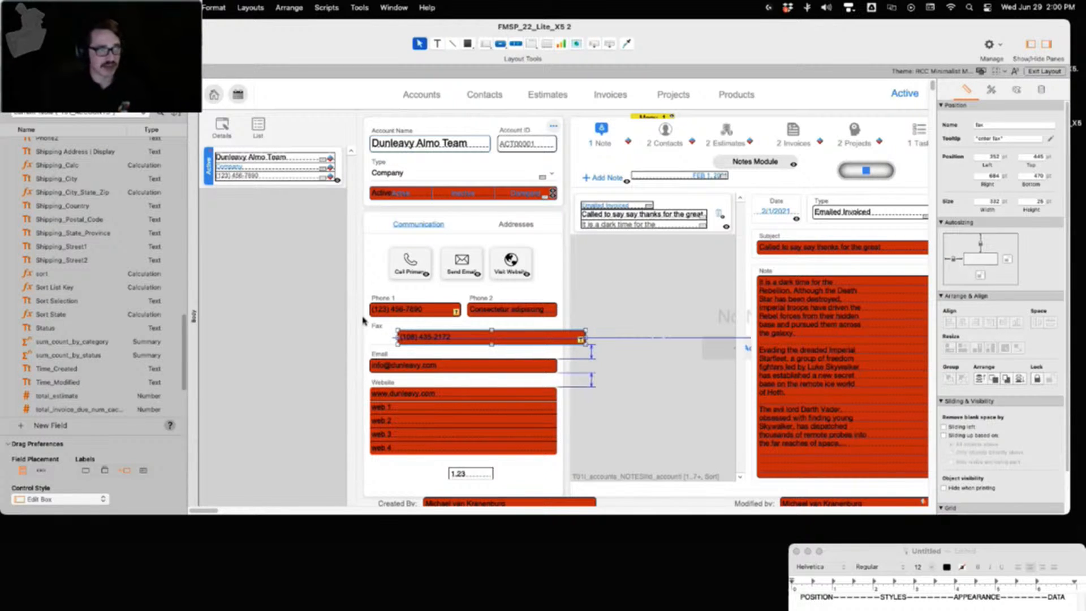
{"action": "key", "text": "Left"}
{"action": "key", "text": "Left"}
{"action": "key", "text": "Left"}
{"action": "key", "text": "Left"}
{"action": "key", "text": "Left"}
{"action": "key", "text": "Left"}
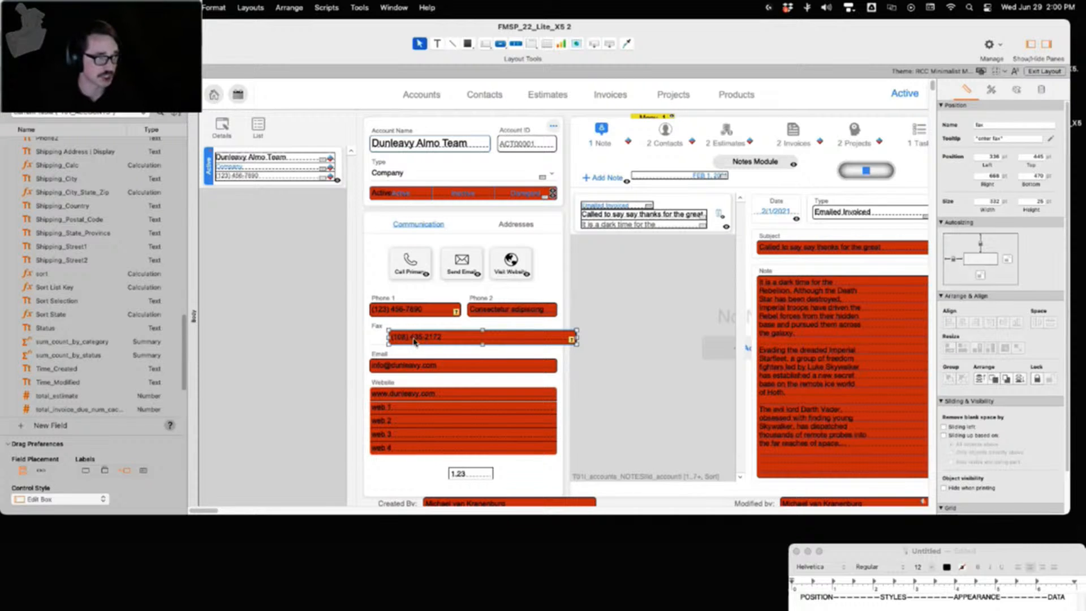
Select the Phone 1 and Fax fields together and nudge the pair right and left, ending near their starting position
{"action": "left_click", "coordinate": [399, 311]}
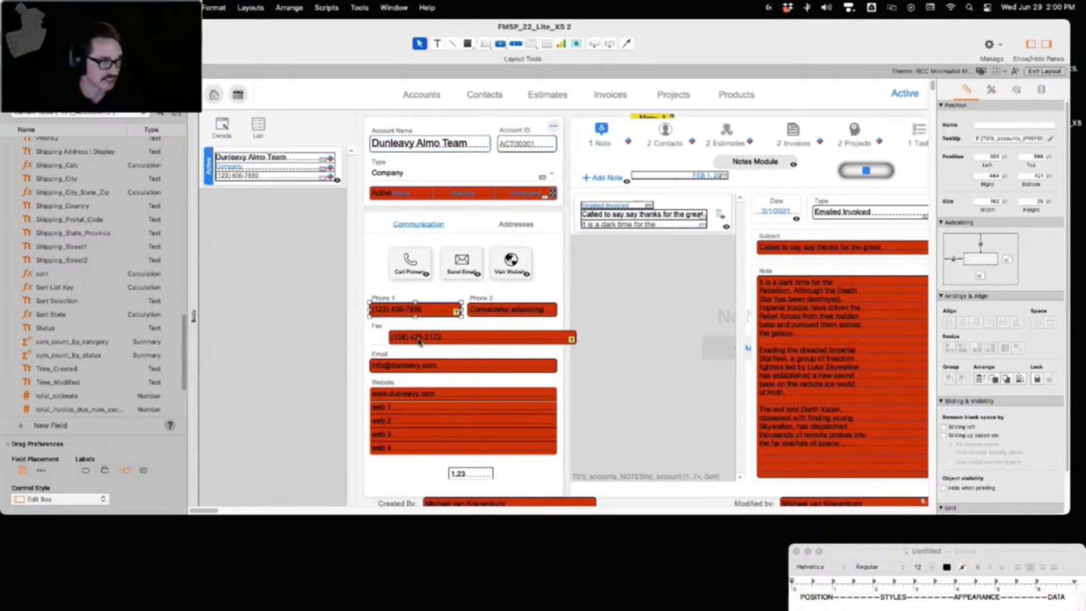
{"action": "left_click", "coordinate": [419, 341], "text": "shift"}
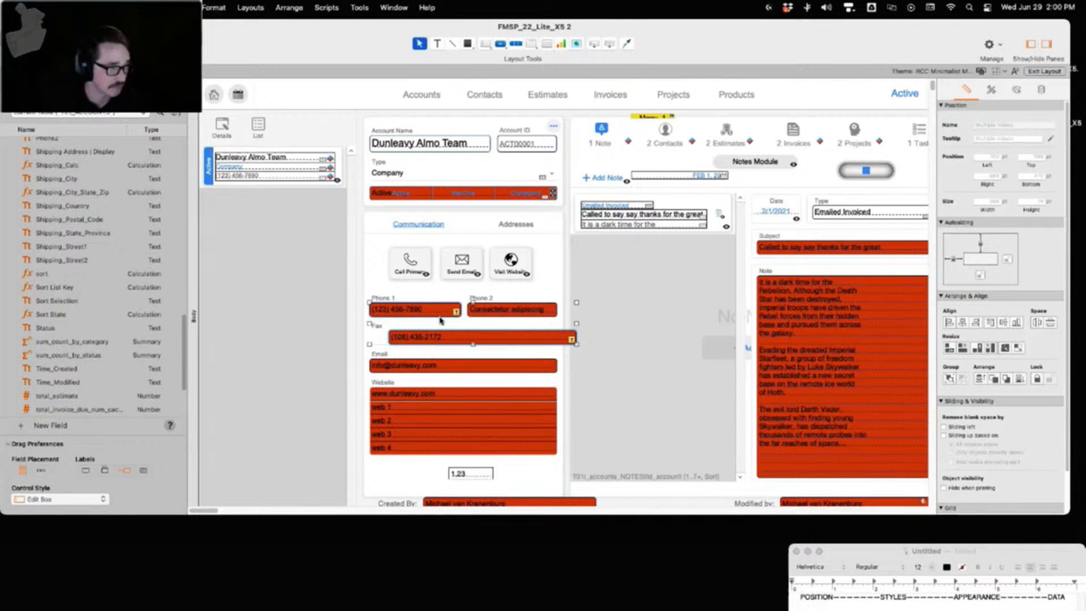
{"action": "key", "text": "shift+Right"}
{"action": "key", "text": "shift+Right"}
{"action": "key", "text": "shift+Right"}
{"action": "key", "text": "shift+Left"}
{"action": "key", "text": "shift+Left"}
{"action": "key", "text": "shift+Left"}
{"action": "key", "text": "shift+Left"}
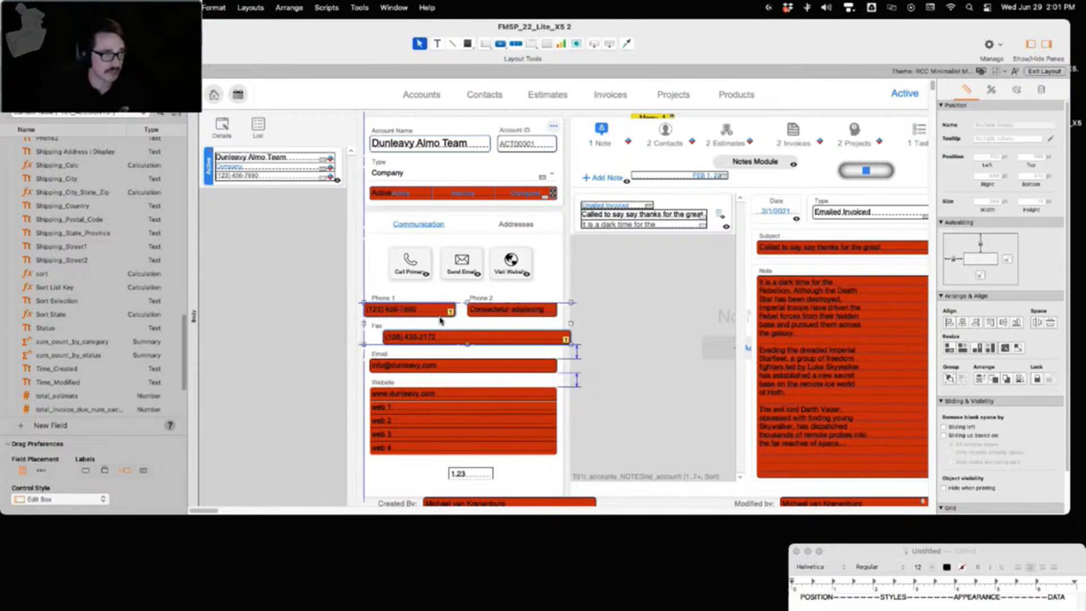
{"action": "key", "text": "shift+Right"}
{"action": "key", "text": "shift+Right"}
{"action": "key", "text": "shift+Right"}
{"action": "key", "text": "shift+Right"}
{"action": "key", "text": "shift+Left"}
{"action": "key", "text": "shift+Left"}
{"action": "key", "text": "shift+Left"}
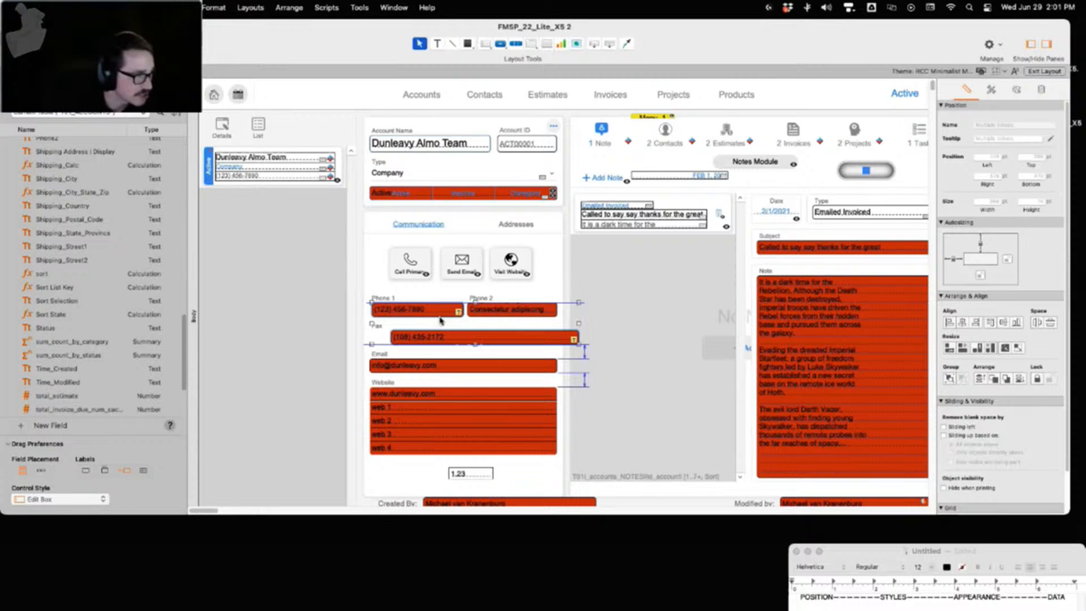
{"action": "key", "text": "Left"}
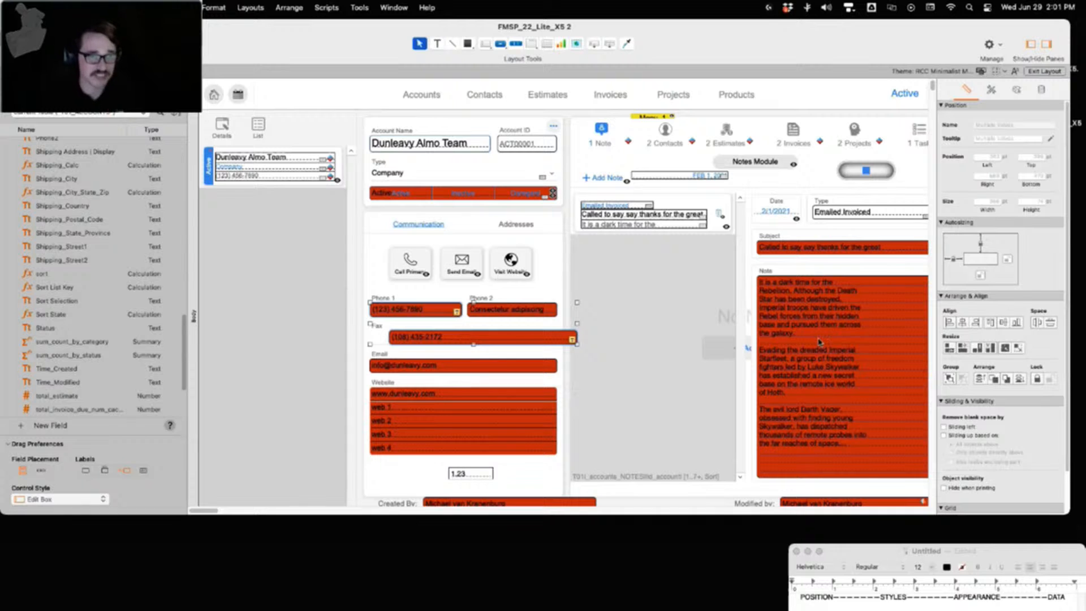
Align the left edges of the selected Phone 1 and Fax fields, and move the Phone 1 field right to overlap the Phone 2 field
{"action": "left_click", "coordinate": [951, 323]}
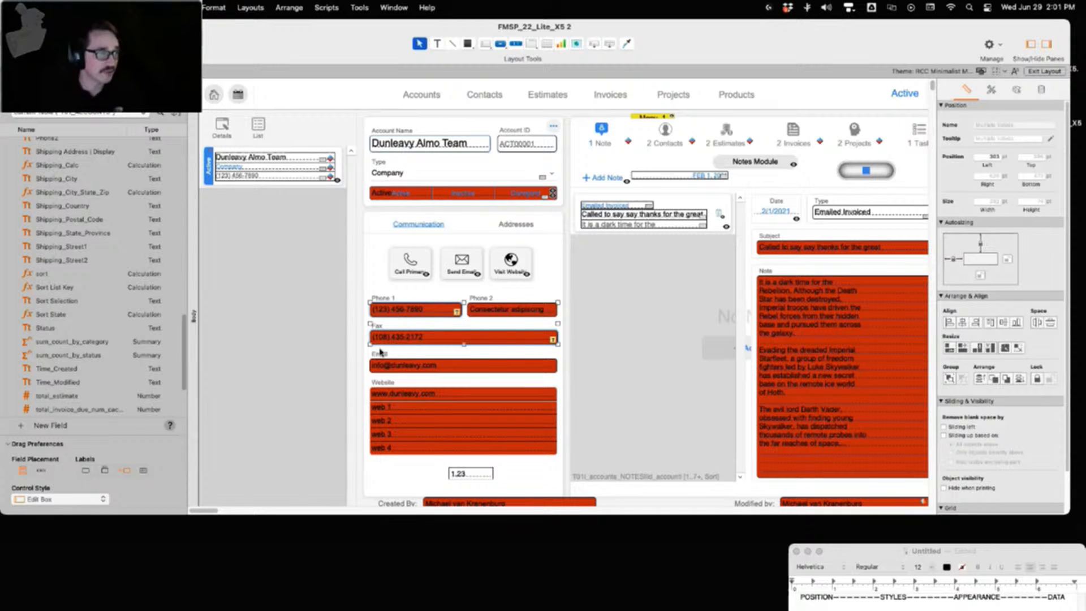
{"action": "left_click", "coordinate": [444, 315]}
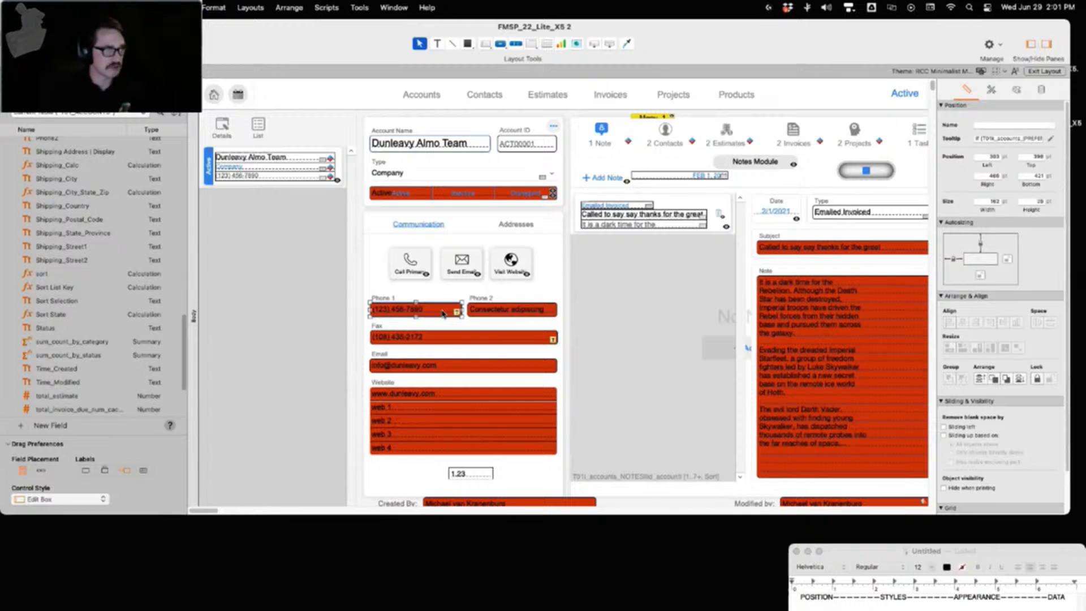
{"action": "left_click_drag", "start_coordinate": [444, 315], "coordinate": [461, 316]}
Nudge the Email field right until its left edge is at about 372 pt
{"action": "left_click", "coordinate": [426, 366]}
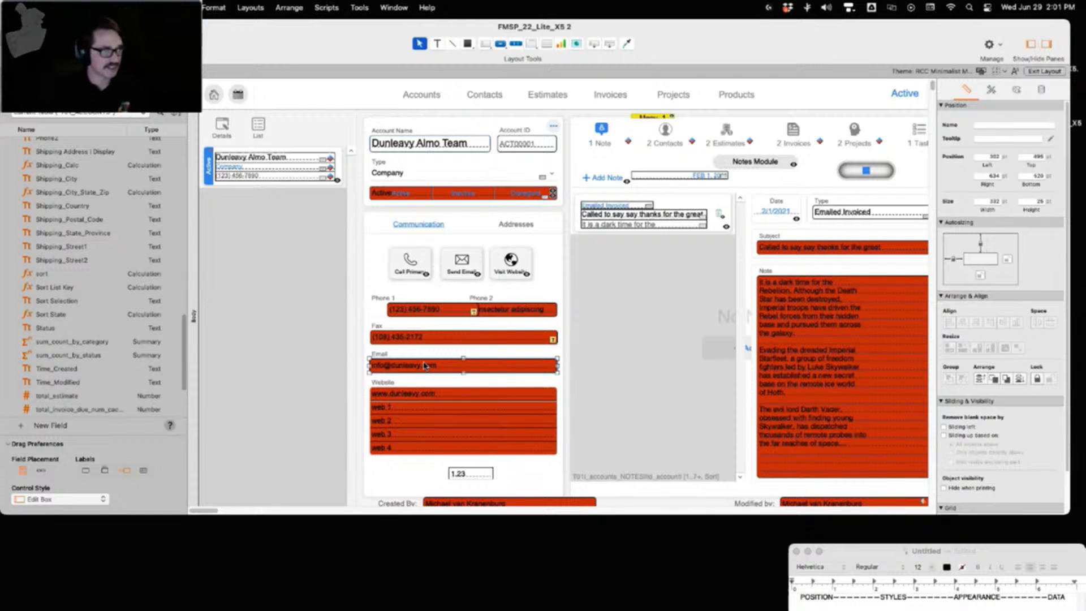
{"action": "key", "text": "Right"}
{"action": "key", "text": "Right"}
{"action": "key", "text": "Right"}
{"action": "key", "text": "Right"}
{"action": "key", "text": "Right"}
{"action": "key", "text": "Right"}
{"action": "key", "text": "Right"}
{"action": "key", "text": "Right"}
{"action": "key", "text": "Right"}
{"action": "key", "text": "Right"}
{"action": "key", "text": "Right"}
{"action": "key", "text": "Right"}
{"action": "key", "text": "Right"}
{"action": "key", "text": "Right"}
{"action": "key", "text": "Right"}
{"action": "key", "text": "Right"}
{"action": "key", "text": "Right"}
{"action": "key", "text": "Right"}
{"action": "key", "text": "Right"}
{"action": "key", "text": "Right"}
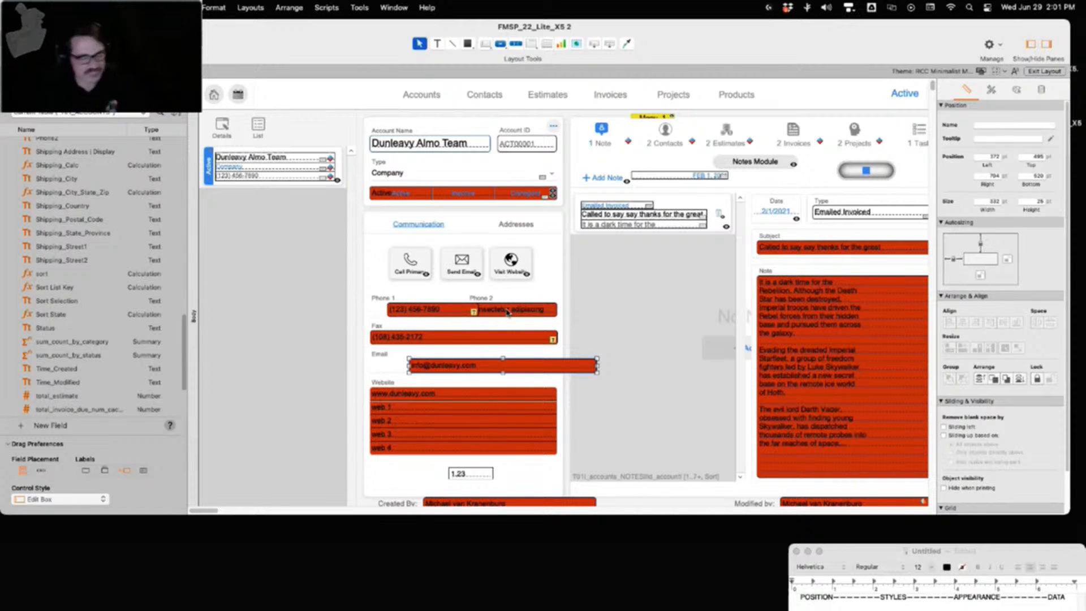
Nudge the Phone 1 field straight up until it sits in the row of the phone labels
{"action": "left_click", "coordinate": [446, 314]}
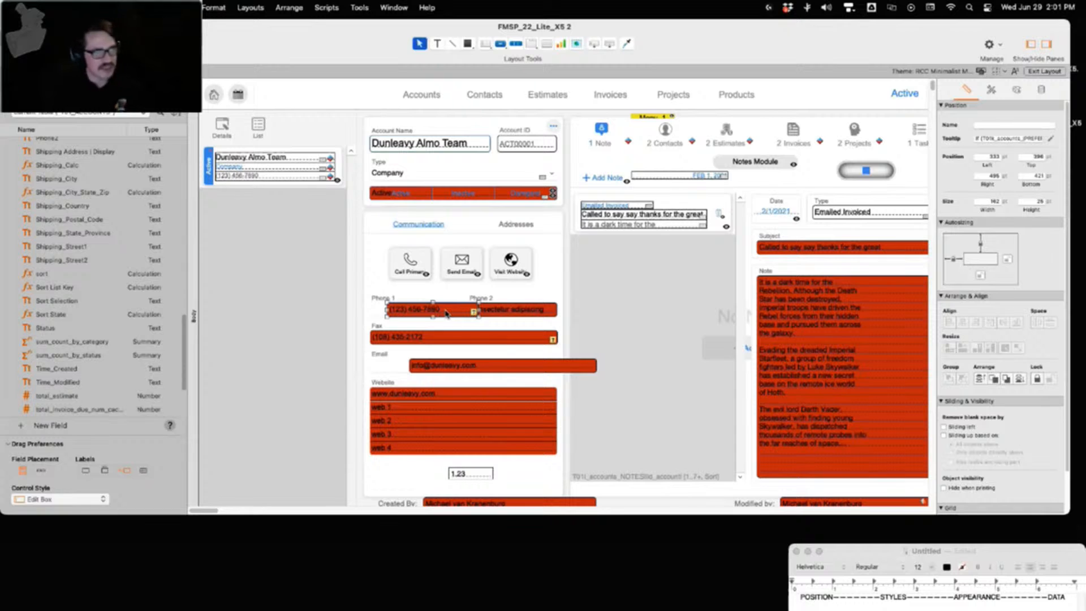
{"action": "key", "text": "Up"}
{"action": "key", "text": "Up"}
{"action": "key", "text": "Up"}
{"action": "key", "text": "Up"}
{"action": "key", "text": "Up"}
{"action": "key", "text": "Up"}
{"action": "key", "text": "Up"}
{"action": "key", "text": "Up"}
{"action": "key", "text": "Up"}
{"action": "key", "text": "Up"}
{"action": "key", "text": "Up"}
{"action": "key", "text": "Up"}
{"action": "key", "text": "Up"}
{"action": "key", "text": "Up"}
{"action": "key", "text": "Up"}
{"action": "key", "text": "Up"}
{"action": "key", "text": "Up"}
{"action": "key", "text": "Up"}
{"action": "key", "text": "Up"}
{"action": "key", "text": "Up"}
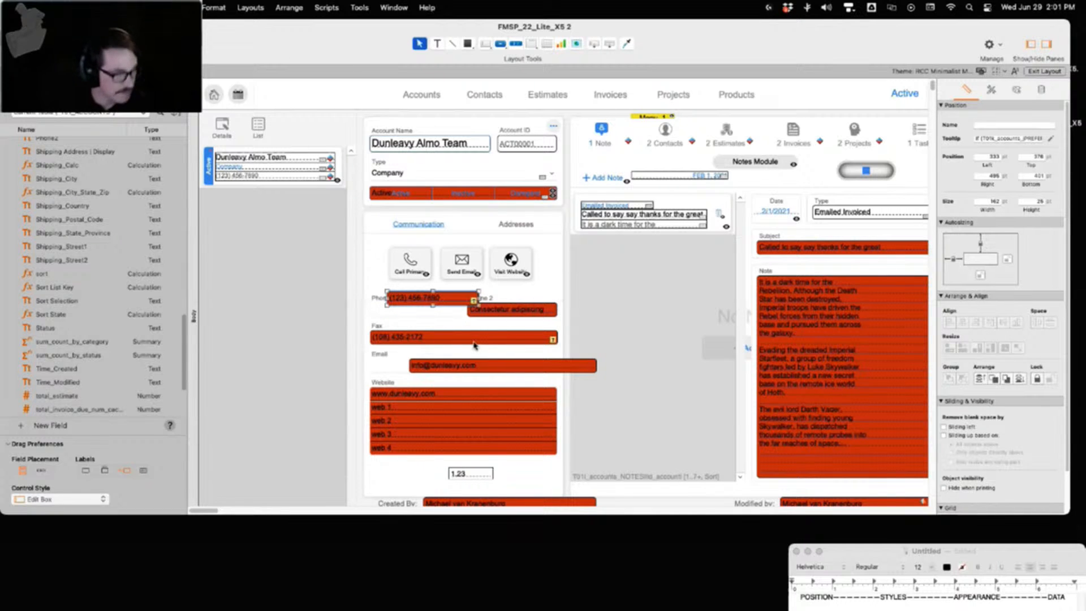
Select the Phone 1, Fax and Email fields together and align their horizontal centers
{"action": "left_click", "coordinate": [413, 338], "text": "shift"}
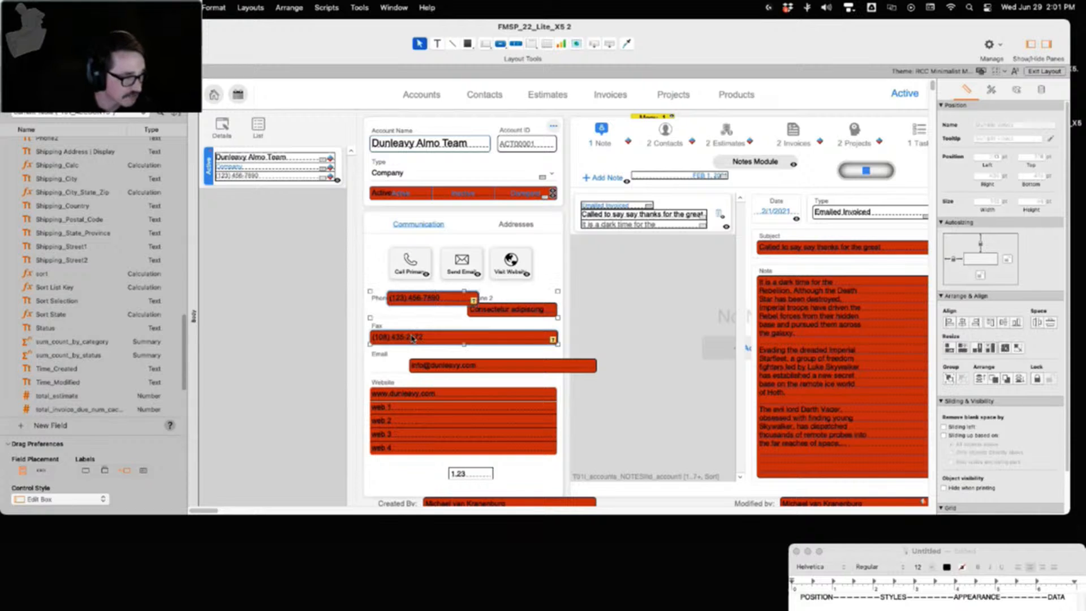
{"action": "left_click", "coordinate": [444, 366], "text": "shift"}
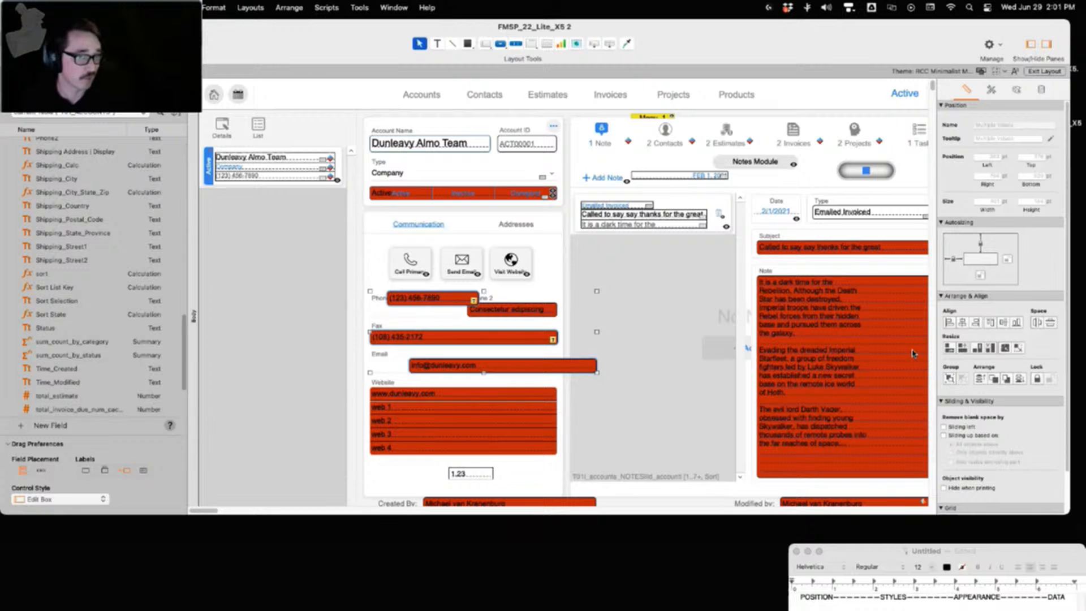
{"action": "left_click", "coordinate": [964, 324]}
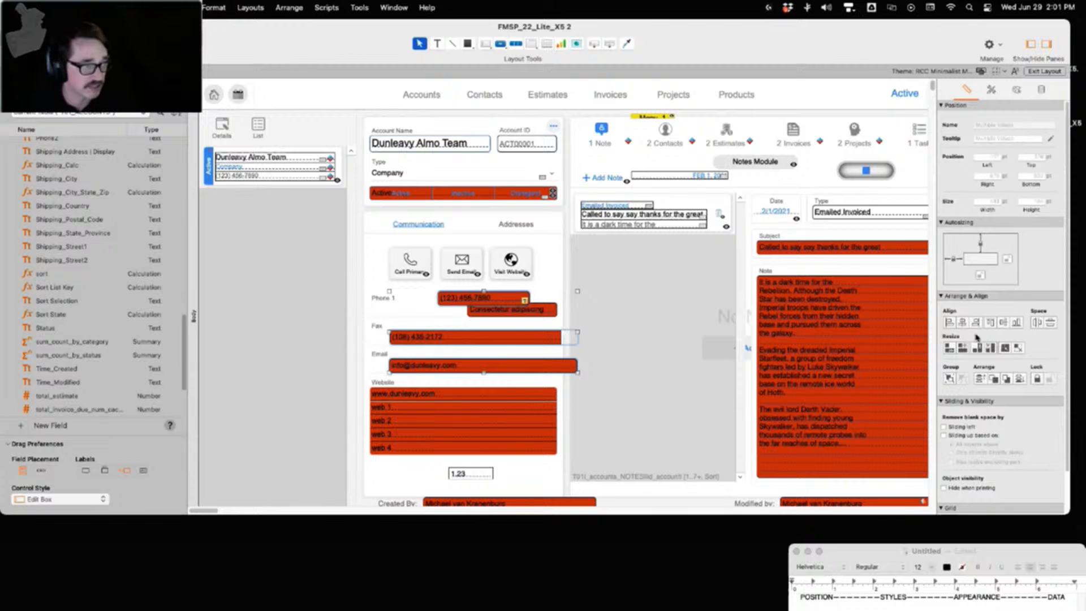
Move the three selected fields left above the Website field, and distribute their vertical spacing evenly
{"action": "left_click_drag", "start_coordinate": [468, 370], "coordinate": [448, 372]}
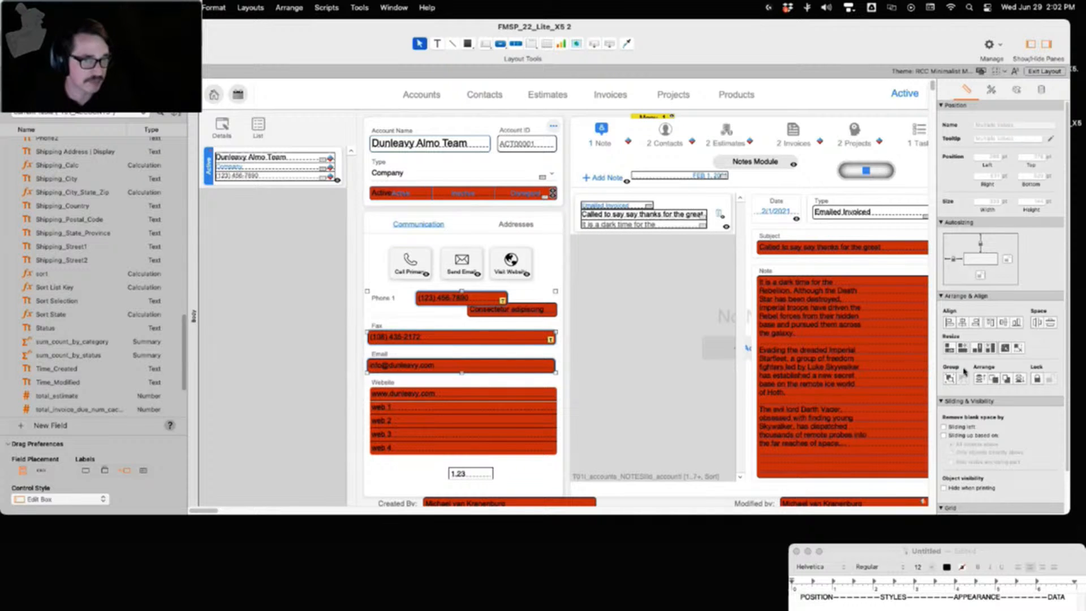
{"action": "left_click", "coordinate": [1051, 324]}
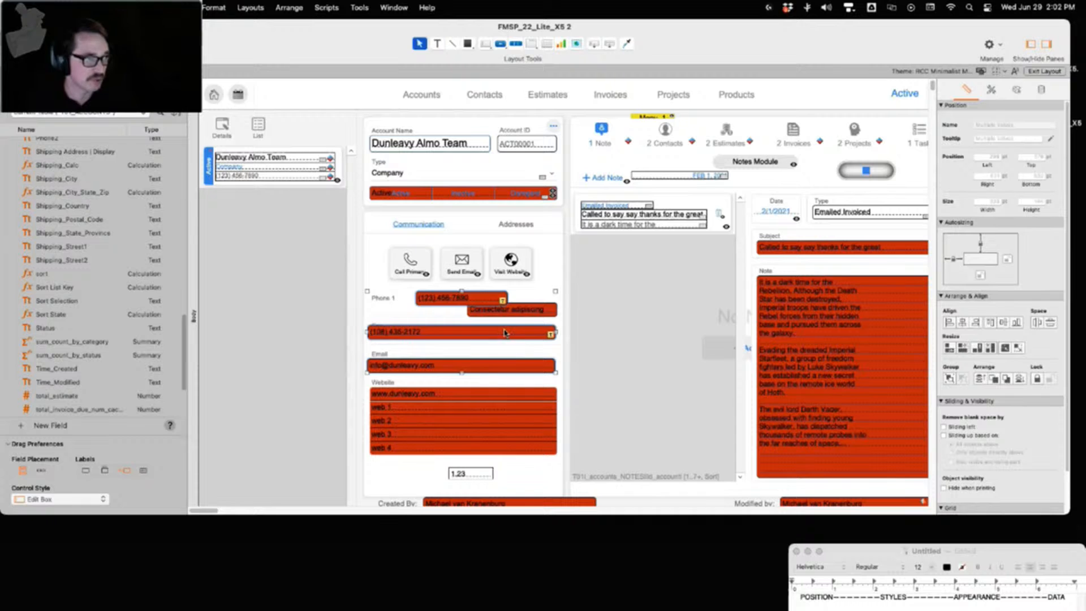
Move the Phone 2 field out into the empty notes area, and move the Phone 1 field down below its label
{"action": "left_click_drag", "start_coordinate": [529, 310], "coordinate": [707, 309]}
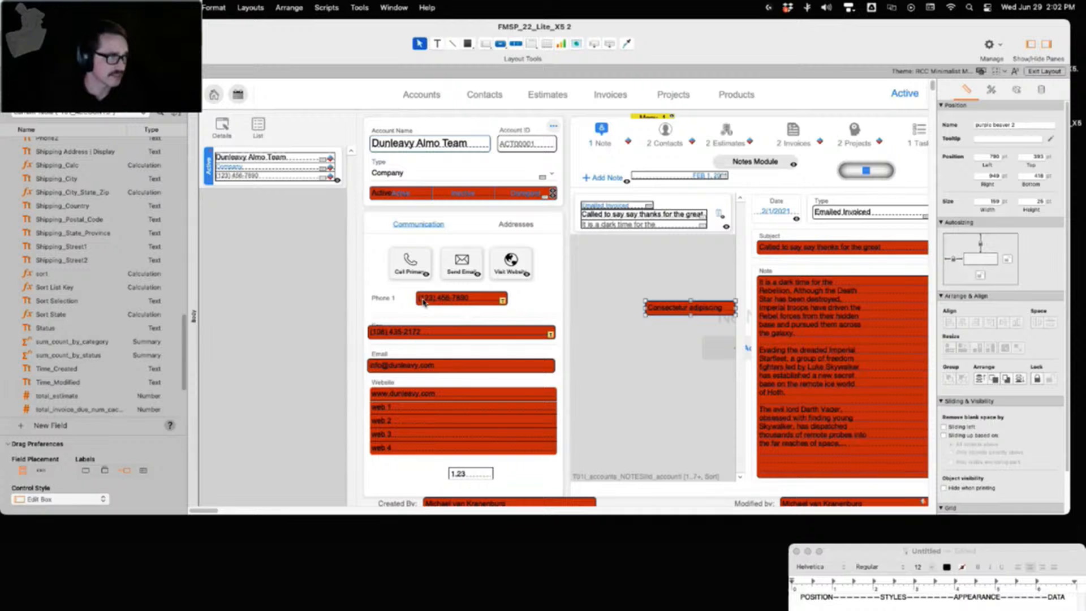
{"action": "left_click", "coordinate": [443, 301]}
{"action": "left_click_drag", "start_coordinate": [444, 302], "coordinate": [448, 318]}
Align the Phone 1 and Fax fields by their left edges and resize both to the largest width
{"action": "left_click", "coordinate": [448, 332], "text": "shift"}
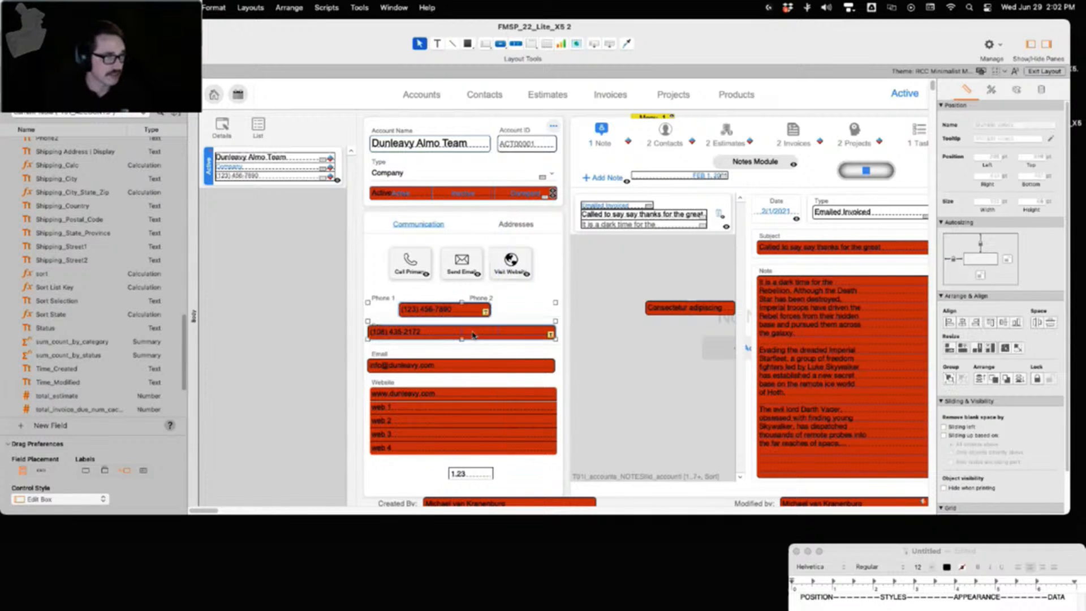
{"action": "left_click", "coordinate": [950, 322]}
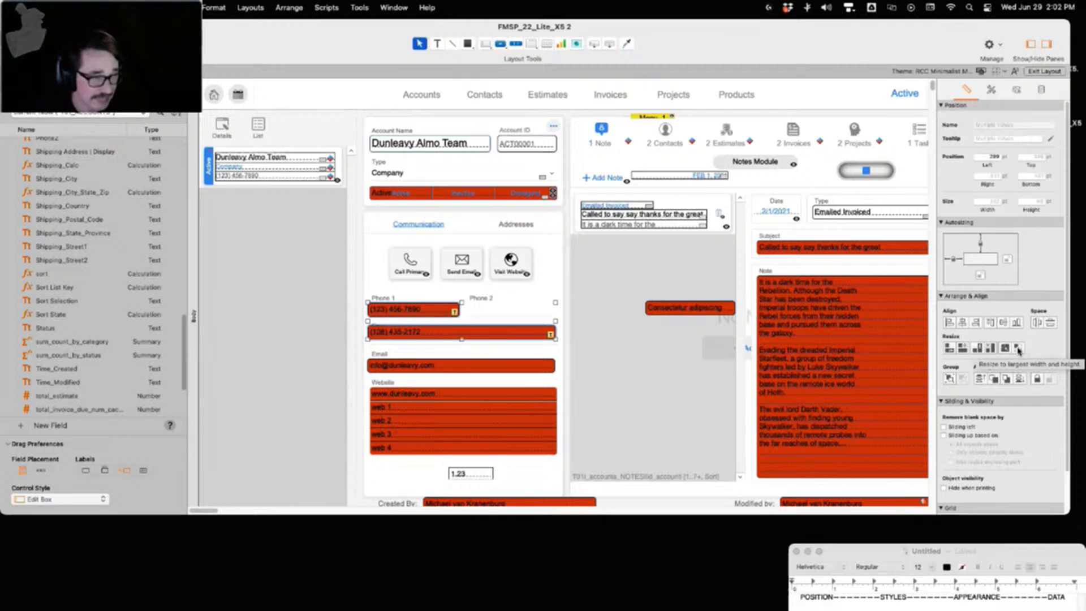
{"action": "left_click", "coordinate": [962, 347]}
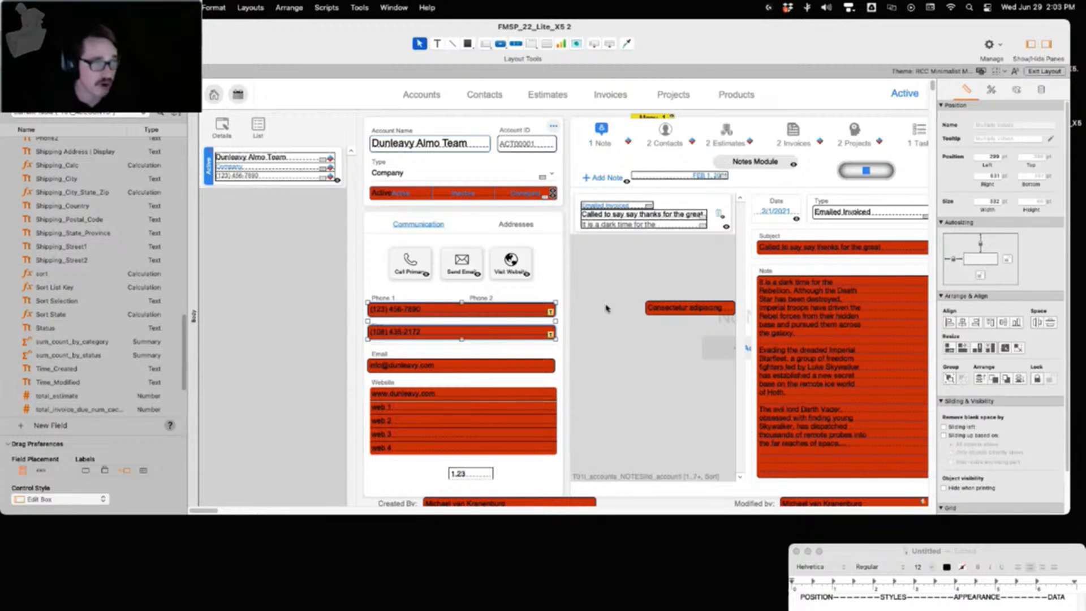
Resize the Phone 2 field to the same largest width as Phone 1 and Fax, and place it directly above Phone 1
{"action": "left_click", "coordinate": [659, 315], "text": "shift"}
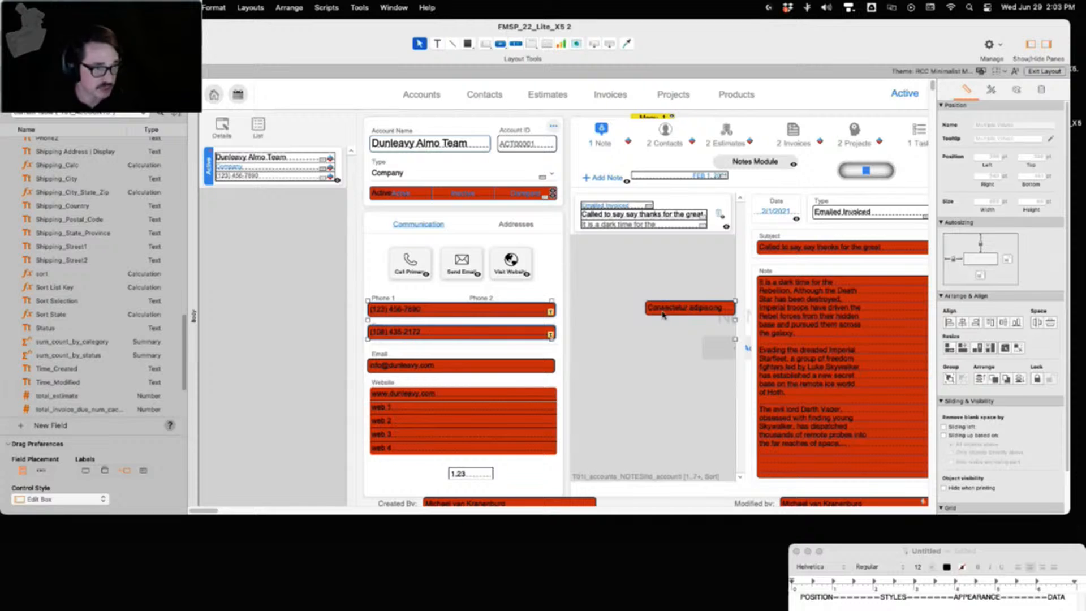
{"action": "left_click", "coordinate": [964, 349]}
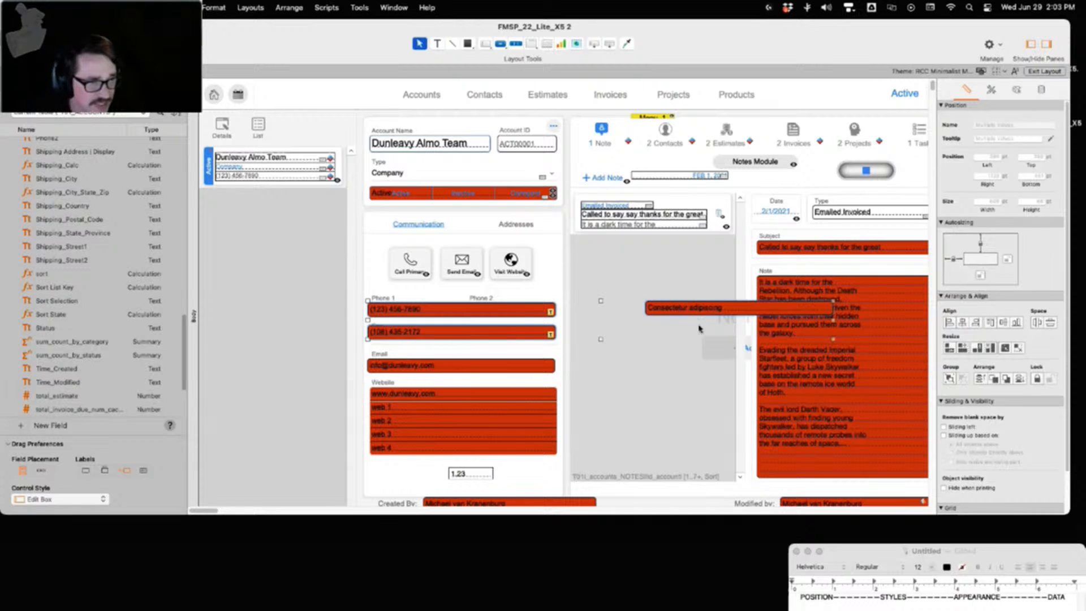
{"action": "left_click", "coordinate": [661, 332]}
{"action": "left_click_drag", "start_coordinate": [681, 312], "coordinate": [433, 293]}
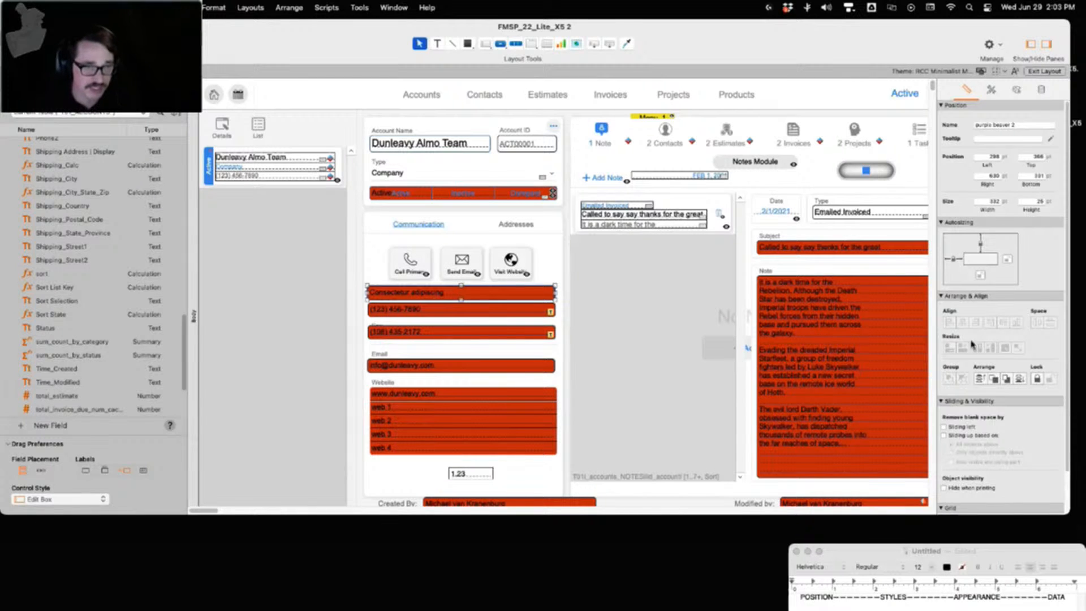
Narrow the Fax field to about 202 pt, and resize it, Phone 1 and Phone 2 to the smallest width and height
{"action": "left_click", "coordinate": [526, 335]}
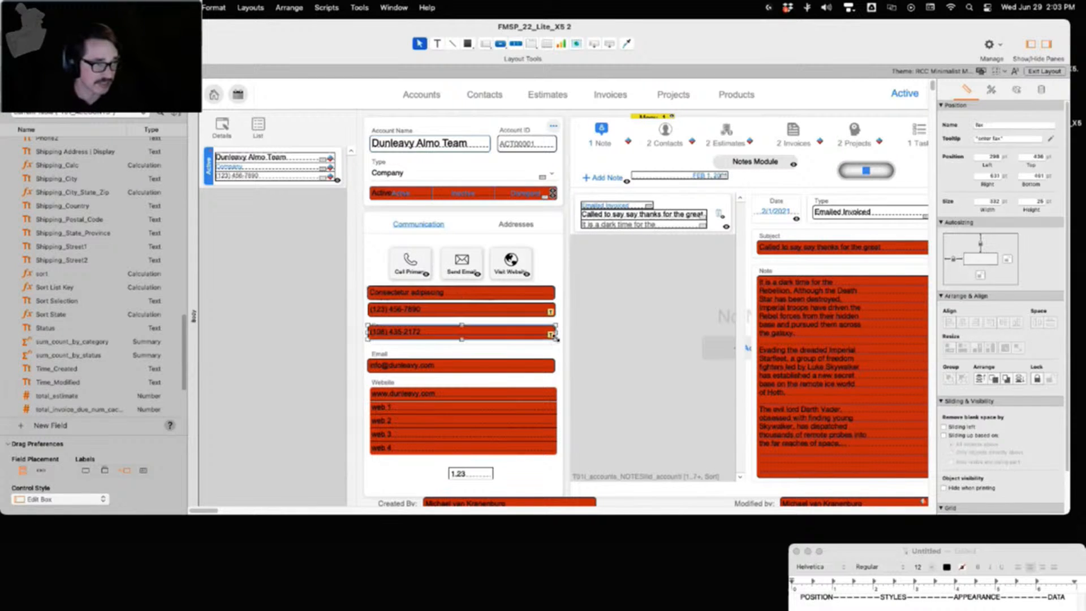
{"action": "left_click_drag", "start_coordinate": [555, 338], "coordinate": [482, 339]}
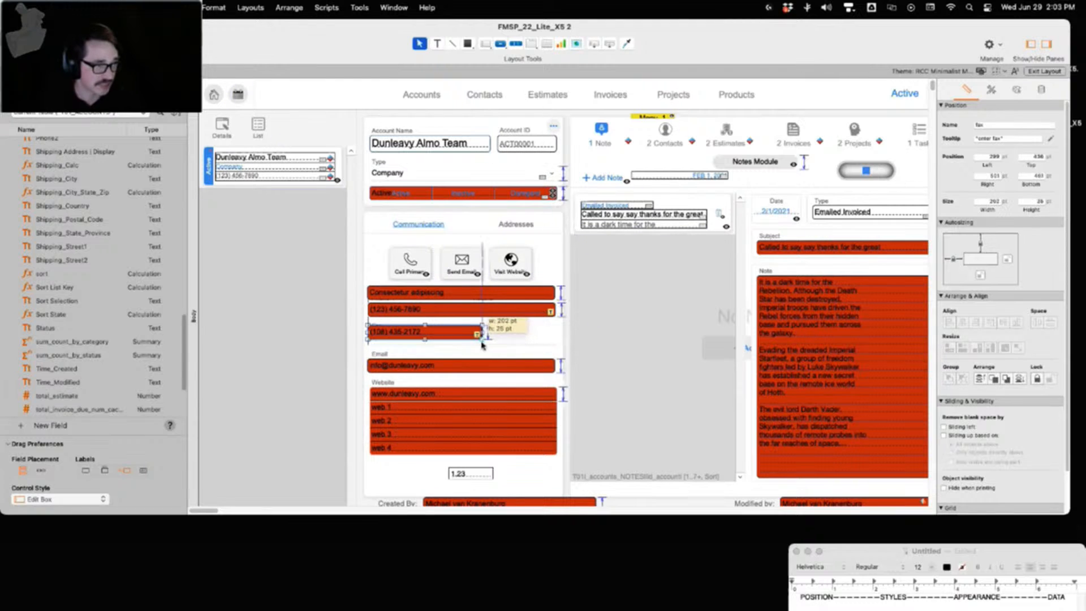
{"action": "left_click", "coordinate": [522, 310], "text": "shift"}
{"action": "left_click", "coordinate": [499, 295], "text": "shift"}
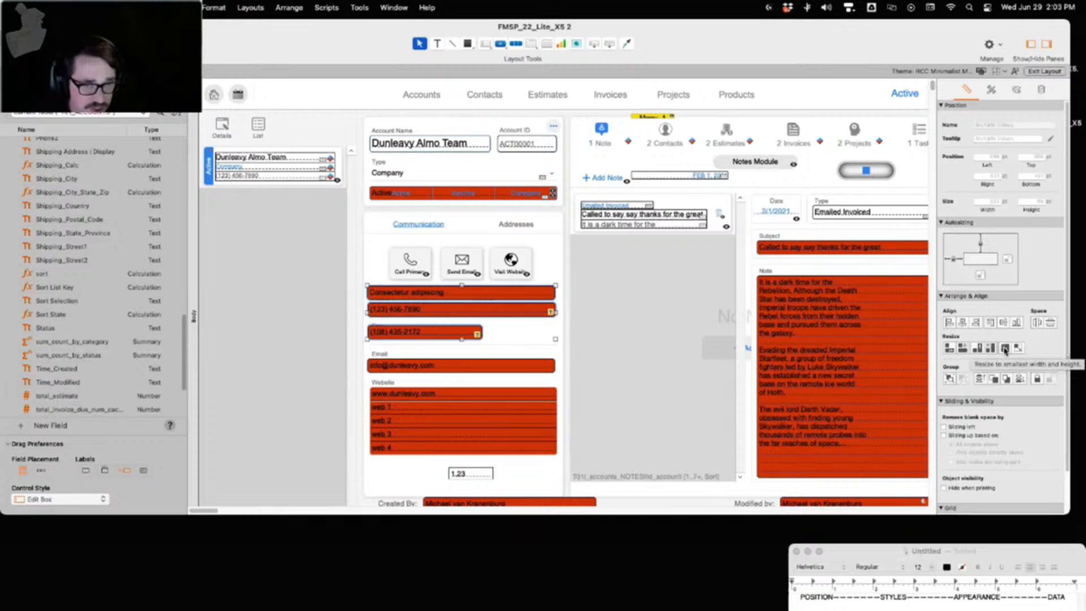
{"action": "left_click", "coordinate": [1004, 349]}
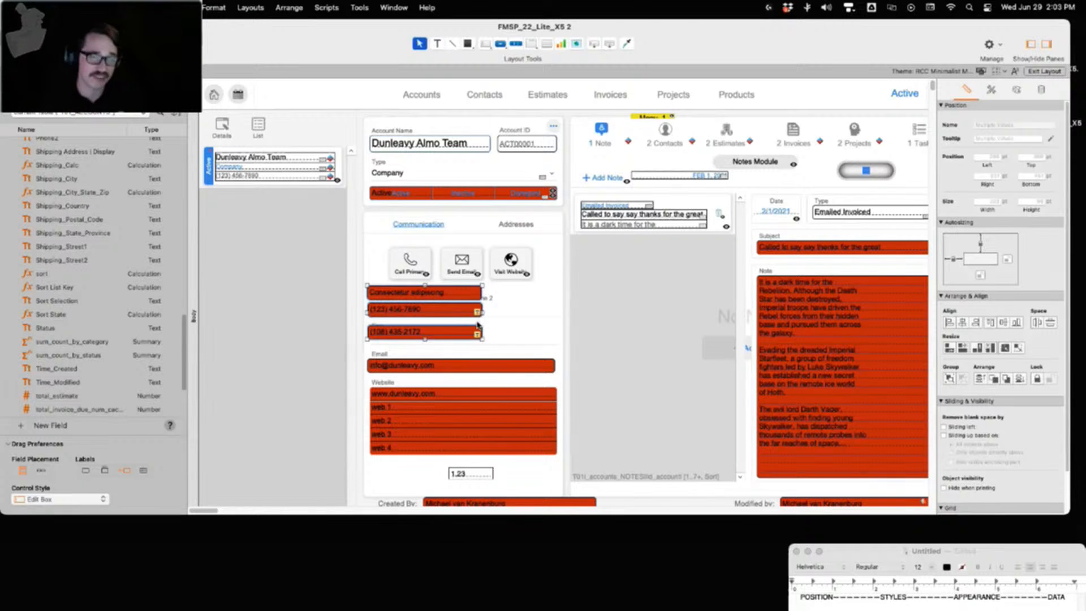
Distribute the Phone 2, Phone 1 and Fax fields evenly in the vertical direction and group them
{"action": "left_click", "coordinate": [1051, 323]}
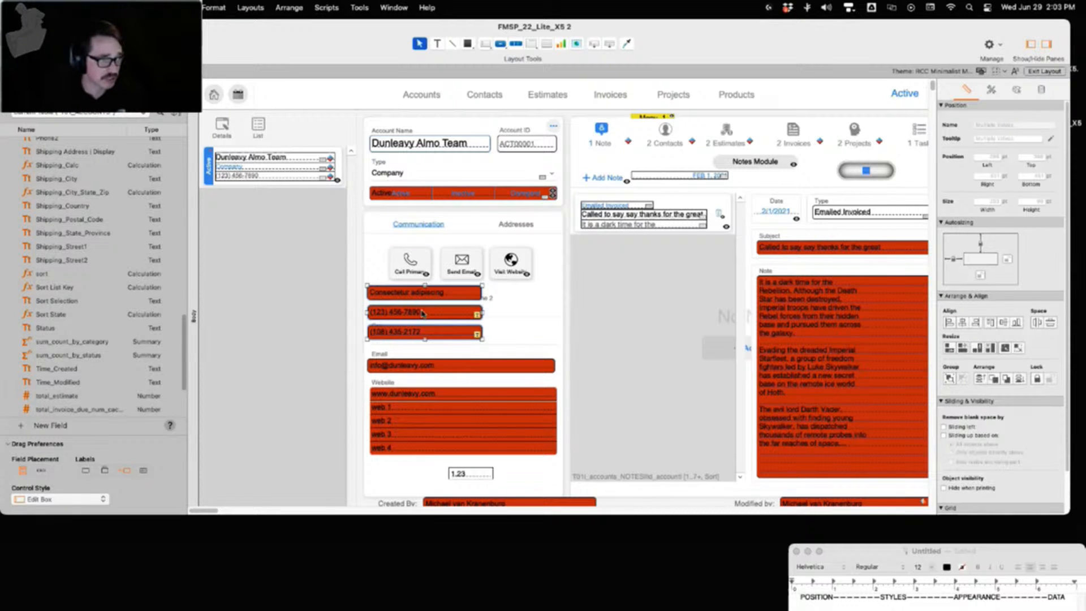
{"action": "left_click", "coordinate": [950, 379]}
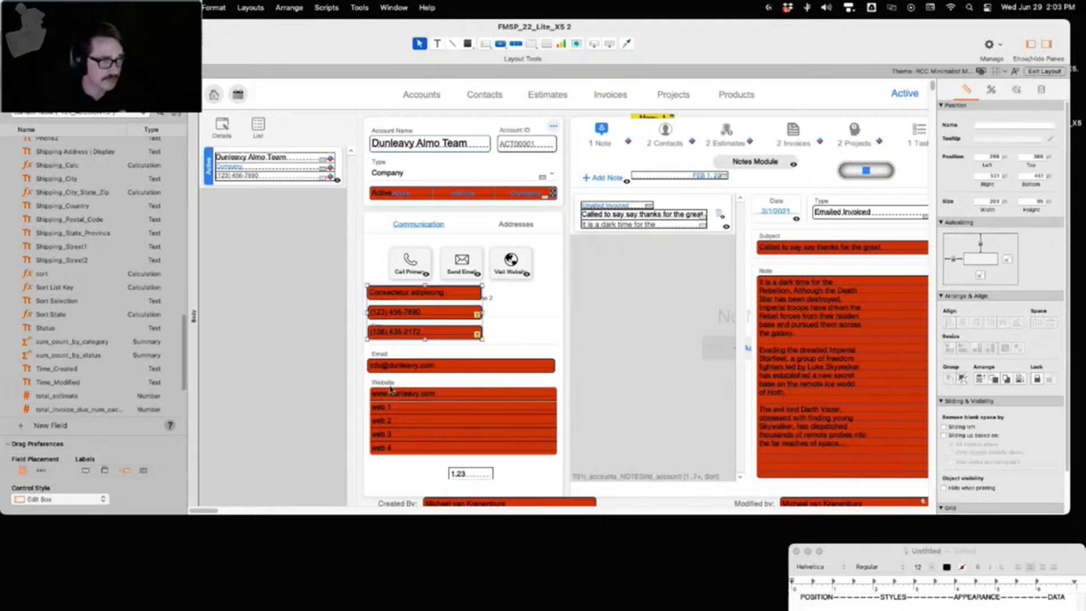
Move the grouped phone and fax fields right until the group's left edge is at about 336 pt
{"action": "left_click", "coordinate": [294, 386]}
{"action": "left_click_drag", "start_coordinate": [407, 311], "coordinate": [439, 313]}
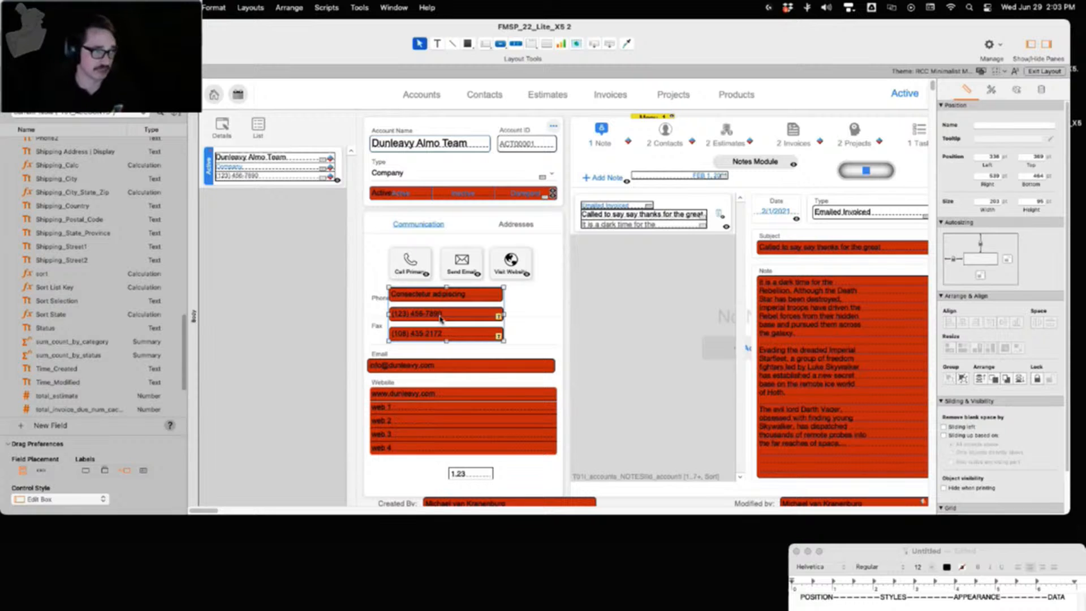
Select the Phone 1 field inside the group and set its fill to None
{"action": "left_click", "coordinate": [441, 320]}
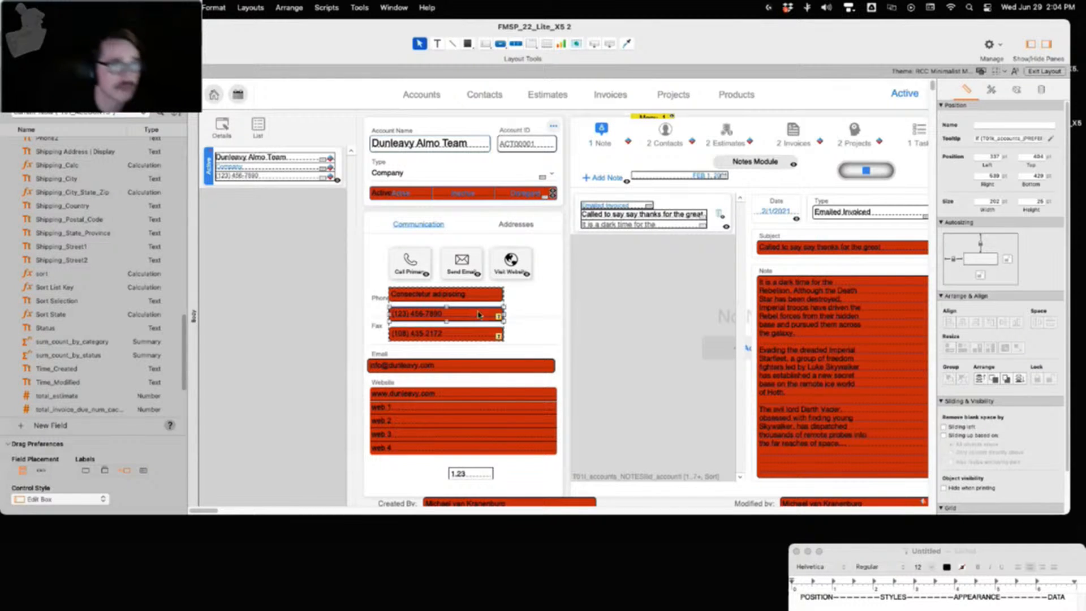
{"action": "left_click", "coordinate": [1017, 90]}
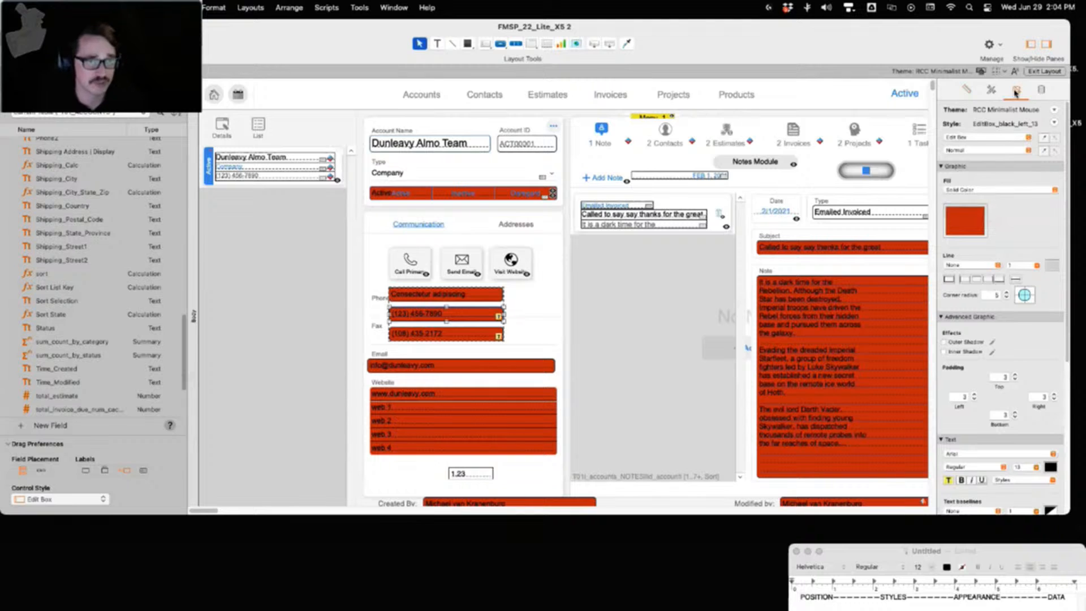
{"action": "left_click", "coordinate": [992, 90]}
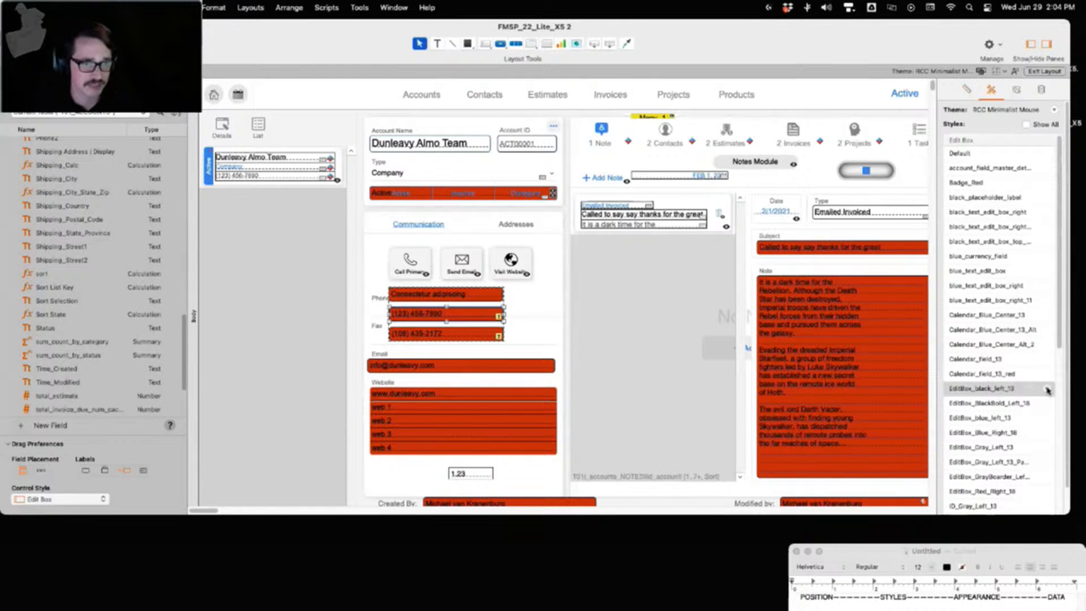
{"action": "left_click", "coordinate": [996, 392]}
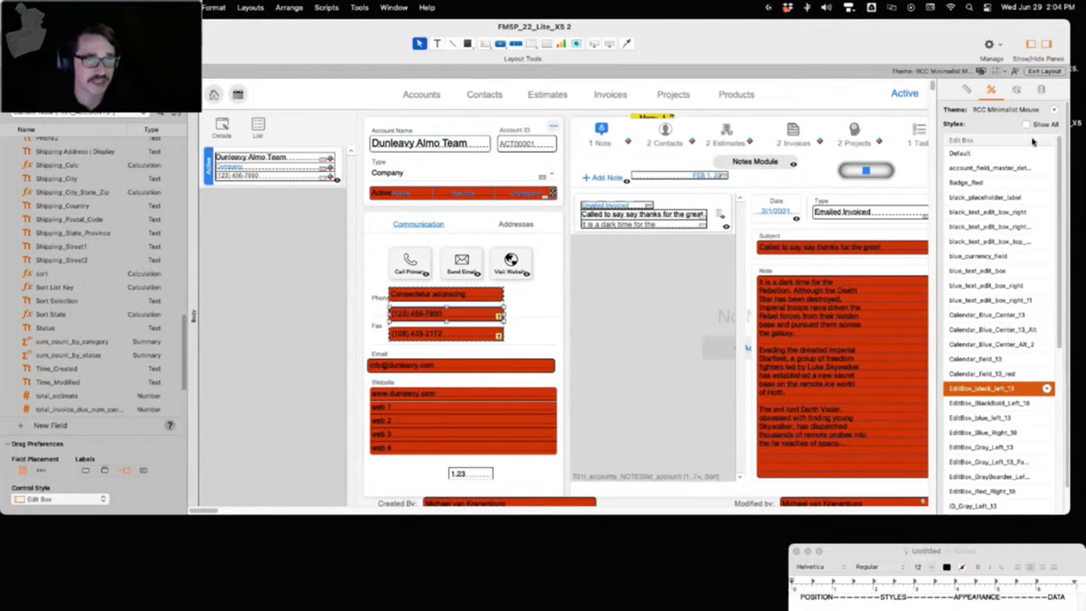
{"action": "left_click", "coordinate": [1016, 89]}
{"action": "left_click", "coordinate": [976, 215]}
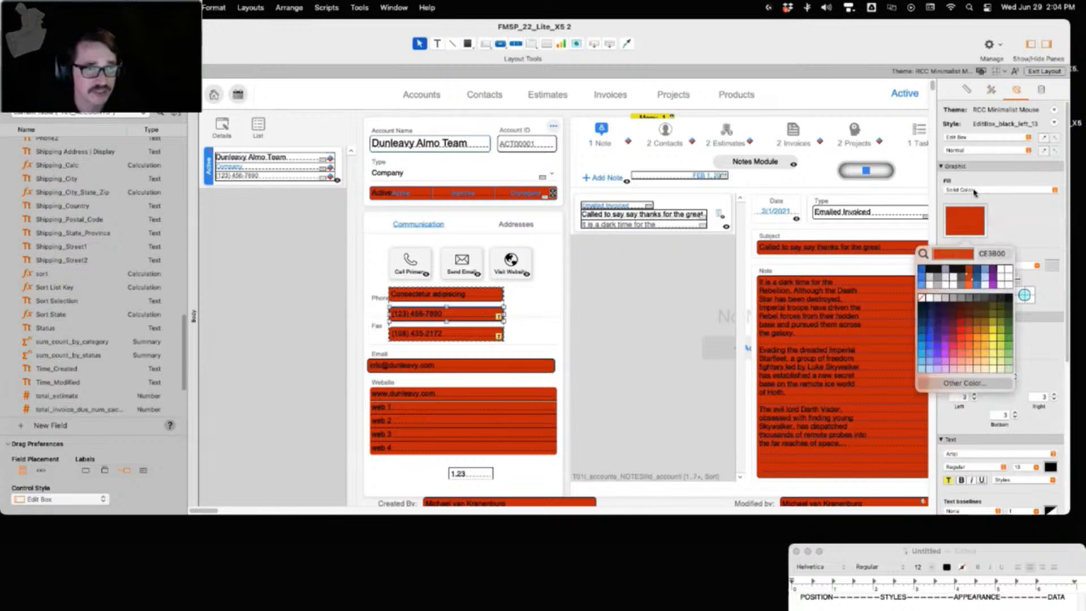
{"action": "left_click", "coordinate": [977, 191]}
{"action": "left_click", "coordinate": [955, 182]}
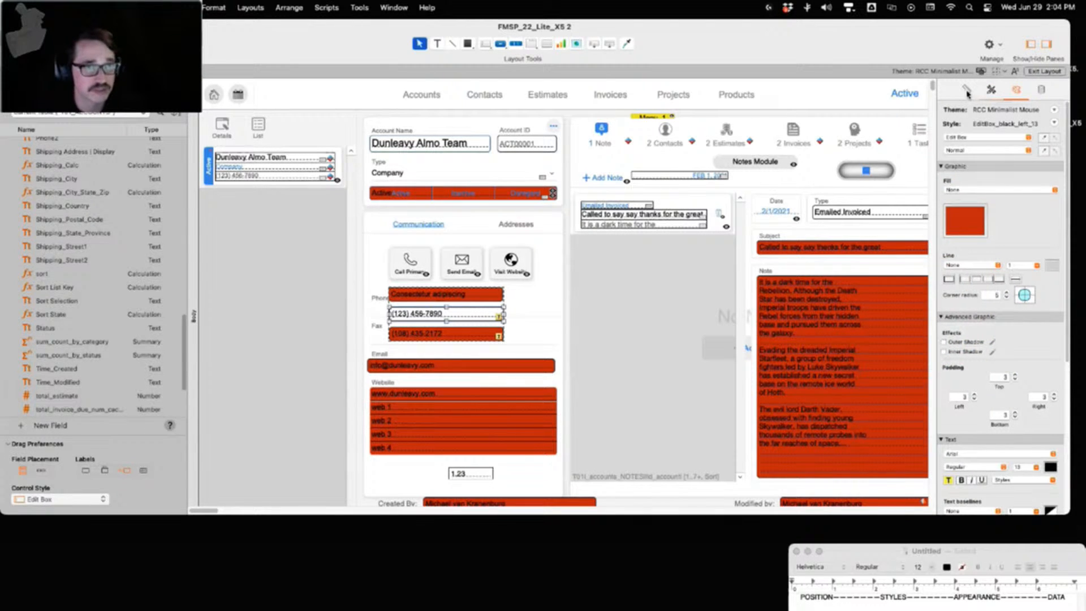
Save the fill change to the current style EditBox_black_left_13
{"action": "left_click", "coordinate": [991, 89]}
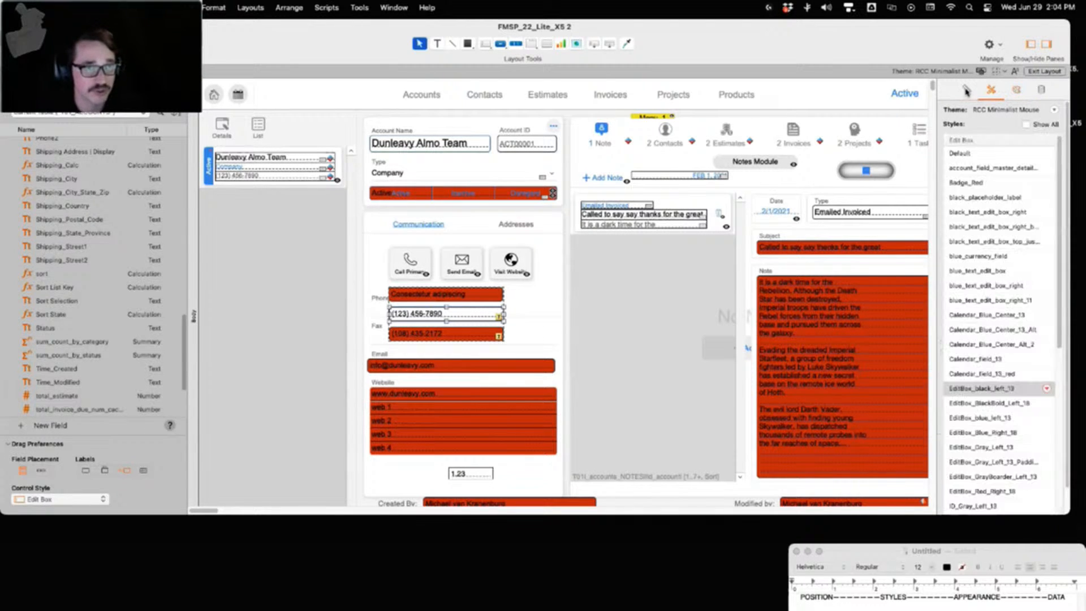
{"action": "left_click", "coordinate": [1047, 389]}
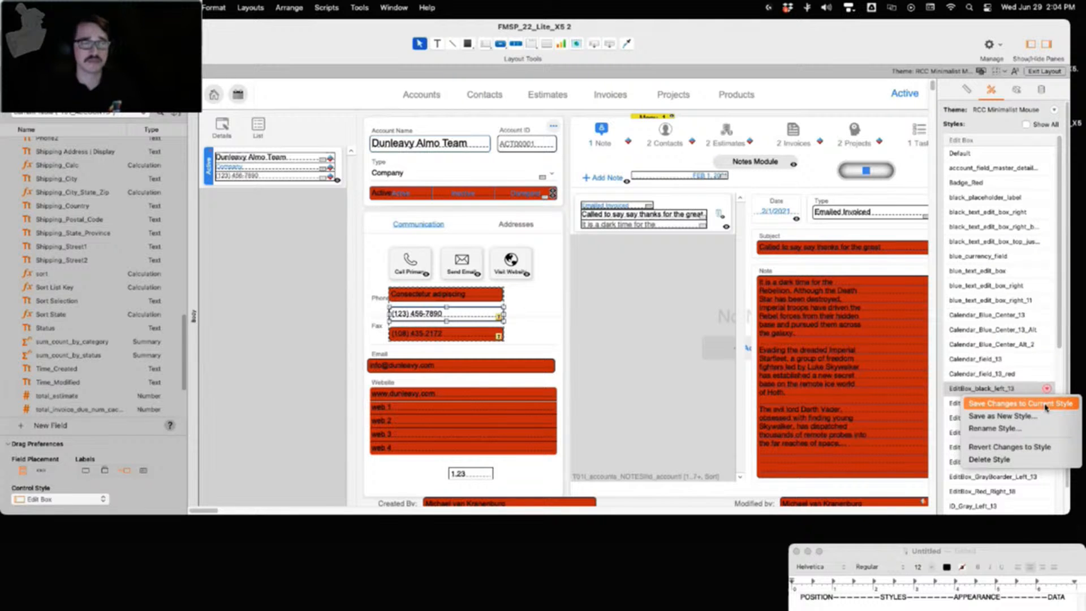
{"action": "left_click", "coordinate": [1044, 404]}
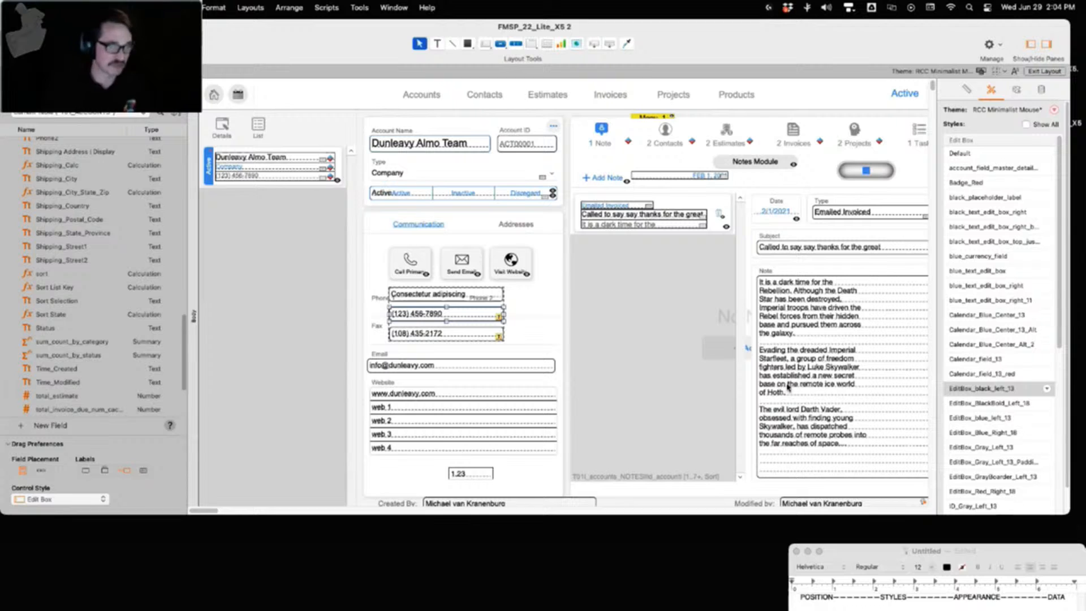
Inspect the position settings of the Fax and Phone 2 labels and show the list of layout objects
{"action": "left_click", "coordinate": [554, 330]}
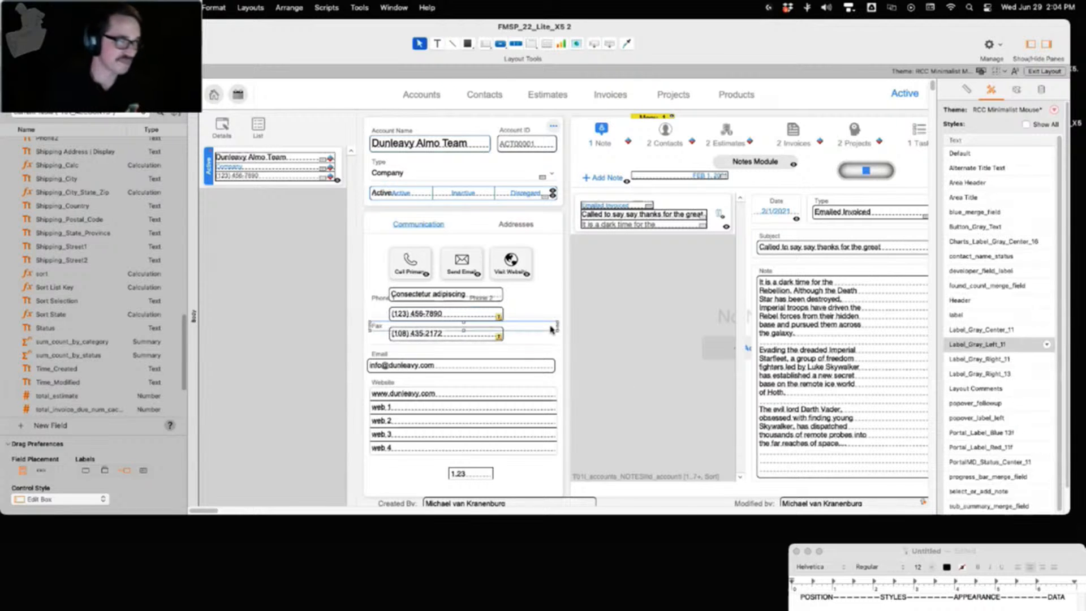
{"action": "left_click", "coordinate": [967, 90]}
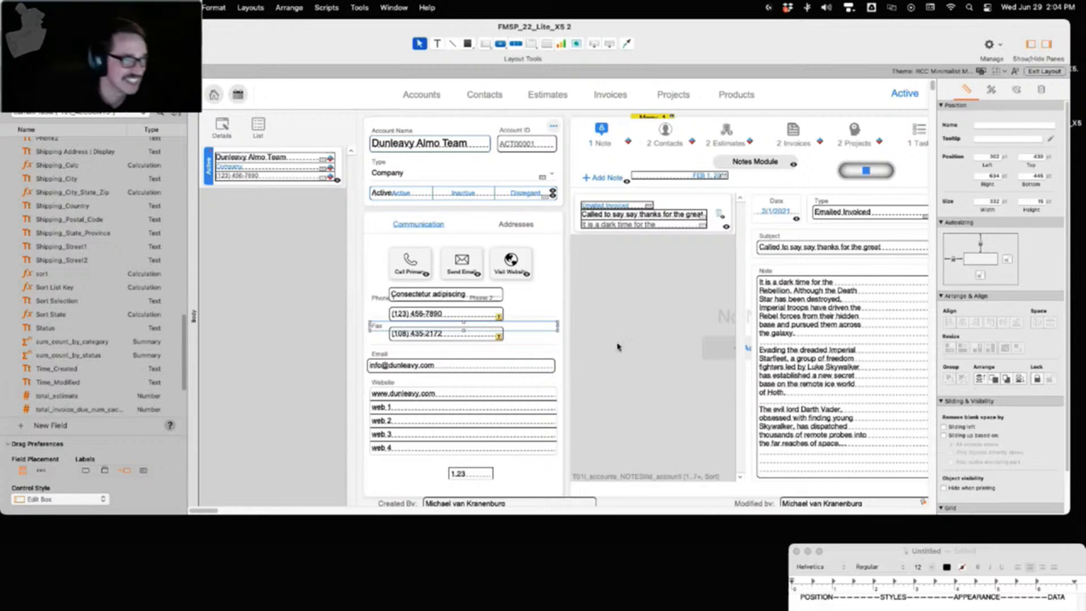
{"action": "left_click", "coordinate": [550, 304]}
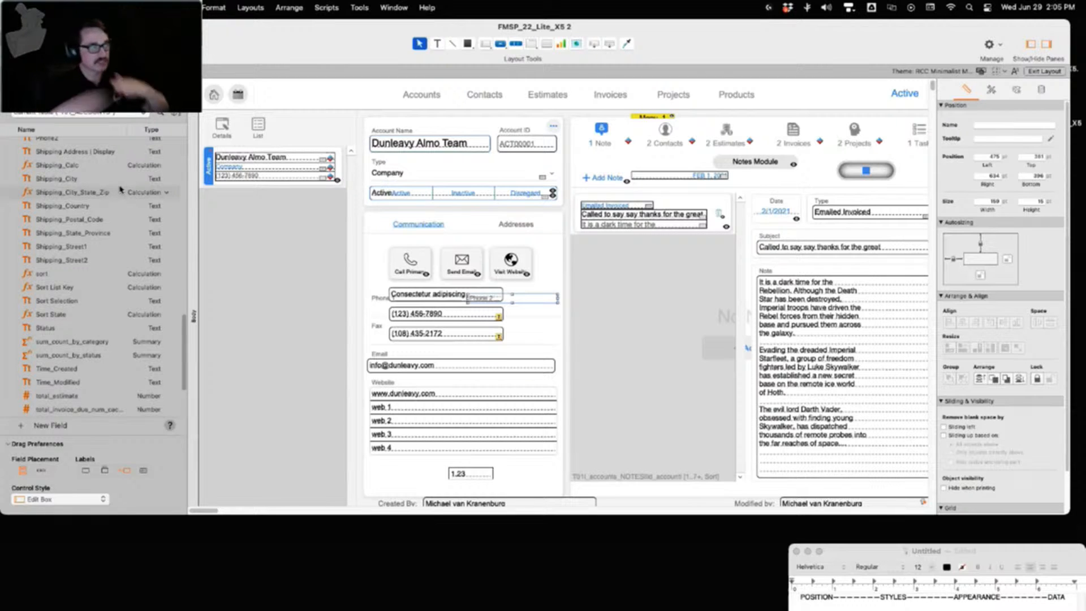
{"action": "left_click", "coordinate": [94, 90]}
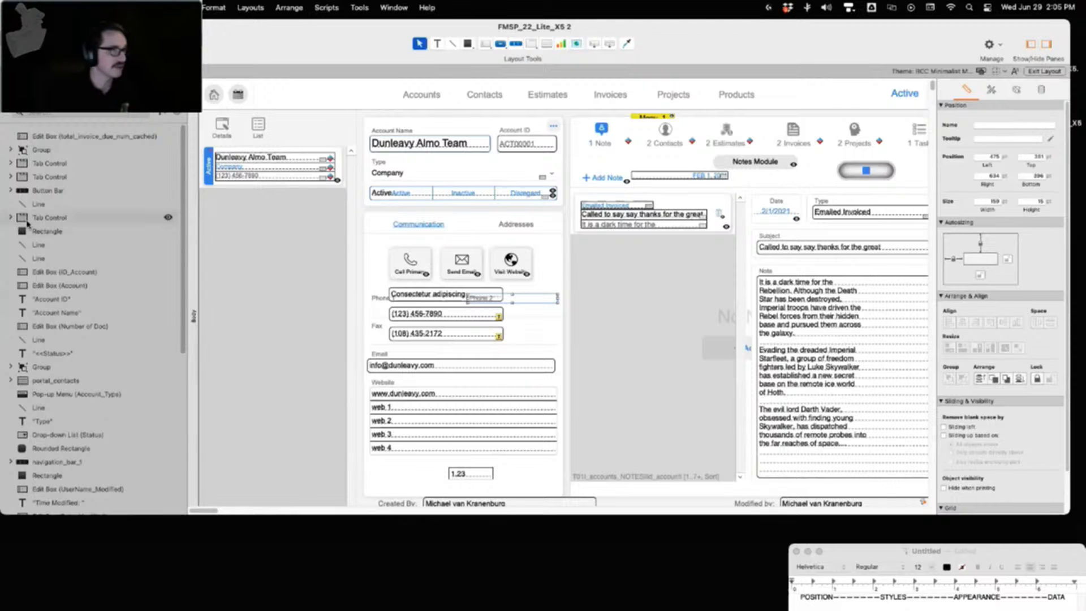
Move the pill-shaped button from the notes area onto the Addresses tab and set its fill to Solid Color
{"action": "left_click_drag", "start_coordinate": [881, 170], "coordinate": [549, 235]}
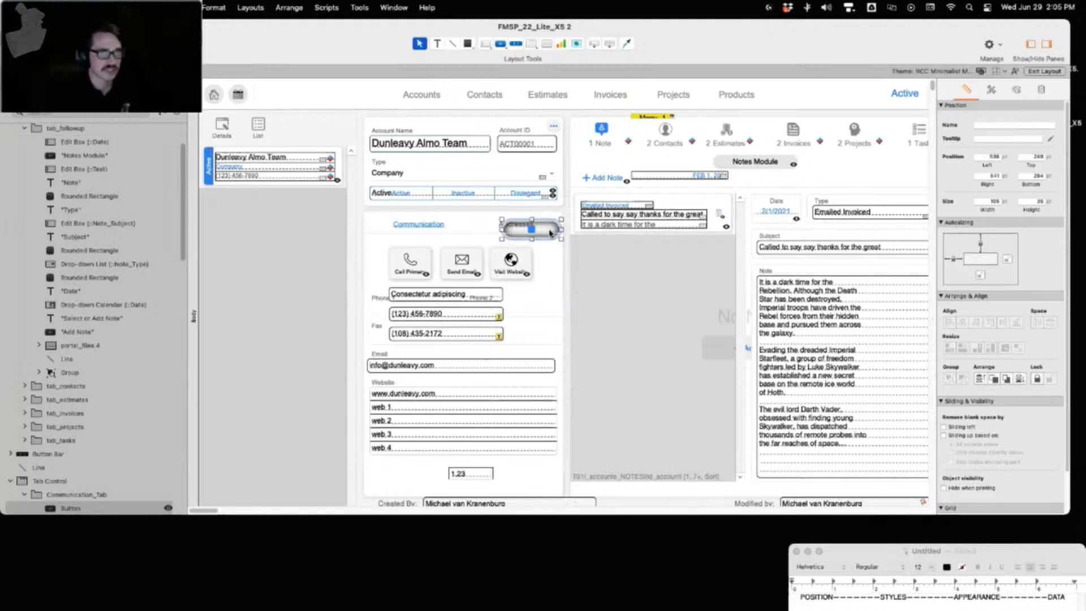
{"action": "left_click", "coordinate": [1017, 89]}
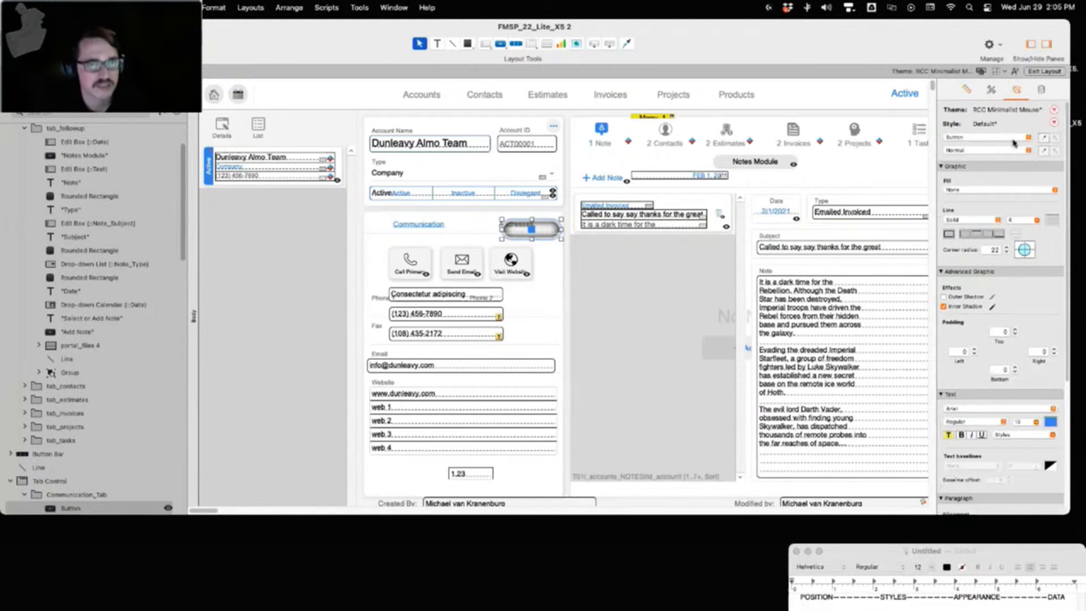
{"action": "left_click", "coordinate": [989, 190]}
{"action": "left_click", "coordinate": [975, 199]}
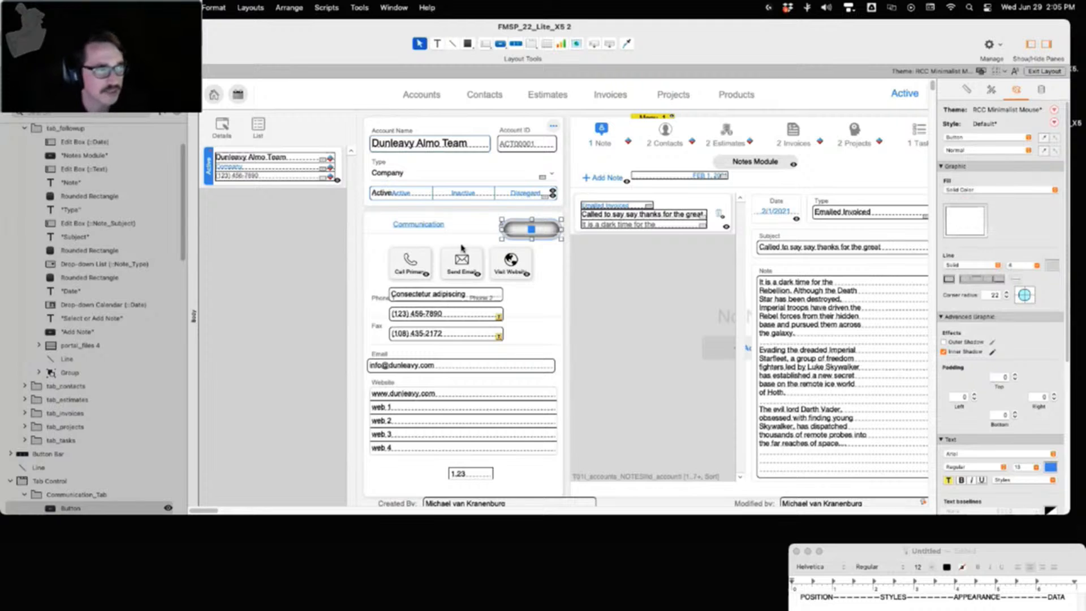
Test switching between the Communication and Addresses tabs, and move the pill-shaped button on top of the Visit Website button
{"action": "left_click", "coordinate": [541, 227]}
{"action": "left_click", "coordinate": [424, 223]}
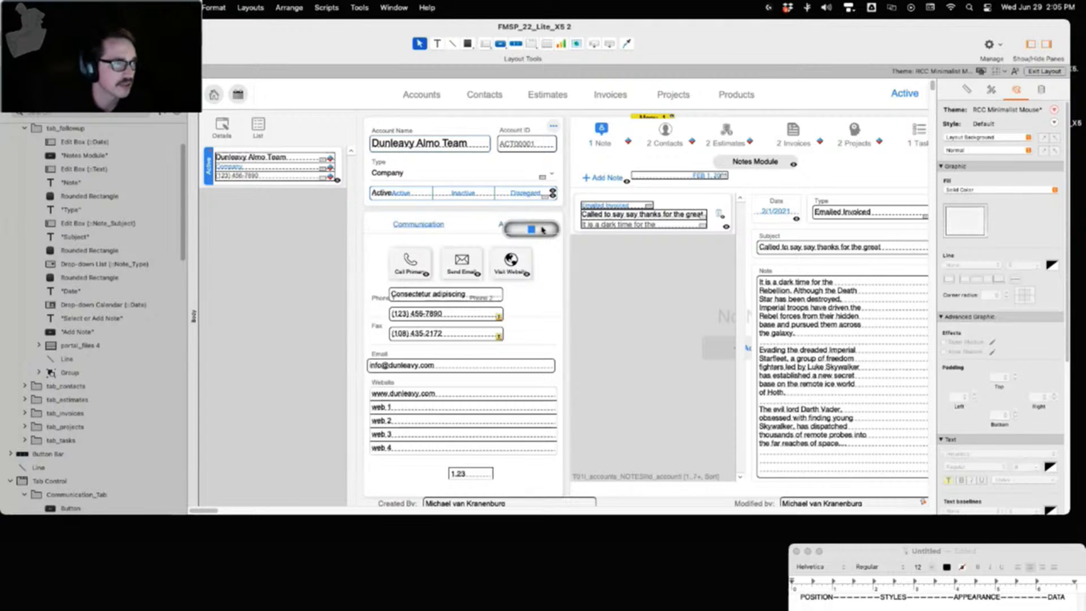
{"action": "left_click", "coordinate": [530, 232]}
{"action": "left_click", "coordinate": [427, 231]}
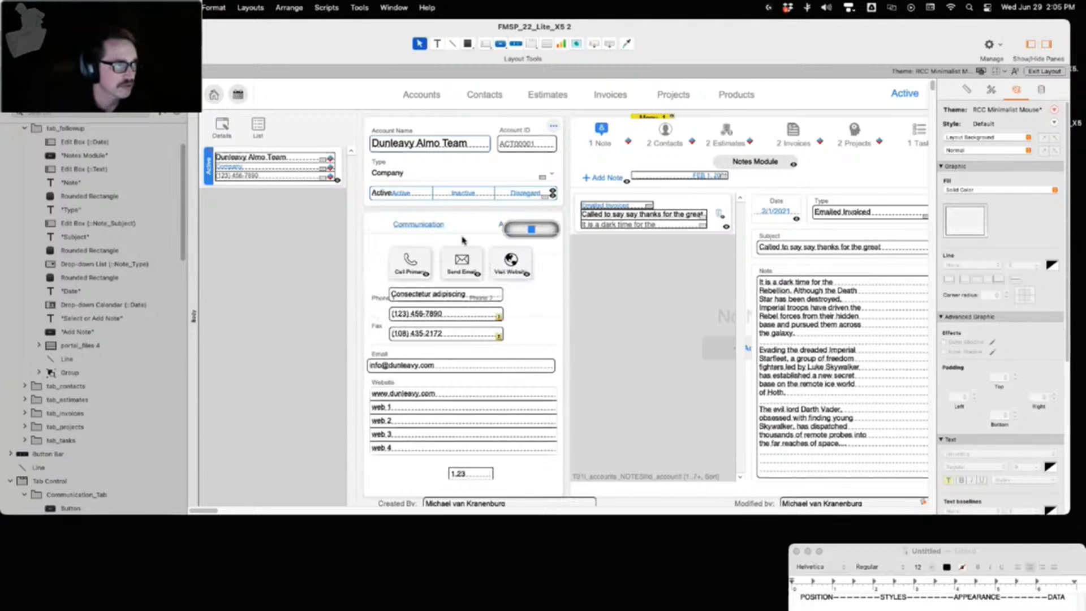
{"action": "left_click", "coordinate": [540, 231]}
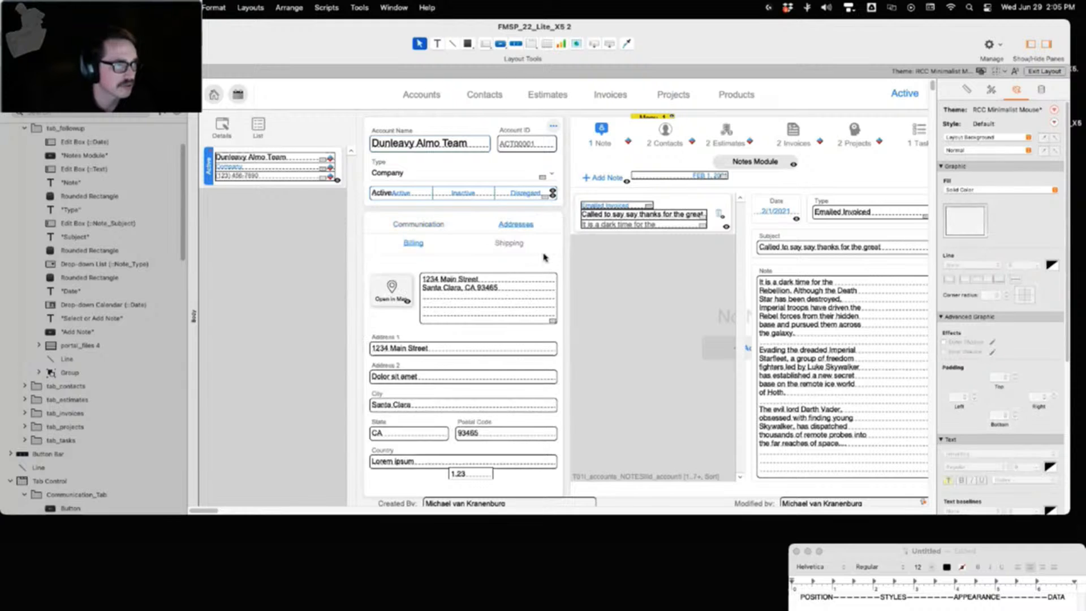
{"action": "left_click", "coordinate": [435, 228]}
{"action": "left_click_drag", "start_coordinate": [546, 236], "coordinate": [529, 275]}
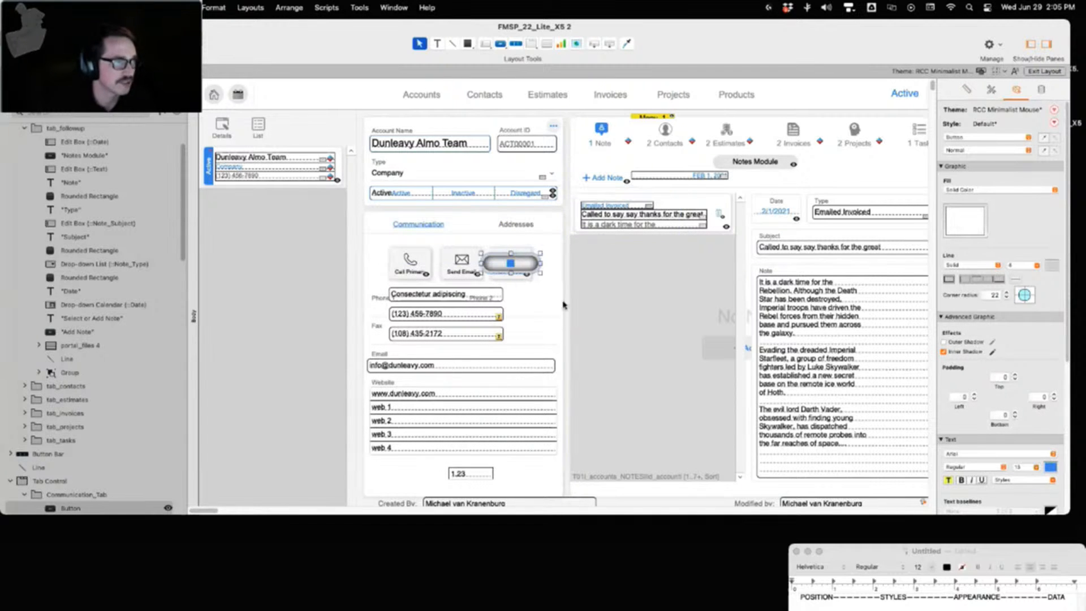
Reorder the Visit Website button in the object list so that it sits directly beneath the pill-shaped button
{"action": "left_click", "coordinate": [526, 252]}
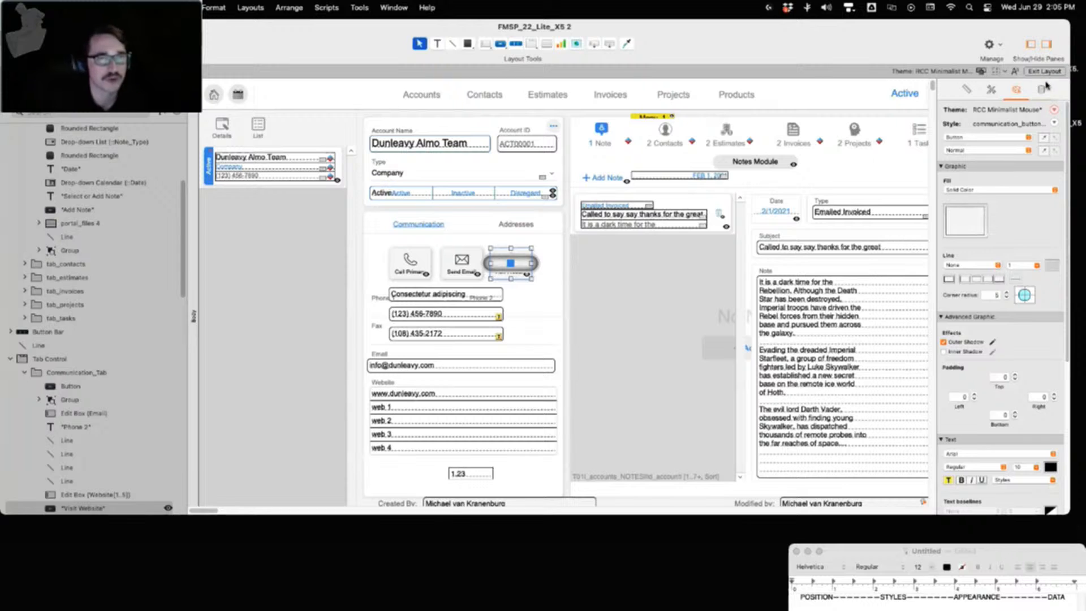
{"action": "left_click", "coordinate": [965, 92]}
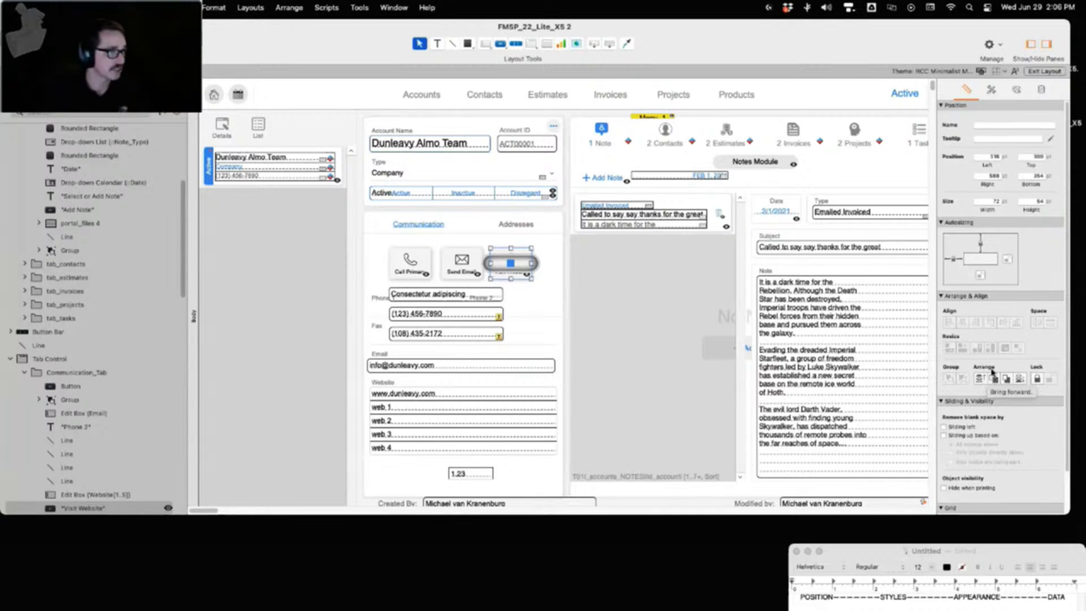
{"action": "left_click", "coordinate": [516, 276]}
{"action": "scroll", "coordinate": [79, 192], "scroll_direction": "down", "scroll_amount": 6}
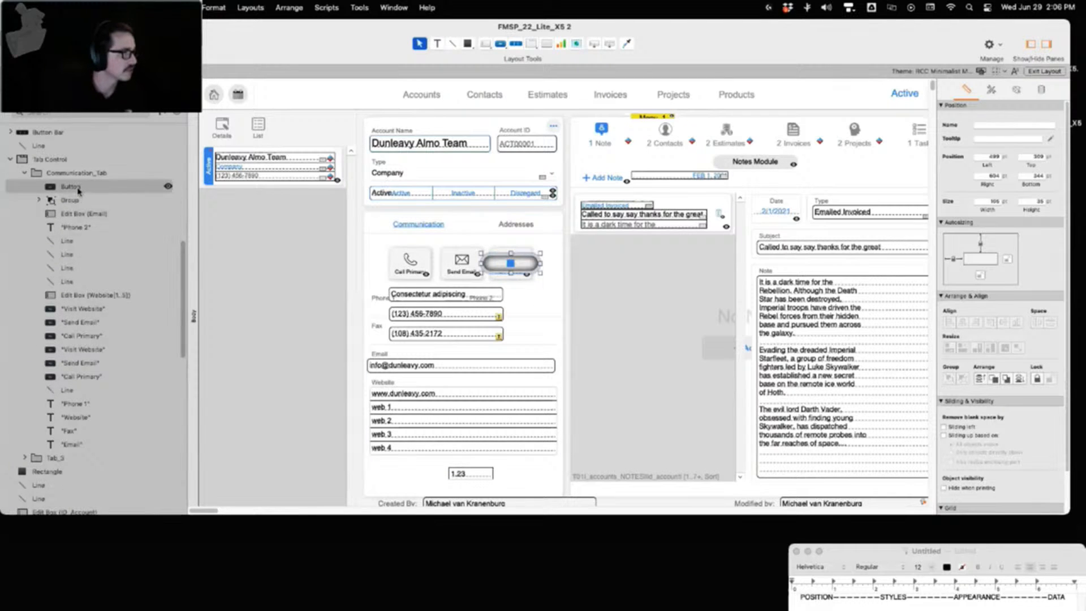
{"action": "left_click", "coordinate": [45, 309]}
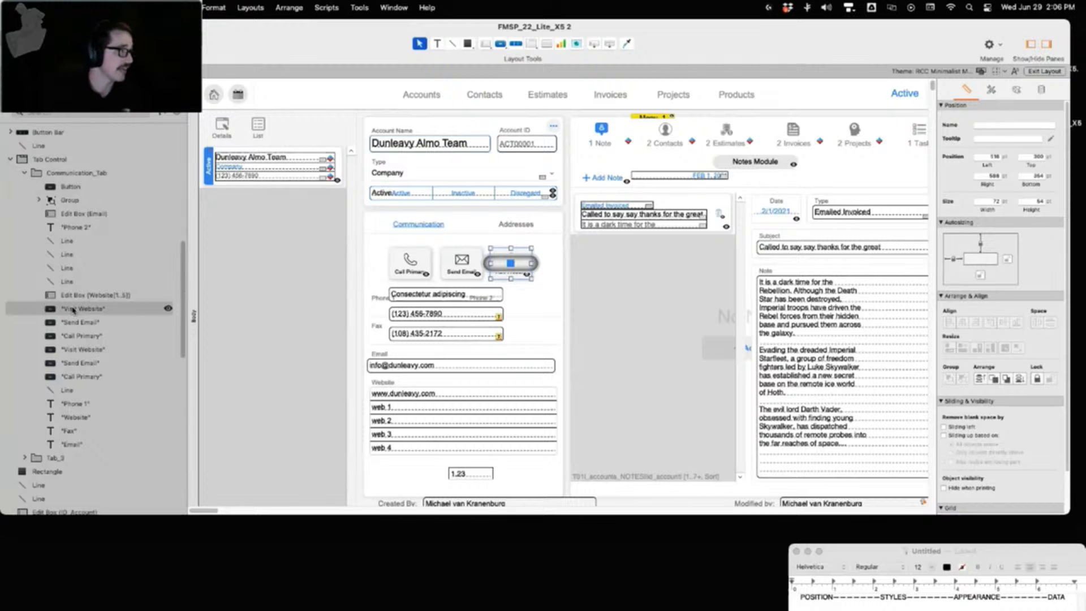
{"action": "mouse_move", "coordinate": [72, 310]}
{"action": "left_mouse_down"}
{"action": "mouse_move", "coordinate": [78, 196]}
{"action": "mouse_move", "coordinate": [62, 187]}
{"action": "mouse_move", "coordinate": [66, 206]}
{"action": "left_mouse_up"}
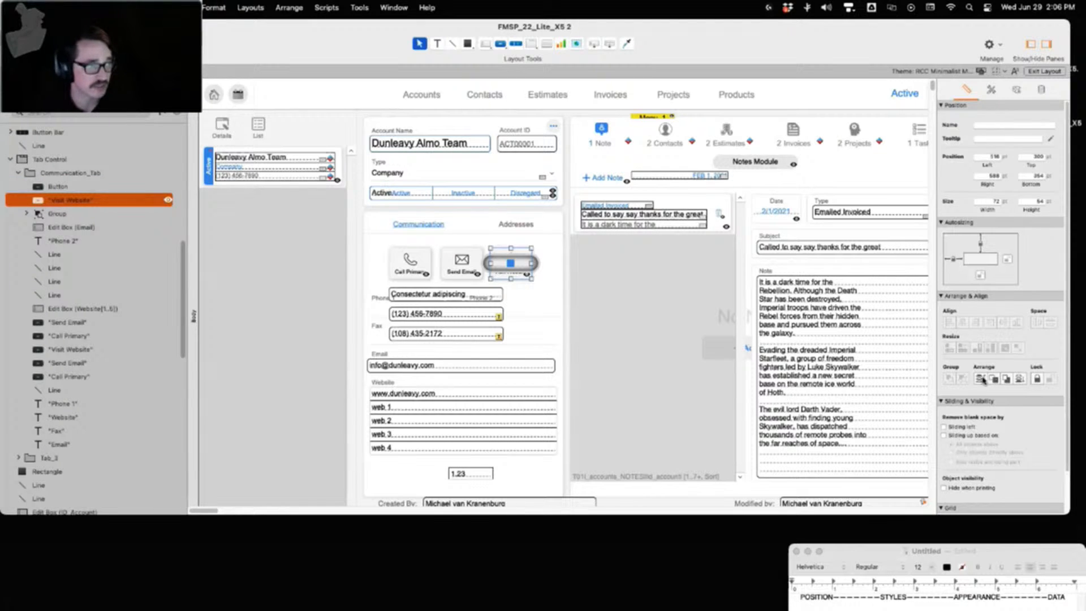
Vary the pill-shaped button's stacking order within the Communication tab: one level backward, one level forward, and all the way to the back
{"action": "left_click", "coordinate": [567, 271]}
{"action": "left_click", "coordinate": [525, 265]}
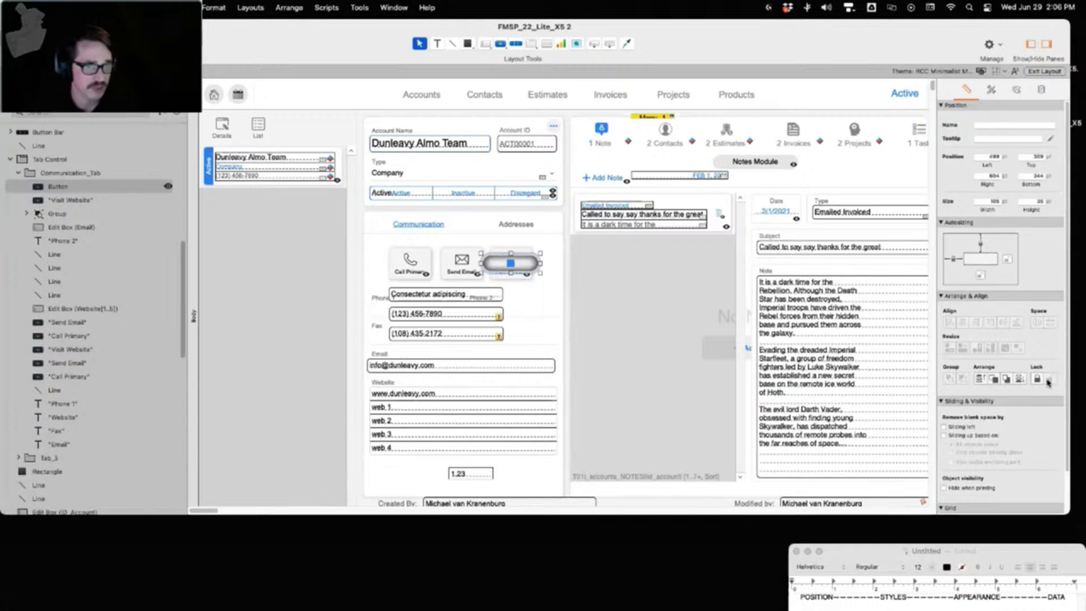
{"action": "left_click", "coordinate": [1006, 379]}
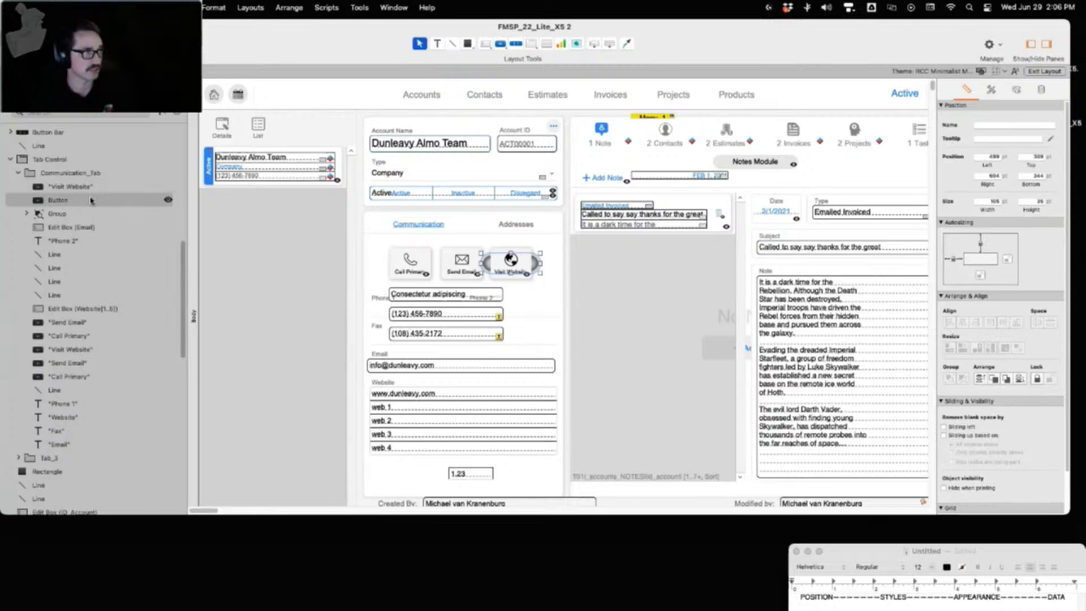
{"action": "left_click", "coordinate": [994, 380]}
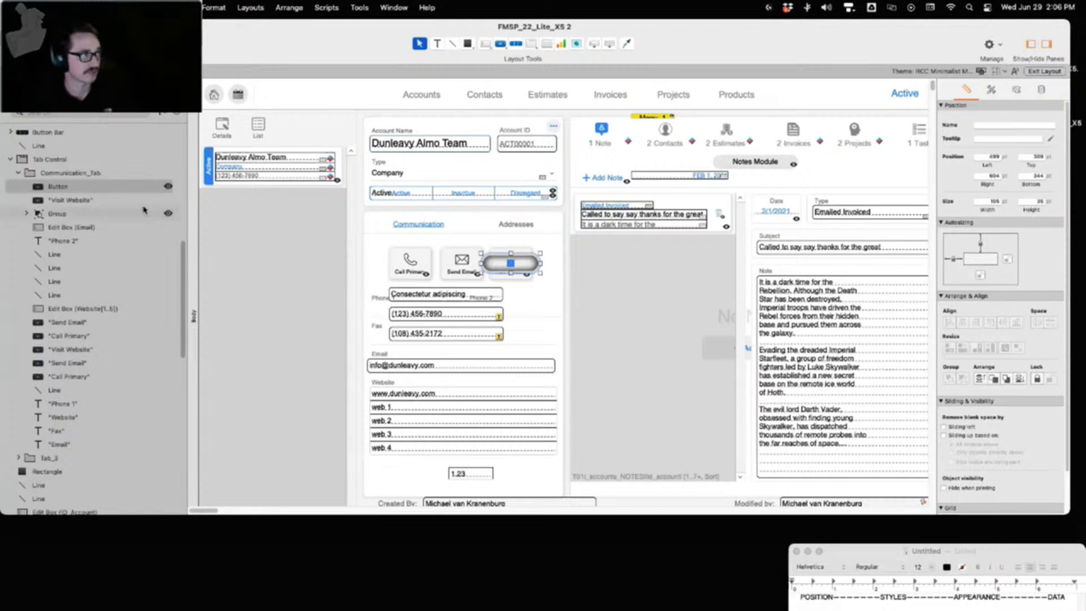
{"action": "left_click", "coordinate": [1020, 378]}
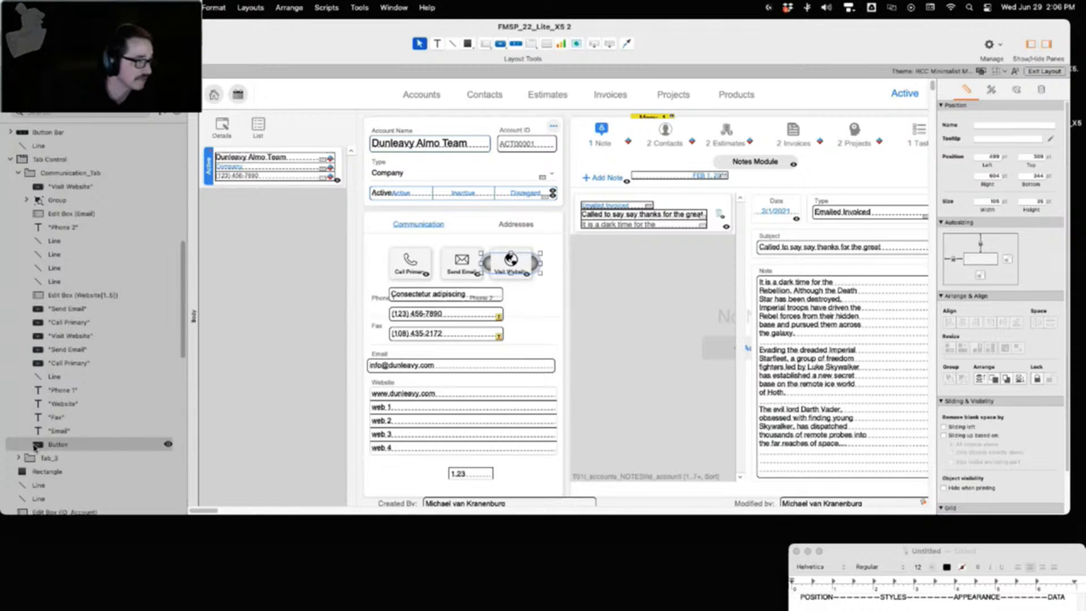
{"action": "left_click_drag", "start_coordinate": [537, 263], "coordinate": [410, 124]}
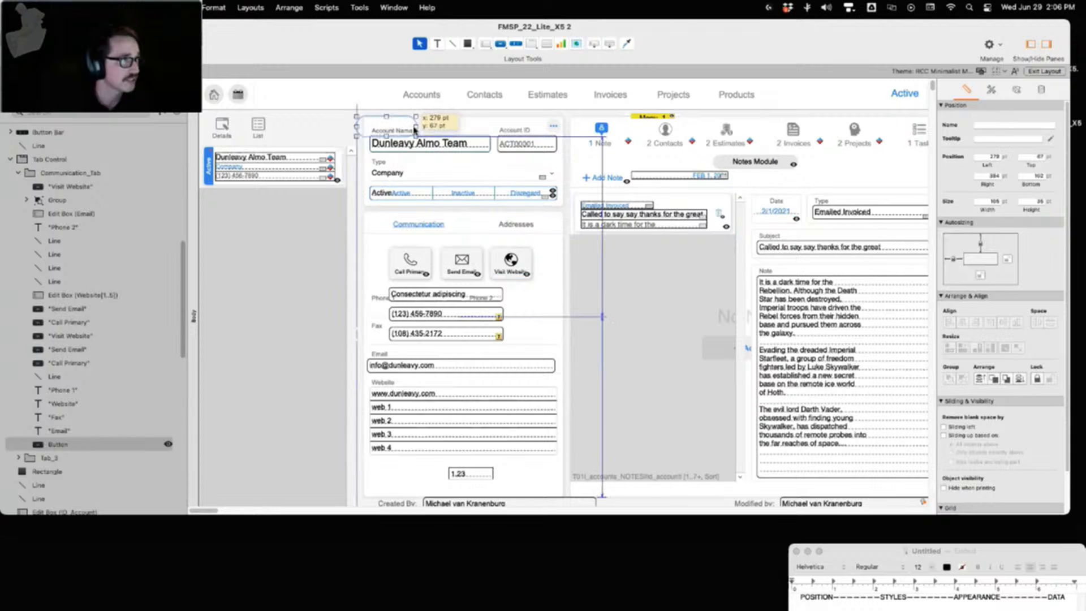
{"action": "right_click", "coordinate": [413, 123]}
{"action": "left_click", "coordinate": [410, 126]}
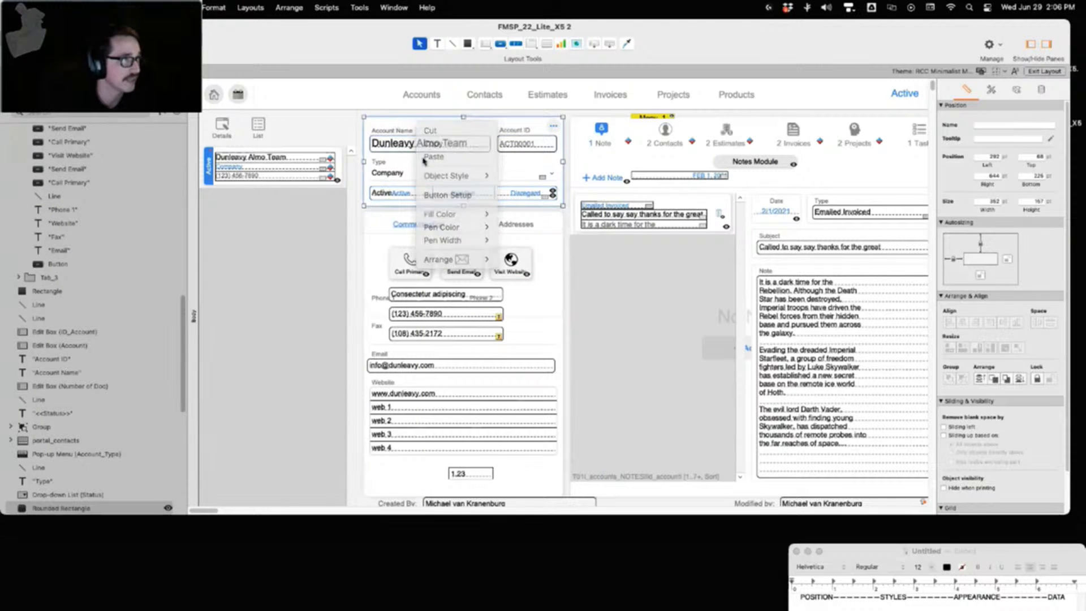
{"action": "left_click_drag", "start_coordinate": [445, 133], "coordinate": [454, 138]}
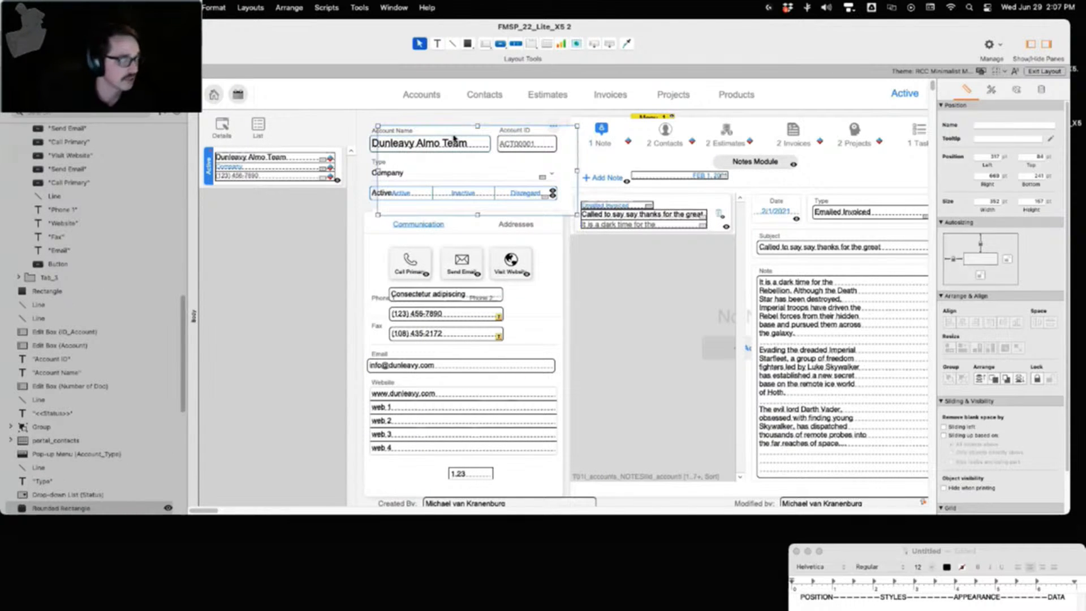
{"action": "key", "text": "Tab"}
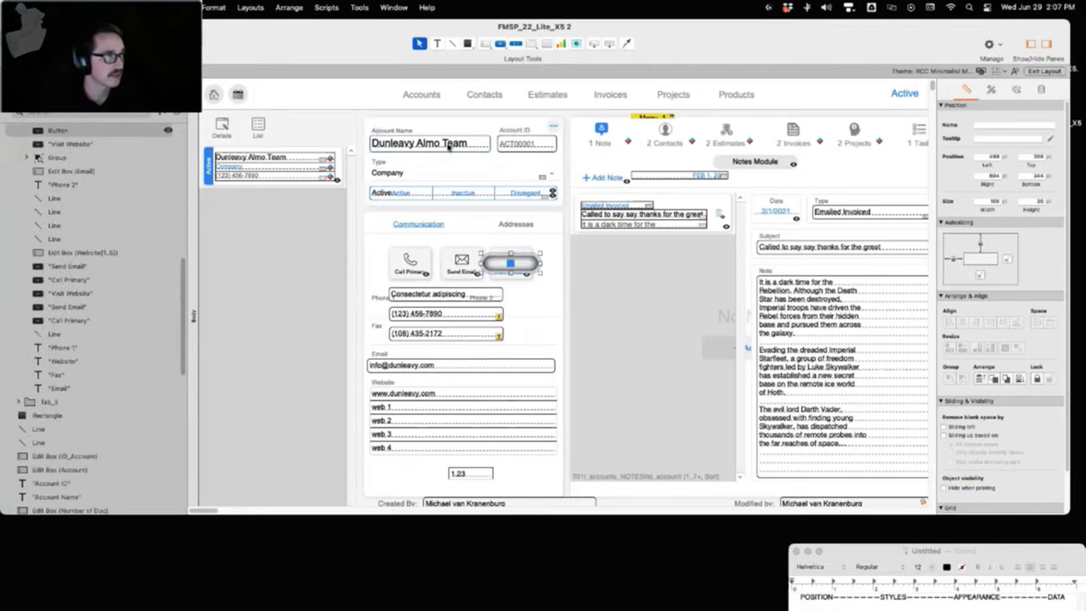
Move the pill-shaped button out of the tab panel to left 241 pt, top 67 pt, and send it to the back of the layout
{"action": "left_click_drag", "start_coordinate": [506, 262], "coordinate": [376, 139]}
{"action": "scroll", "coordinate": [36, 170], "scroll_direction": "up", "scroll_amount": 1}
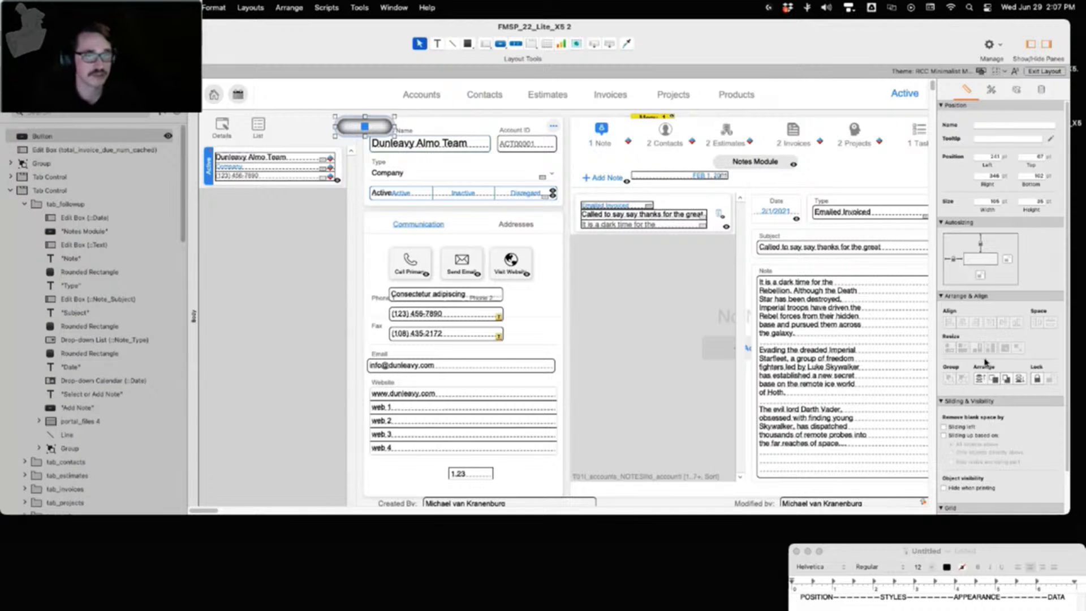
{"action": "left_click", "coordinate": [1020, 379]}
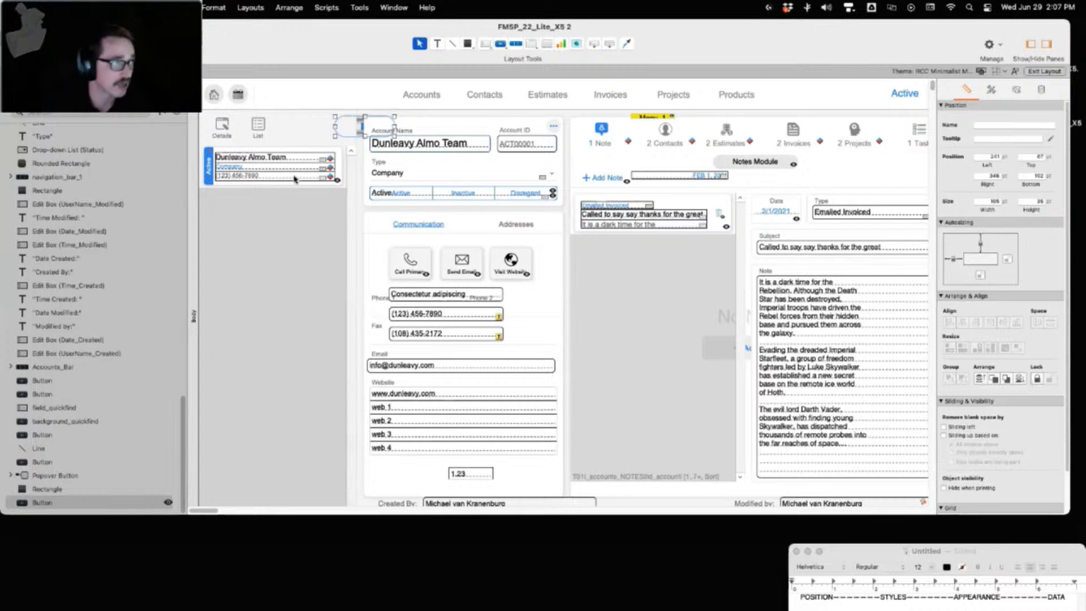
Lock the pill-shaped button and try to move it beside the Account Name card
{"action": "left_click", "coordinate": [1038, 378]}
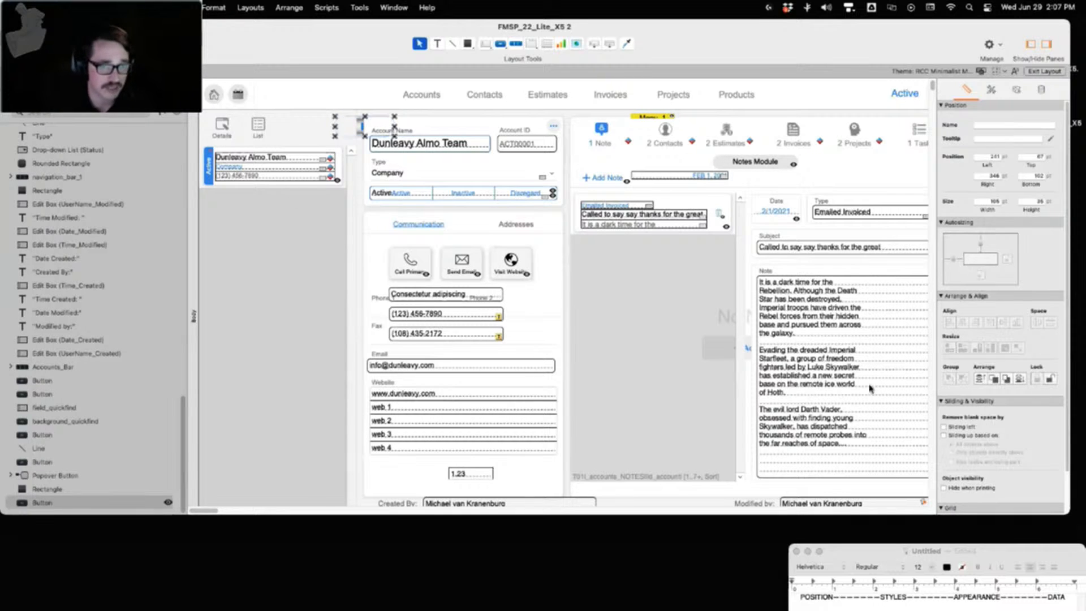
{"action": "left_click", "coordinate": [420, 122]}
{"action": "left_click", "coordinate": [367, 130]}
{"action": "left_click_drag", "start_coordinate": [358, 123], "coordinate": [358, 126]}
{"action": "left_click", "coordinate": [353, 127]}
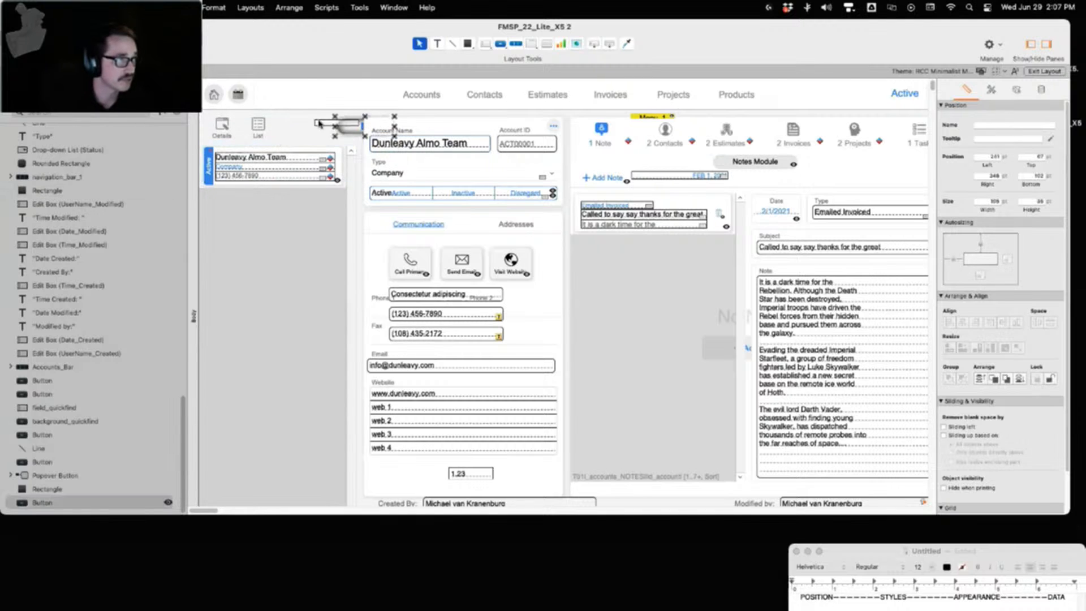
{"action": "left_click", "coordinate": [368, 121]}
{"action": "left_click", "coordinate": [360, 124]}
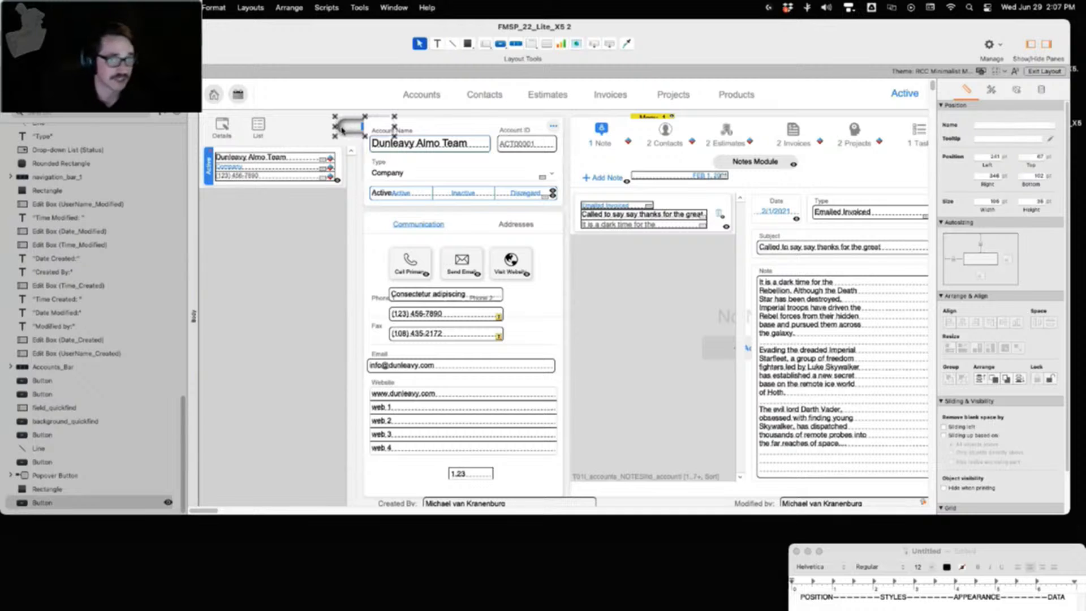
Unlock the pill-shaped button to reposition it at left 222 pt, top 65 pt, and lock it again
{"action": "left_click", "coordinate": [1050, 378]}
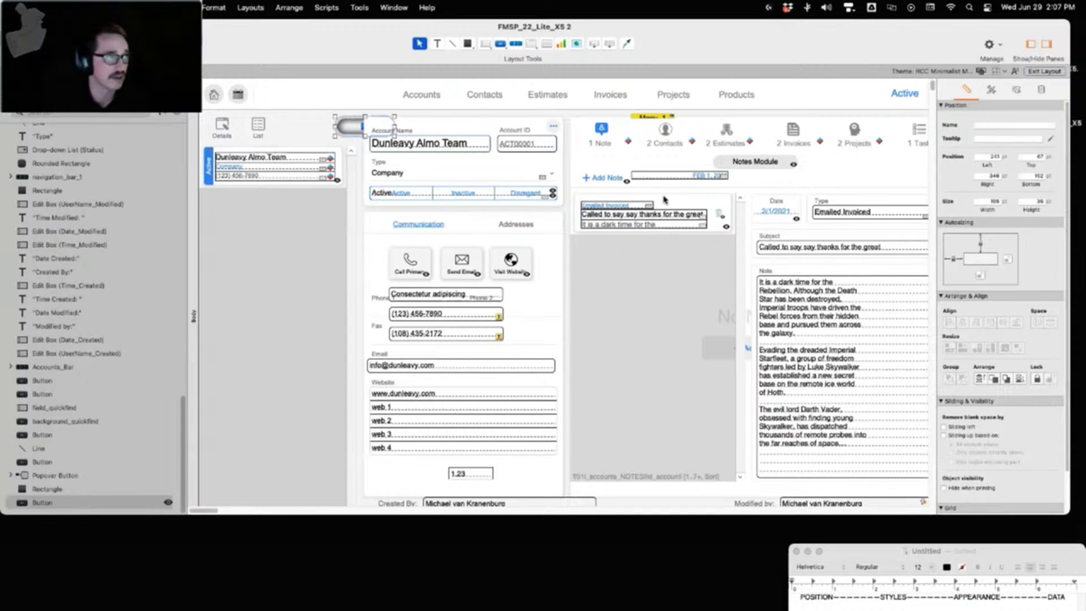
{"action": "left_click_drag", "start_coordinate": [356, 127], "coordinate": [352, 125]}
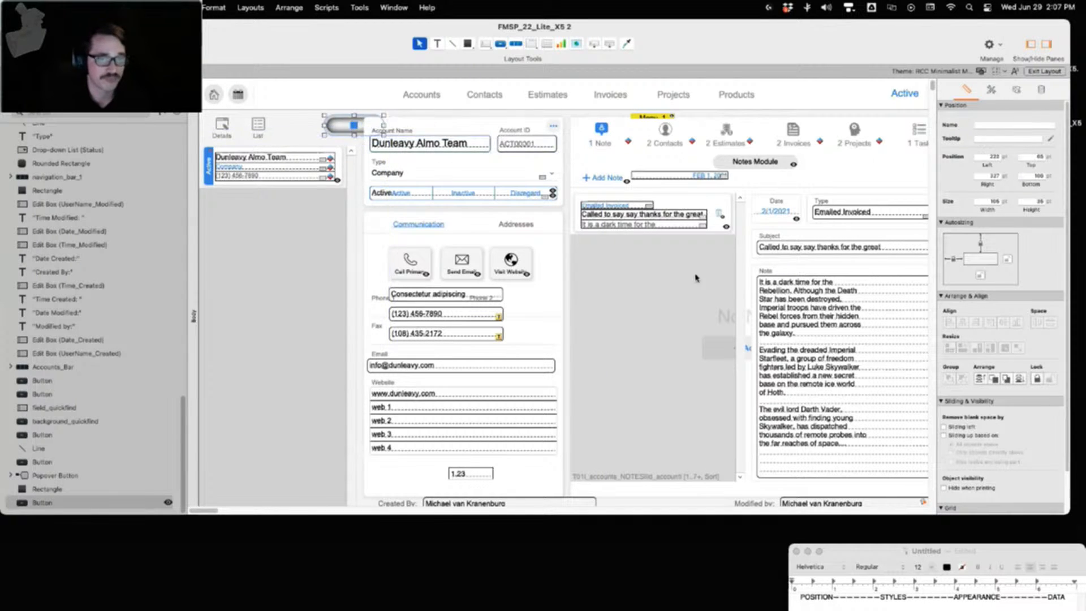
{"action": "left_click", "coordinate": [1037, 379]}
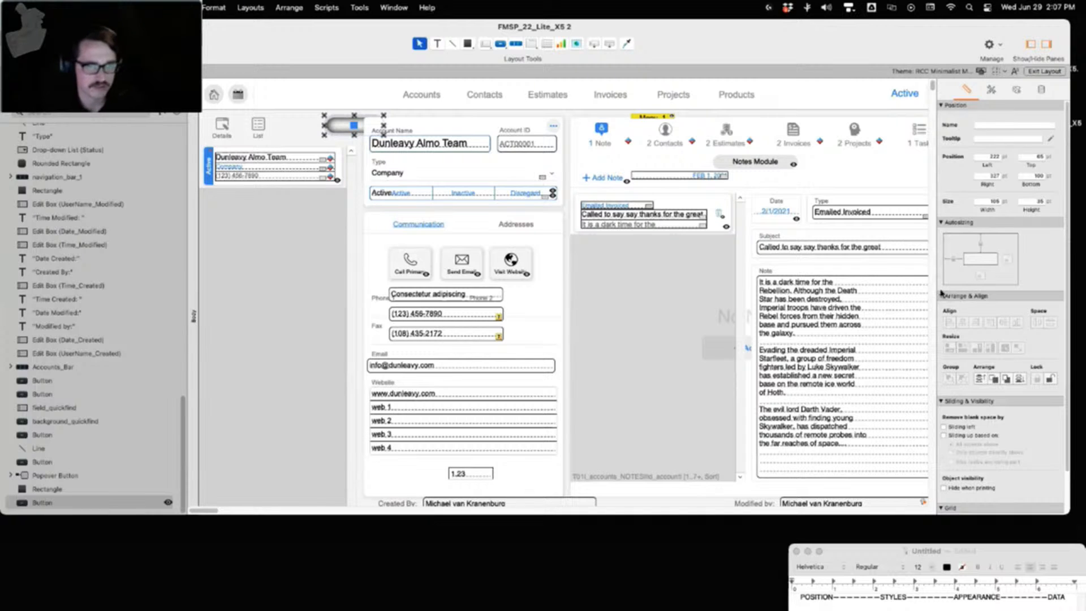
Show the layout grid and turn on snapping to it
{"action": "scroll", "coordinate": [994, 339], "scroll_direction": "down", "scroll_amount": 2}
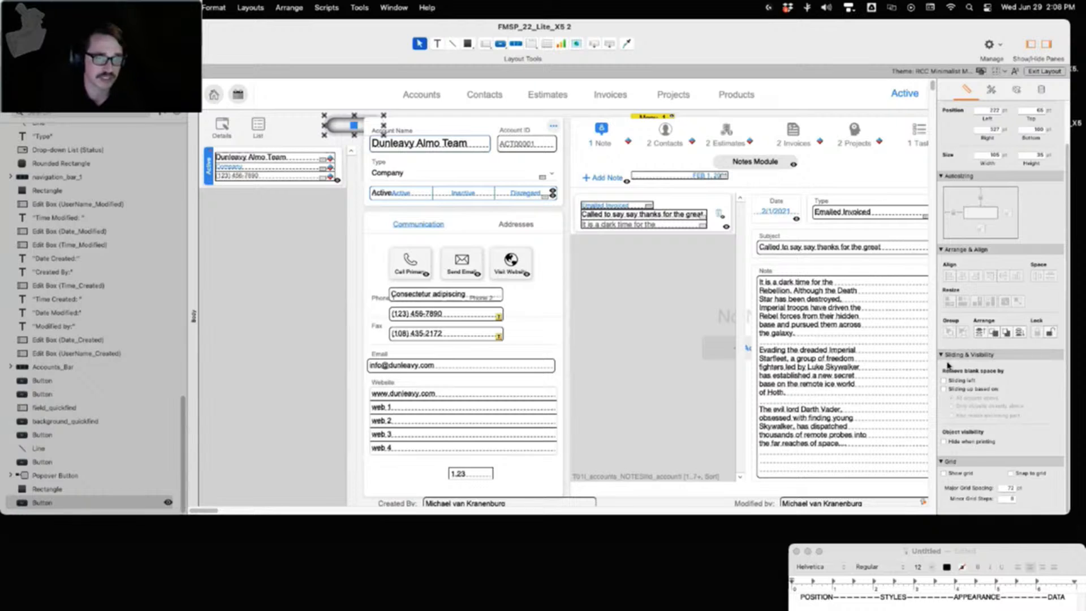
{"action": "left_click", "coordinate": [943, 474]}
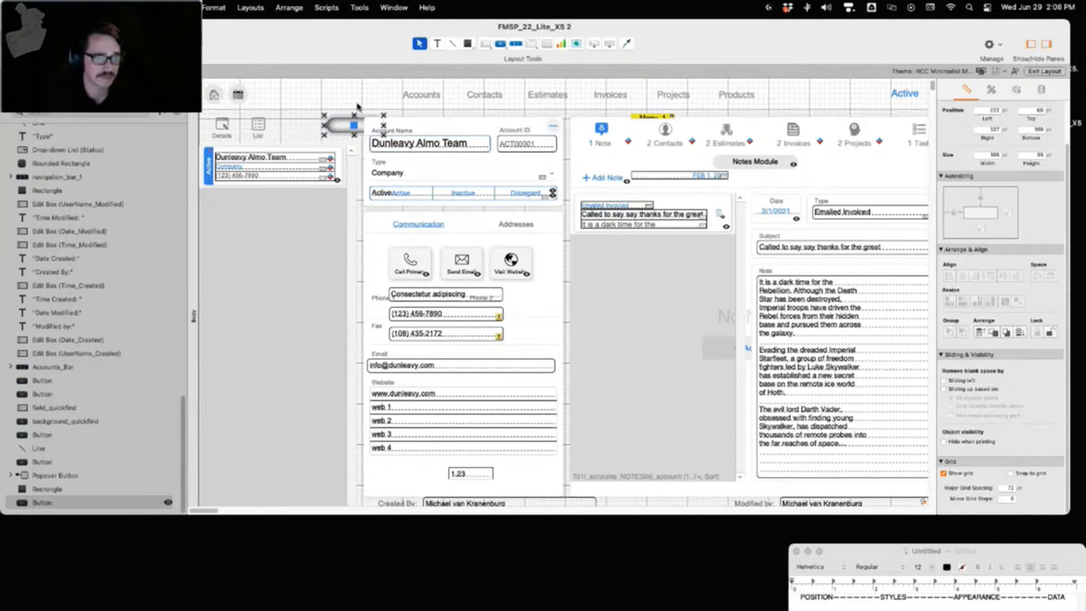
{"action": "left_click", "coordinate": [1010, 473]}
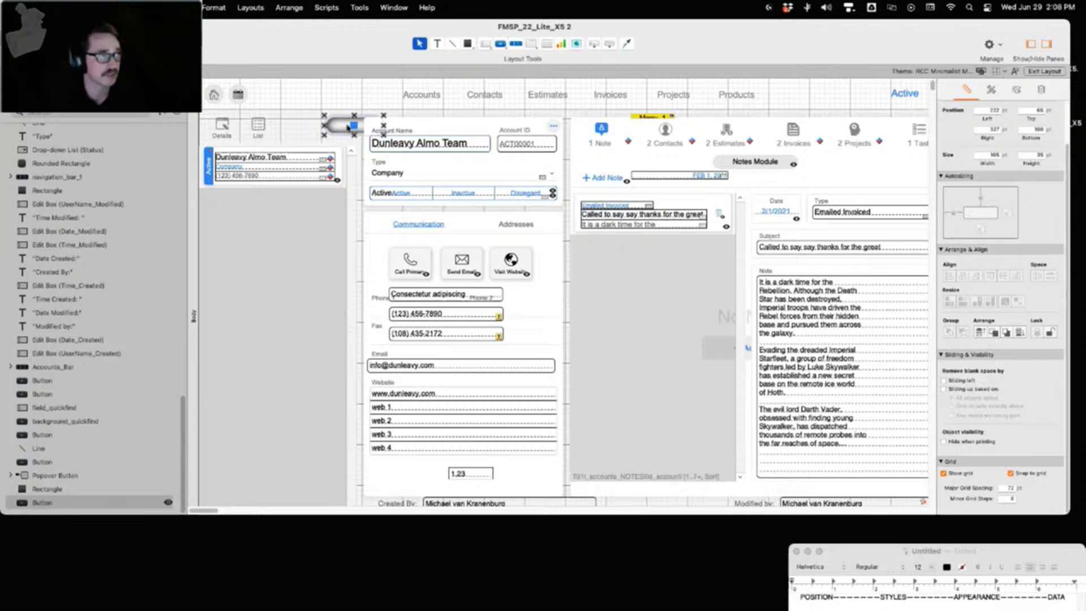
Unlock the pill-shaped button and move it along the snapping grid to left 174 pt, top 65 pt
{"action": "left_click", "coordinate": [1048, 335]}
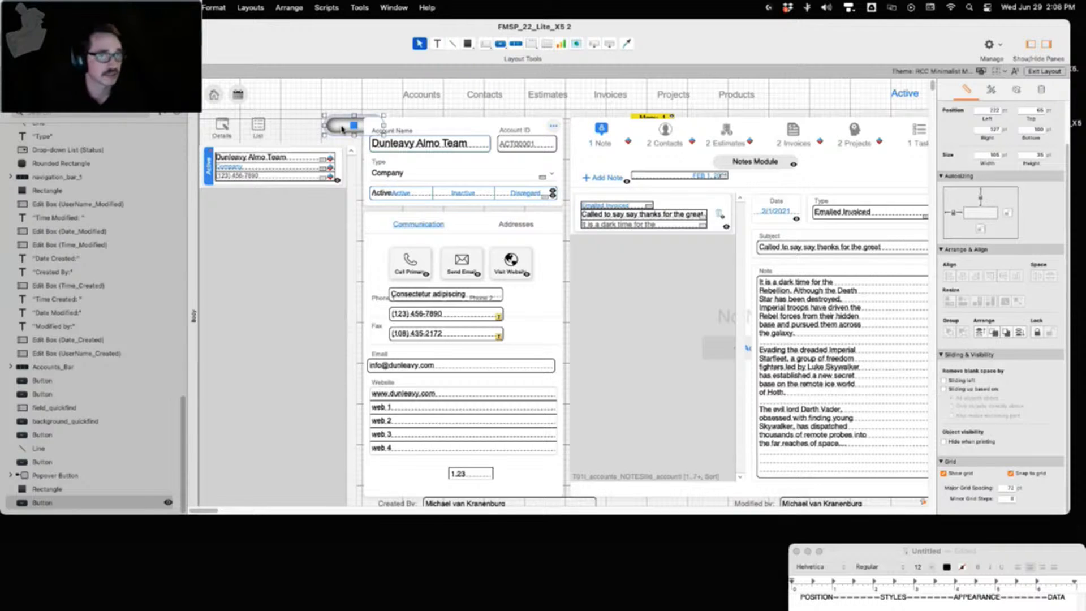
{"action": "left_click_drag", "start_coordinate": [346, 131], "coordinate": [316, 130]}
Turn off snapping to the grid and move the pill-shaped button up to left 174 pt, top 20 pt
{"action": "left_click", "coordinate": [1011, 474]}
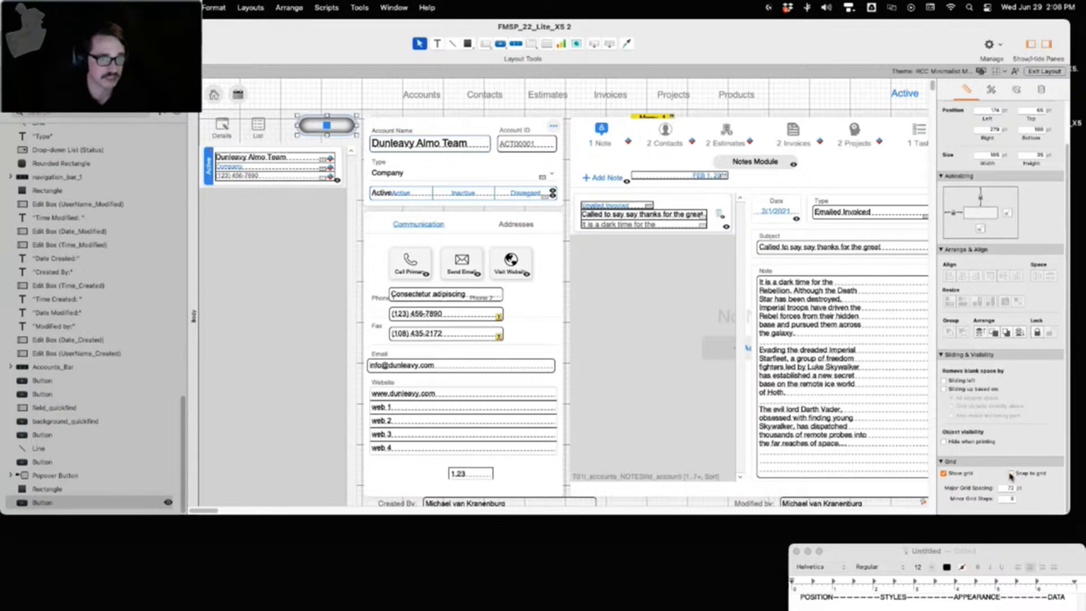
{"action": "left_click_drag", "start_coordinate": [320, 131], "coordinate": [333, 130]}
{"action": "left_click_drag", "start_coordinate": [336, 130], "coordinate": [332, 102]}
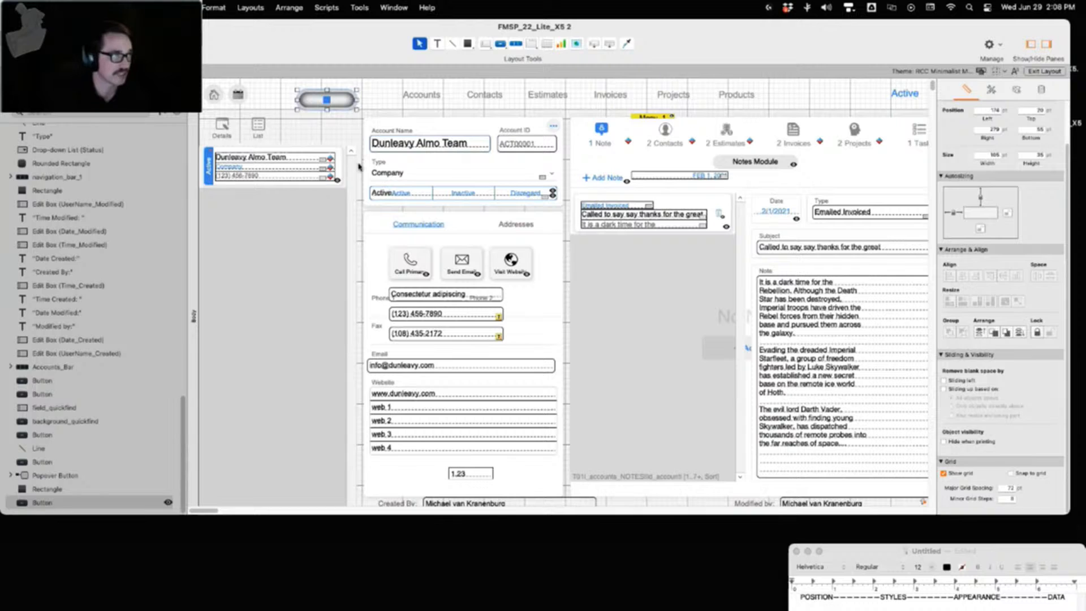
Set the major grid spacing to 100 pt and the minor grid steps to 4
{"action": "left_click", "coordinate": [1018, 489]}
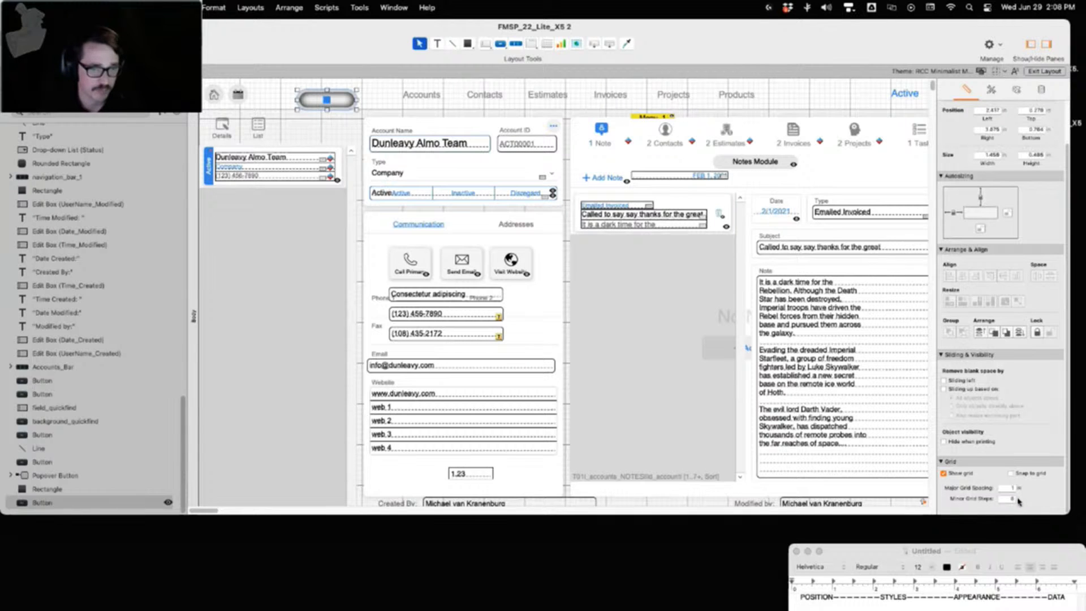
{"action": "left_click", "coordinate": [1019, 489]}
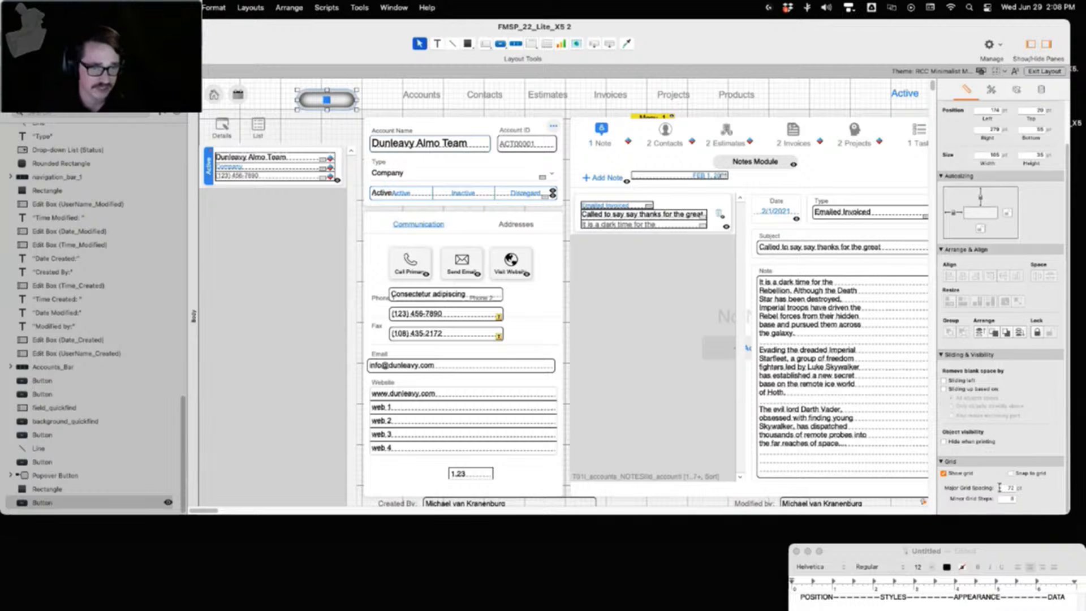
{"action": "left_click", "coordinate": [1001, 487]}
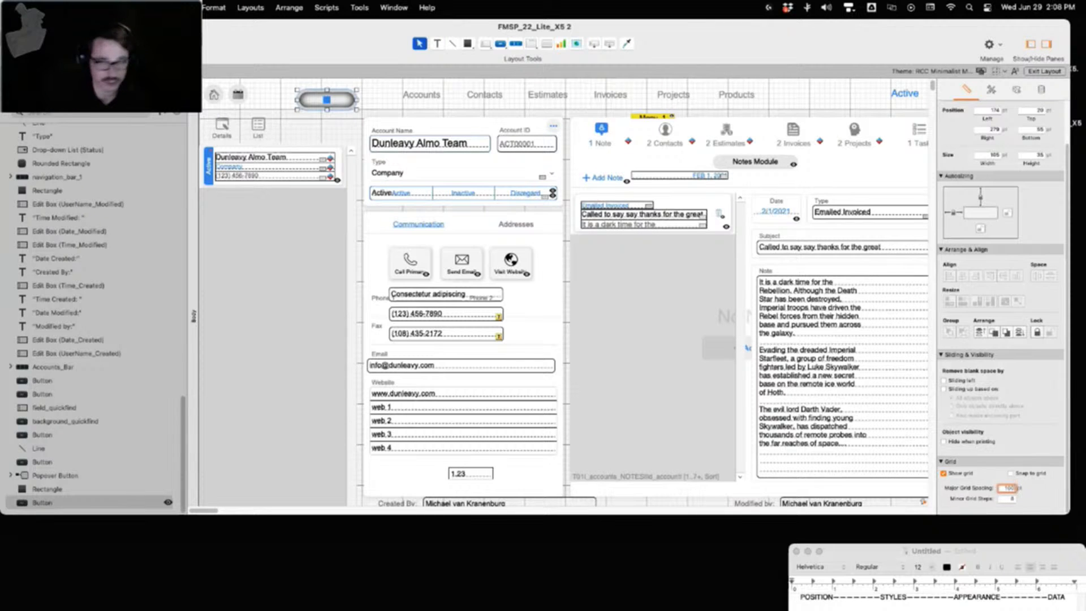
{"action": "type", "text": "100"}
{"action": "key", "text": "Return"}
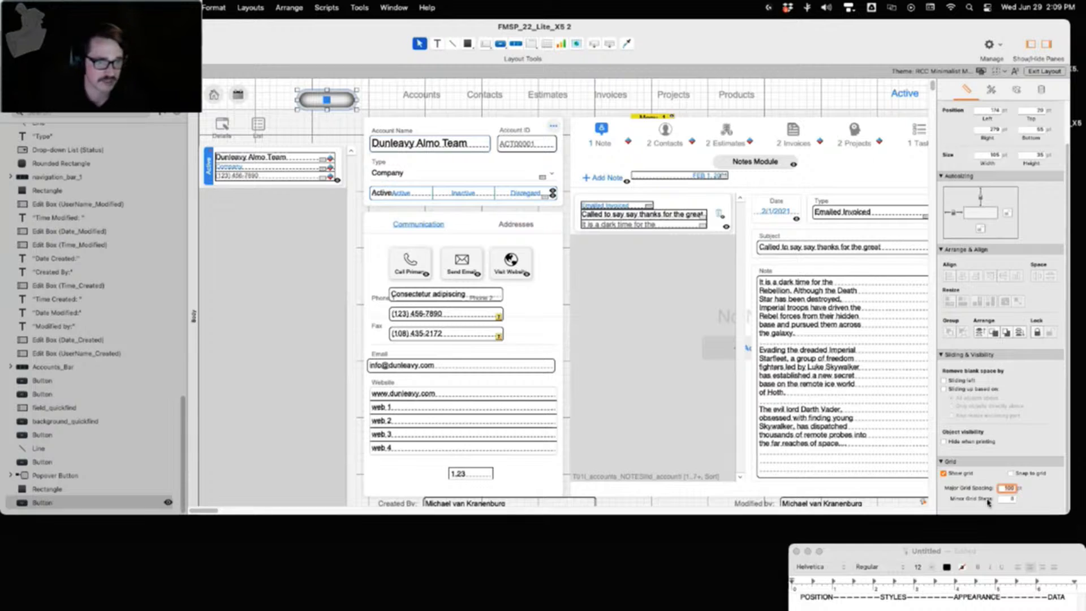
{"action": "left_click", "coordinate": [1007, 499]}
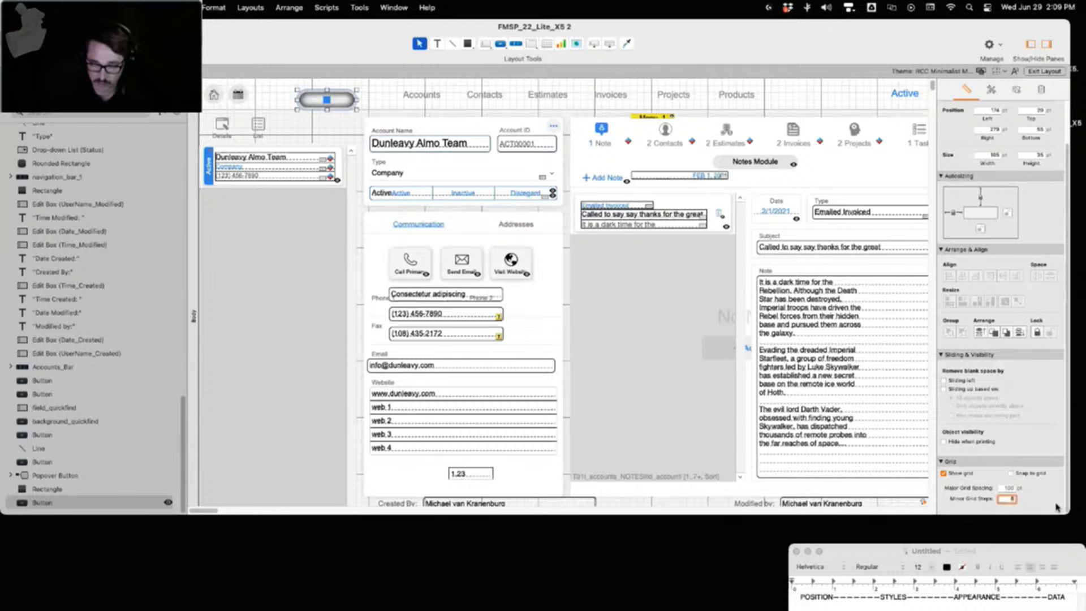
{"action": "type", "text": "4"}
{"action": "key", "text": "Return"}
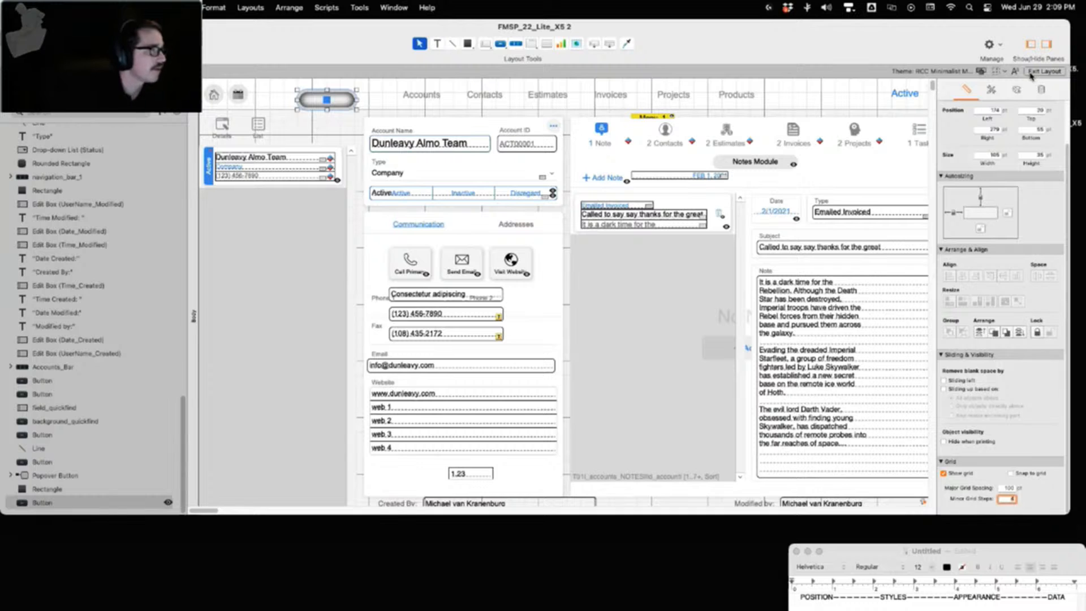
Bring up the list of all layouts in the file and filter it for "inv"
{"action": "key", "text": "super+shift+l"}
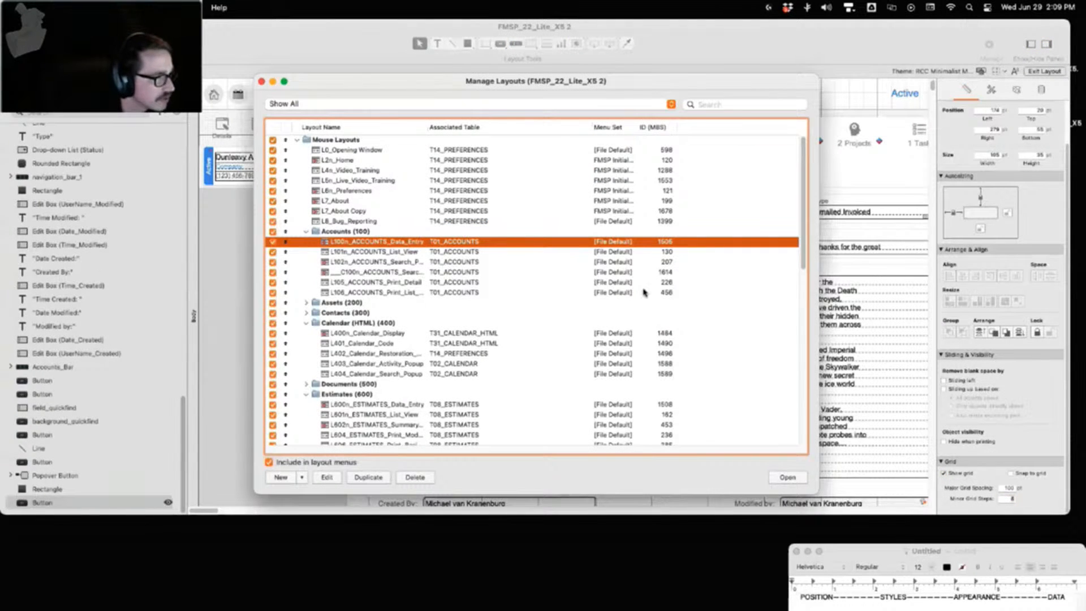
{"action": "scroll", "coordinate": [547, 320], "scroll_direction": "down", "scroll_amount": 3}
{"action": "scroll", "coordinate": [547, 321], "scroll_direction": "down", "scroll_amount": 10}
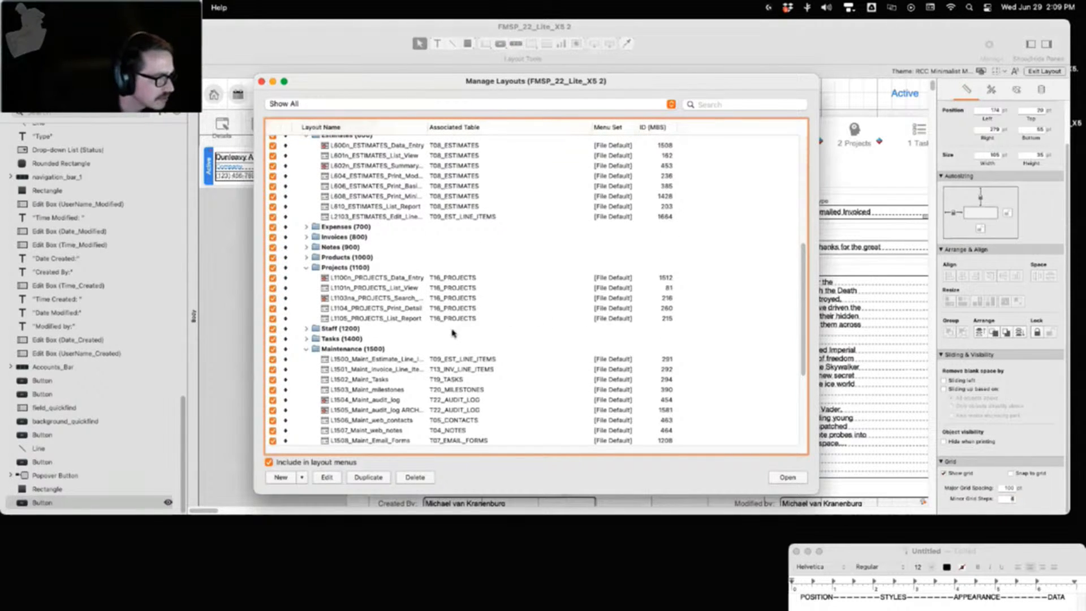
{"action": "scroll", "coordinate": [453, 335], "scroll_direction": "down", "scroll_amount": 1}
{"action": "left_click", "coordinate": [712, 106]}
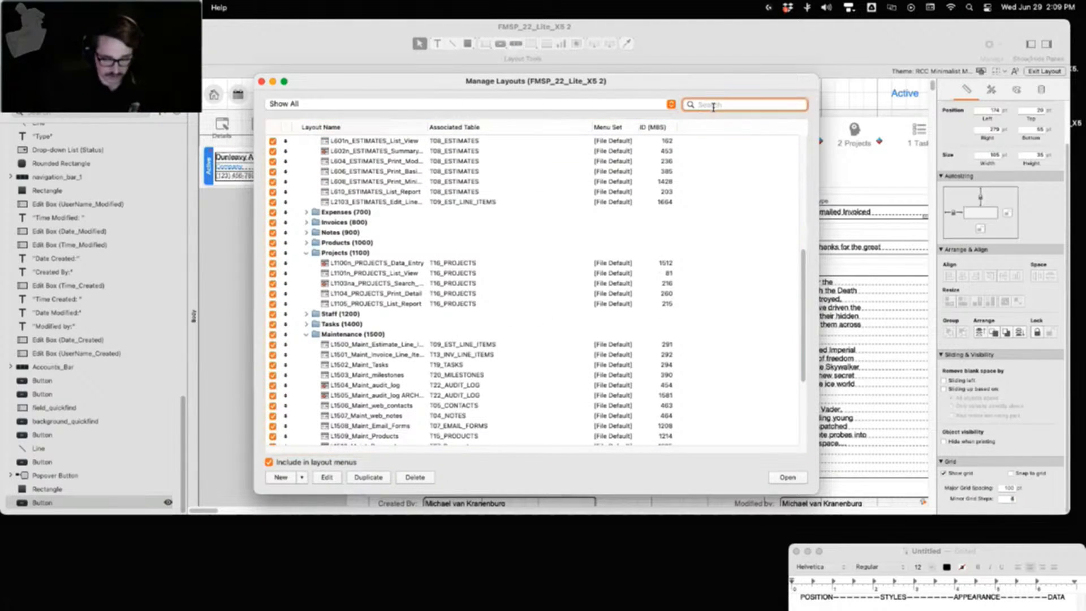
{"action": "type", "text": "inv"}
{"action": "right_click", "coordinate": [714, 106]}
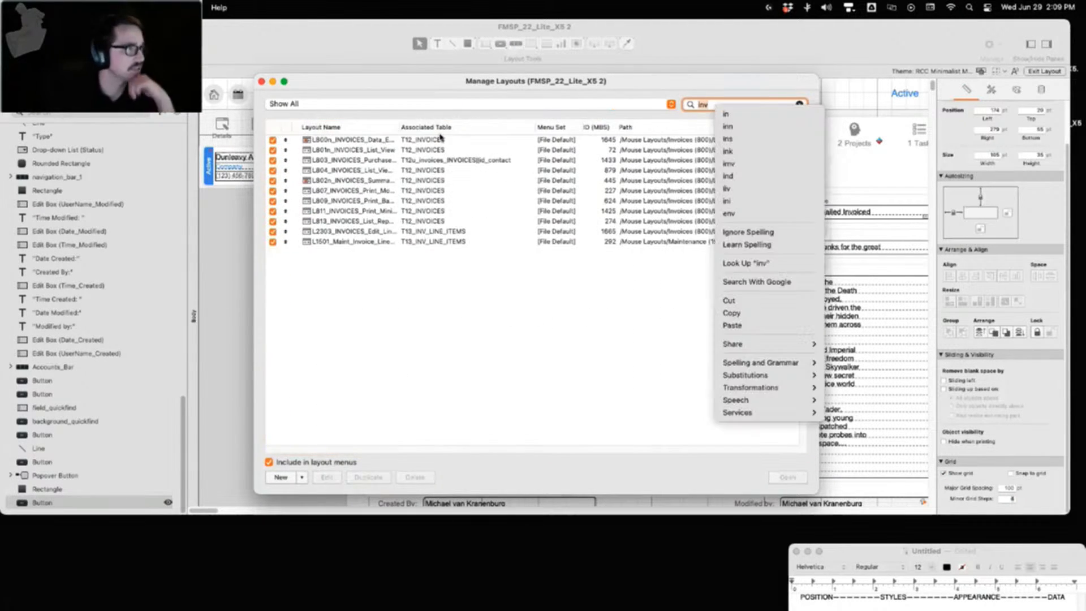
Widen the Layout Name column and open the layout L807_INVOICES_Print_Modern_(SinglePage)
{"action": "left_click", "coordinate": [399, 127]}
{"action": "left_click_drag", "start_coordinate": [399, 127], "coordinate": [472, 130]}
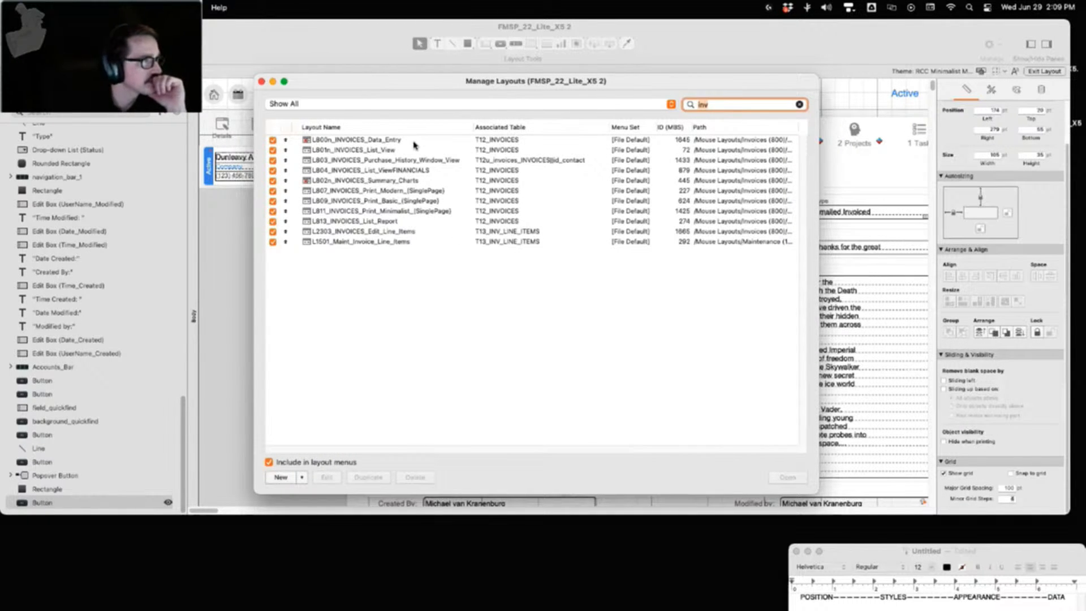
{"action": "left_click", "coordinate": [407, 192]}
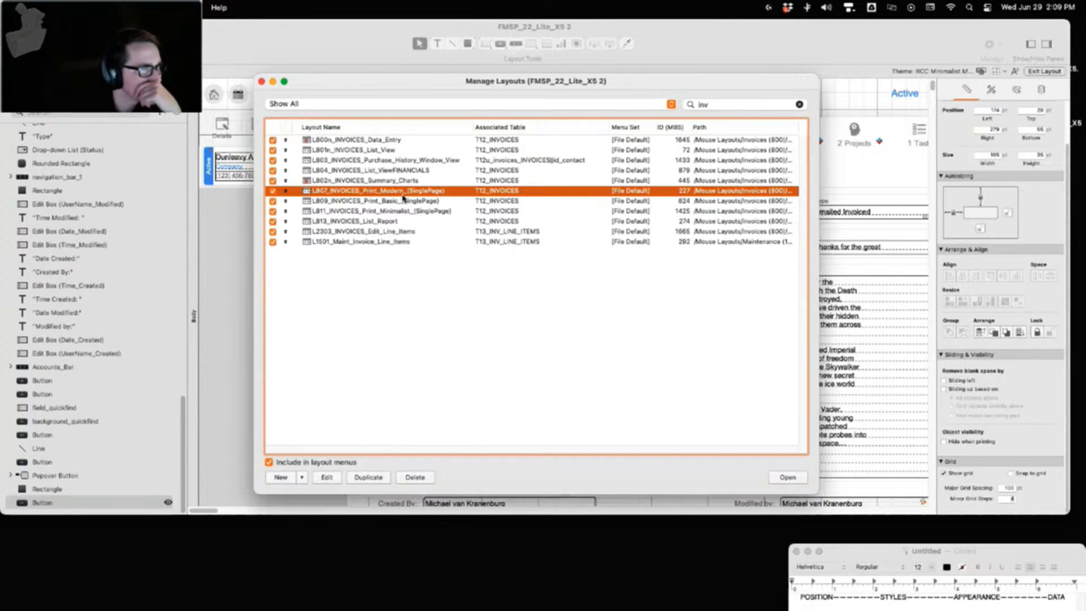
{"action": "left_click", "coordinate": [789, 478]}
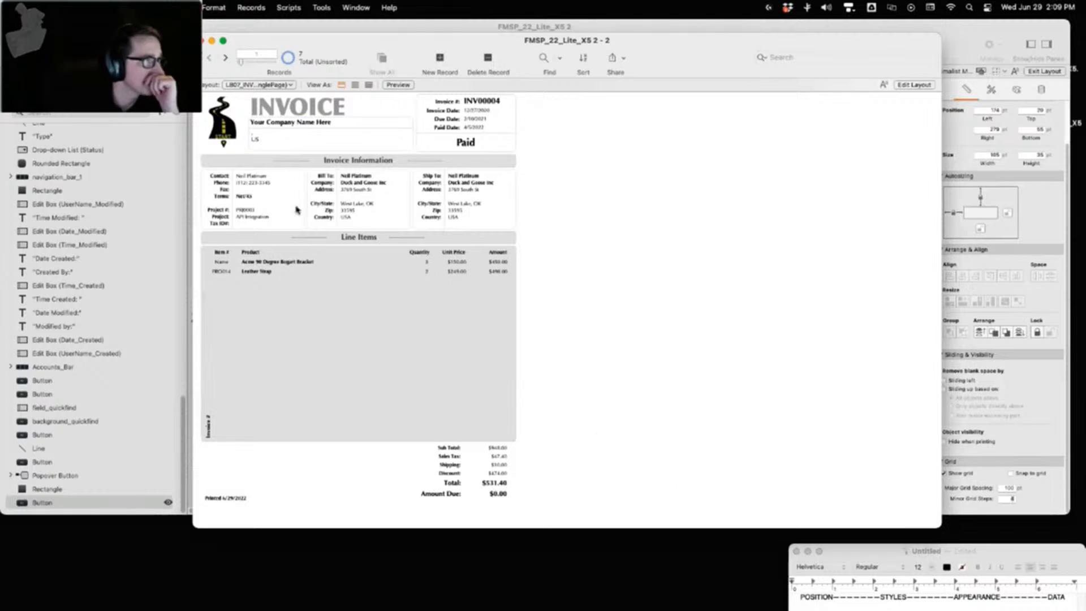
Examine the line items portal in Layout mode, and narrow the invoice window in Browse mode
{"action": "left_click", "coordinate": [915, 85]}
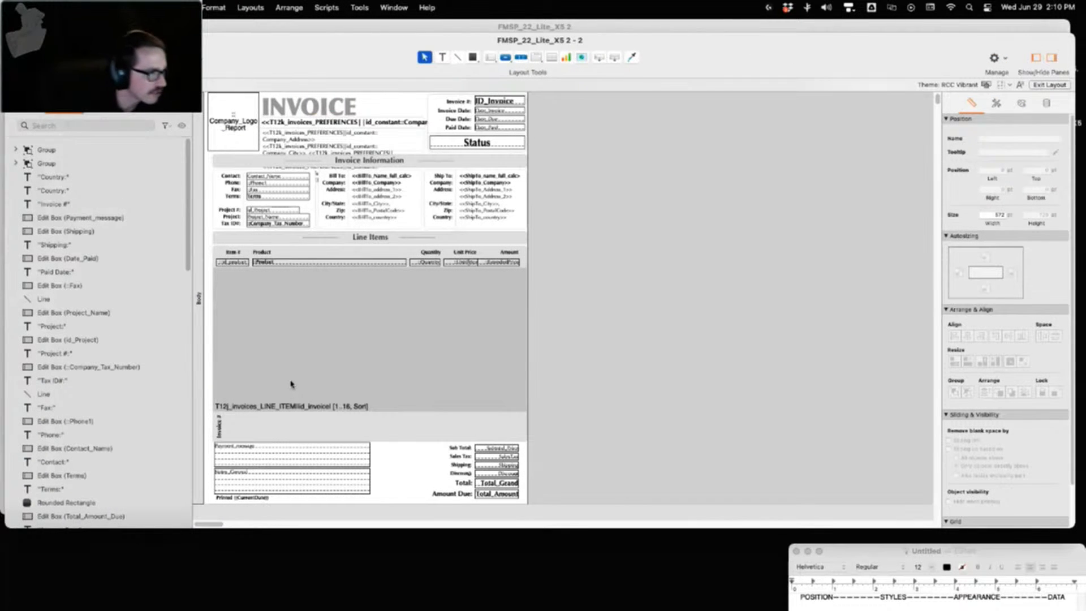
{"action": "left_click", "coordinate": [291, 384]}
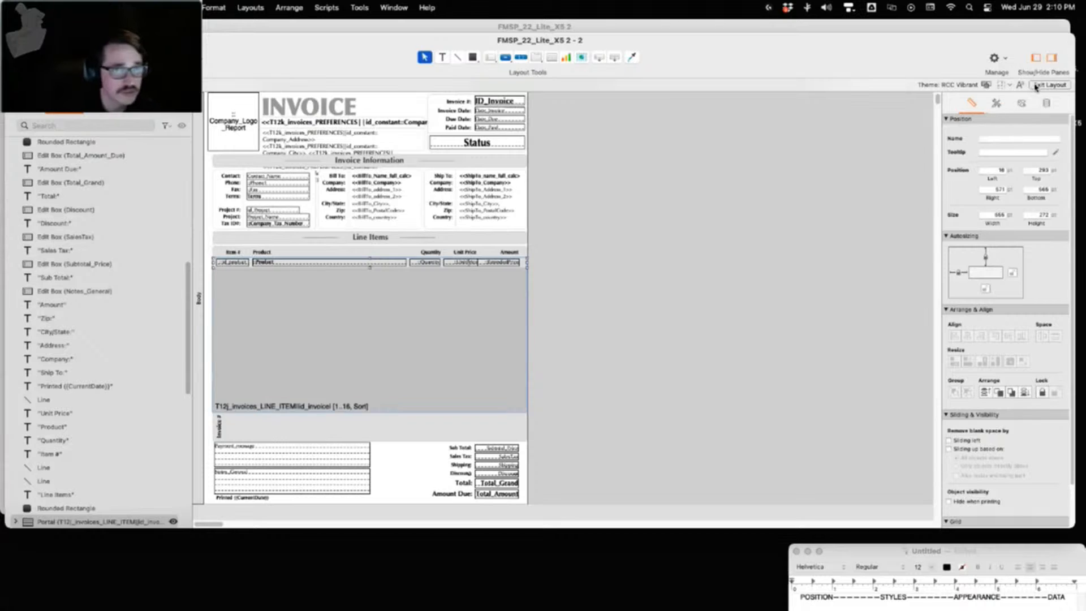
{"action": "key", "text": "super+b"}
{"action": "left_click", "coordinate": [241, 472]}
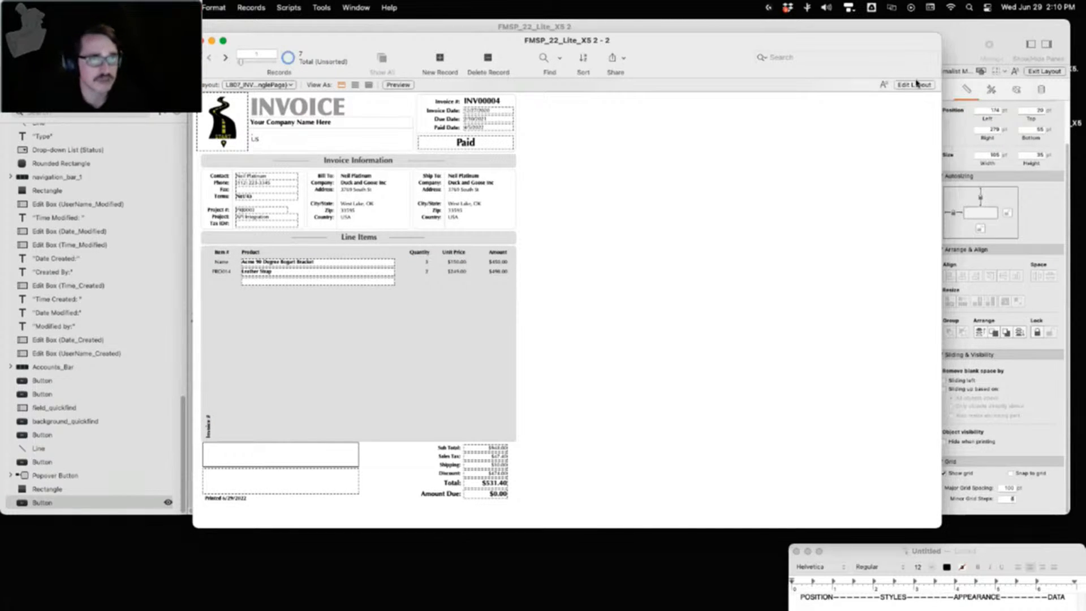
{"action": "left_click_drag", "start_coordinate": [939, 50], "coordinate": [687, 49]}
In Layout mode, set the Payment_message field to slide up based on all objects above
{"action": "left_click", "coordinate": [663, 84]}
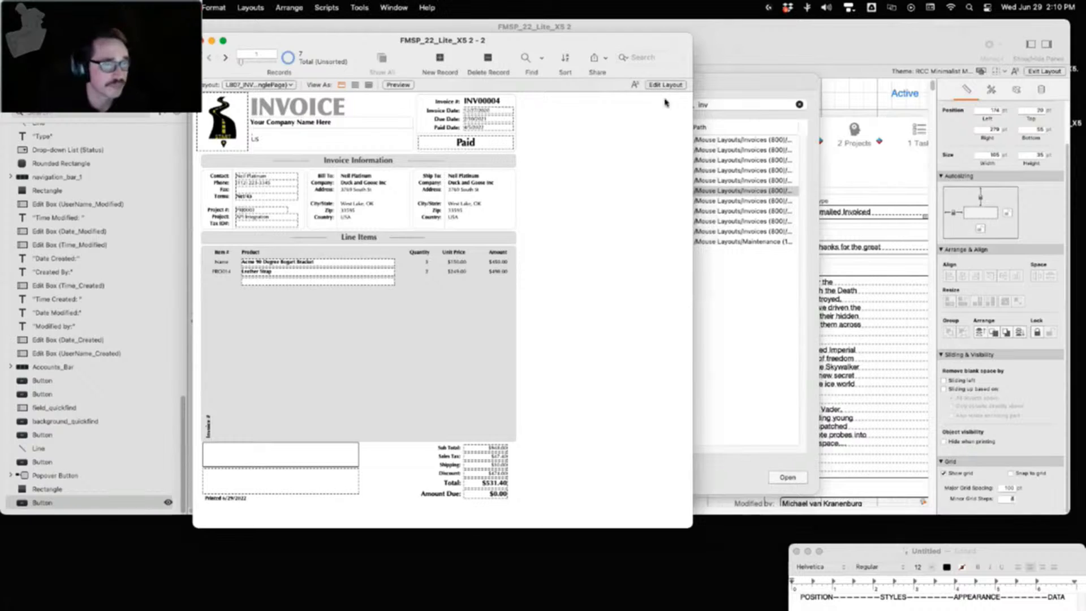
{"action": "left_click", "coordinate": [301, 461]}
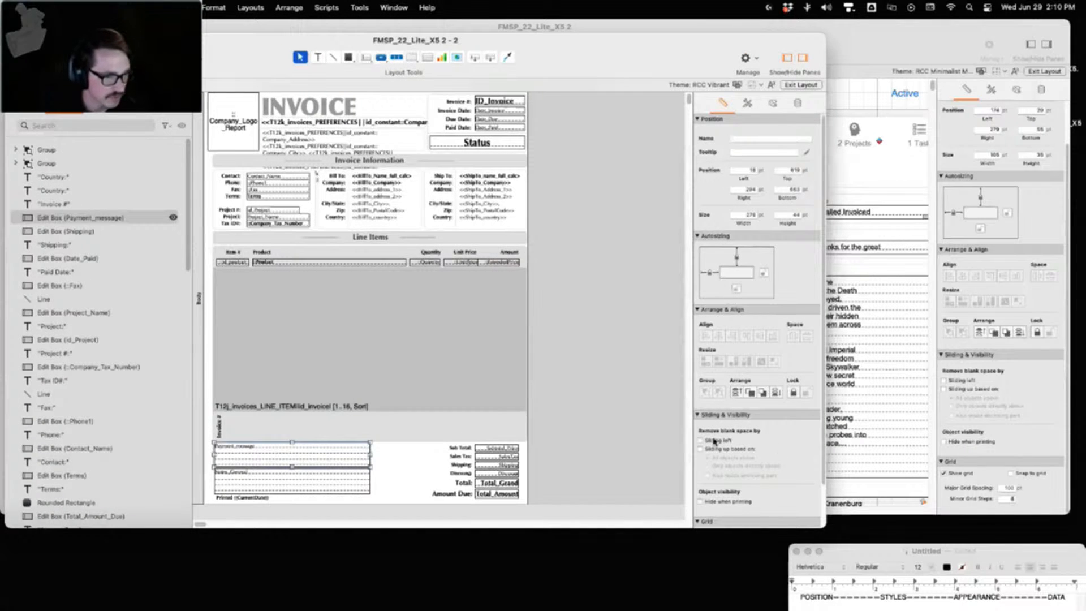
{"action": "left_click", "coordinate": [700, 450]}
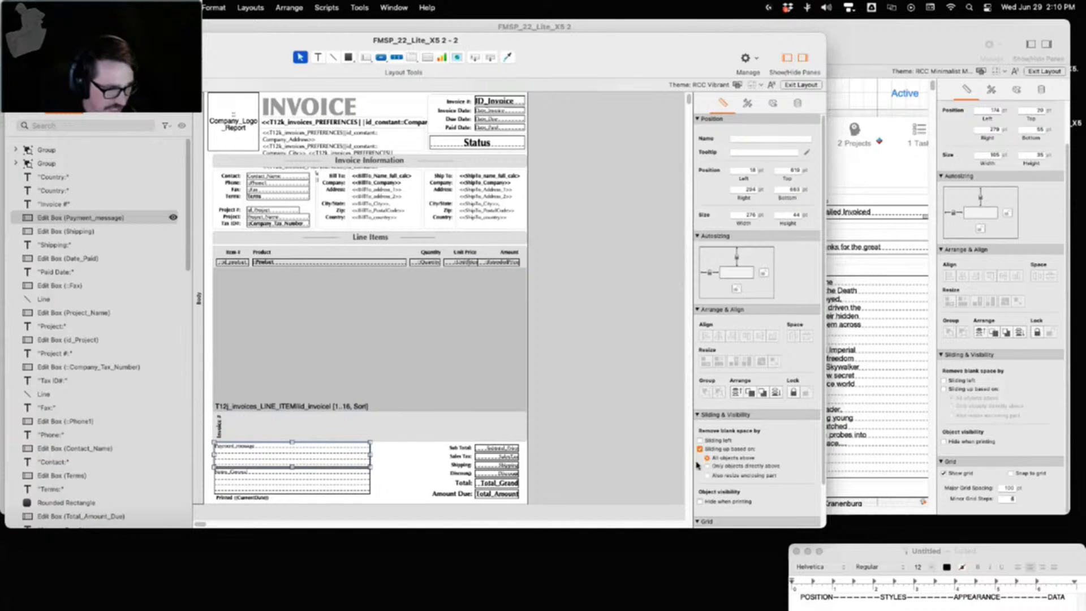
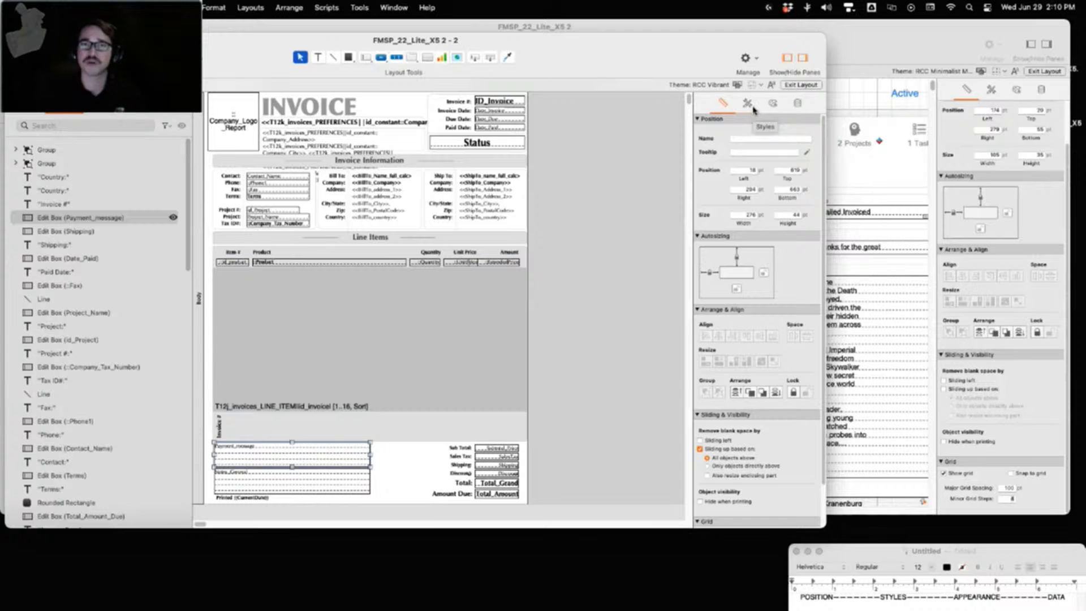
In Browse mode, enter "hello world" in the invoice's payment message field and "test 2" in the general notes field
{"action": "left_click", "coordinate": [360, 478]}
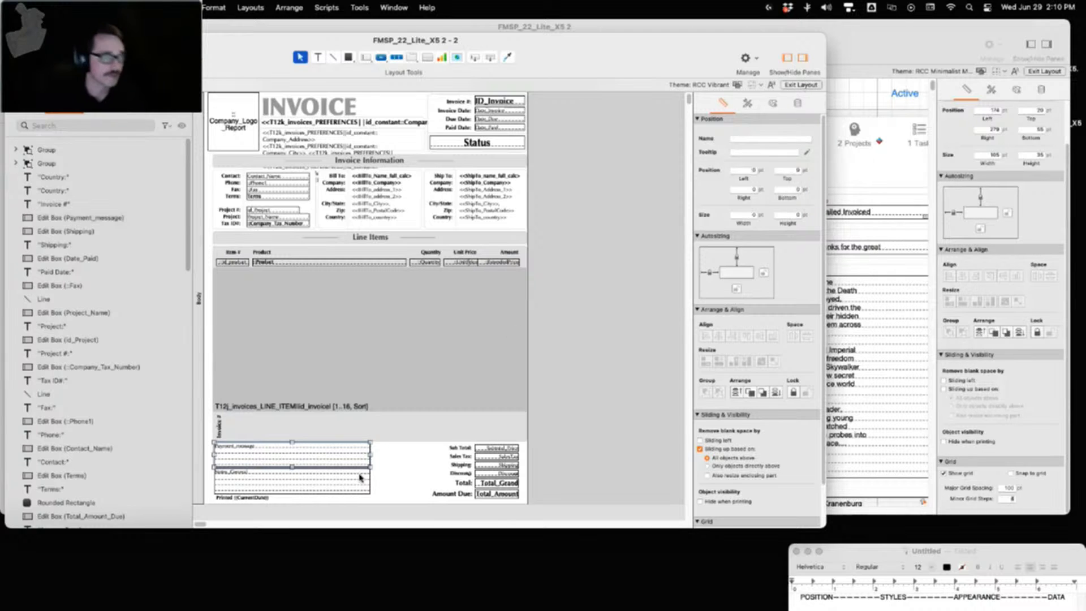
{"action": "key", "text": "super+b"}
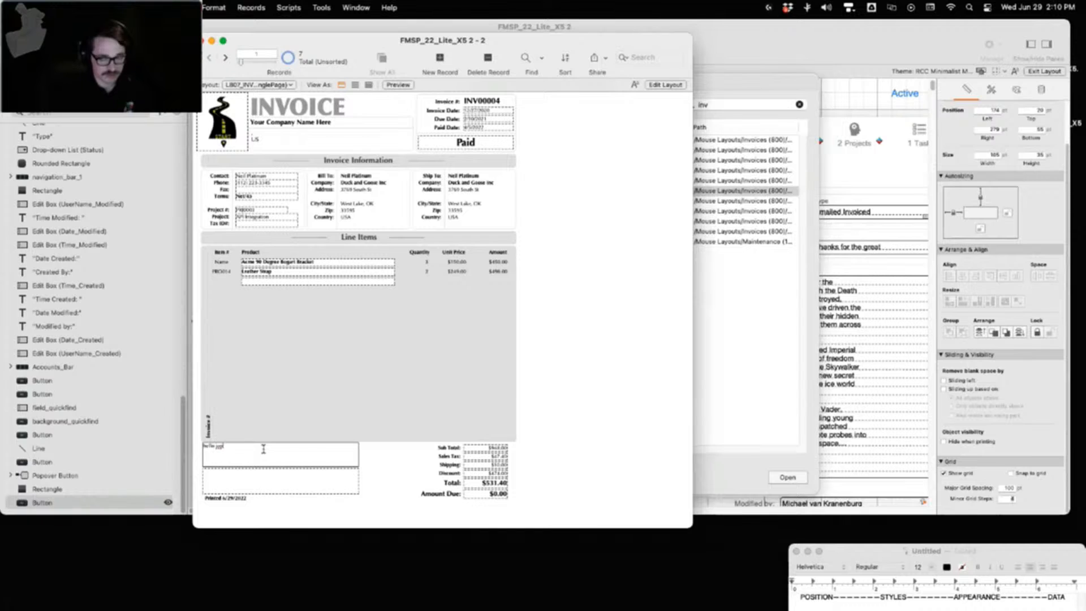
{"action": "left_click", "coordinate": [363, 463]}
{"action": "left_click", "coordinate": [318, 480]}
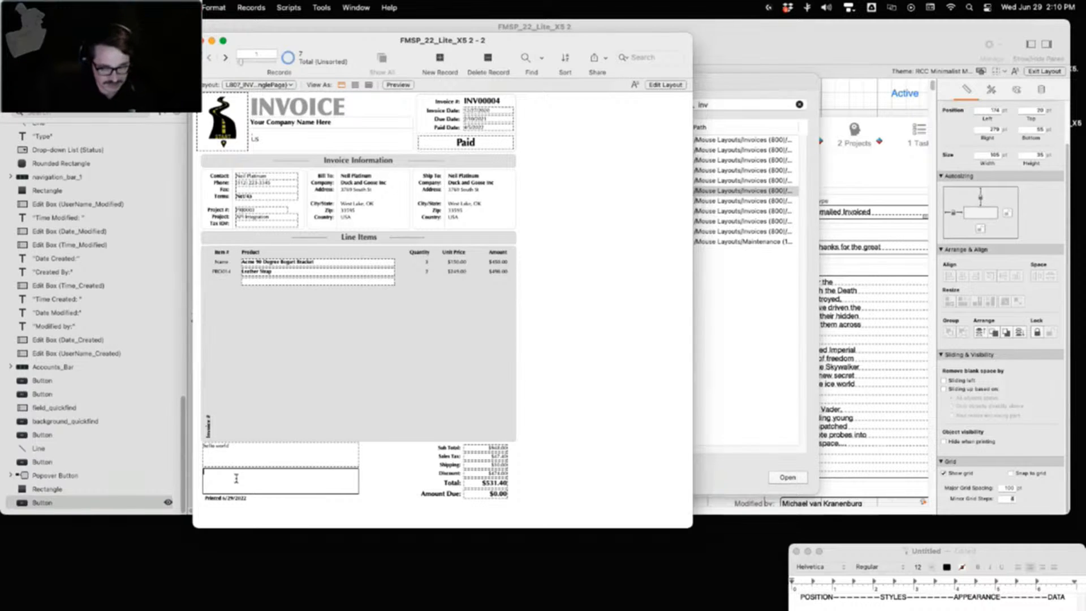
{"action": "left_click", "coordinate": [372, 476]}
Check the Payment_message field's sliding options and examine the invoice in Preview mode
{"action": "left_click", "coordinate": [662, 85]}
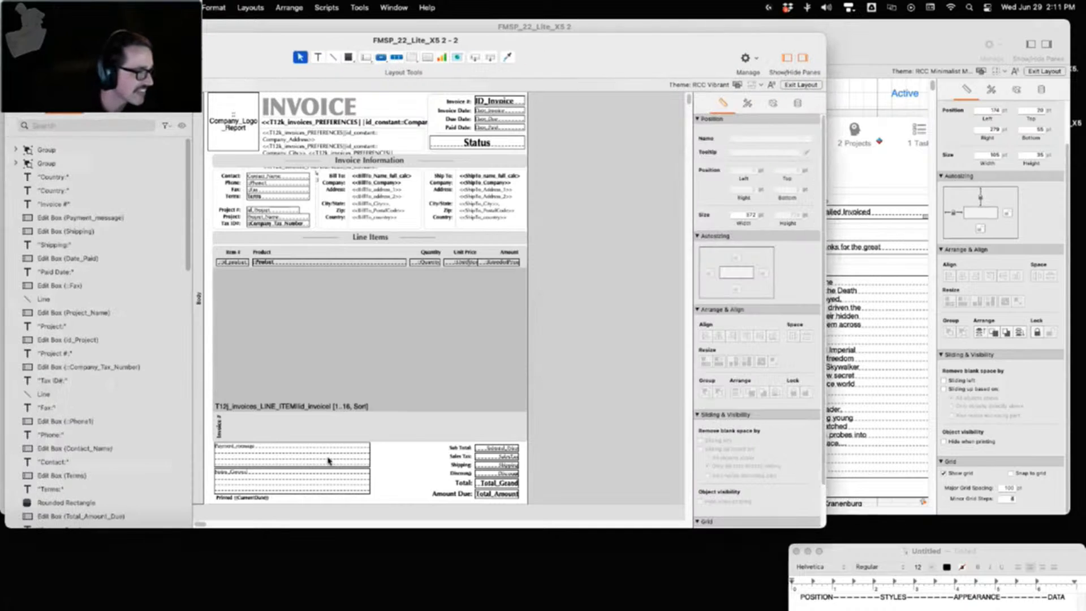
{"action": "left_click", "coordinate": [322, 460]}
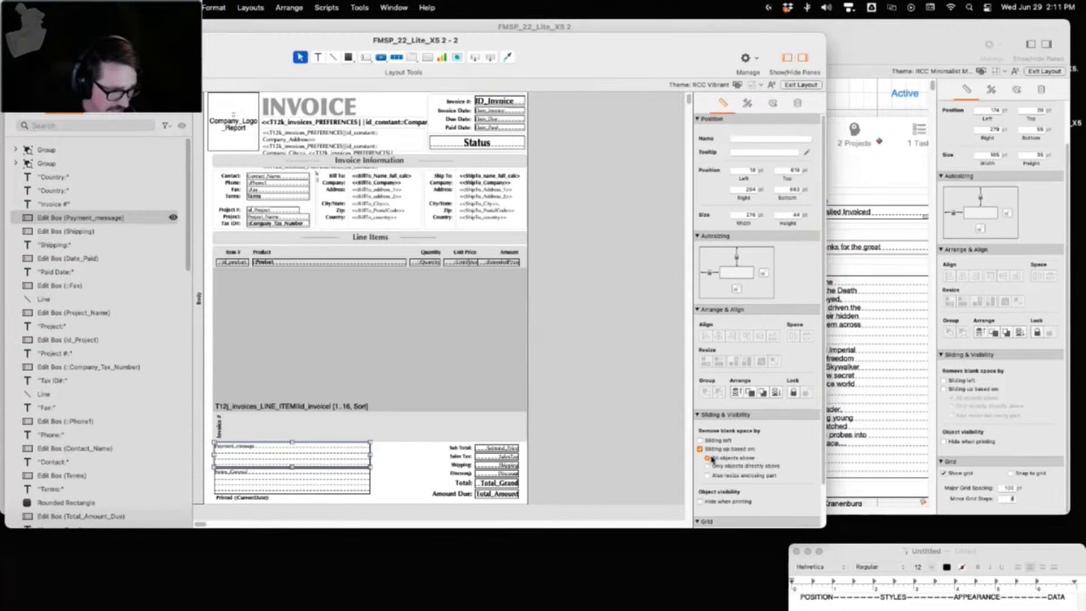
{"action": "left_click", "coordinate": [800, 84]}
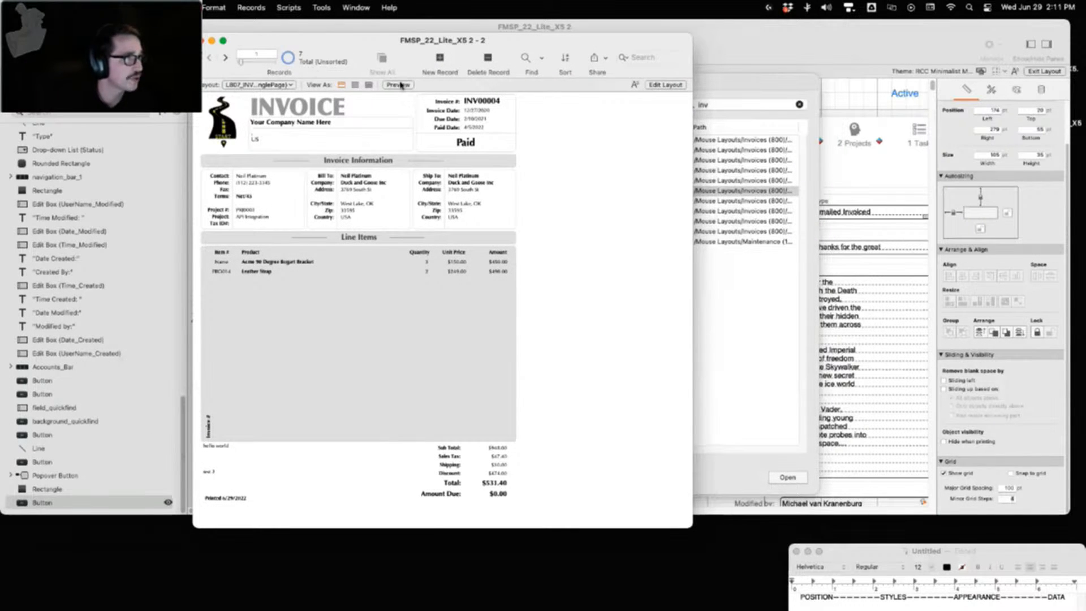
{"action": "left_click", "coordinate": [398, 85]}
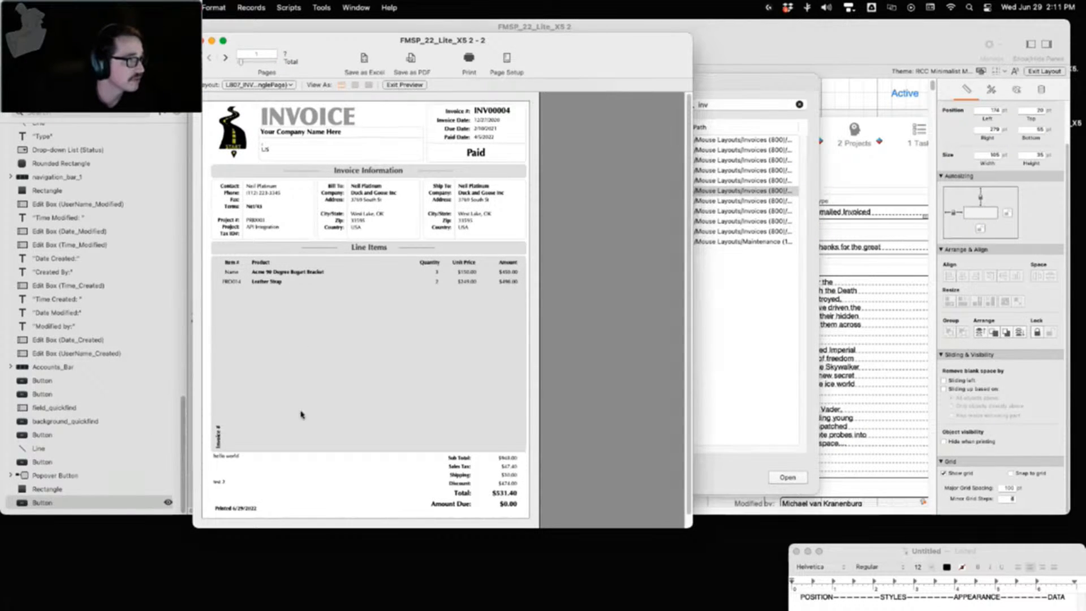
{"action": "scroll", "coordinate": [300, 419], "scroll_direction": "down", "scroll_amount": 1}
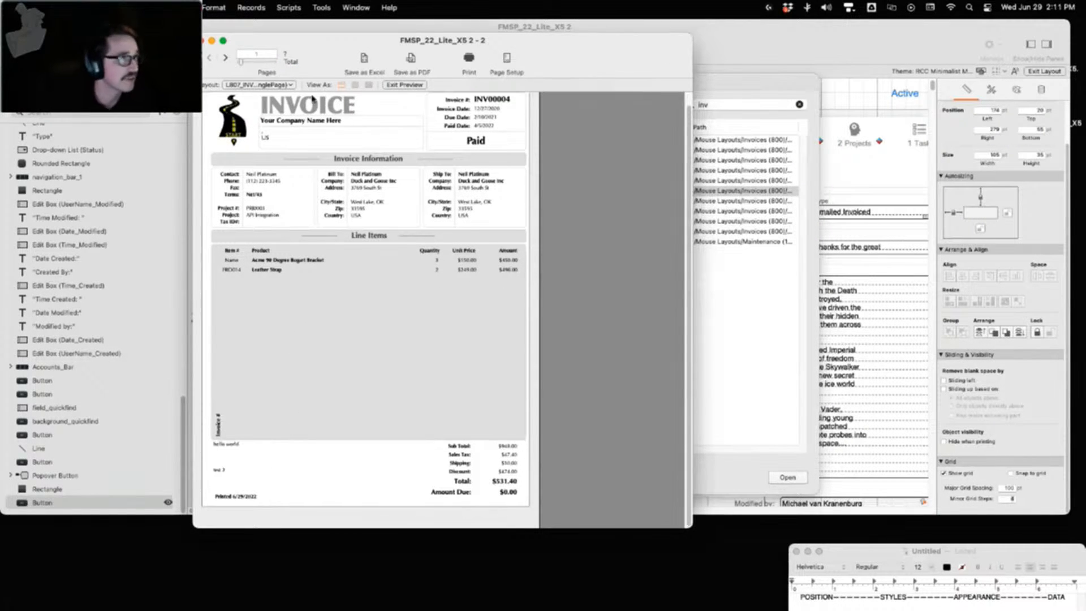
{"action": "left_click", "coordinate": [404, 85]}
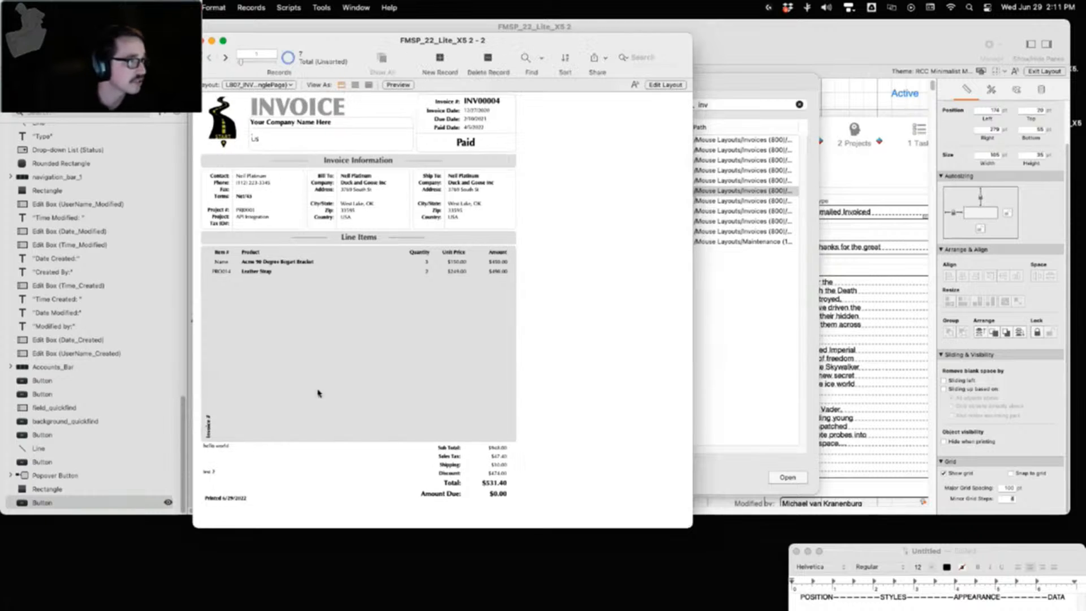
Set the Notes_General field to slide up based on all objects above, and reselect the Payment_message field
{"action": "left_click", "coordinate": [658, 85]}
{"action": "left_click", "coordinate": [314, 478]}
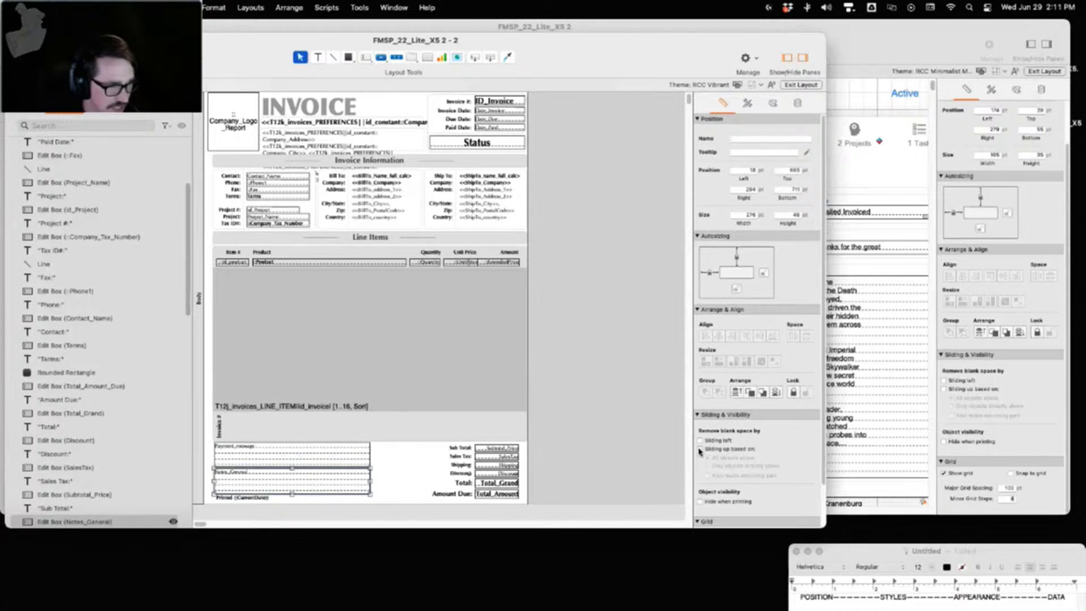
{"action": "left_click", "coordinate": [700, 449]}
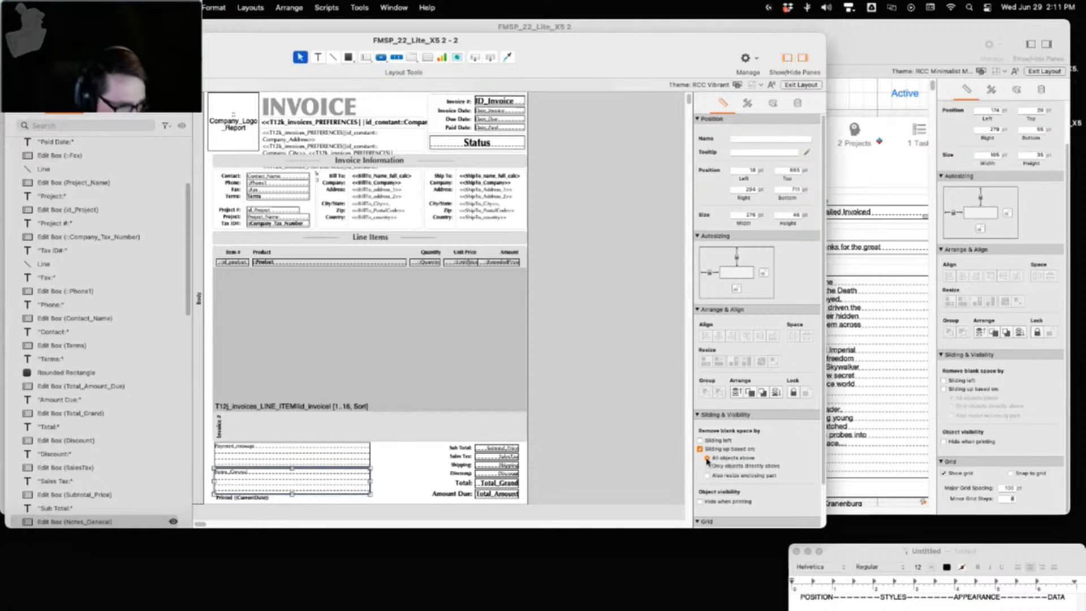
{"action": "left_click", "coordinate": [279, 449]}
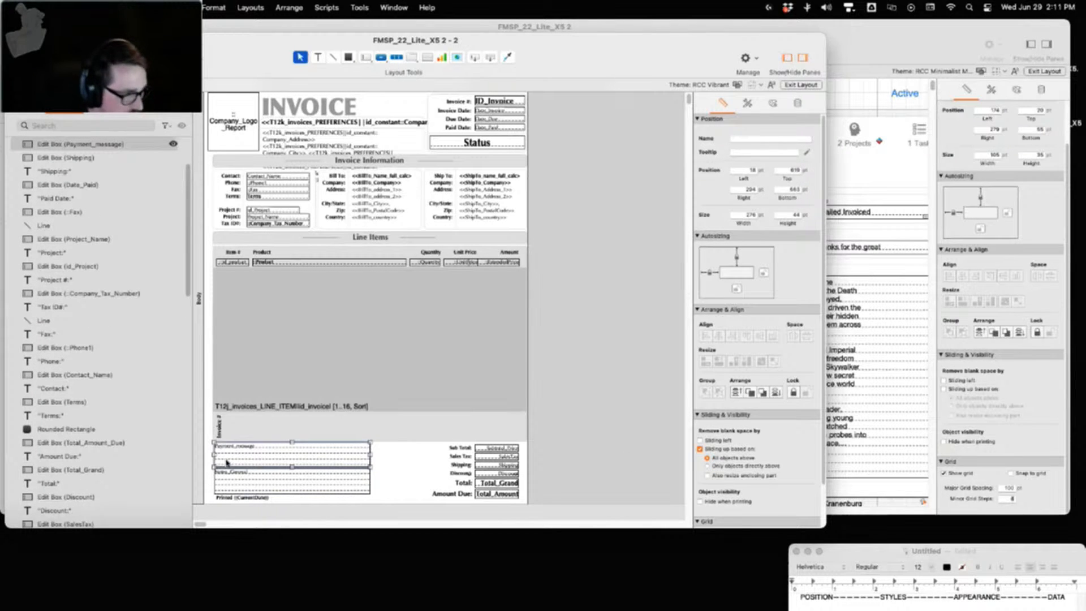
Set both the Payment_message and Notes_General fields to also resize the enclosing part when sliding up
{"action": "left_click", "coordinate": [326, 485]}
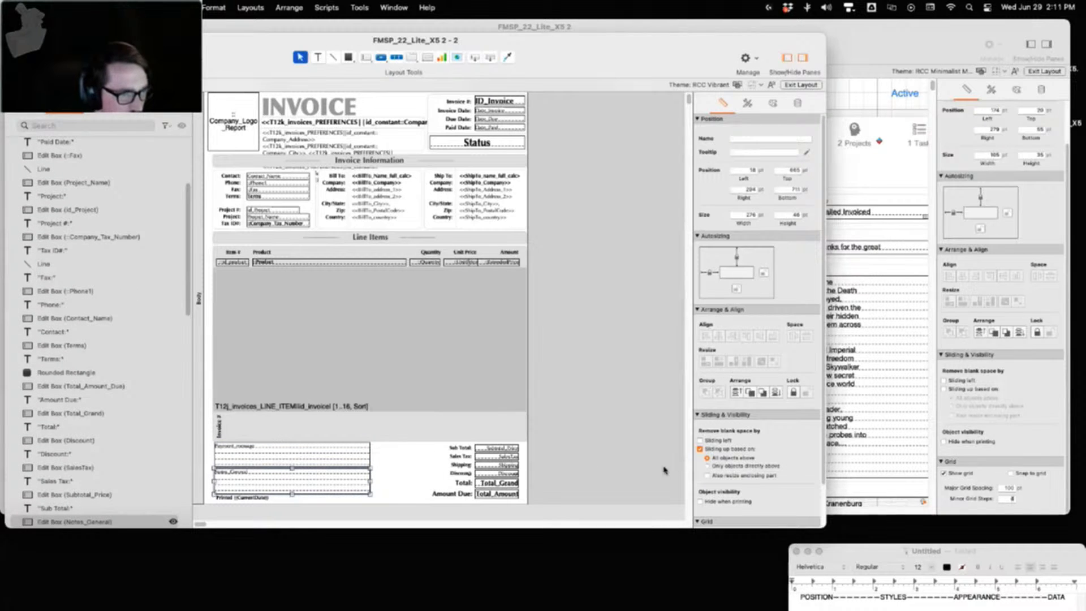
{"action": "left_click", "coordinate": [344, 460]}
{"action": "left_click", "coordinate": [700, 450]}
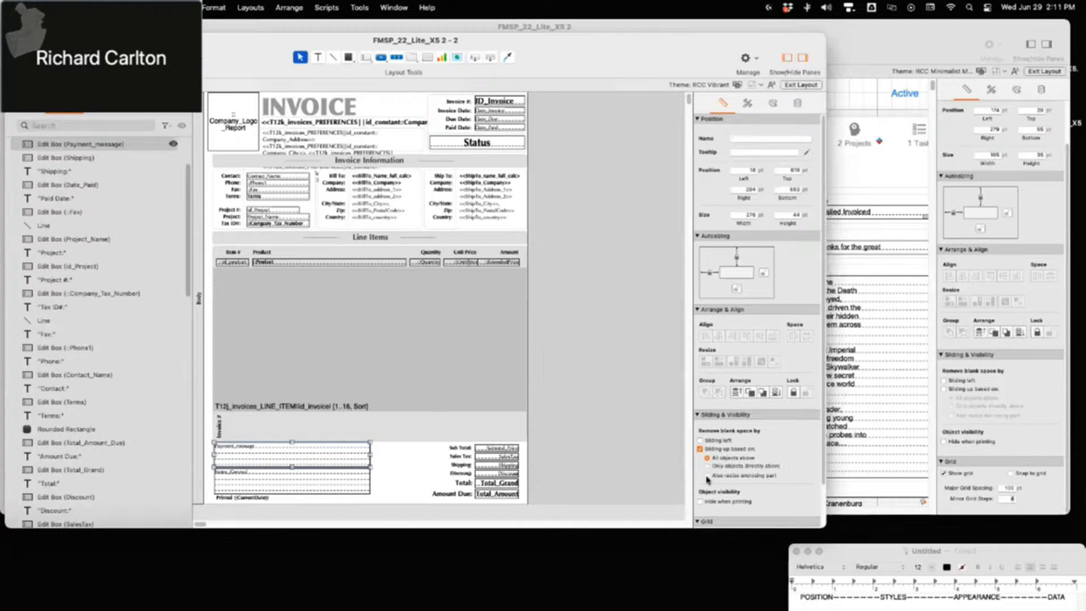
{"action": "left_click", "coordinate": [341, 477]}
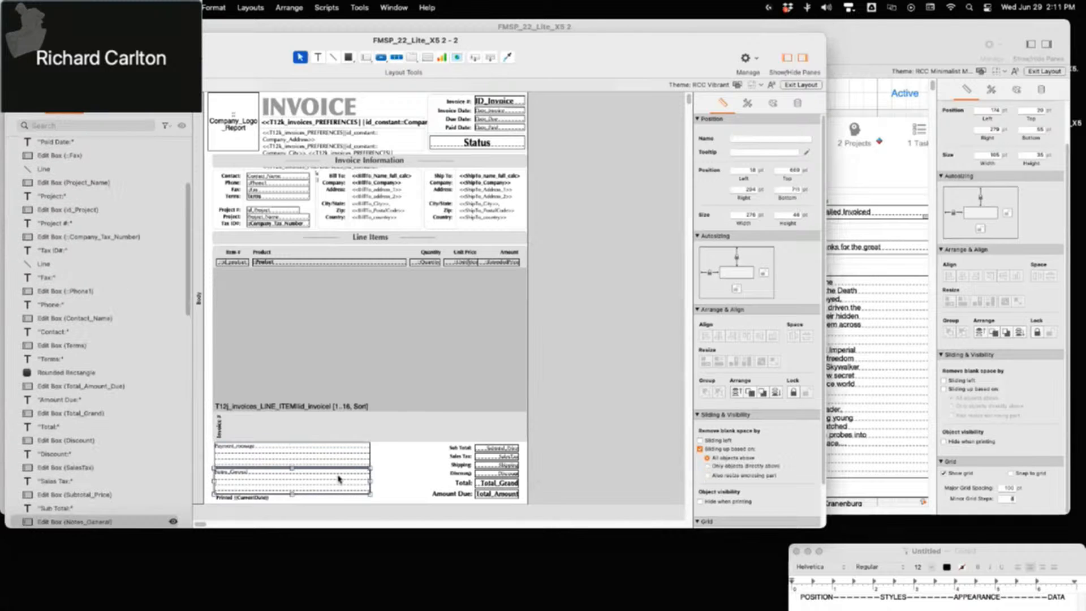
{"action": "left_click", "coordinate": [707, 475]}
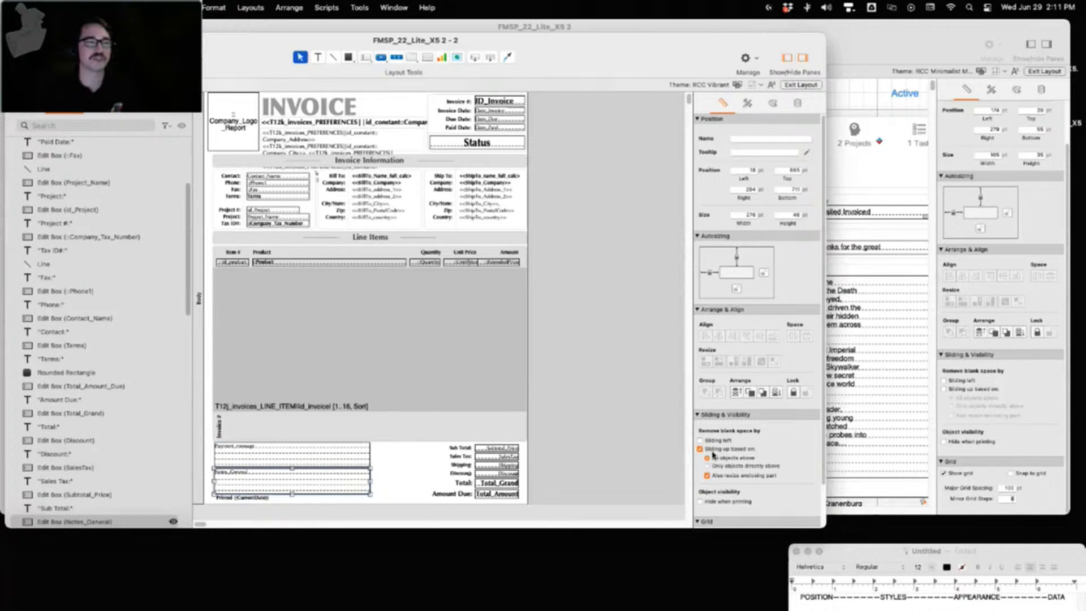
Examine the invoice's payment message and notes in Preview mode, and return to Browse mode
{"action": "left_click", "coordinate": [810, 85]}
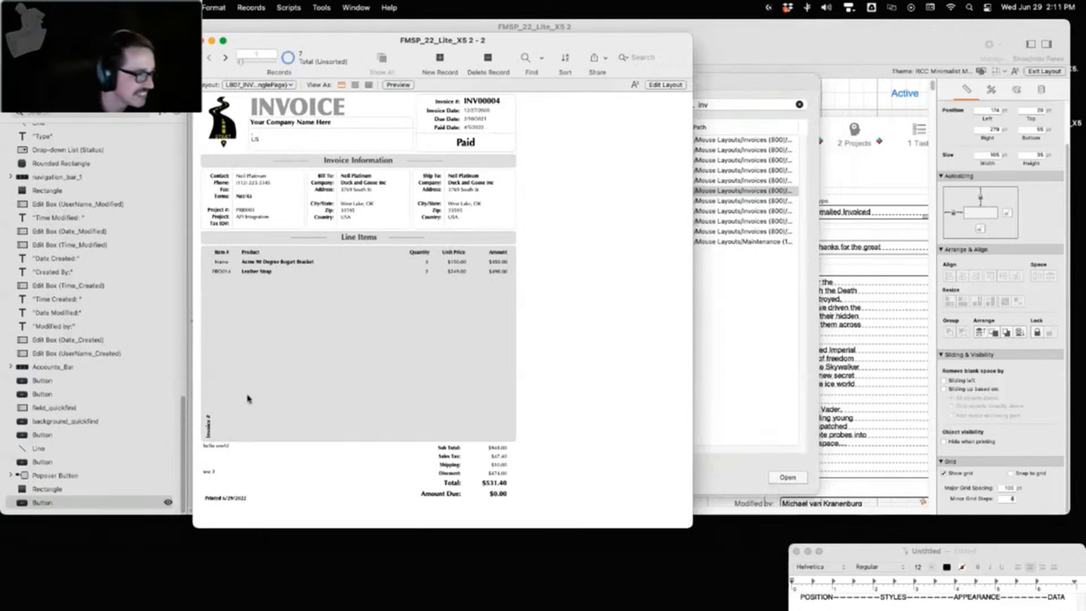
{"action": "left_click", "coordinate": [398, 85]}
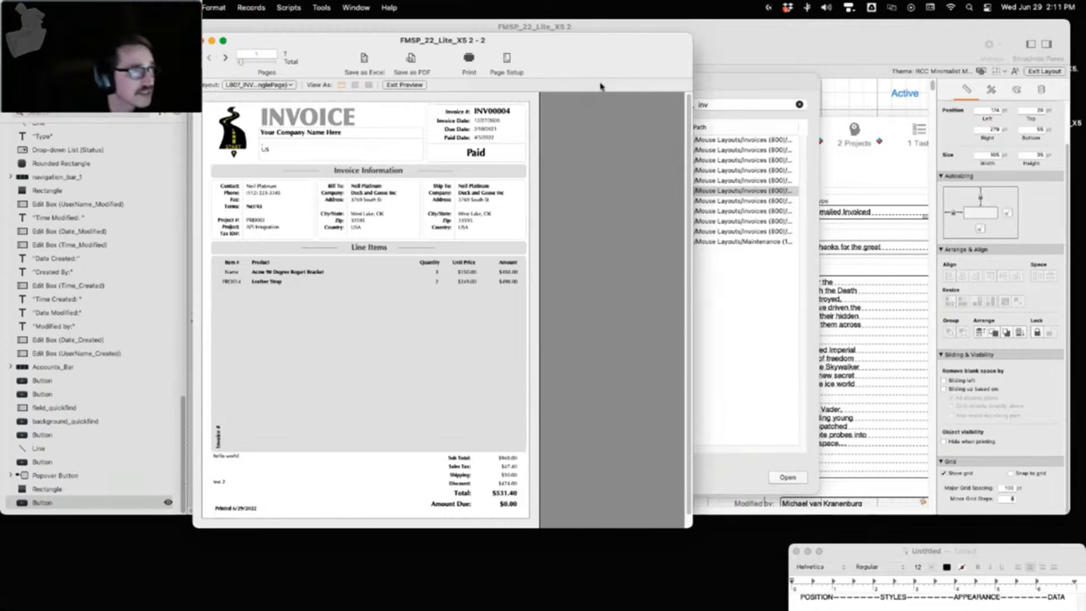
{"action": "key", "text": "super+b"}
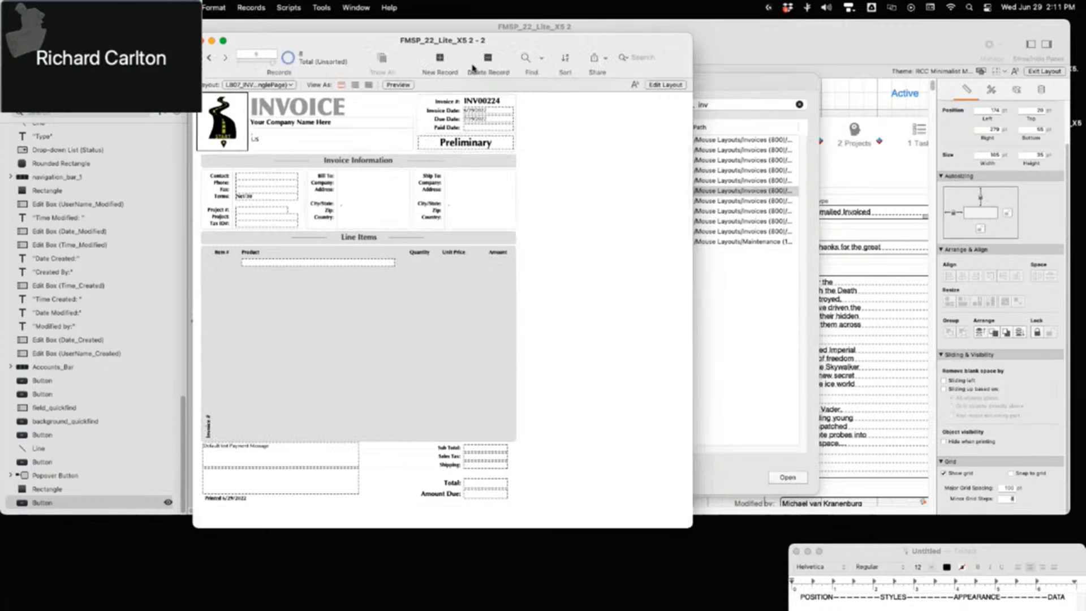
In Layout mode, delete the totals labels and fields from Sub Total through Amount Due beside the message fields
{"action": "key", "text": "super+l"}
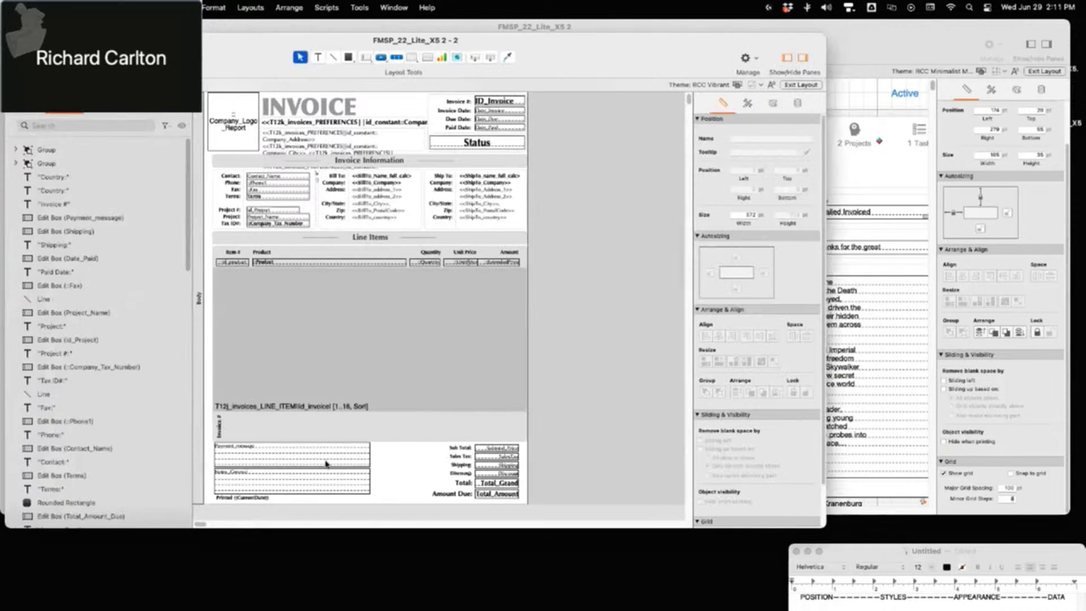
{"action": "left_click", "coordinate": [300, 487]}
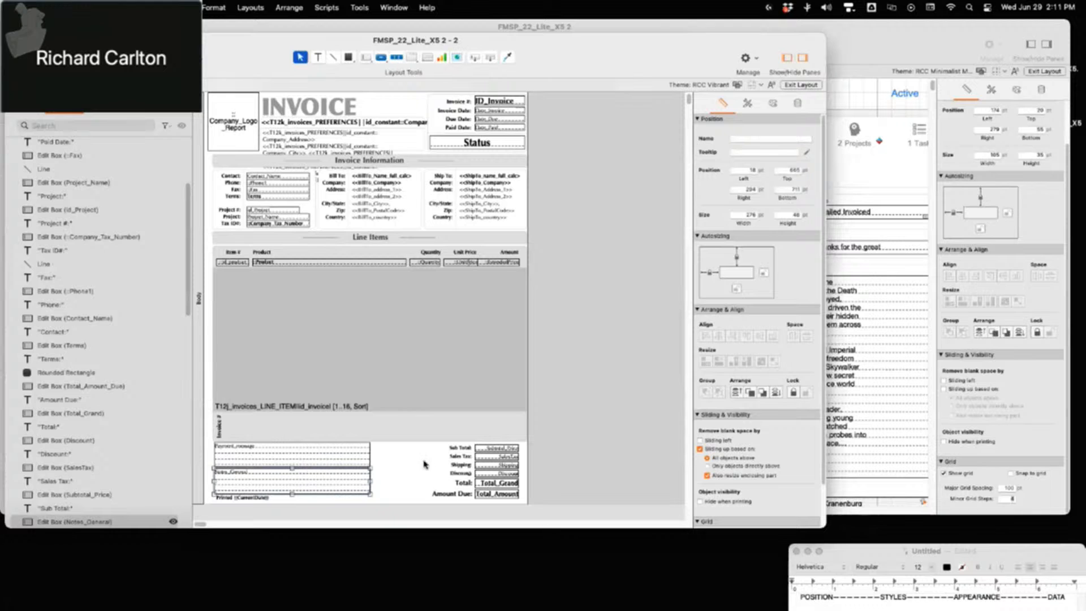
{"action": "left_click_drag", "start_coordinate": [553, 498], "coordinate": [458, 450]}
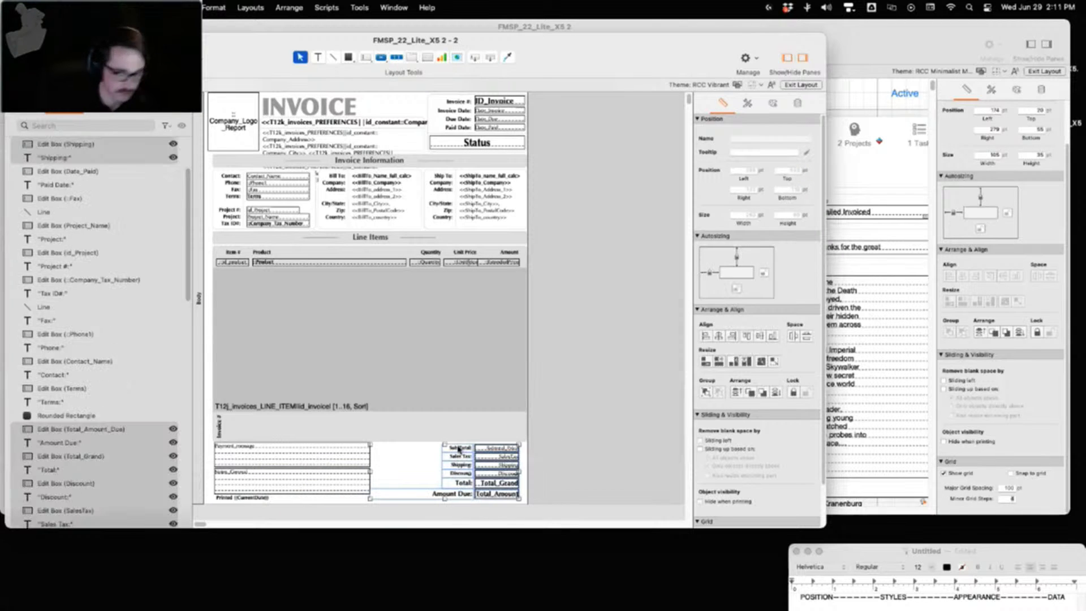
{"action": "key", "text": "Delete"}
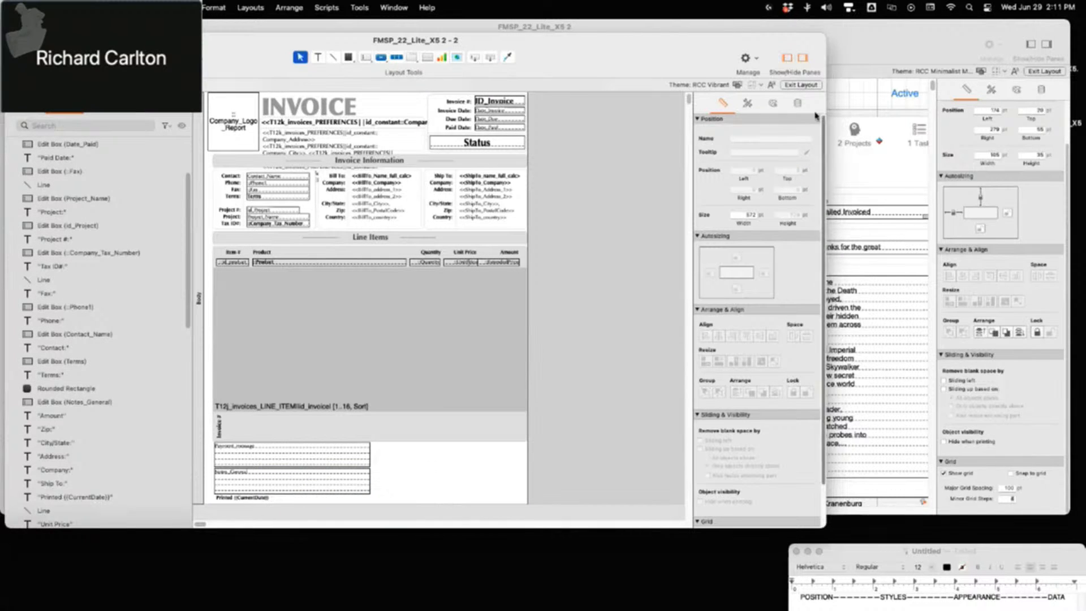
Preview the invoice again to check how the payment message and notes fields slide, and leave Preview mode
{"action": "left_click", "coordinate": [801, 84]}
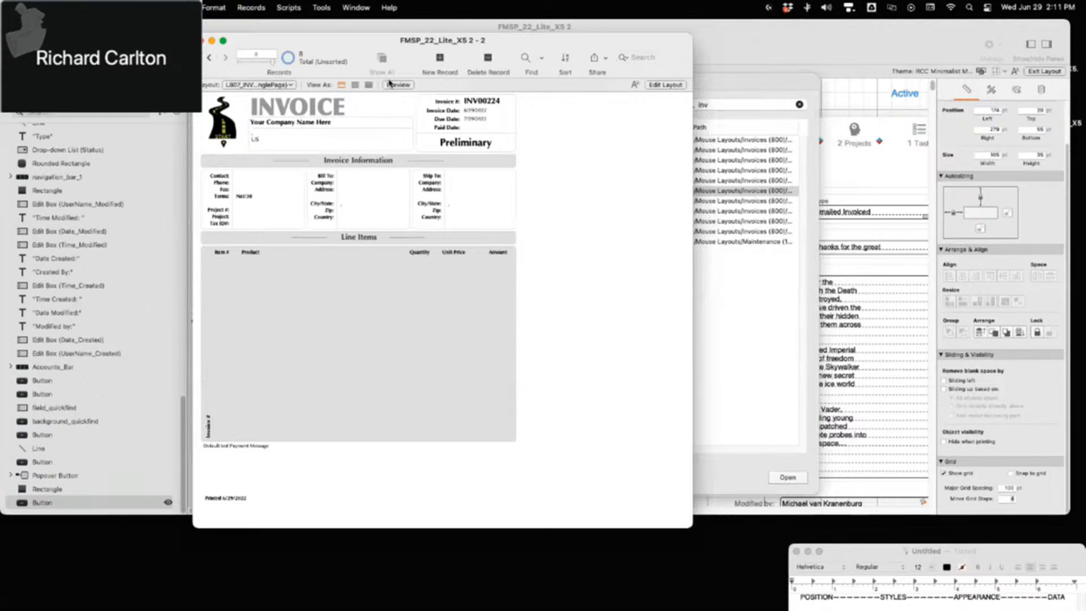
{"action": "left_click", "coordinate": [390, 84]}
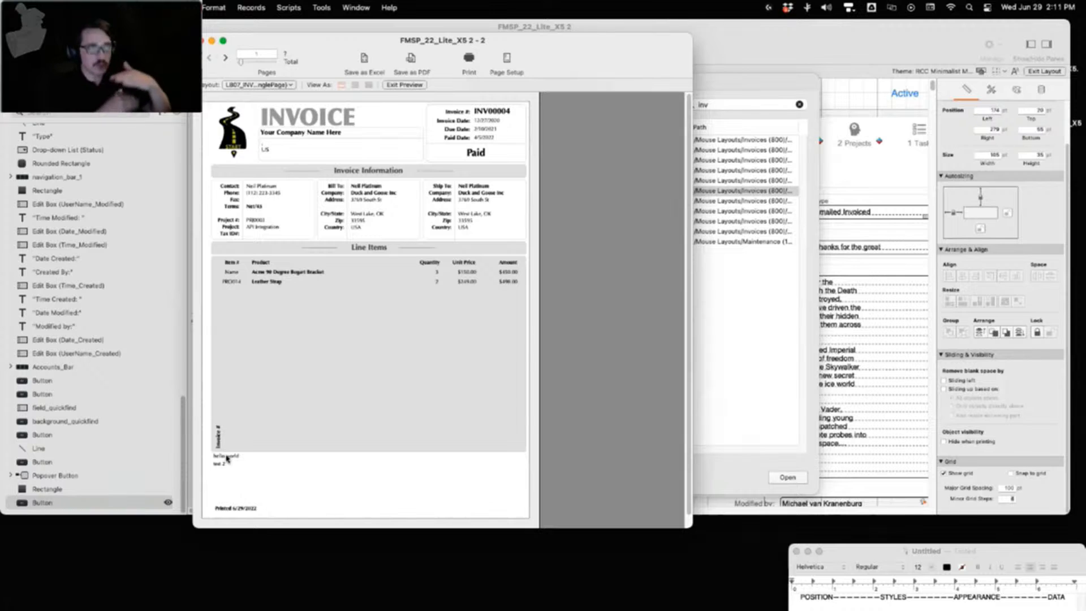
{"action": "key", "text": "super+b"}
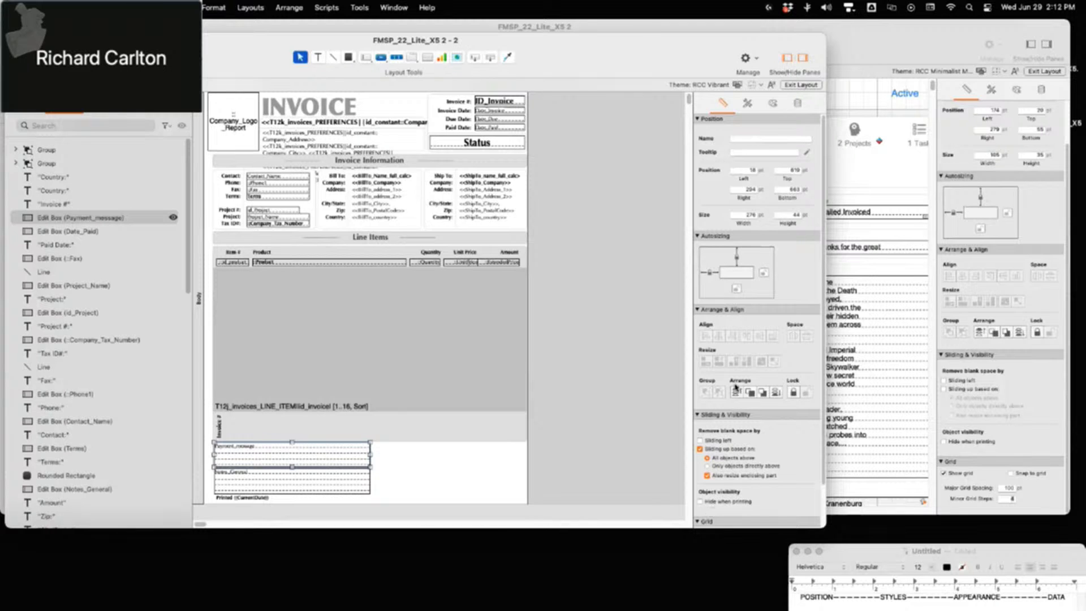
Switch to the main database window showing the account record, exit Layout mode and go to the Contacts module
{"action": "left_click", "coordinate": [835, 58]}
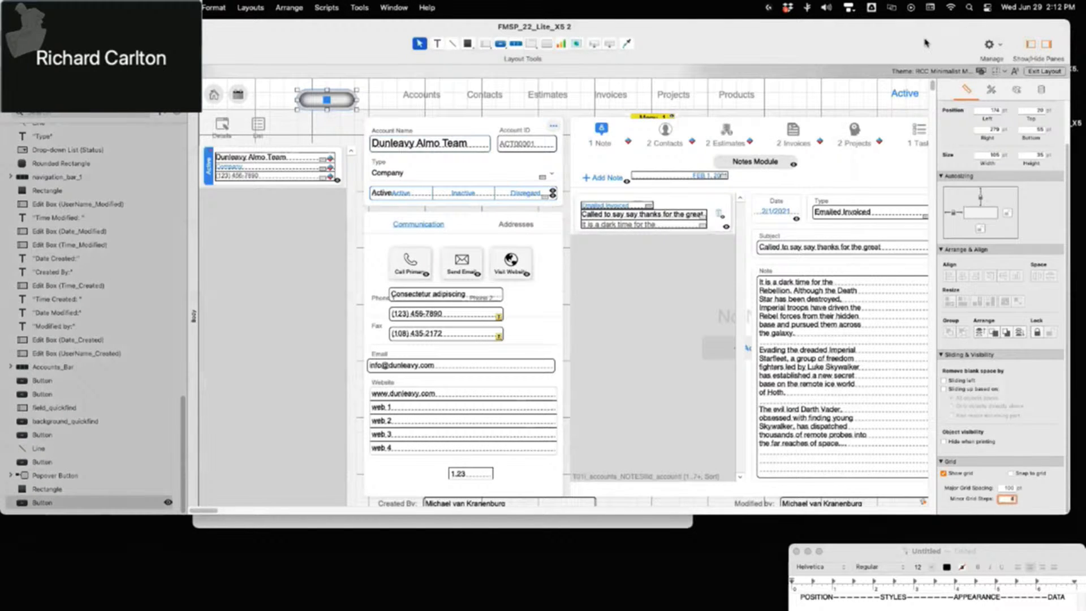
{"action": "left_click_drag", "start_coordinate": [925, 39], "coordinate": [862, 52]}
{"action": "left_click", "coordinate": [983, 84]}
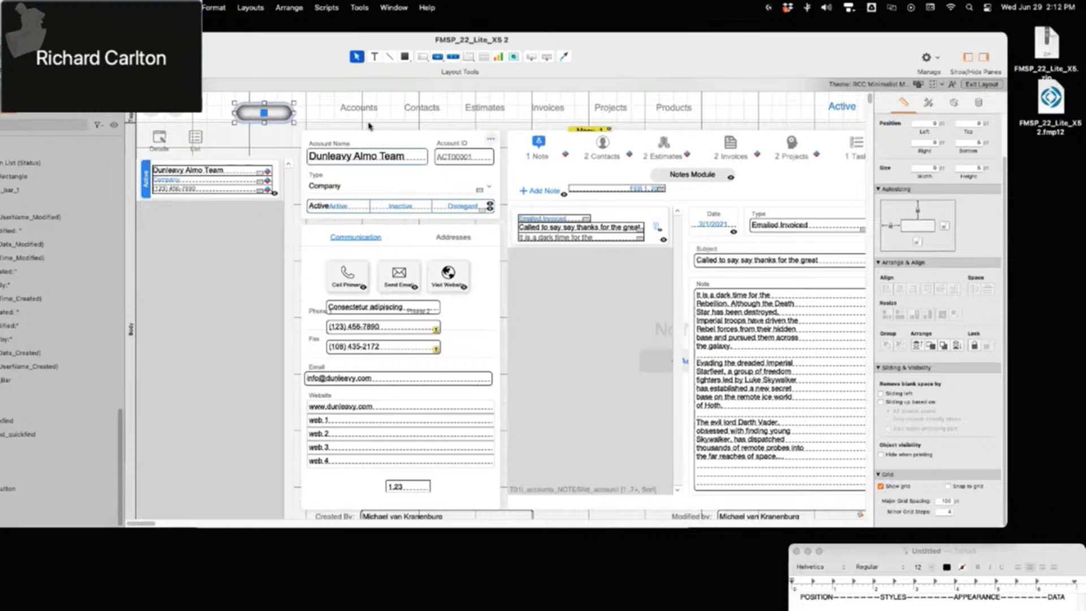
{"action": "left_click", "coordinate": [399, 109]}
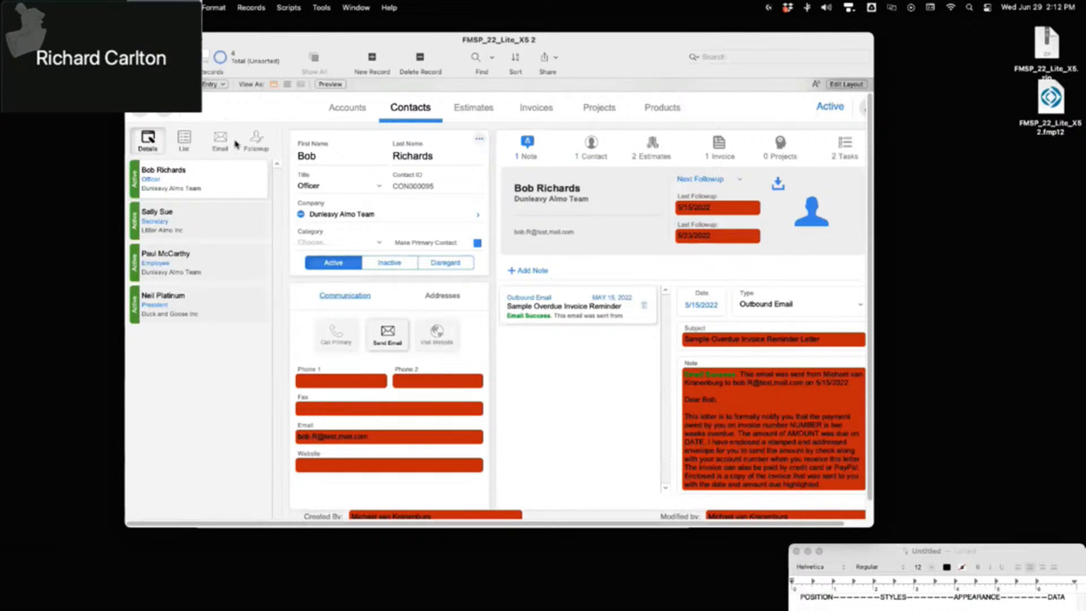
Open the Contacts list view in Layout mode and turn off its grid
{"action": "left_click", "coordinate": [184, 140]}
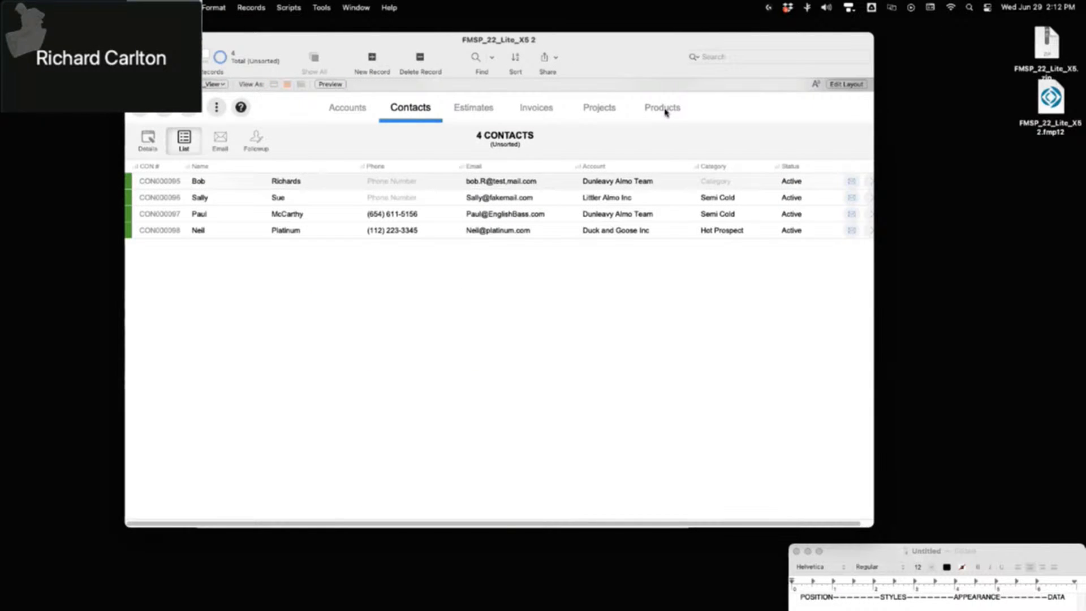
{"action": "left_click", "coordinate": [846, 84]}
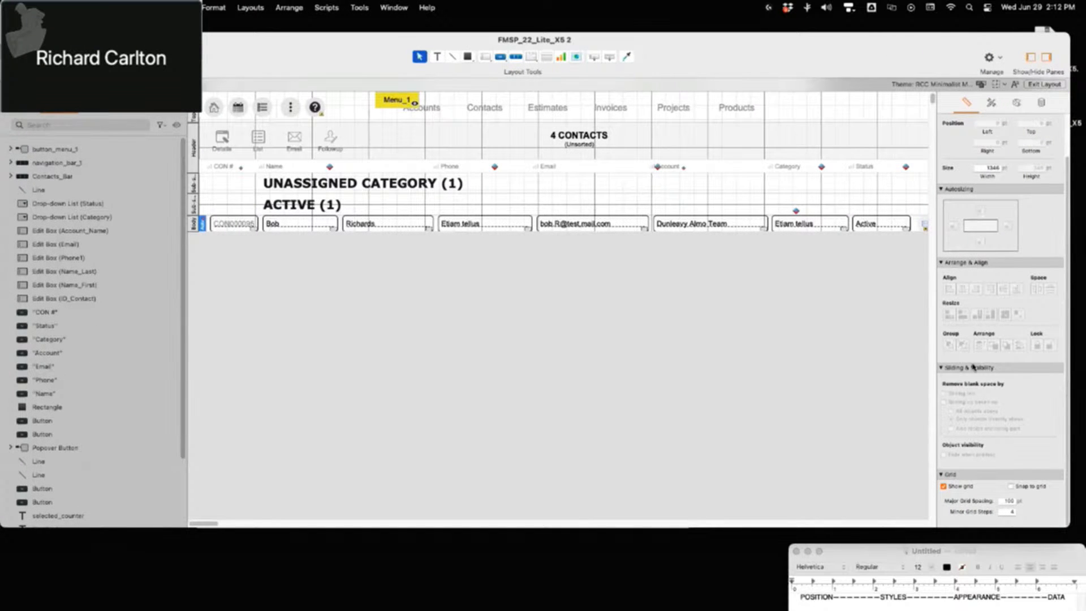
{"action": "left_click", "coordinate": [943, 487]}
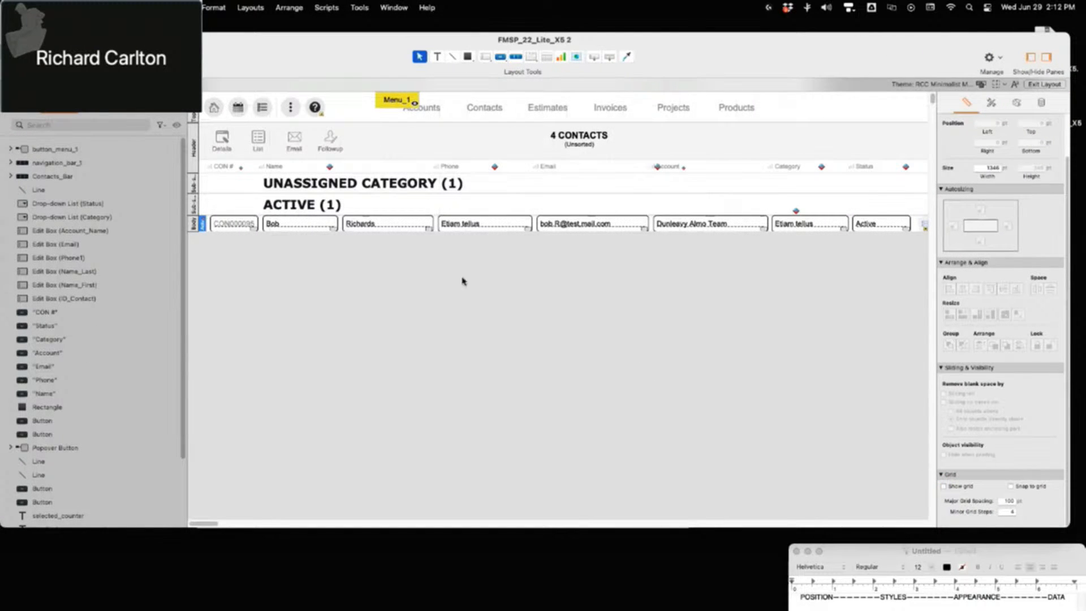
Set the Body part's height to 60 pt, and stretch its lower edge farther down below the contact fields
{"action": "left_click", "coordinate": [196, 227]}
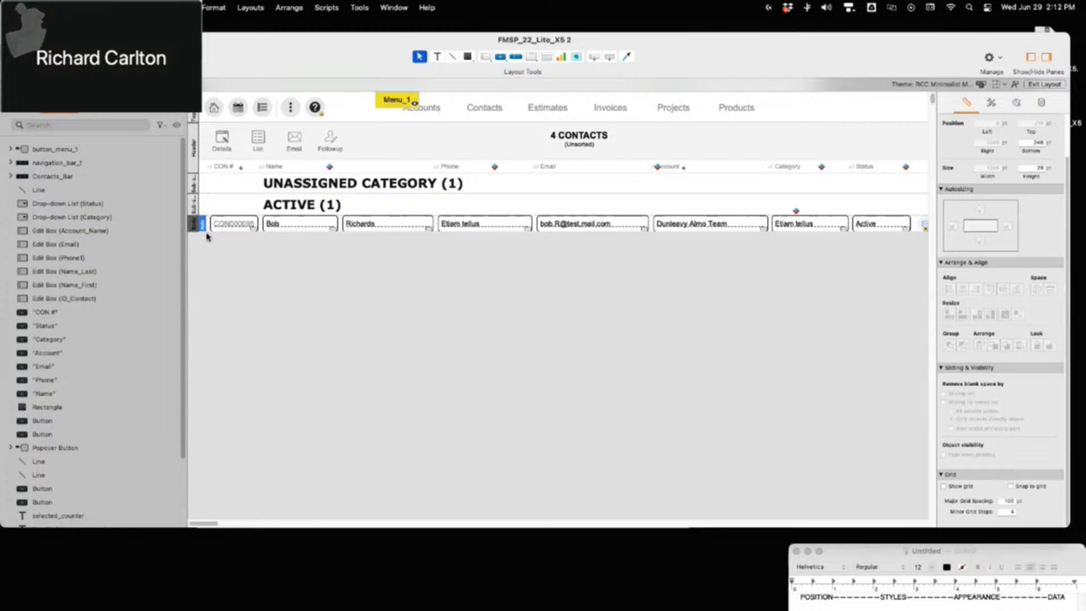
{"action": "left_click", "coordinate": [207, 237]}
{"action": "left_click", "coordinate": [198, 227]}
{"action": "scroll", "coordinate": [1058, 170], "scroll_direction": "up", "scroll_amount": 2}
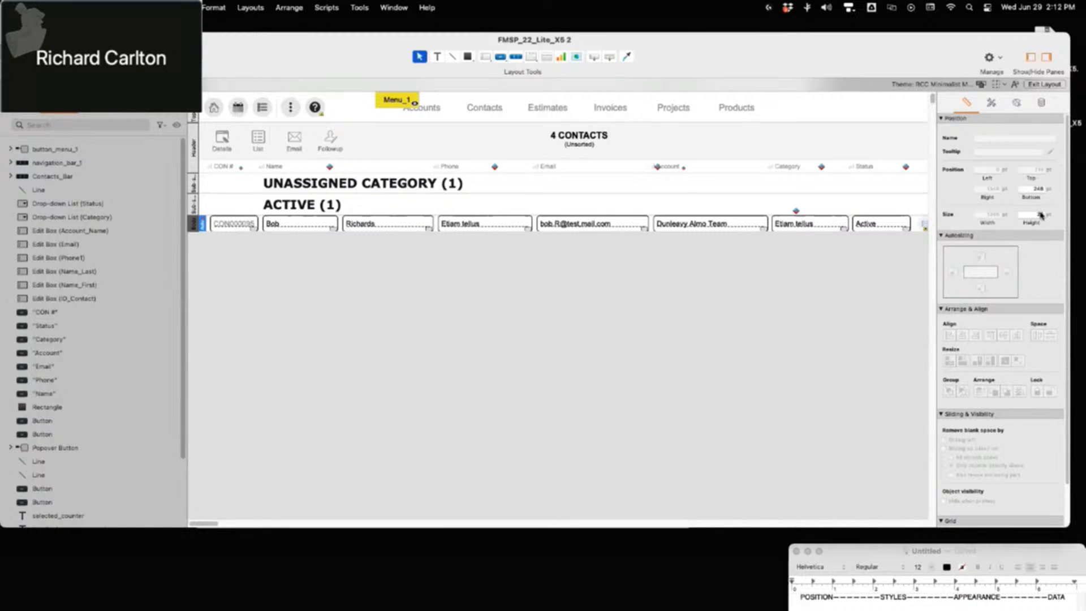
{"action": "left_click", "coordinate": [1023, 214]}
{"action": "type", "text": "60"}
{"action": "key", "text": "Return"}
{"action": "left_click", "coordinate": [478, 324]}
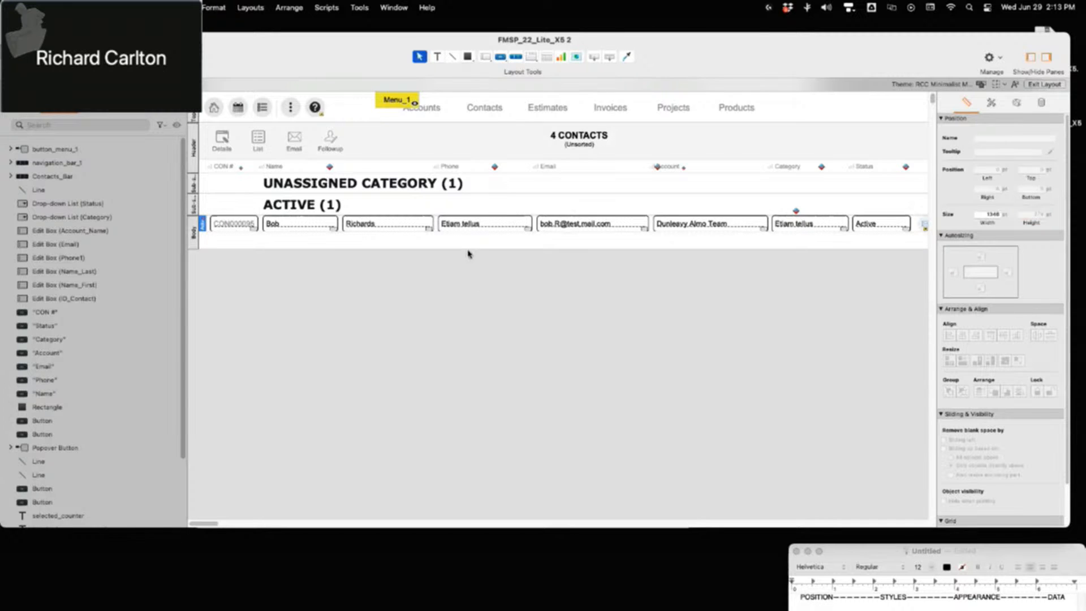
{"action": "left_click_drag", "start_coordinate": [468, 249], "coordinate": [485, 326]}
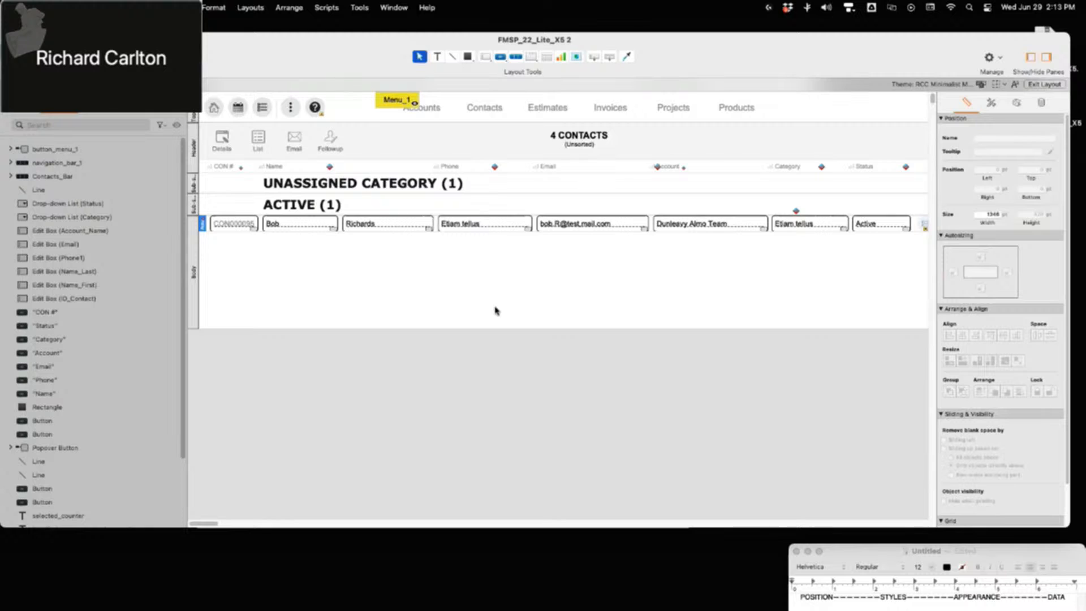
Enlarge the Phone1 field downward within the Body part to a height of about 180 pt
{"action": "left_click", "coordinate": [470, 232]}
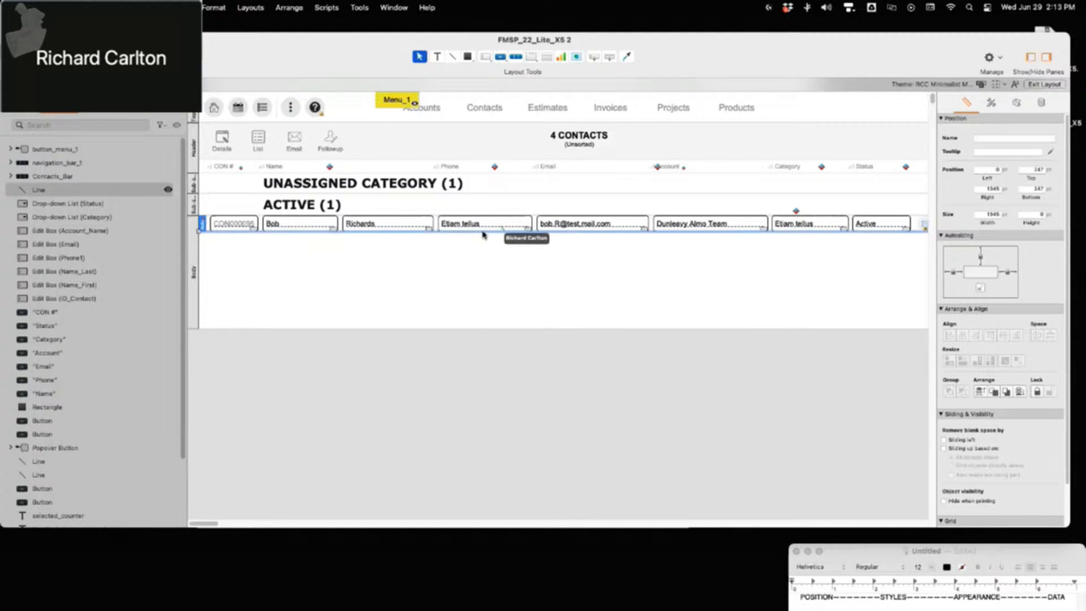
{"action": "left_click", "coordinate": [534, 254]}
{"action": "left_click", "coordinate": [485, 225]}
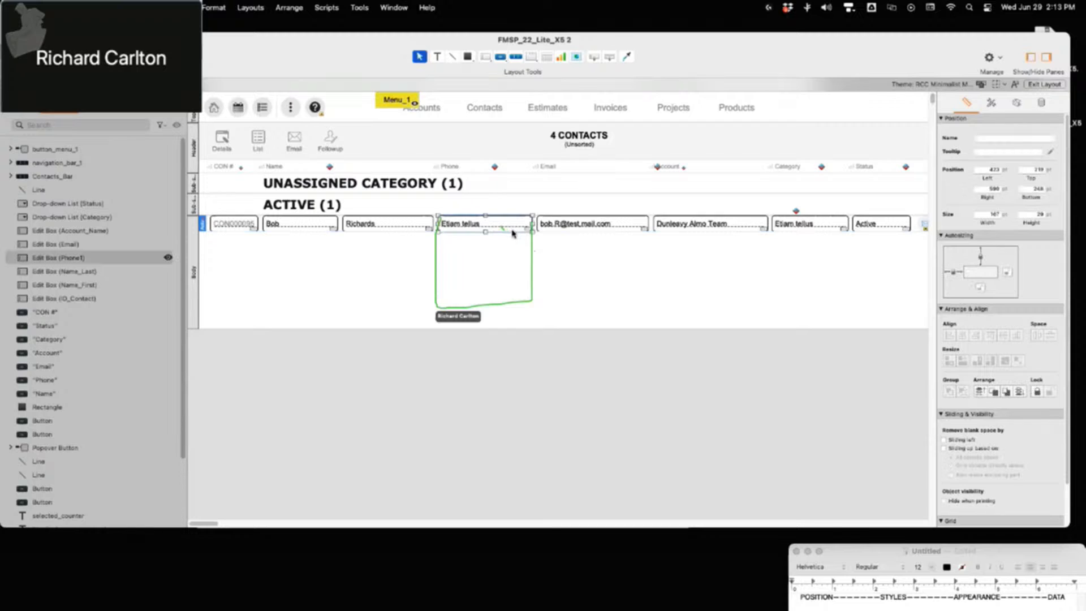
{"action": "left_click_drag", "start_coordinate": [485, 230], "coordinate": [483, 318]}
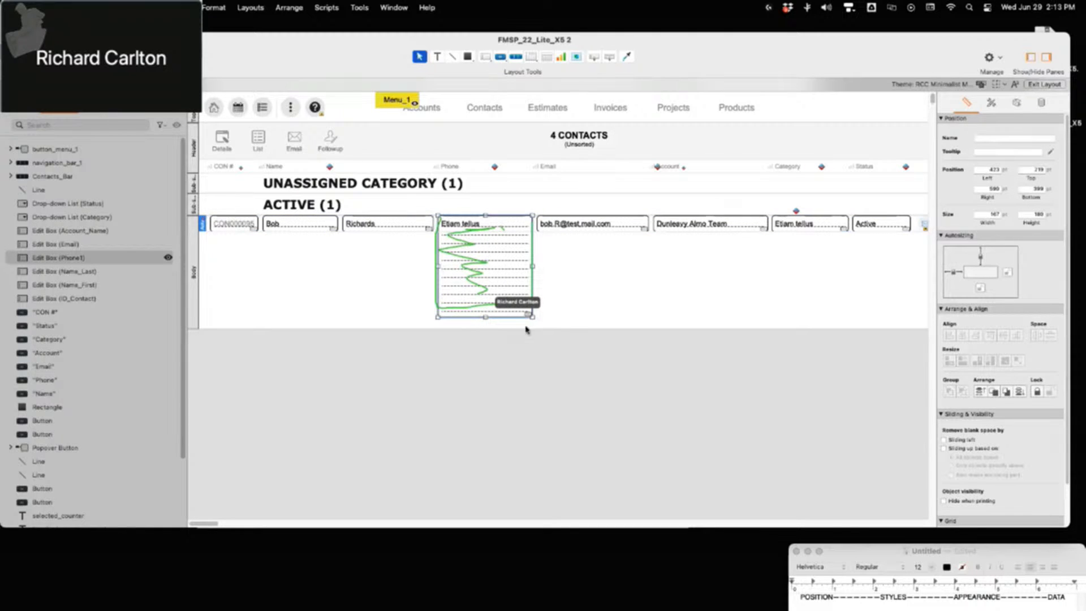
In Browse mode, fill the first contact's phone field with four lines: "dls;fljlskdfjsd", "sdflksadjf", "sdfdsfdsa" and "asdfasdf"
{"action": "left_click", "coordinate": [1047, 85]}
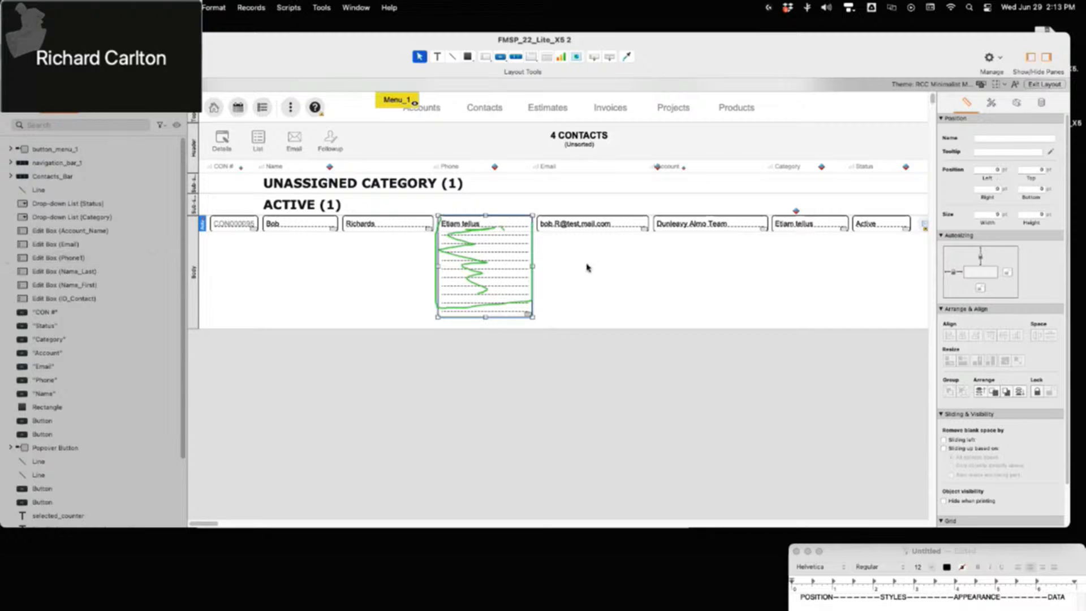
{"action": "left_click", "coordinate": [396, 232]}
{"action": "type", "text": "dis;fjlskdfjsd"}
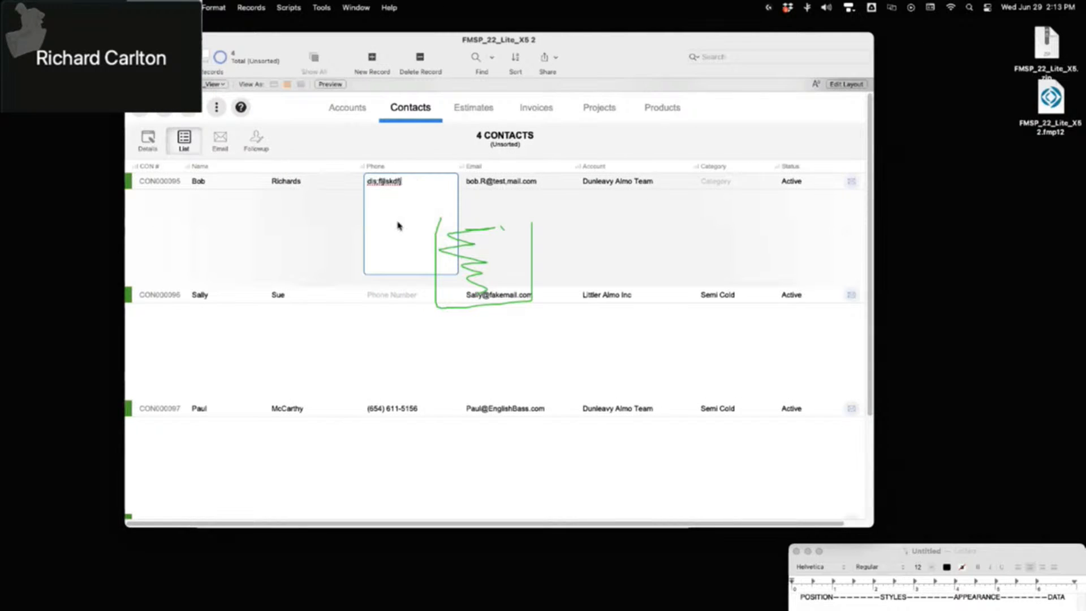
{"action": "key", "text": "Return"}
{"action": "type", "text": "sdfksadjf"}
{"action": "key", "text": "Return"}
{"action": "type", "text": "sdfdsfdsa"}
{"action": "key", "text": "Return"}
{"action": "type", "text": "asdfasdf"}
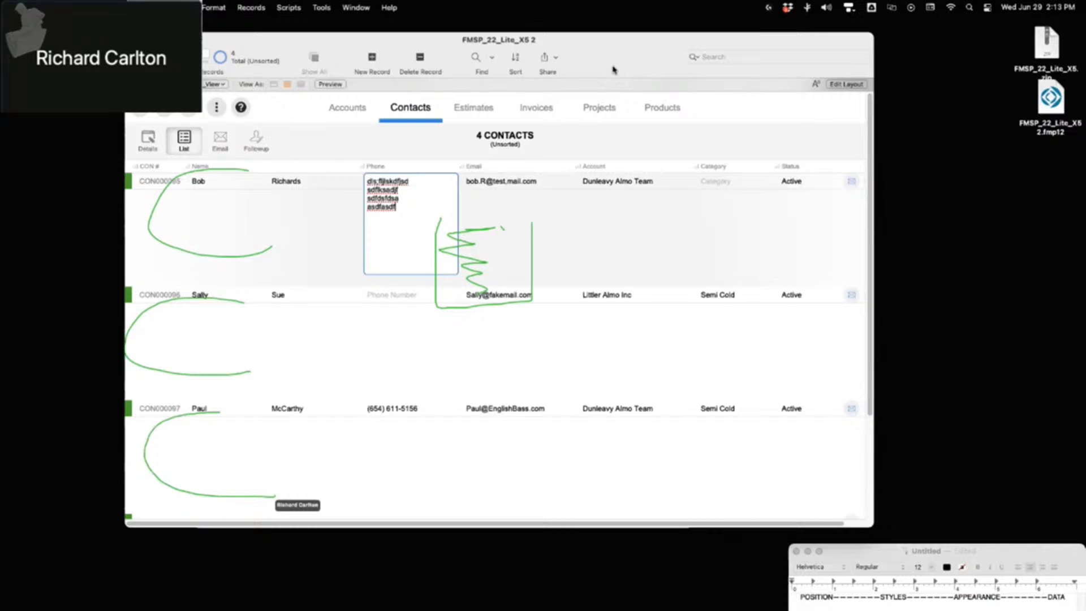
Fill the second contact's phone field with "rferefef" followed by seven lines of "sdf", and commit the record
{"action": "left_click", "coordinate": [582, 240]}
{"action": "left_click", "coordinate": [412, 356]}
{"action": "type", "text": "rf"}
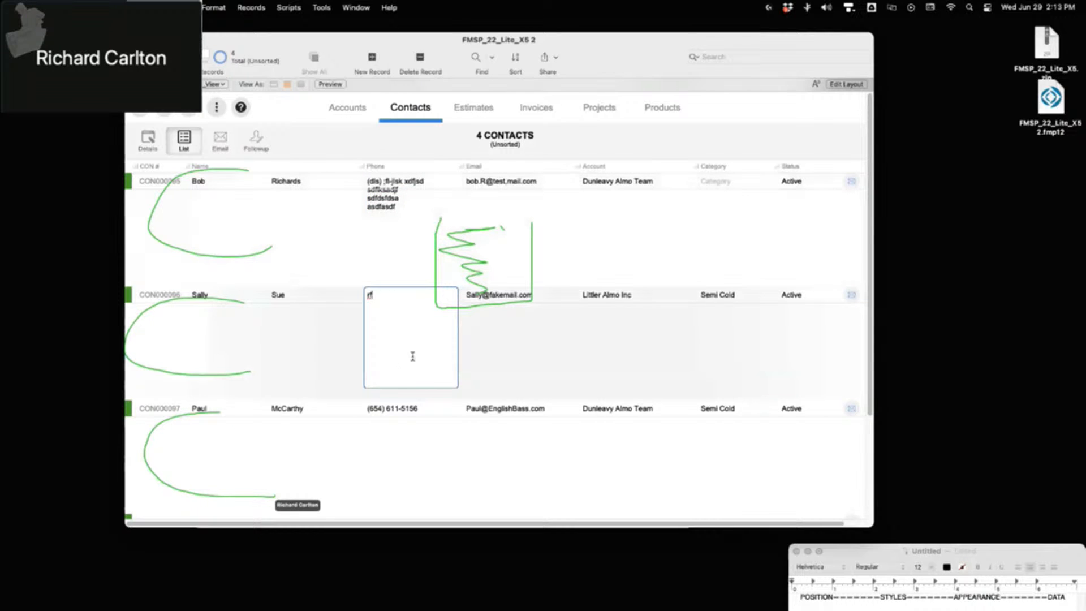
{"action": "type", "text": "erefef sdf sdf sdf sdf sdf sdf"}
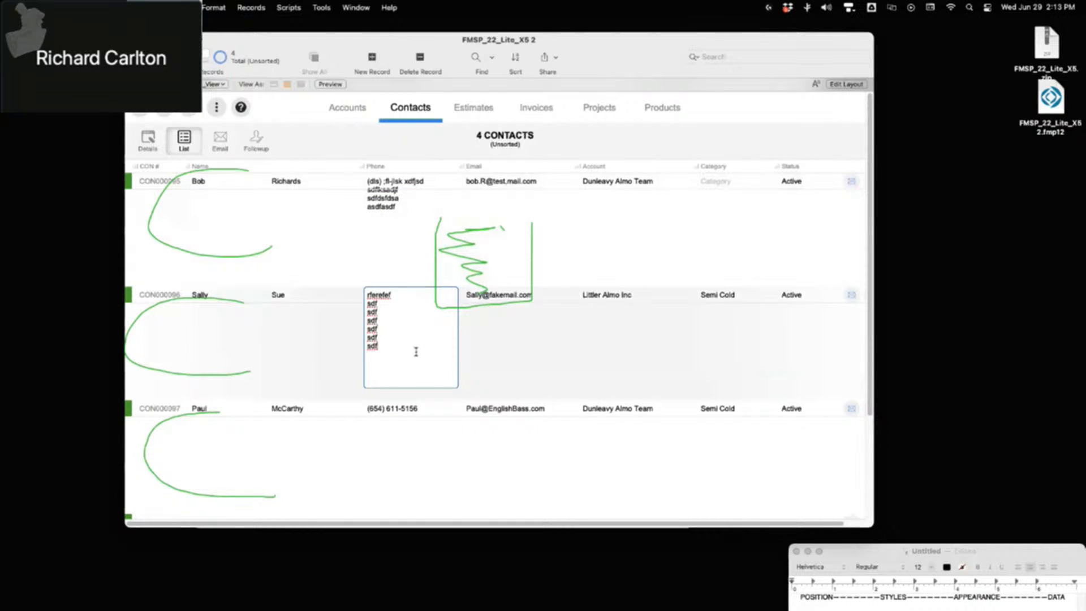
{"action": "left_click", "coordinate": [788, 109]}
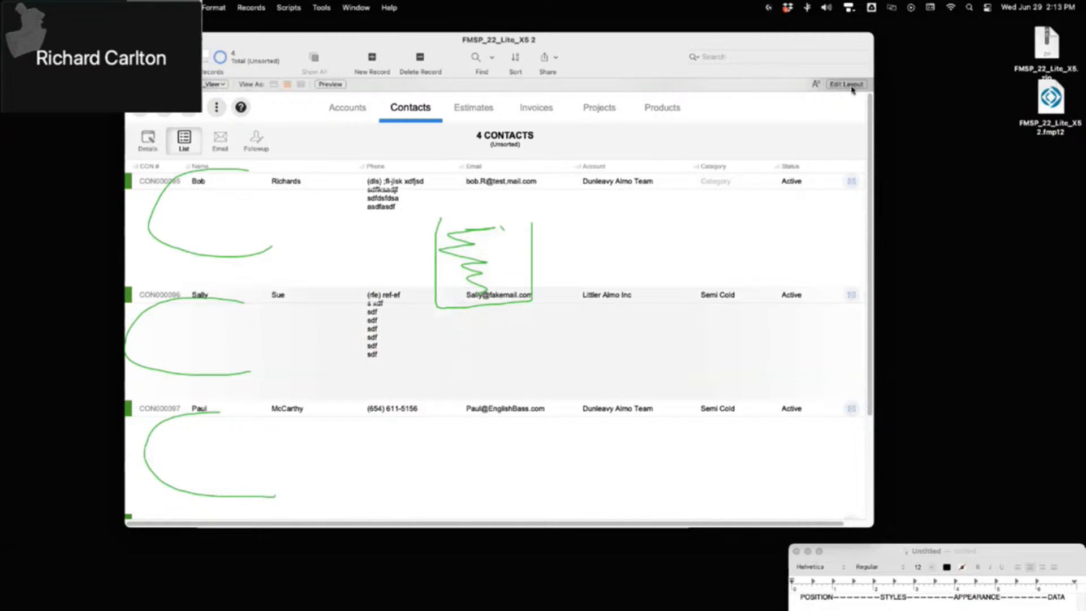
In Layout mode, set the Phone1 field to slide up based on all objects above and also resize the enclosing part
{"action": "left_click", "coordinate": [847, 84]}
{"action": "left_click", "coordinate": [497, 302]}
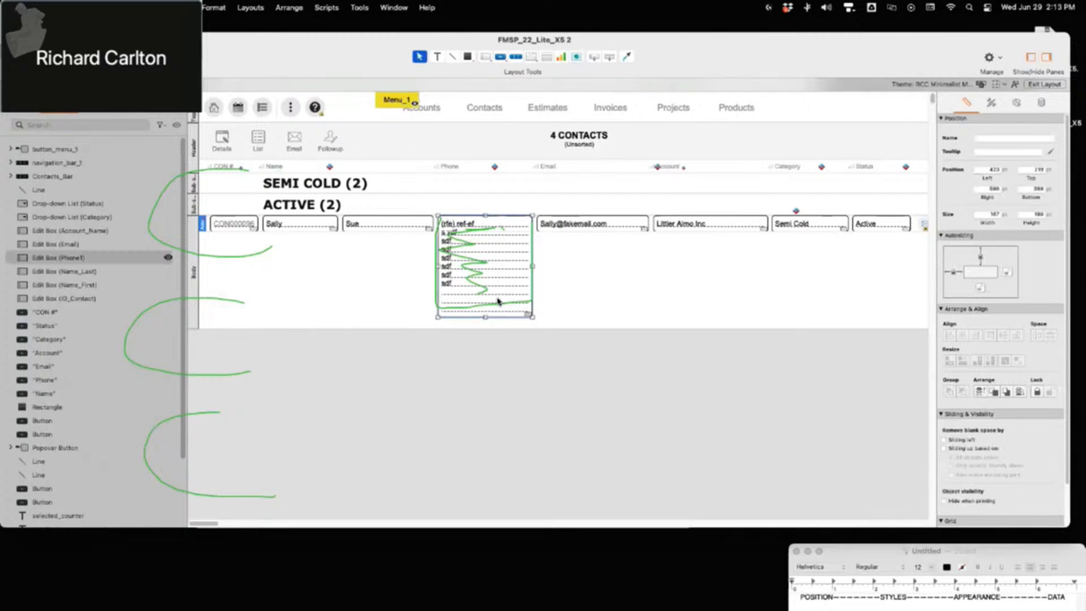
{"action": "scroll", "coordinate": [958, 436], "scroll_direction": "down", "scroll_amount": 2}
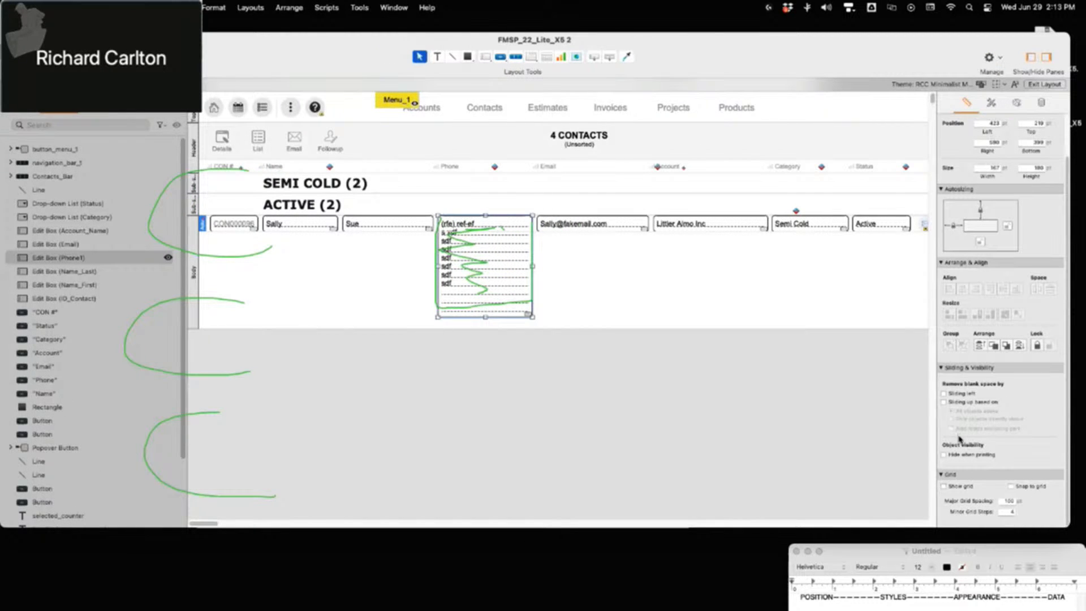
{"action": "left_click", "coordinate": [943, 402]}
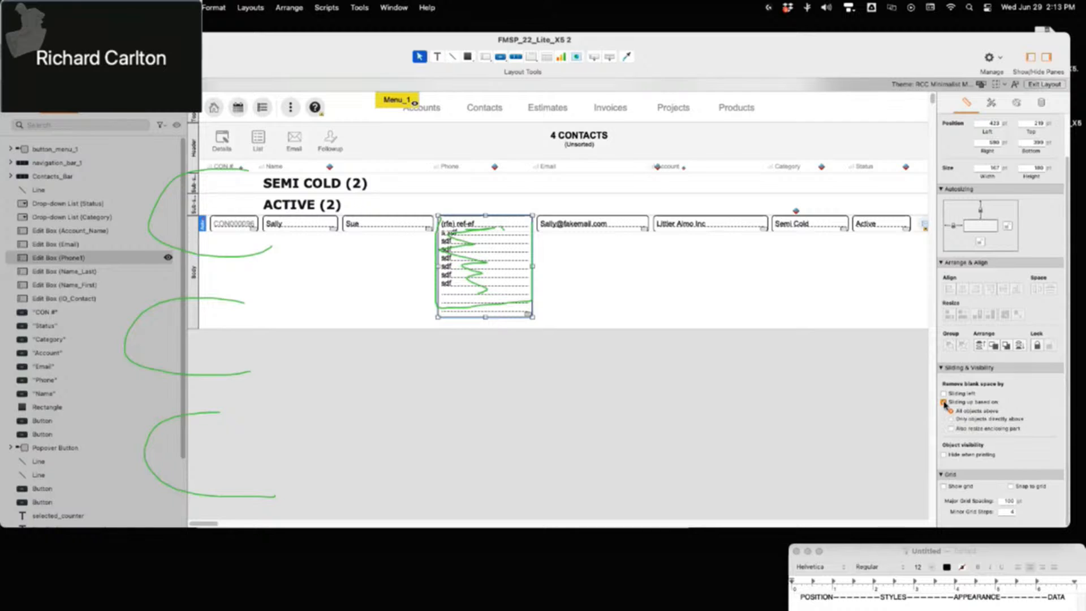
{"action": "left_click", "coordinate": [951, 429]}
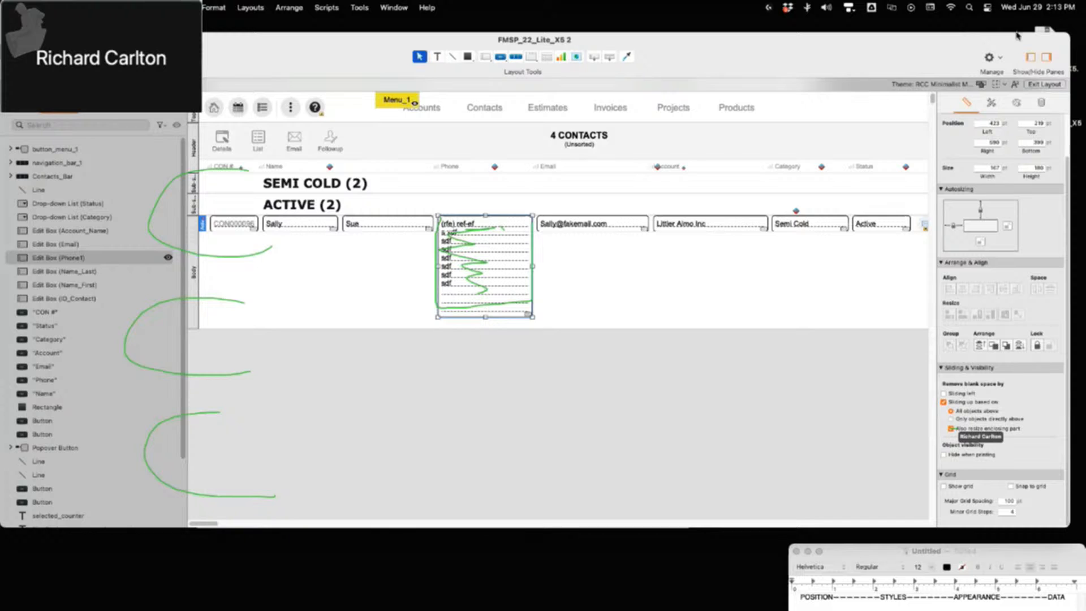
Leave Layout mode, check the contact list's record spacing in Preview mode, and return to the layout
{"action": "left_click", "coordinate": [1040, 86]}
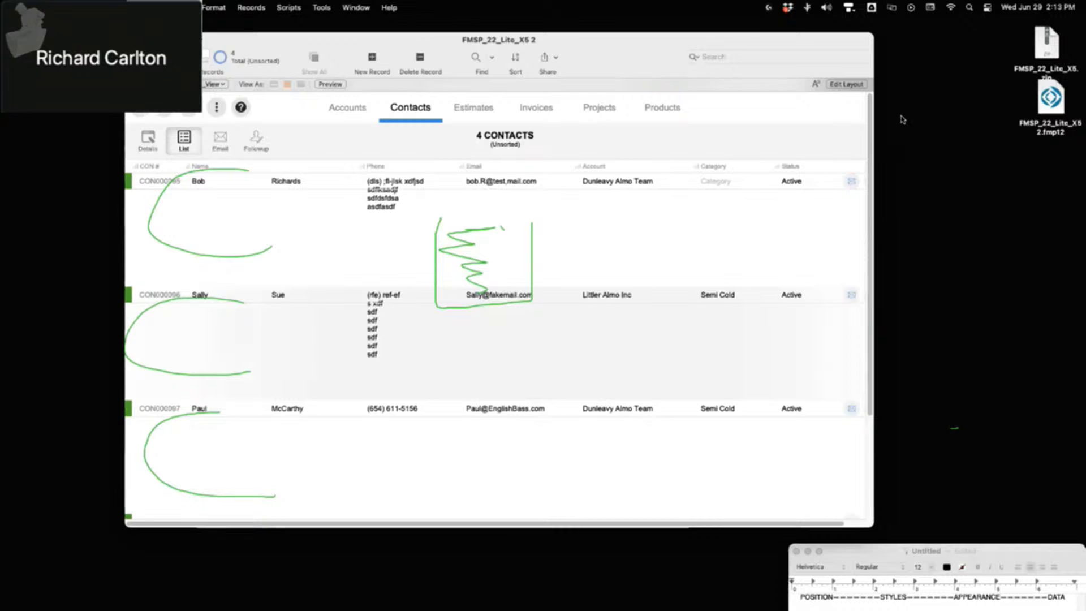
{"action": "left_click", "coordinate": [339, 85]}
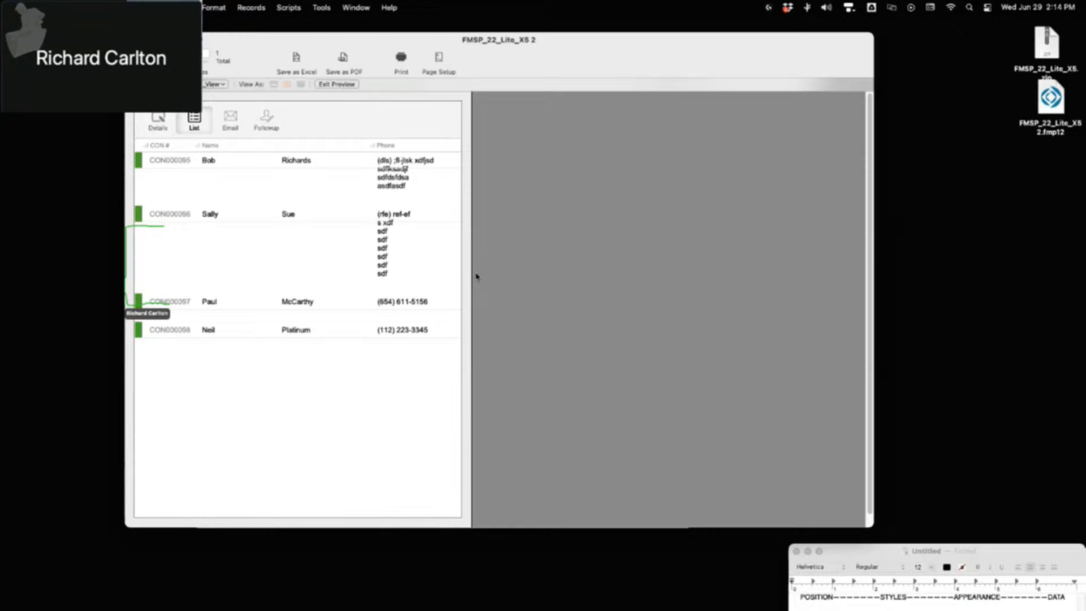
{"action": "left_click", "coordinate": [343, 85]}
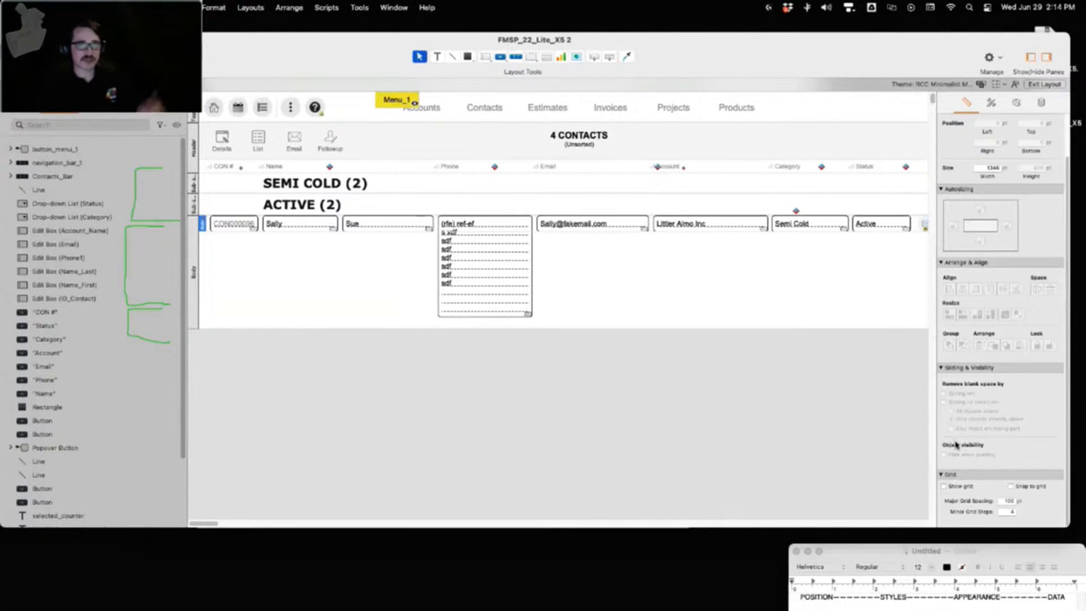
Open an additional floating Inspector, move it over the layout clear of the docked one, and close it again
{"action": "scroll", "coordinate": [952, 457], "scroll_direction": "up", "scroll_amount": 3}
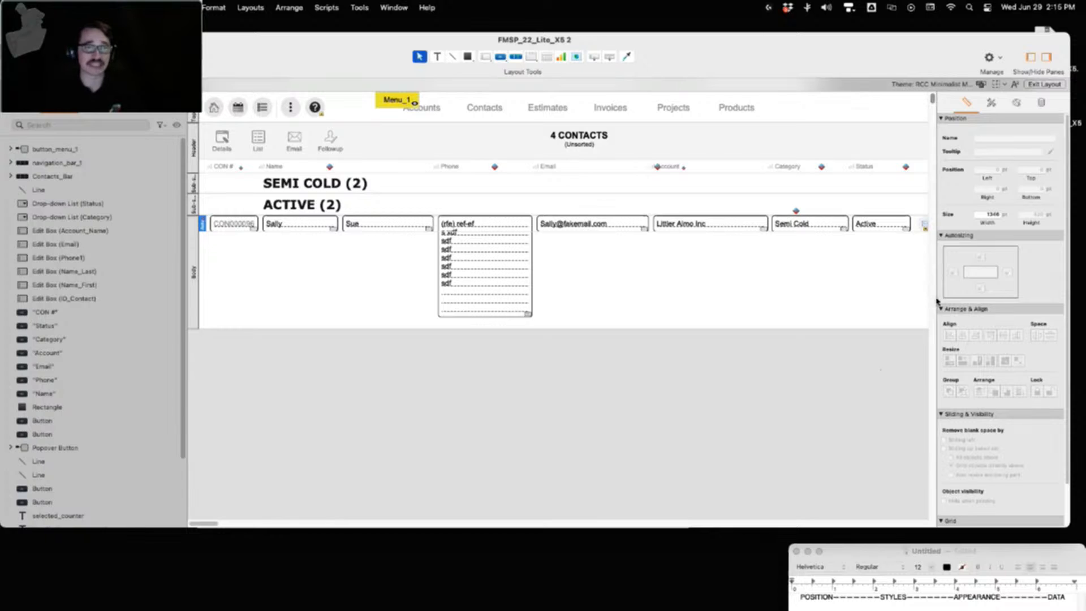
{"action": "mouse_move", "coordinate": [804, 59]}
{"action": "left_mouse_down"}
{"action": "mouse_move", "coordinate": [623, 101]}
{"action": "mouse_move", "coordinate": [801, 59]}
{"action": "left_mouse_up"}
{"action": "left_click", "coordinate": [98, 7]}
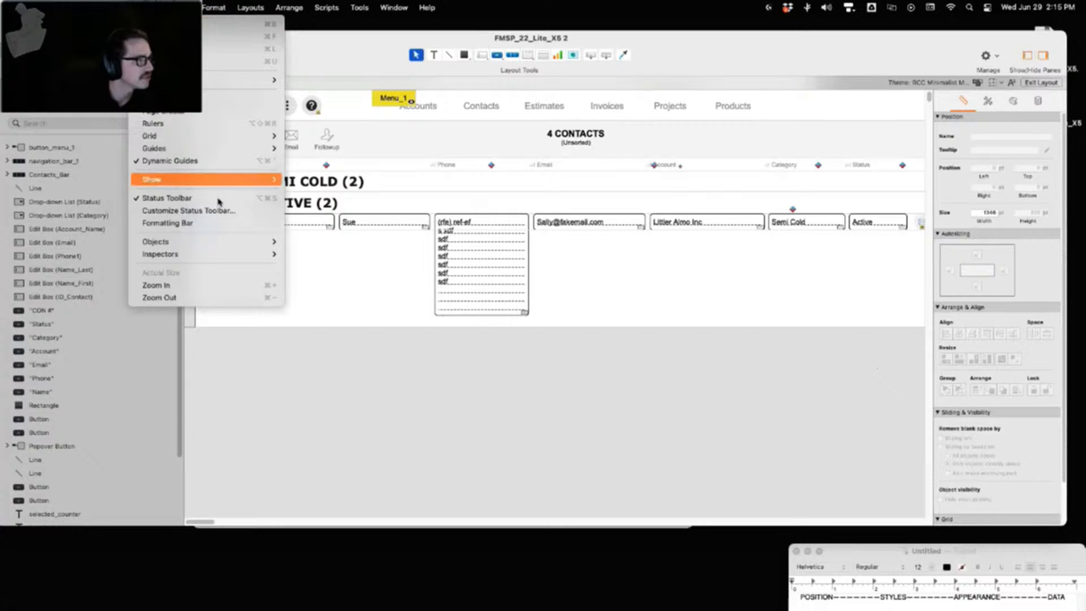
{"action": "mouse_move", "coordinate": [273, 251]}
{"action": "left_click", "coordinate": [317, 267]}
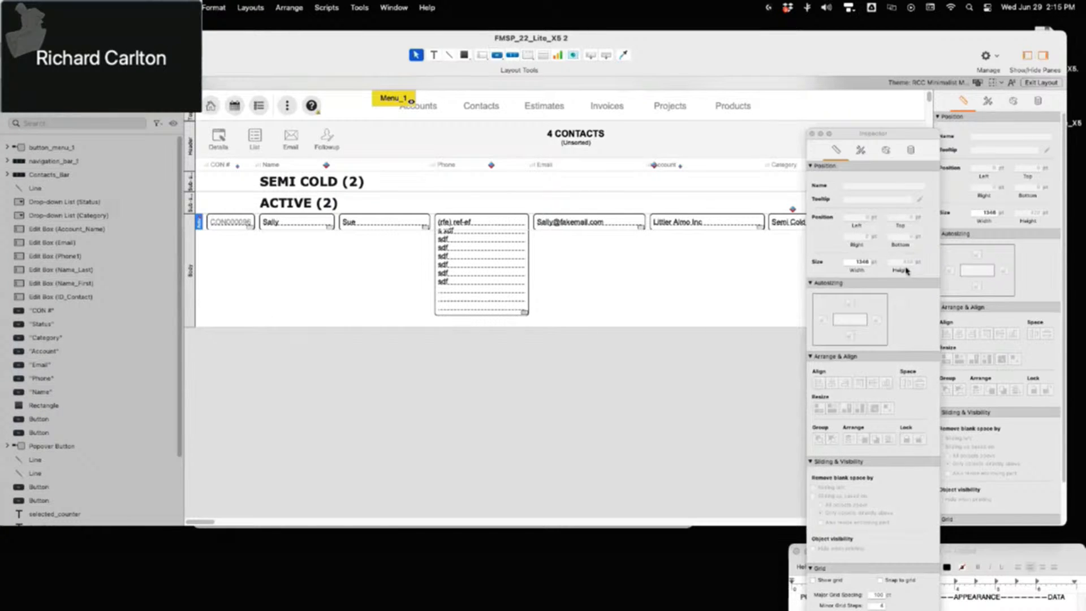
{"action": "left_click_drag", "start_coordinate": [928, 134], "coordinate": [798, 94]}
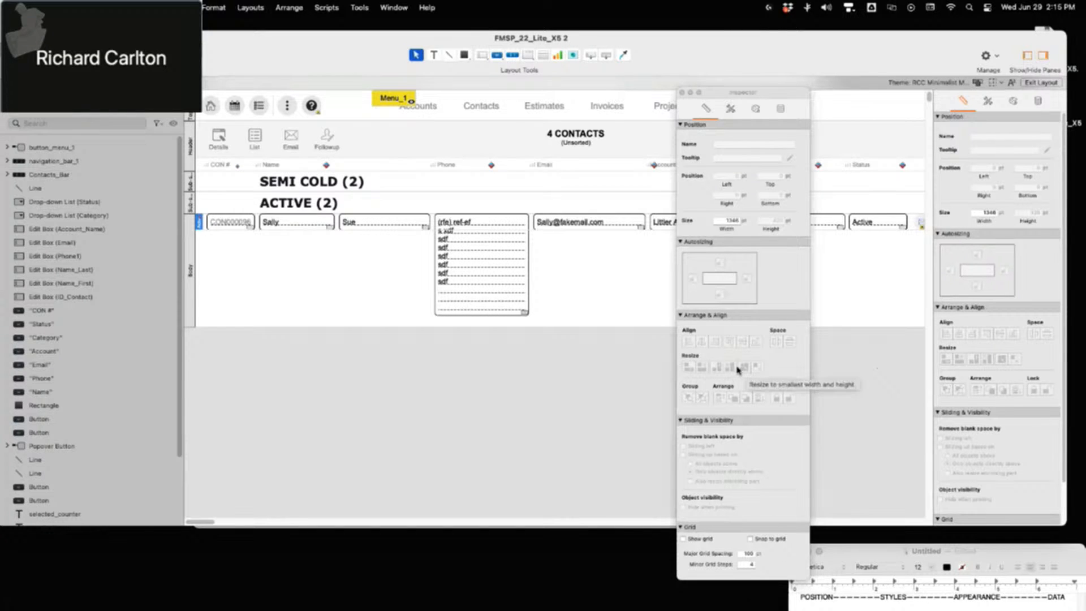
{"action": "left_click", "coordinate": [681, 93]}
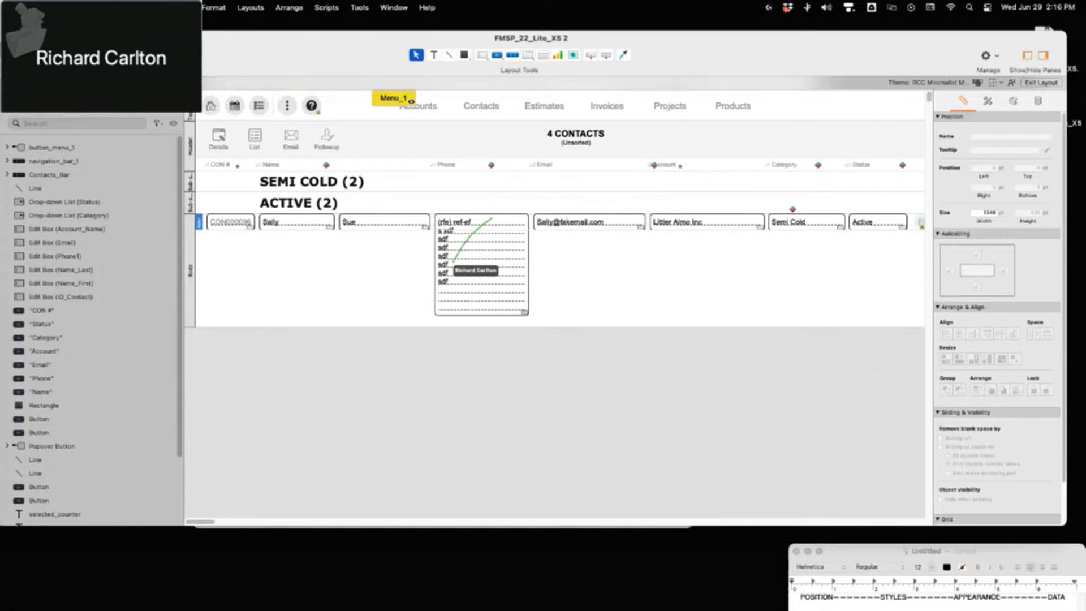
Select the Phone1 field in the Body part to review its sliding settings
{"action": "left_click", "coordinate": [491, 284]}
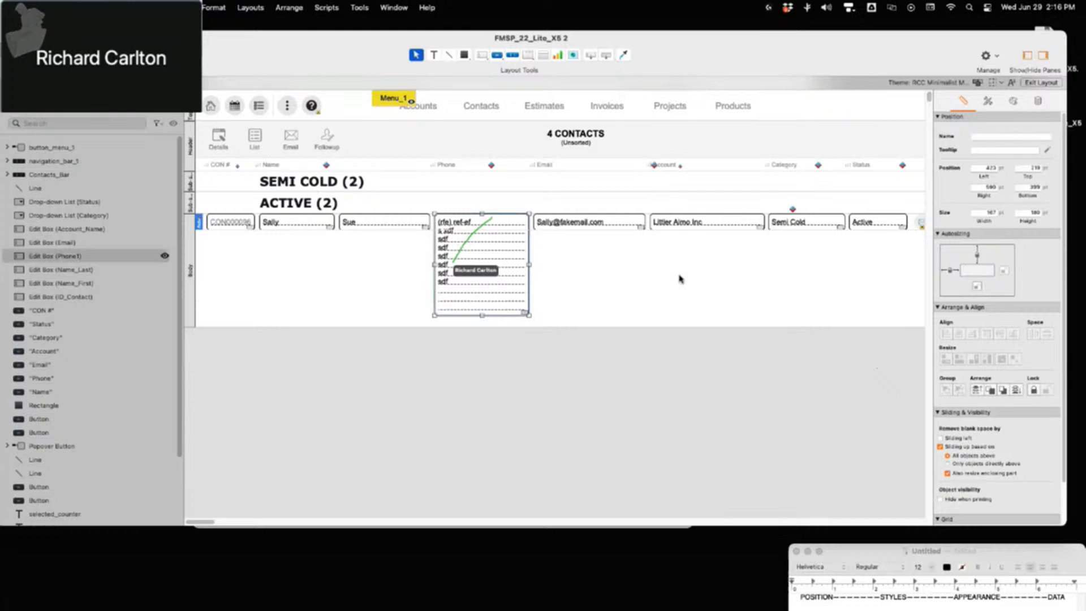